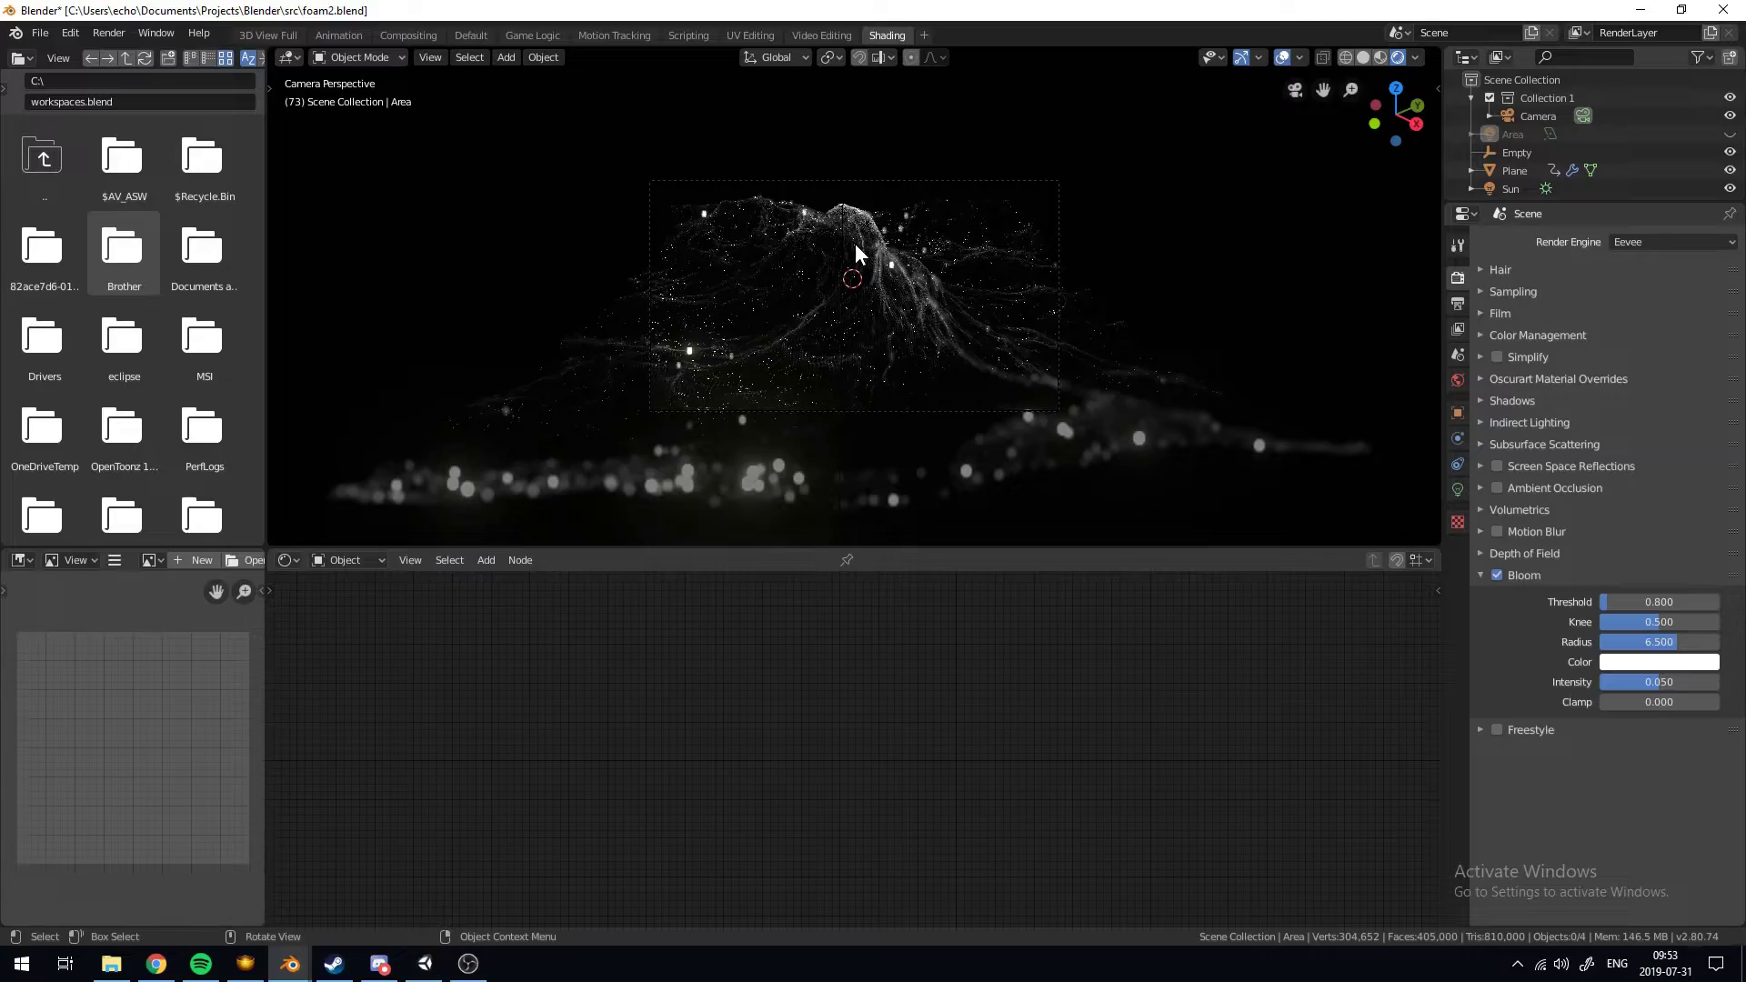
Play back the rendered wave animation and examine the finished dotted wave landscape from several angles and distances
key(ctrl+F11)
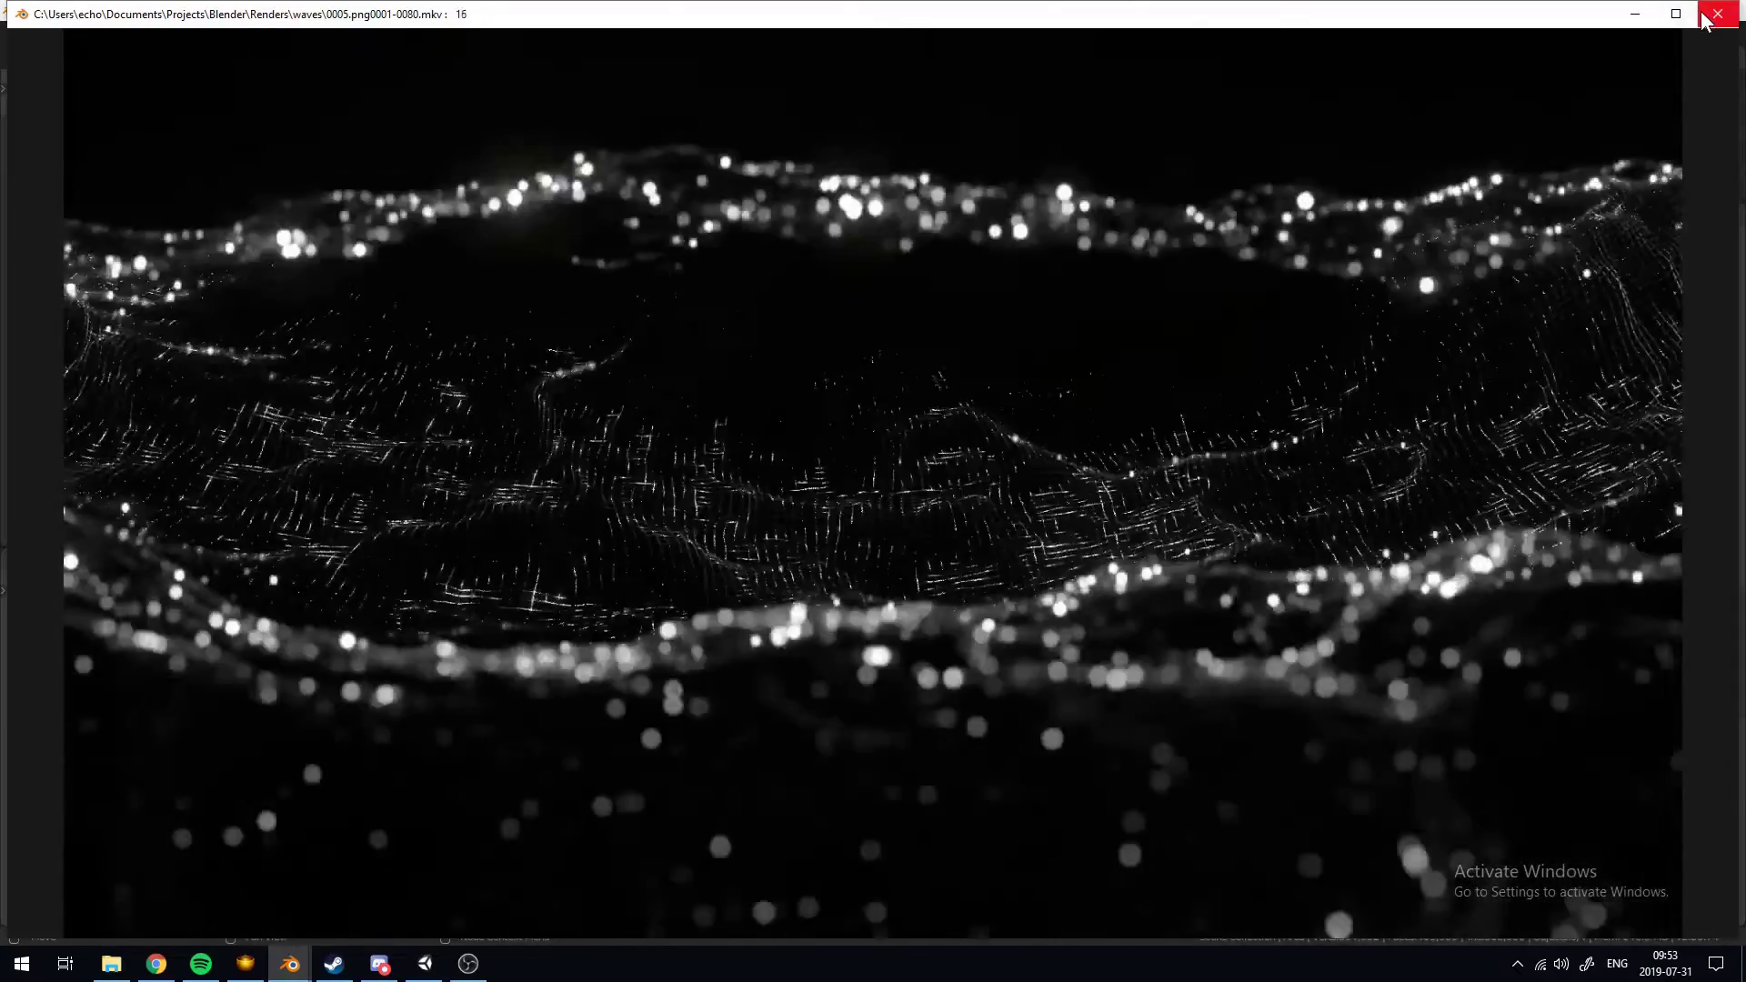
click(1716, 13)
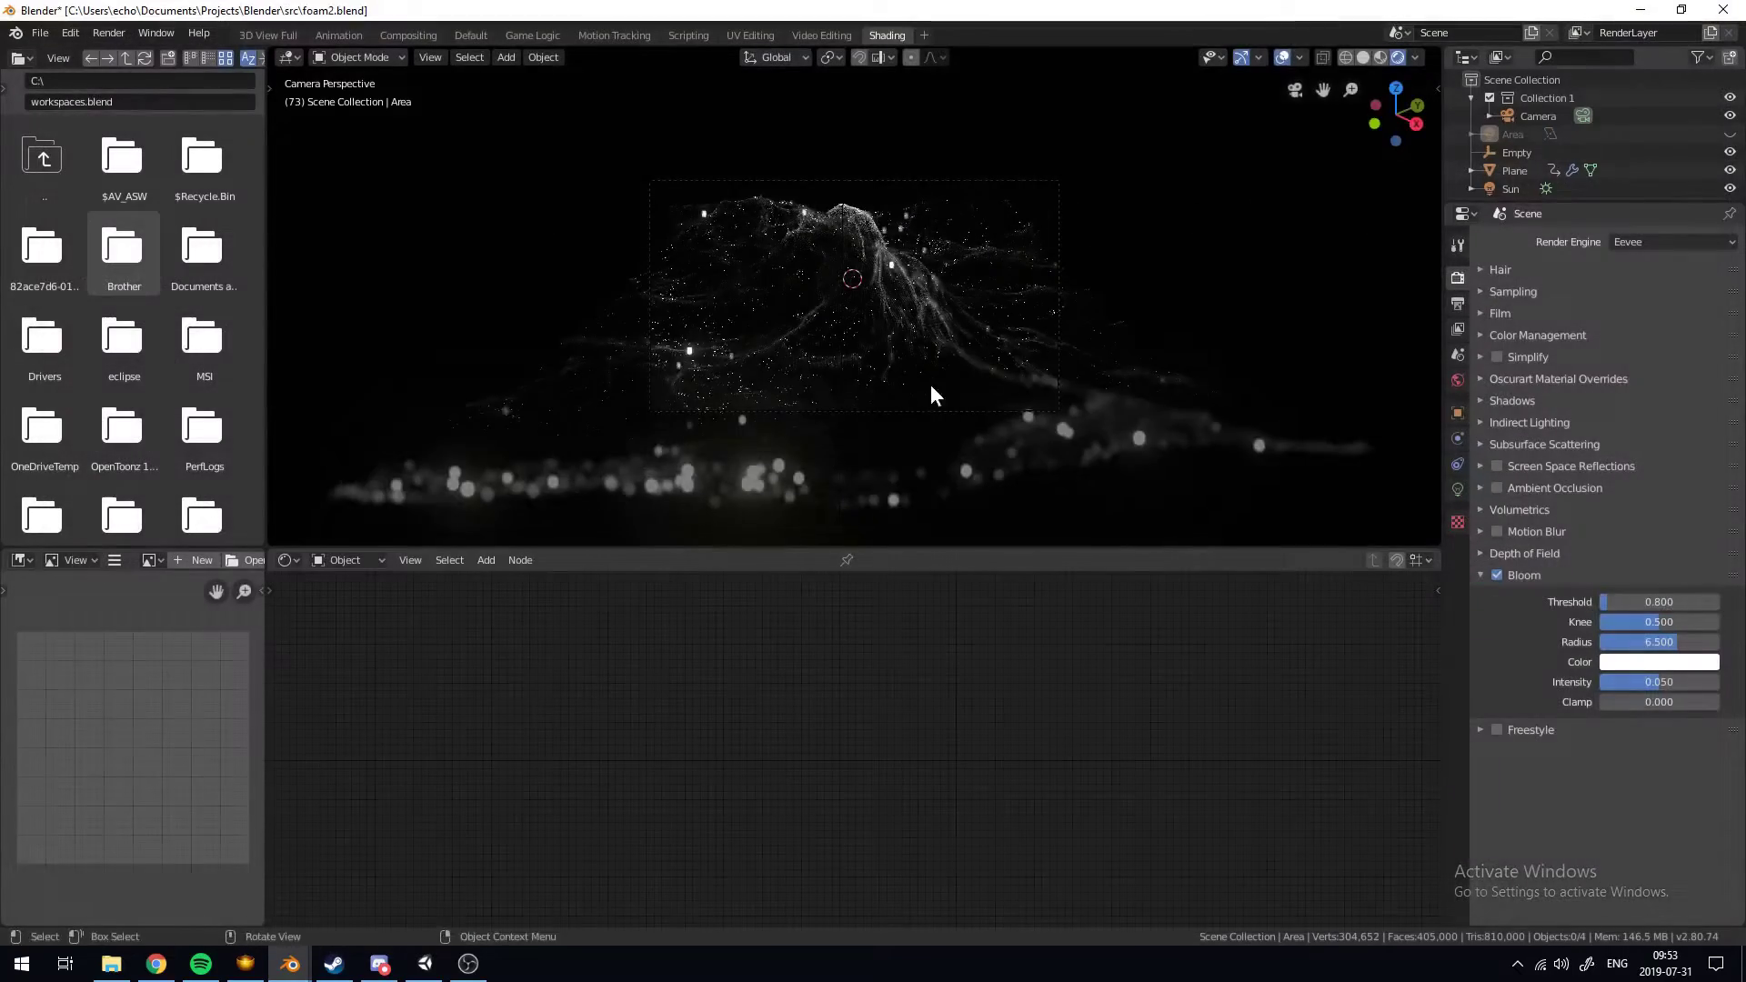
middle_drag(932, 394, 895, 306)
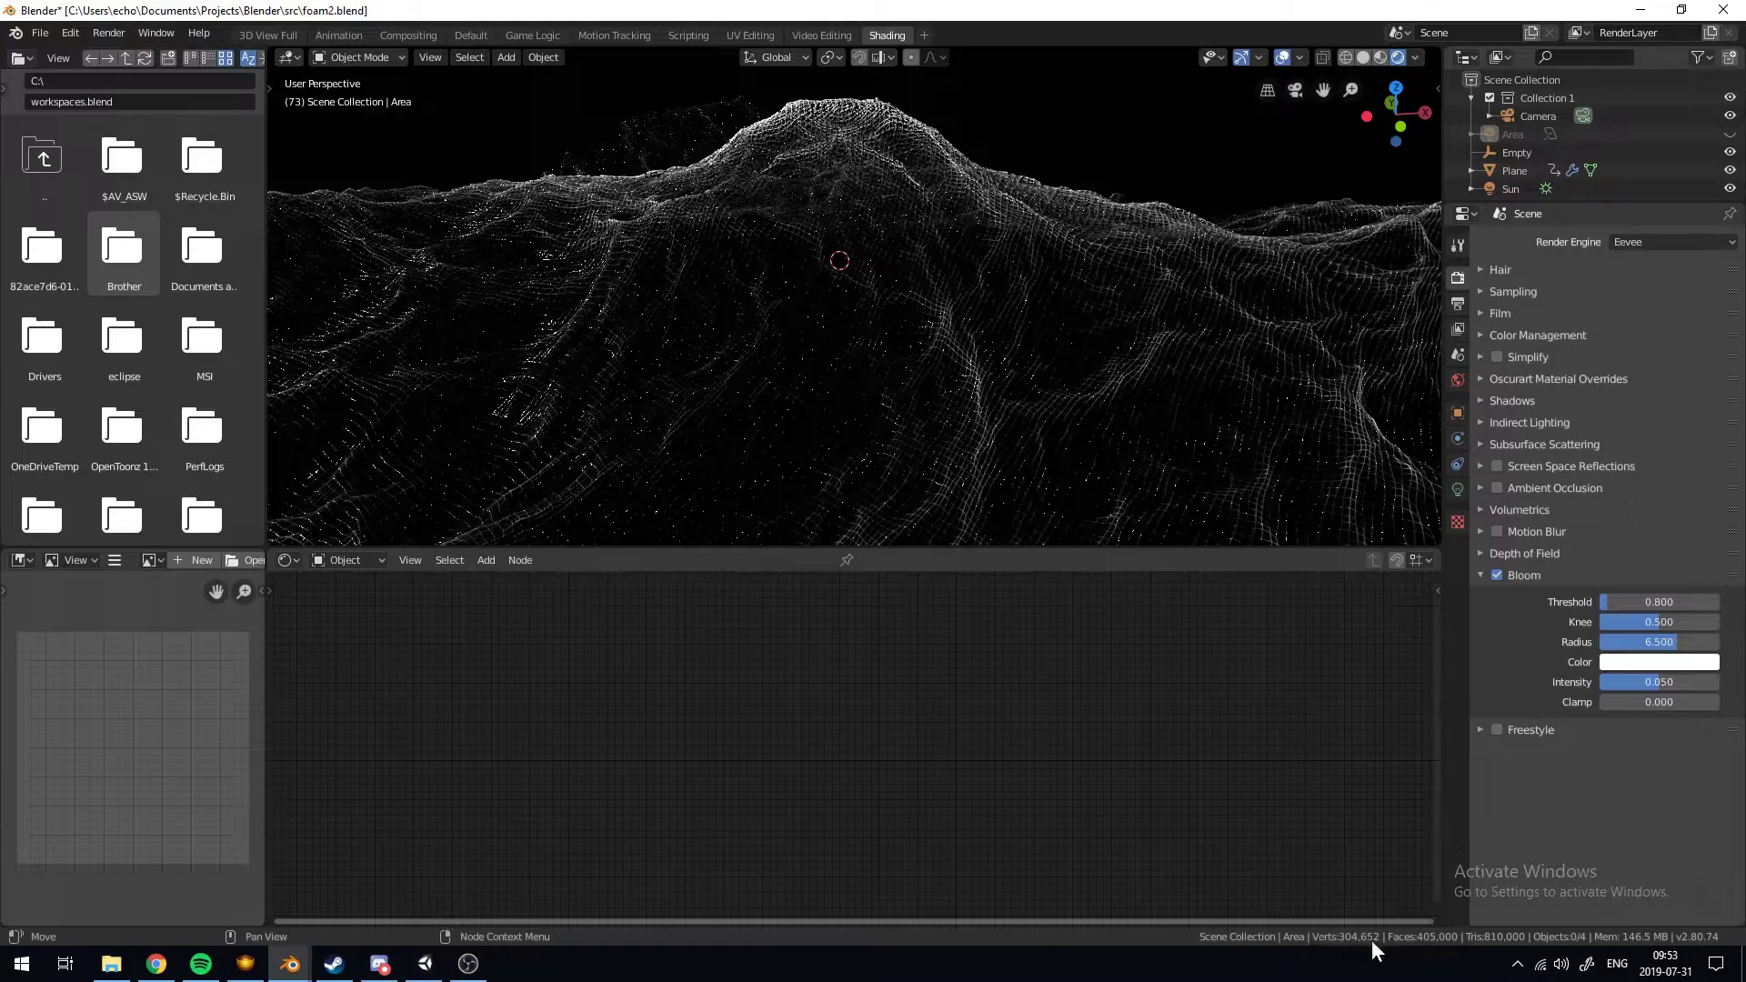
scroll(1060, 349, up, 4)
scroll(1052, 331, down, 11)
scroll(1023, 282, up, 7)
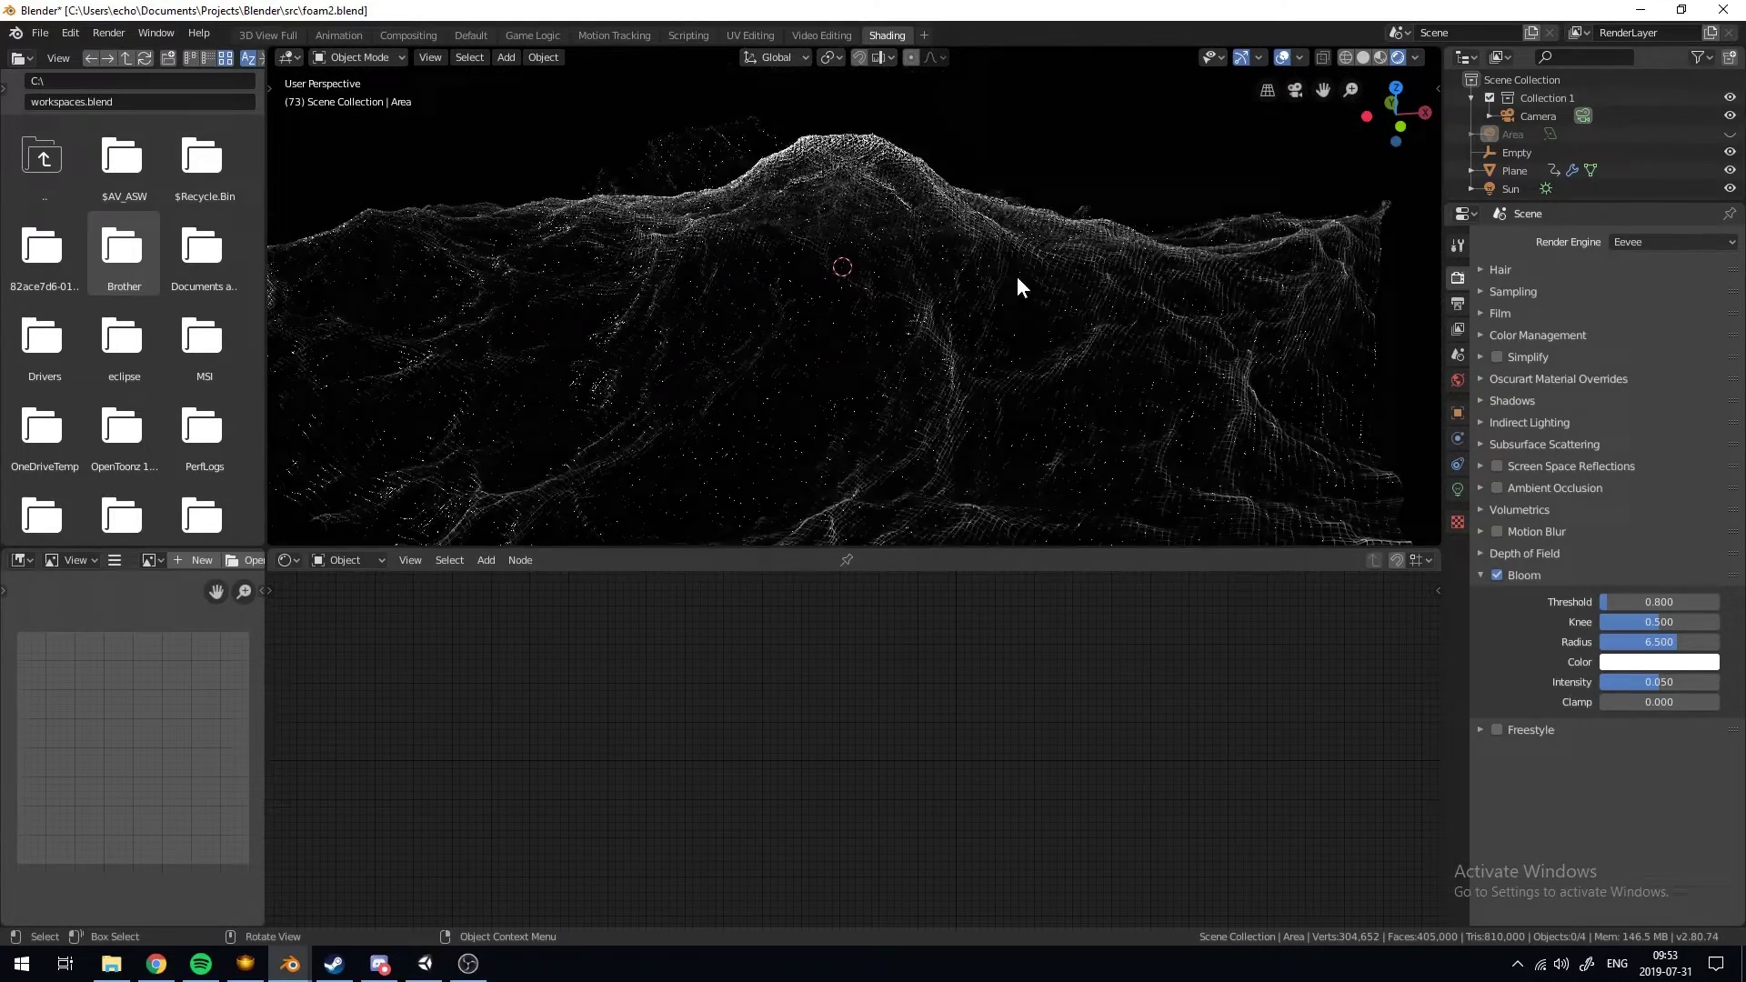
middle_drag(1017, 277, 766, 333)
scroll(766, 333, up, 4)
scroll(776, 313, down, 5)
scroll(865, 309, up, 5)
scroll(863, 305, down, 9)
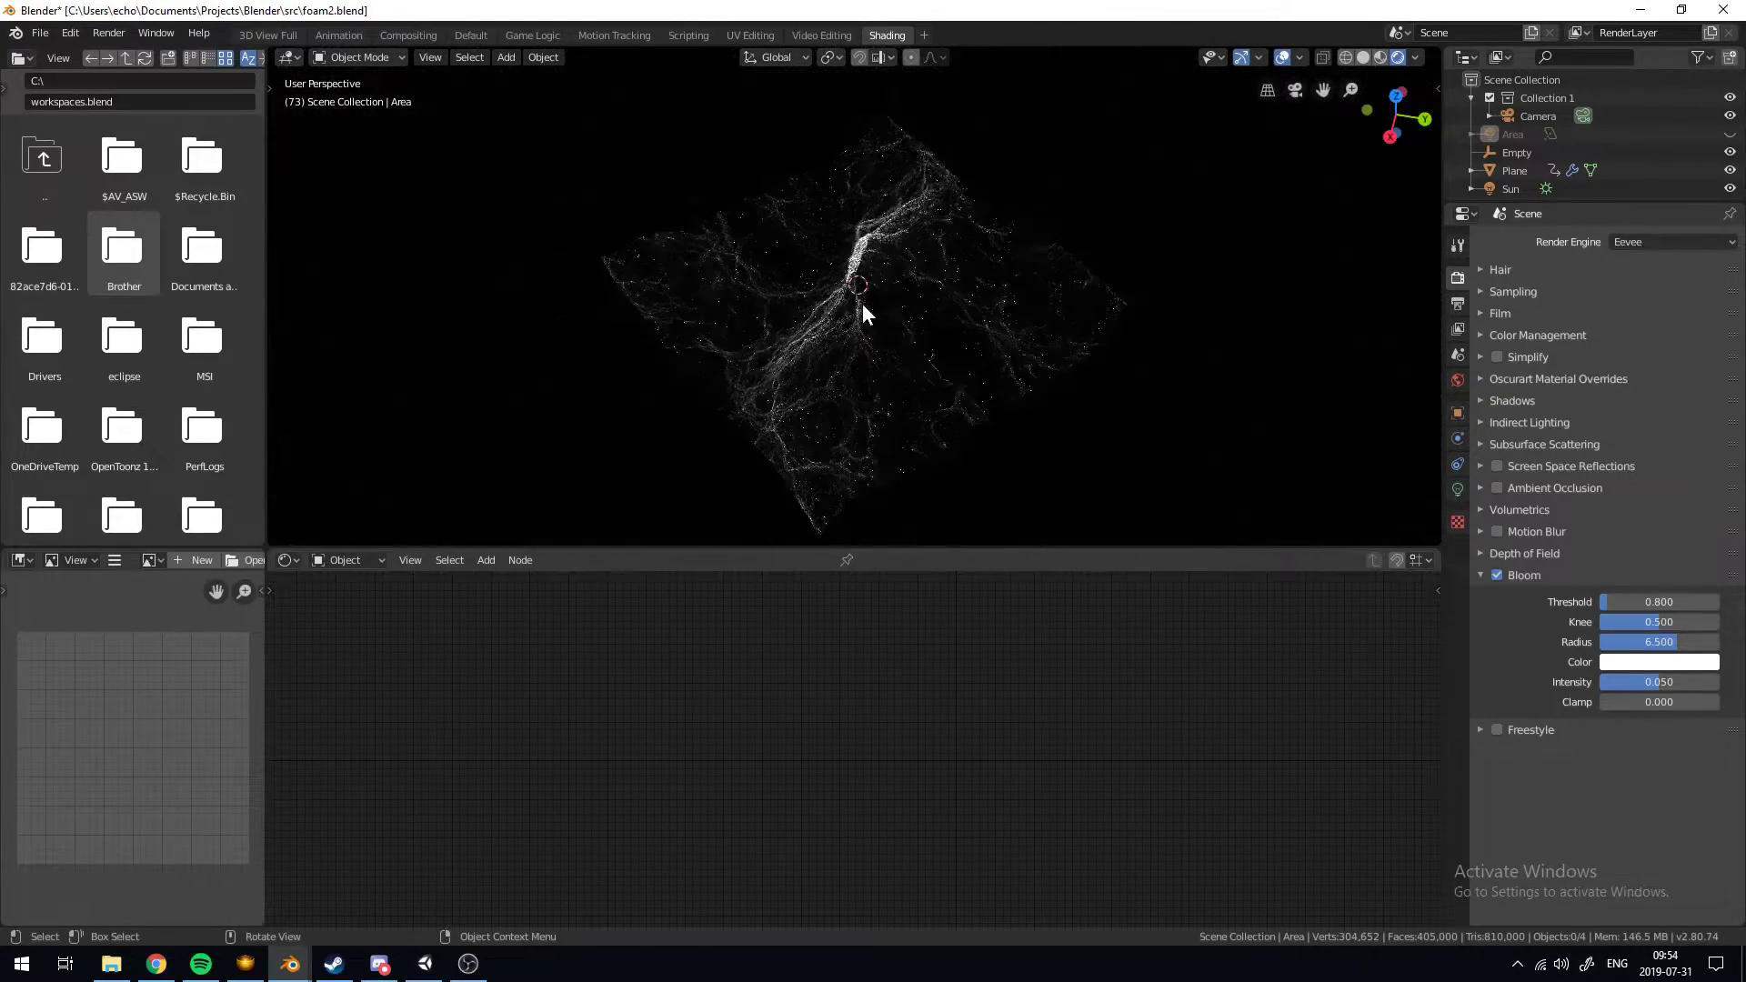
mouse_move(862, 307)
middle_down()
mouse_move(912, 342)
mouse_move(959, 273)
mouse_move(838, 336)
mouse_move(841, 319)
middle_up()
scroll(958, 272, up, 5)
scroll(844, 302, down, 5)
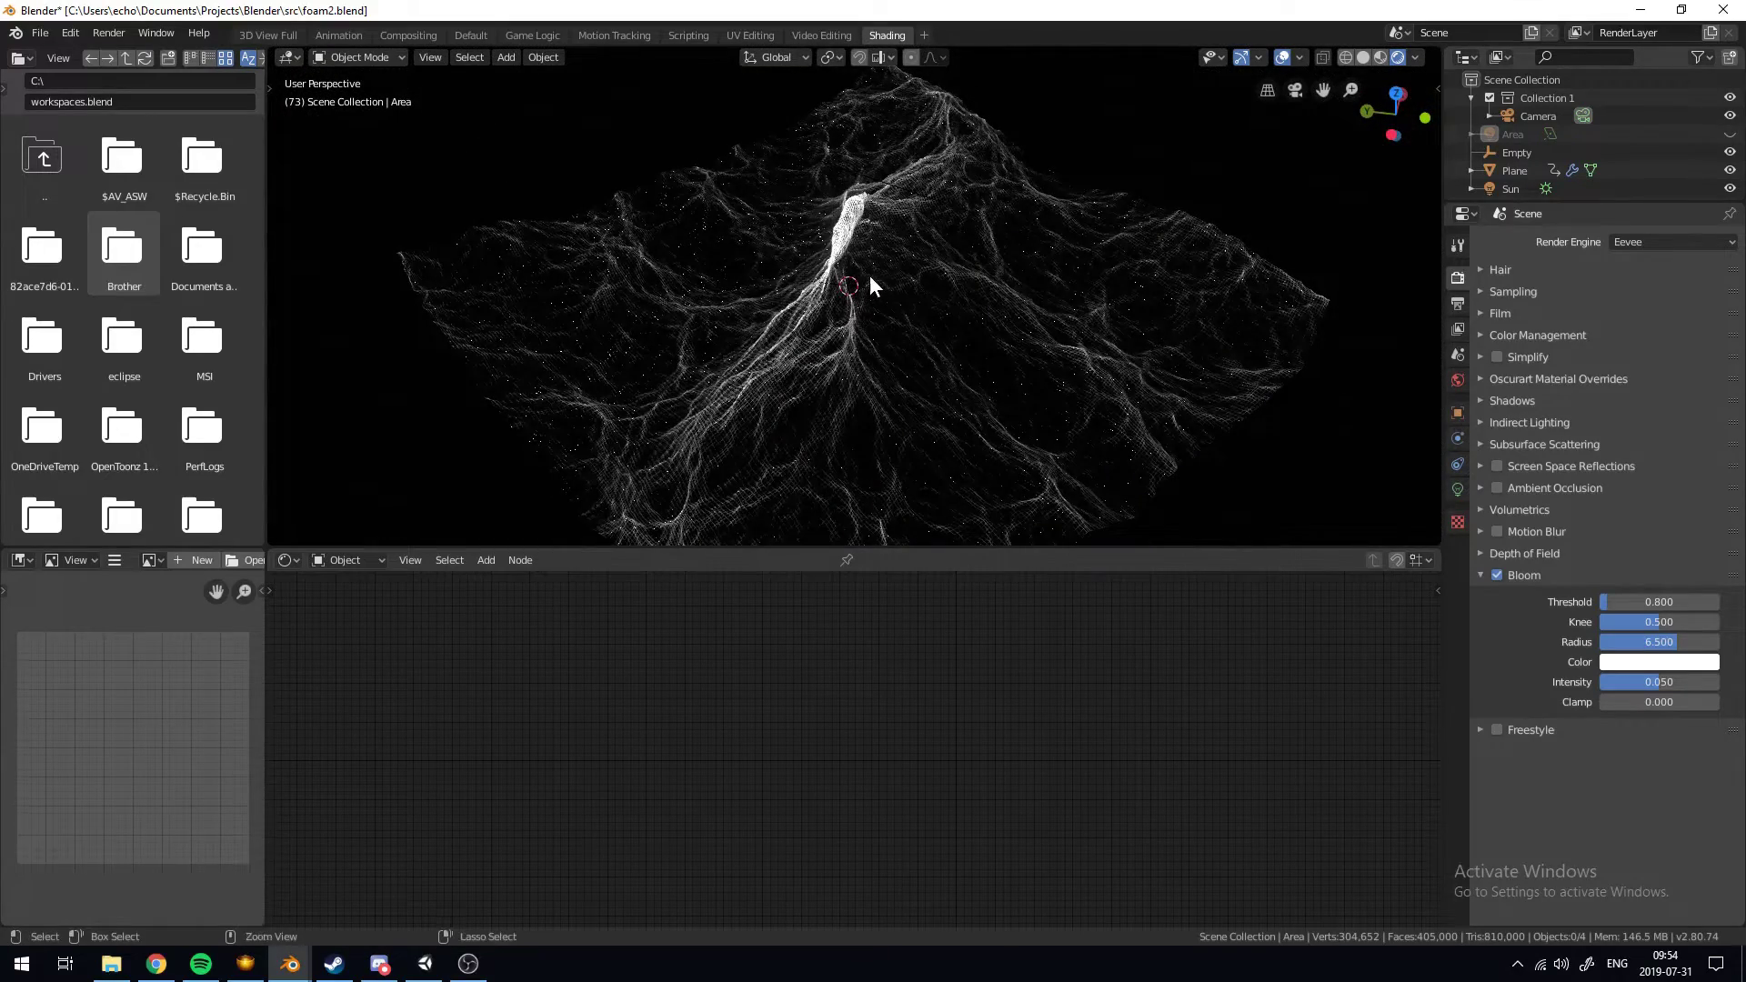
Start a new General file, discarding the unsaved changes, and delete the default cube
key(ctrl+n)
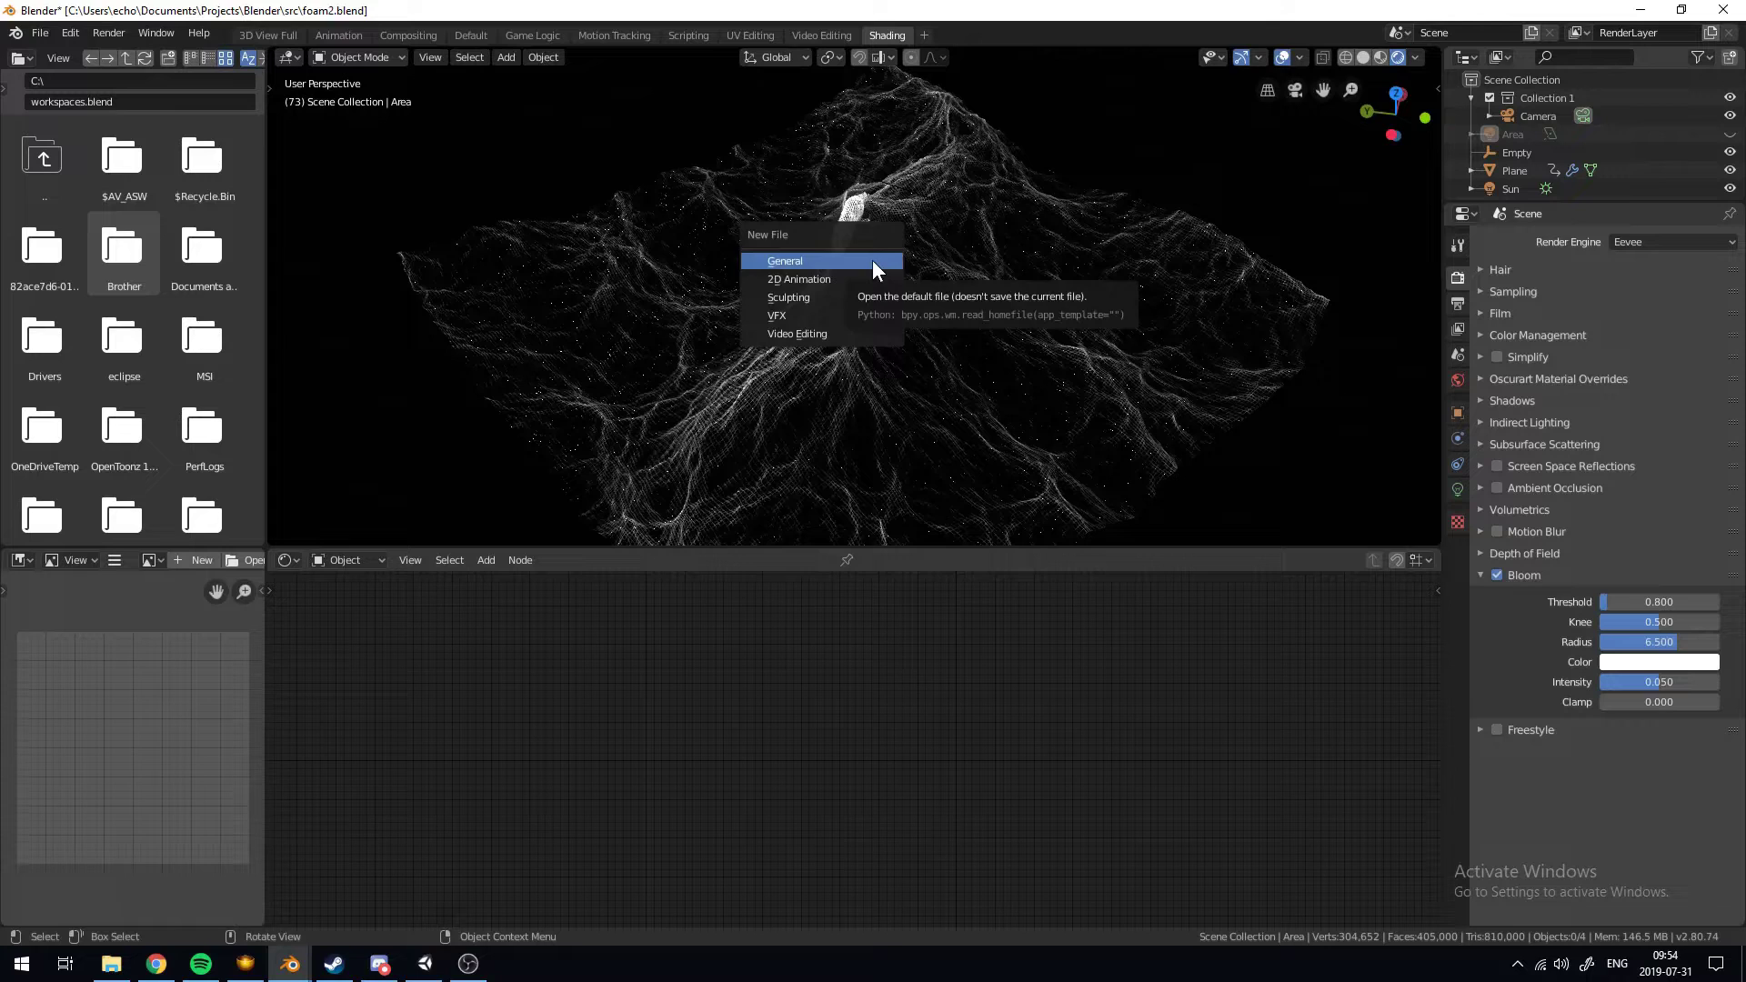
click(873, 262)
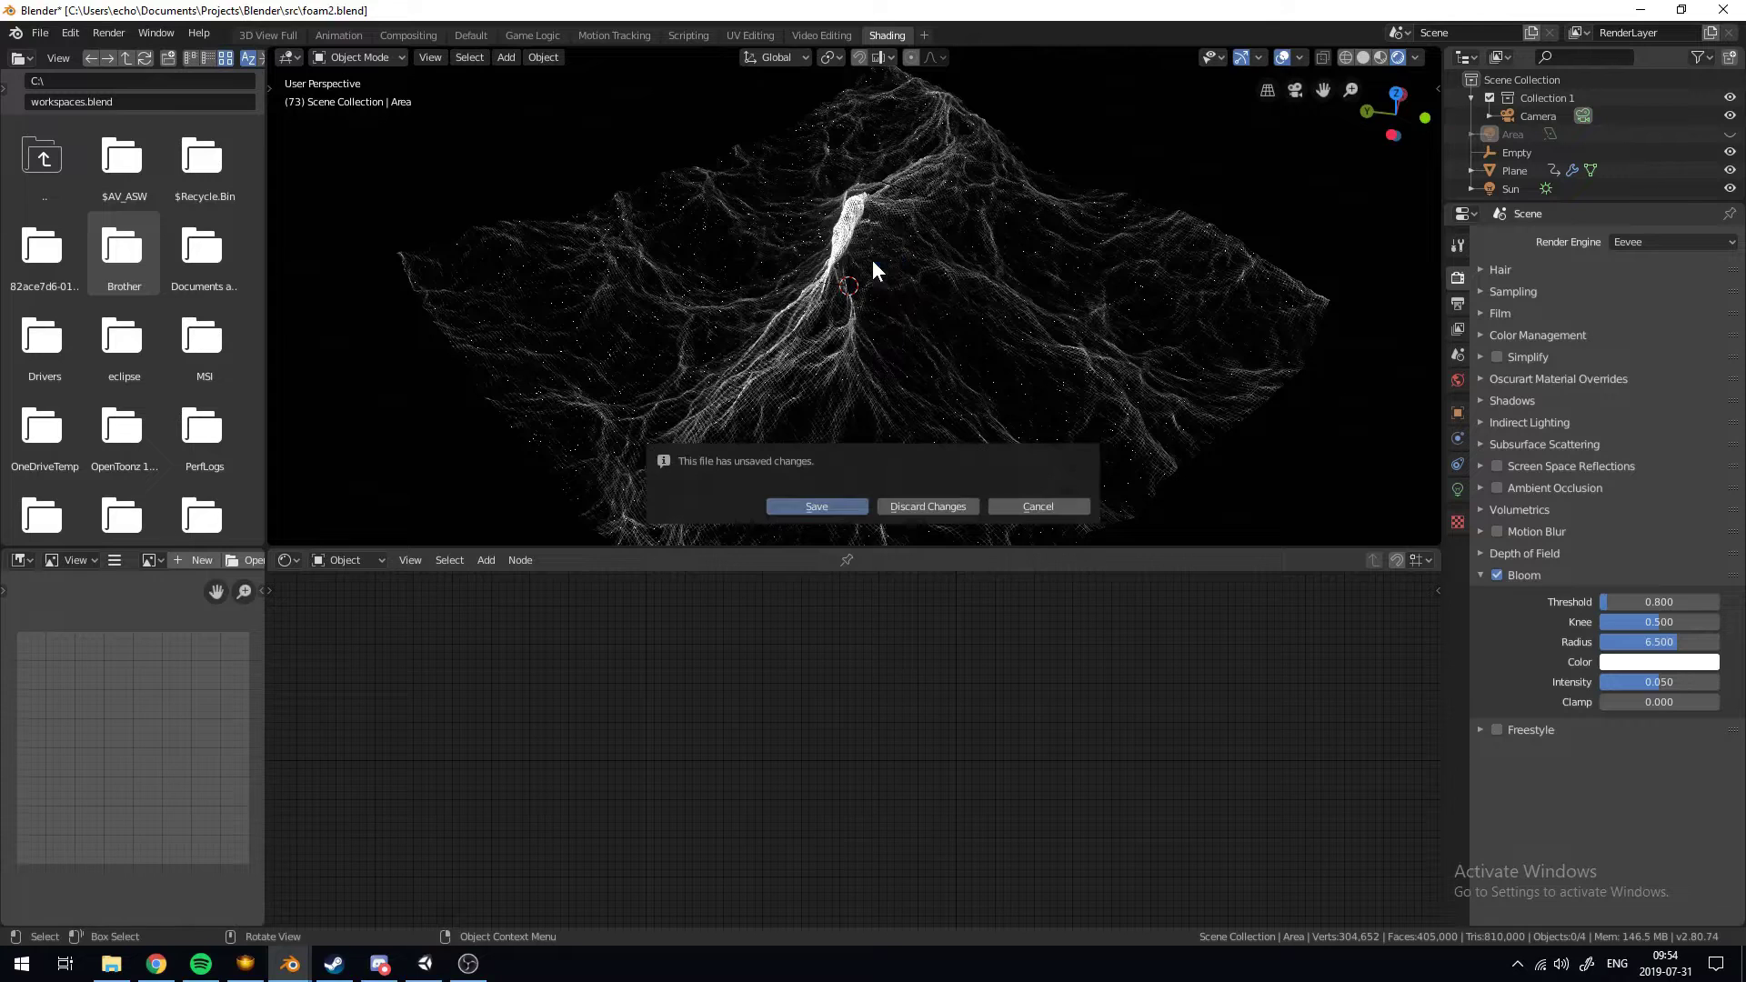
click(928, 507)
key(x)
click(775, 329)
Add a plane mesh at the origin and apply an Ocean modifier to it
key(shift+a)
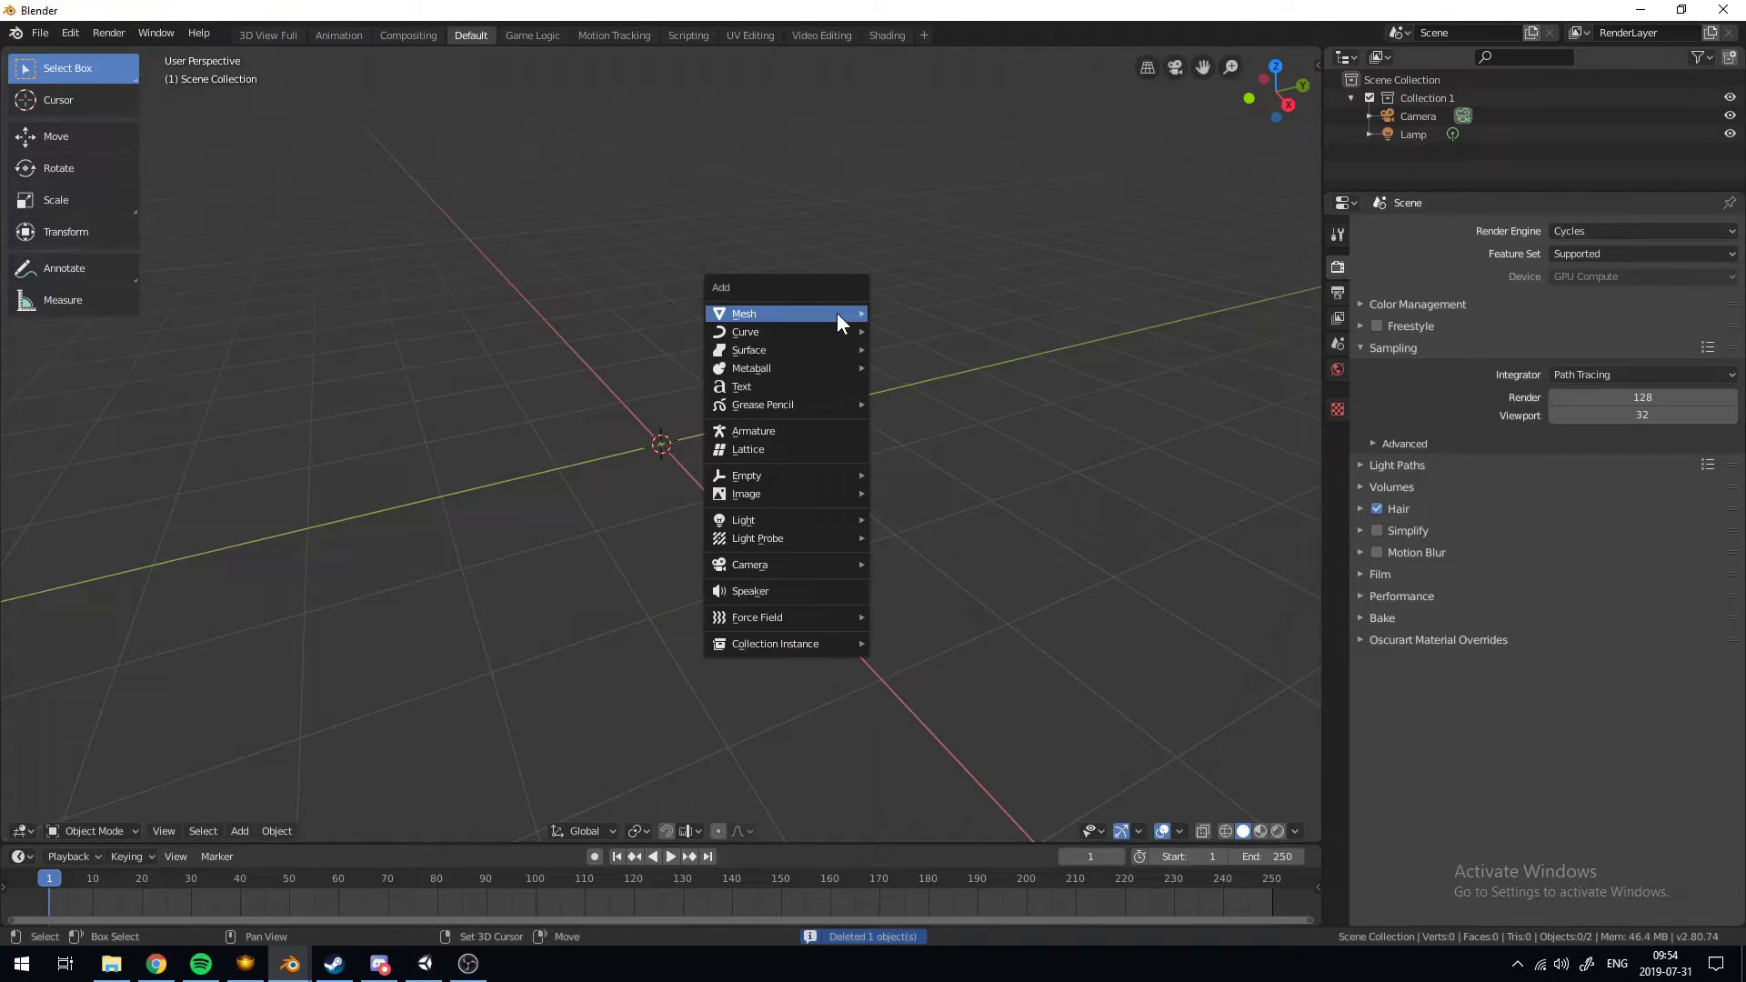
mouse_move(837, 313)
click(957, 314)
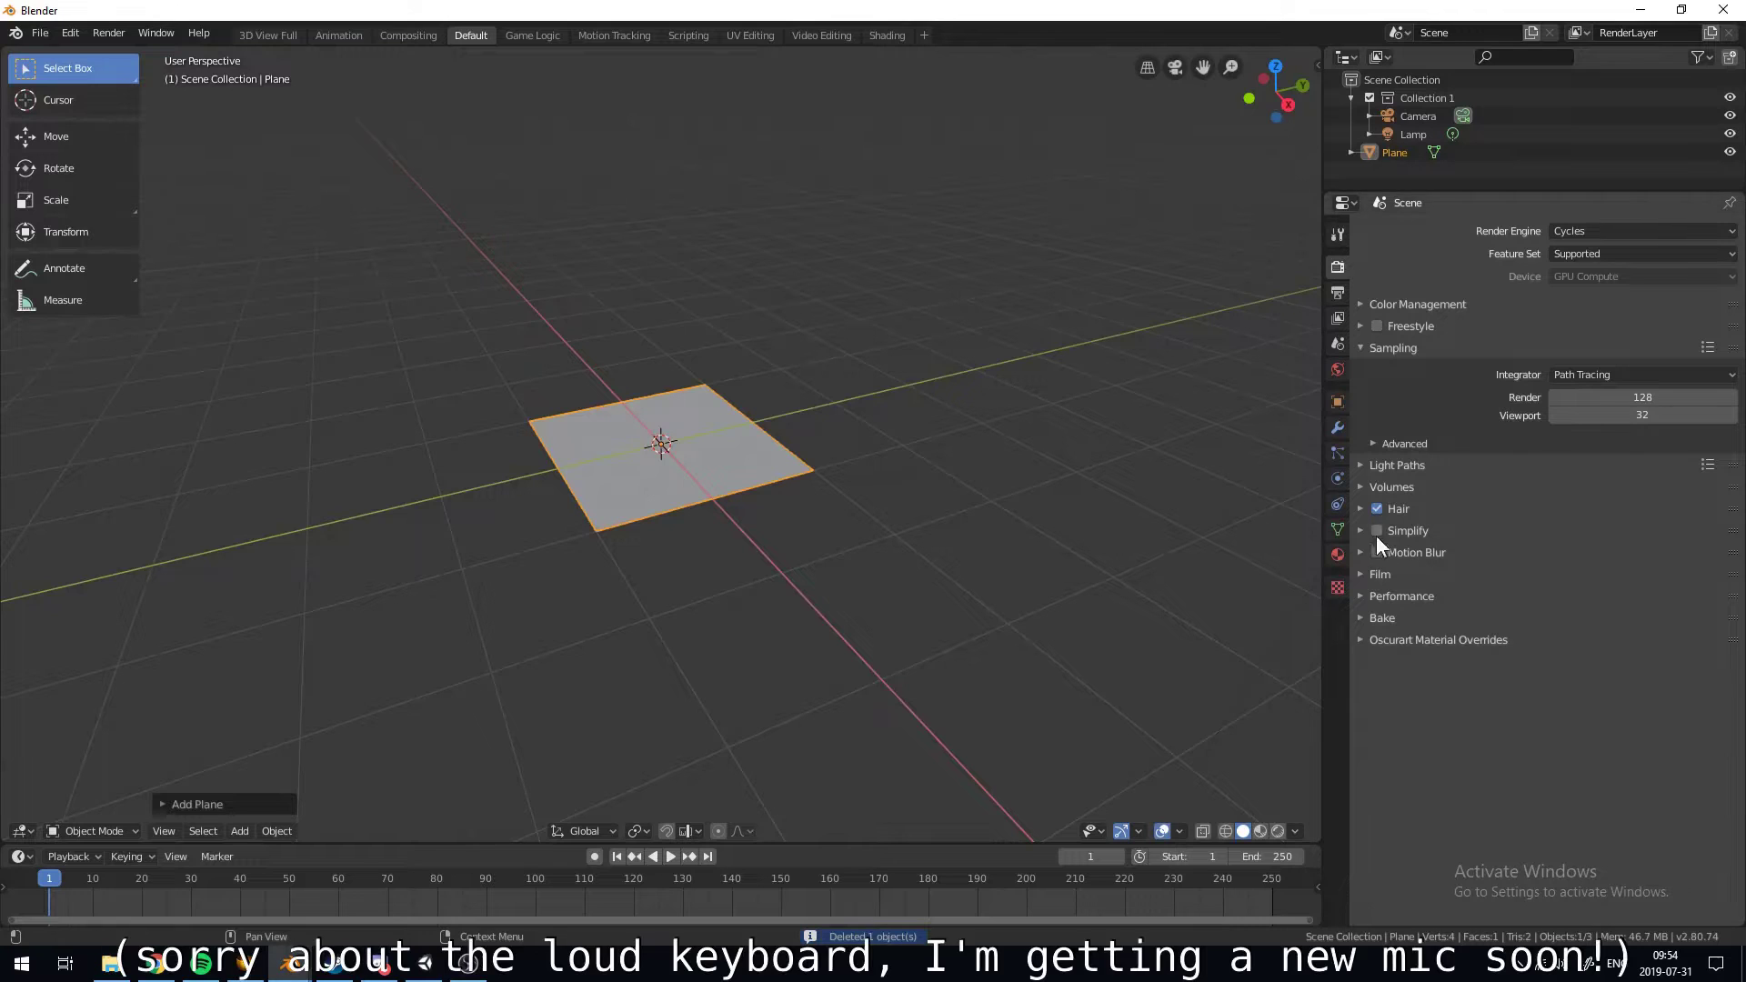
click(1337, 428)
click(1437, 231)
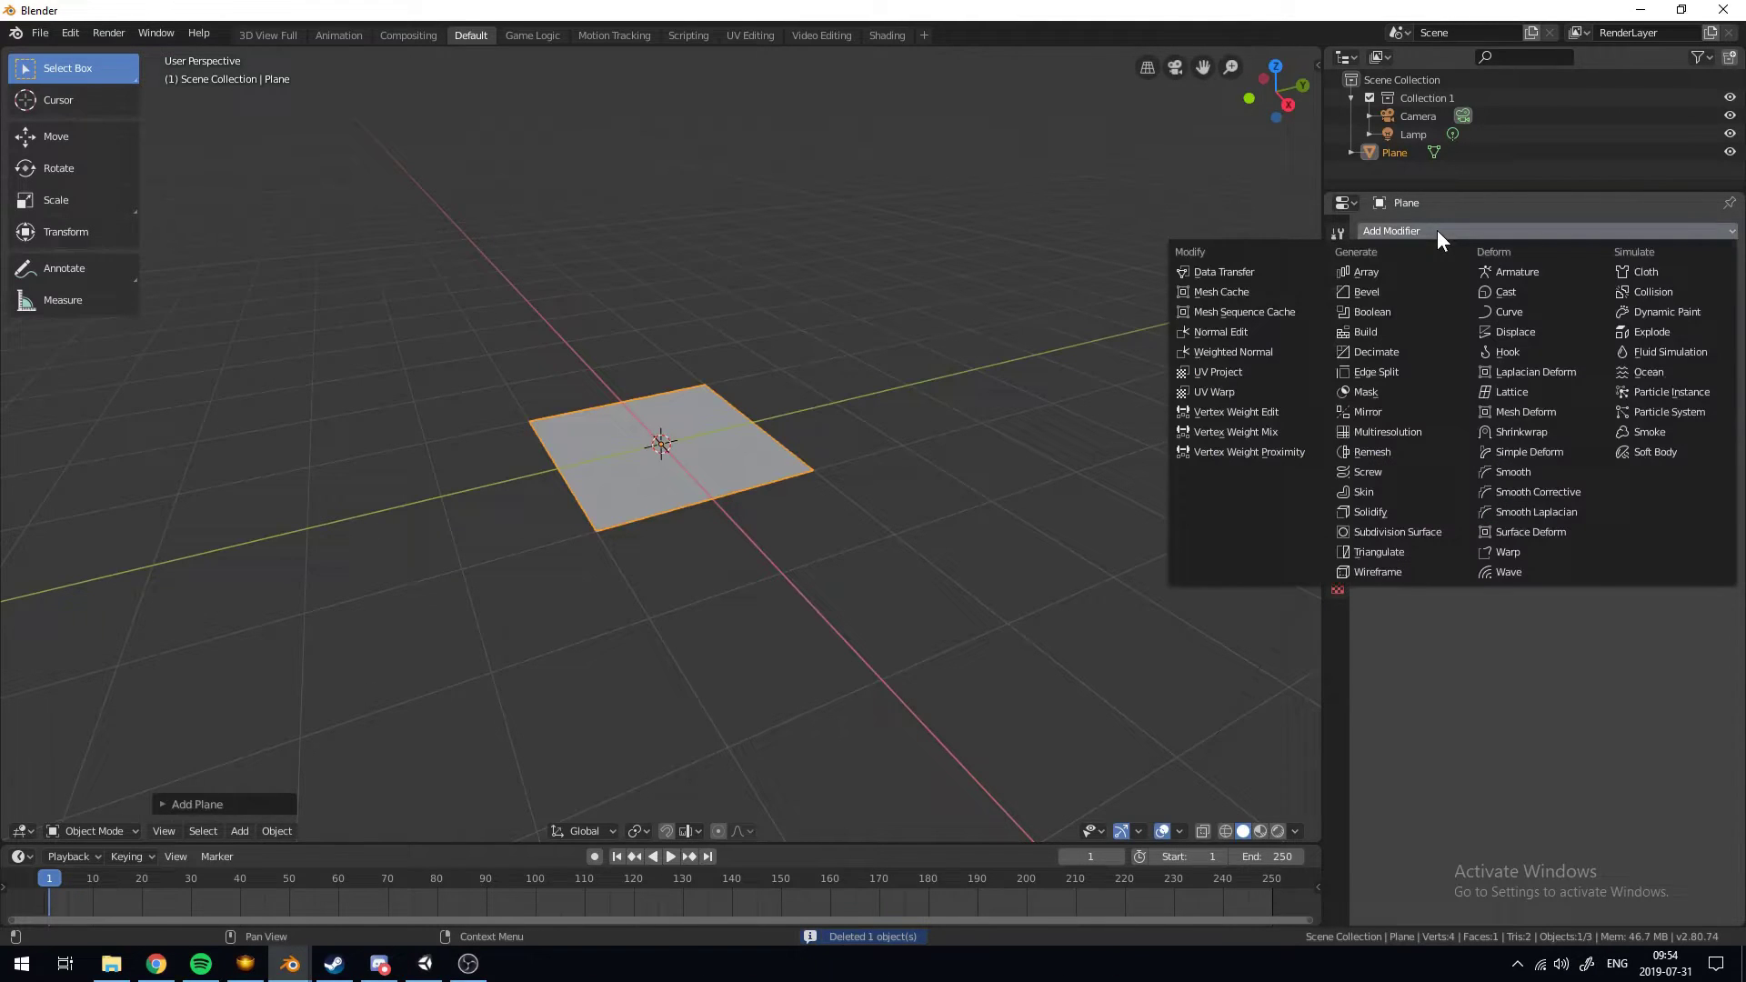
click(1668, 371)
Scrub the Ocean modifier's time to preview the wave motion, and set it to 0
scroll(609, 370, down, 5)
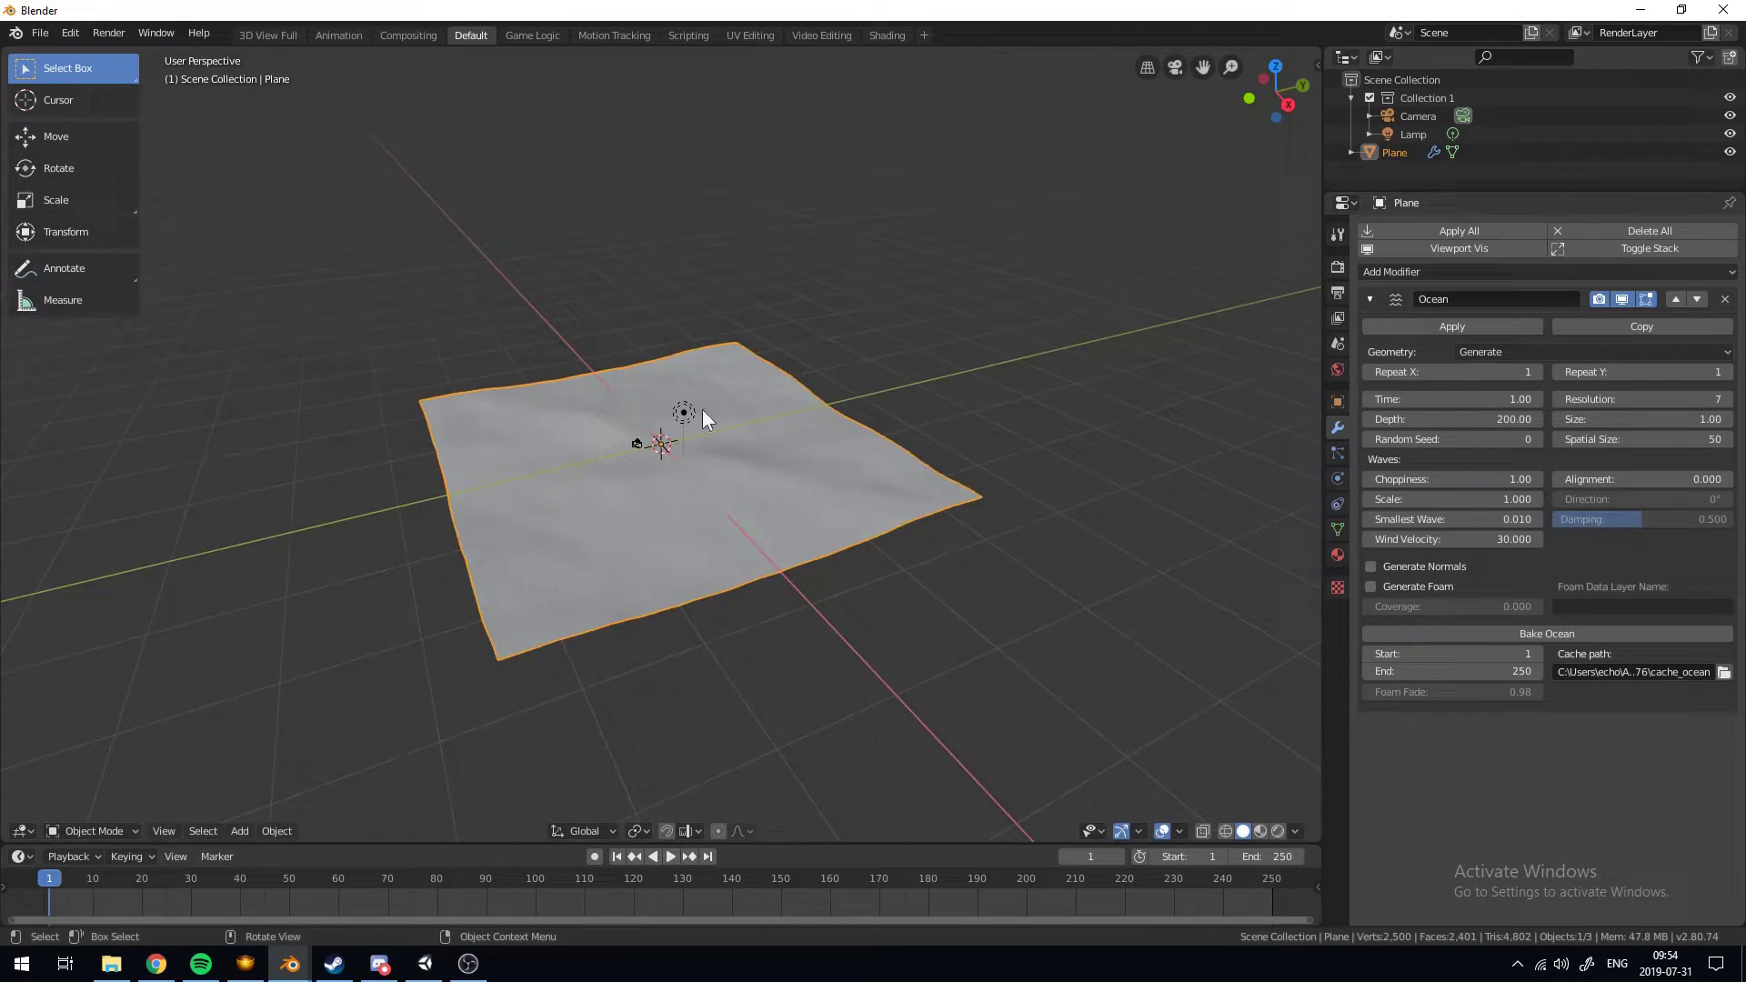
scroll(723, 413, up, 2)
scroll(744, 416, up, 3)
scroll(930, 549, down, 3)
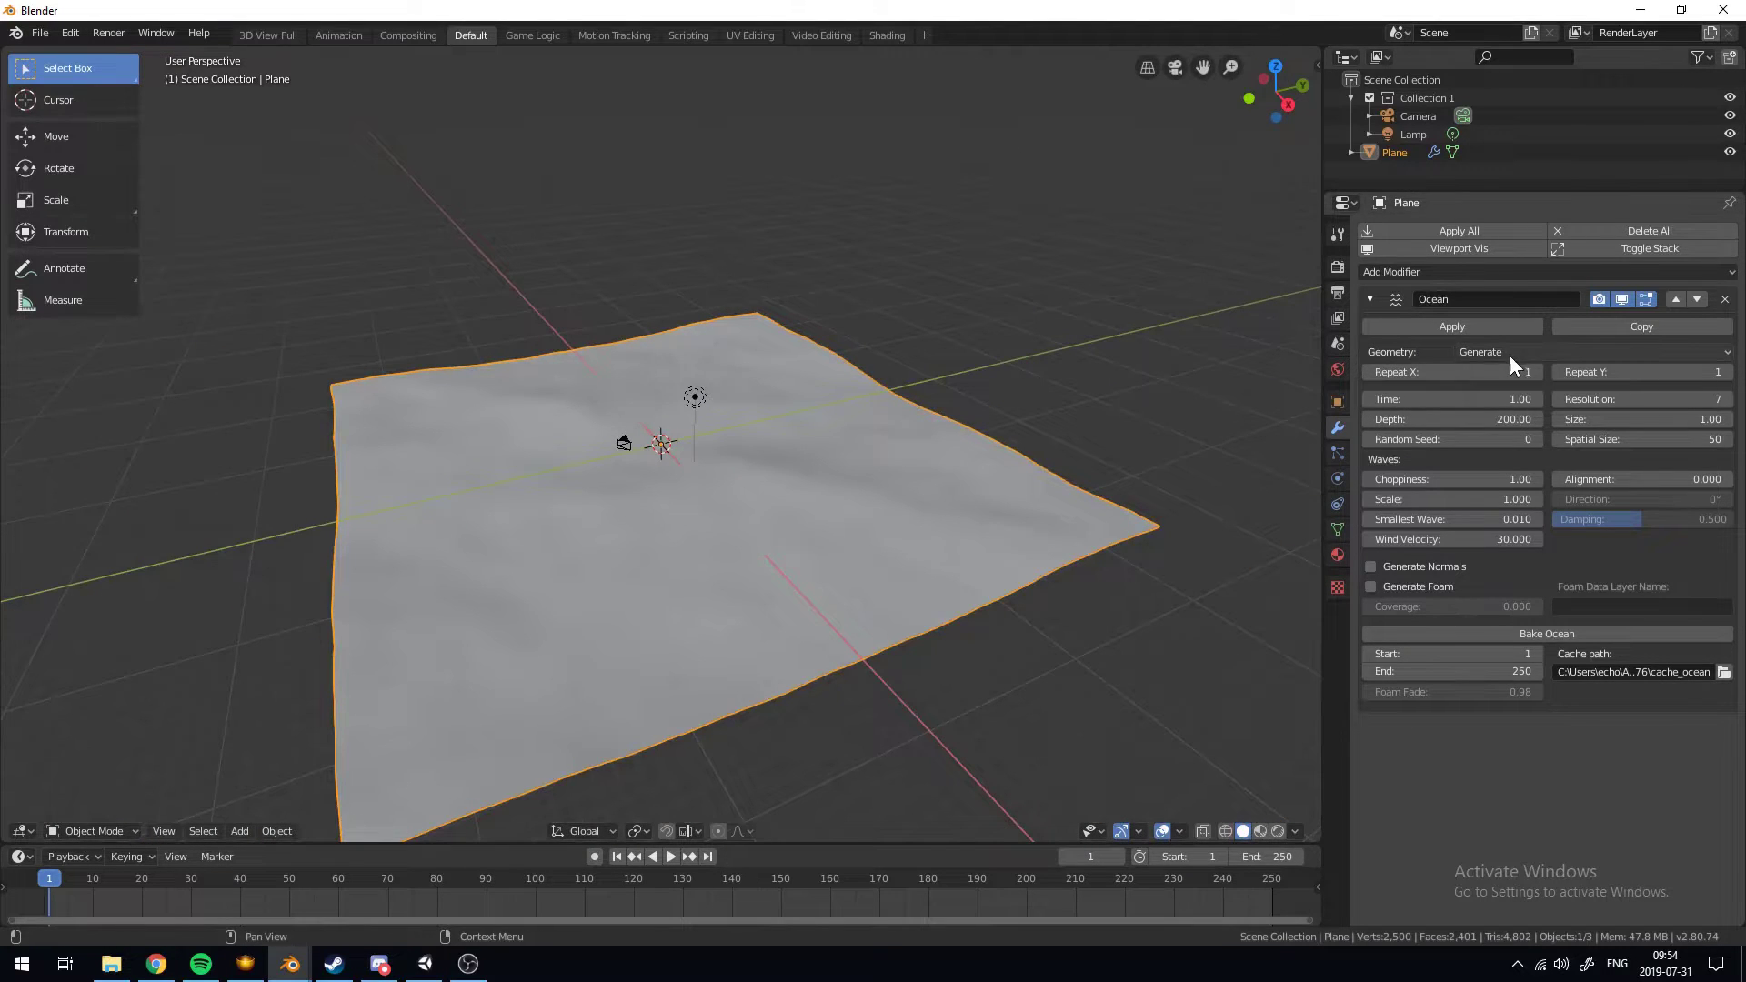
middle_drag(881, 444, 920, 451)
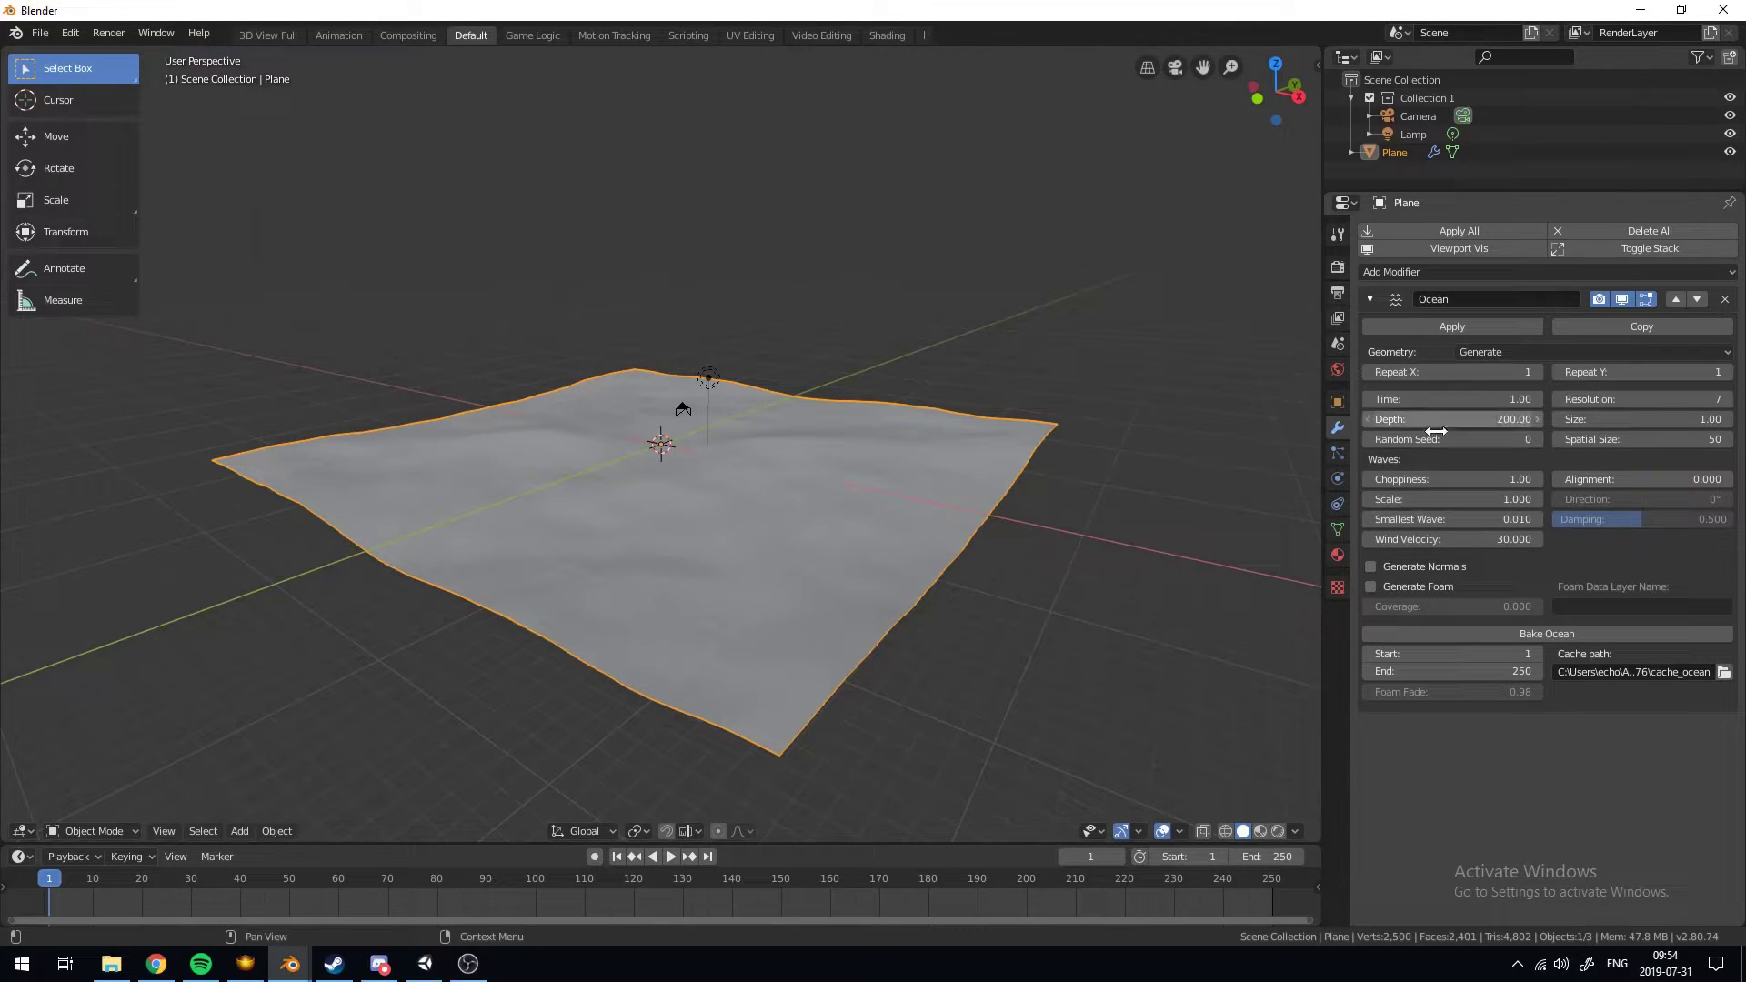
drag(1441, 398, 1478, 398)
click(1476, 399)
text(0)
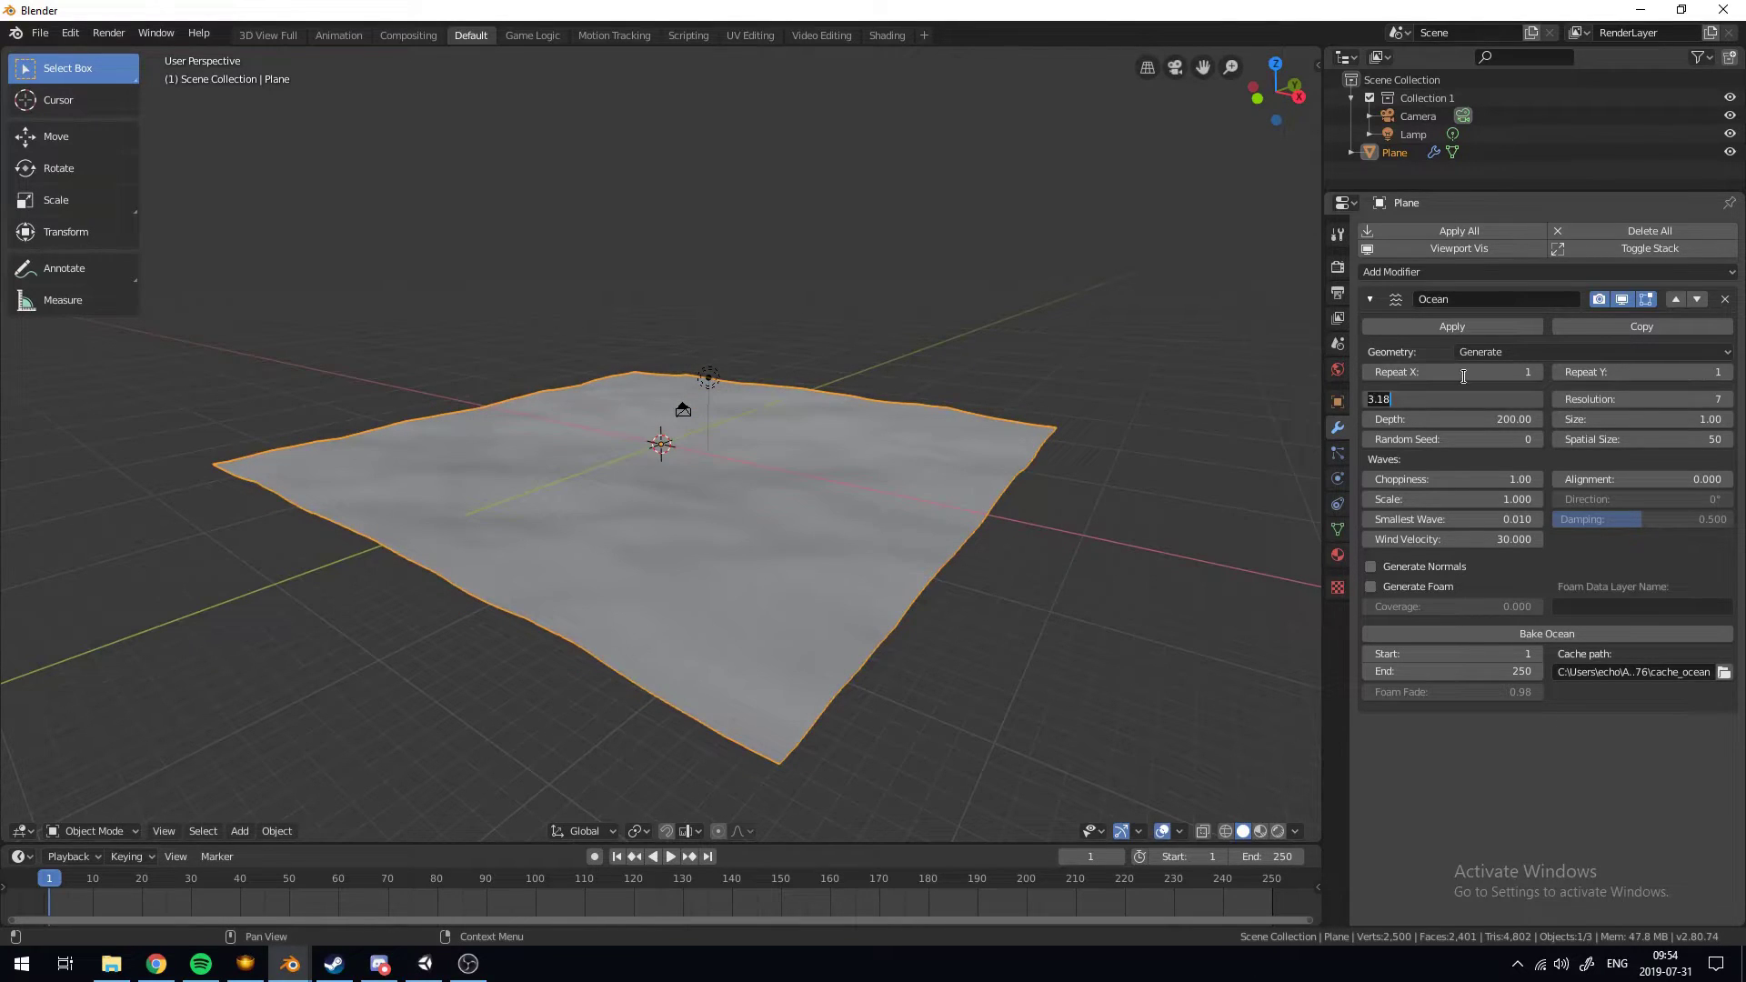
key(Return)
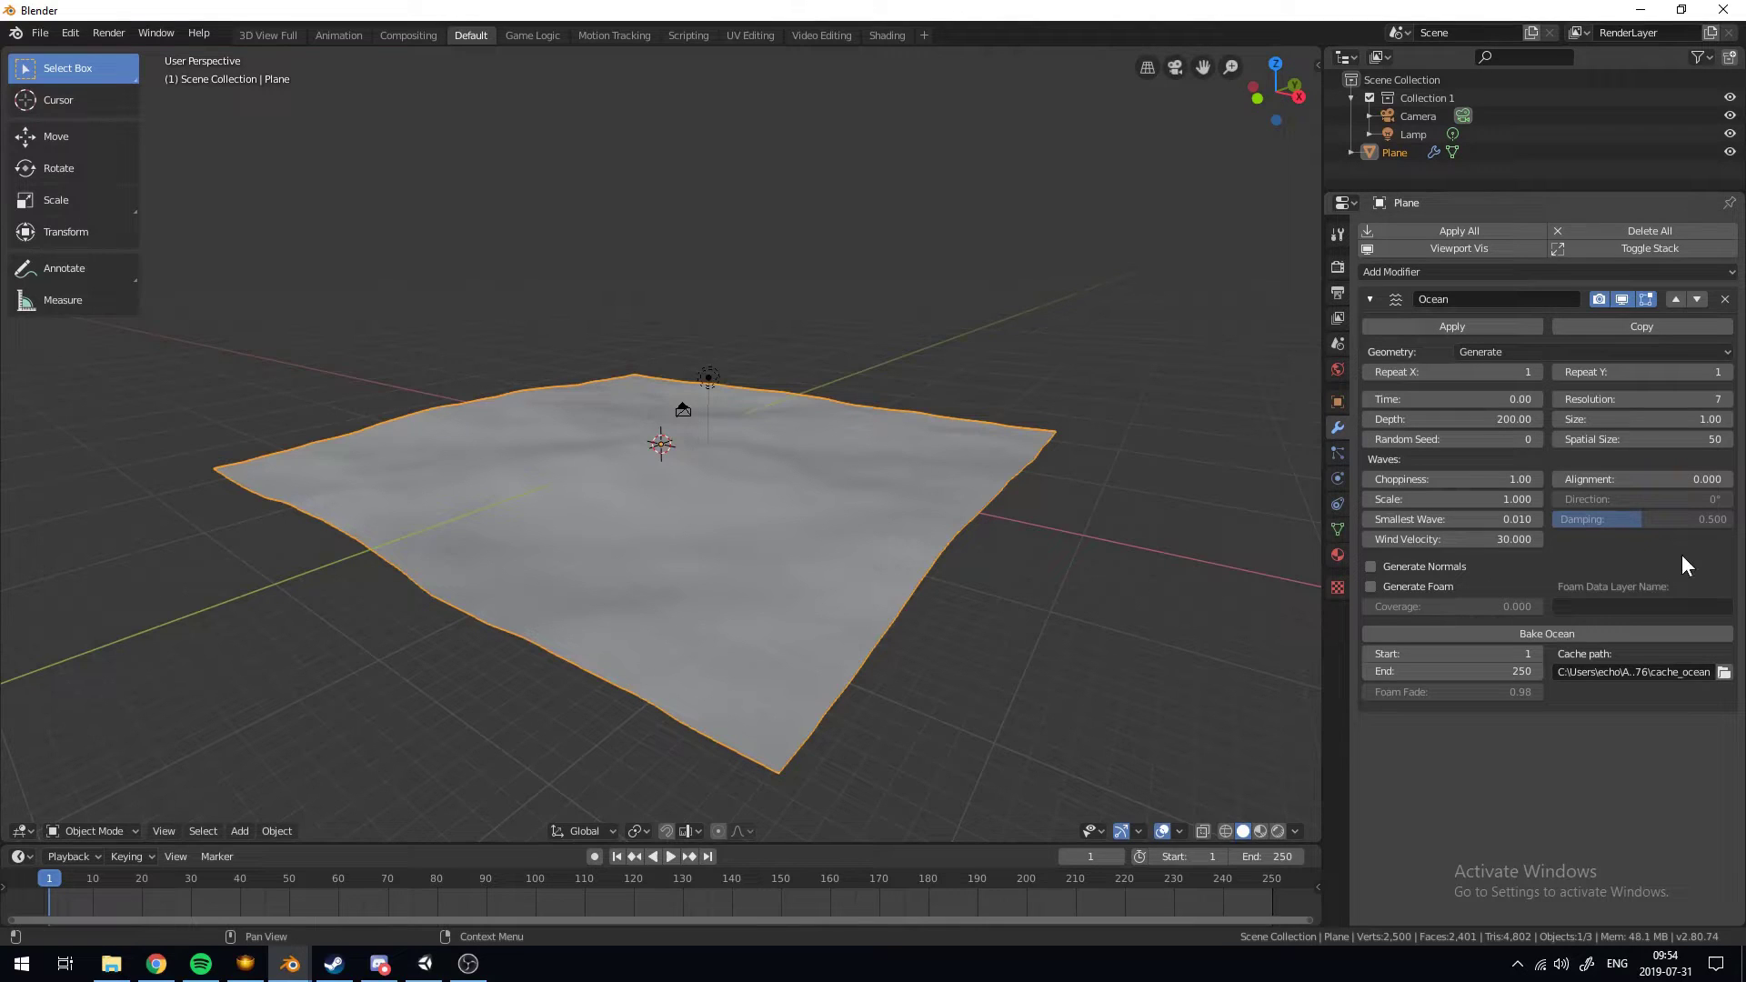
Set the Ocean modifier's resolution to 15
click(1605, 404)
key(Return)
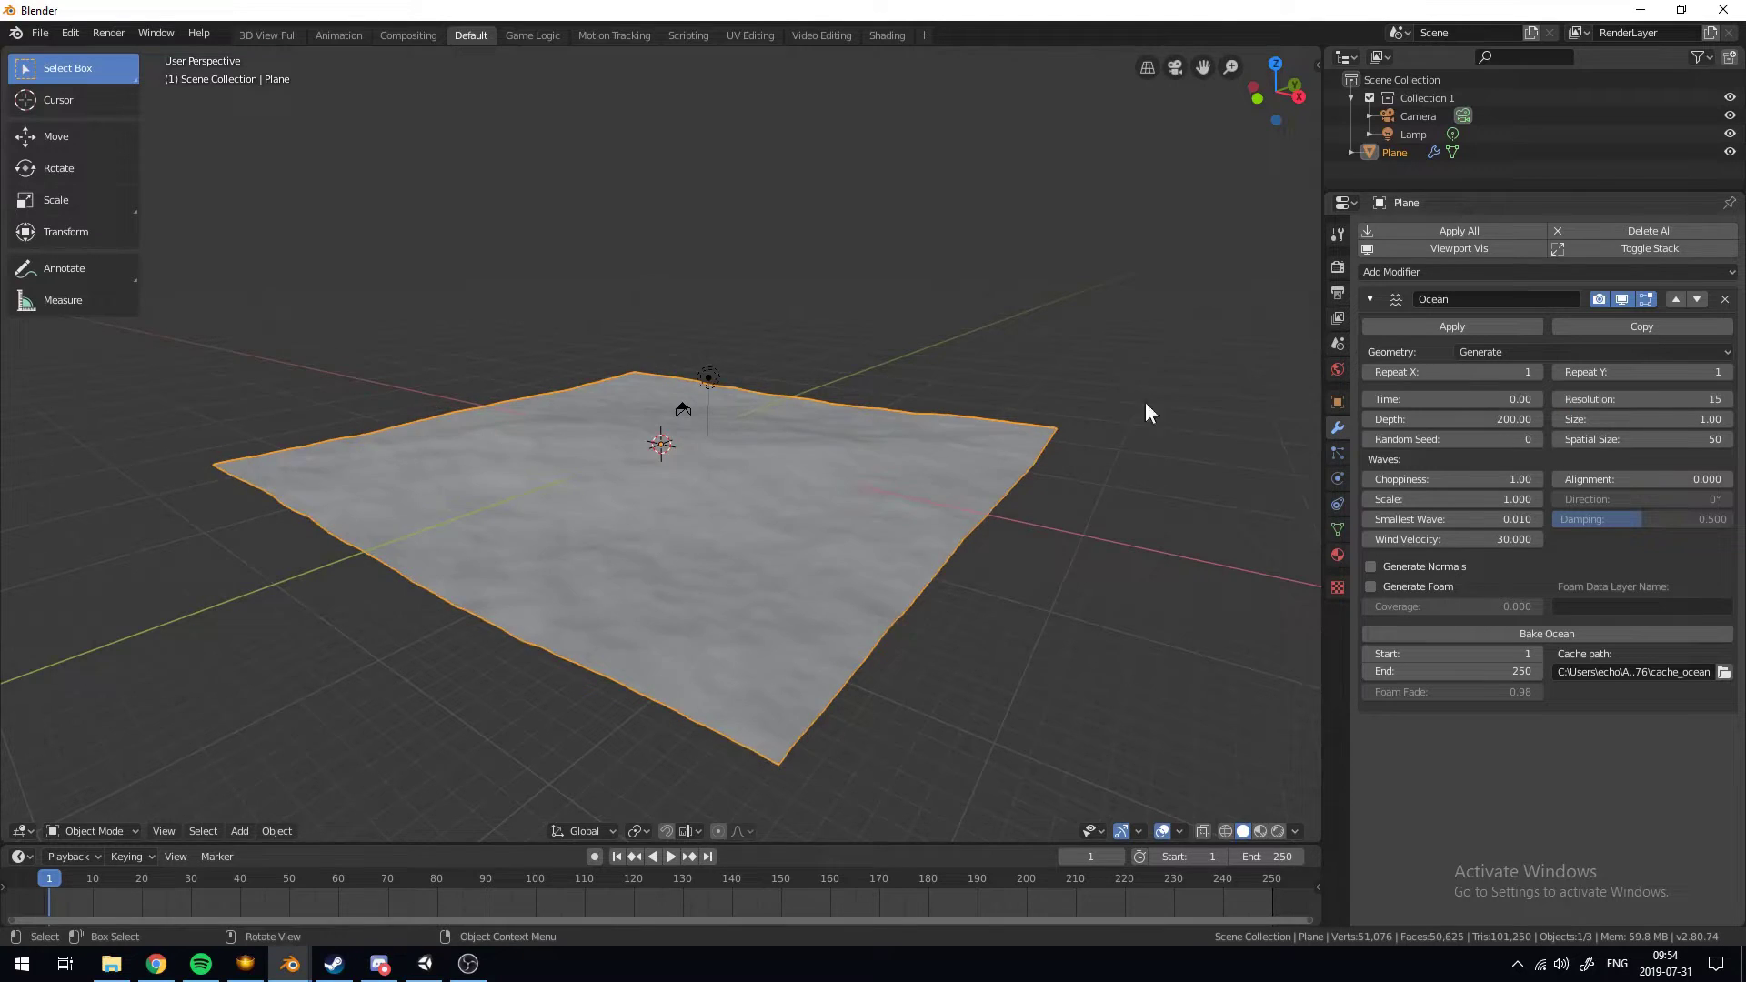
middle_drag(1144, 401, 864, 531)
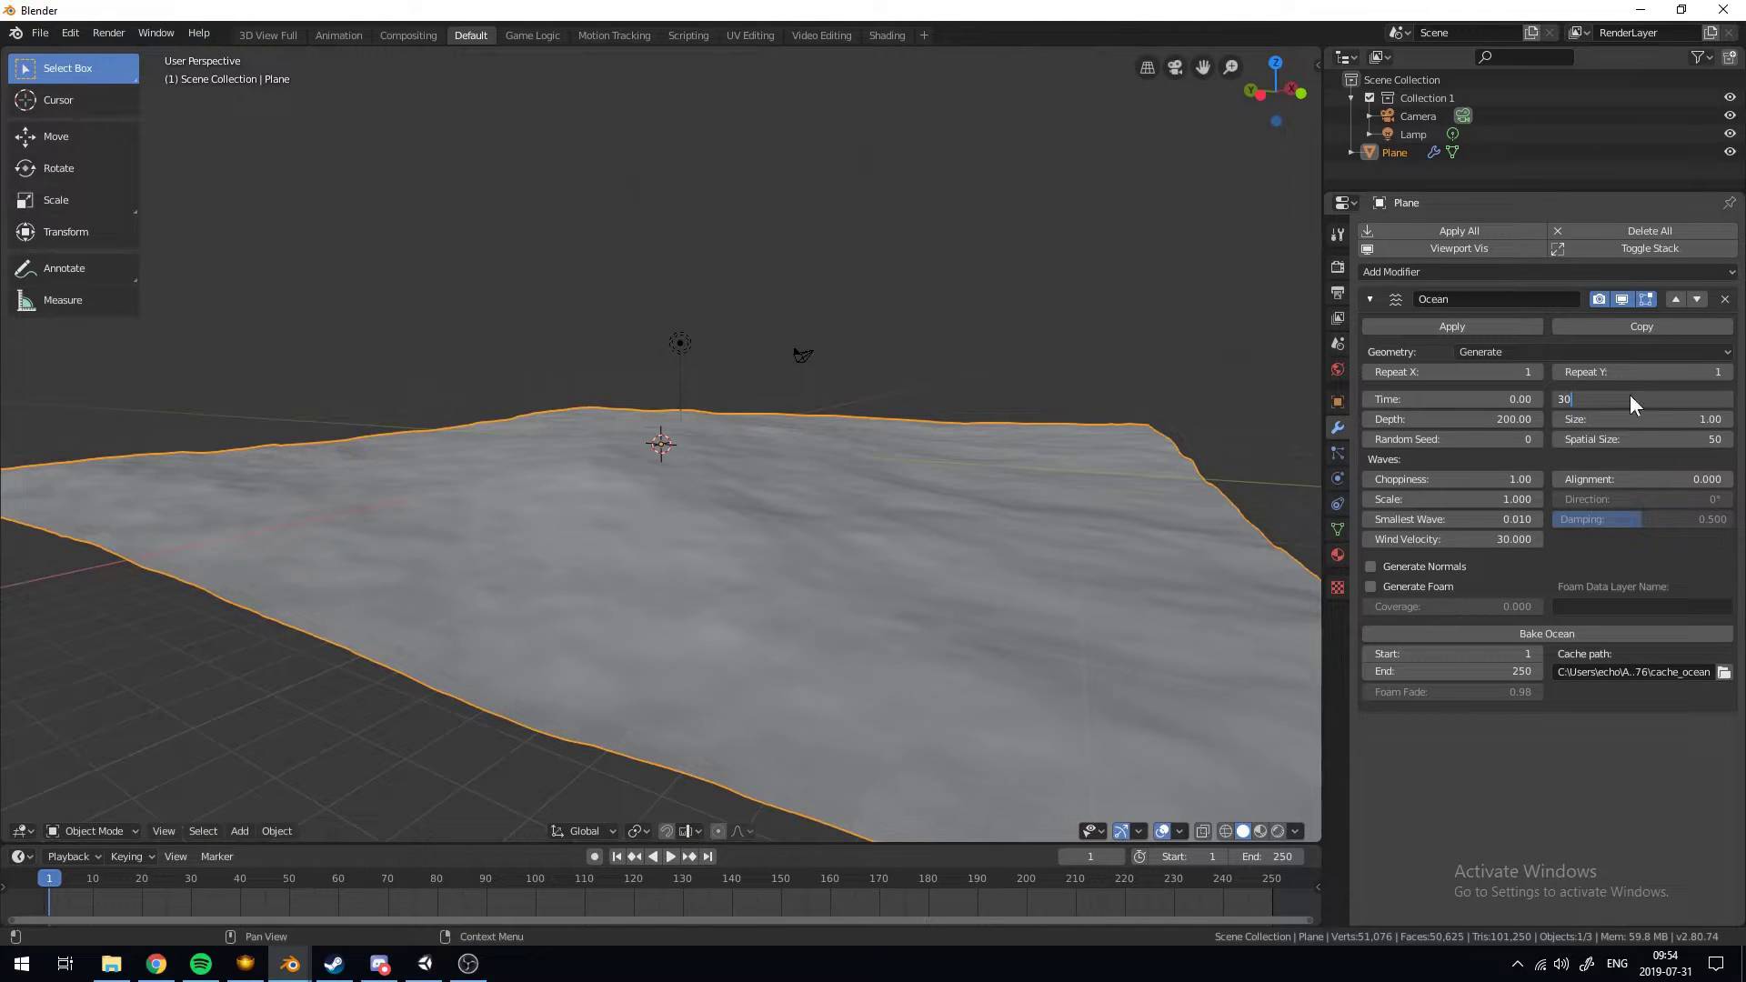
Try an Ocean resolution of 30 and return it to 15
key(Return)
middle_drag(873, 473, 706, 354)
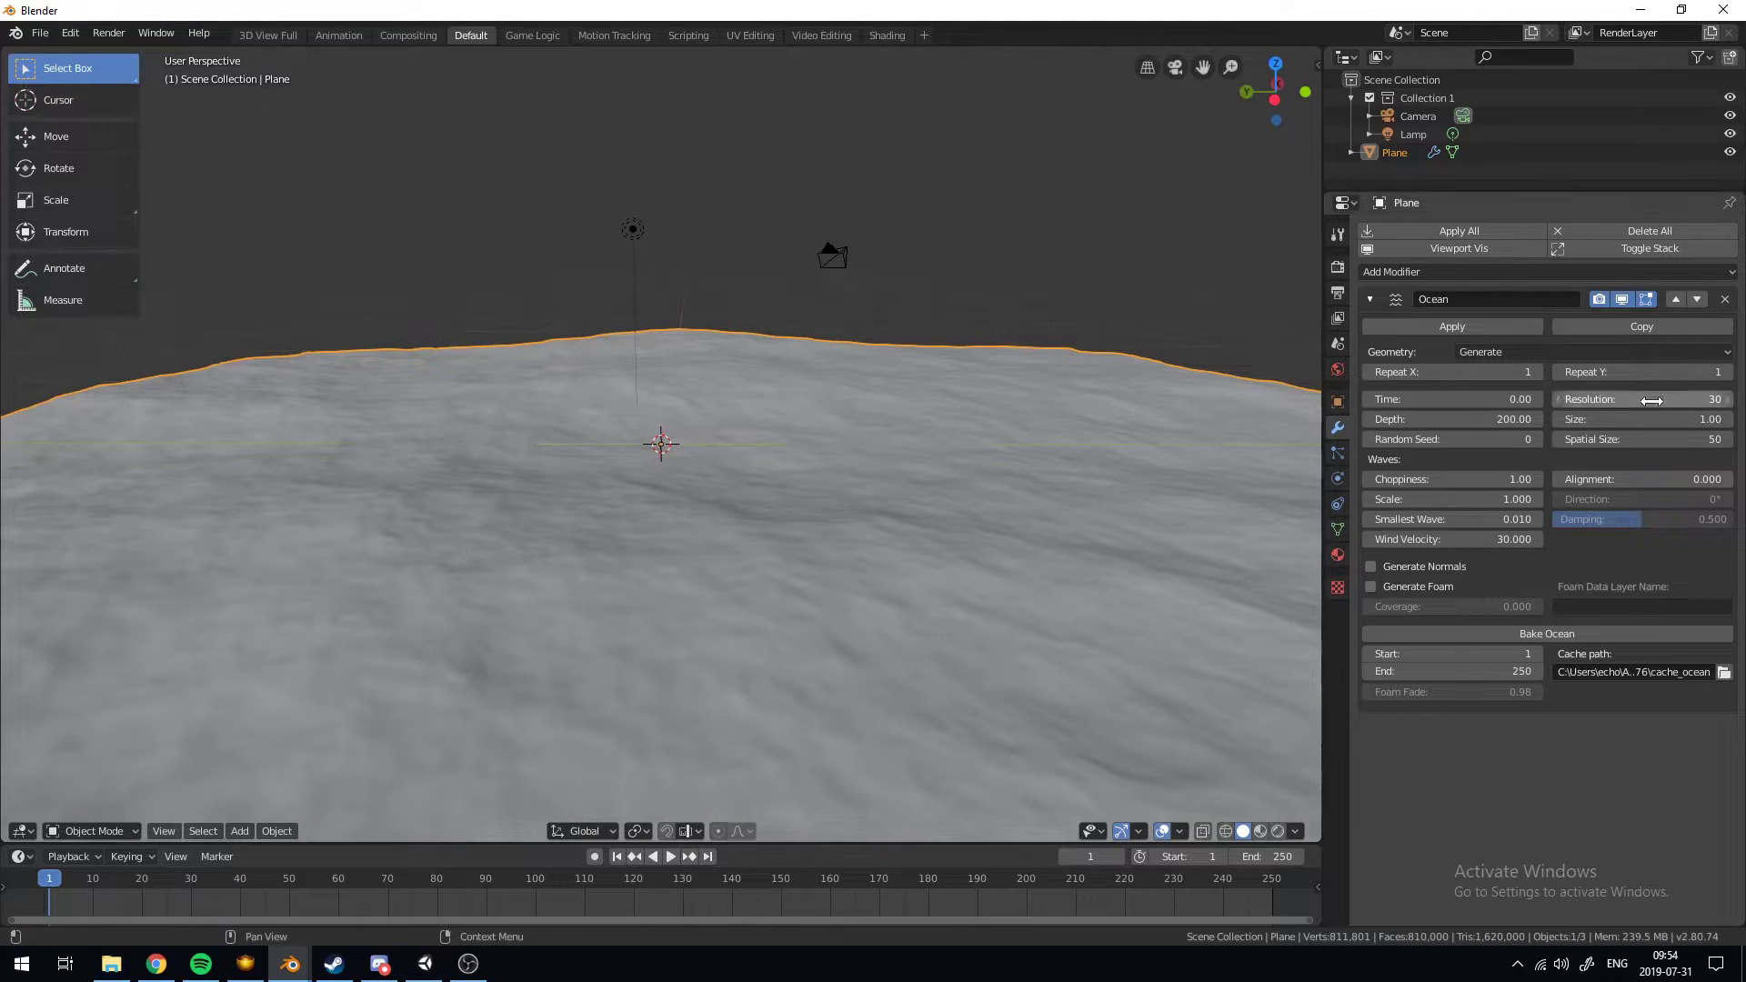
key(Return)
scroll(674, 462, down, 3)
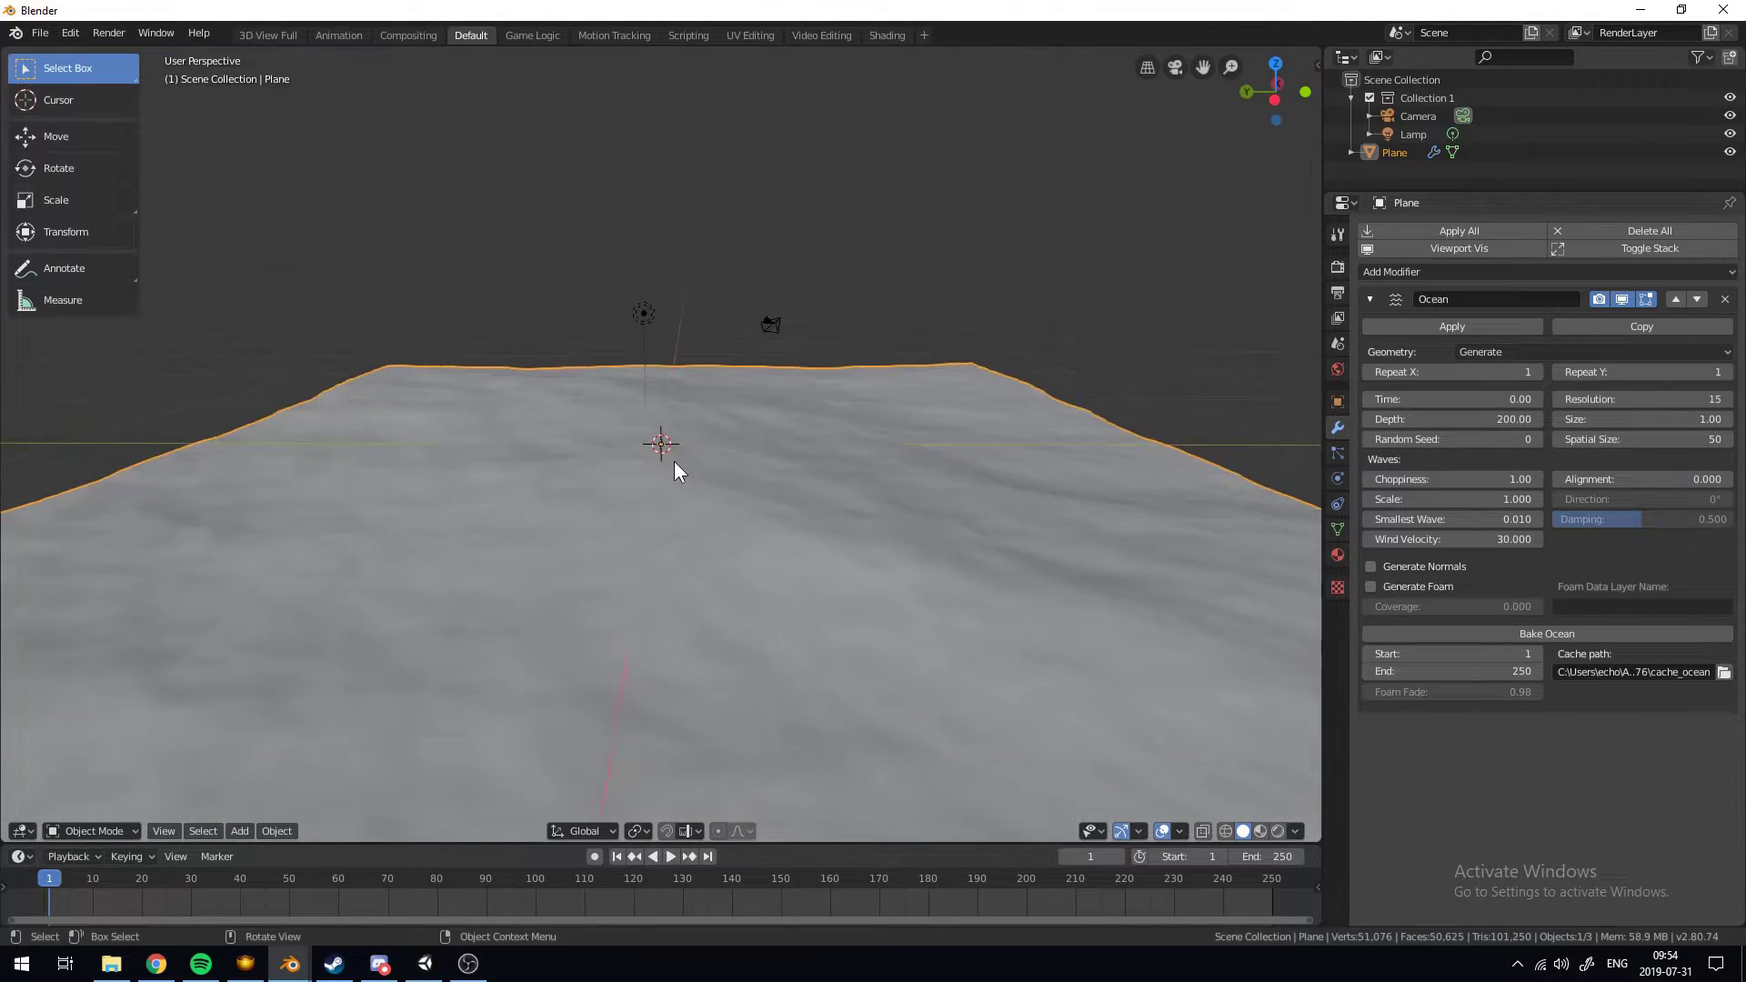
Play the ocean animation for a few frames and raise the wave scale to 4.6
scroll(676, 467, up, 5)
key(space)
key(space)
scroll(684, 471, down, 8)
scroll(684, 475, up, 5)
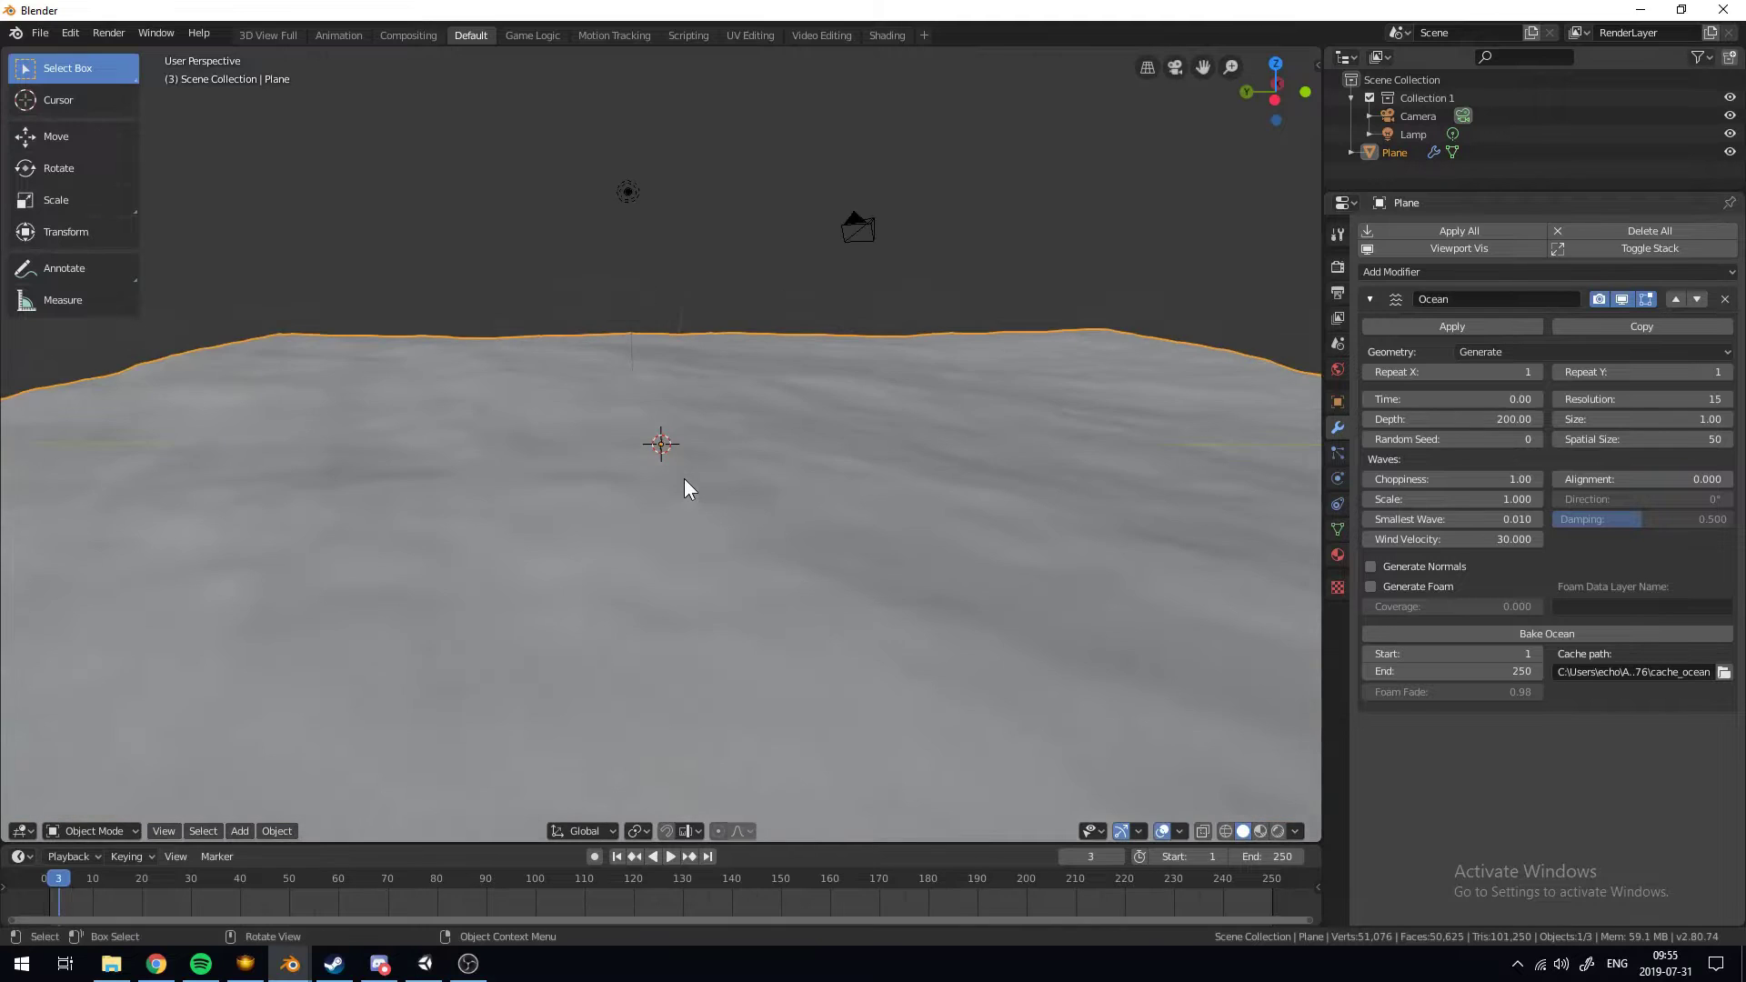
middle_drag(684, 478, 904, 518)
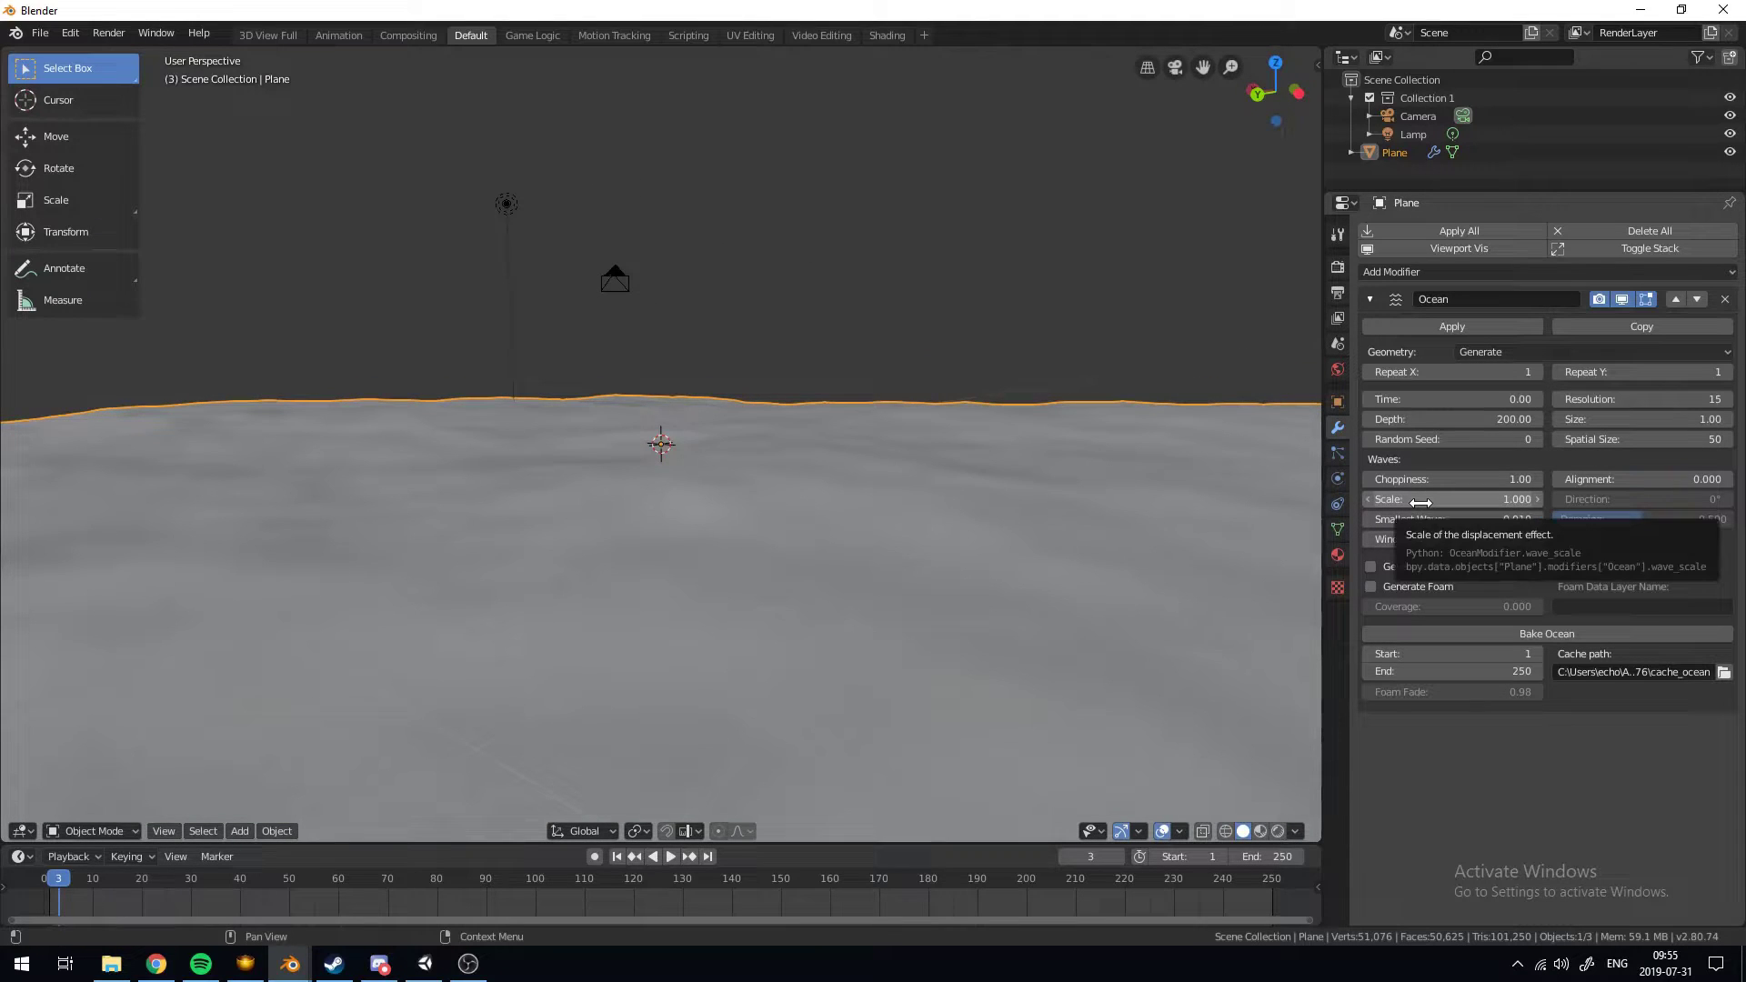
drag(1421, 503, 1564, 503)
scroll(857, 247, down, 6)
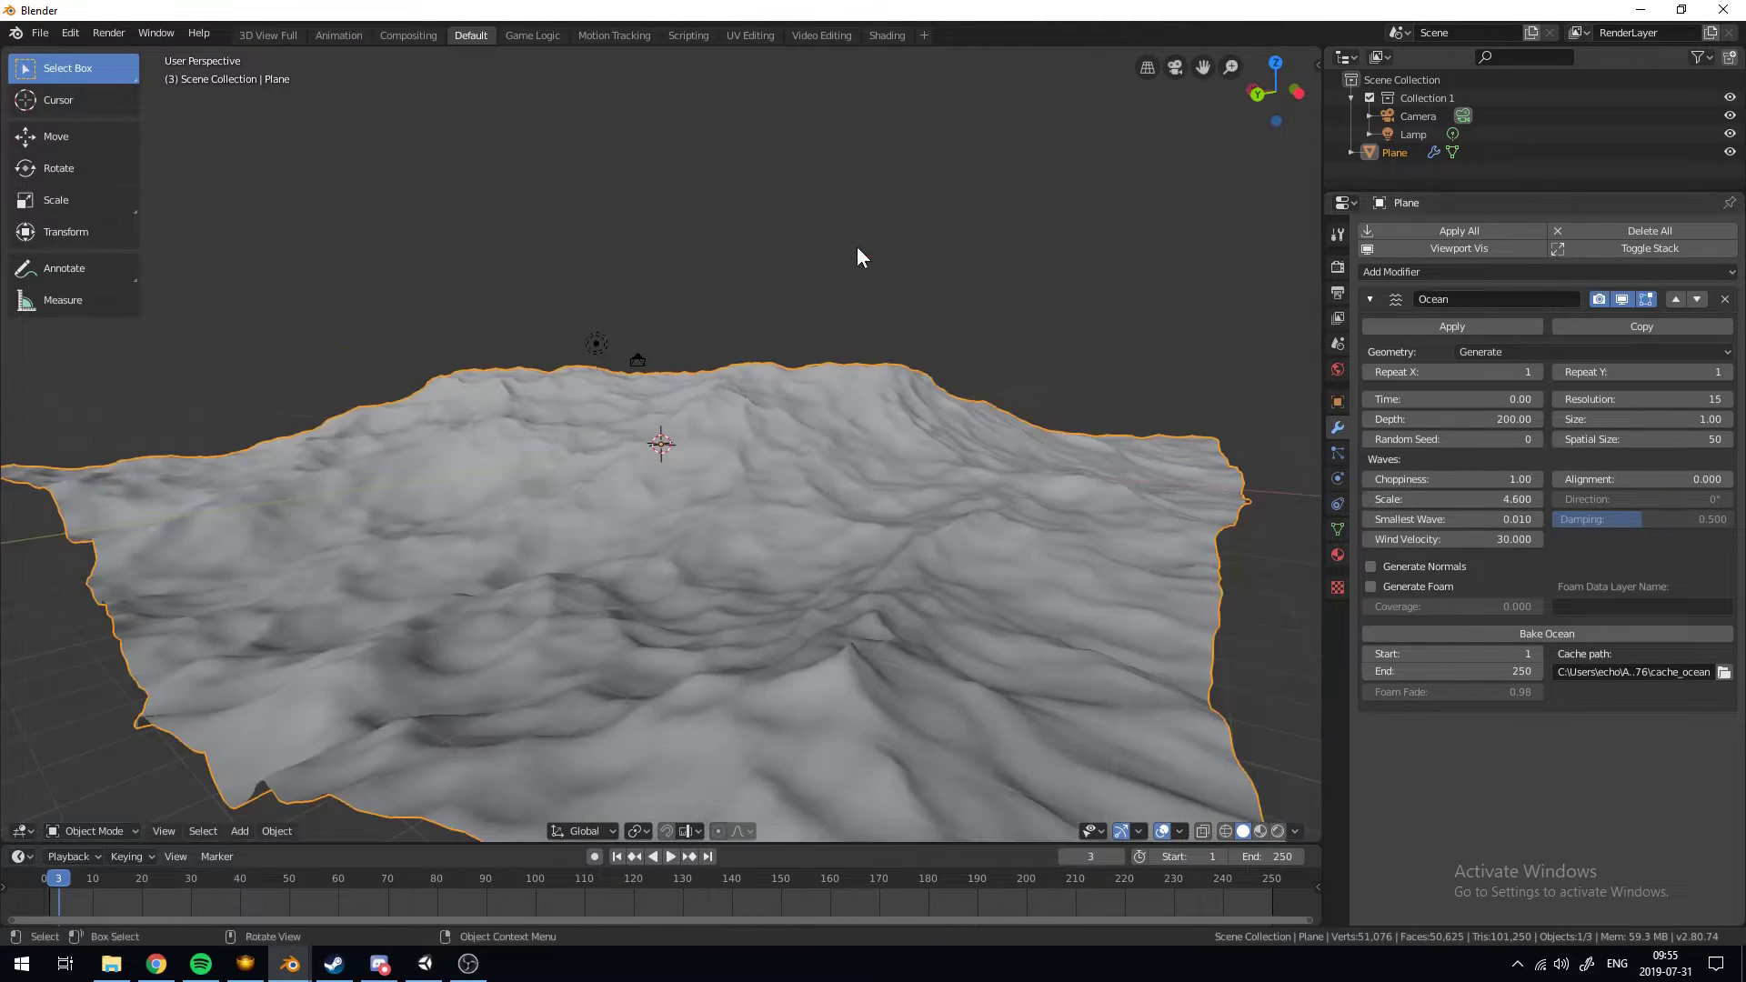
Try a wave choppiness of 0.85, inspect the crests, and set the choppiness back to 1
middle_drag(788, 342, 946, 391)
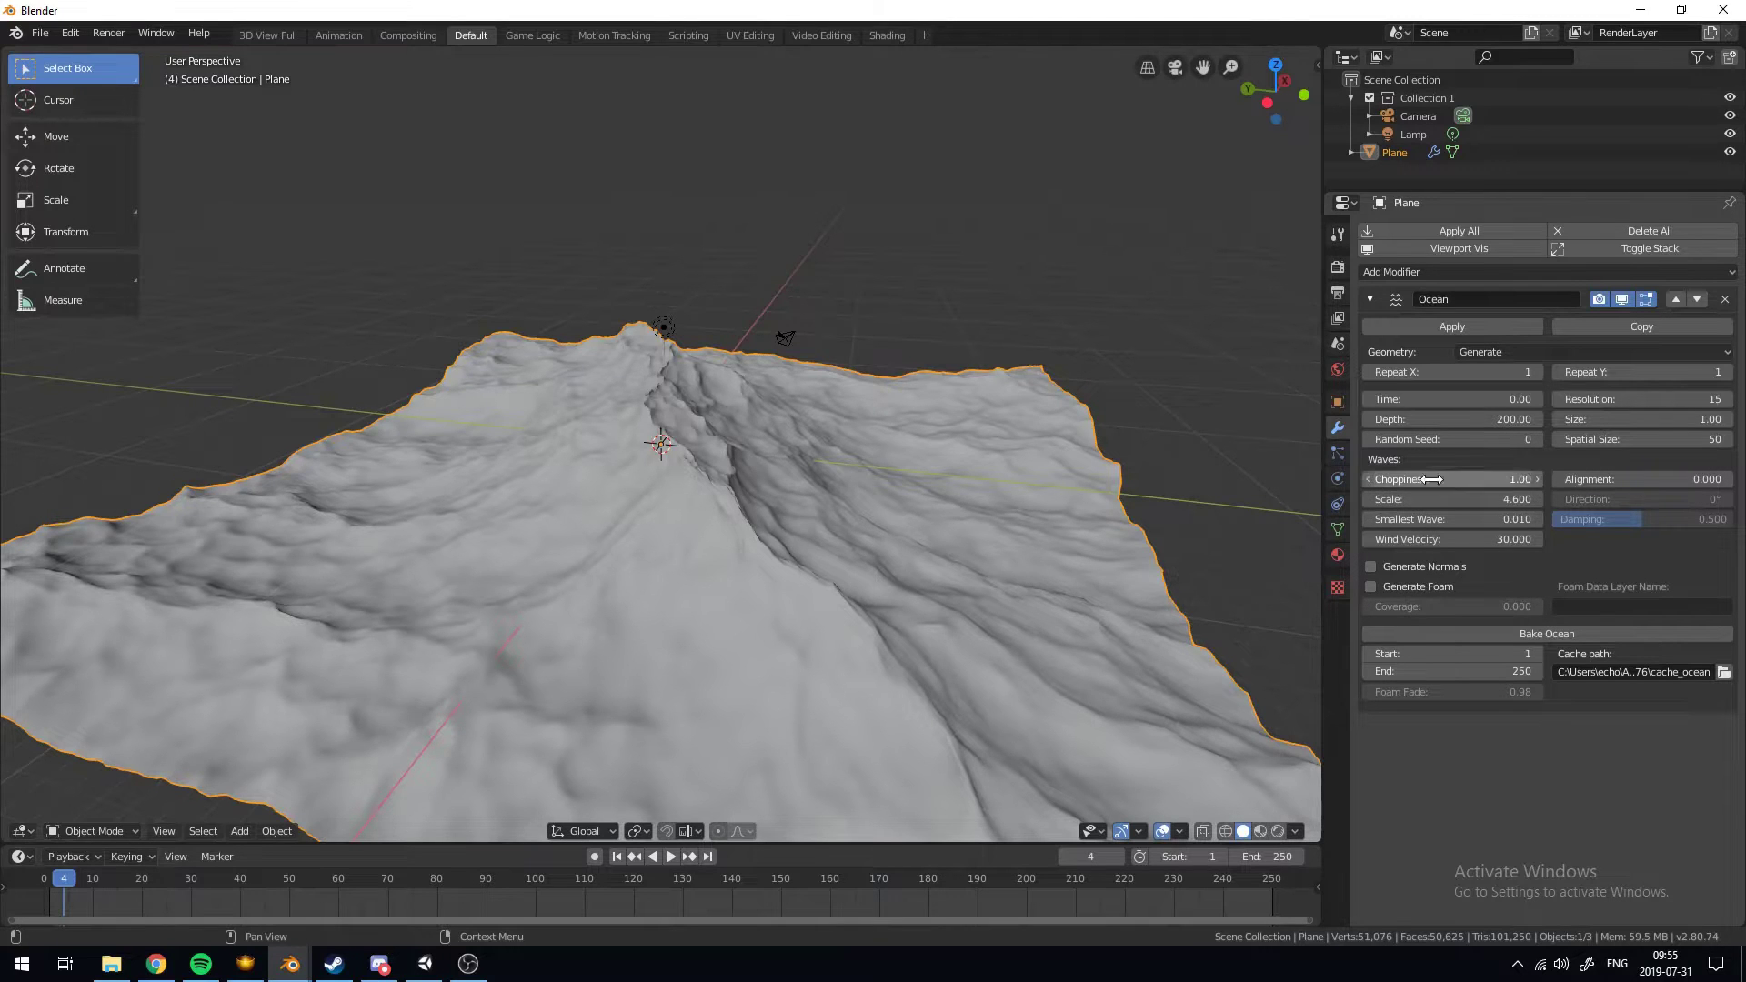
mouse_move(1455, 479)
mouse_down()
mouse_move(1475, 480)
mouse_move(1444, 479)
mouse_up()
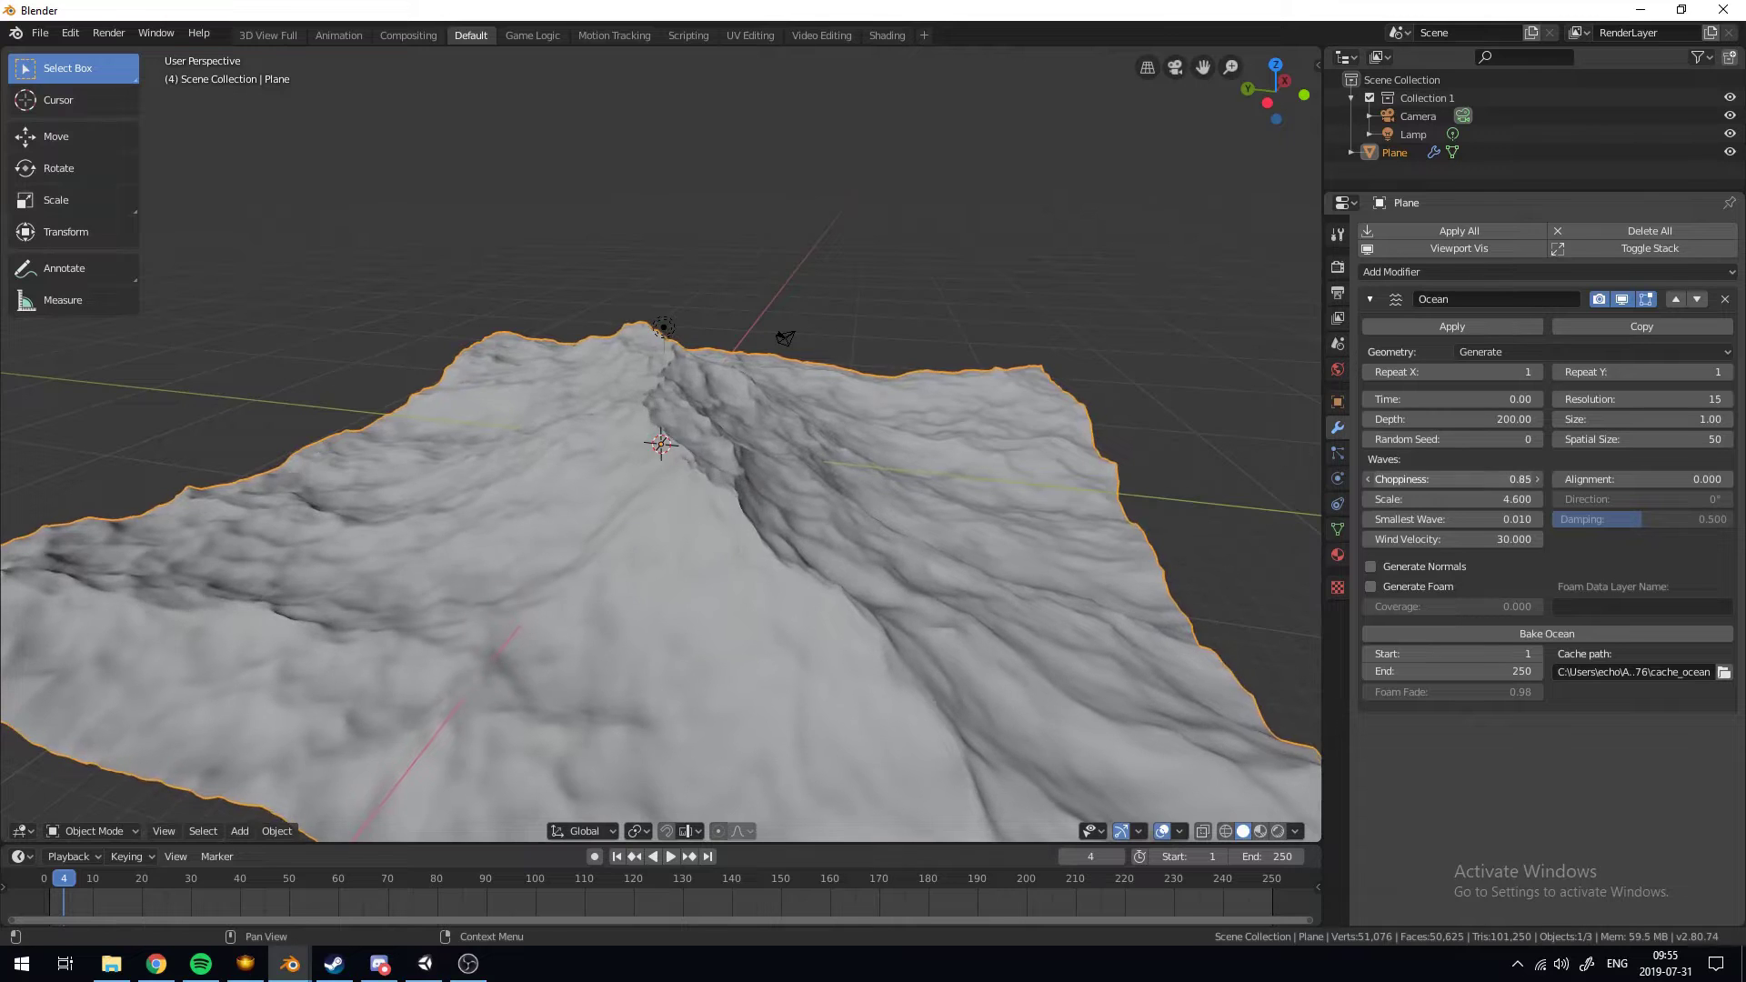
scroll(597, 446, up, 6)
middle_drag(597, 445, 705, 491)
middle_drag(427, 276, 592, 436)
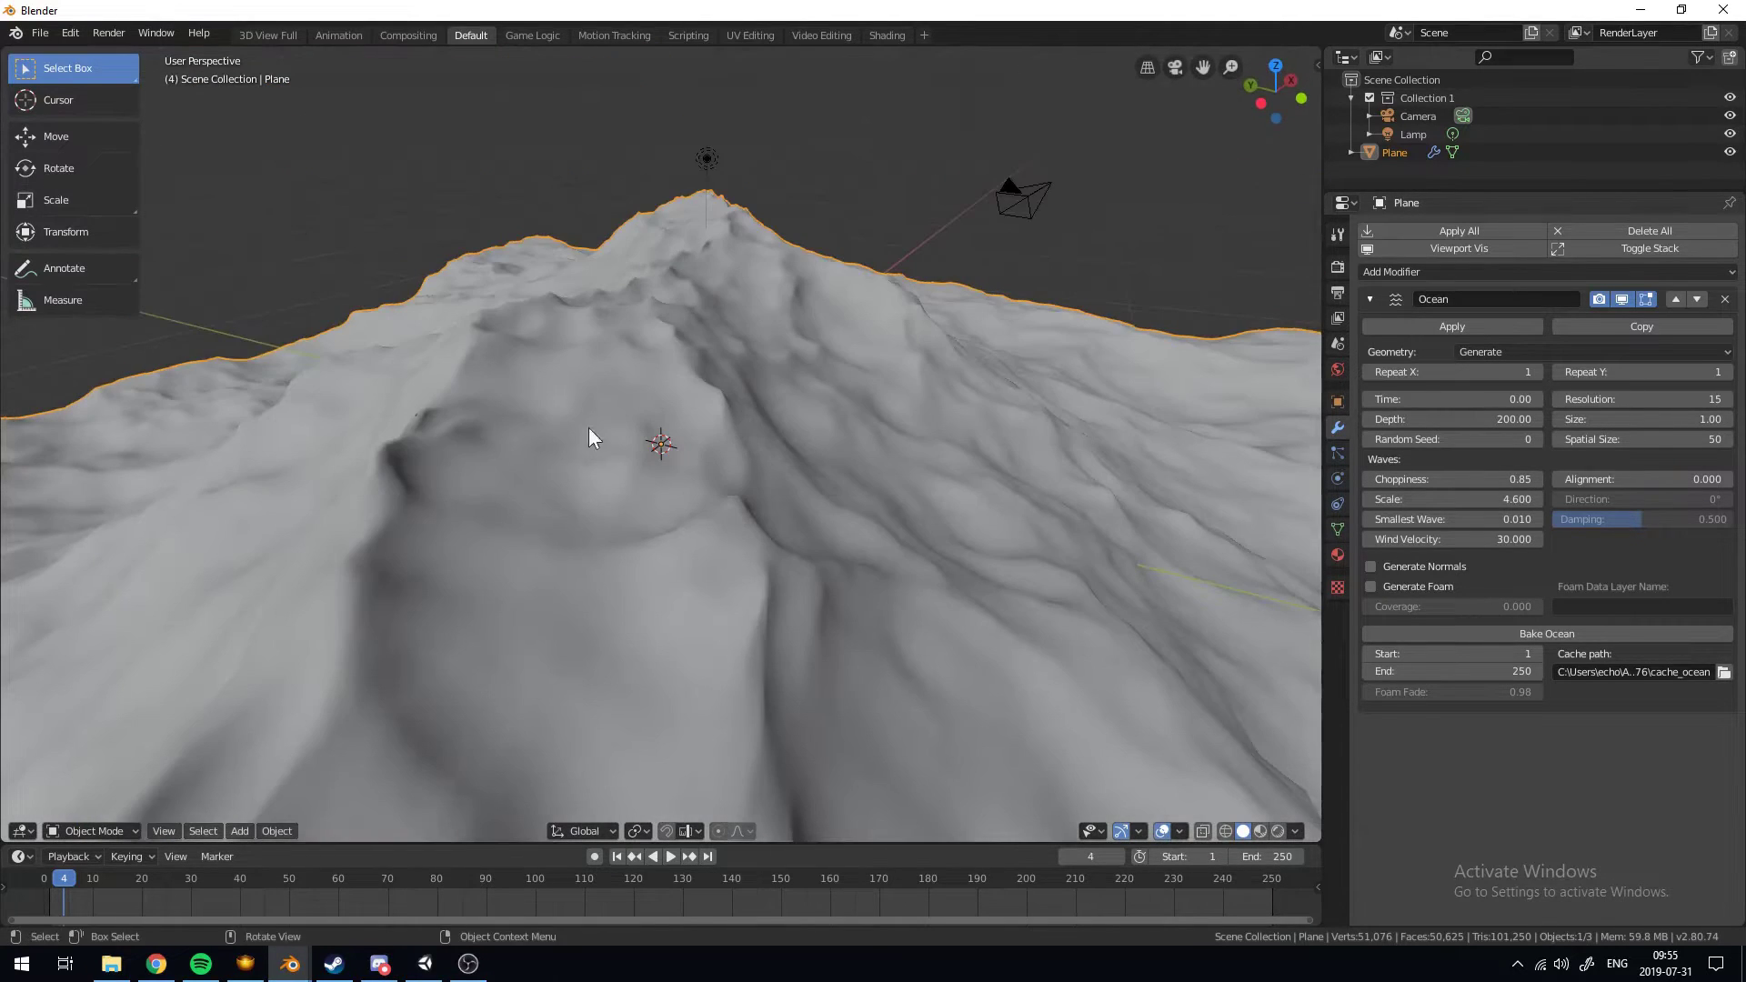
drag(1438, 480, 1460, 480)
text(1)
key(Return)
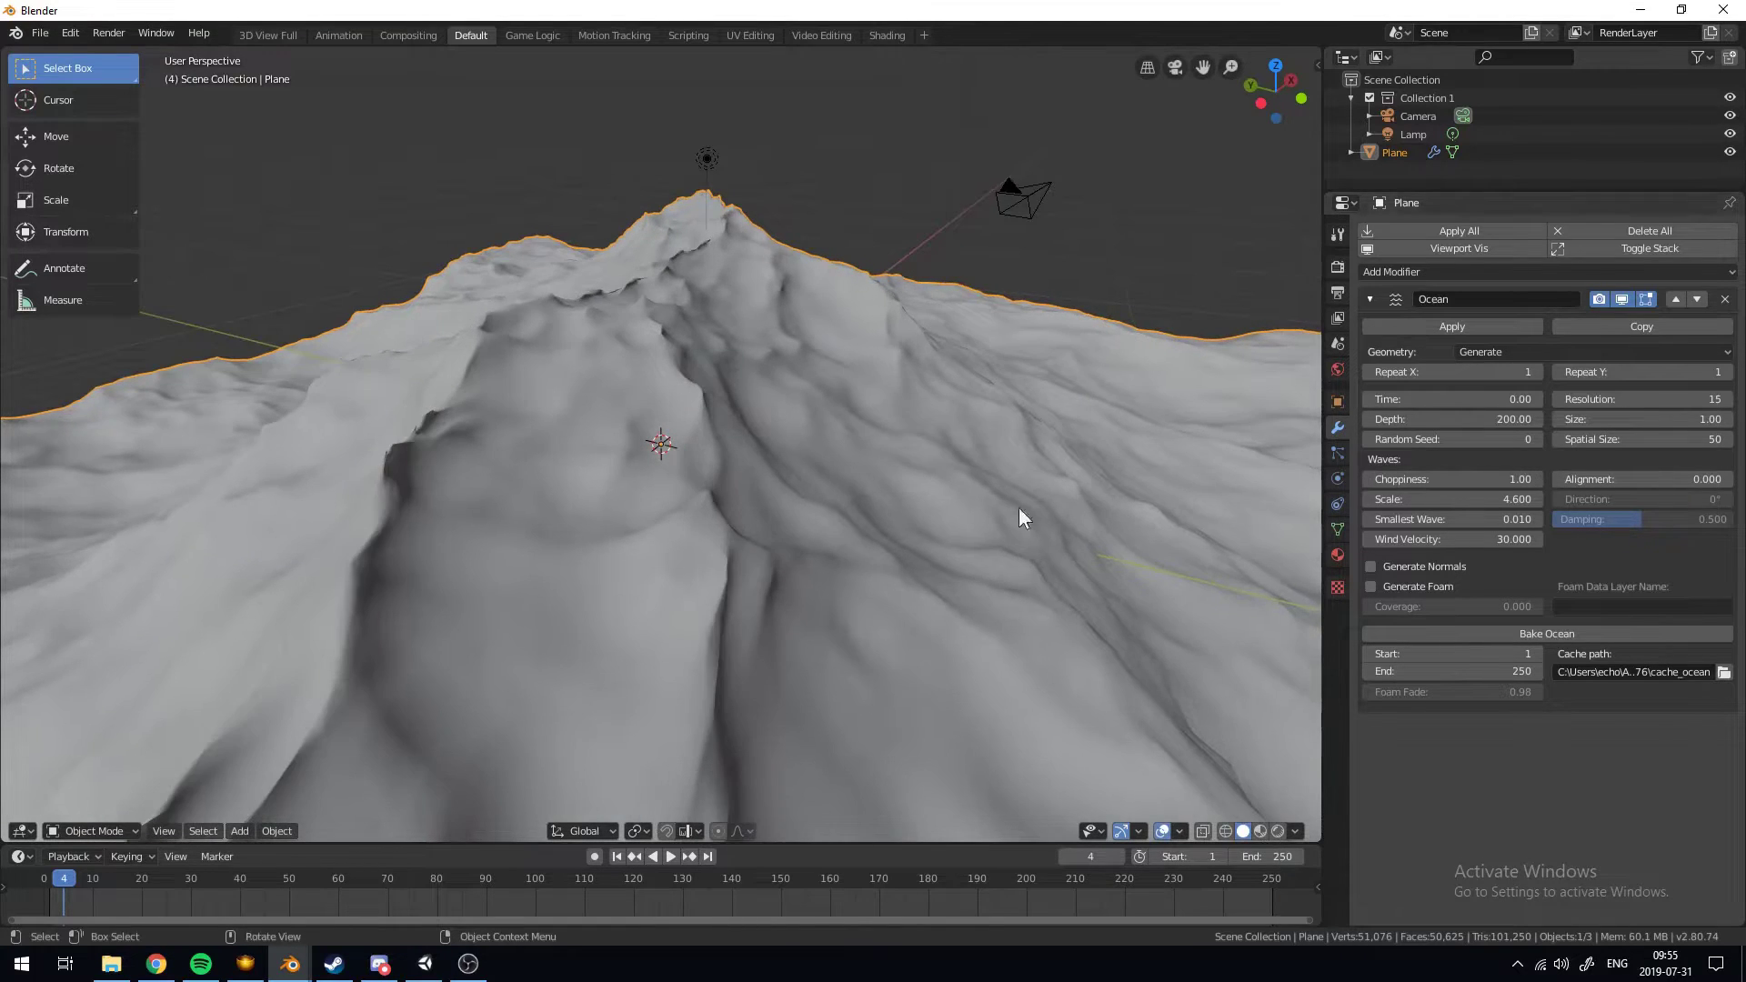
Set the Ocean modifier's wave scale to 5
middle_drag(1019, 507, 822, 576)
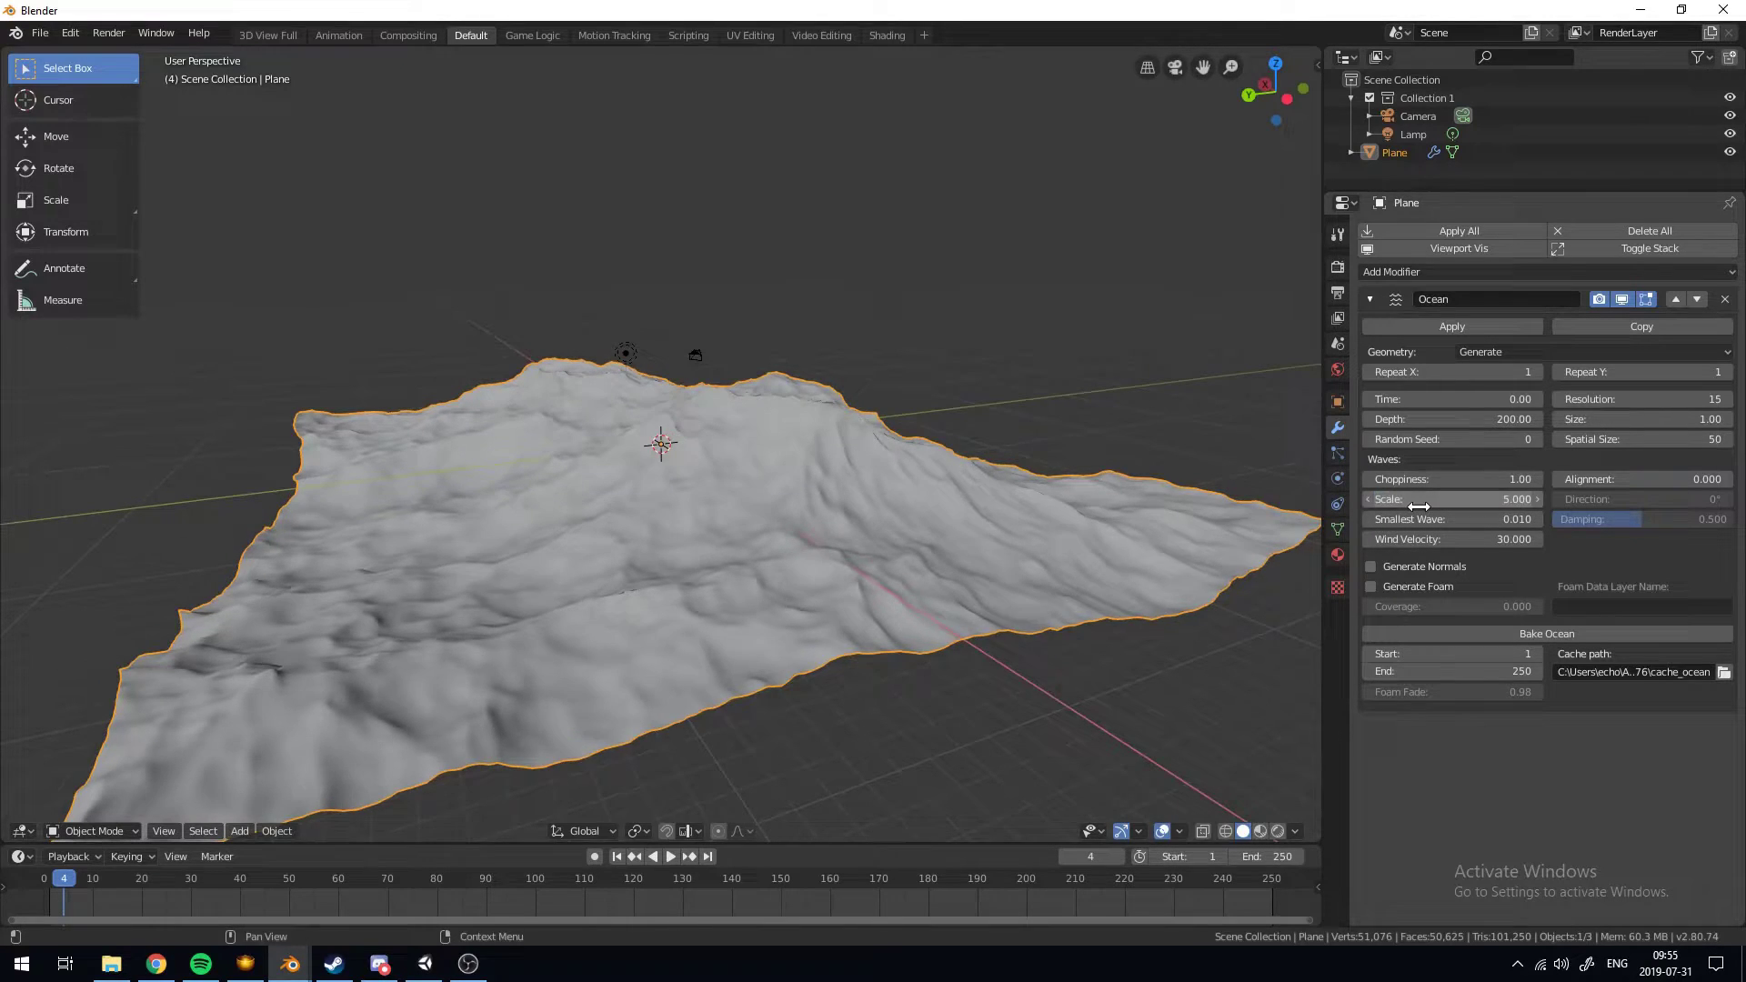
key(Return)
mouse_move(784, 455)
middle_down()
mouse_move(690, 447)
mouse_move(789, 442)
middle_up()
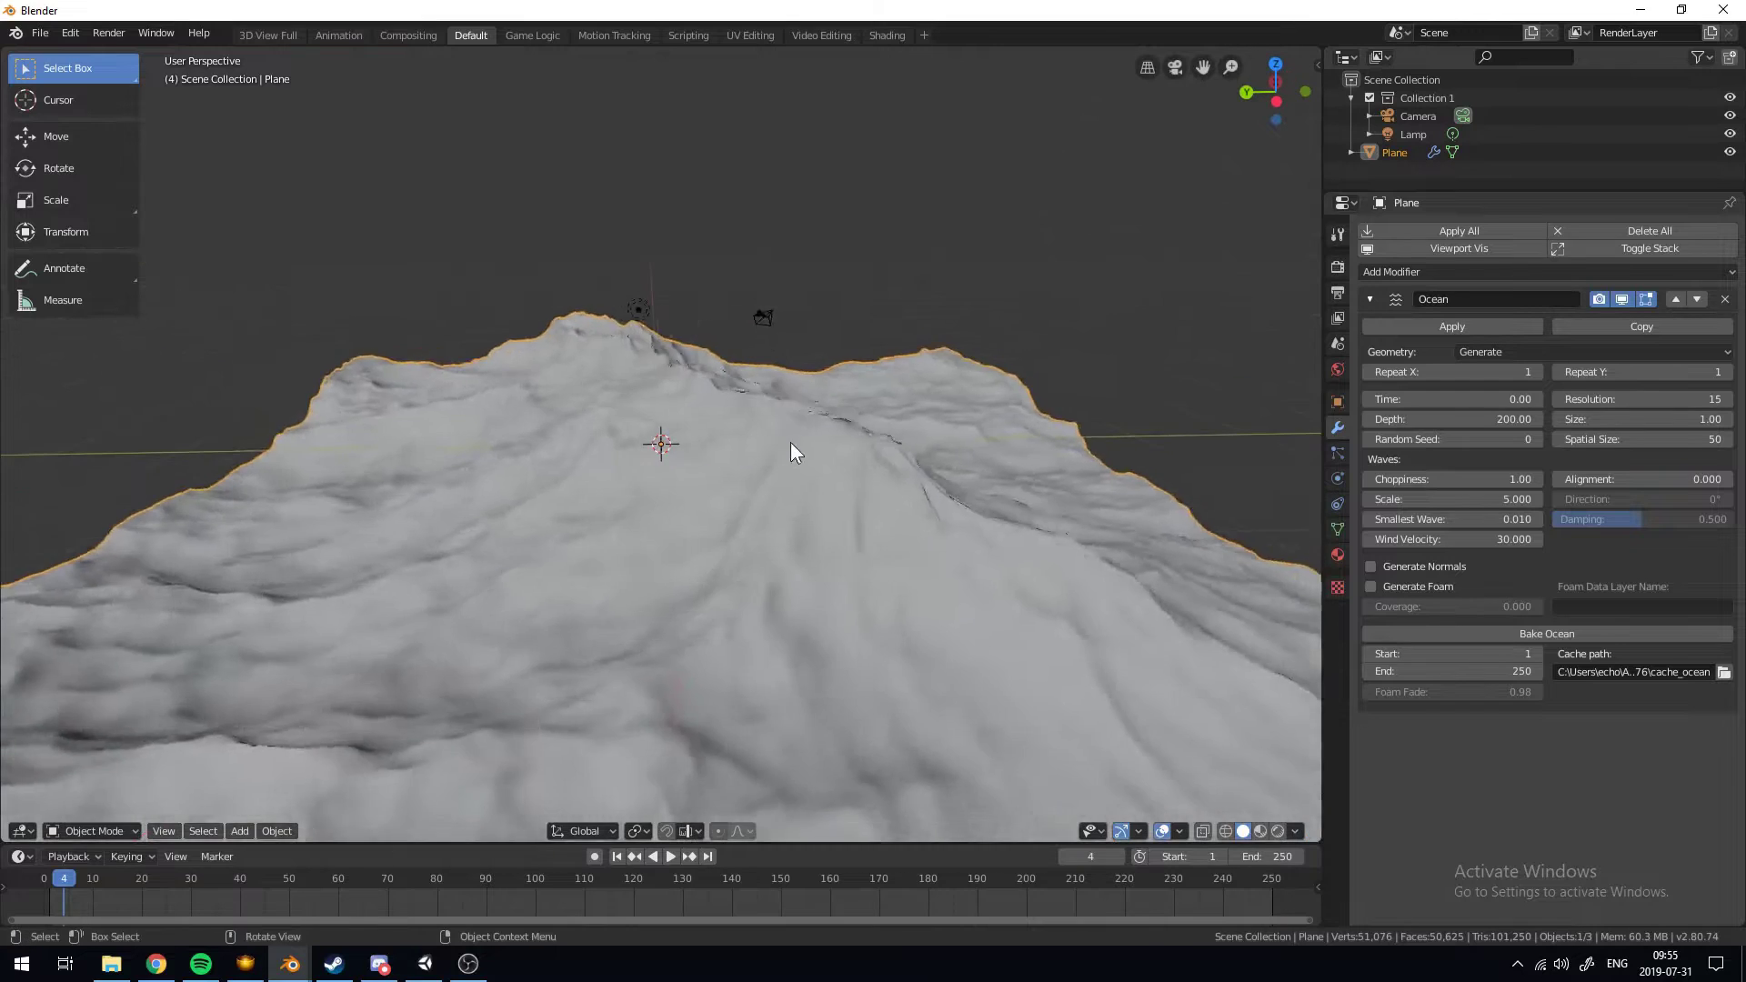
Scrub the ocean's time to preview the larger waves, and reset the time to 0
scroll(789, 442, down, 3)
drag(1405, 398, 1539, 398)
click(1411, 399)
text(0)
key(Return)
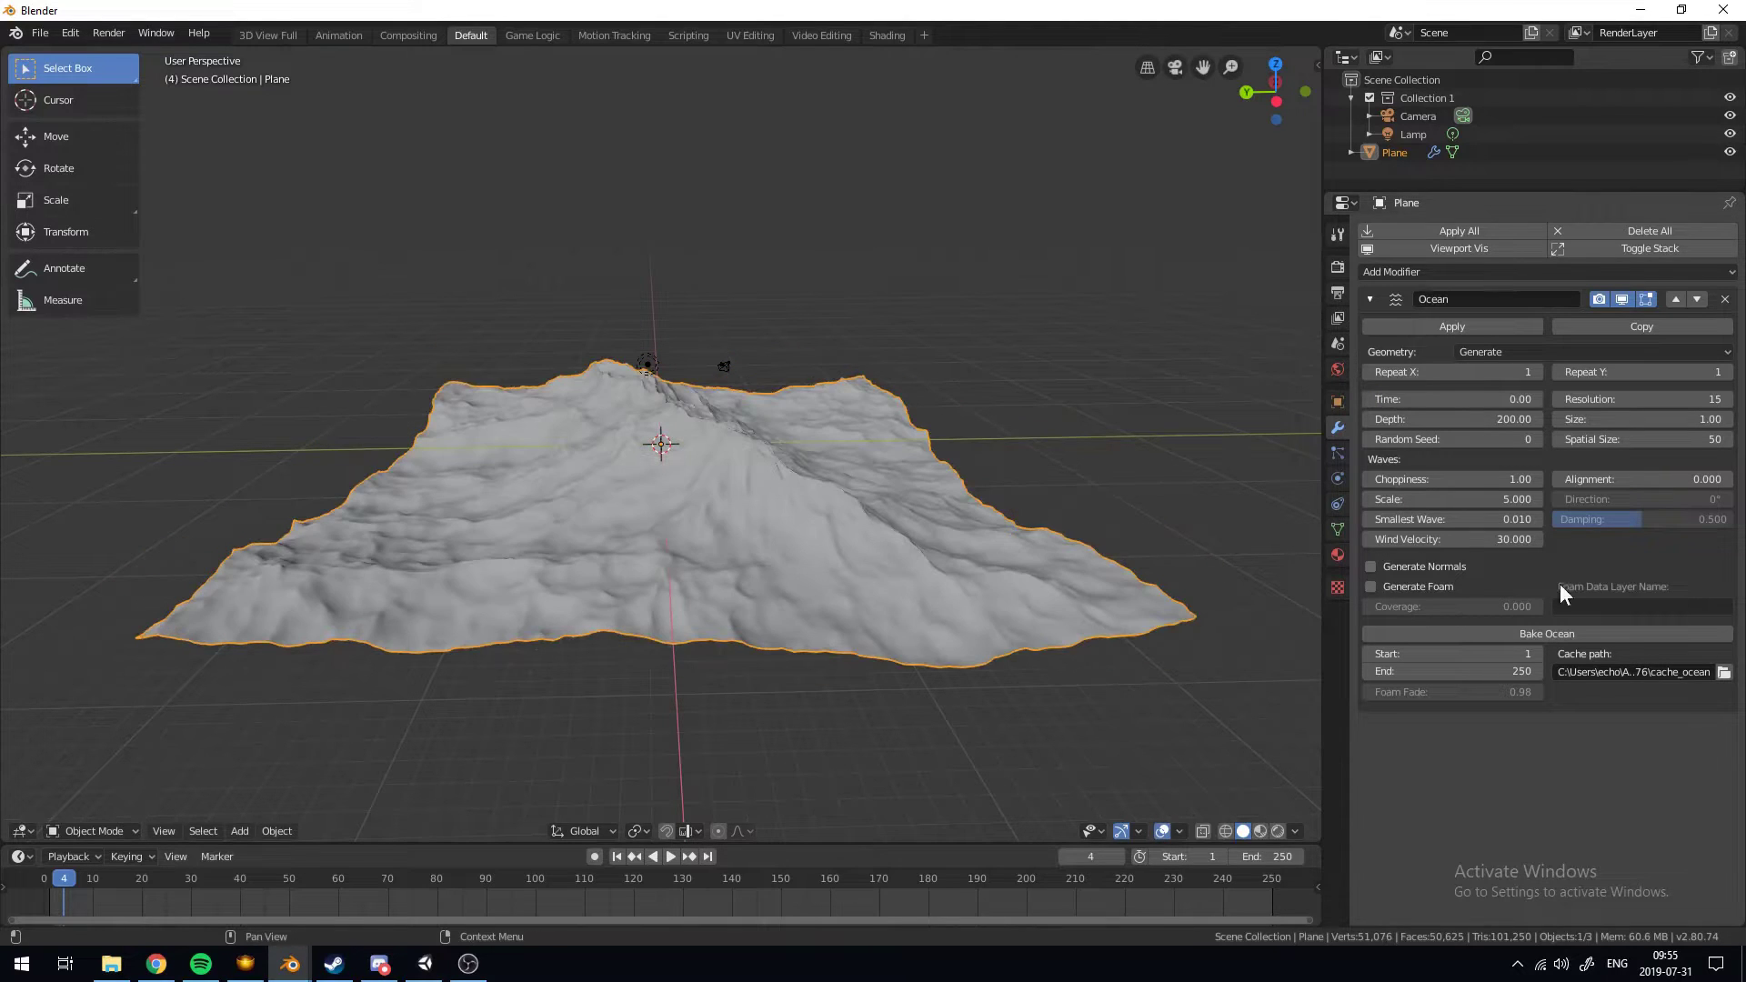
Enable foam generation on the Ocean modifier and switch the viewport to rendered shading
click(1398, 588)
key(z)
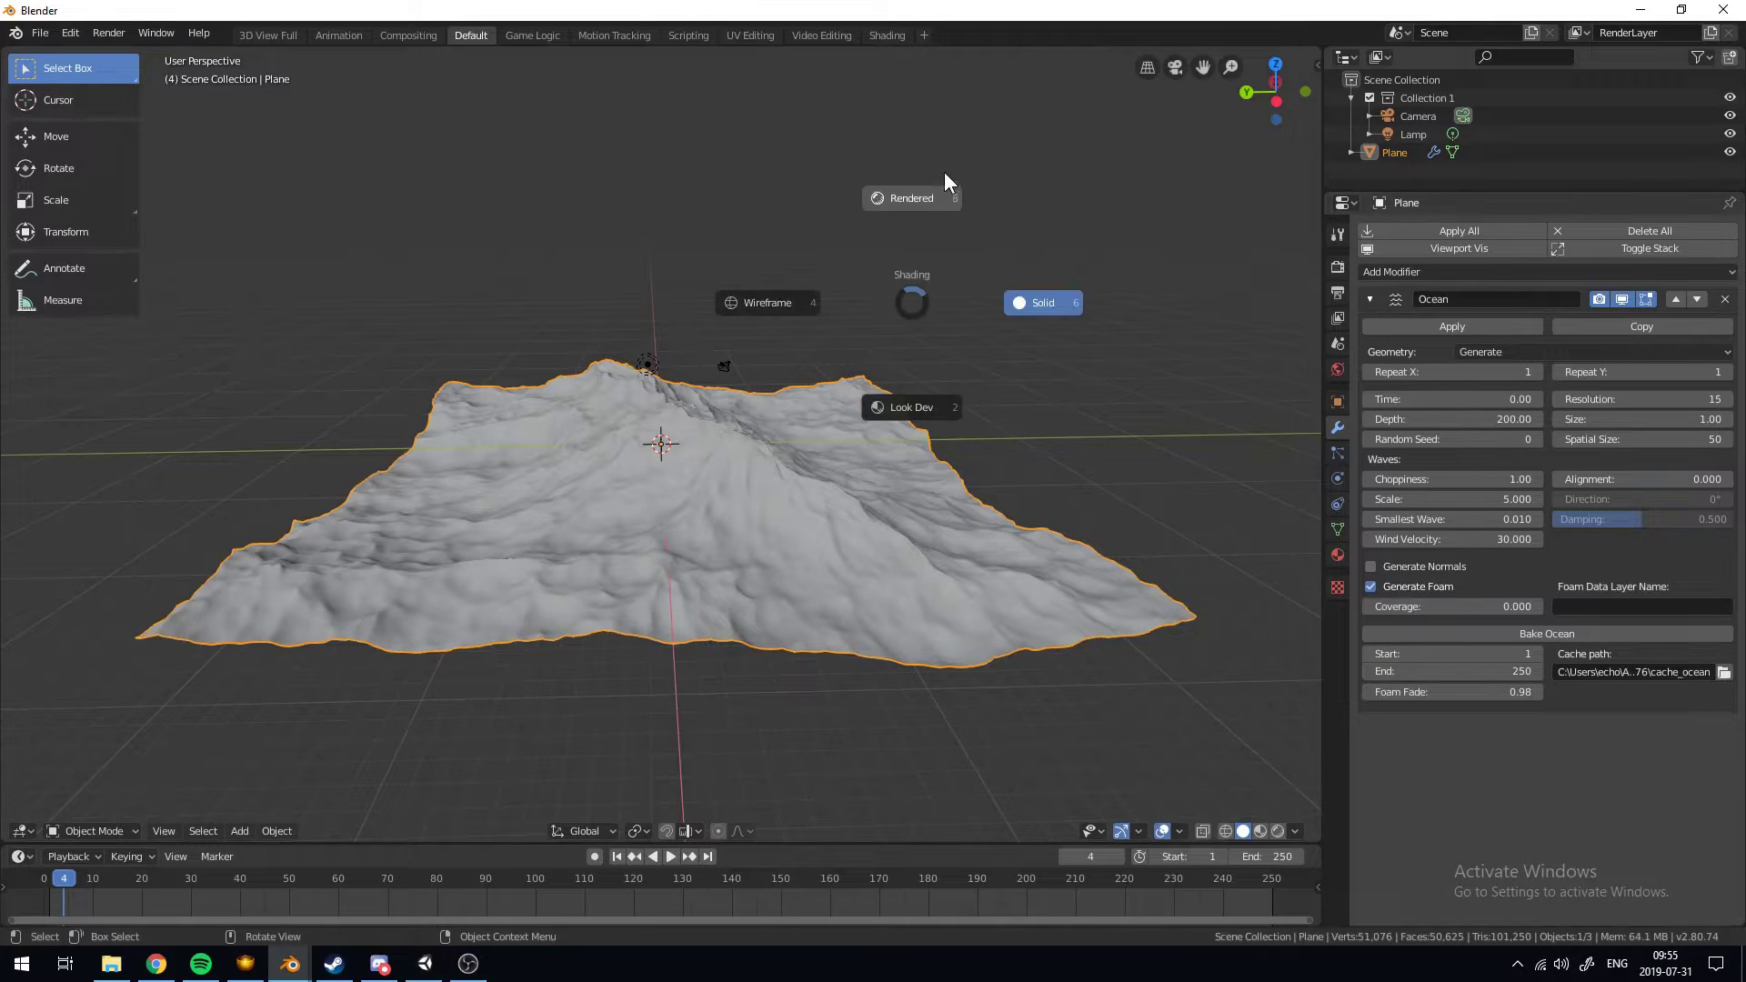
click(944, 172)
middle_drag(843, 250, 634, 323)
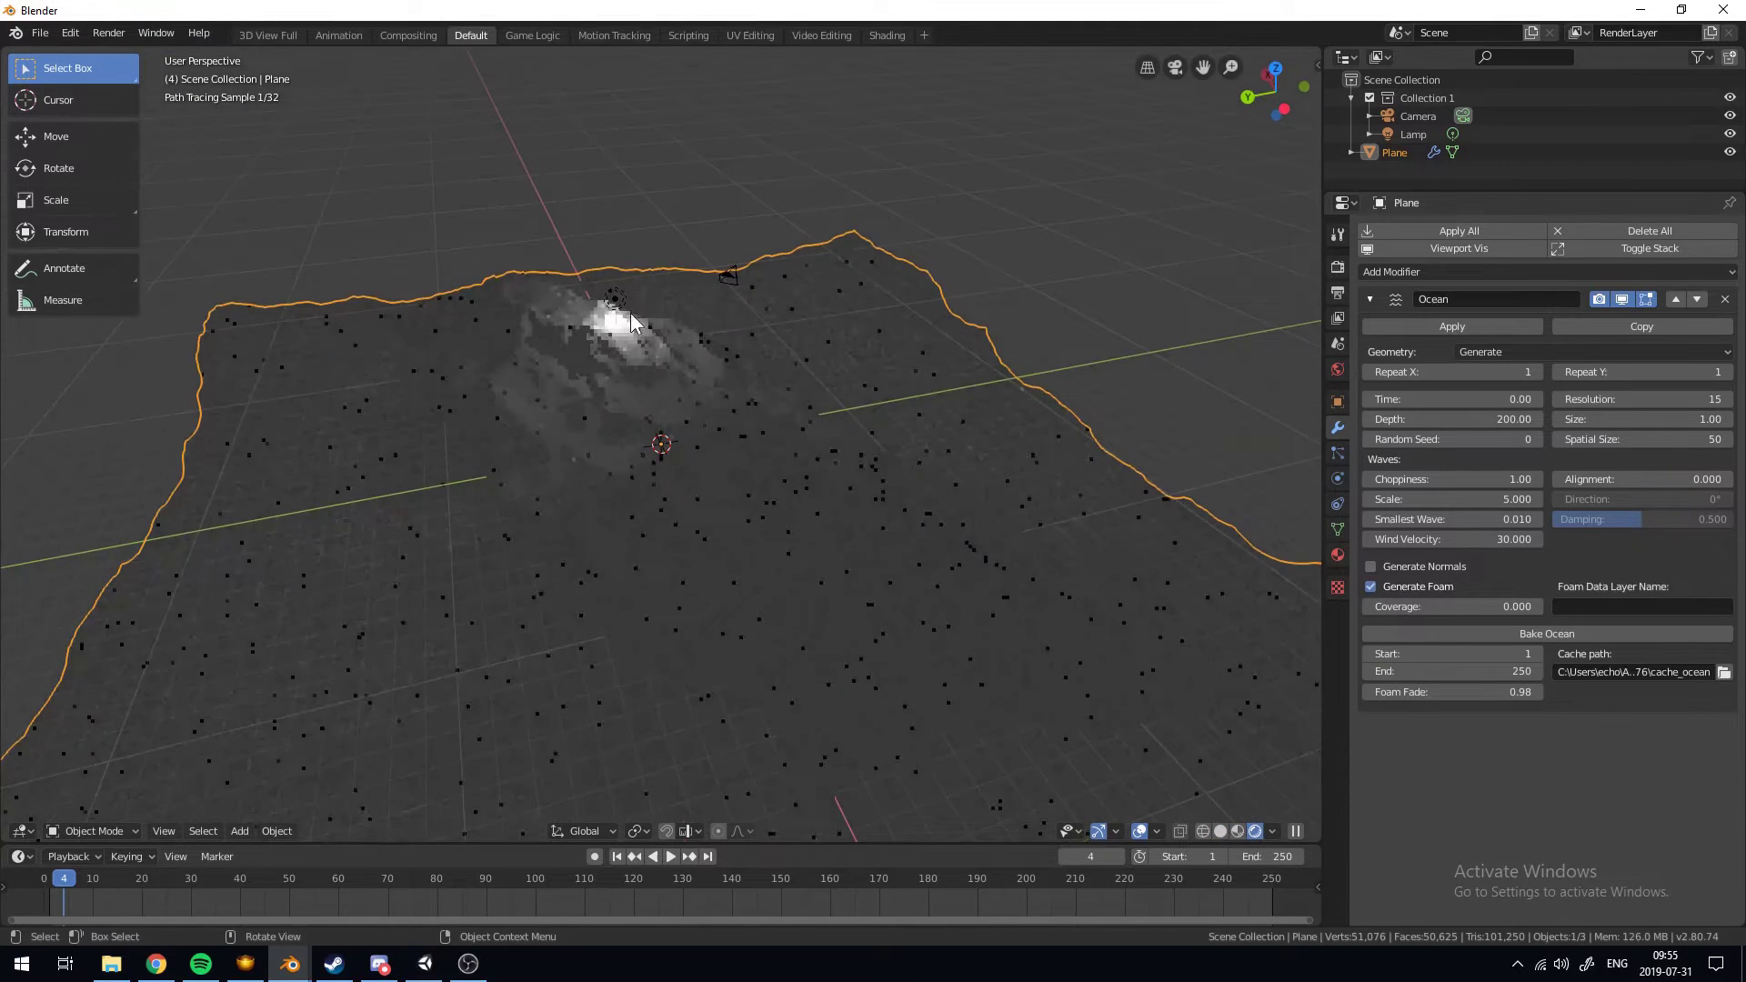
Change the lamp to a Sun light and move it to a new position above the ocean surface
click(614, 309)
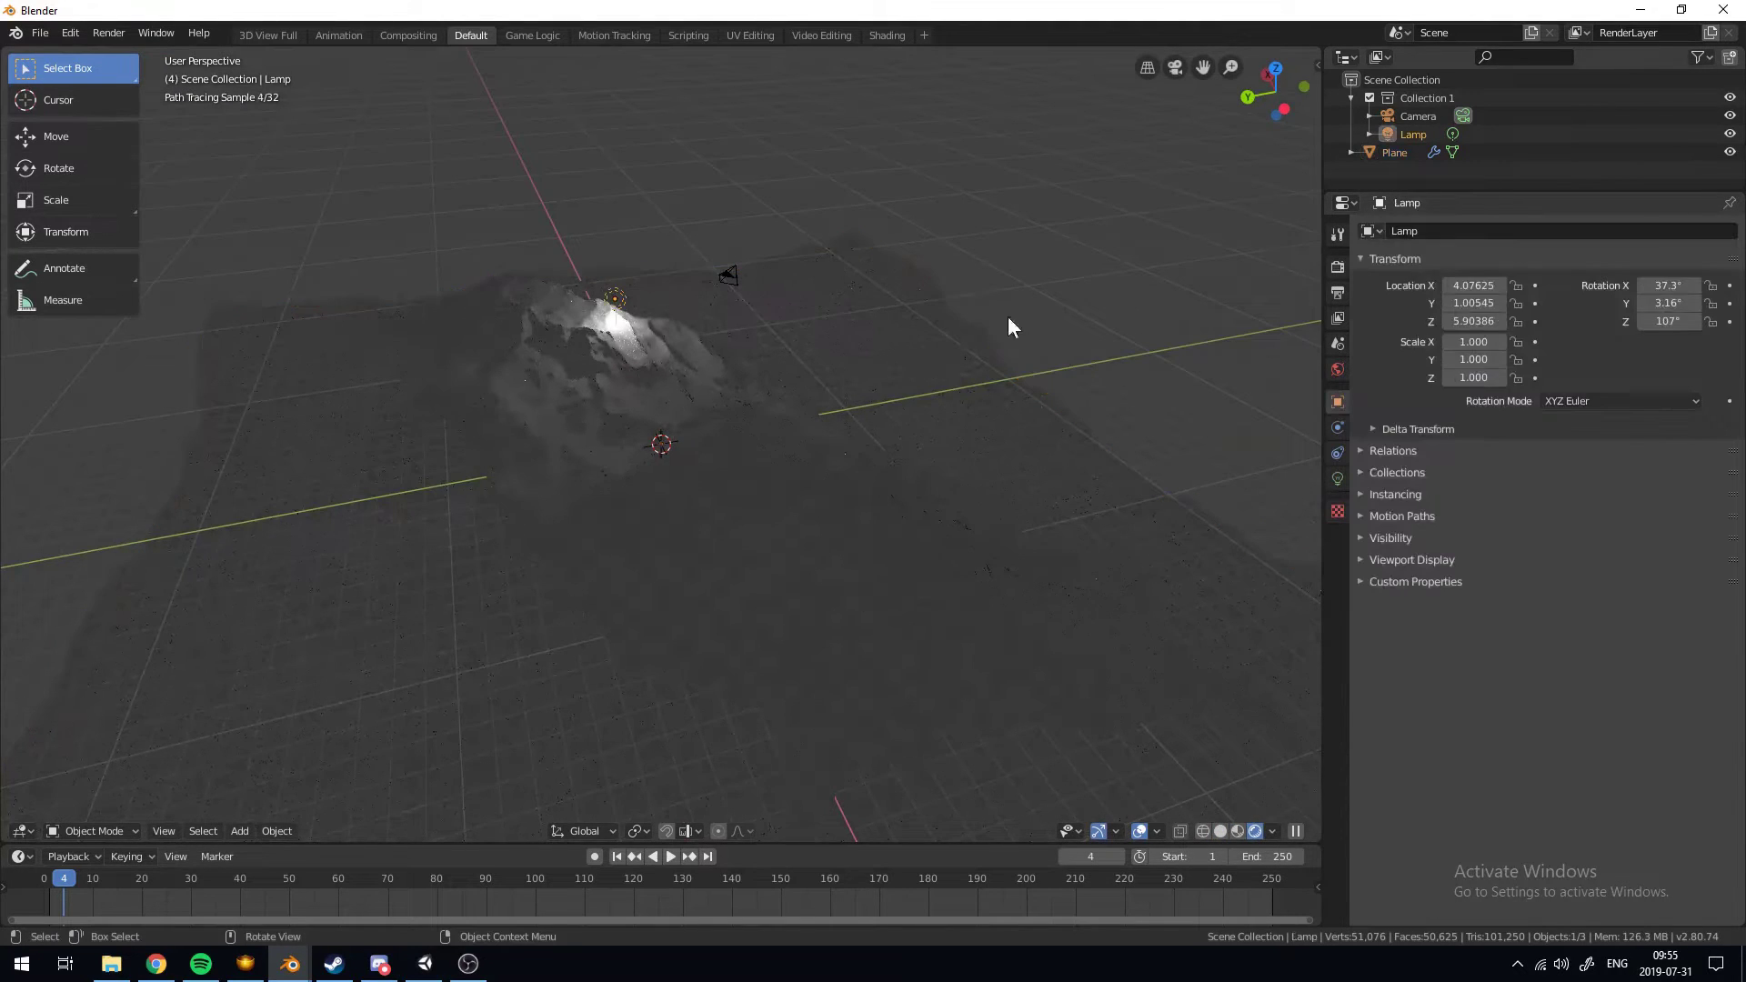
click(1337, 478)
click(1496, 309)
key(g)
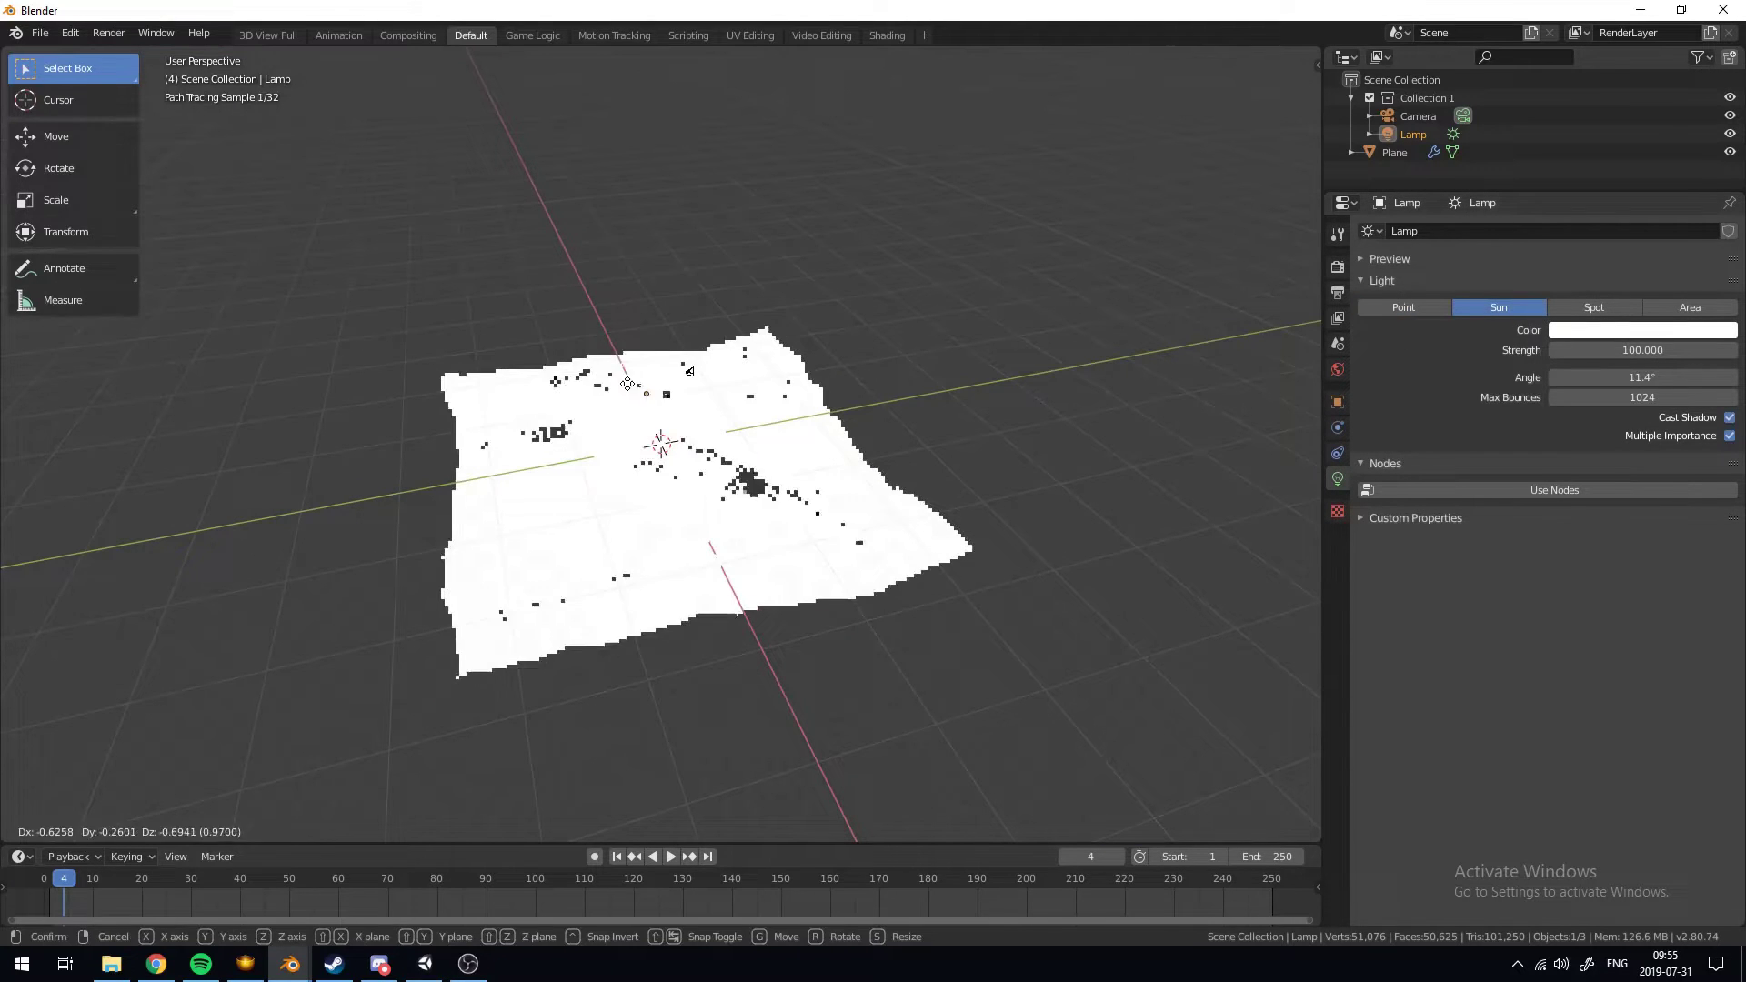
click(582, 297)
middle_drag(582, 297, 781, 364)
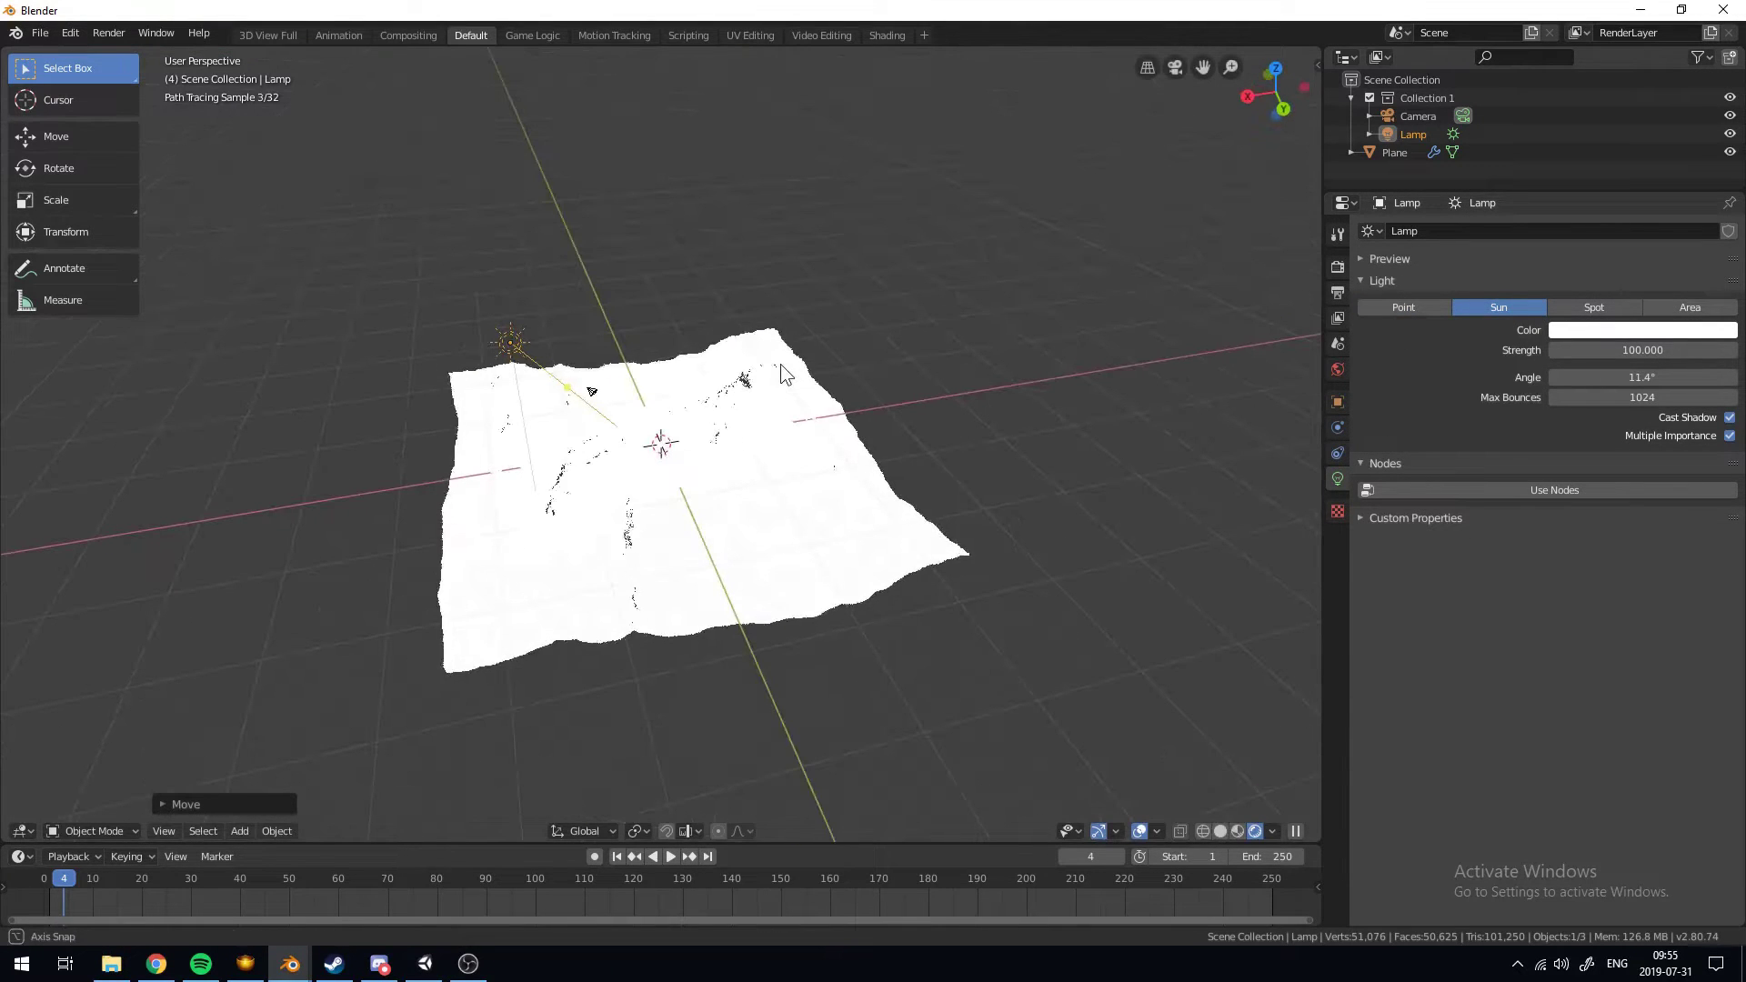
Set the sun light's strength to 10 and check the brightness on the ocean surface
scroll(780, 363, up, 4)
click(1642, 354)
text(10)
key(Return)
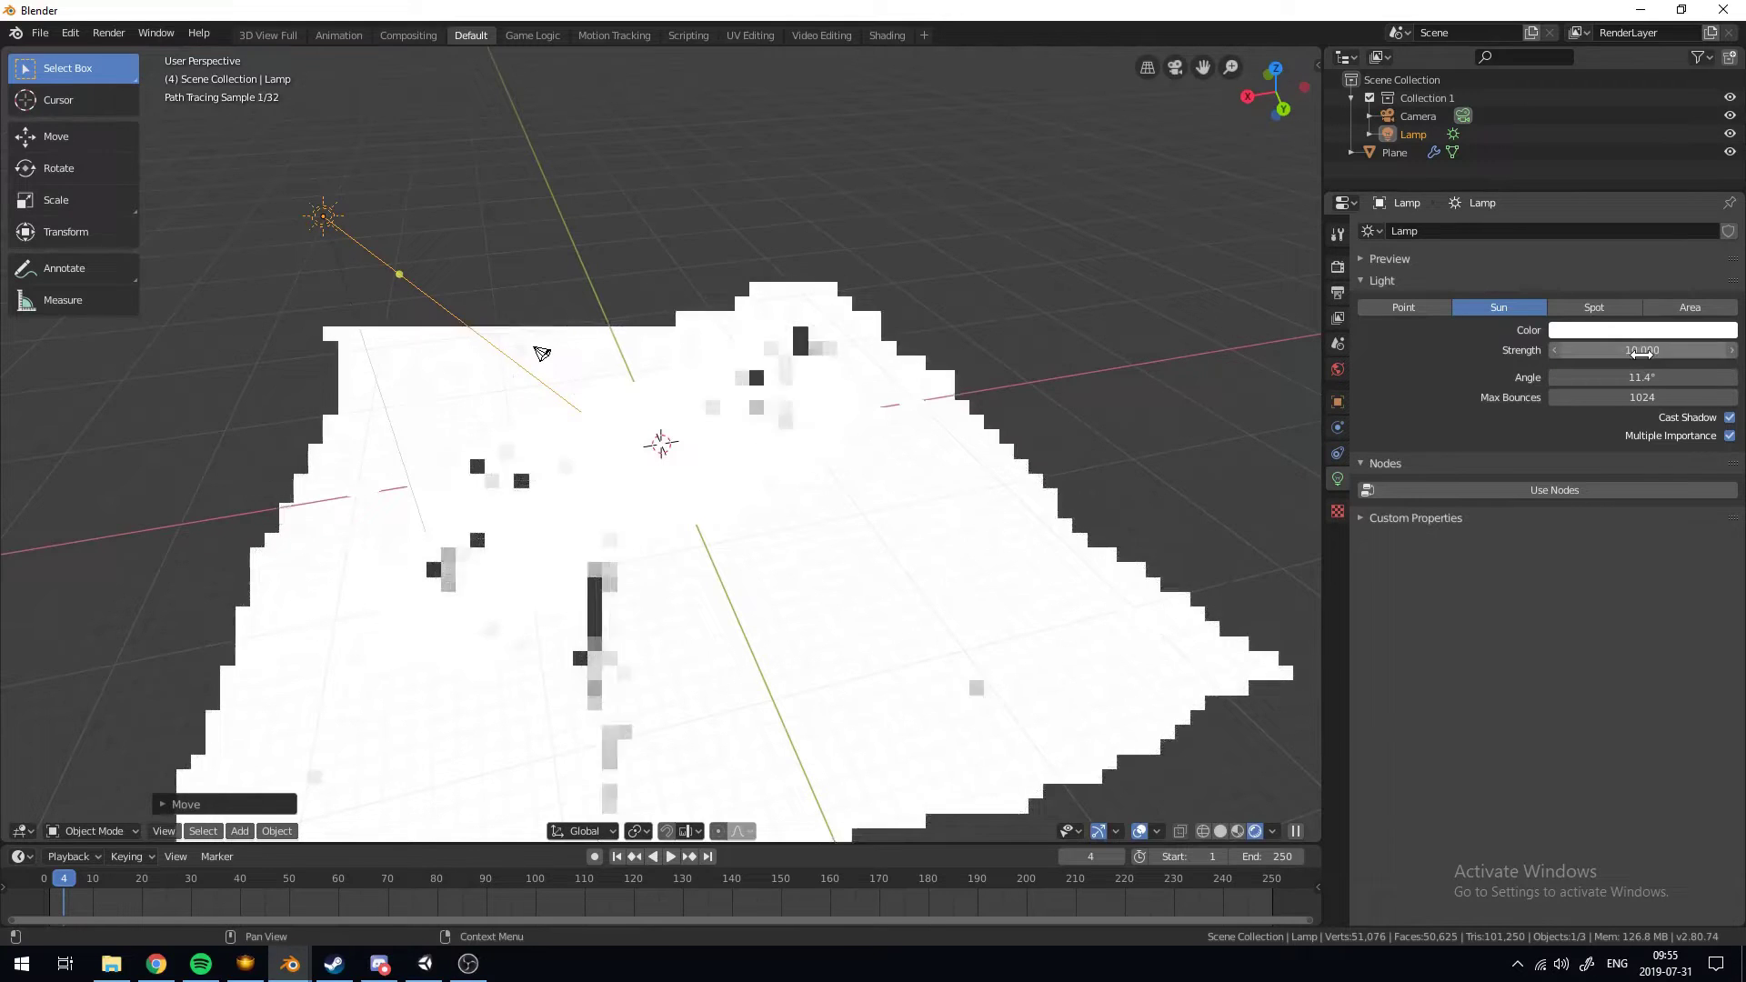
middle_drag(657, 395, 803, 359)
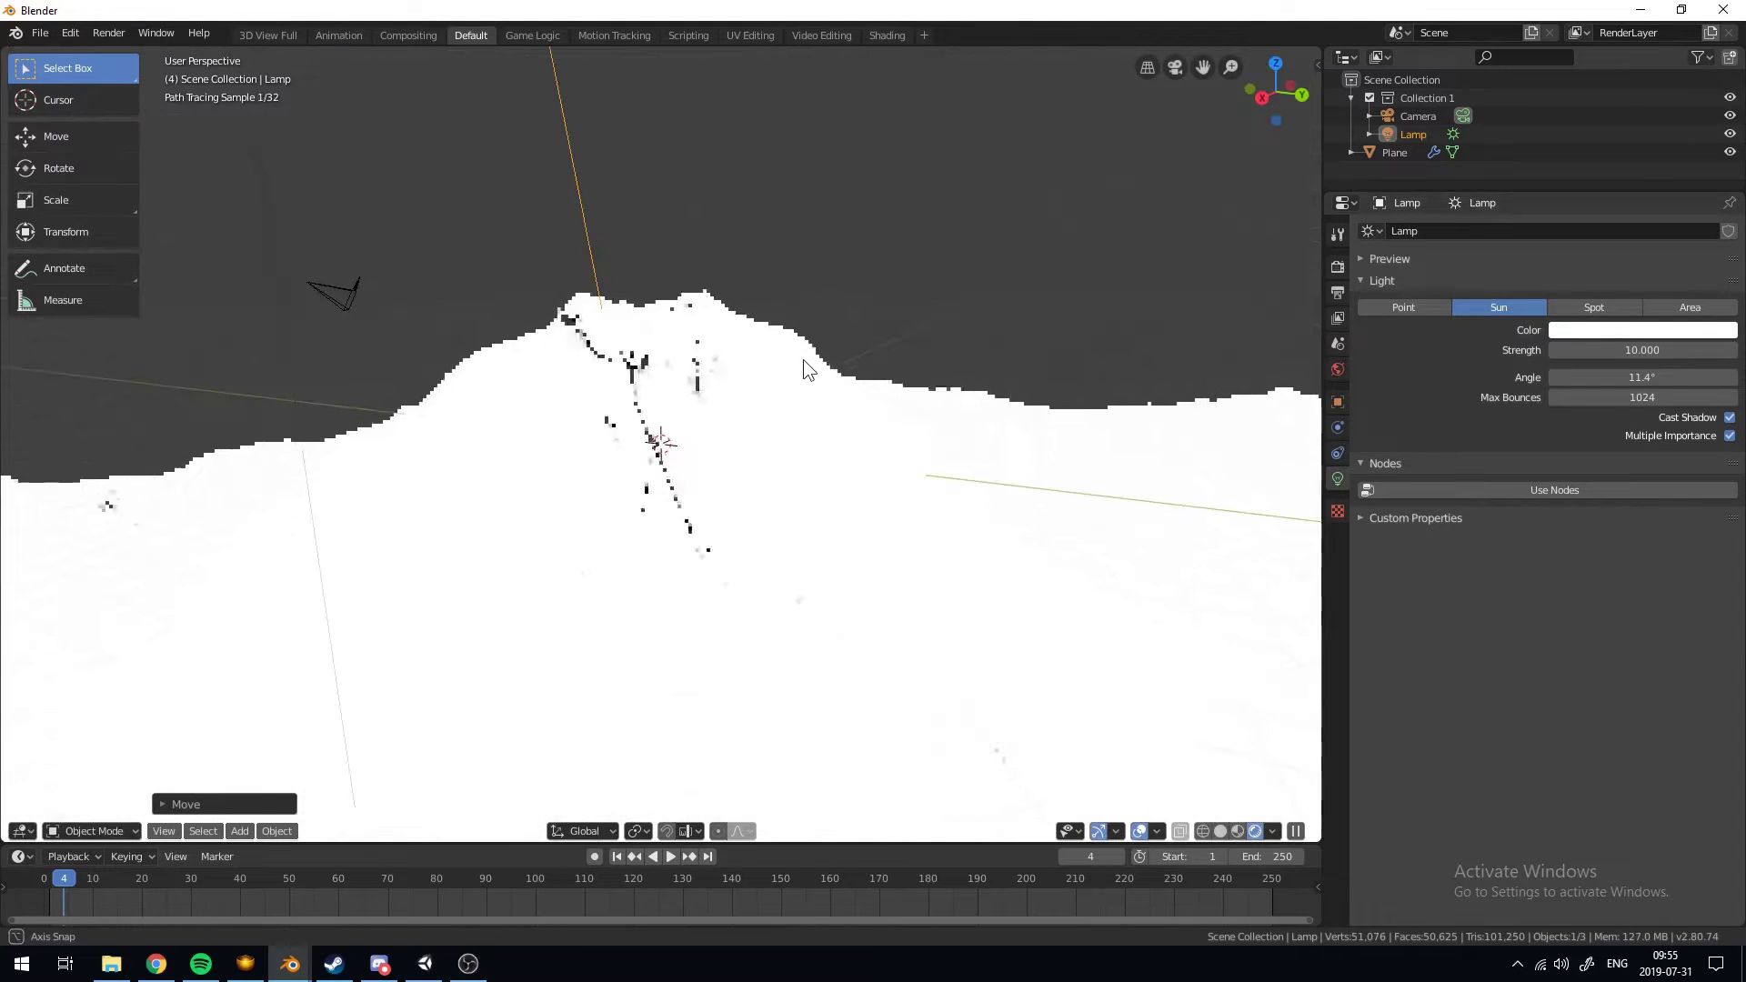
Set the sun light's strength to 1
click(1662, 330)
click(1659, 354)
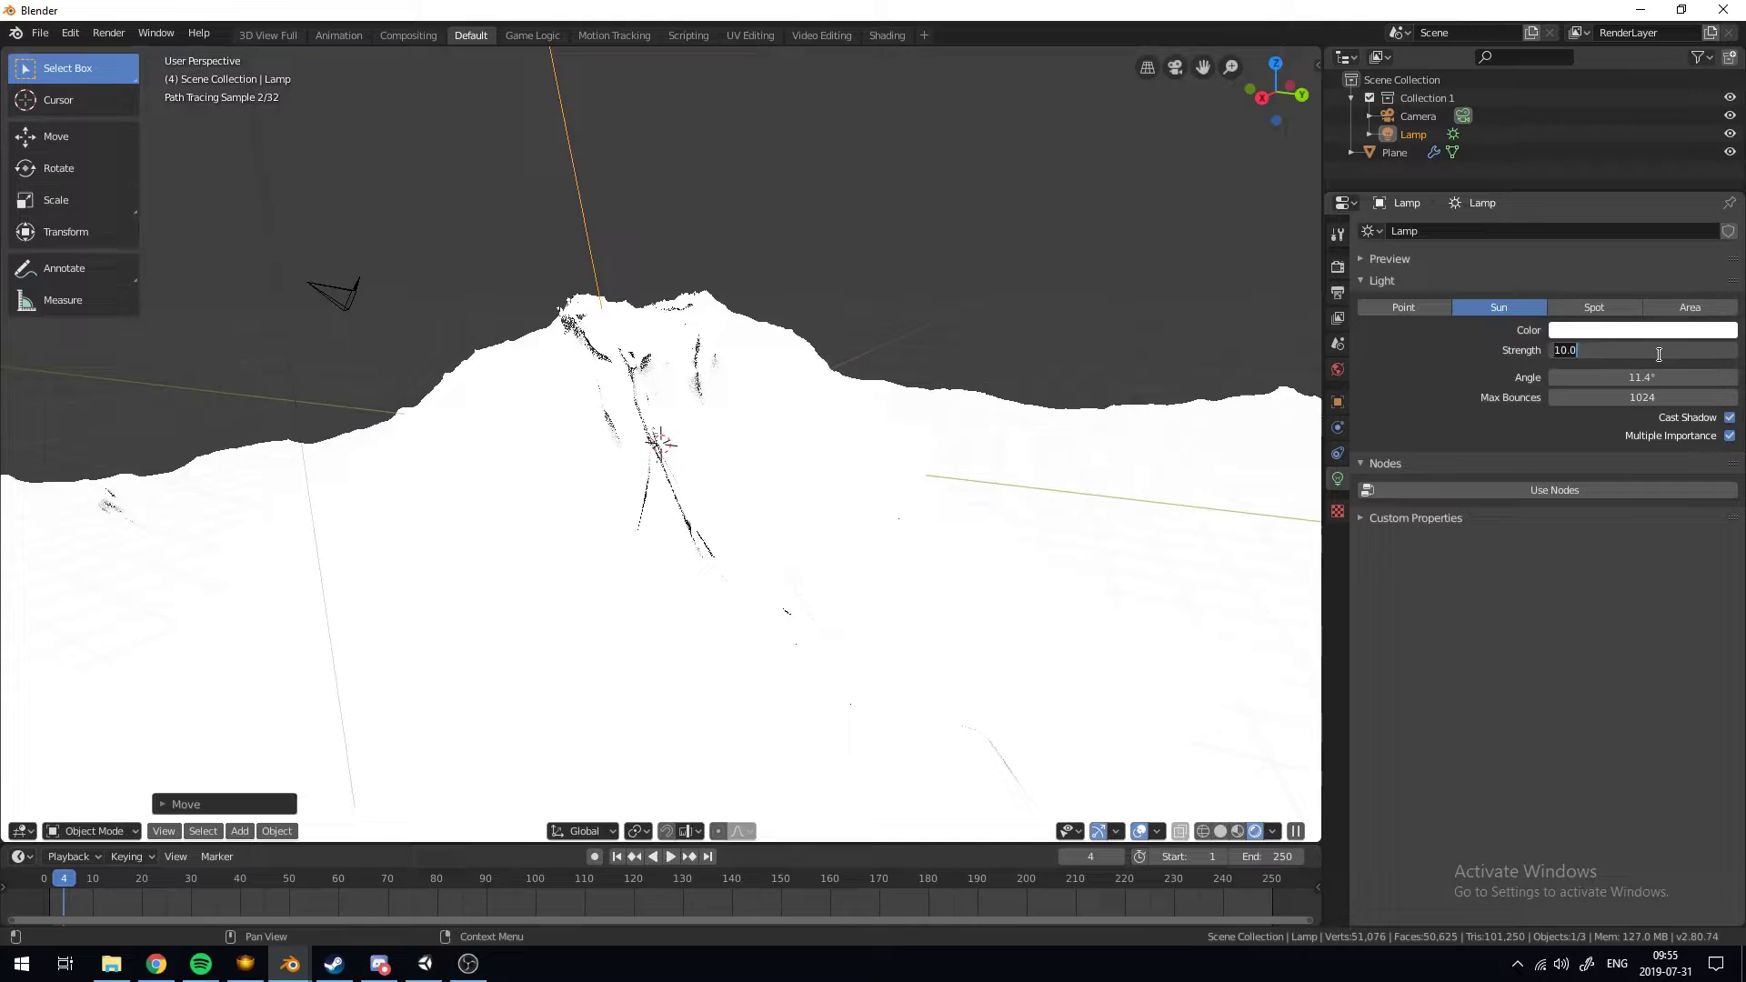
key(BackSpace)
key(BackSpace)
key(BackSpace)
key(Return)
middle_drag(571, 169, 489, 278)
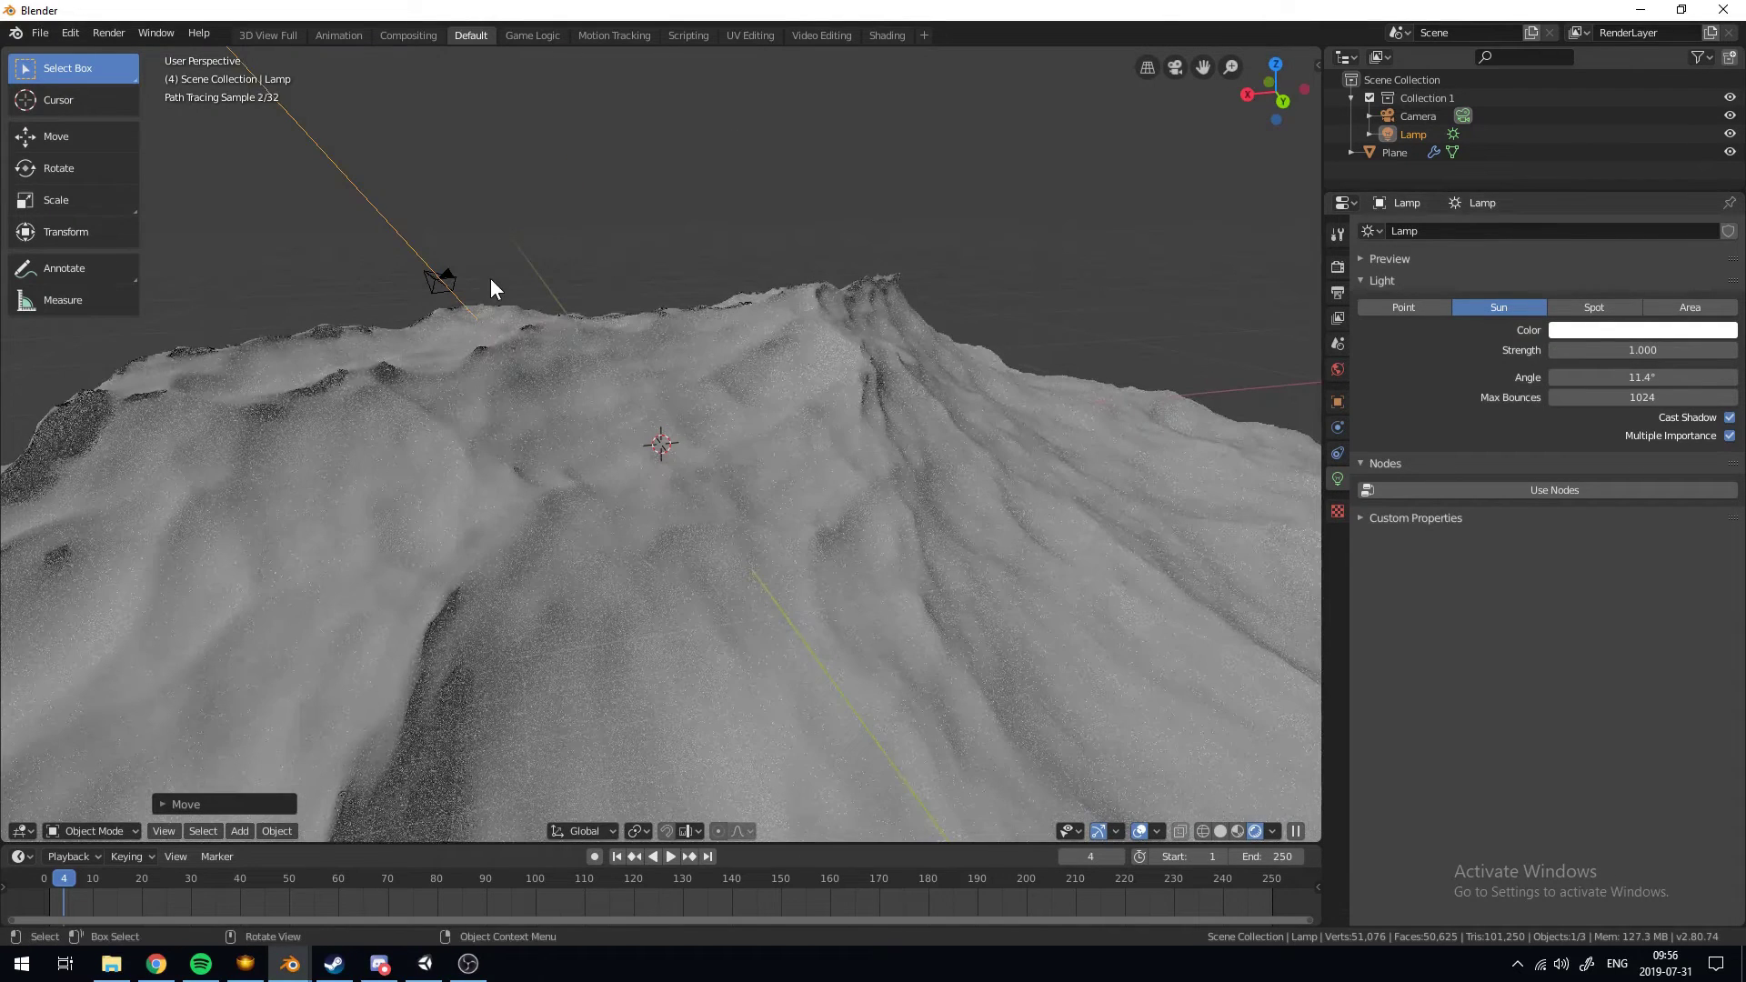
Change the scene's render engine to Eevee
click(1335, 292)
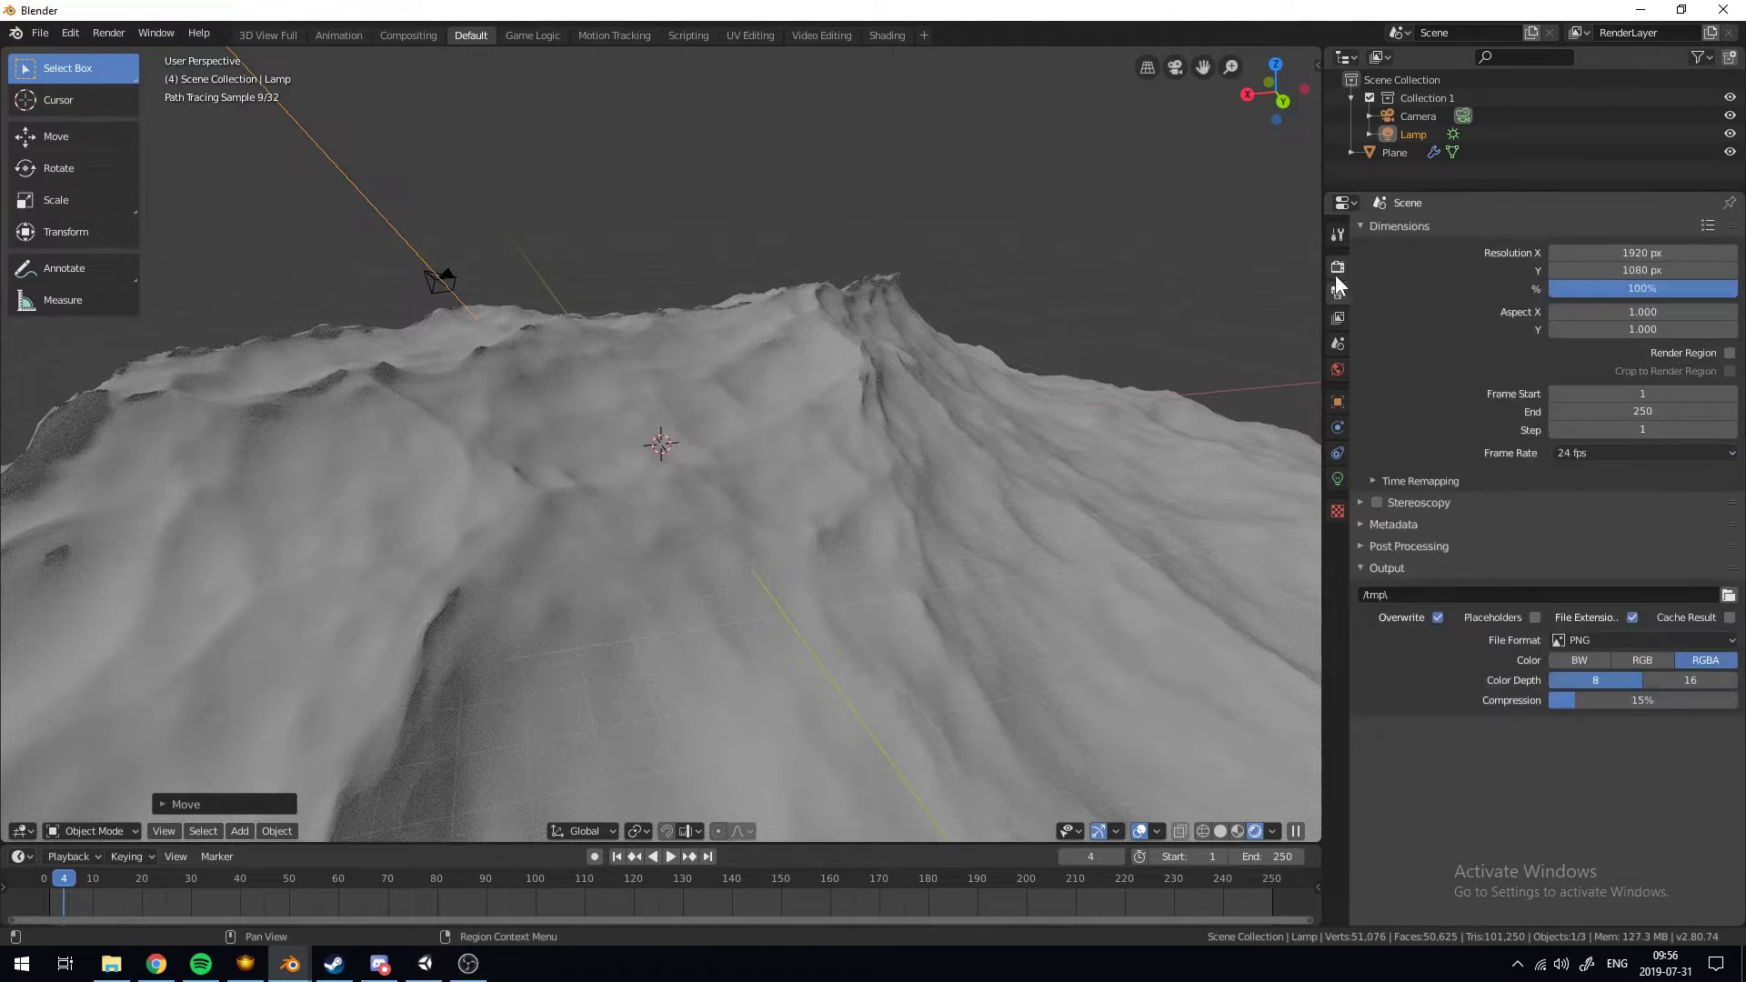
click(1336, 266)
click(1621, 230)
click(1595, 254)
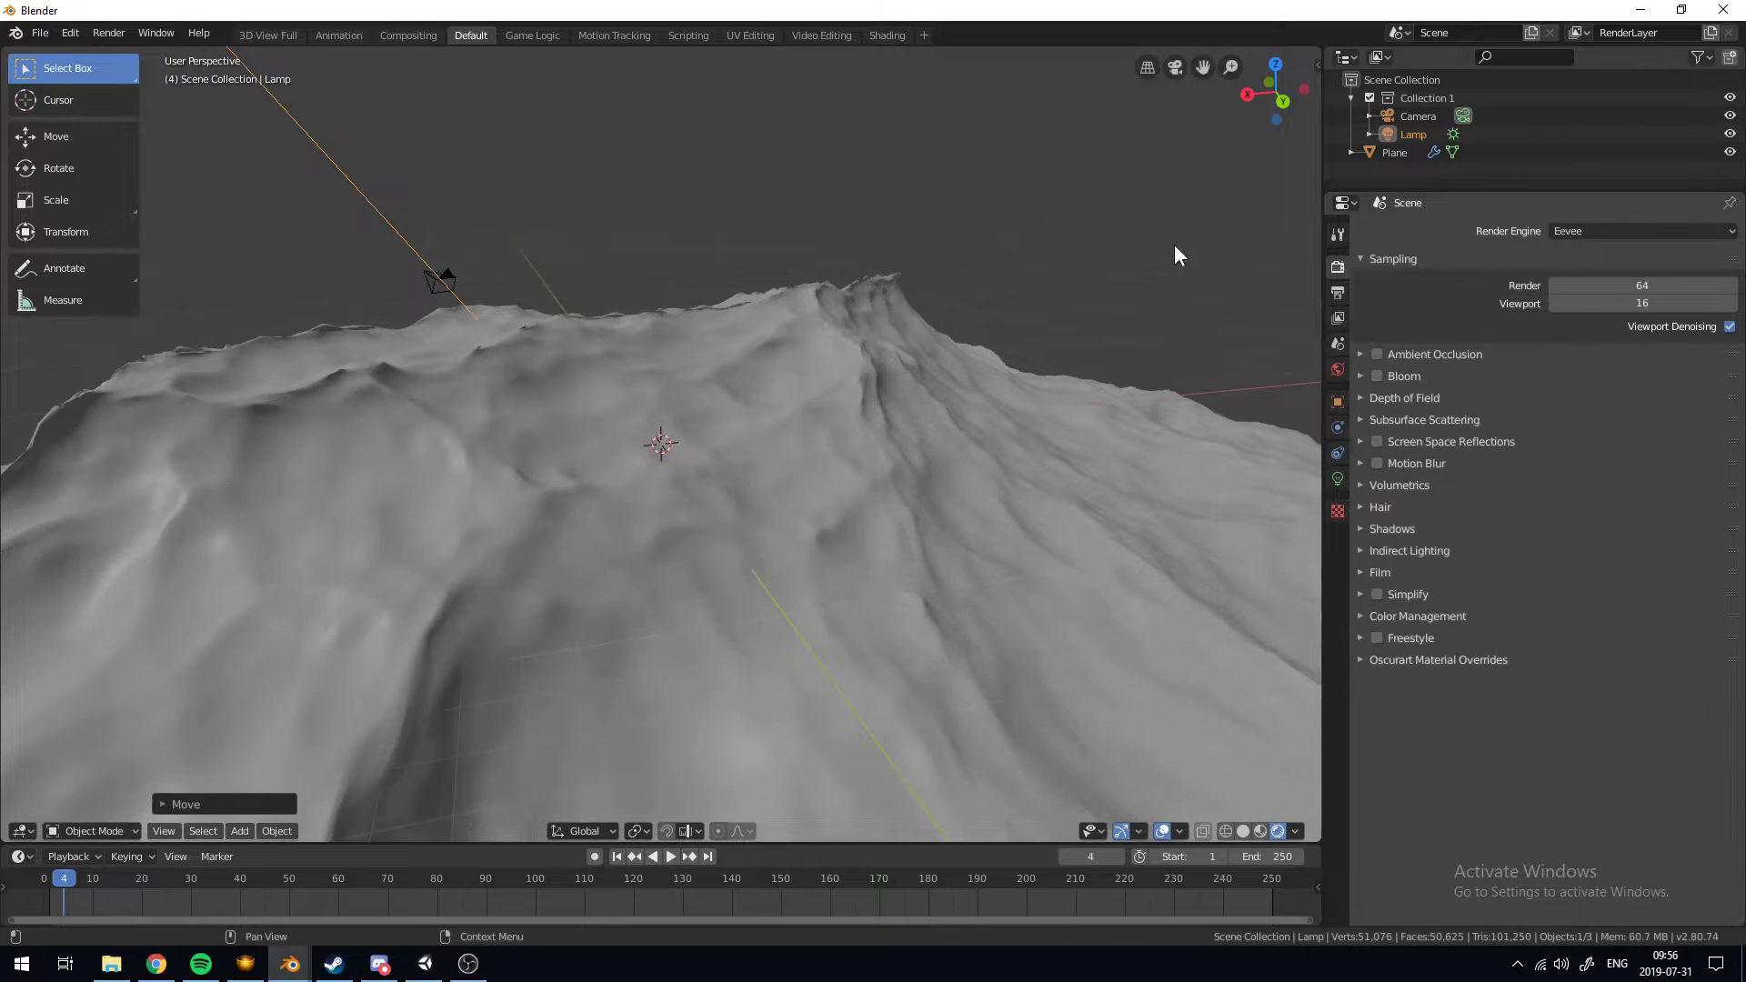
middle_drag(674, 335, 633, 378)
scroll(723, 377, down, 5)
Select the ocean plane and compare its surface in solid and rendered viewport shading
click(680, 388)
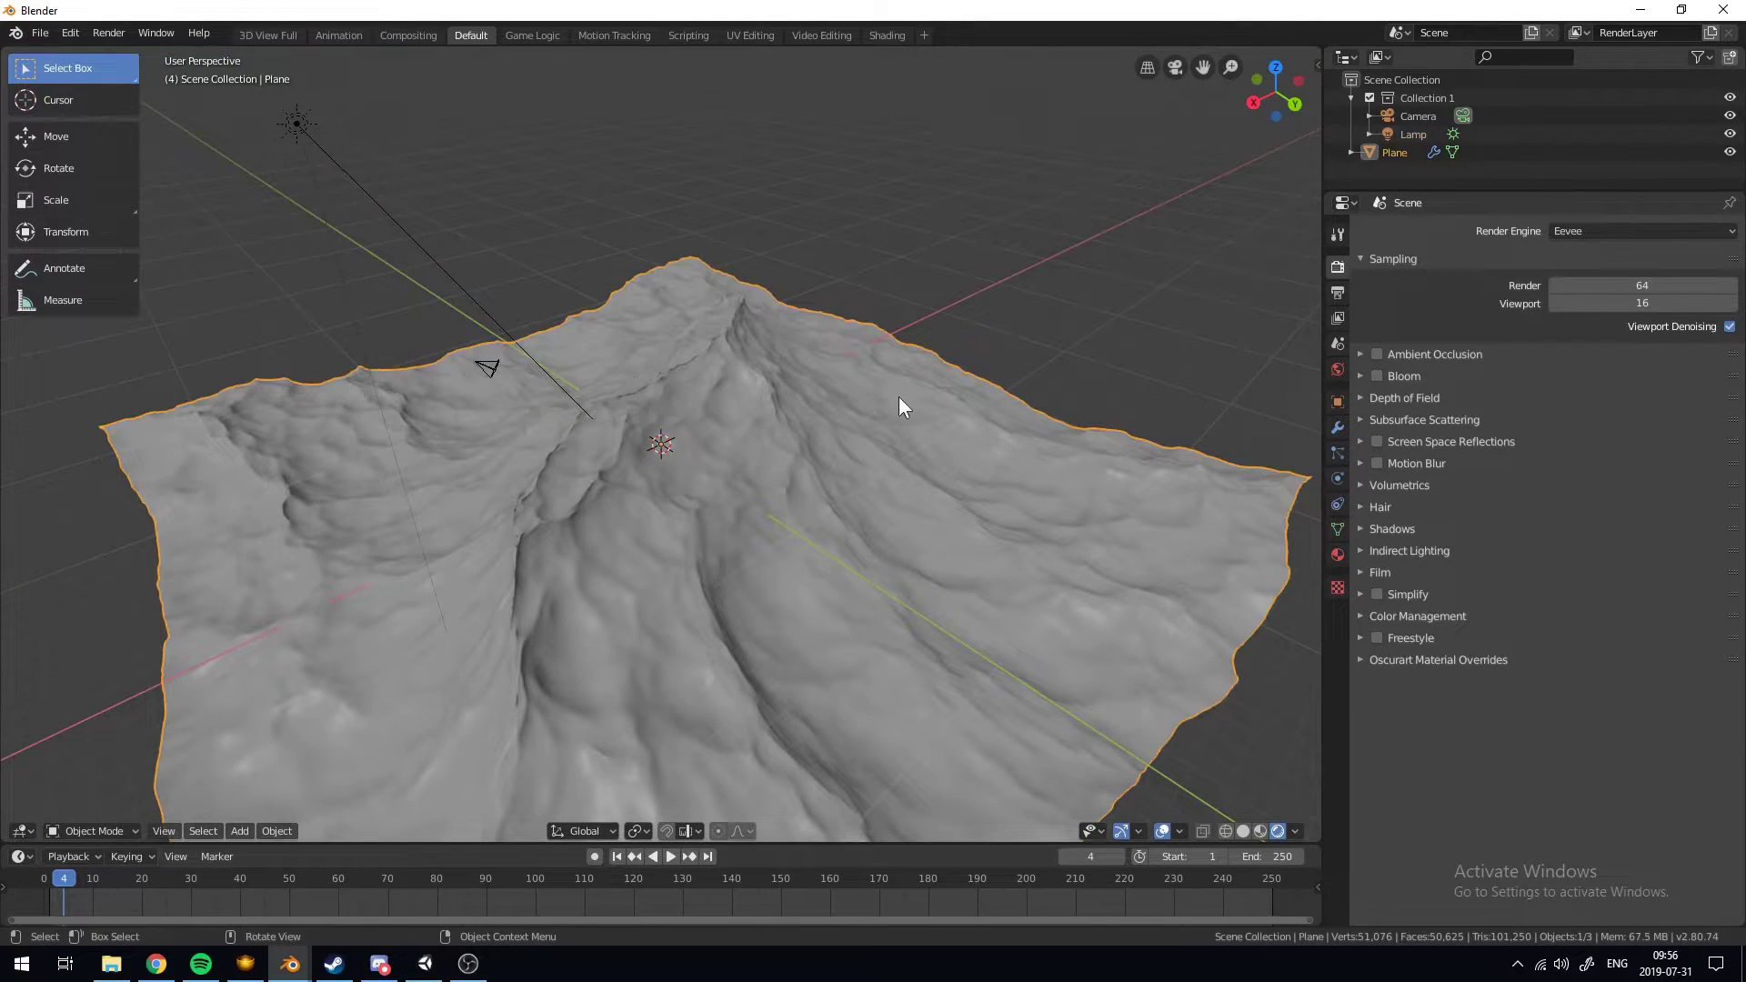
key(z)
click(1074, 380)
scroll(794, 394, up, 4)
middle_drag(794, 395, 943, 358)
key(z)
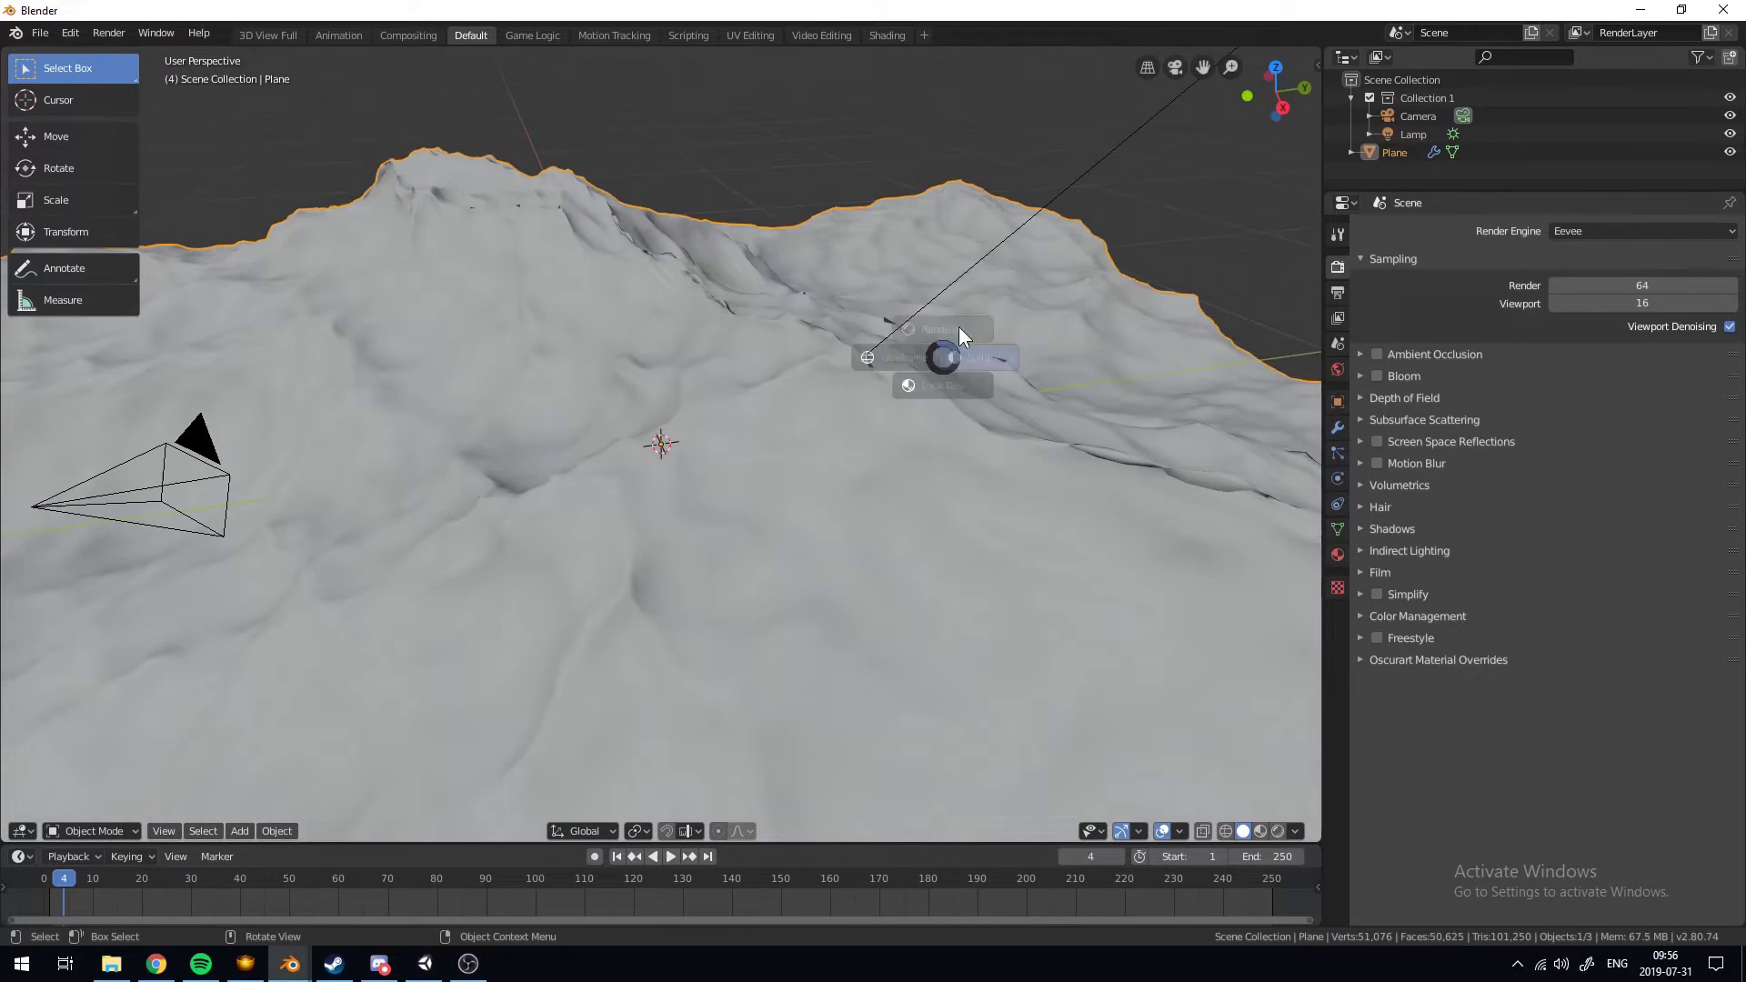
click(958, 326)
mouse_move(1025, 261)
middle_down()
mouse_move(892, 347)
mouse_move(826, 336)
mouse_move(832, 360)
mouse_move(745, 358)
mouse_move(866, 140)
mouse_move(872, 91)
middle_up()
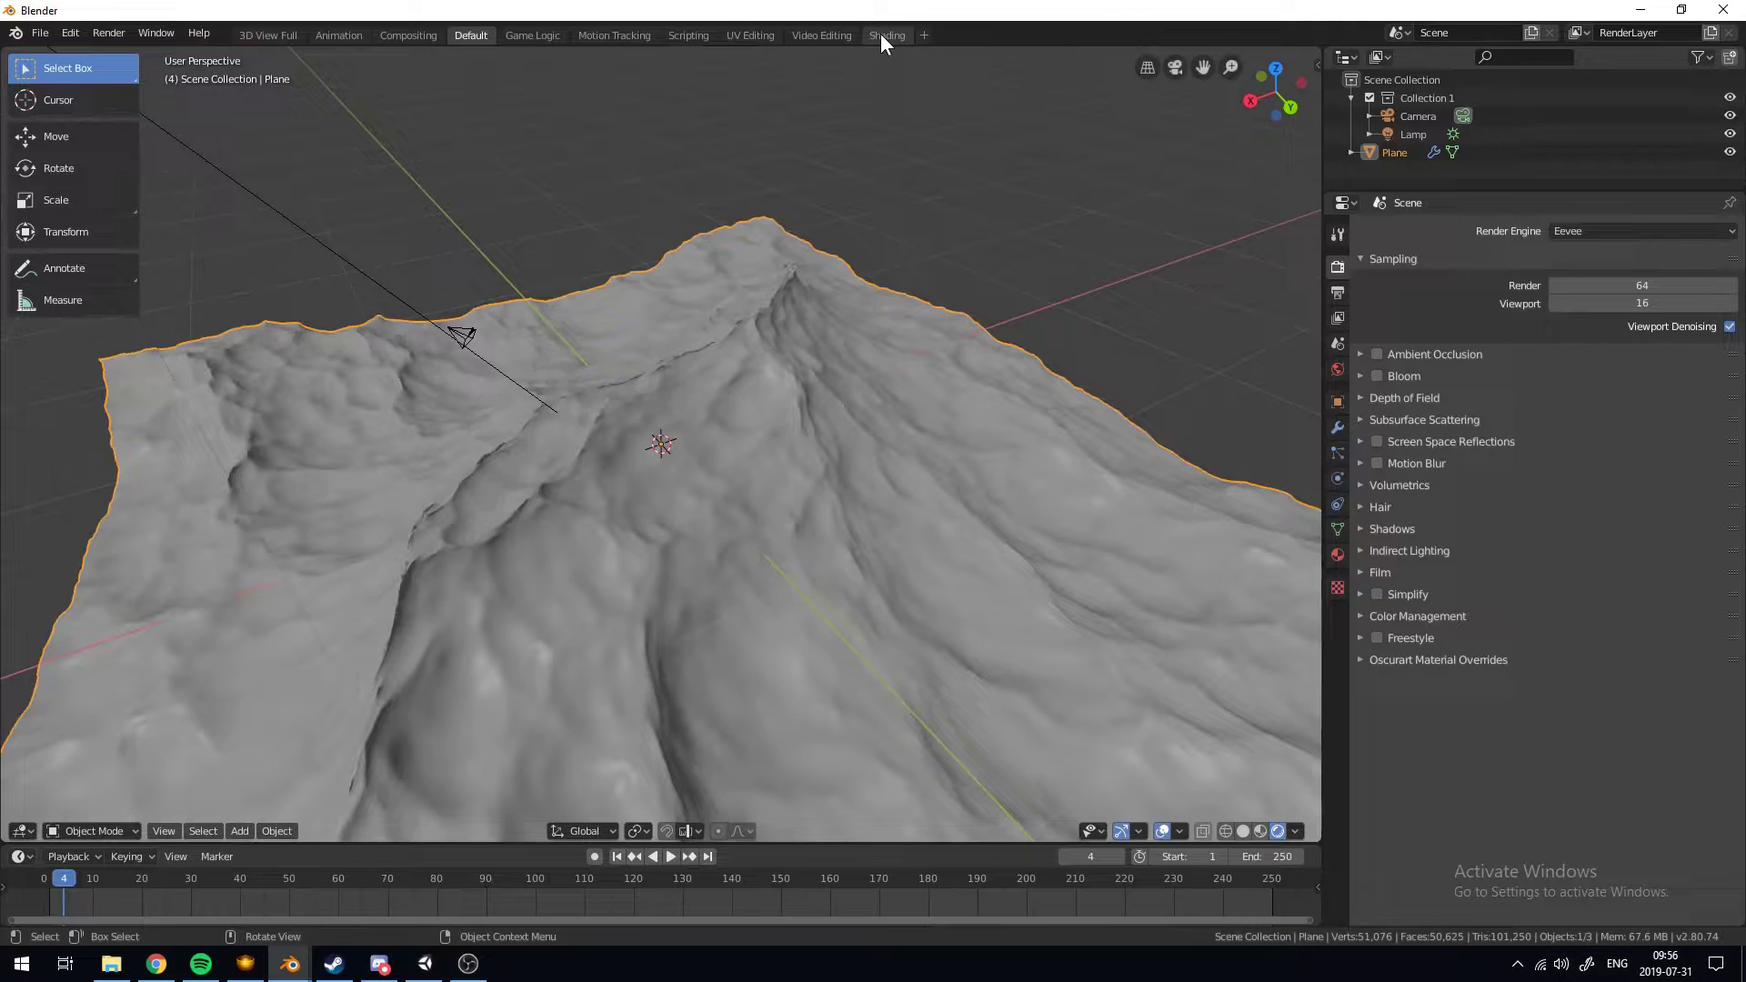
Switch to the Shading workspace and set its 3D viewport to rendered shading
click(880, 34)
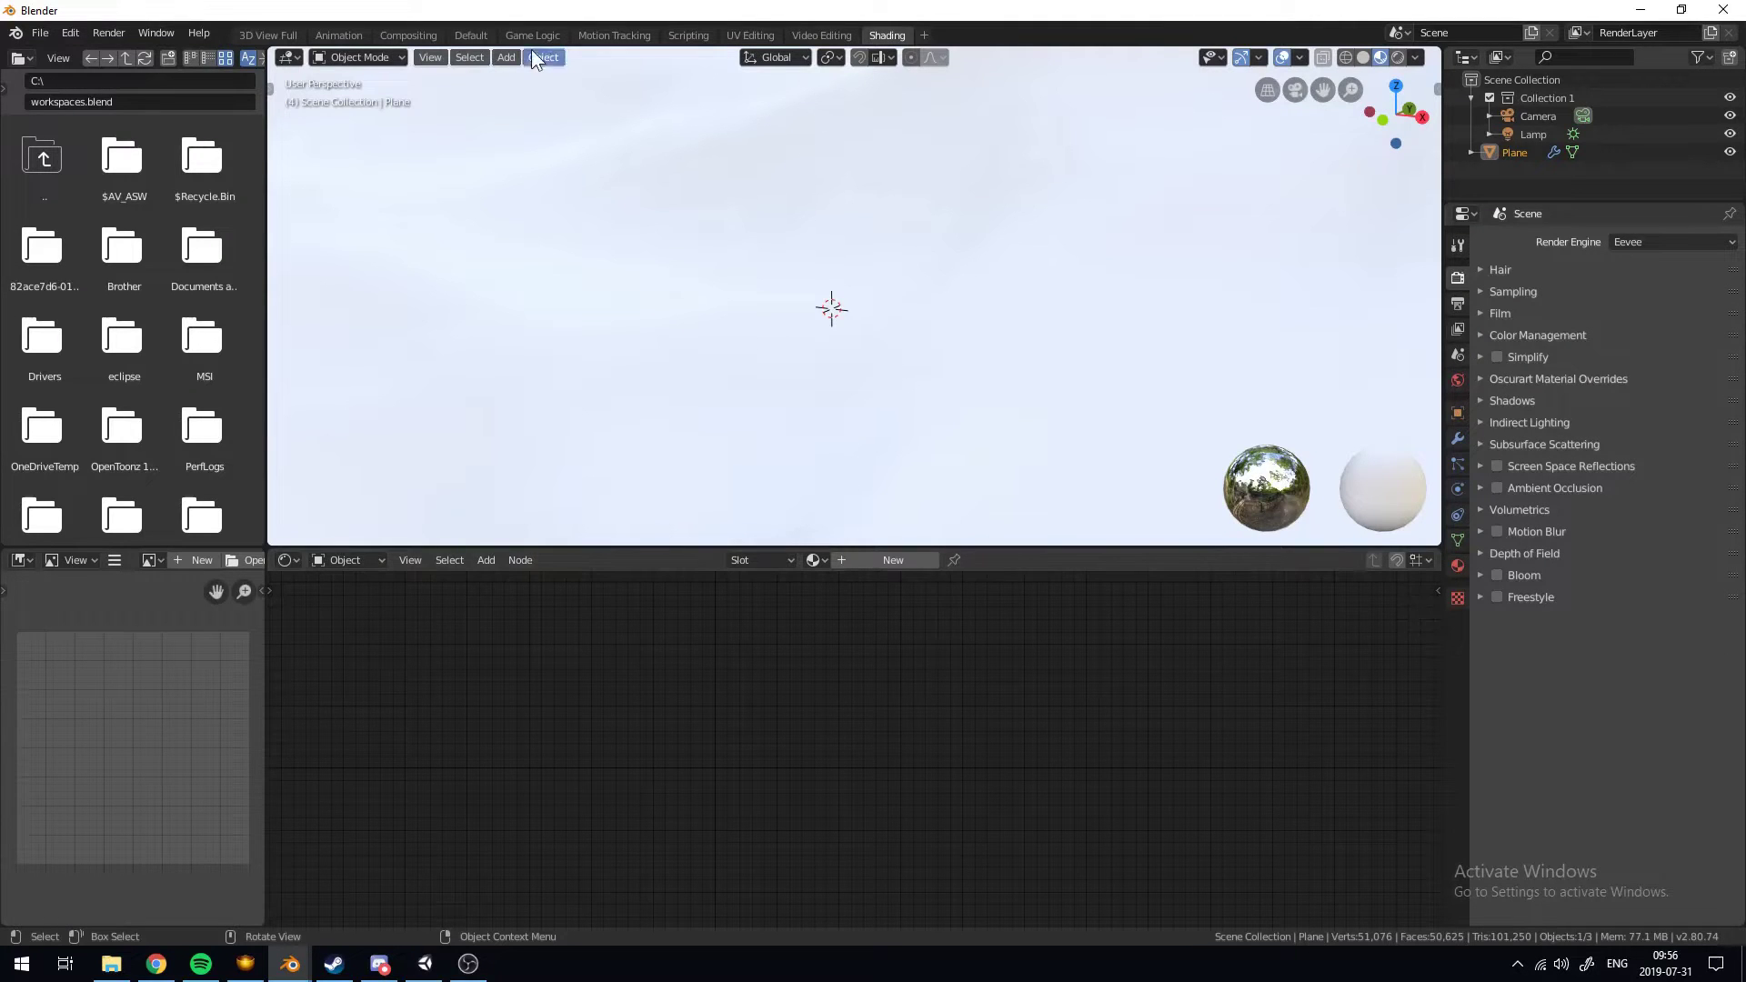
click(470, 34)
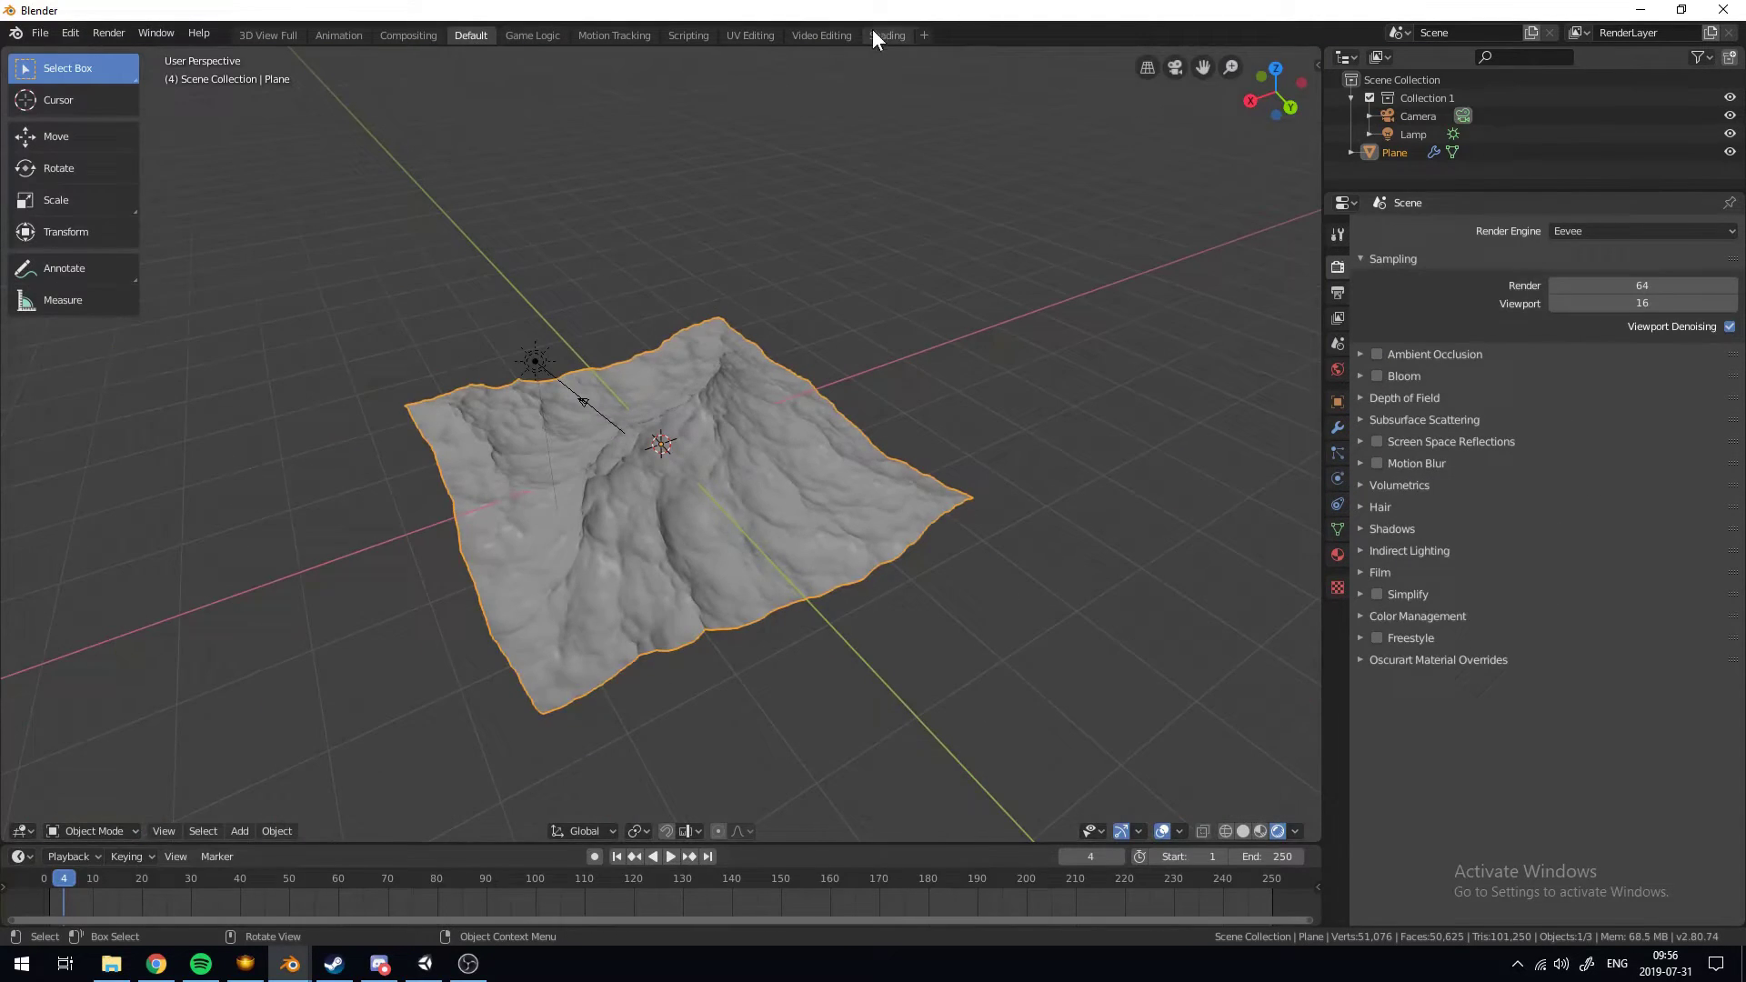
click(873, 34)
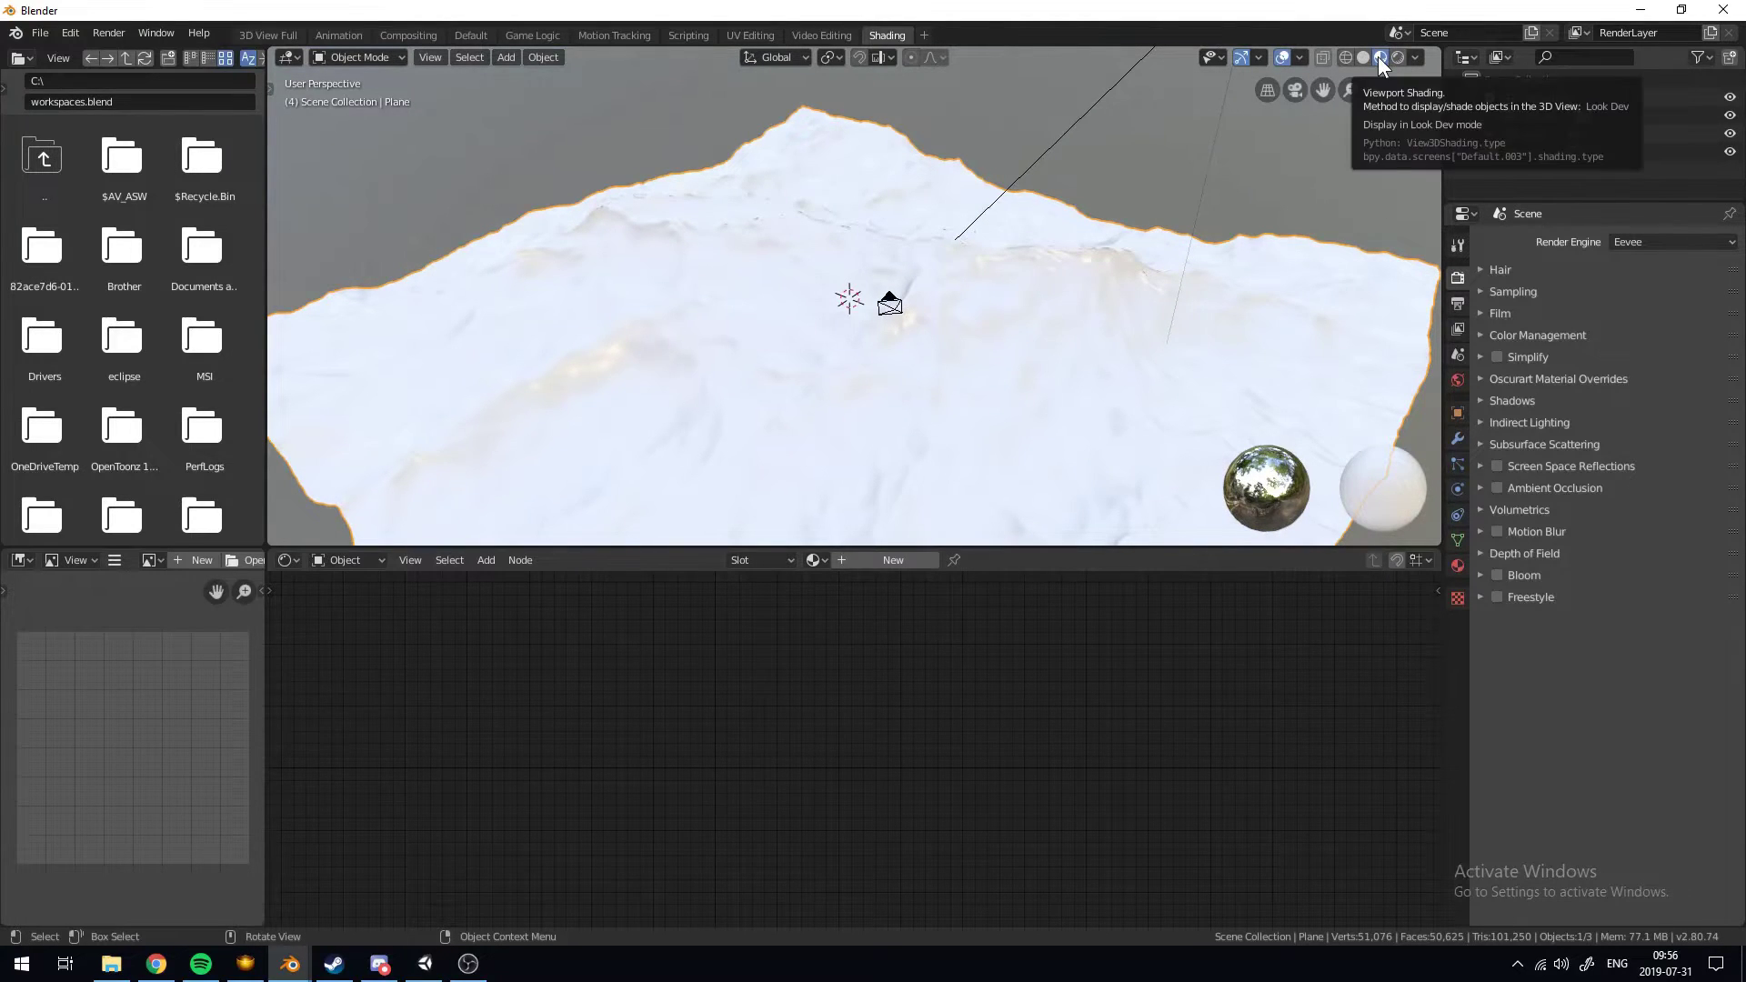
scroll(838, 300, up, 9)
middle_drag(839, 299, 943, 257)
scroll(943, 257, down, 7)
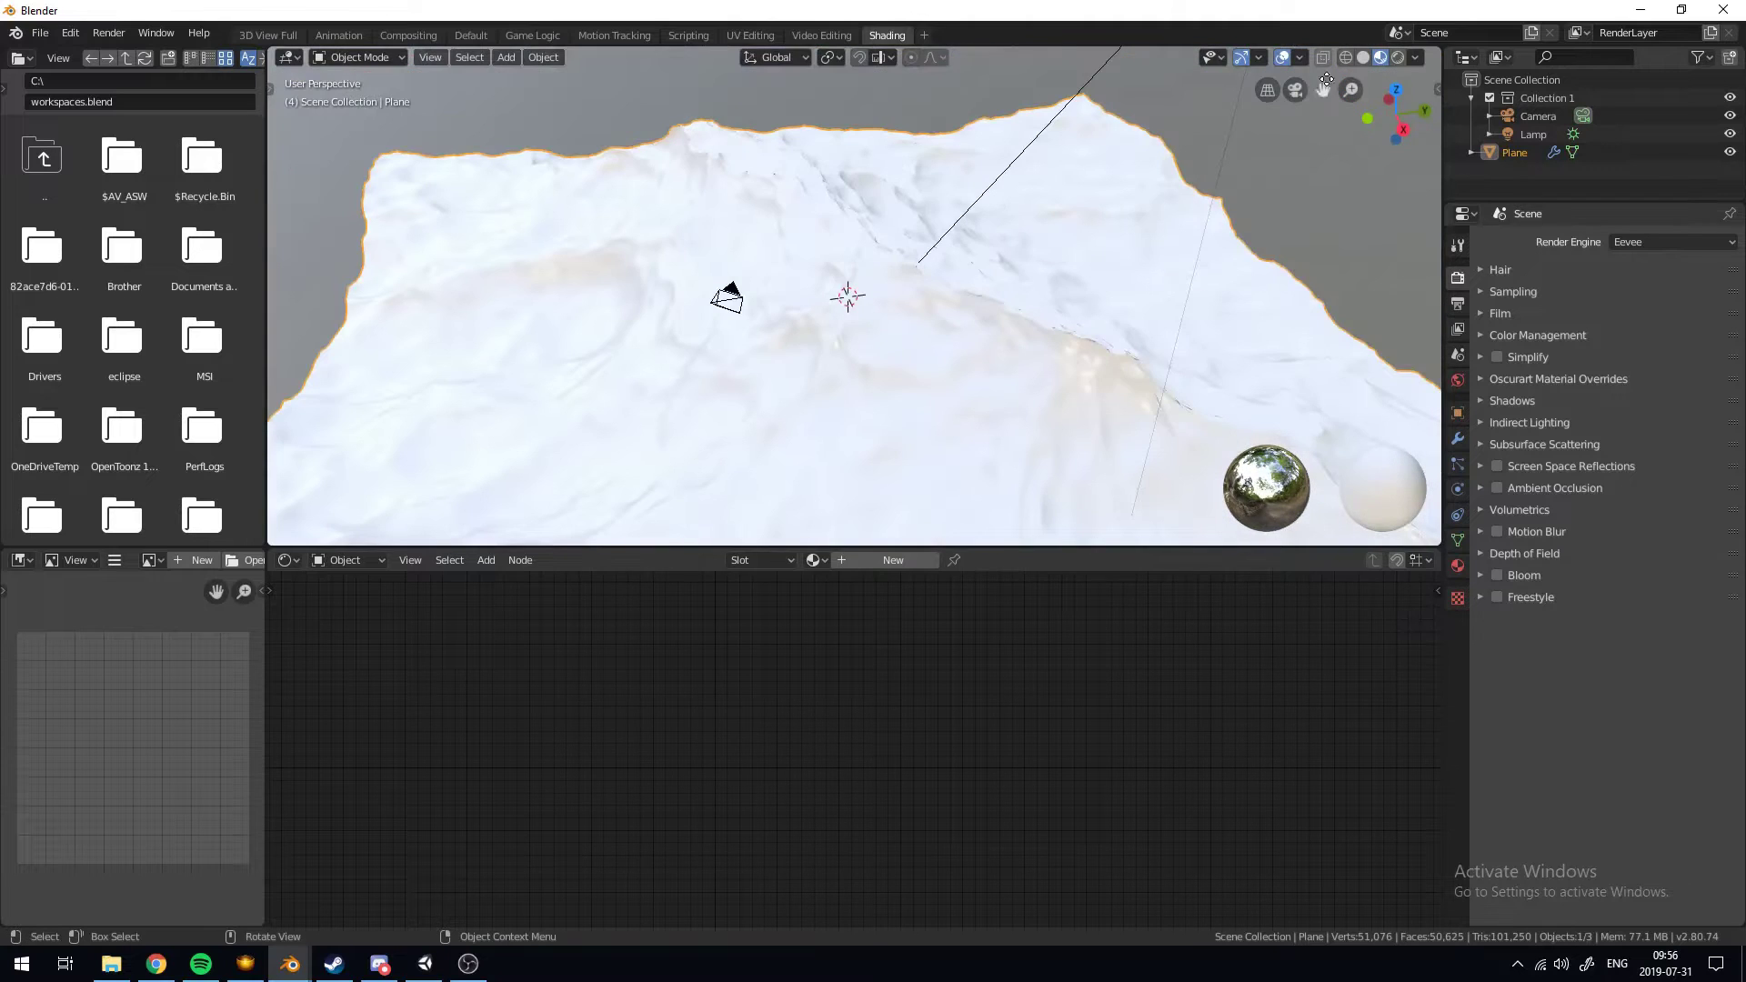
click(1400, 52)
scroll(826, 287, up, 5)
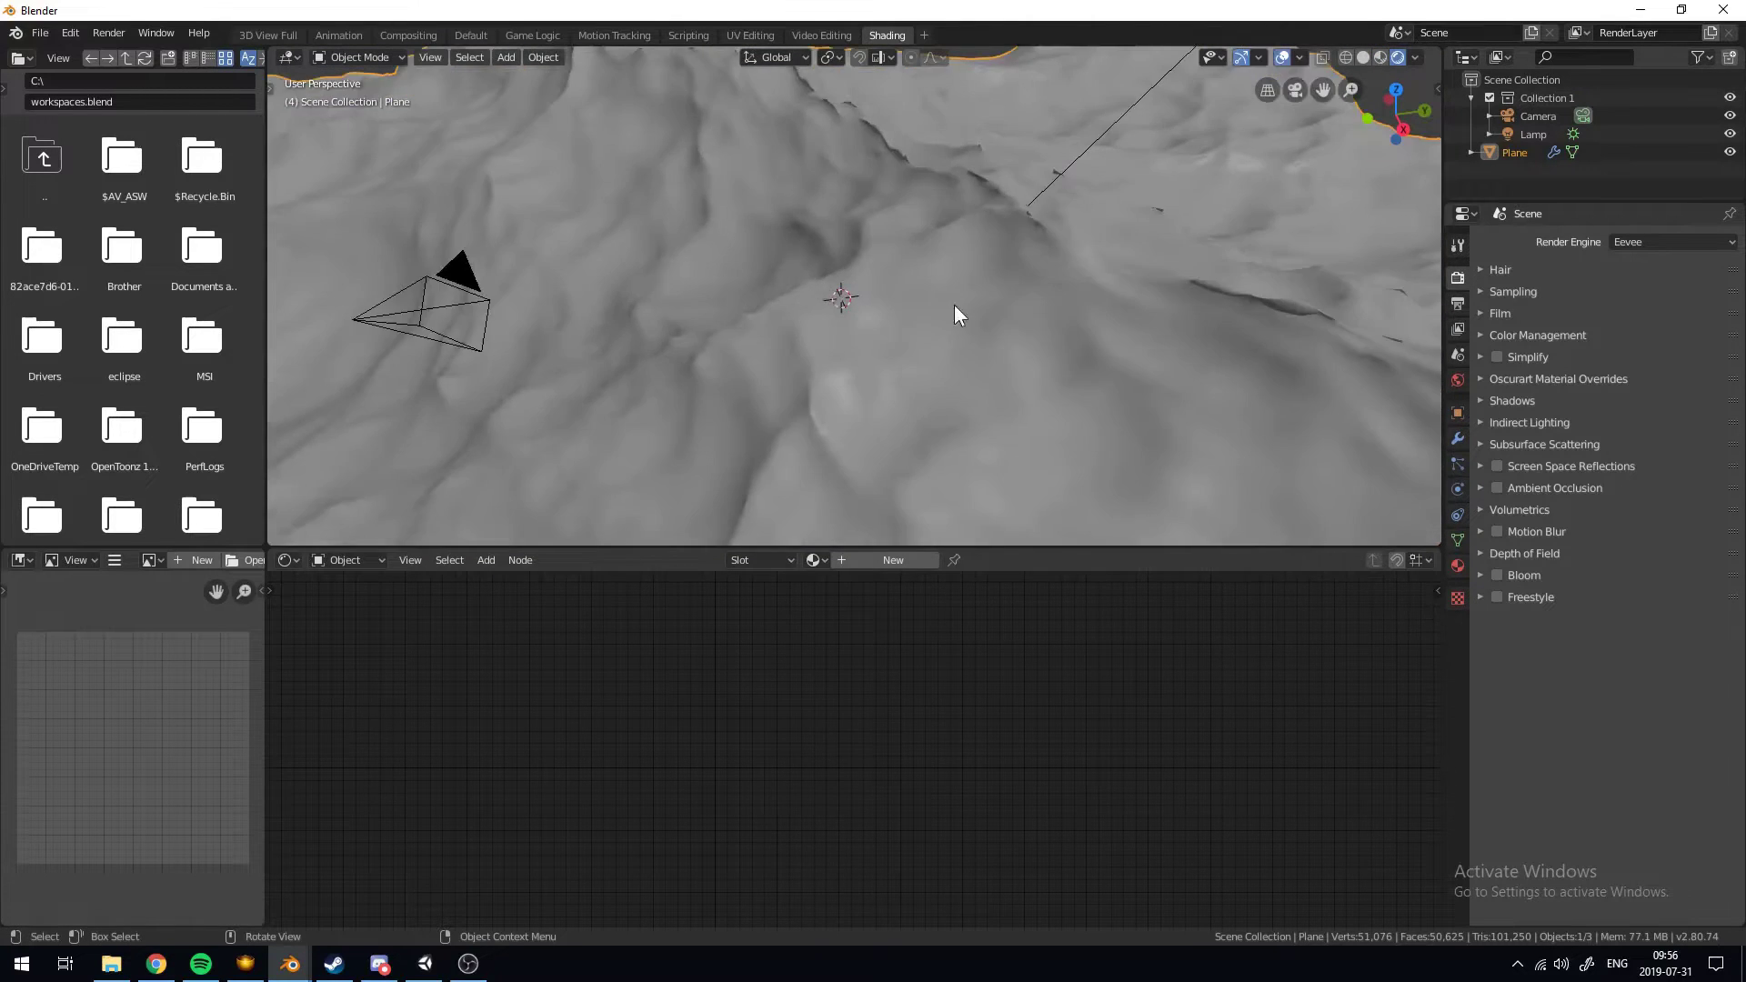
scroll(864, 276, down, 3)
middle_drag(953, 303, 701, 593)
scroll(906, 250, down, 4)
Create a new material for the plane named Waves and move its Principled BSDF node away from the Material Output
click(881, 562)
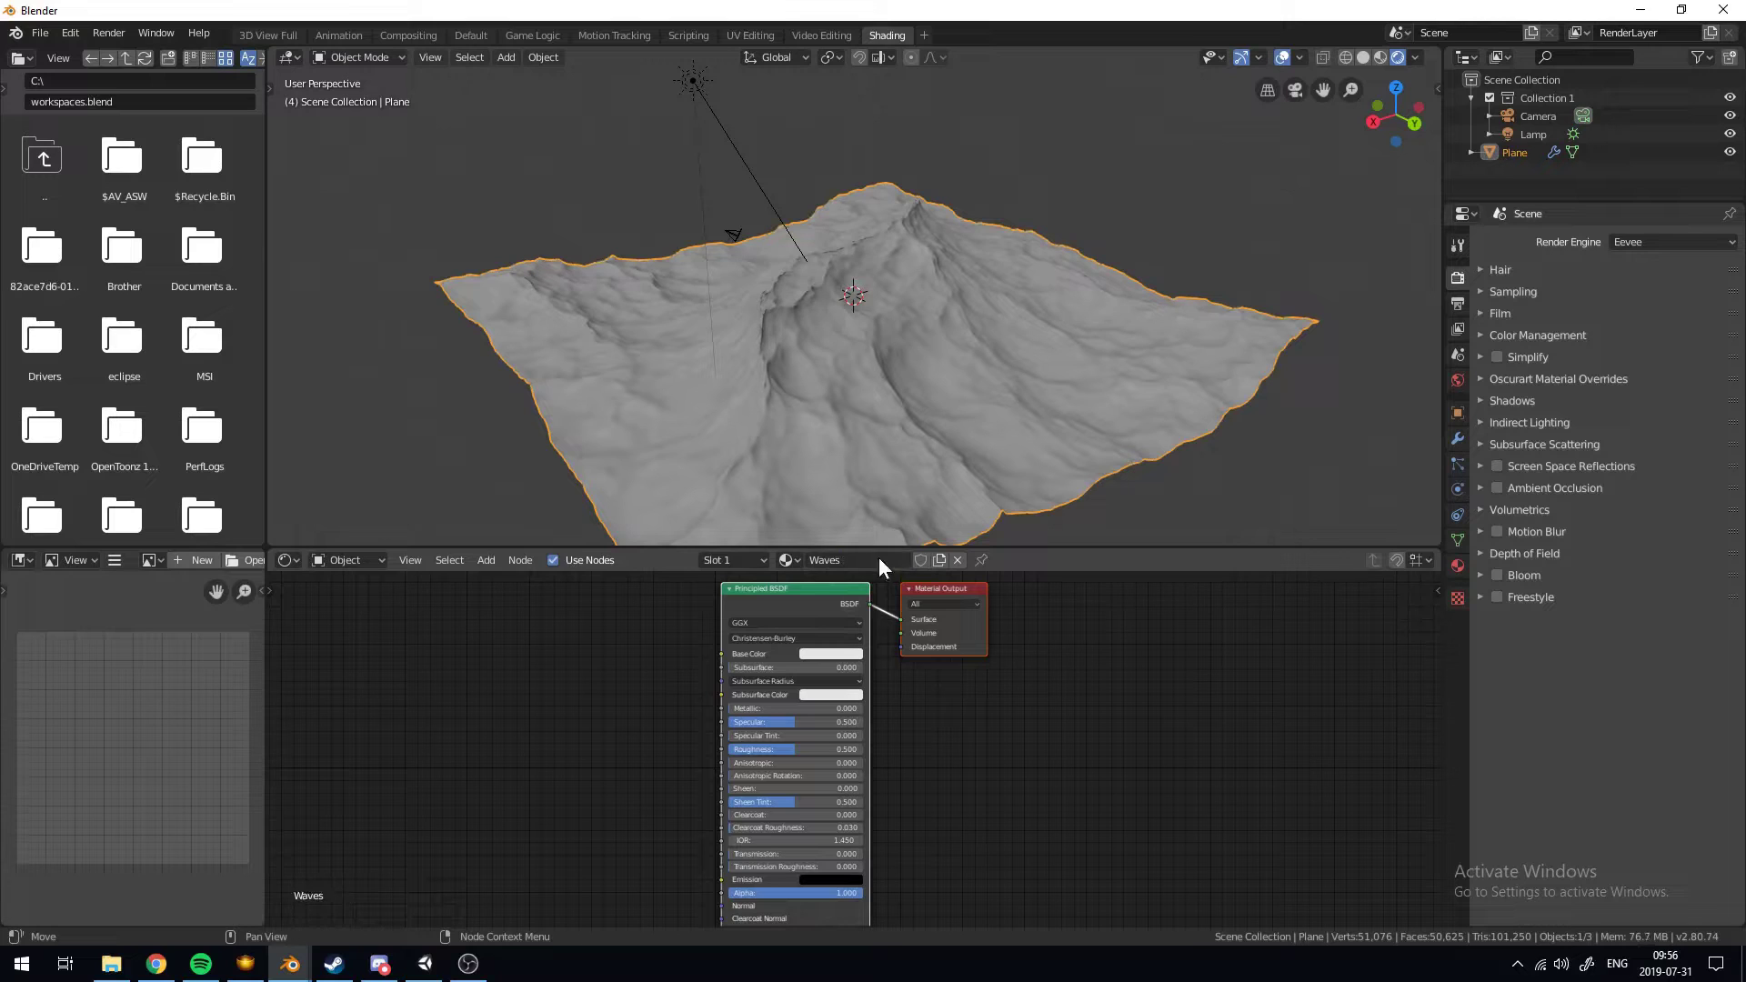
drag(792, 600, 489, 663)
click(928, 695)
key(shift+a)
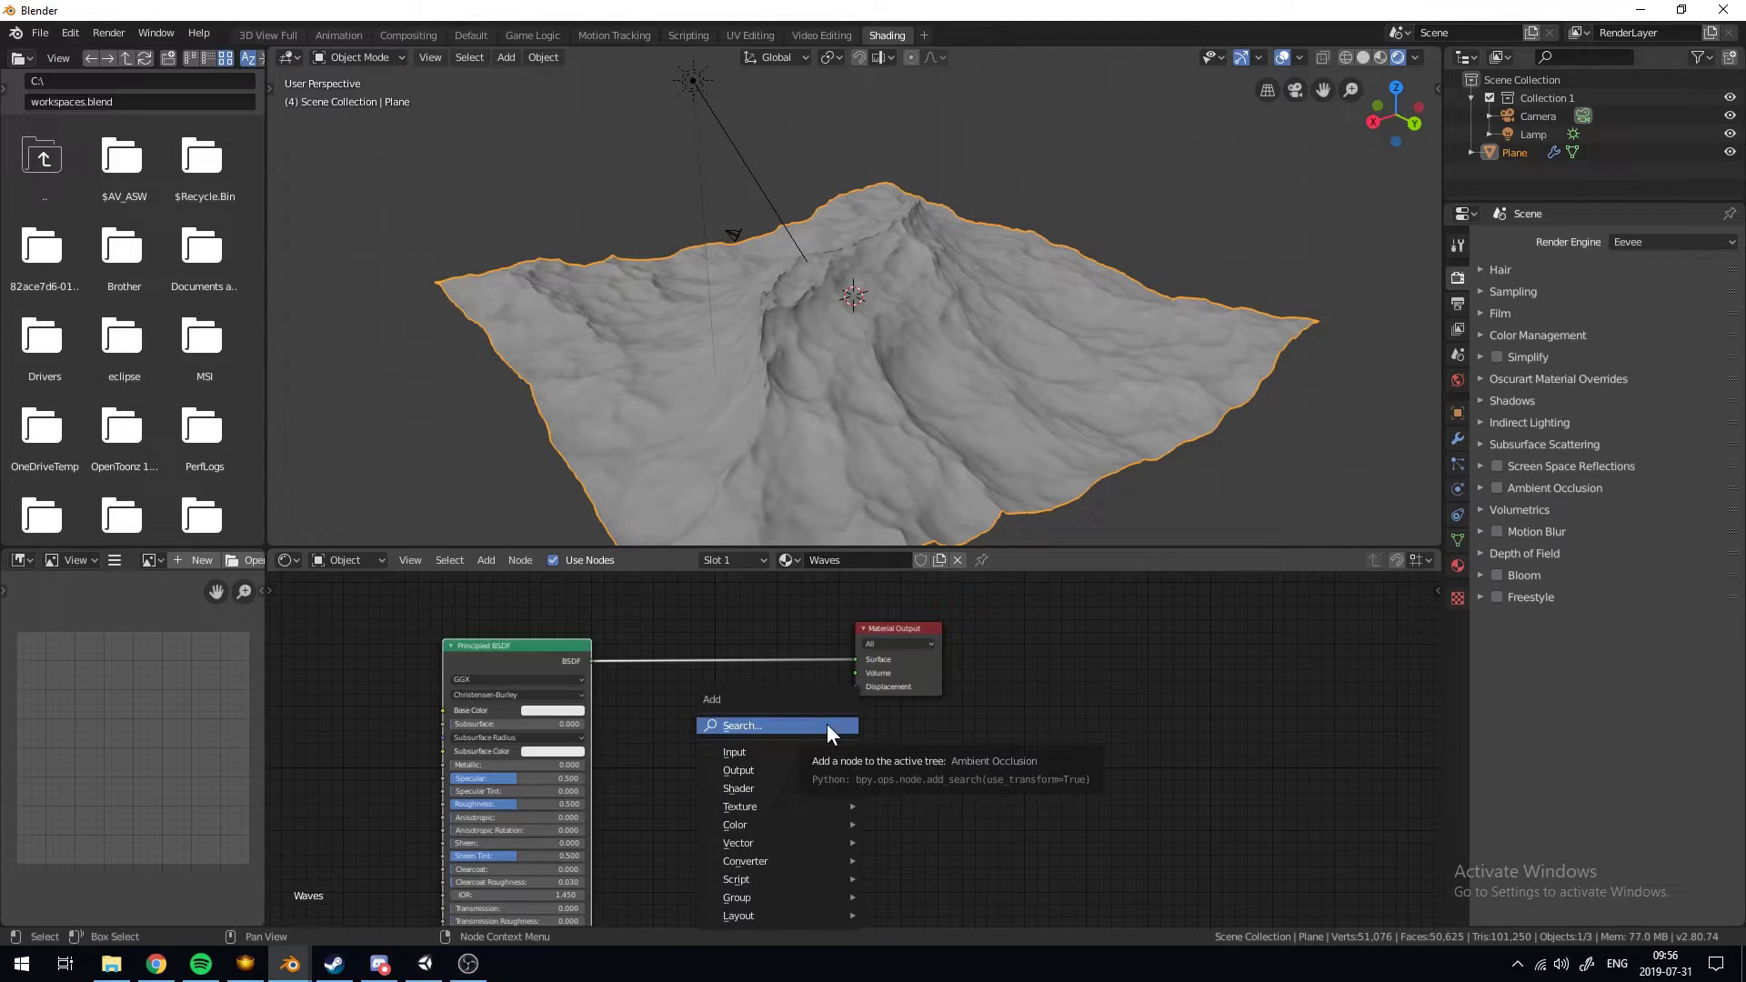
Name the Ocean modifier's foam data layer foamy and set the foam coverage to 0.25
click(1456, 439)
click(1651, 616)
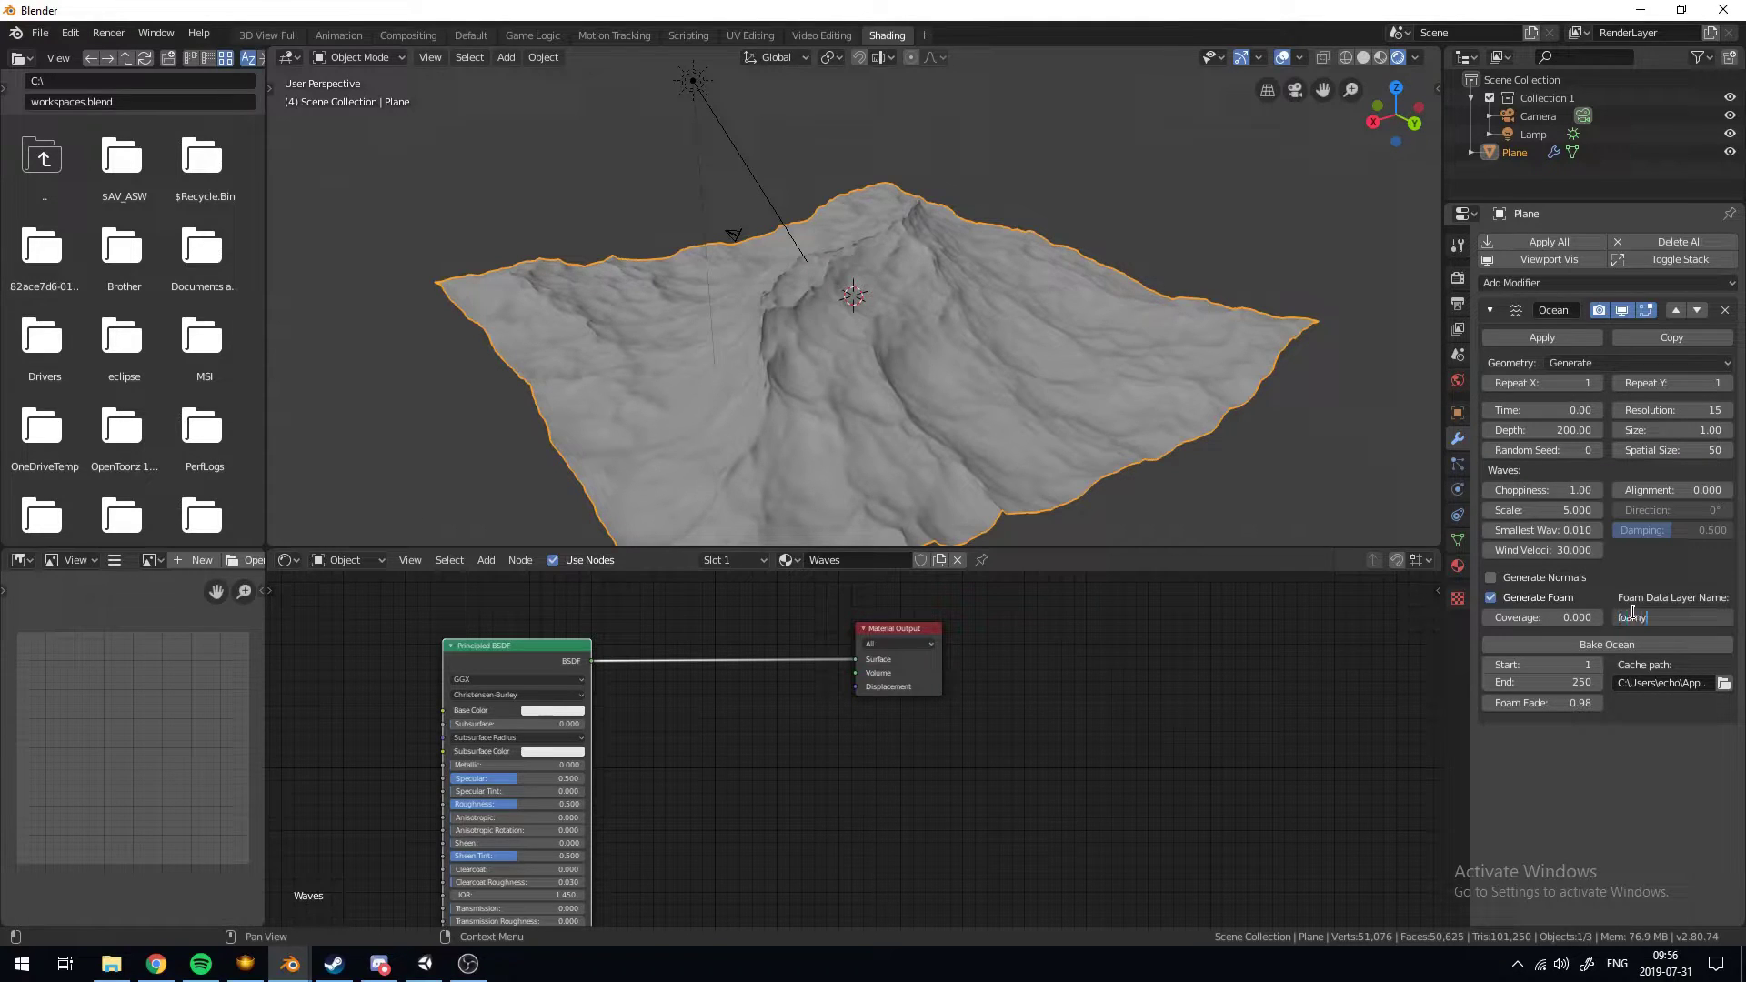
key(Return)
click(1537, 618)
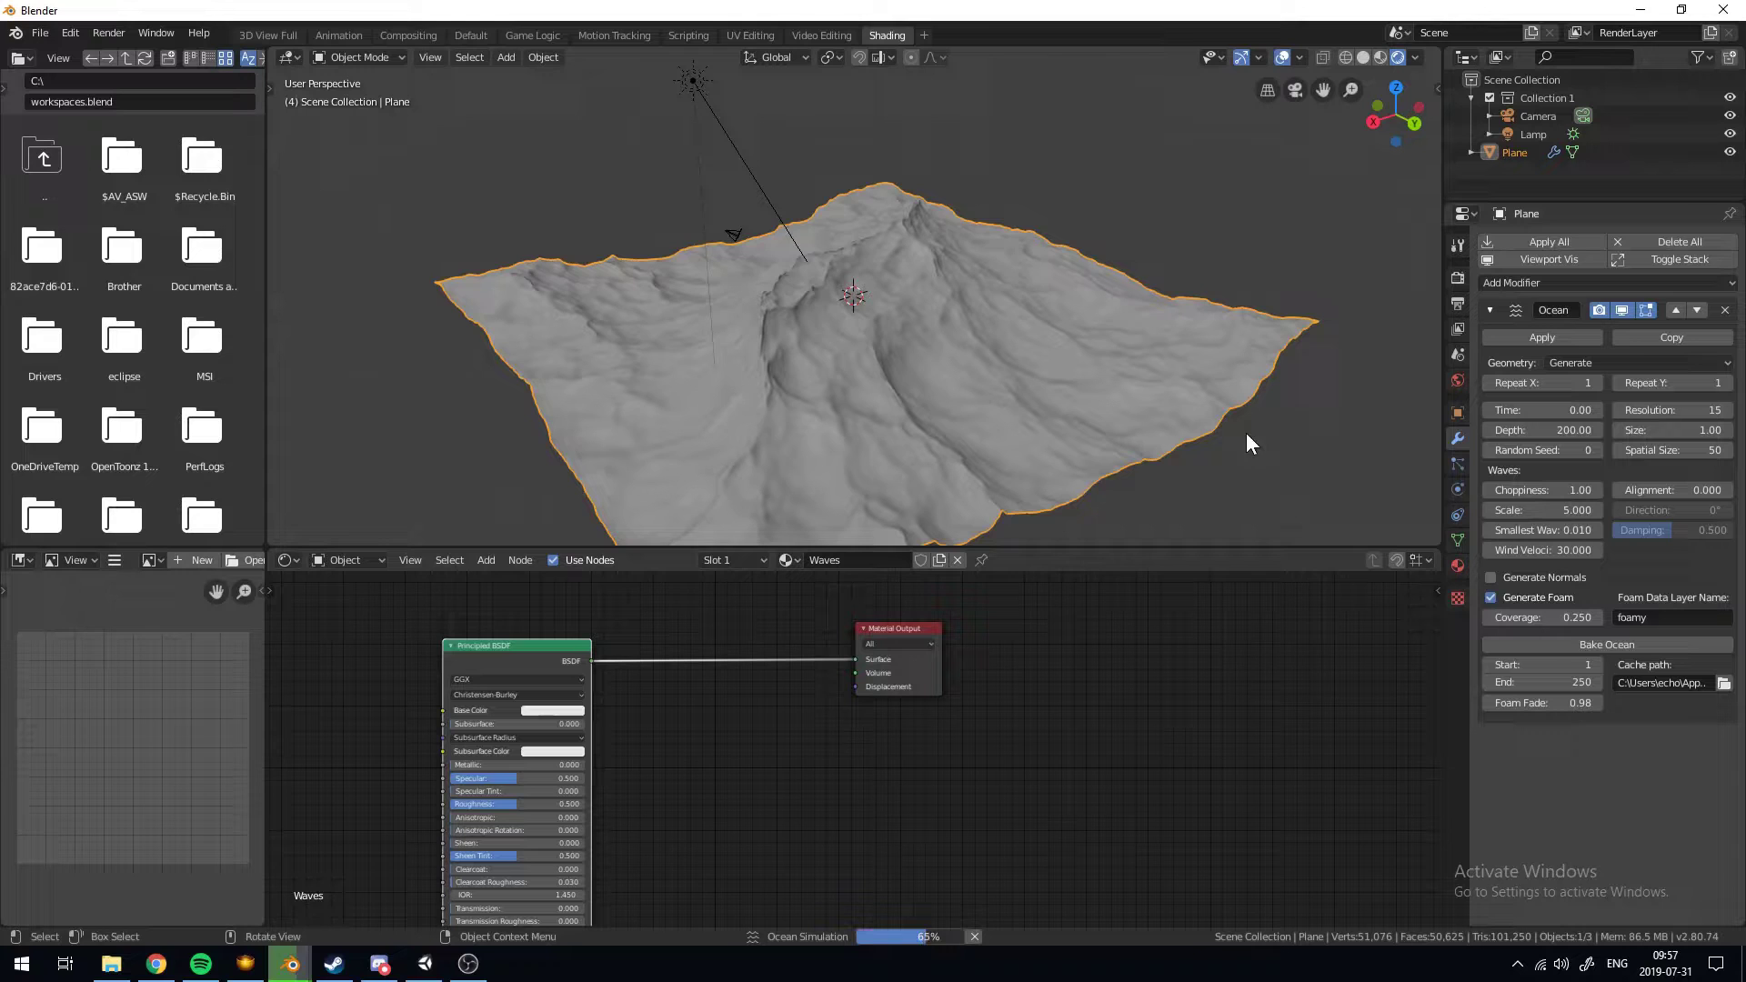
Cancel the running ocean bake and keep the viewport in rendered shading
click(971, 937)
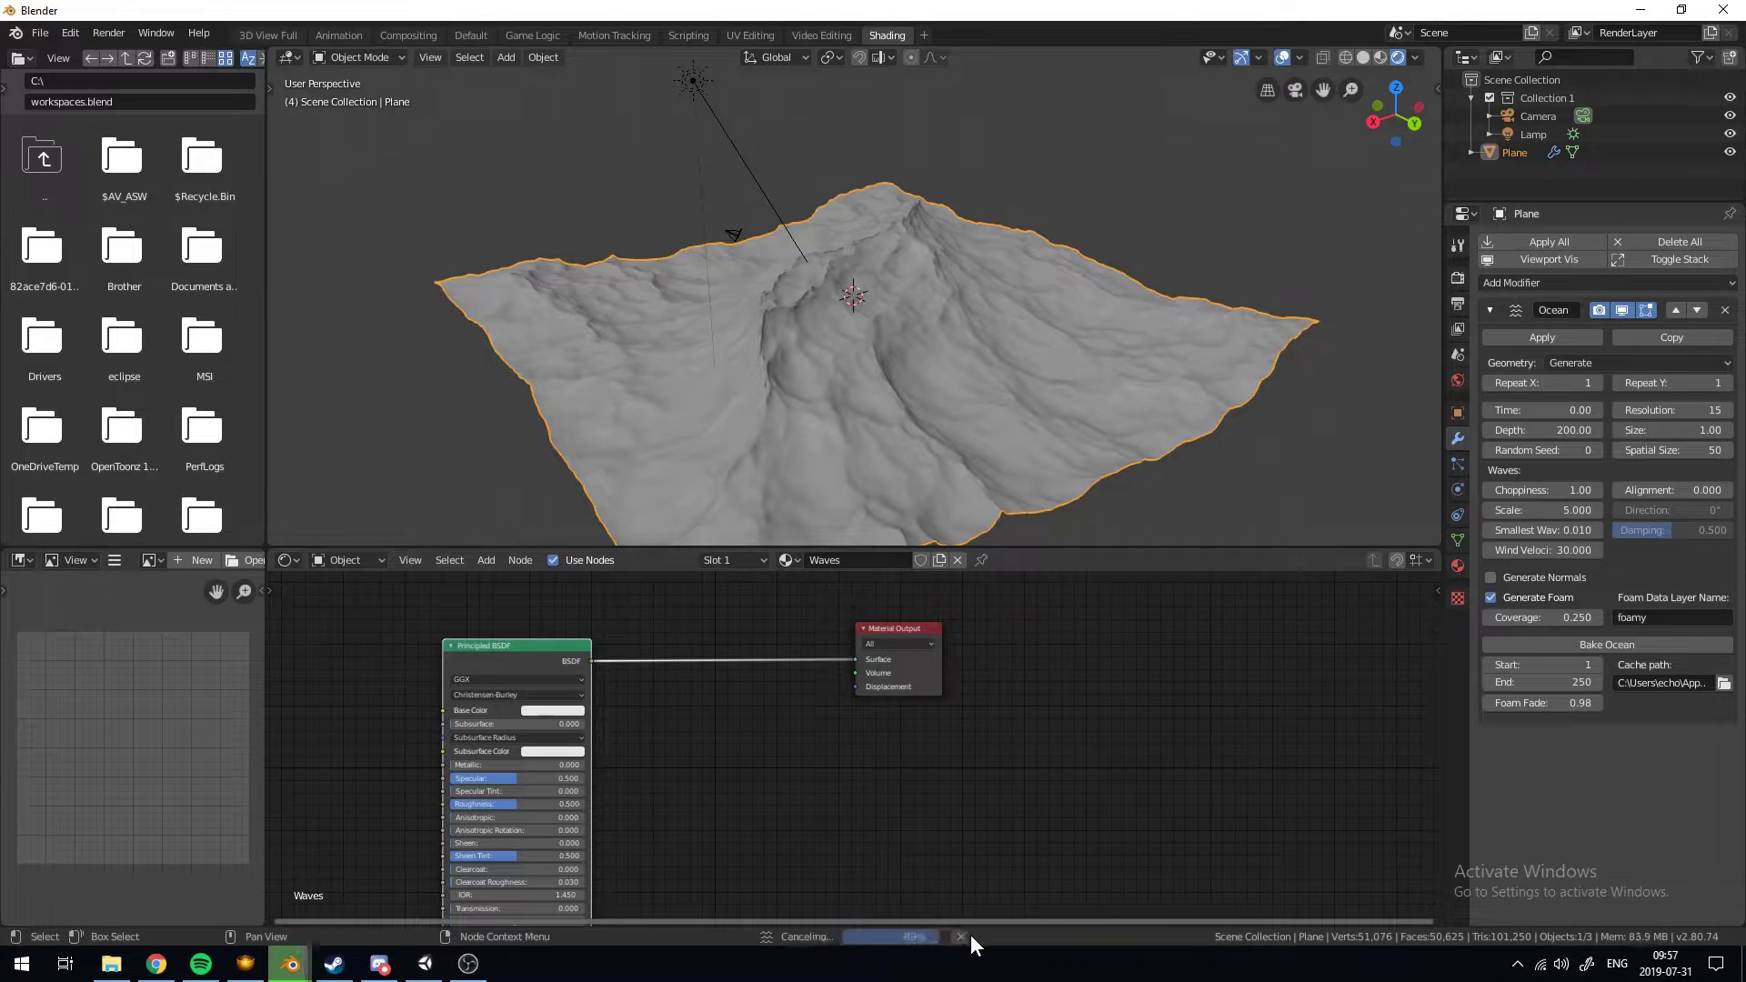
mouse_move(1013, 379)
middle_down()
mouse_move(1079, 412)
mouse_move(1086, 363)
mouse_move(1056, 326)
mouse_move(1022, 324)
mouse_move(1028, 264)
middle_up()
click(1611, 647)
key(z)
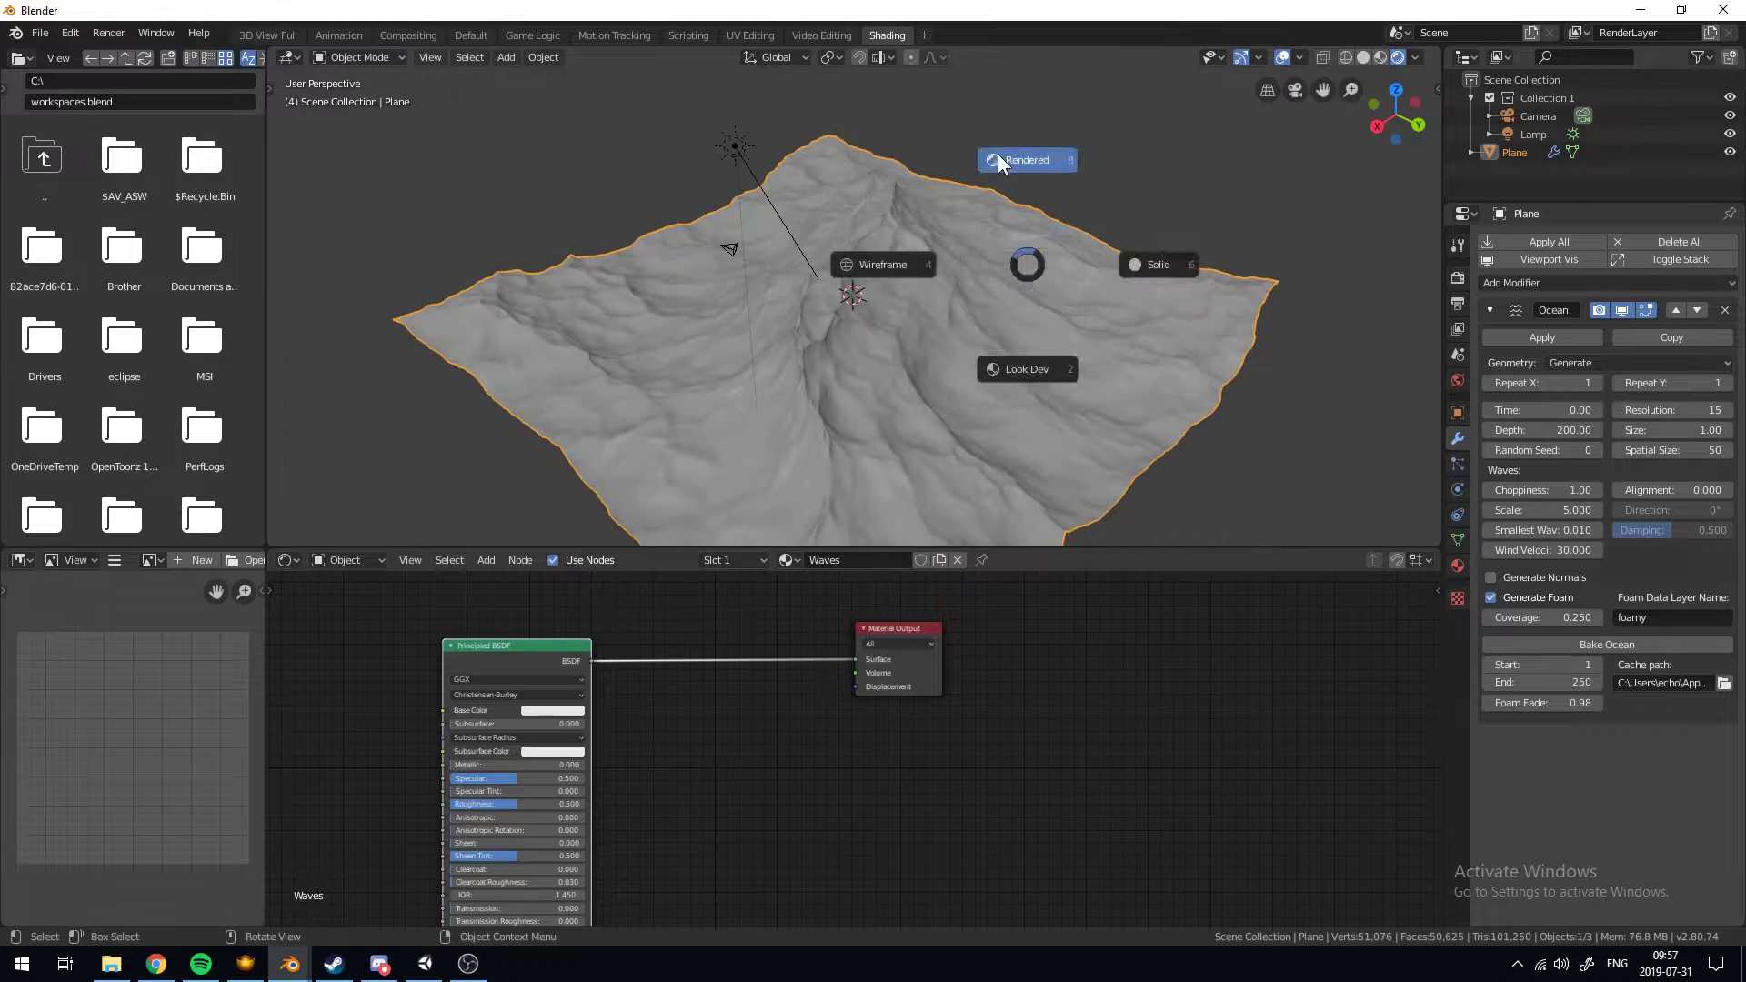
click(999, 161)
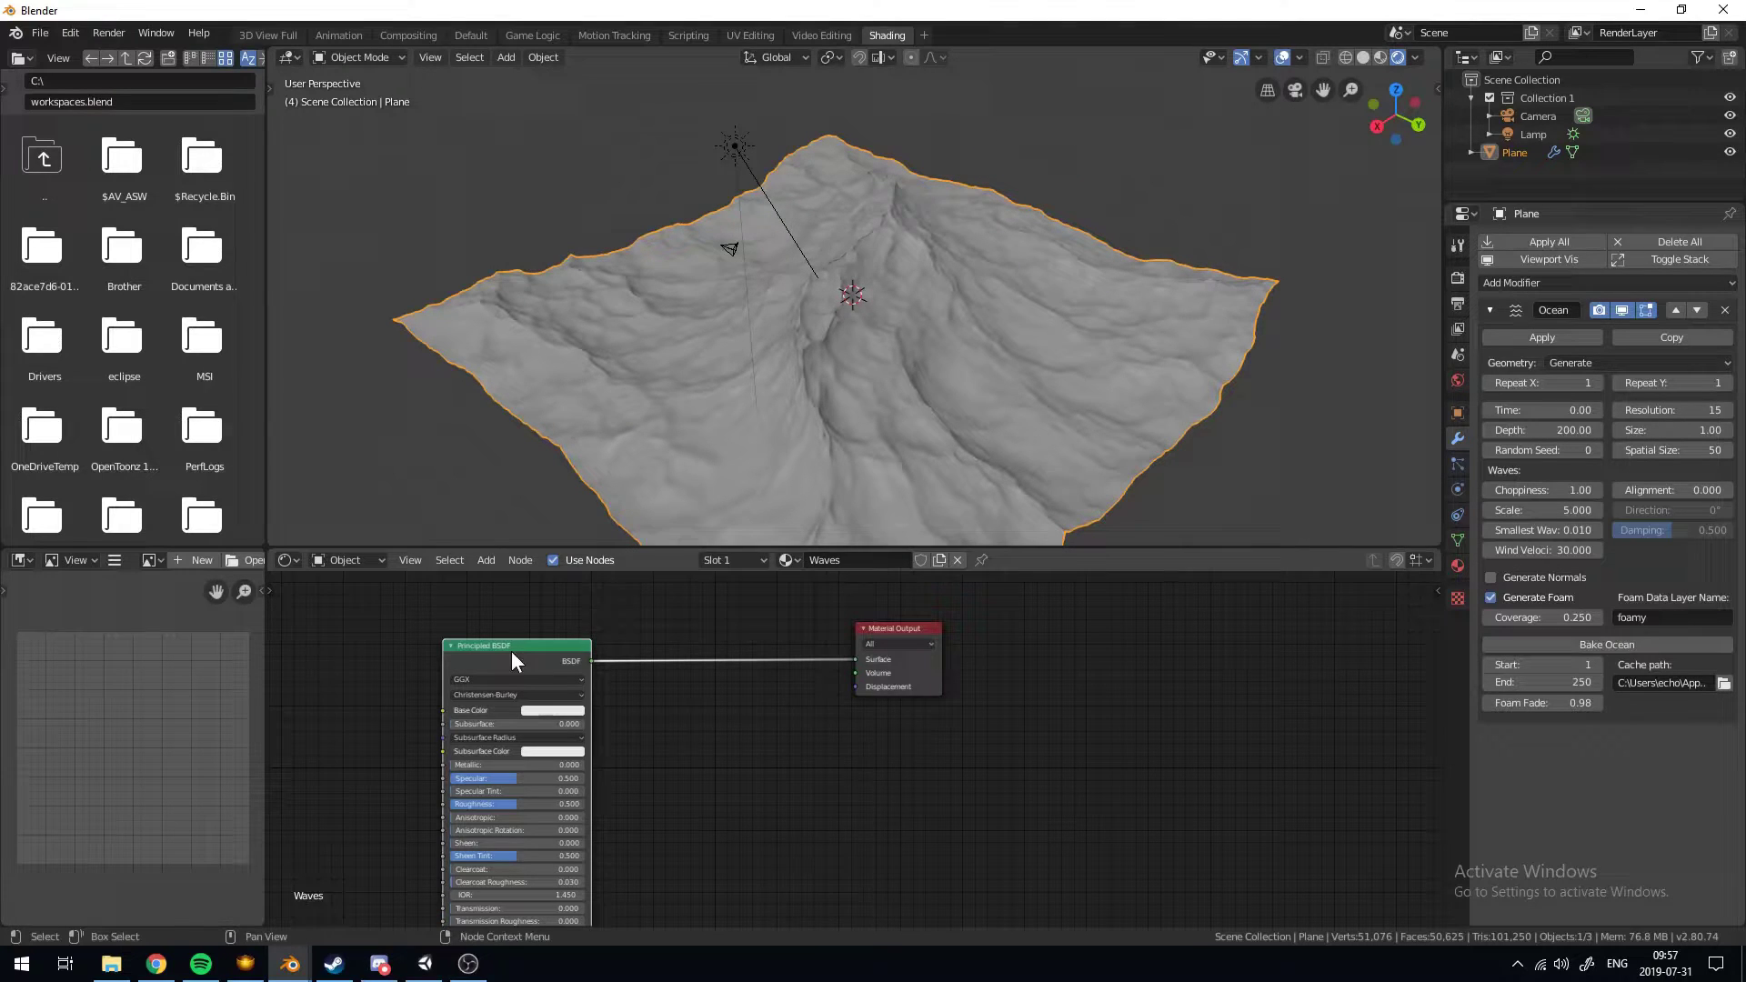
Move the Principled BSDF node closer to the Material Output, leaving room for further input nodes
drag(511, 652, 523, 604)
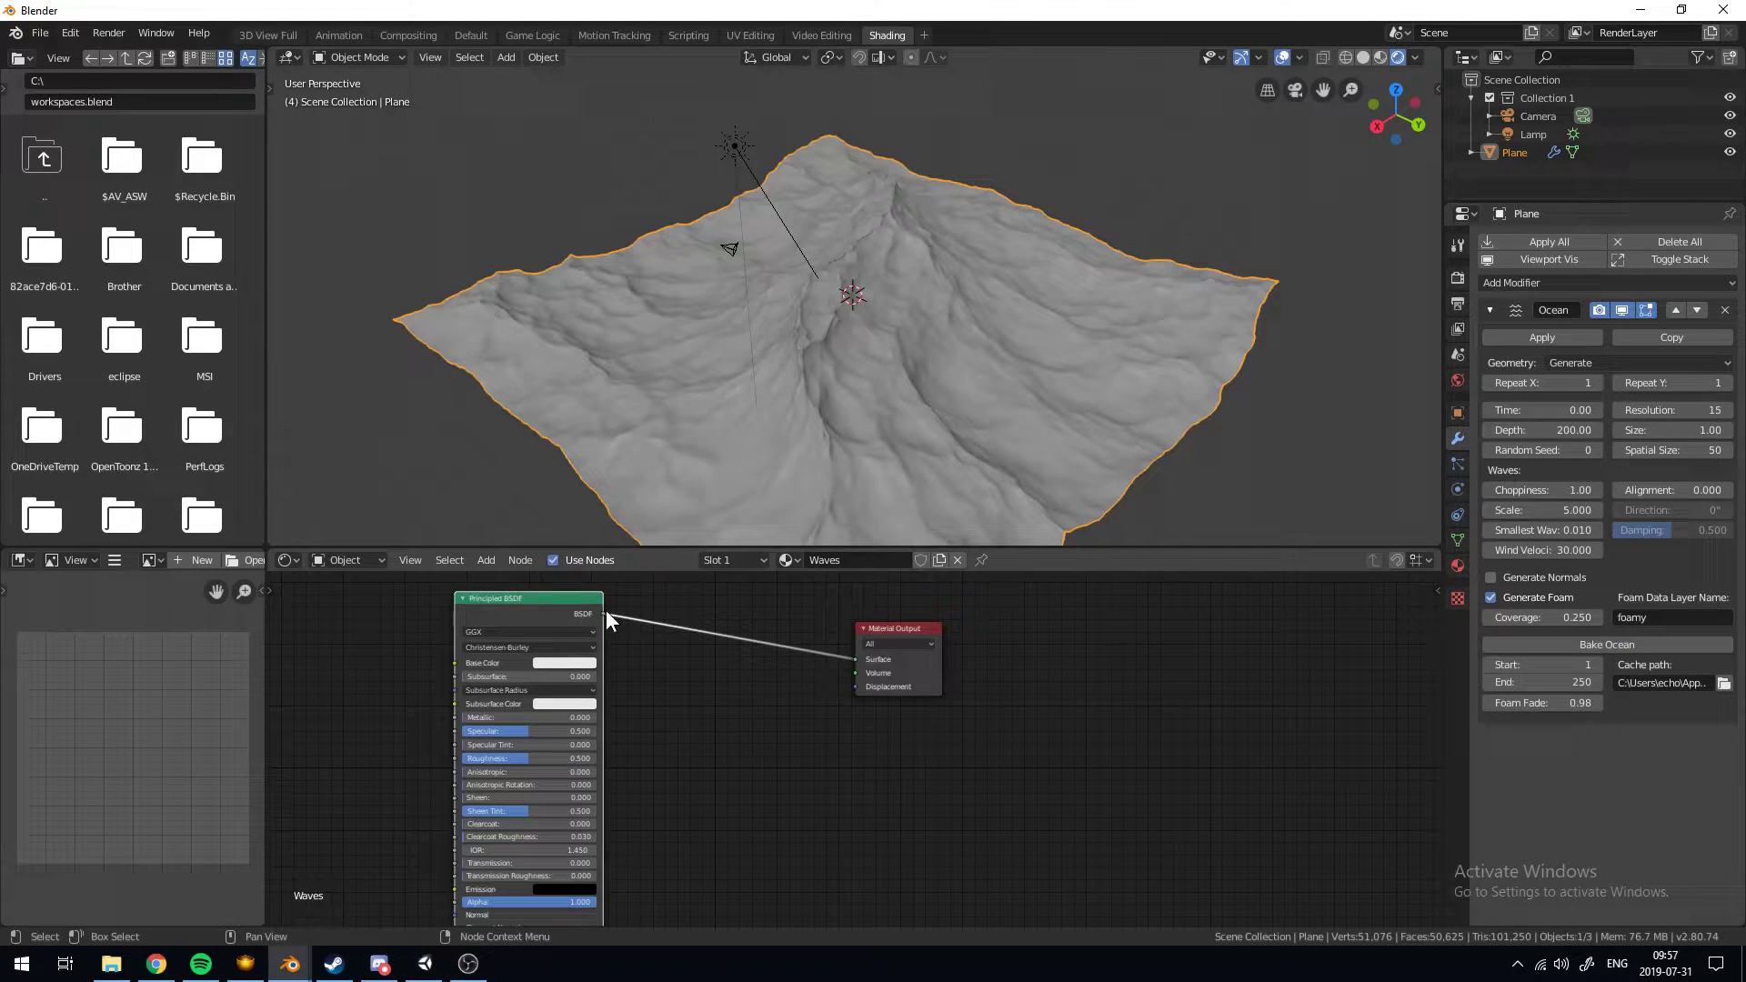
drag(521, 589, 562, 597)
drag(564, 599, 646, 668)
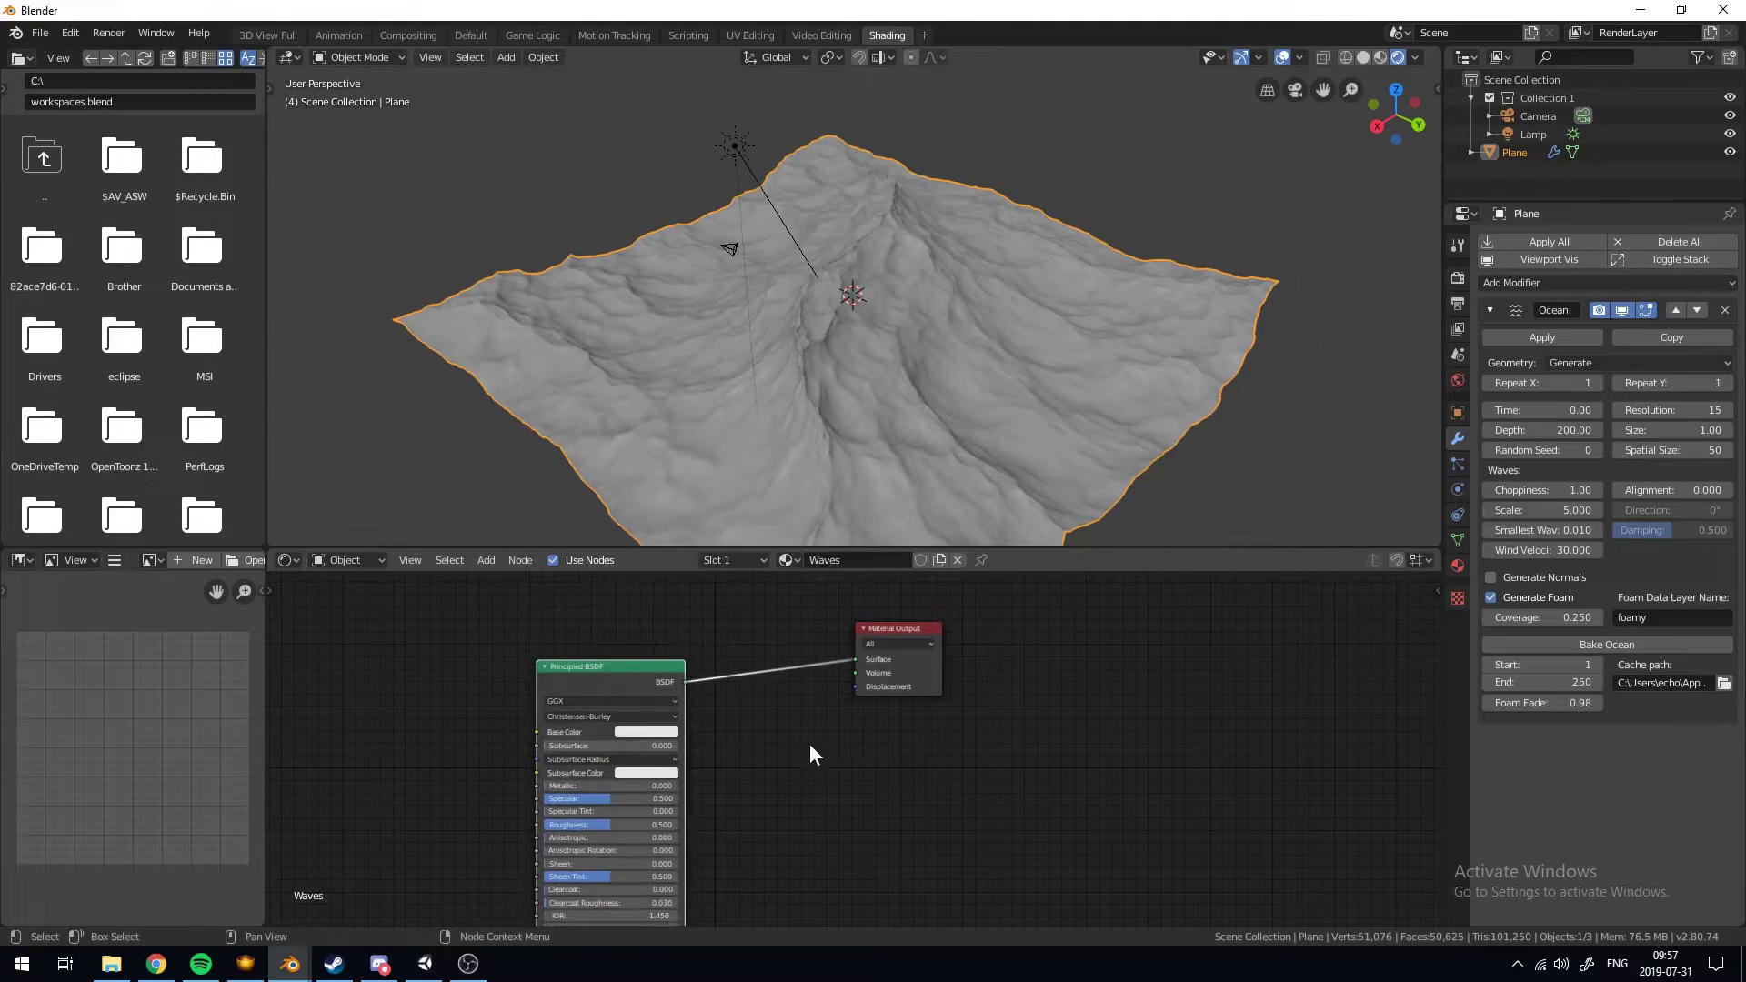
middle_drag(858, 763, 1158, 806)
Add an Attribute node to the Waves material and arrange the Principled BSDF node below it
key(shift+a)
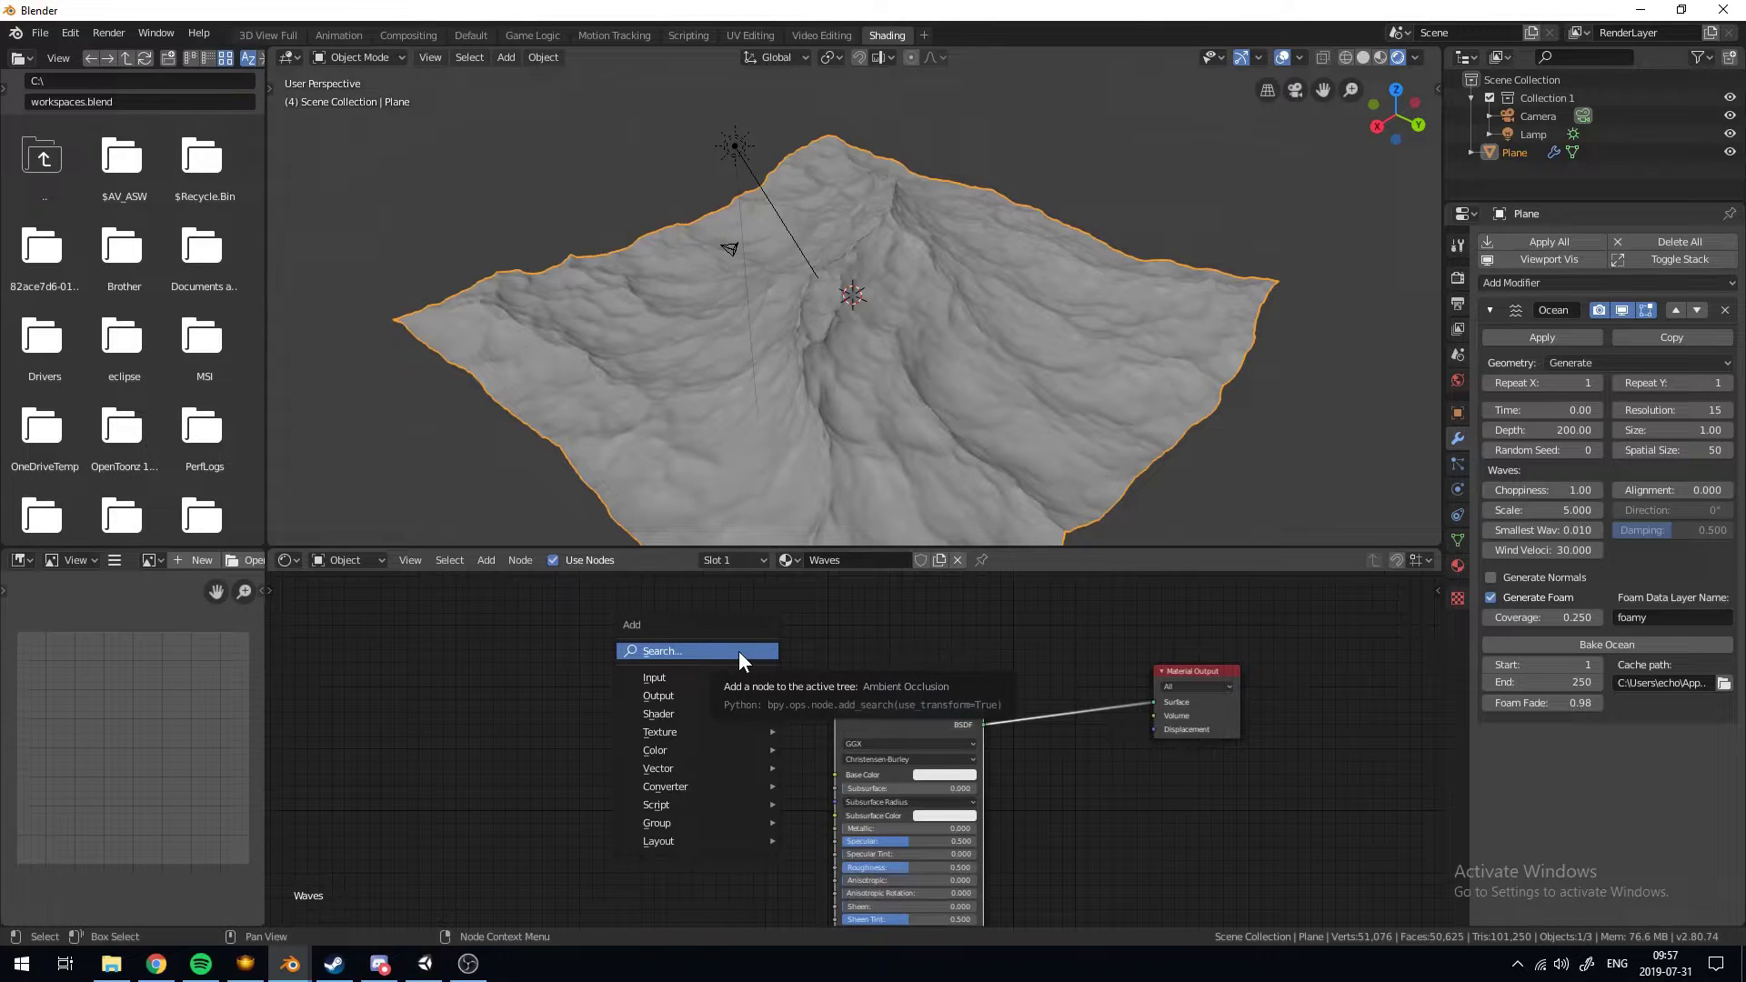
click(738, 651)
text(att)
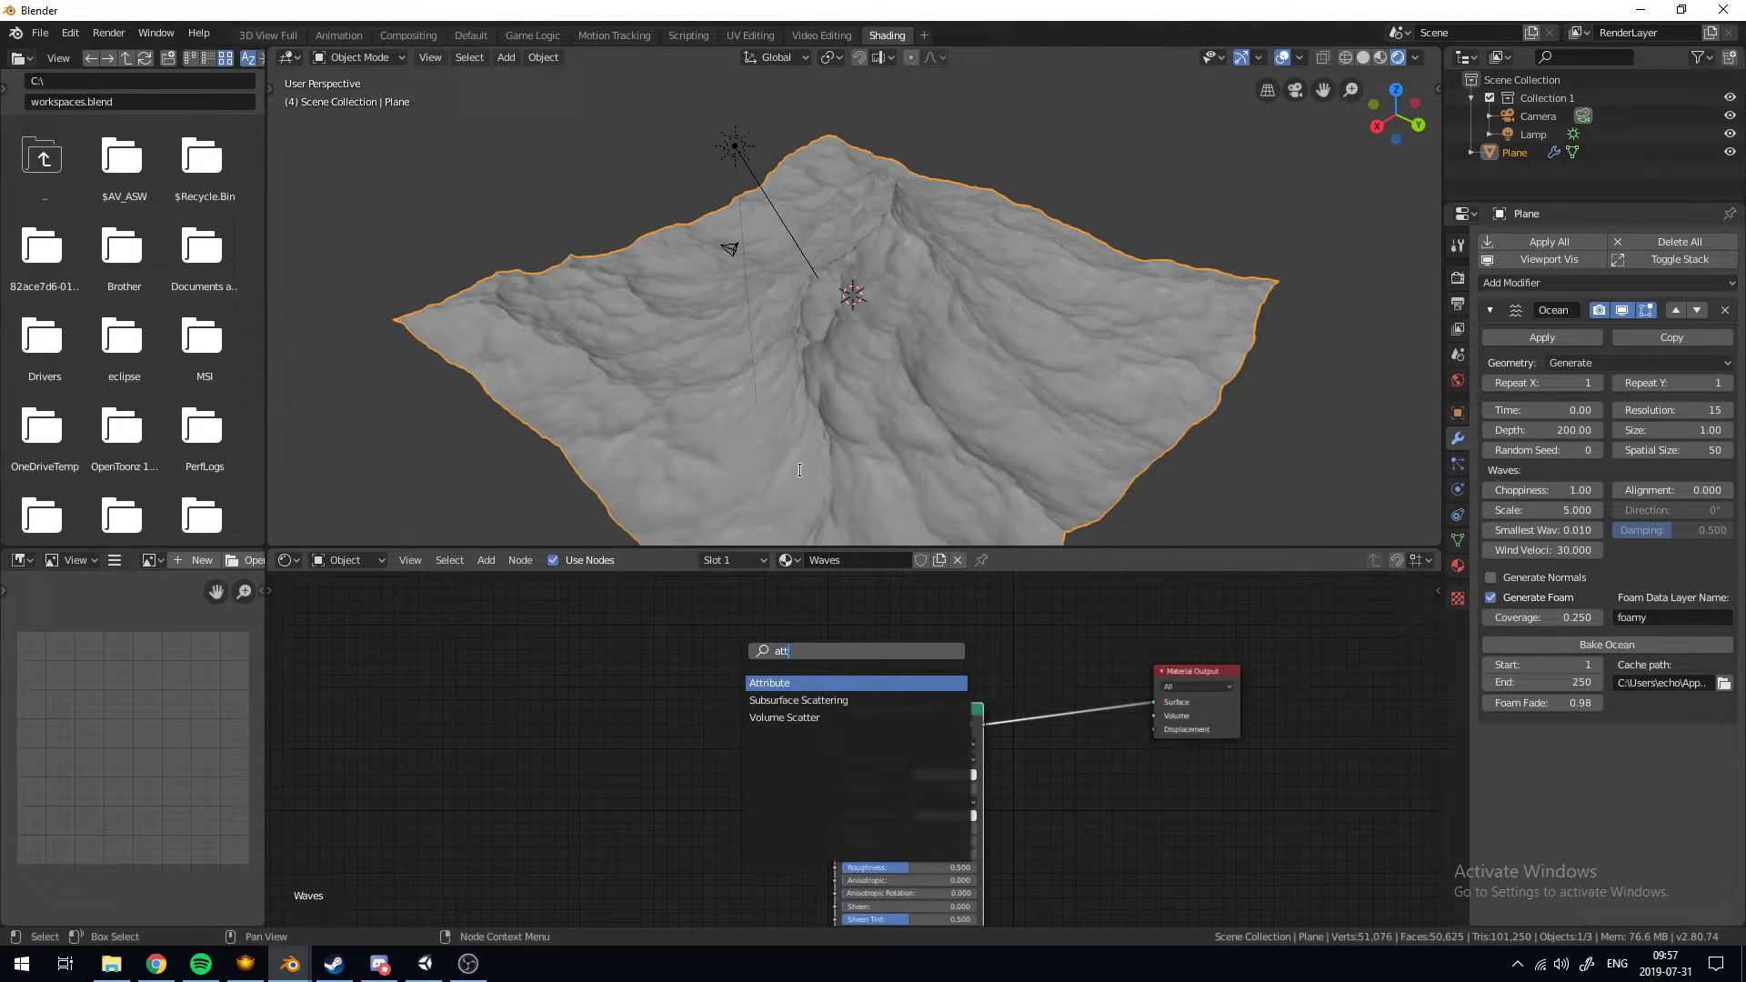
key(Return)
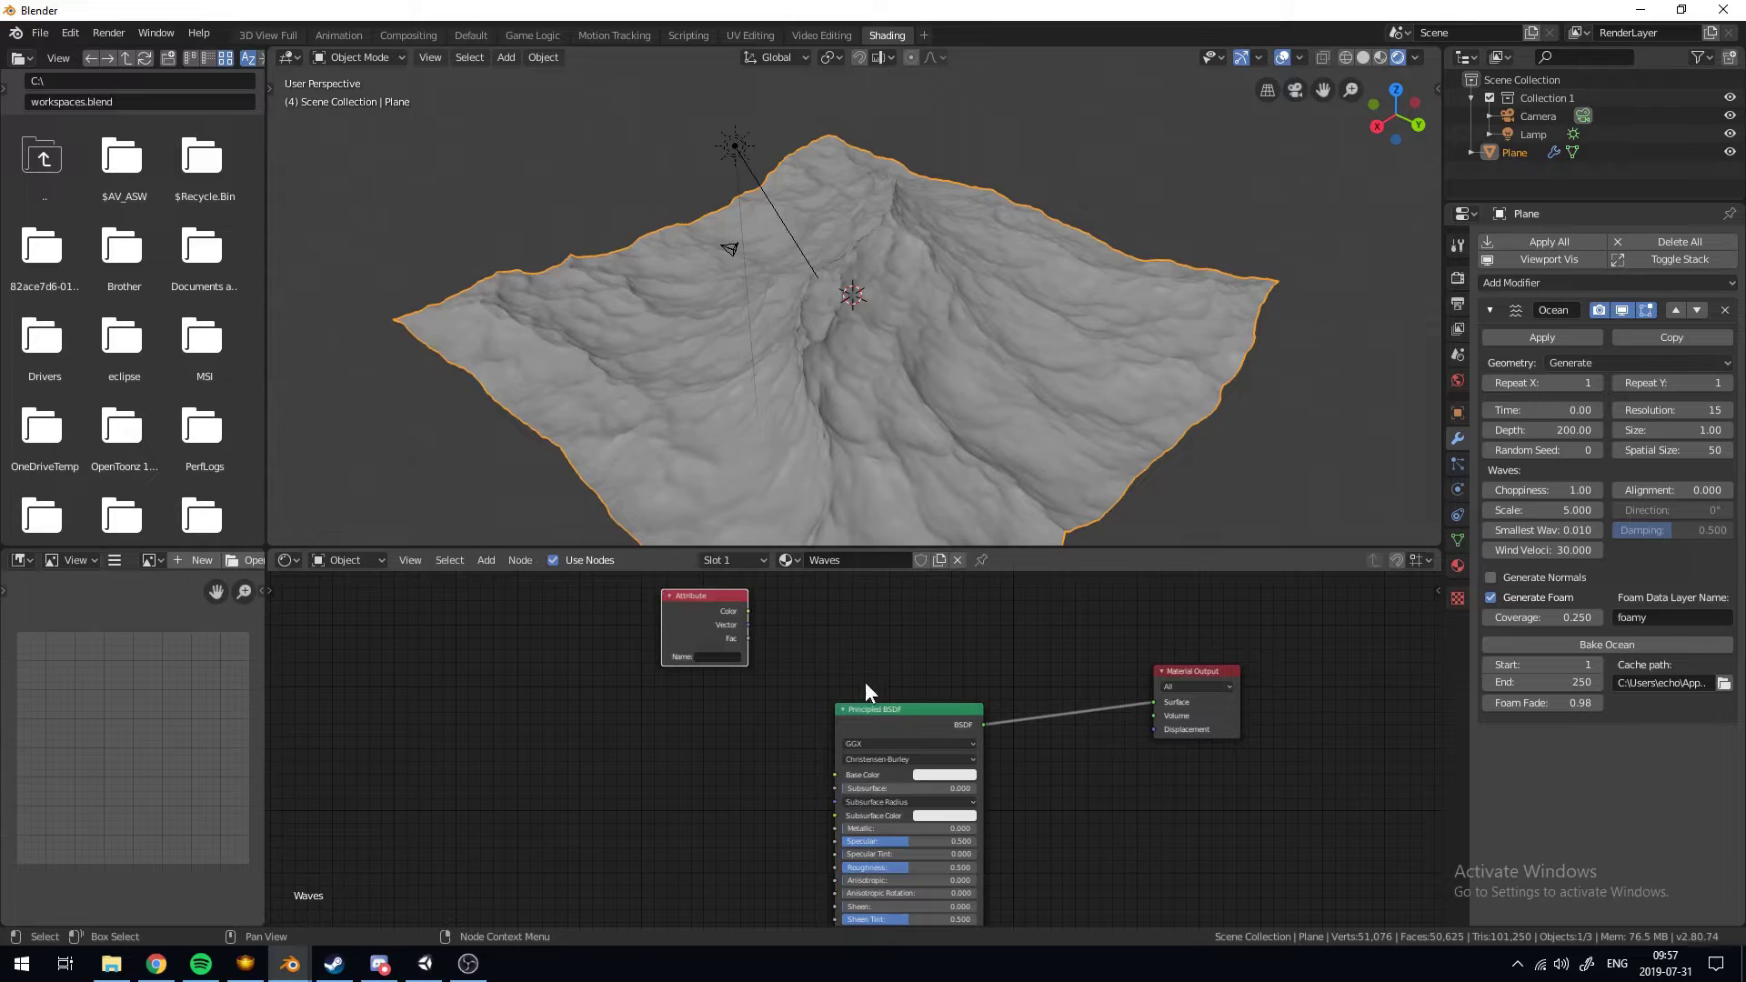
drag(873, 711, 792, 686)
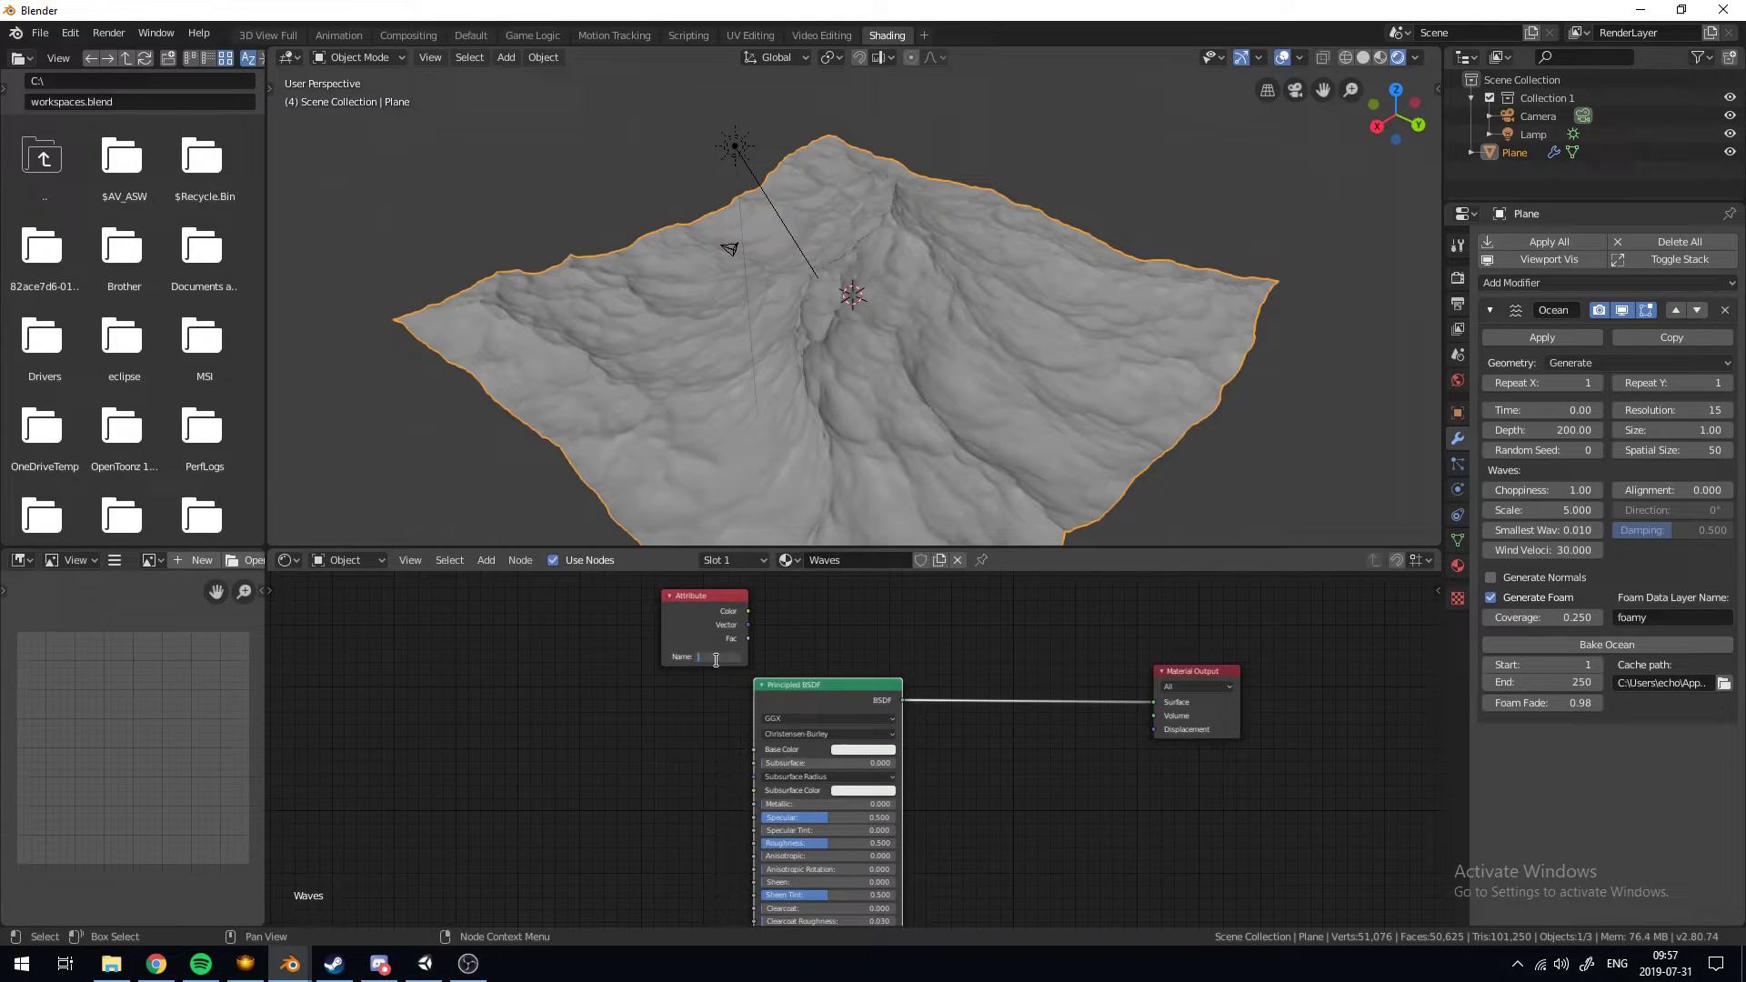
Set the Attribute node's name to foamy, matching the Ocean modifier's foam data layer
click(1673, 624)
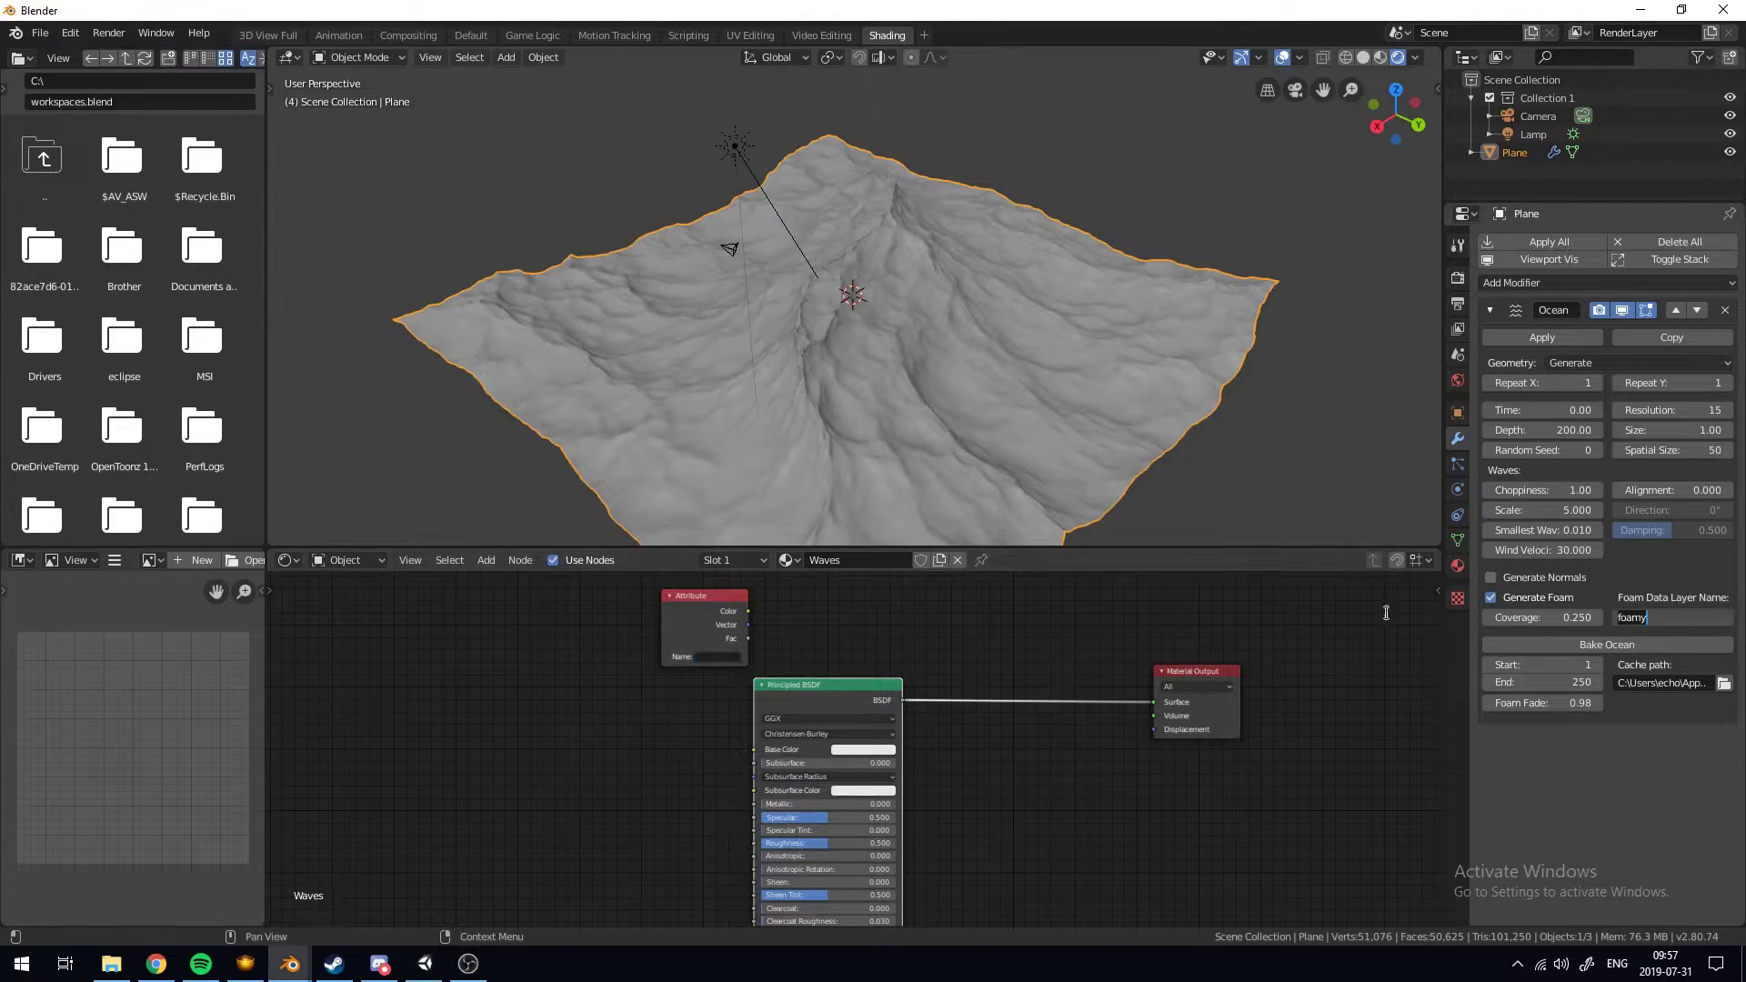
click(735, 656)
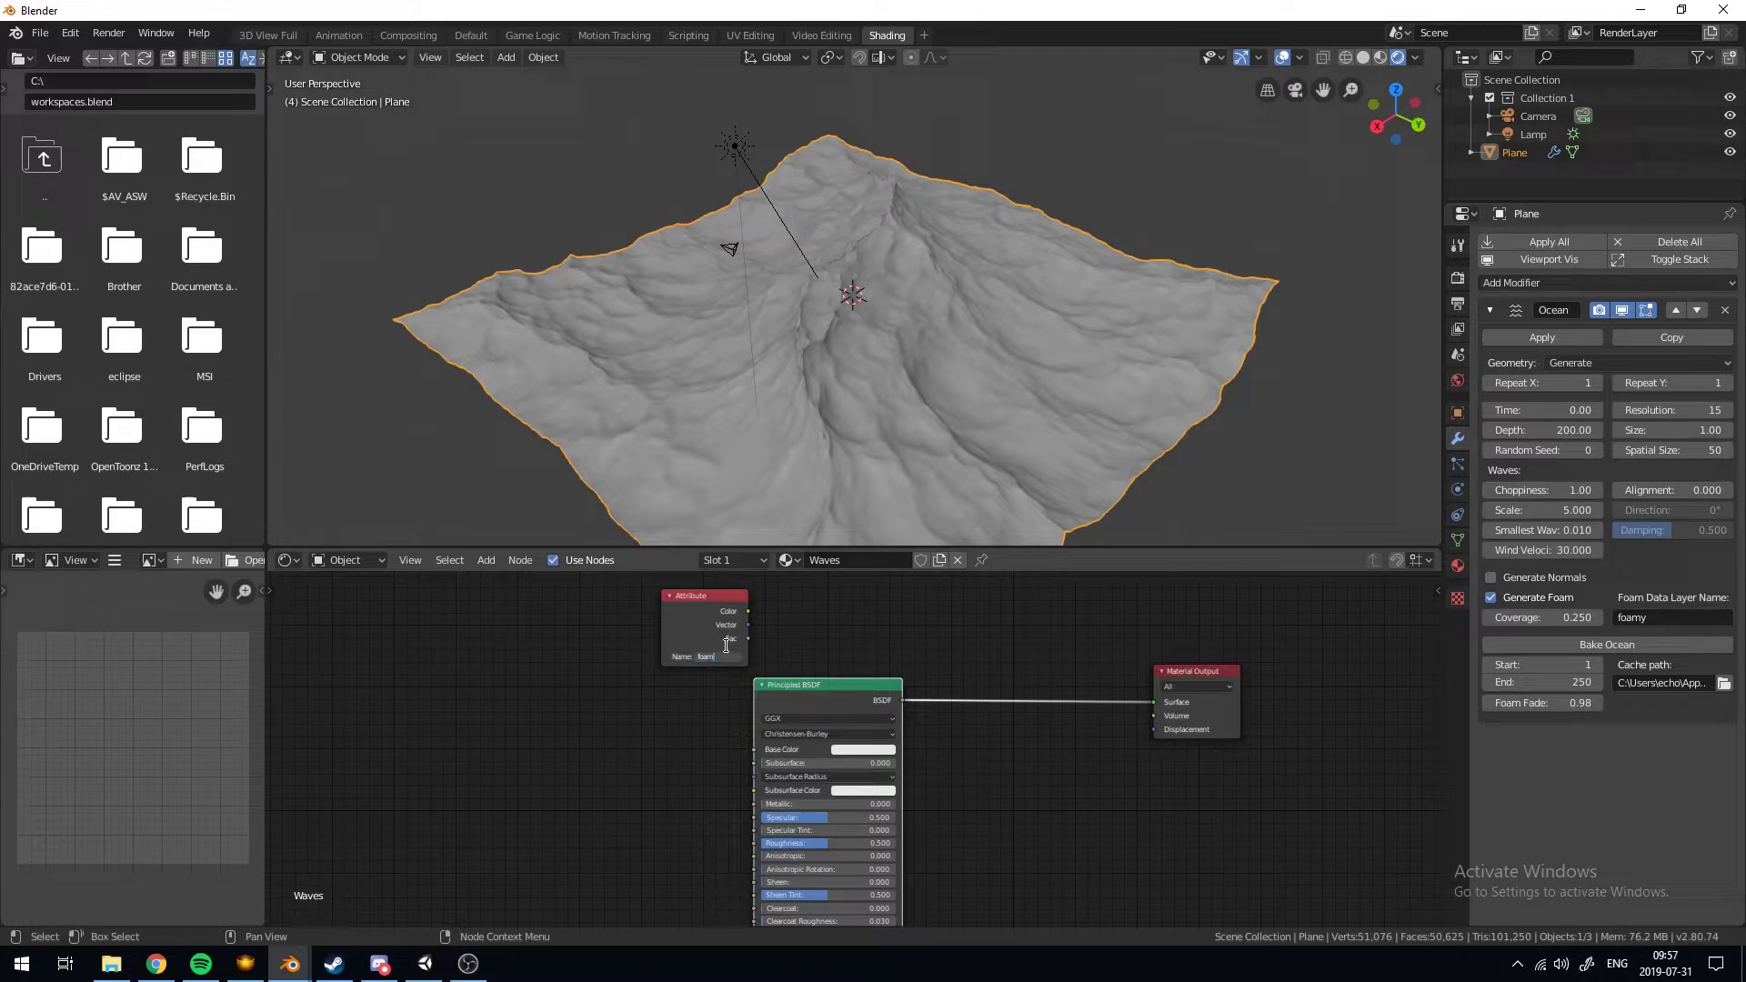
key(shift+a)
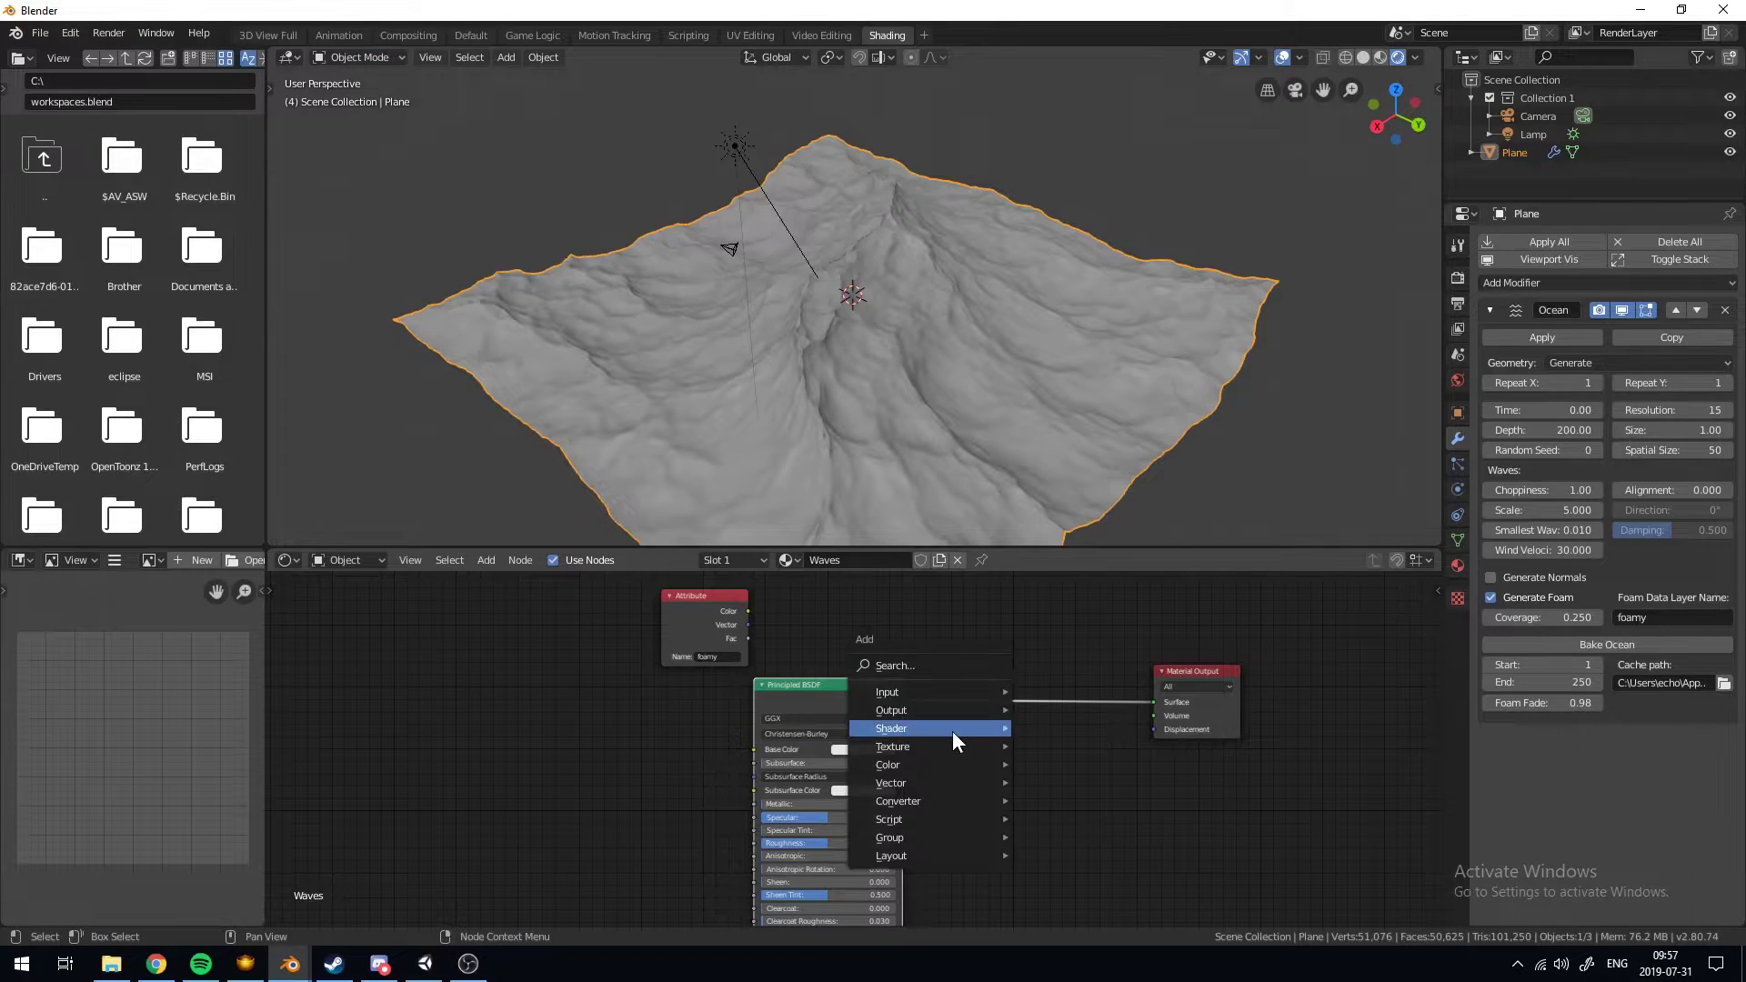
click(1490, 598)
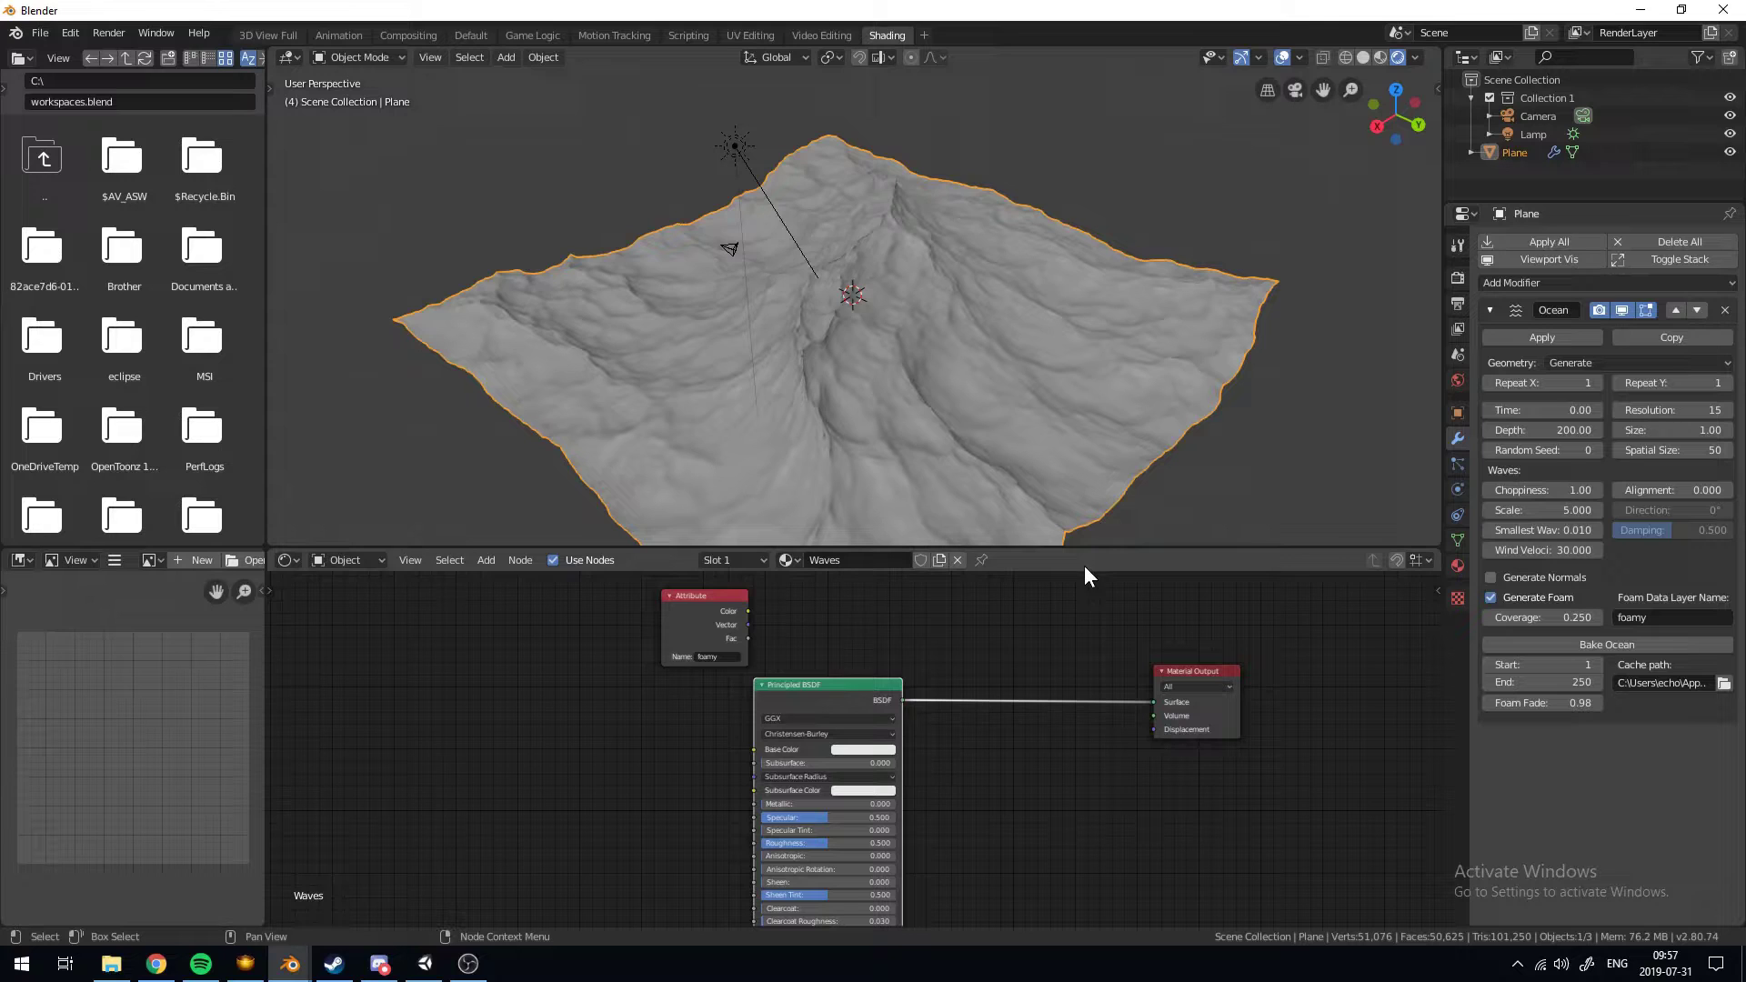
Duplicate the Principled BSDF node and place the copy beside the original
key(shift+a)
drag(853, 695, 703, 743)
key(shift+d)
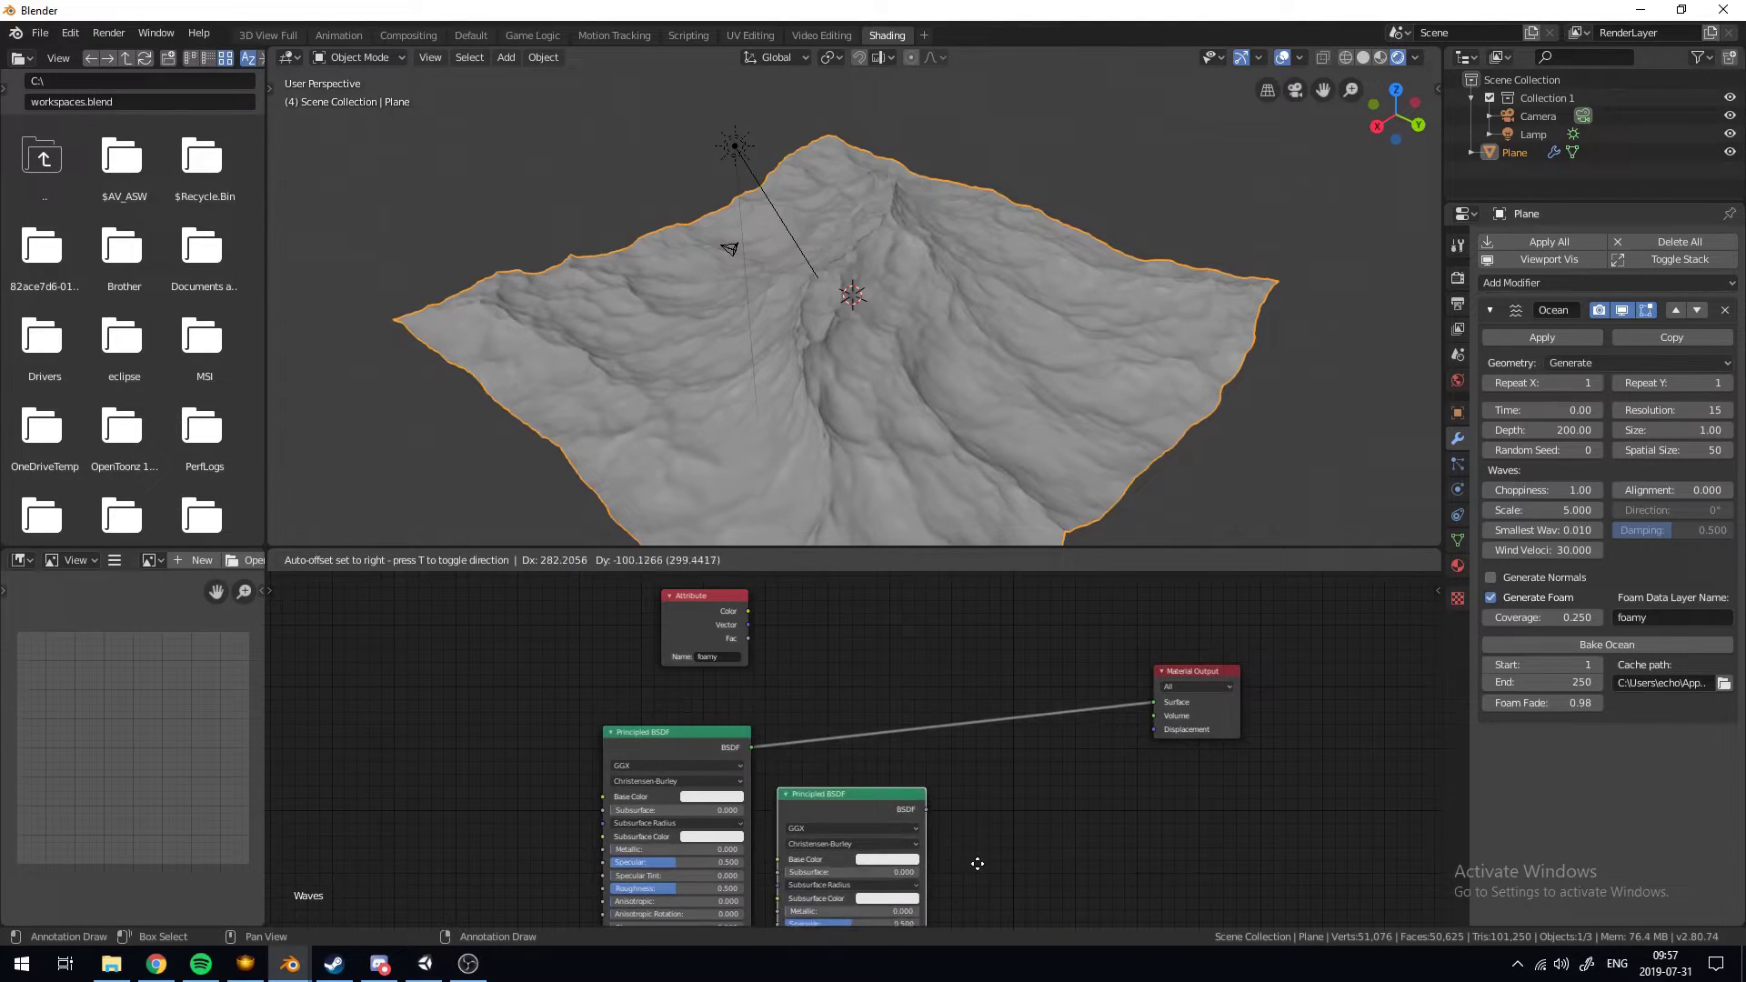
click(973, 855)
key(shift+a)
mouse_move(1013, 800)
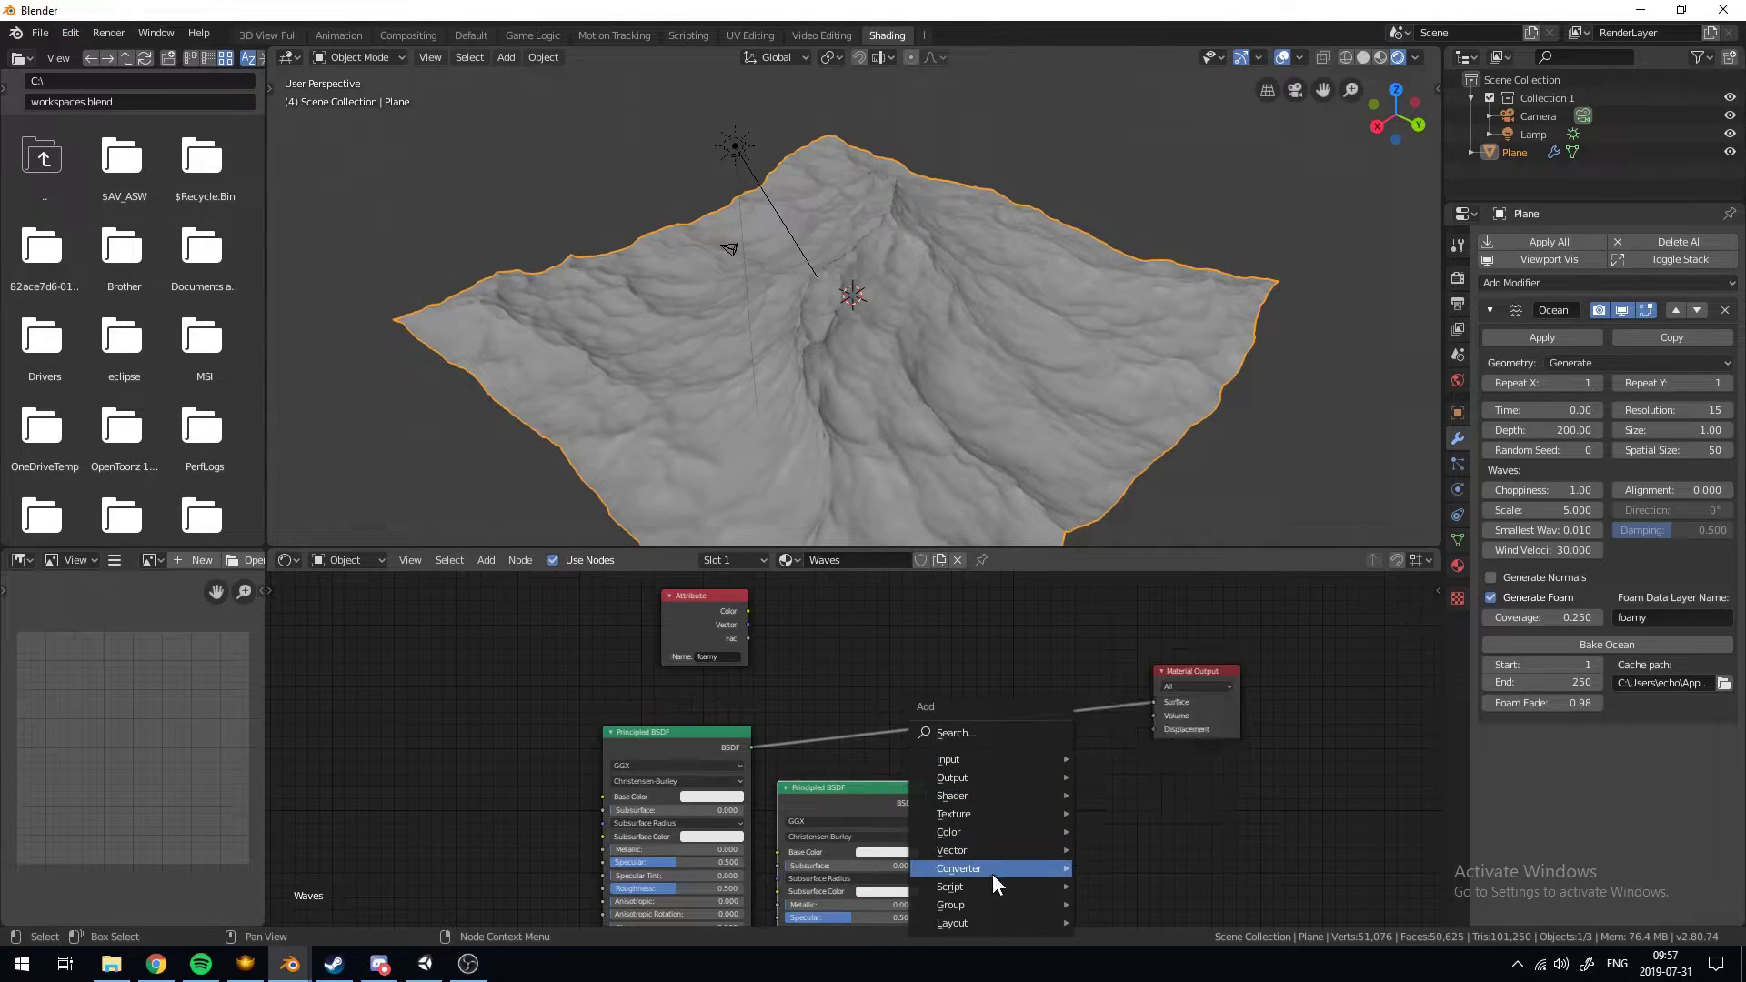
mouse_move(994, 875)
key(Escape)
key(shift+a)
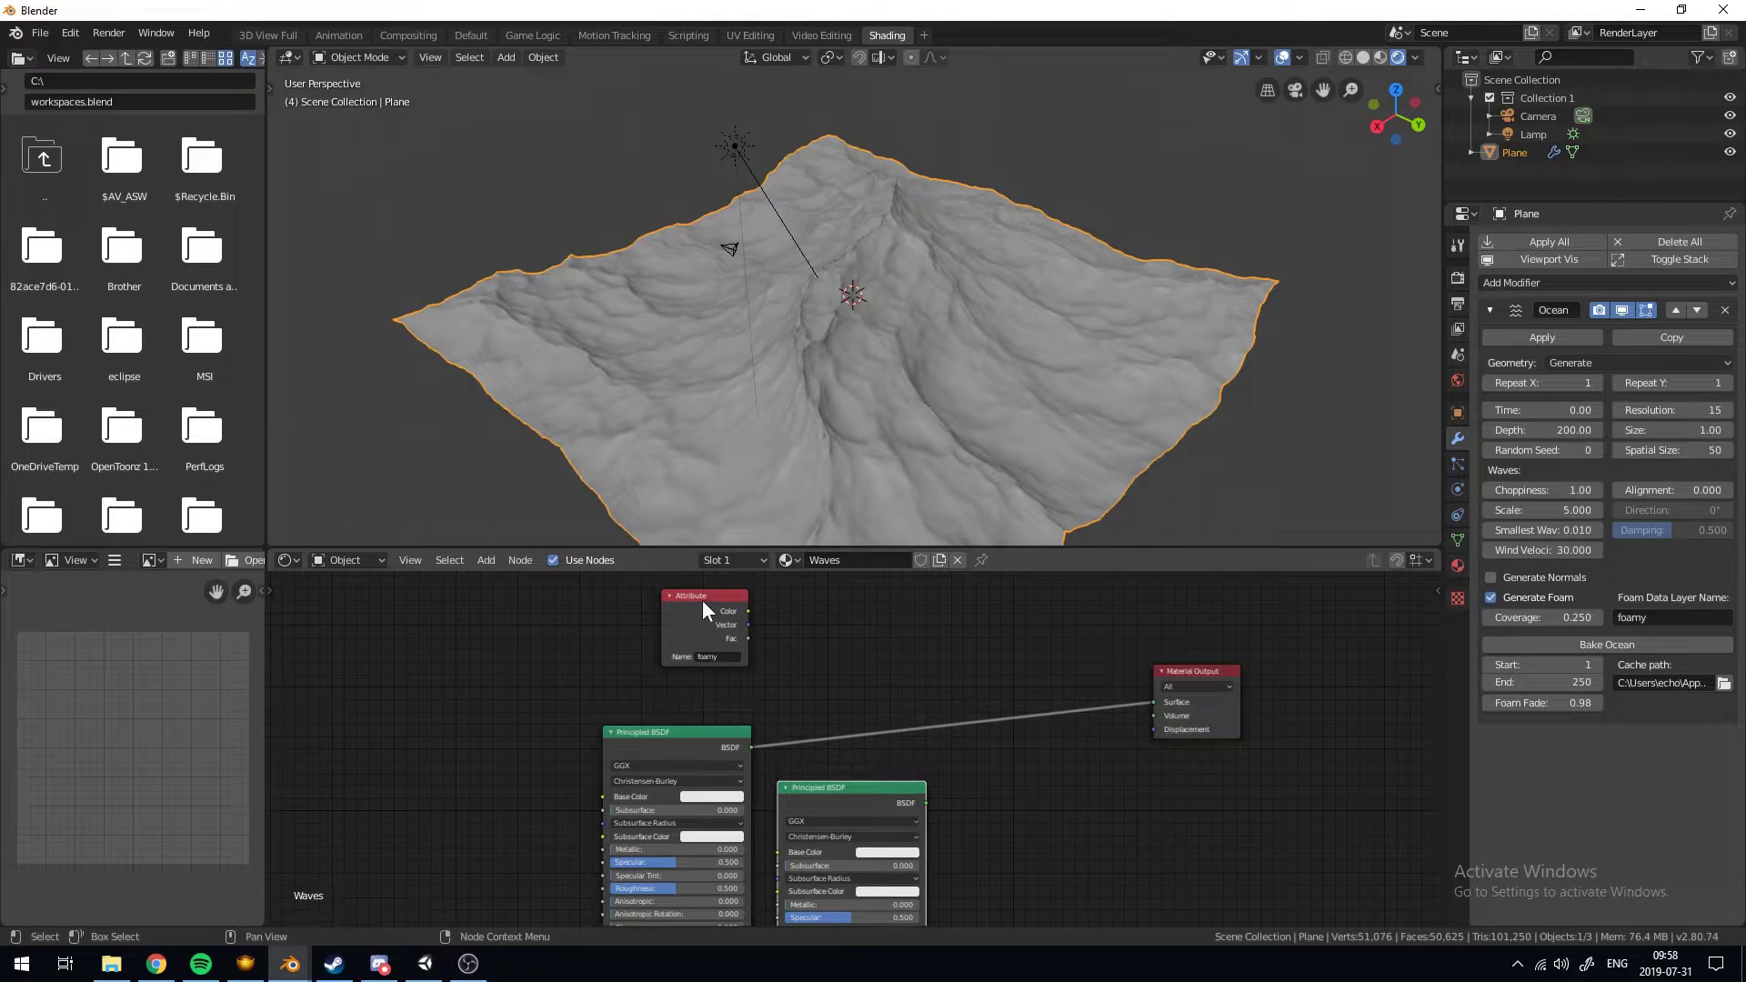
Insert a Mix Shader before the Material Output, with the Attribute color as its factor and the duplicate Principled BSDF as its second shader
key(shift+a)
mouse_move(1144, 830)
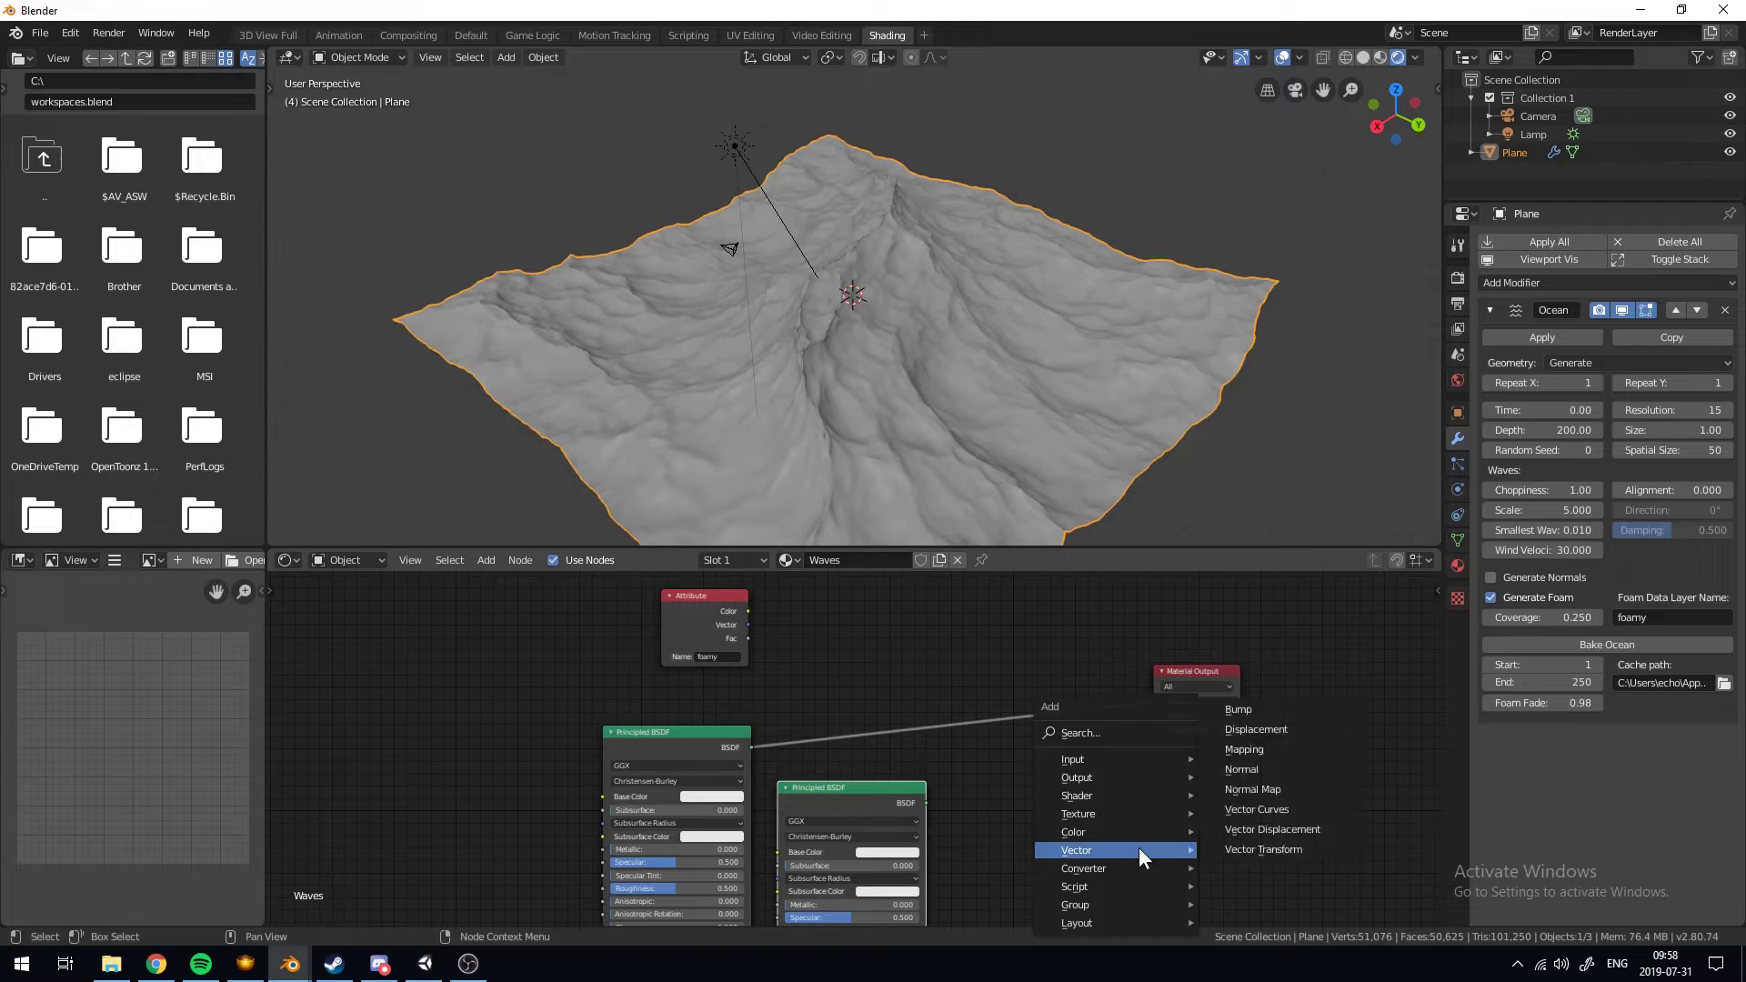
mouse_move(1147, 791)
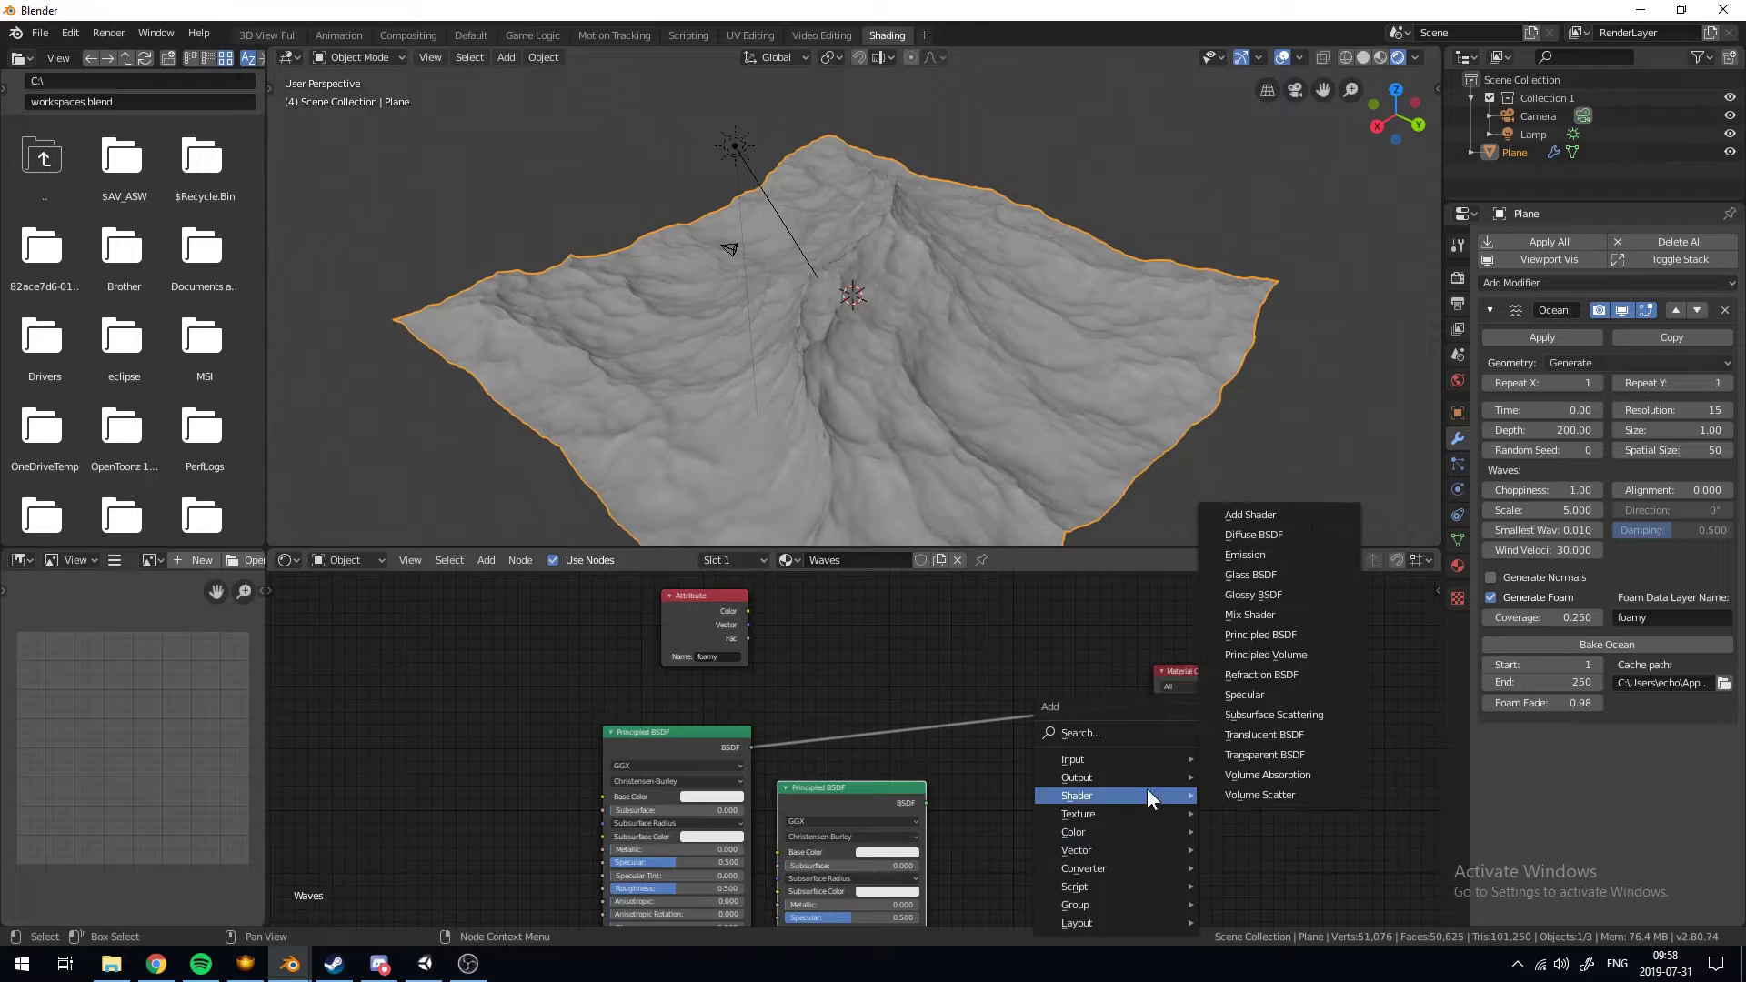
click(1262, 614)
click(1002, 667)
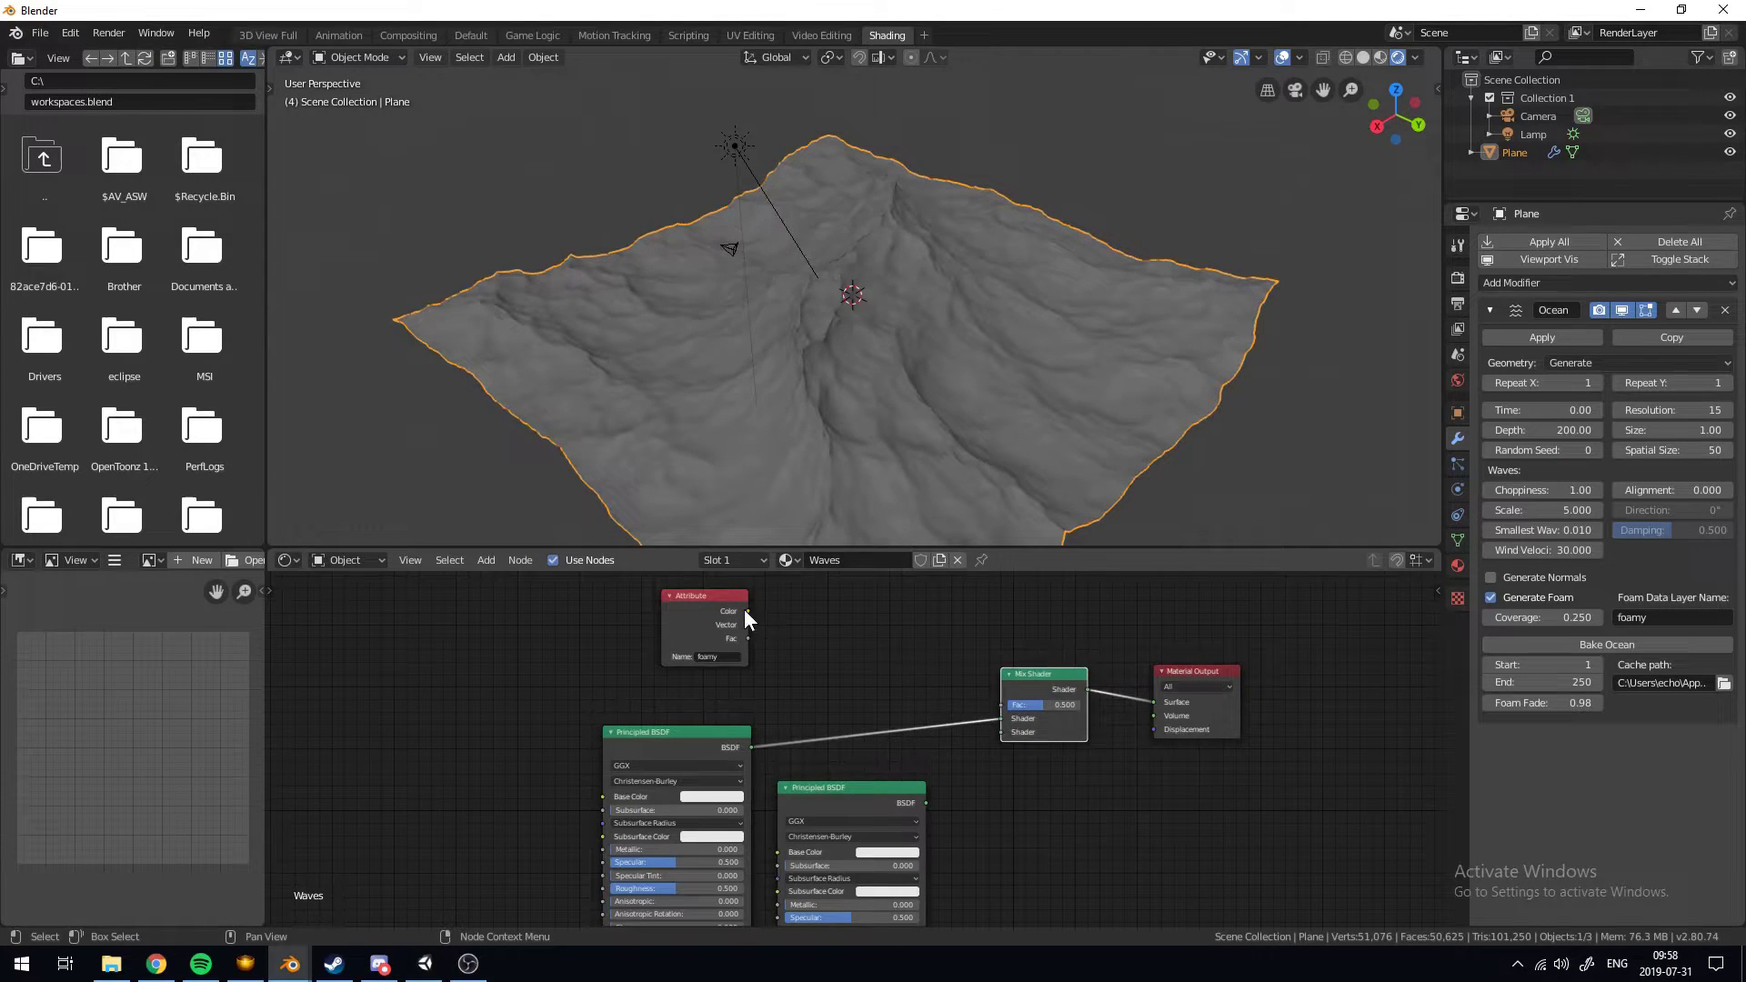
drag(744, 614, 991, 704)
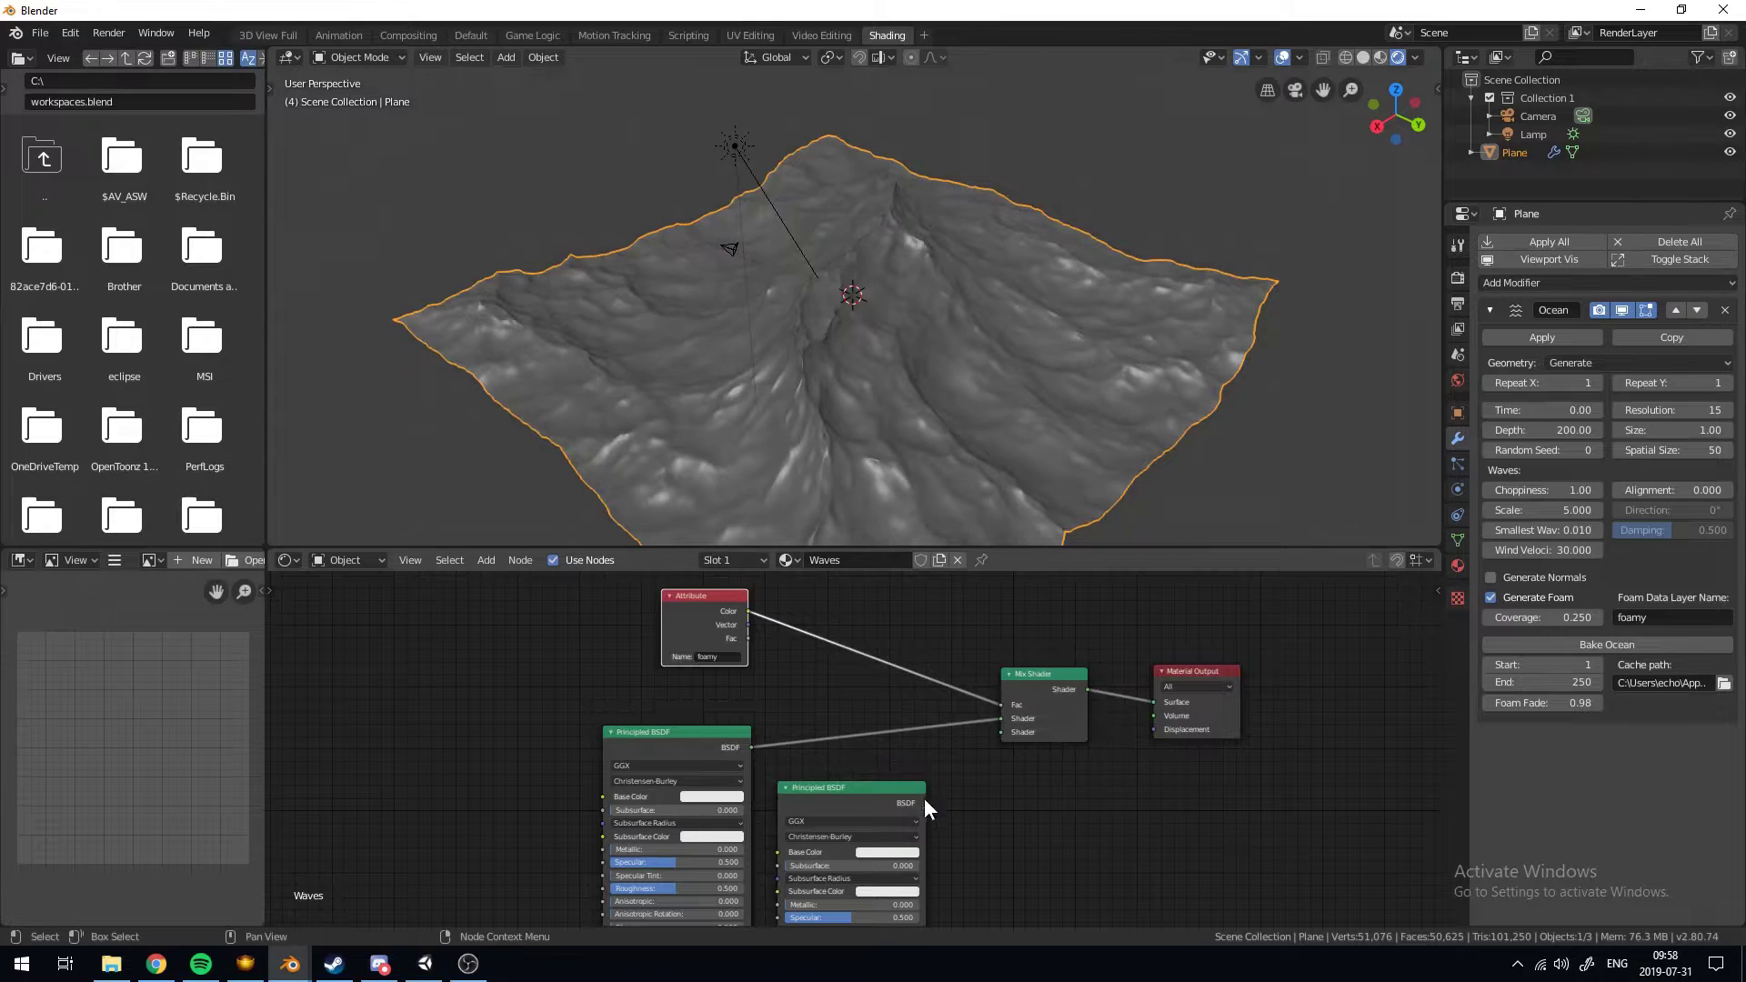
drag(925, 802, 1004, 731)
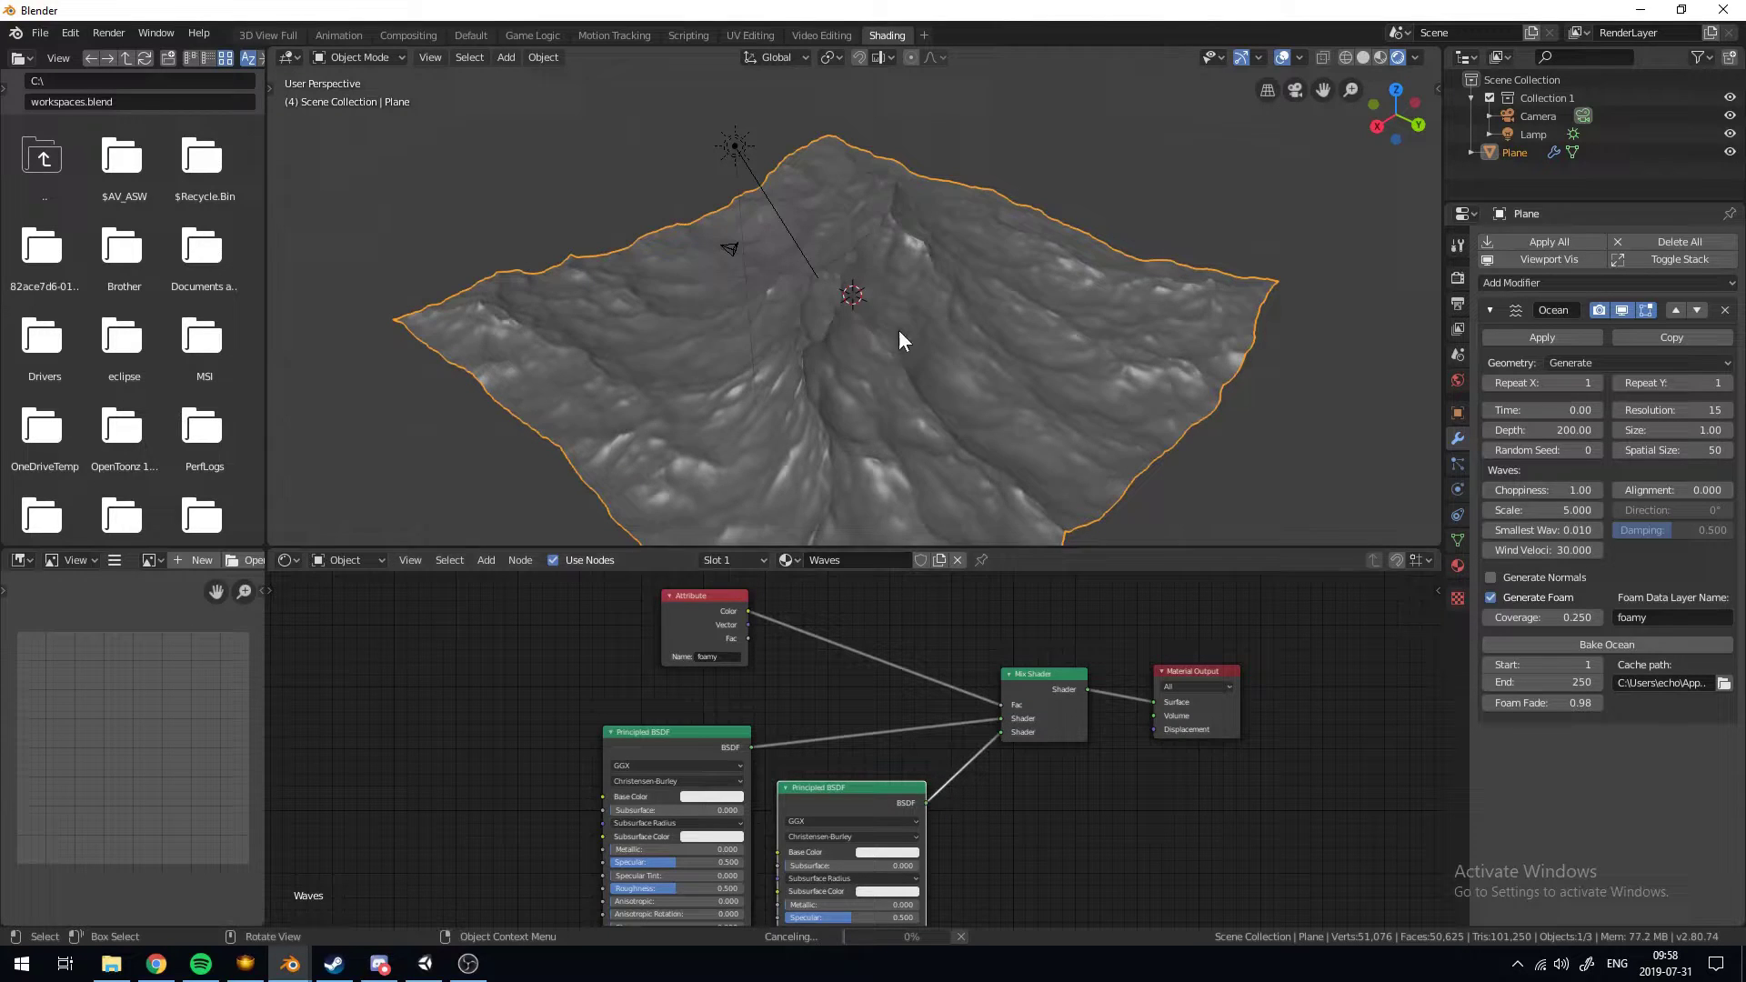
Set the base color of the original Principled BSDF to a bright blue
click(711, 796)
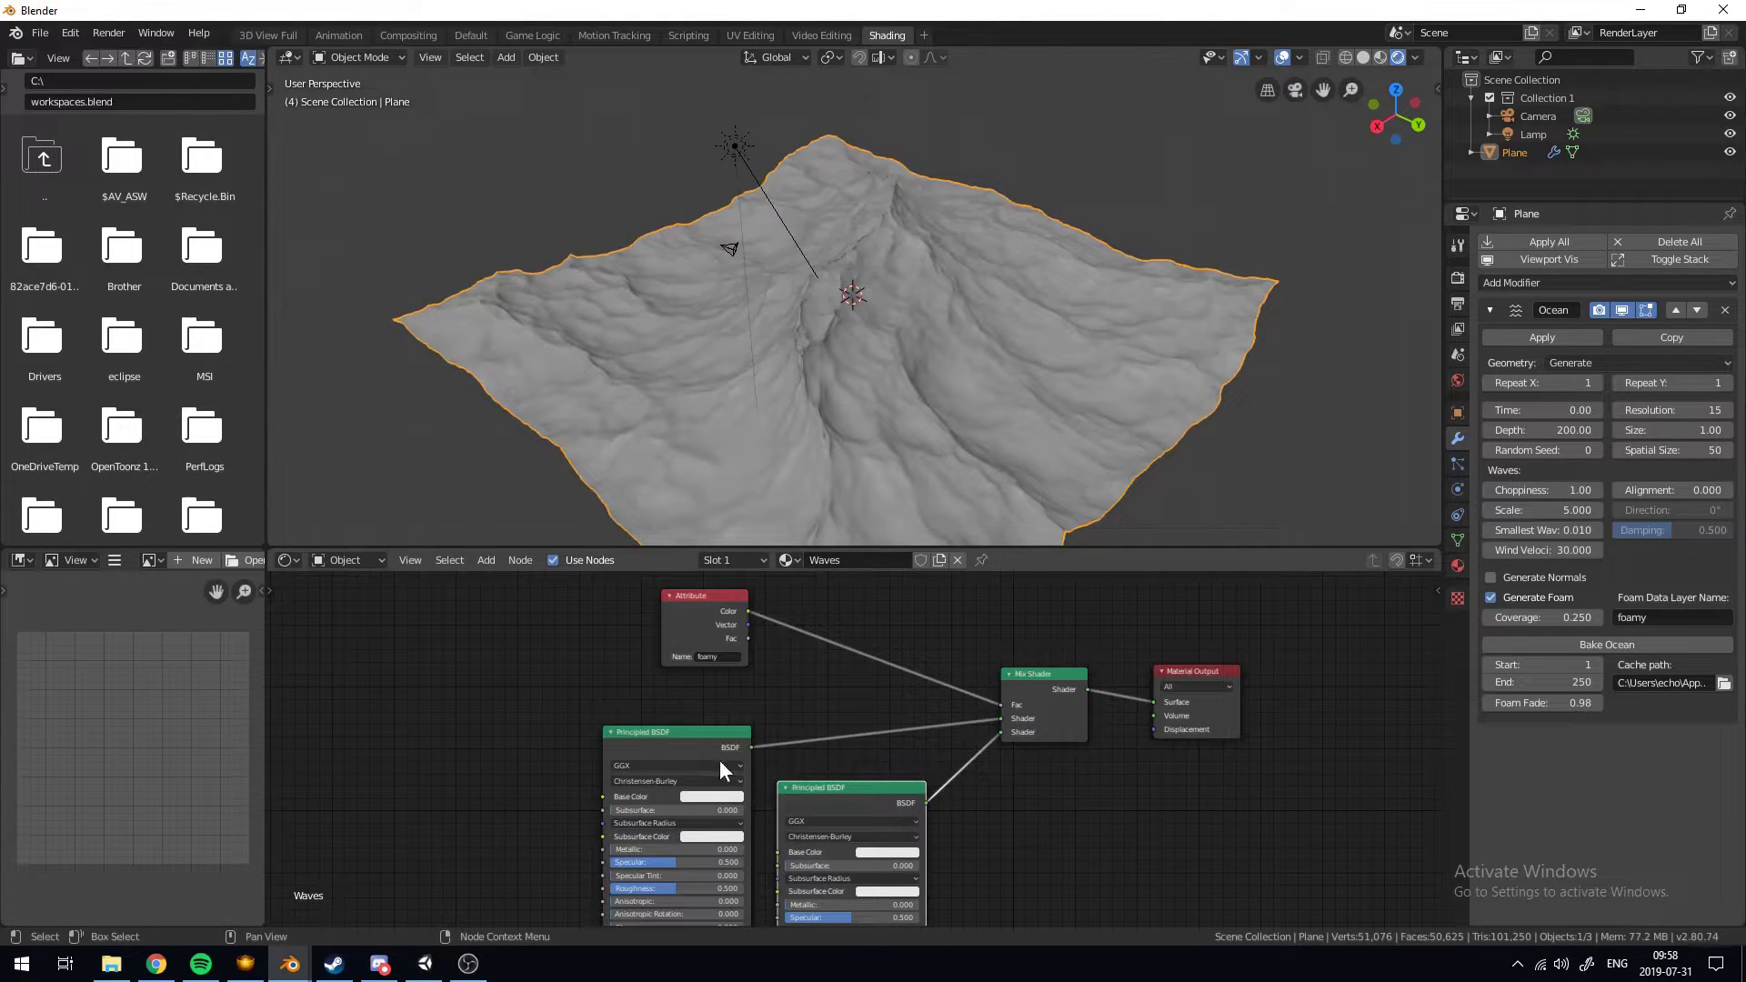
click(710, 796)
drag(787, 692, 787, 707)
mouse_move(705, 748)
mouse_down()
mouse_move(742, 706)
mouse_move(754, 718)
mouse_move(692, 760)
mouse_up()
scroll(766, 236, up, 4)
middle_drag(765, 236, 903, 259)
scroll(903, 259, down, 5)
click(712, 810)
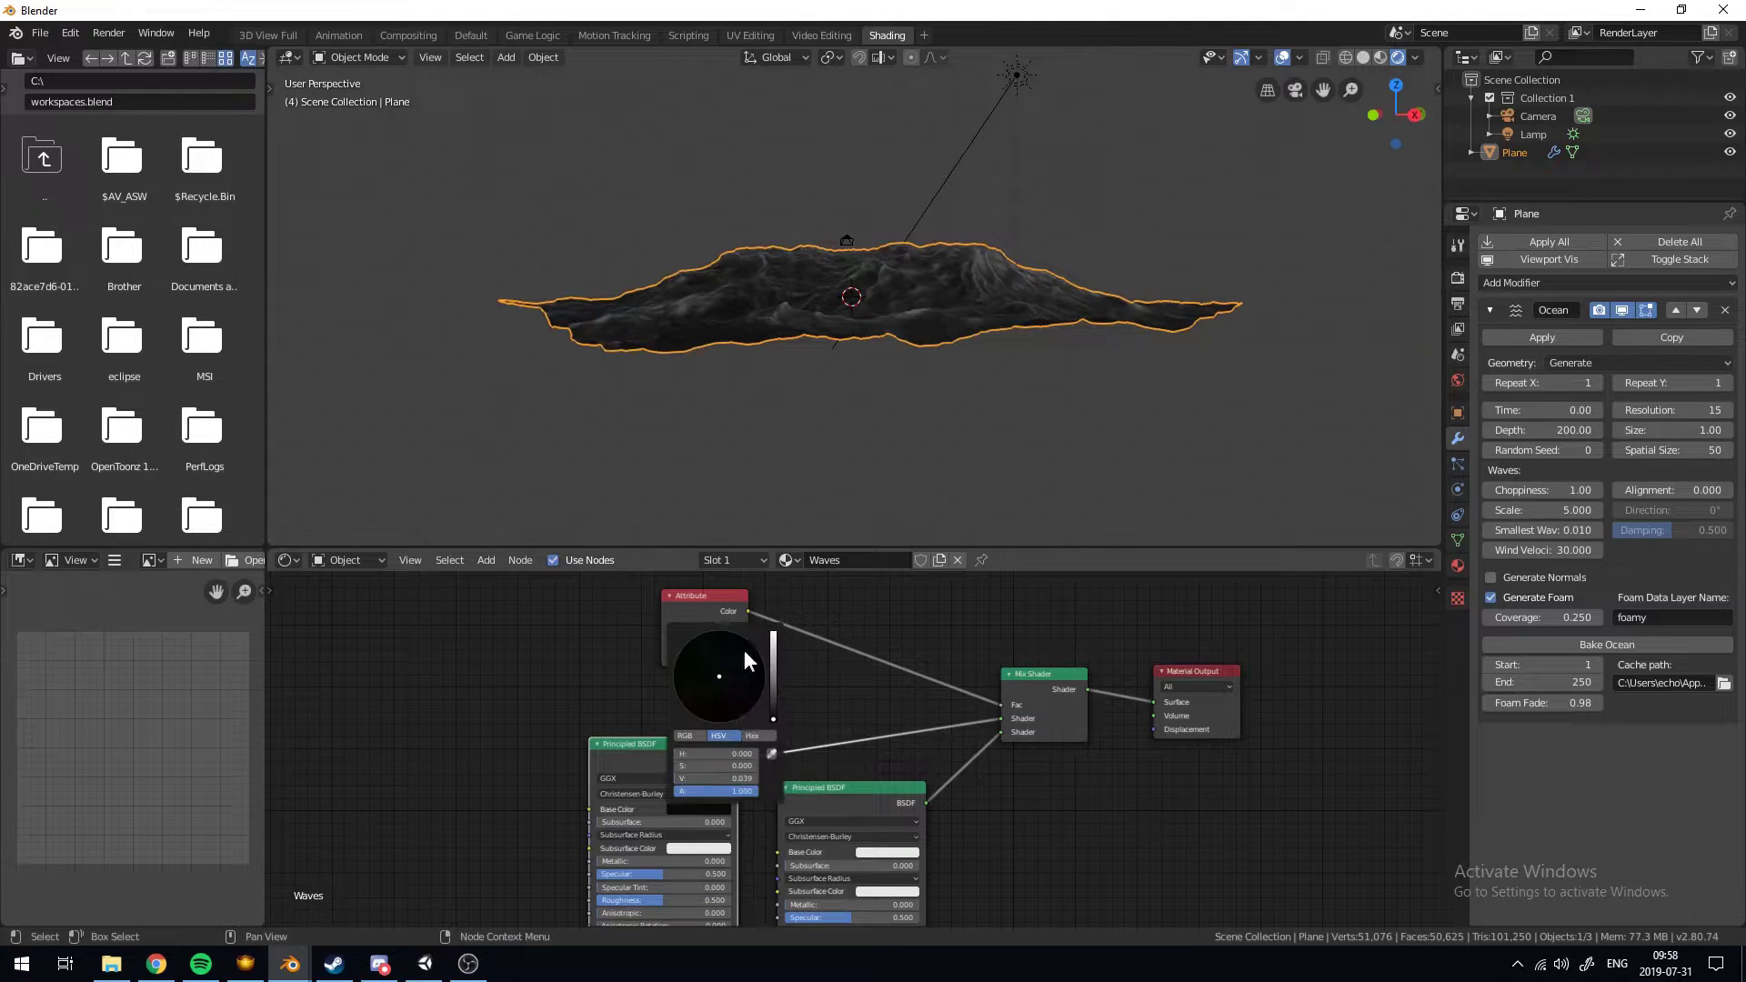
drag(774, 661, 740, 636)
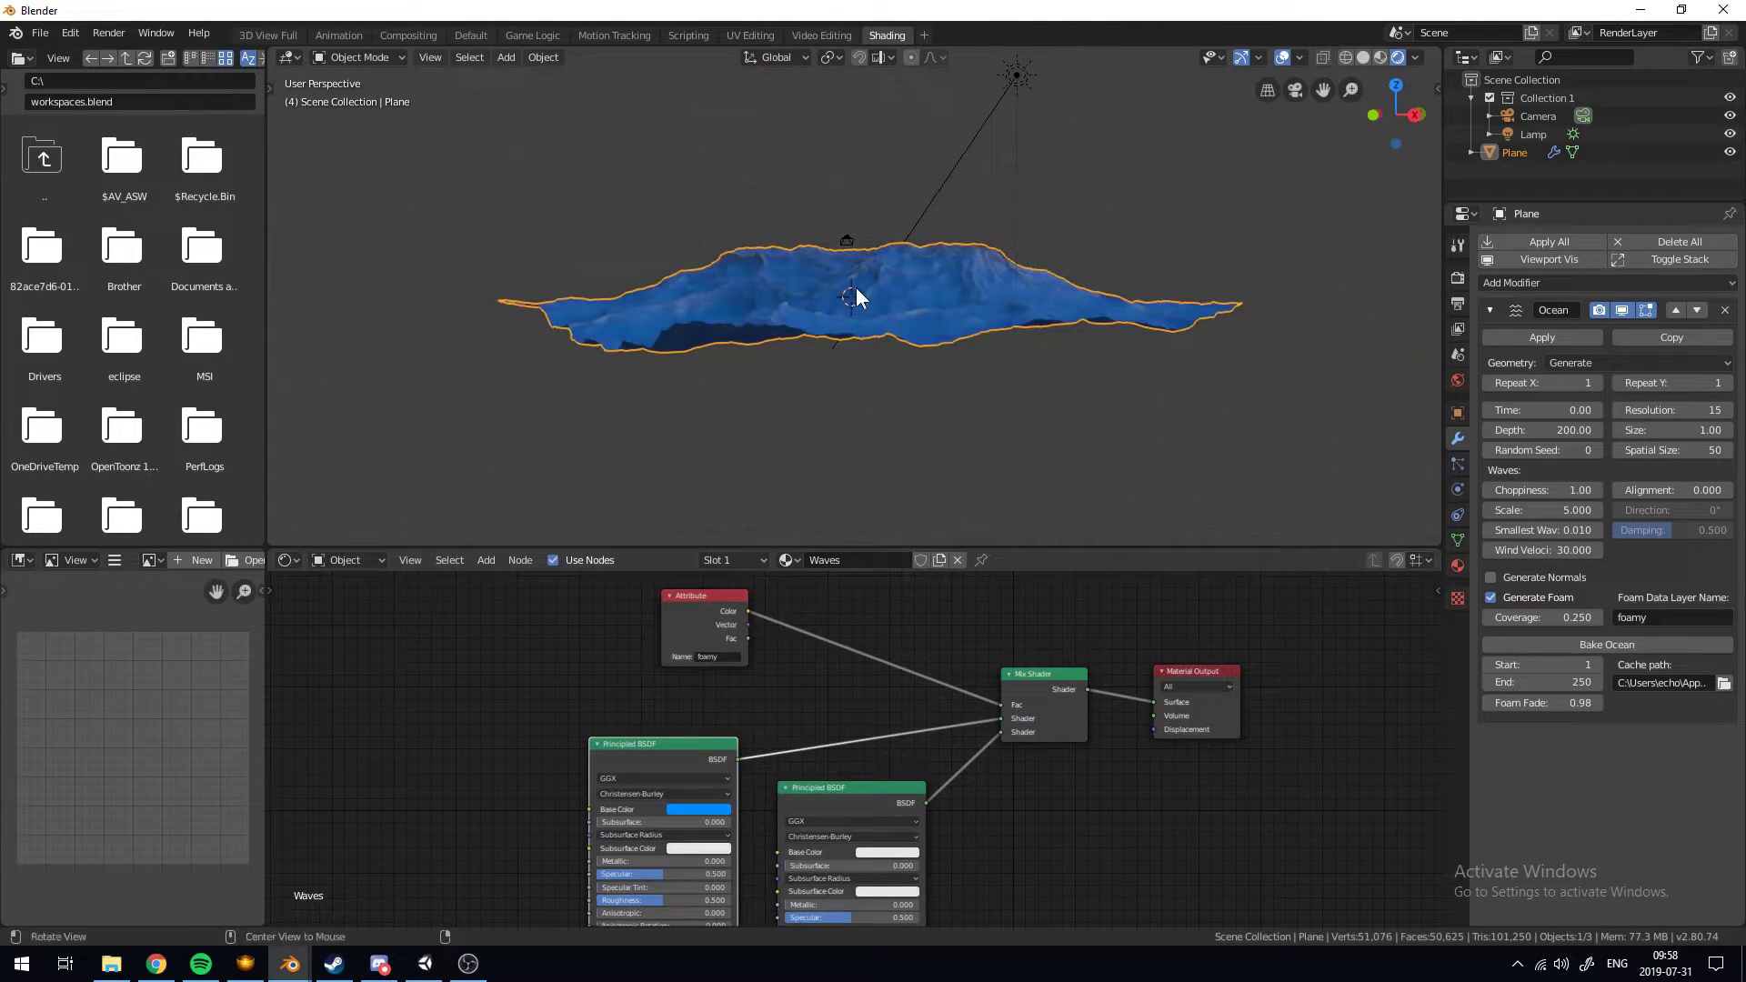
Move the duplicate Principled BSDF node slightly lower in the node layout
alt+drag(858, 292, 837, 285)
scroll(837, 285, up, 3)
middle_drag(903, 441, 991, 428)
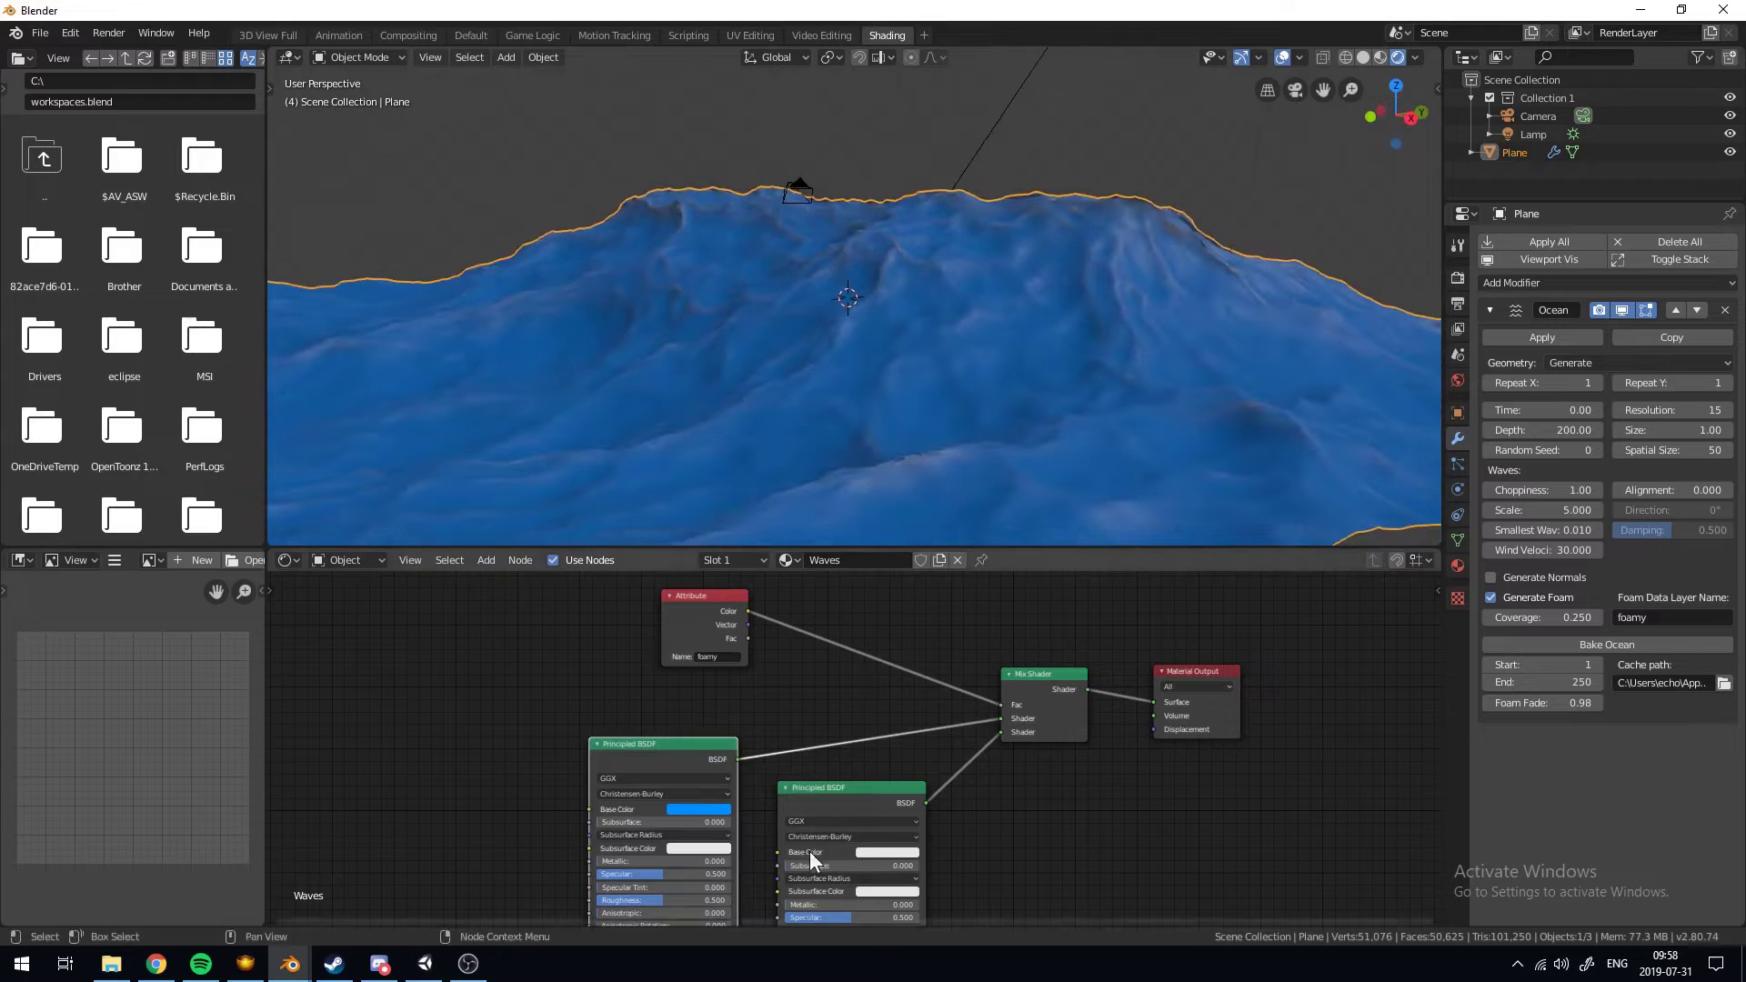
drag(859, 802, 842, 846)
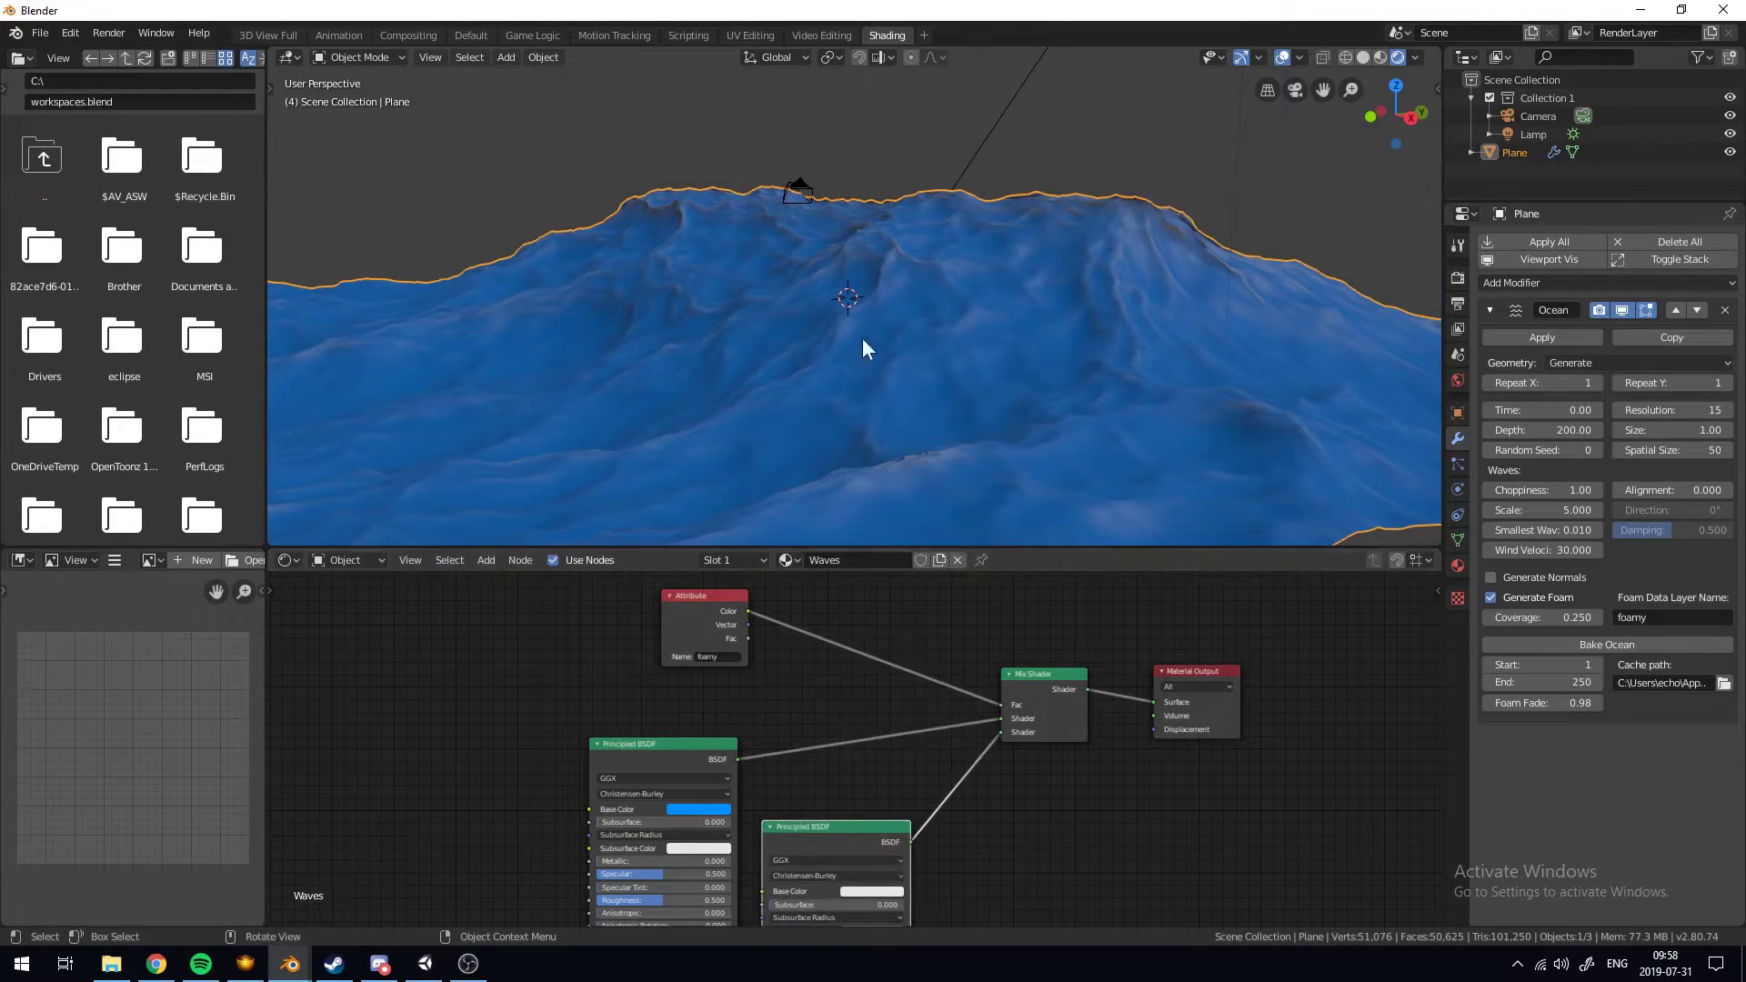
Set the Ocean modifier's foam coverage to 0.5
middle_drag(862, 339, 872, 274)
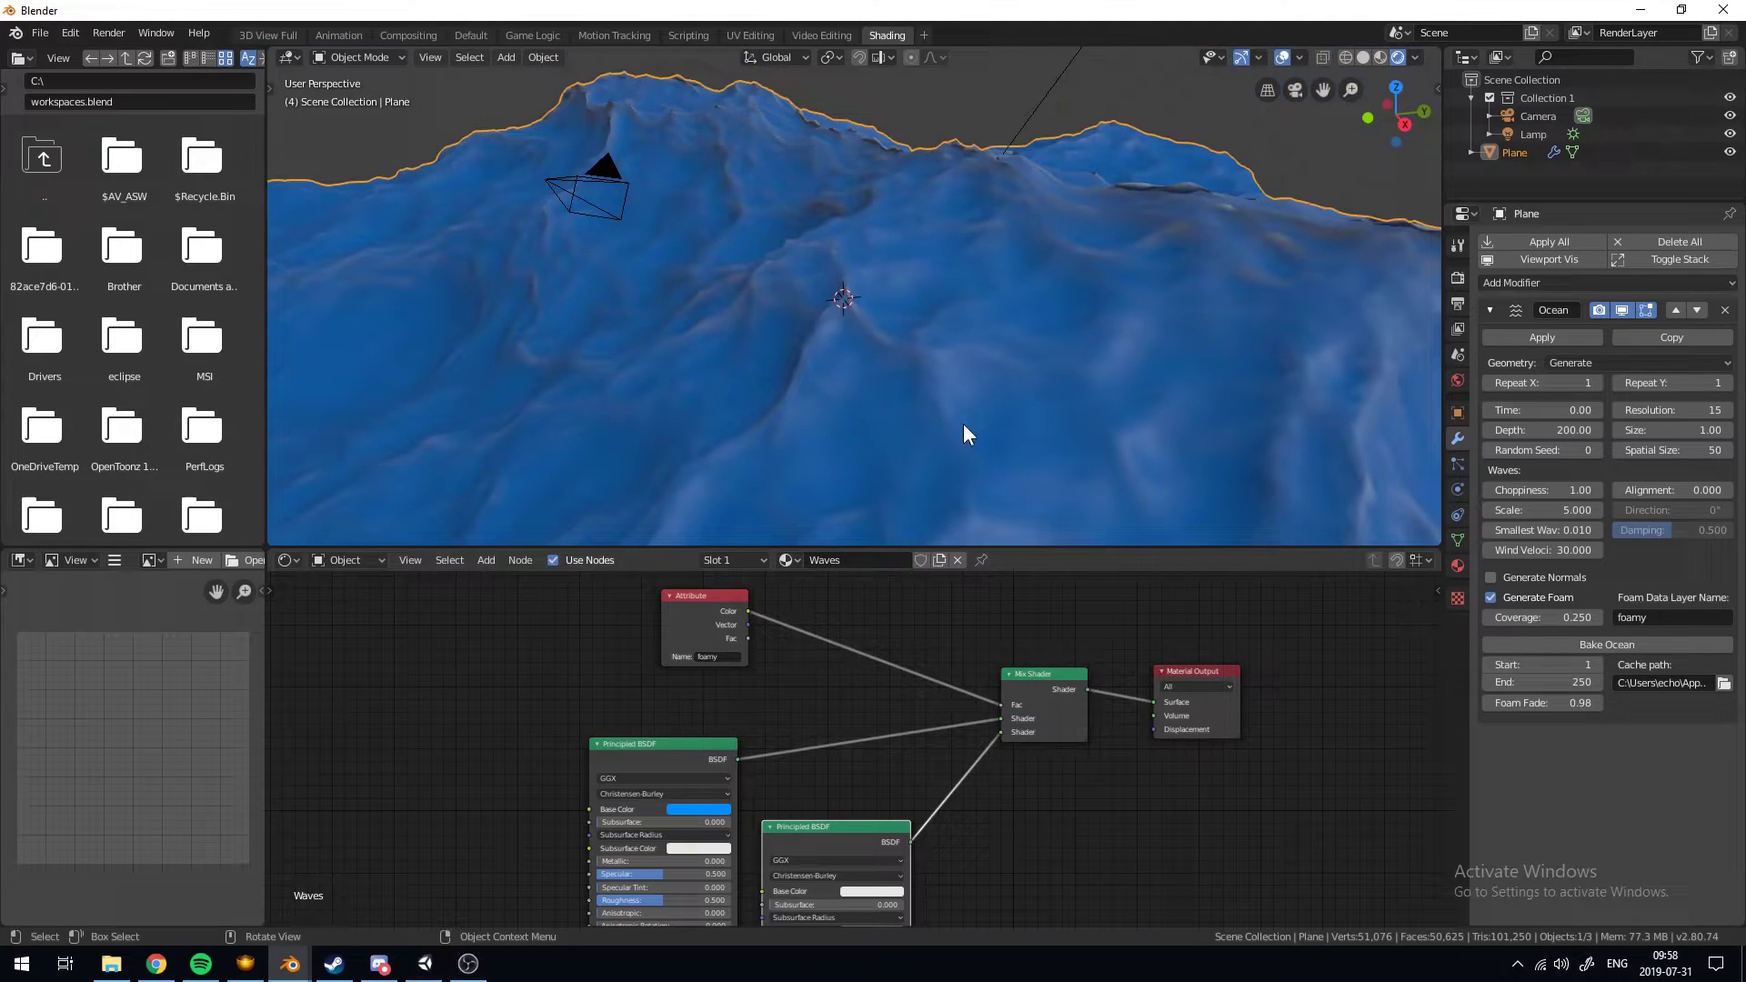
middle_drag(1110, 261, 1219, 416)
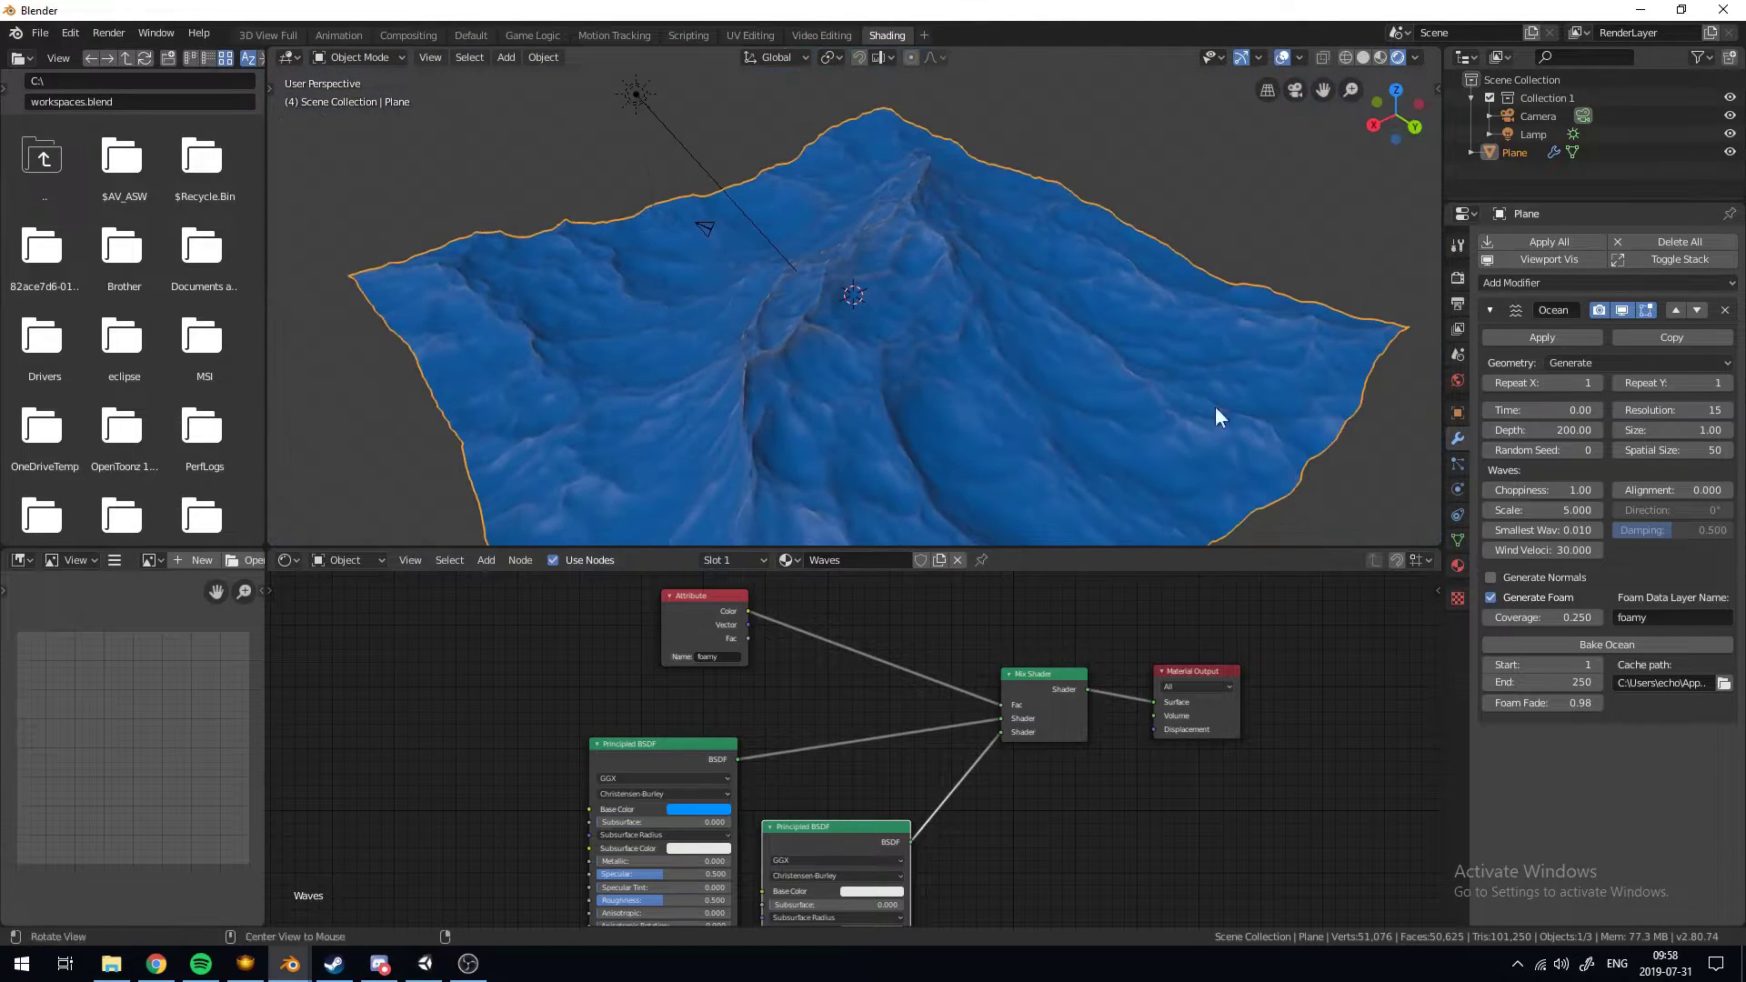
drag(1552, 617, 1648, 618)
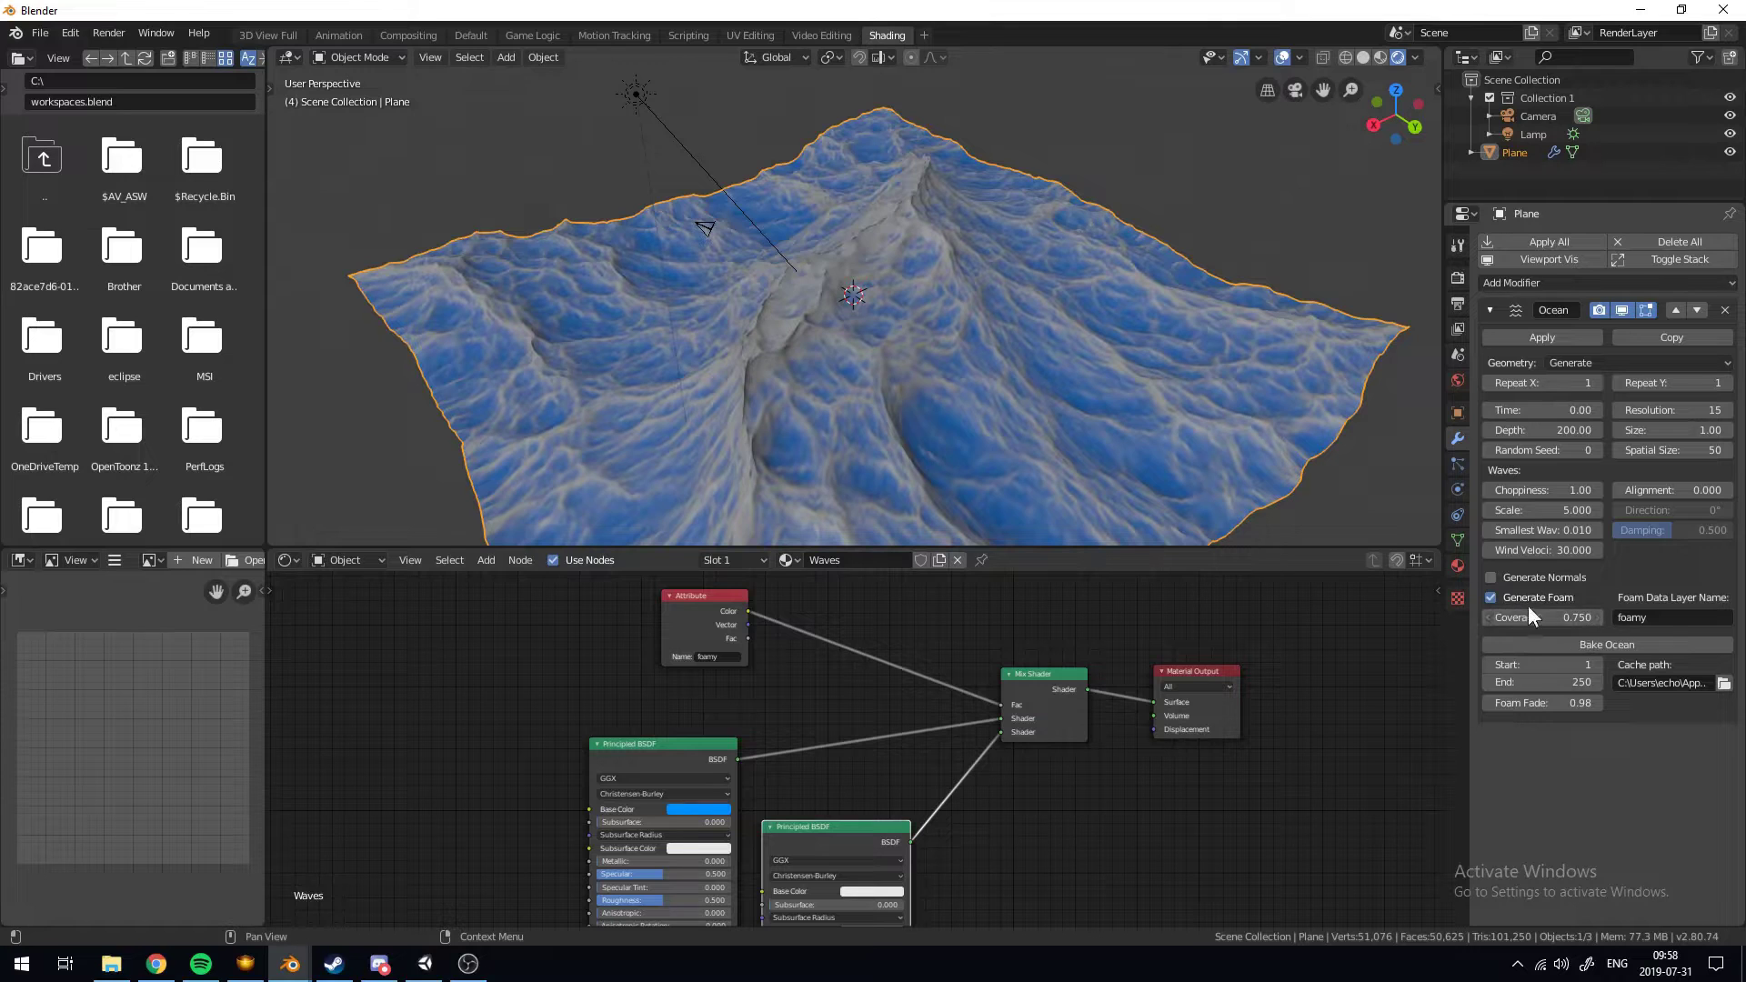
mouse_move(1528, 618)
mouse_down()
mouse_move(1549, 617)
mouse_move(1527, 618)
mouse_up()
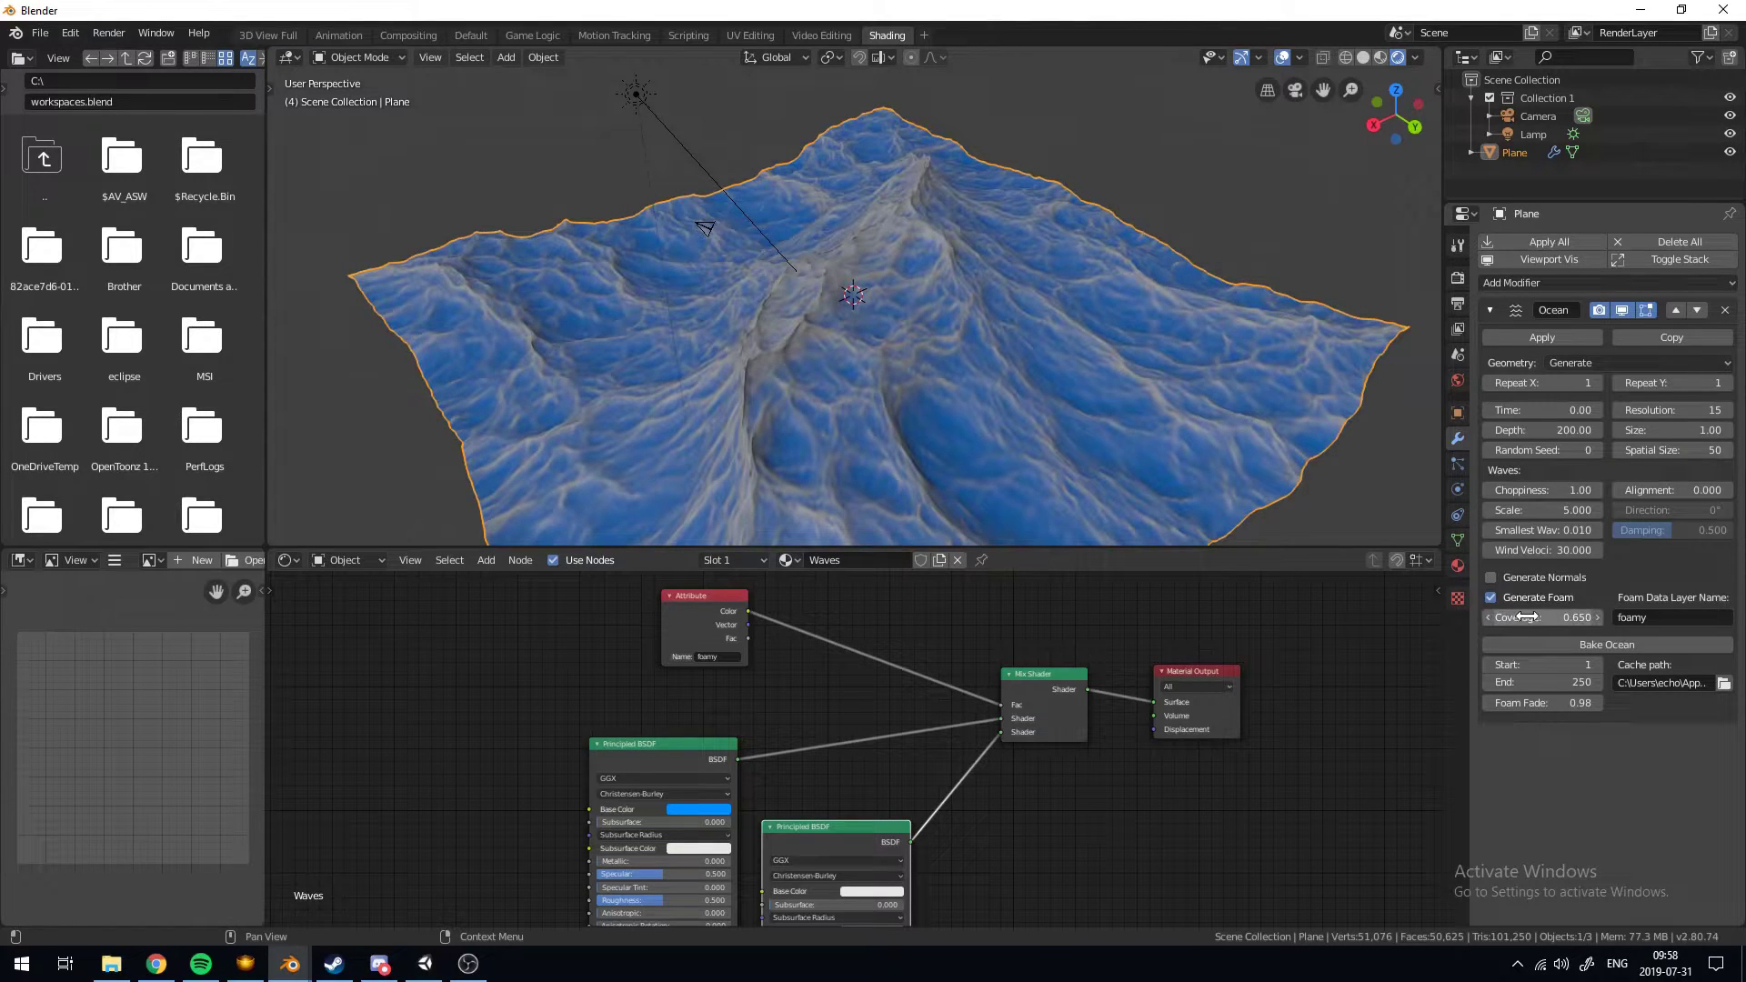
click(1527, 617)
key(Return)
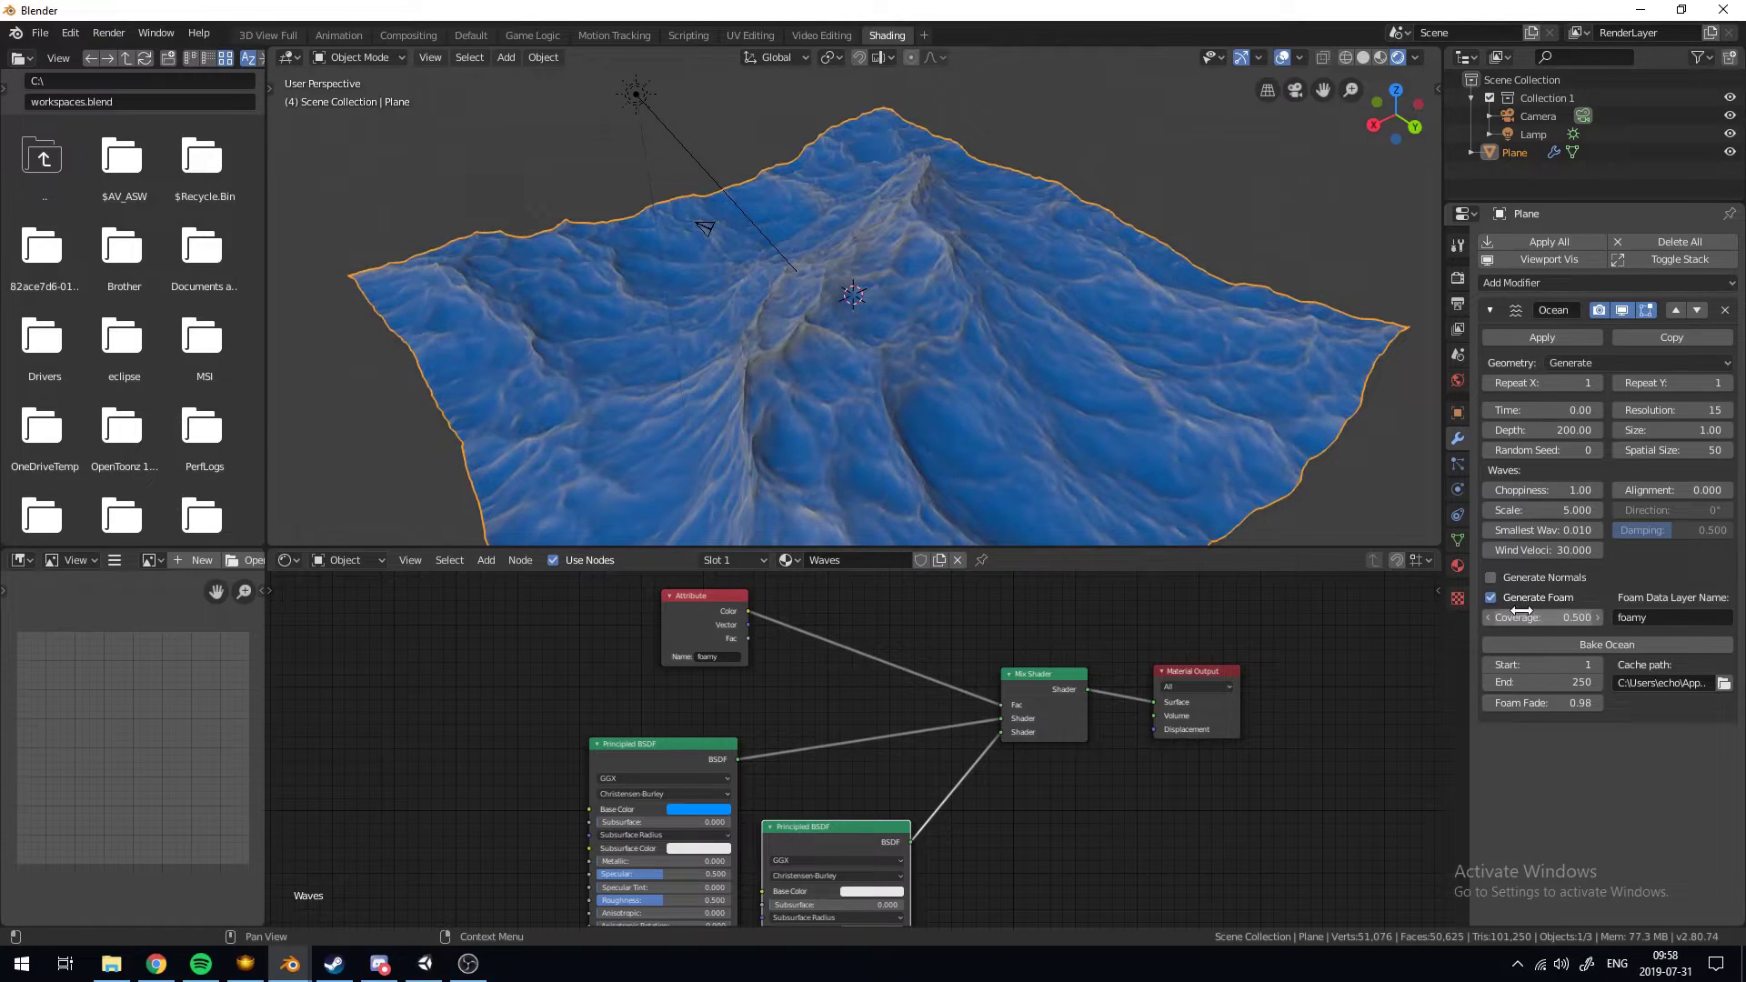
Set the Ocean modifier's resolution to 2 to try a very coarse wave mesh
scroll(674, 206, up, 4)
scroll(745, 237, down, 2)
middle_drag(745, 237, 795, 221)
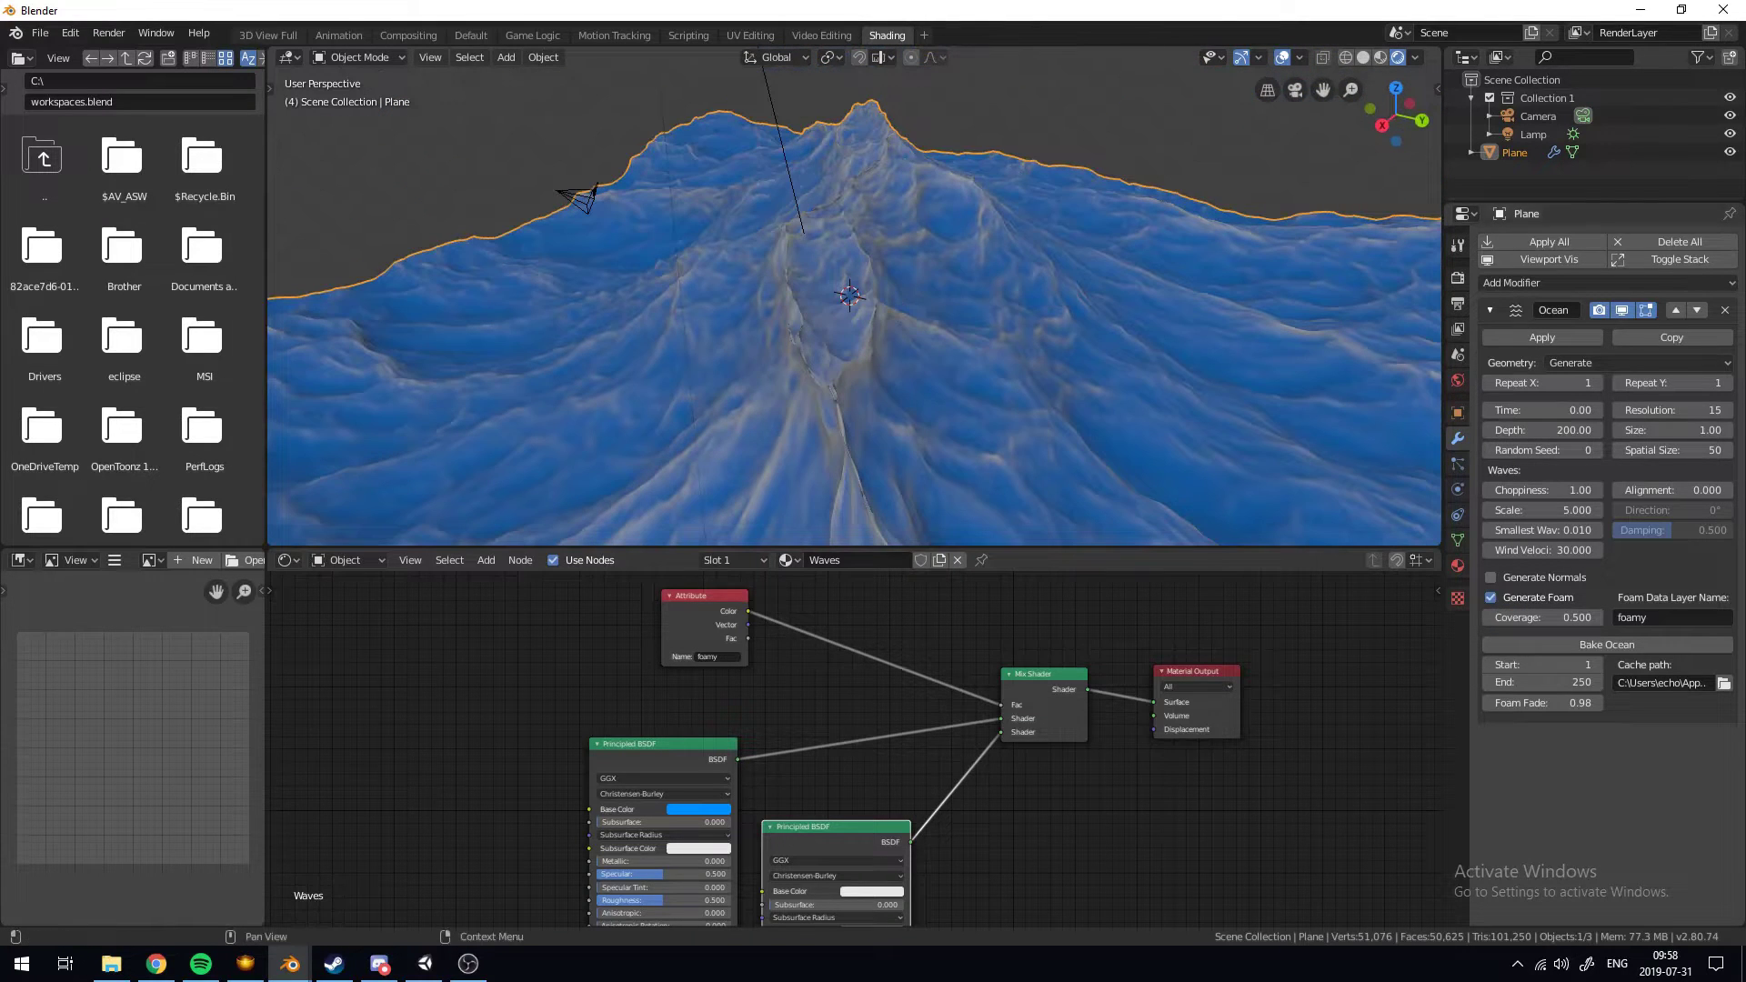
click(1683, 417)
text(2)
key(Return)
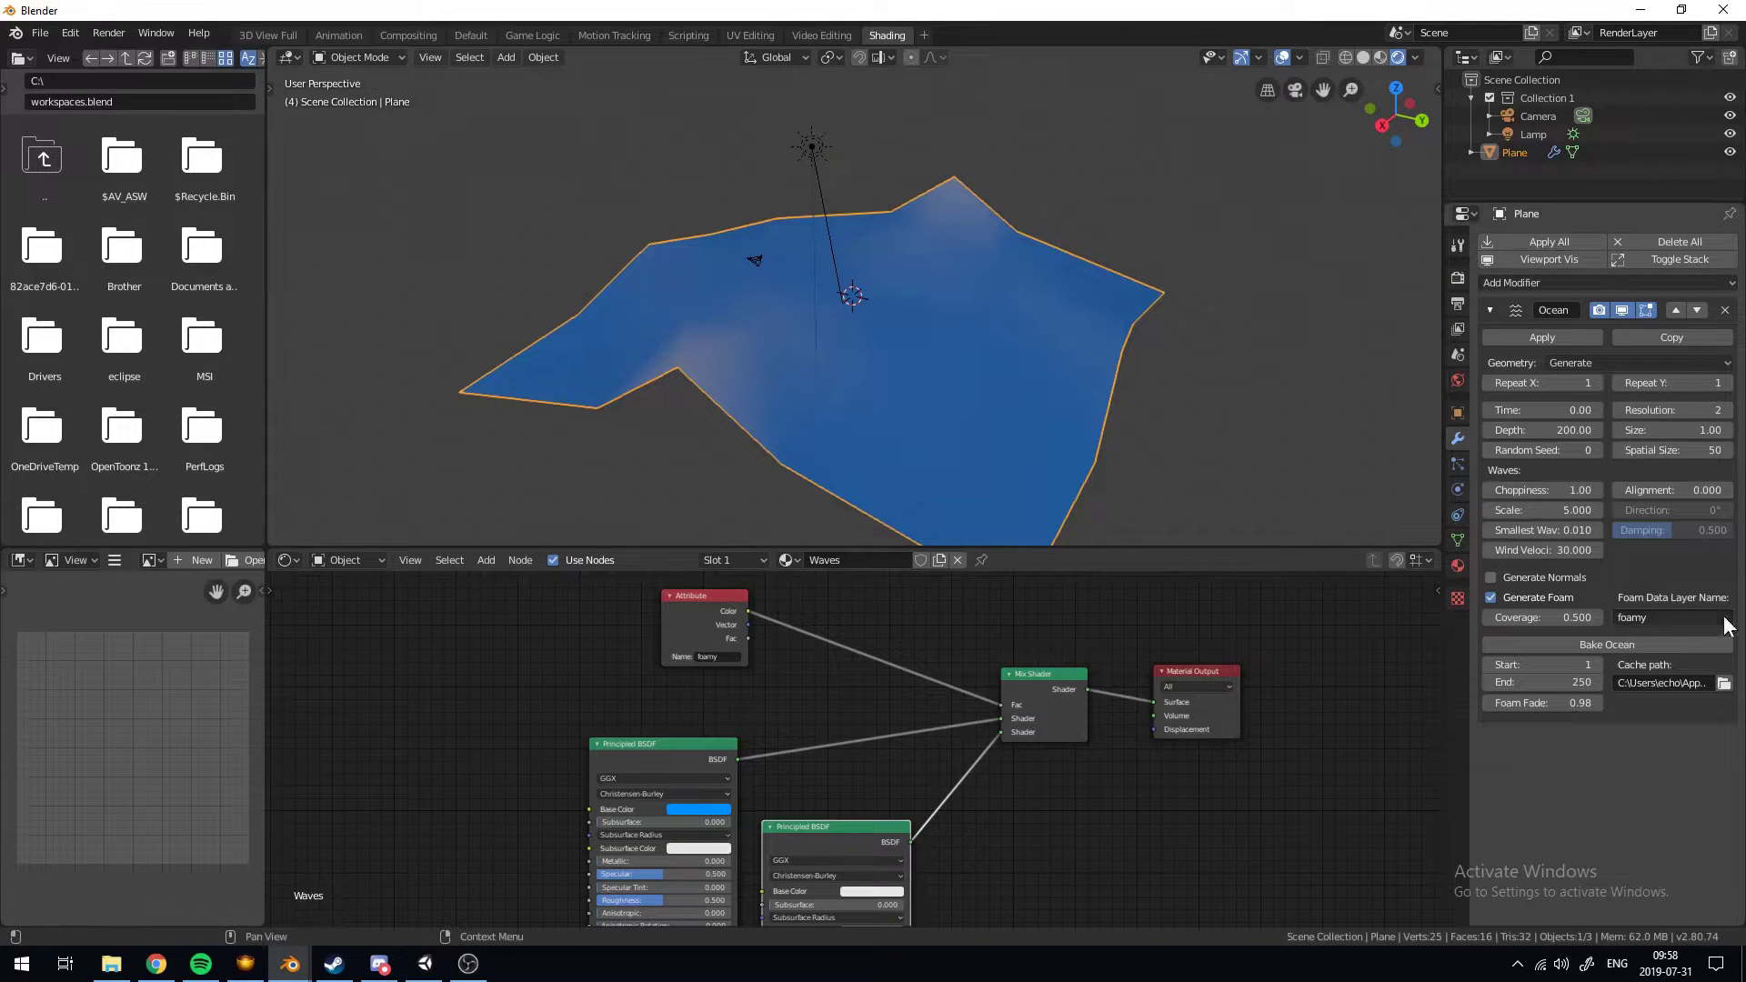
Raise the Ocean modifier's resolution to 5 and then to 10
drag(1675, 416, 1671, 412)
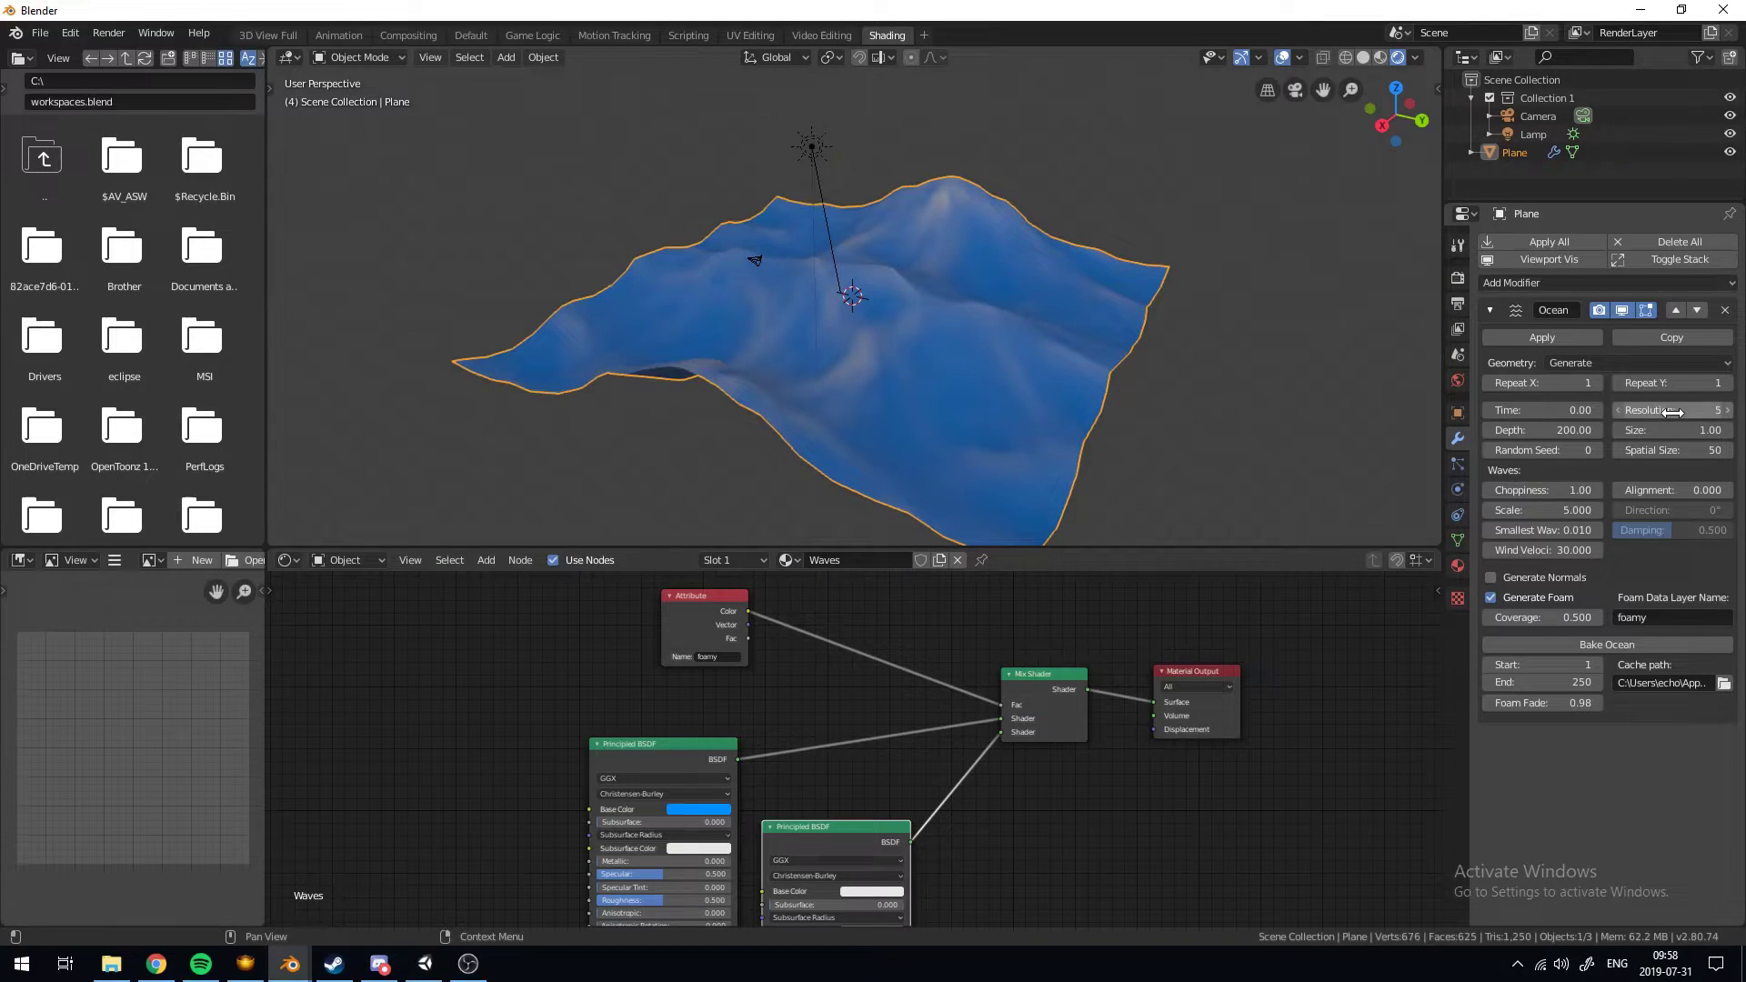
click(1671, 413)
text(10)
key(Return)
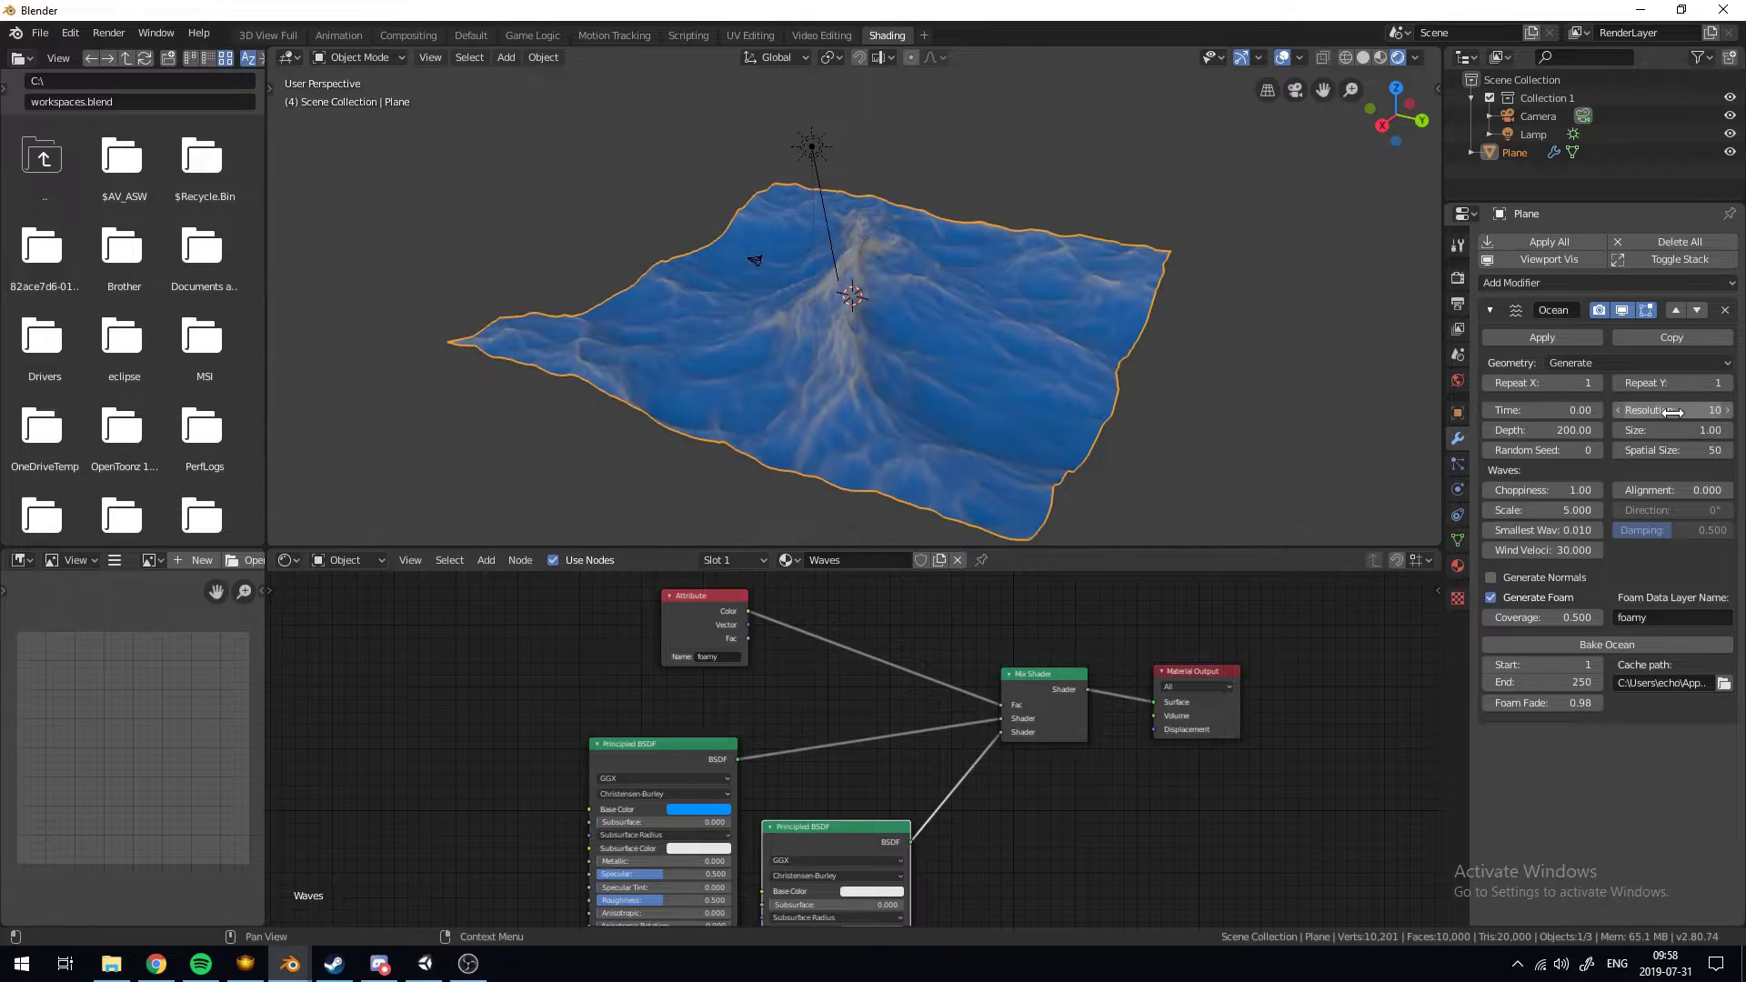
Set the Ocean modifier's resolution to 20
scroll(936, 265, up, 5)
middle_drag(966, 271, 1001, 277)
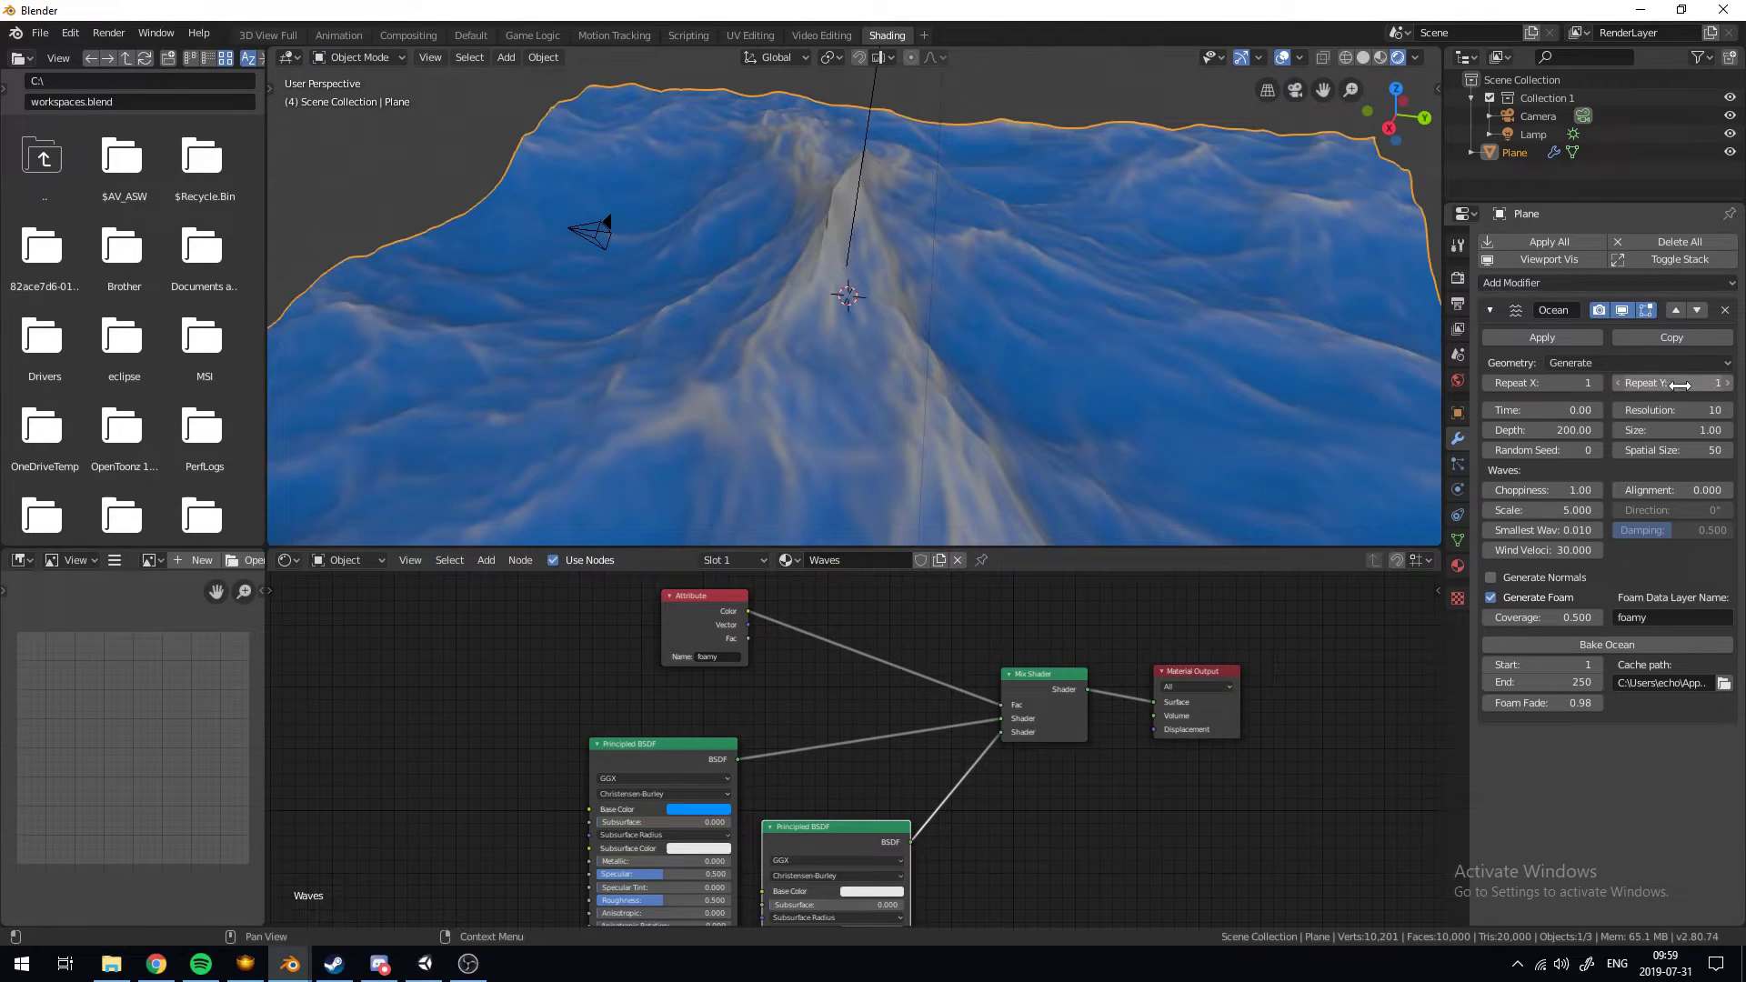
click(1654, 416)
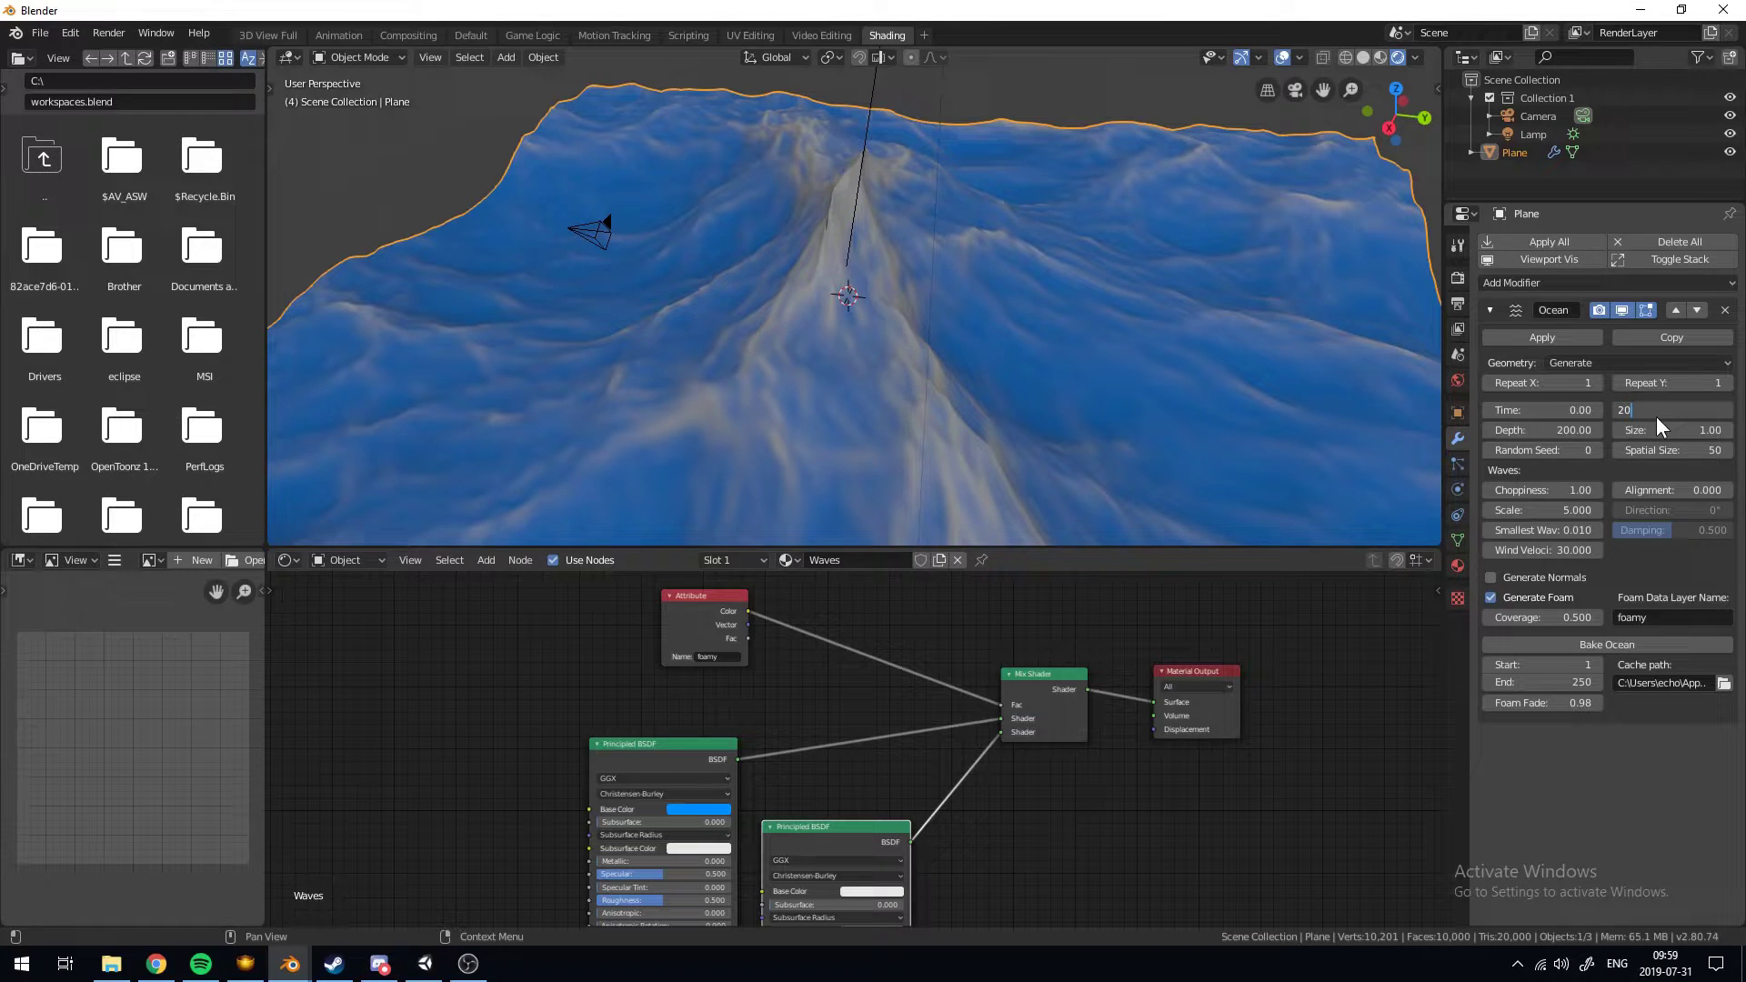
text(20)
key(Return)
Examine the detail and foam distribution of the ocean surface from near, far and low viewpoints
scroll(817, 195, down, 6)
scroll(855, 314, up, 7)
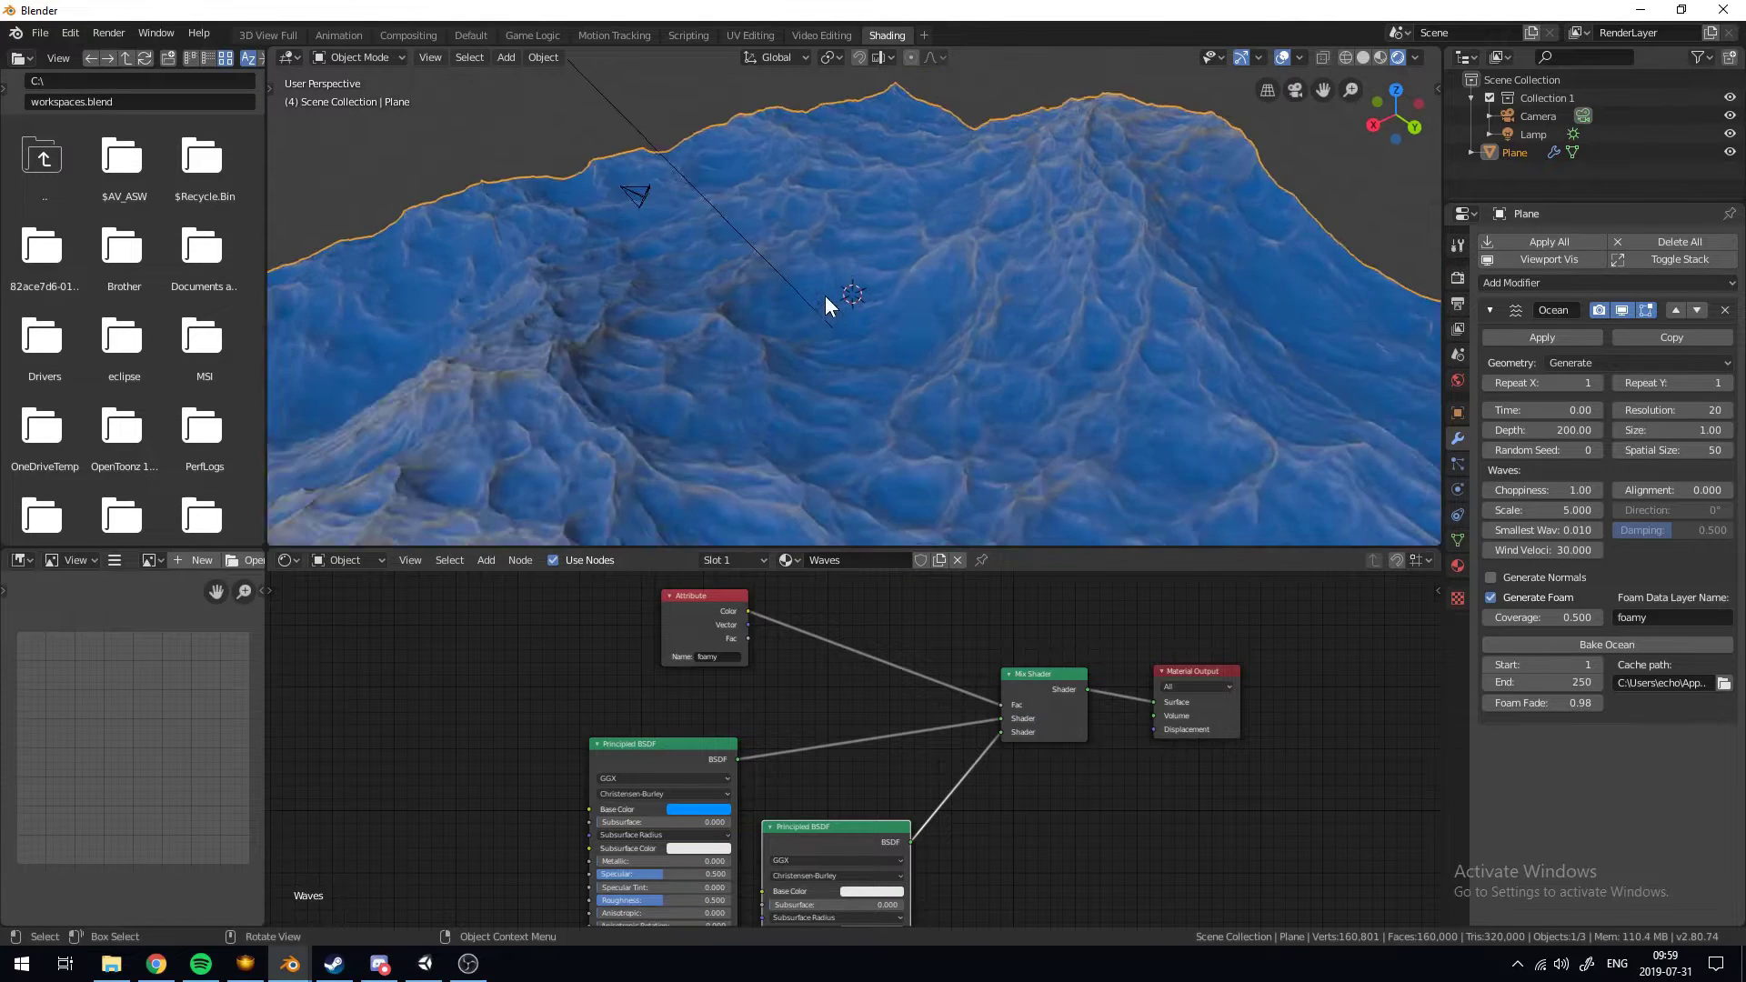
scroll(845, 355, down, 6)
scroll(860, 390, up, 6)
scroll(859, 398, down, 6)
scroll(832, 319, up, 6)
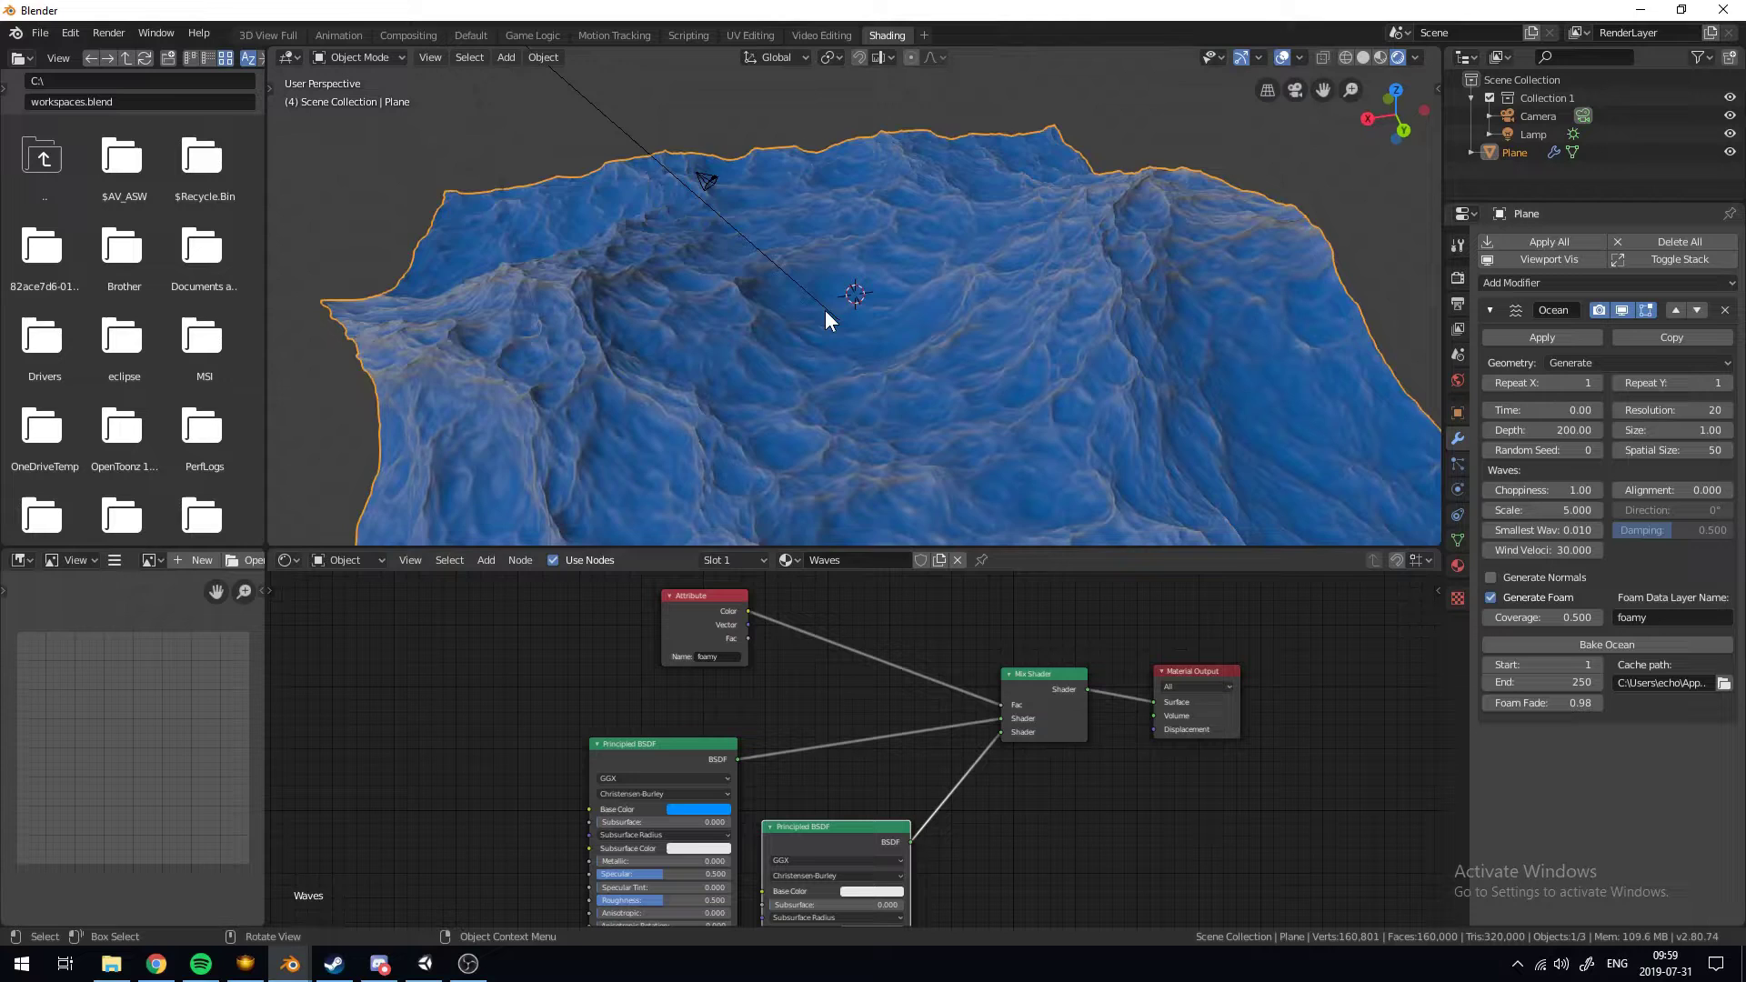
middle_drag(826, 309, 816, 259)
scroll(815, 259, down, 5)
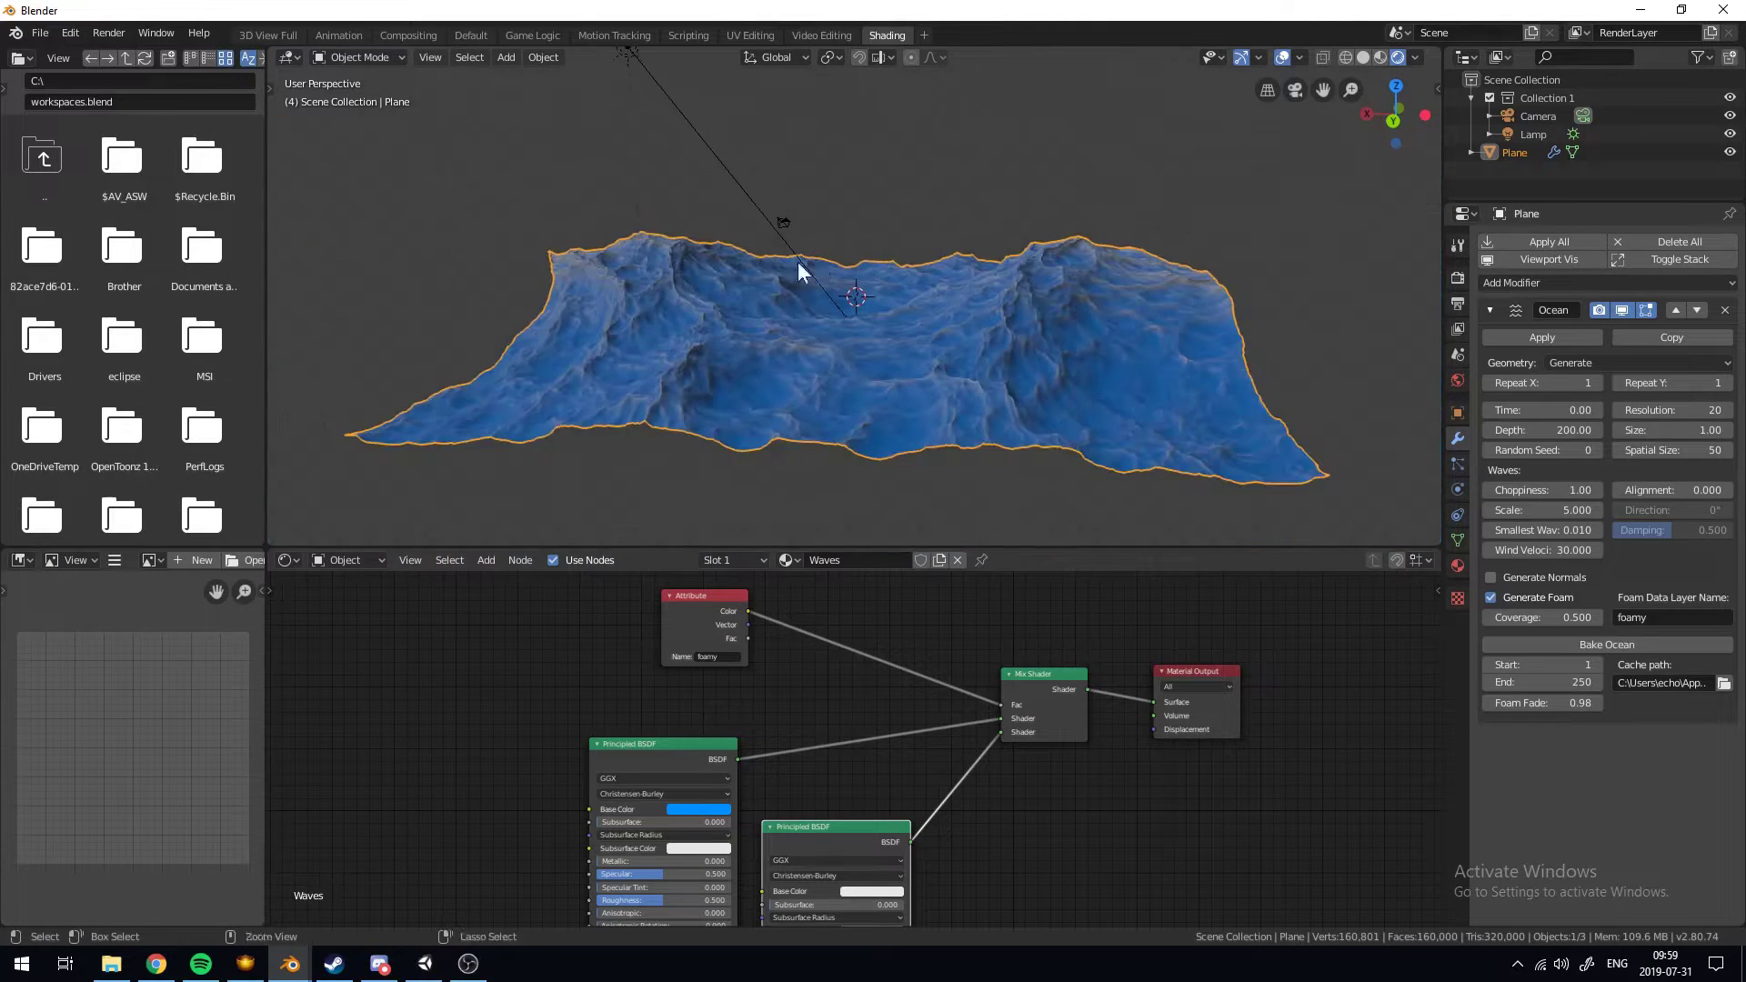
Save the project as waves_2 in the src folder
key(ctrl+shift+s)
click(478, 102)
text(waves_2)
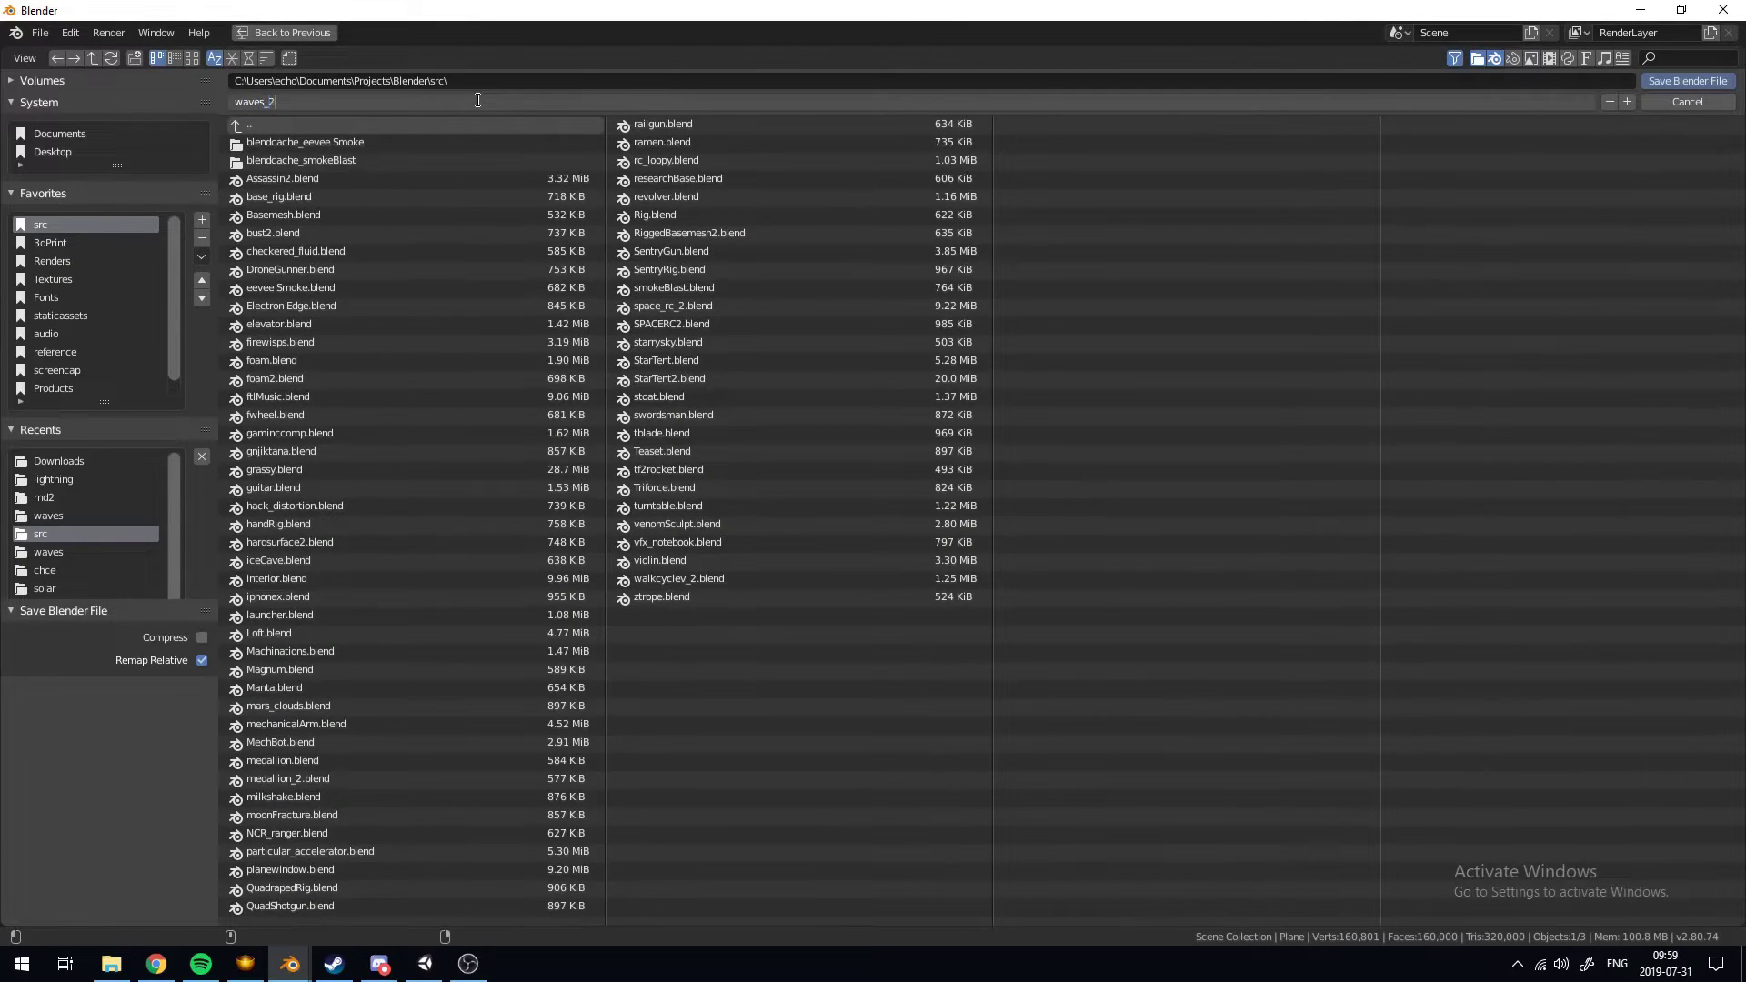
key(Return)
Move the Attribute node closer to the Principled BSDF and Mix Shader nodes
scroll(738, 93, up, 4)
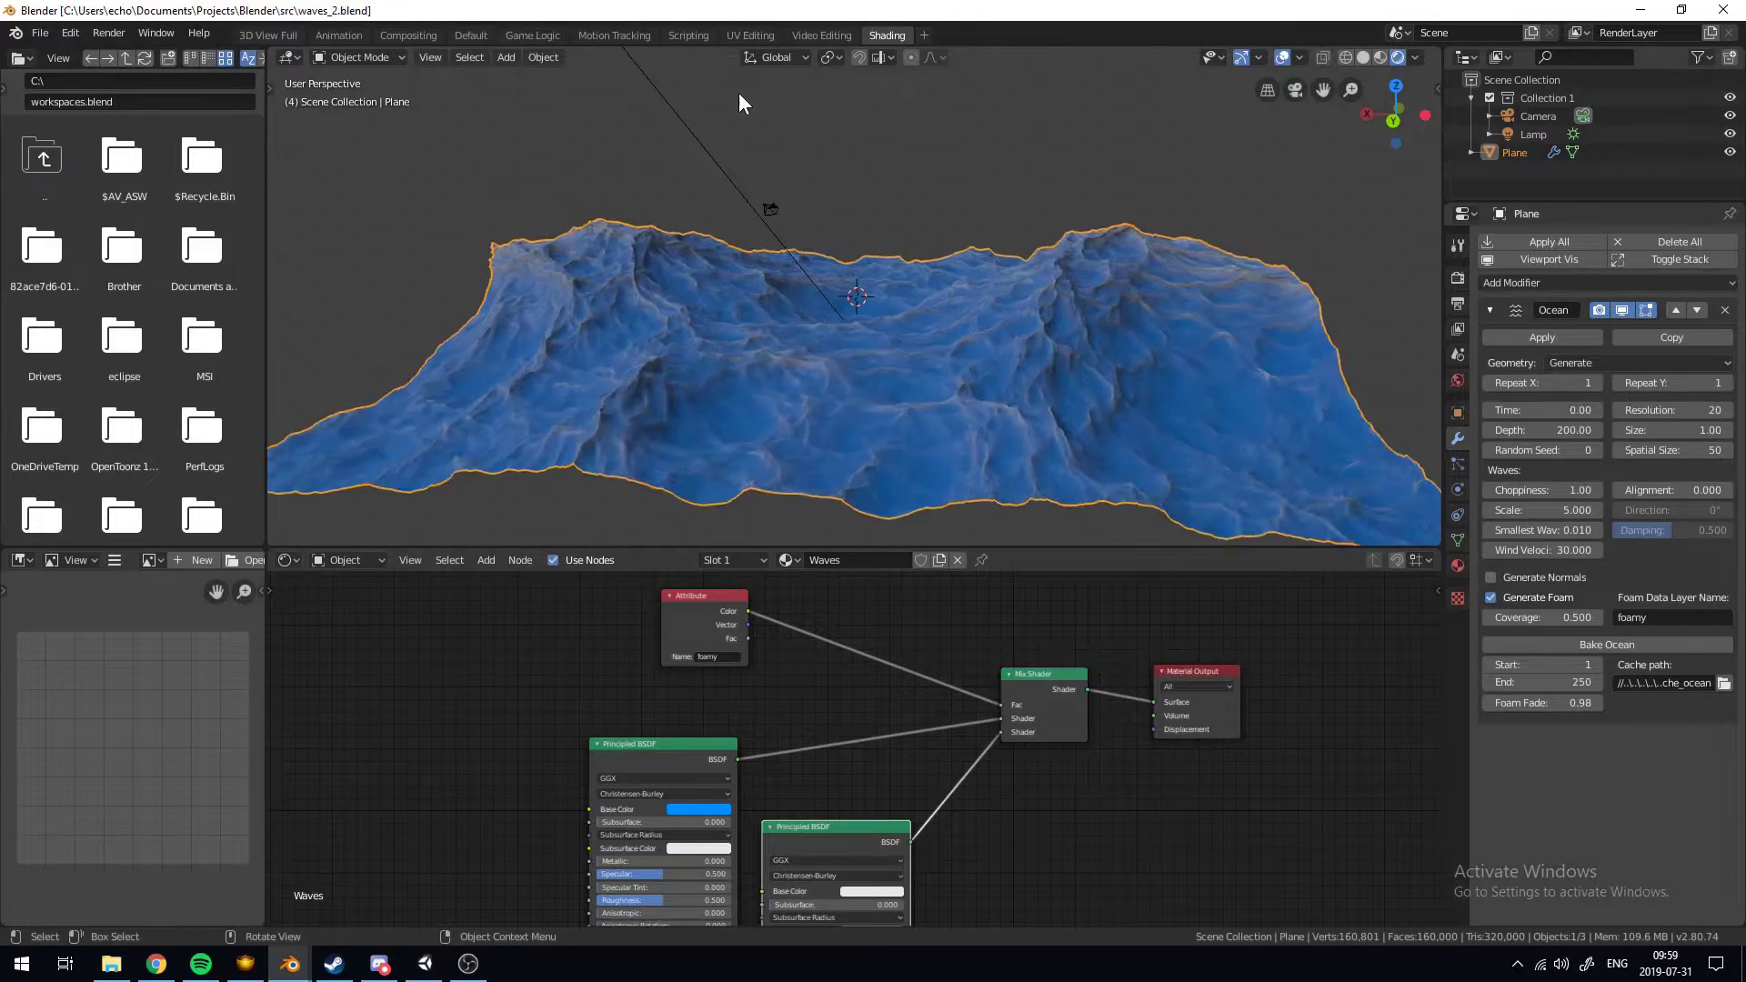
middle_drag(797, 207, 923, 514)
drag(700, 609, 768, 655)
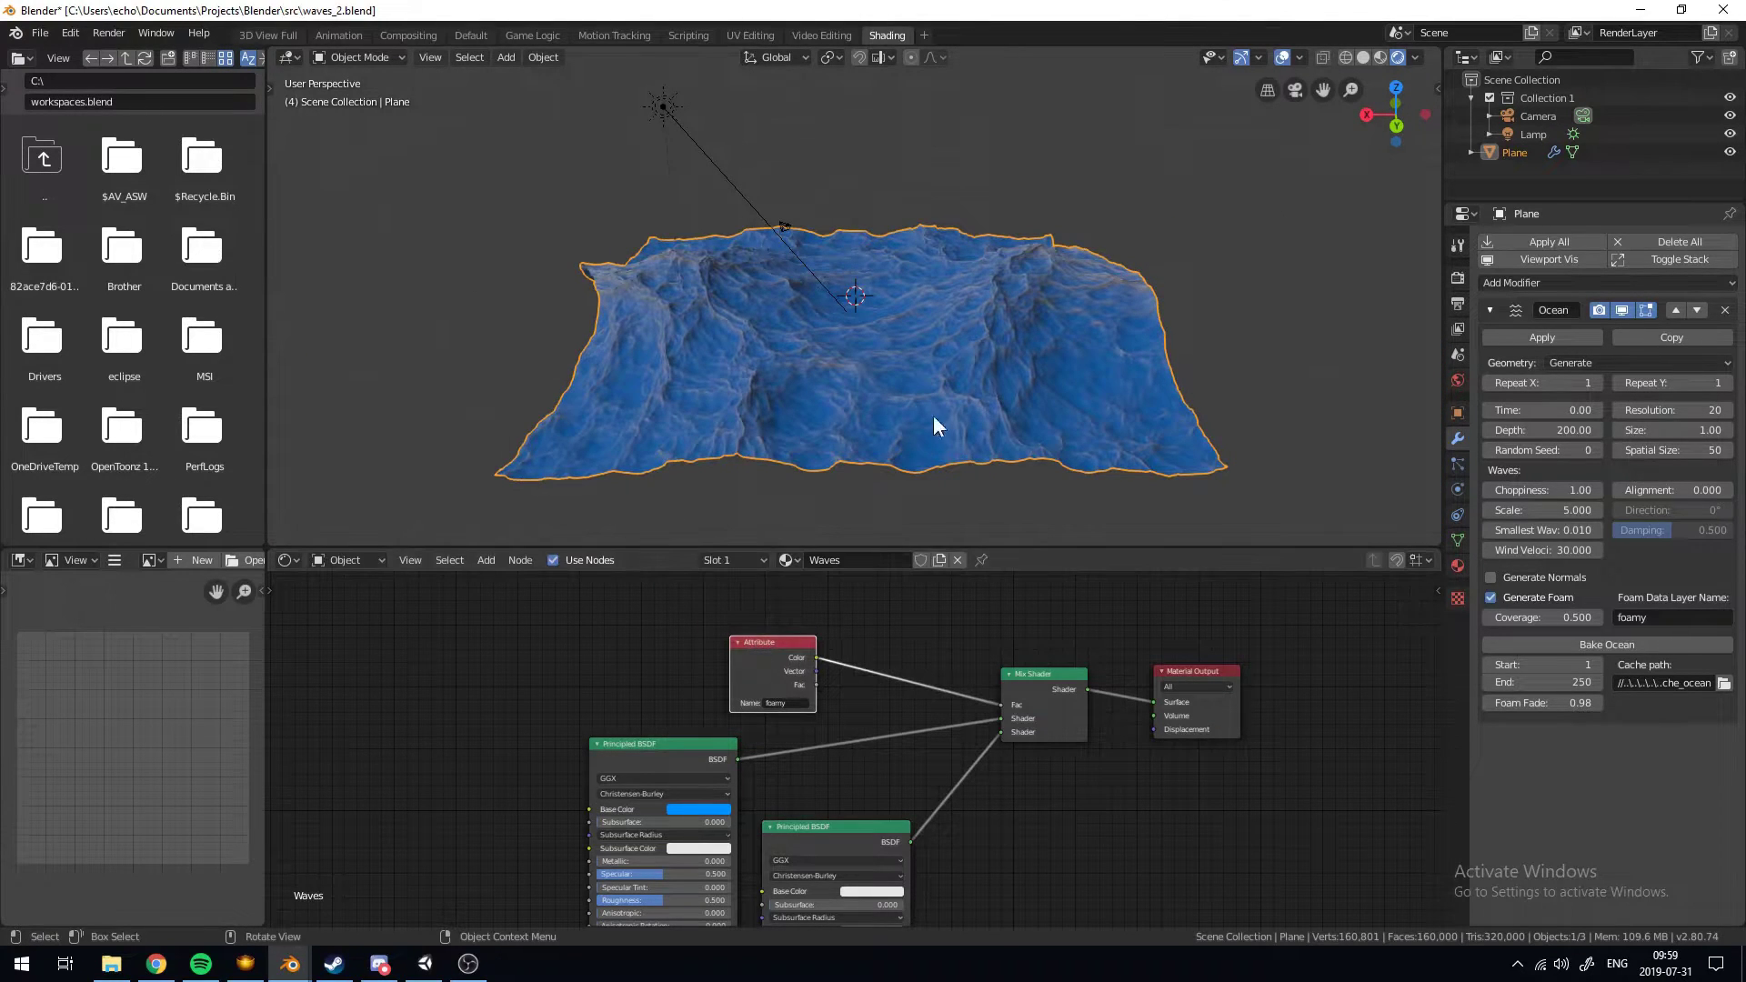
Add a Wireframe modifier to the plane below its Ocean modifier
middle_drag(933, 414, 973, 354)
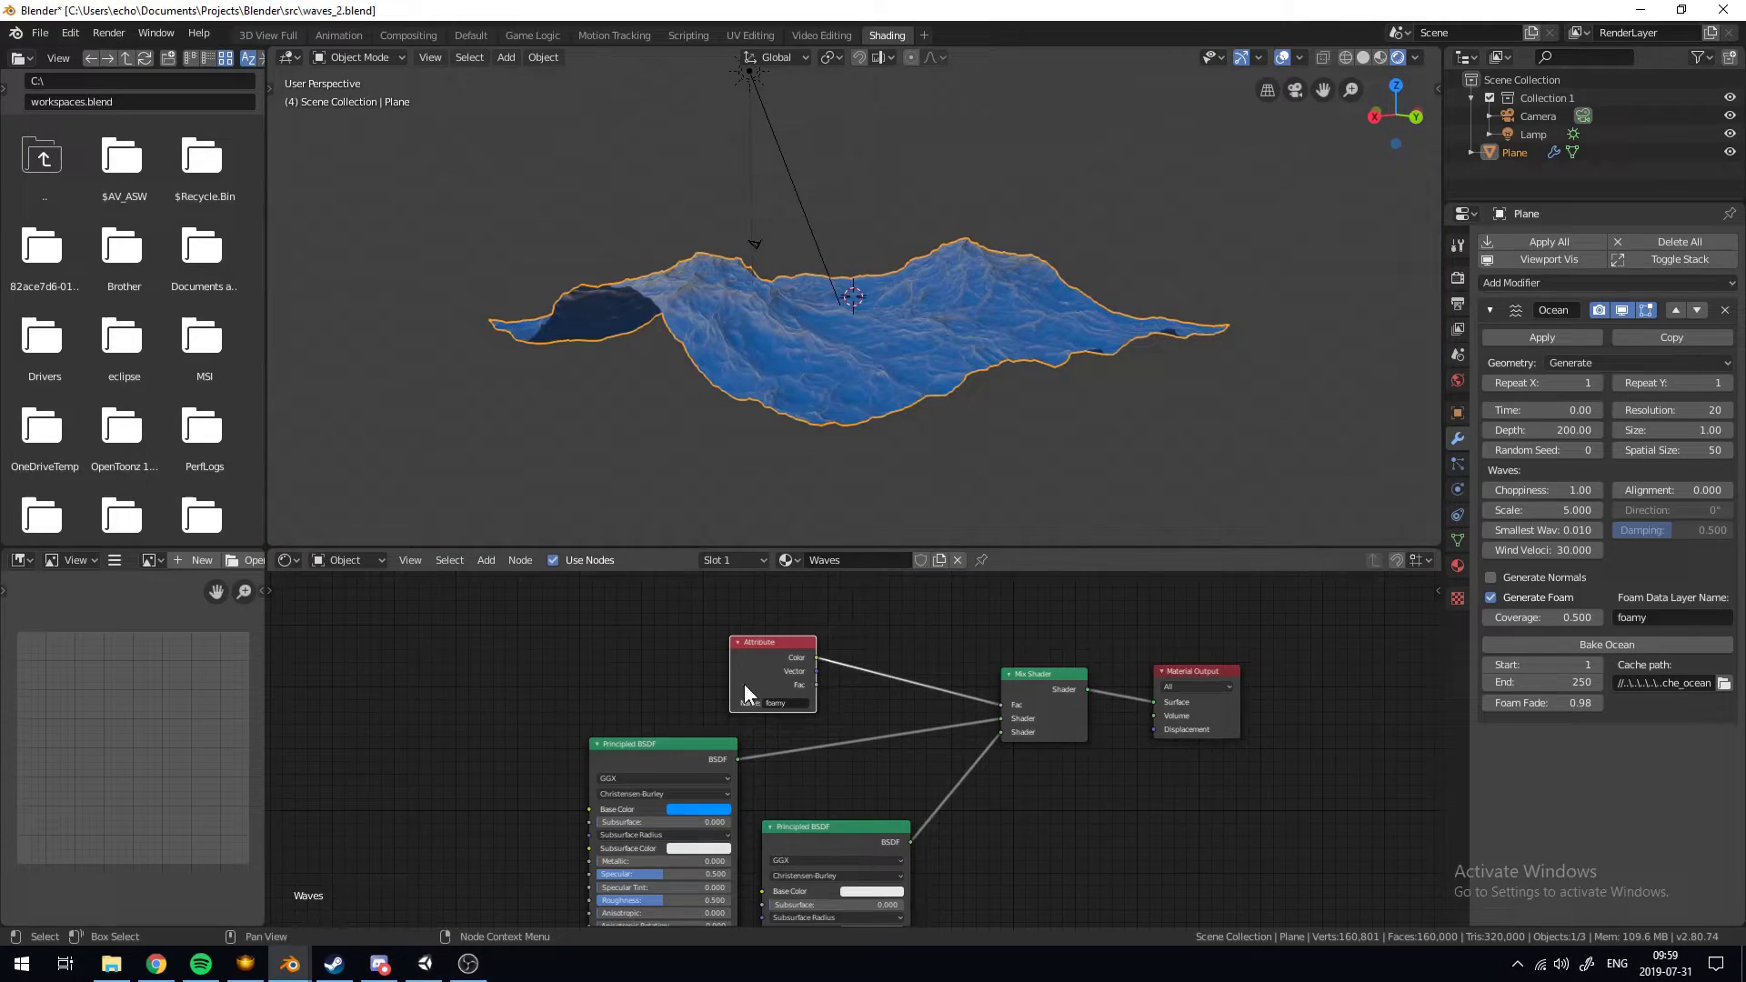
scroll(898, 775, up, 1)
middle_drag(899, 774, 972, 760)
scroll(993, 236, up, 4)
middle_drag(993, 237, 783, 342)
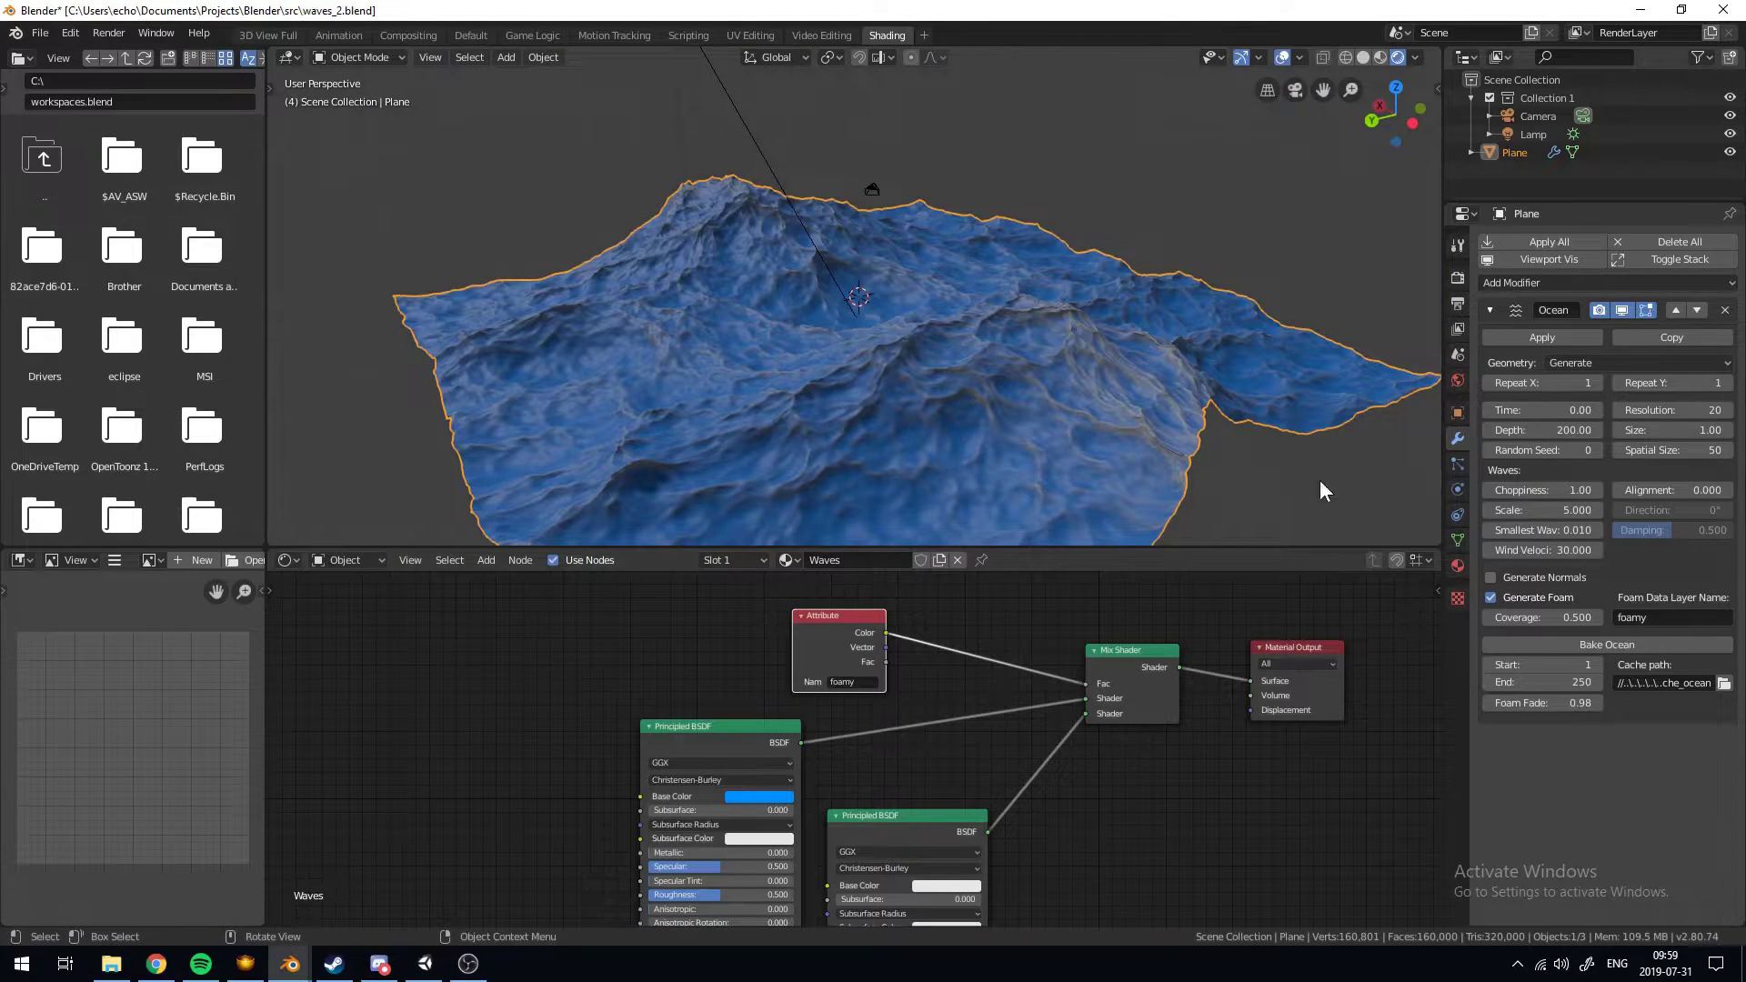
click(1579, 286)
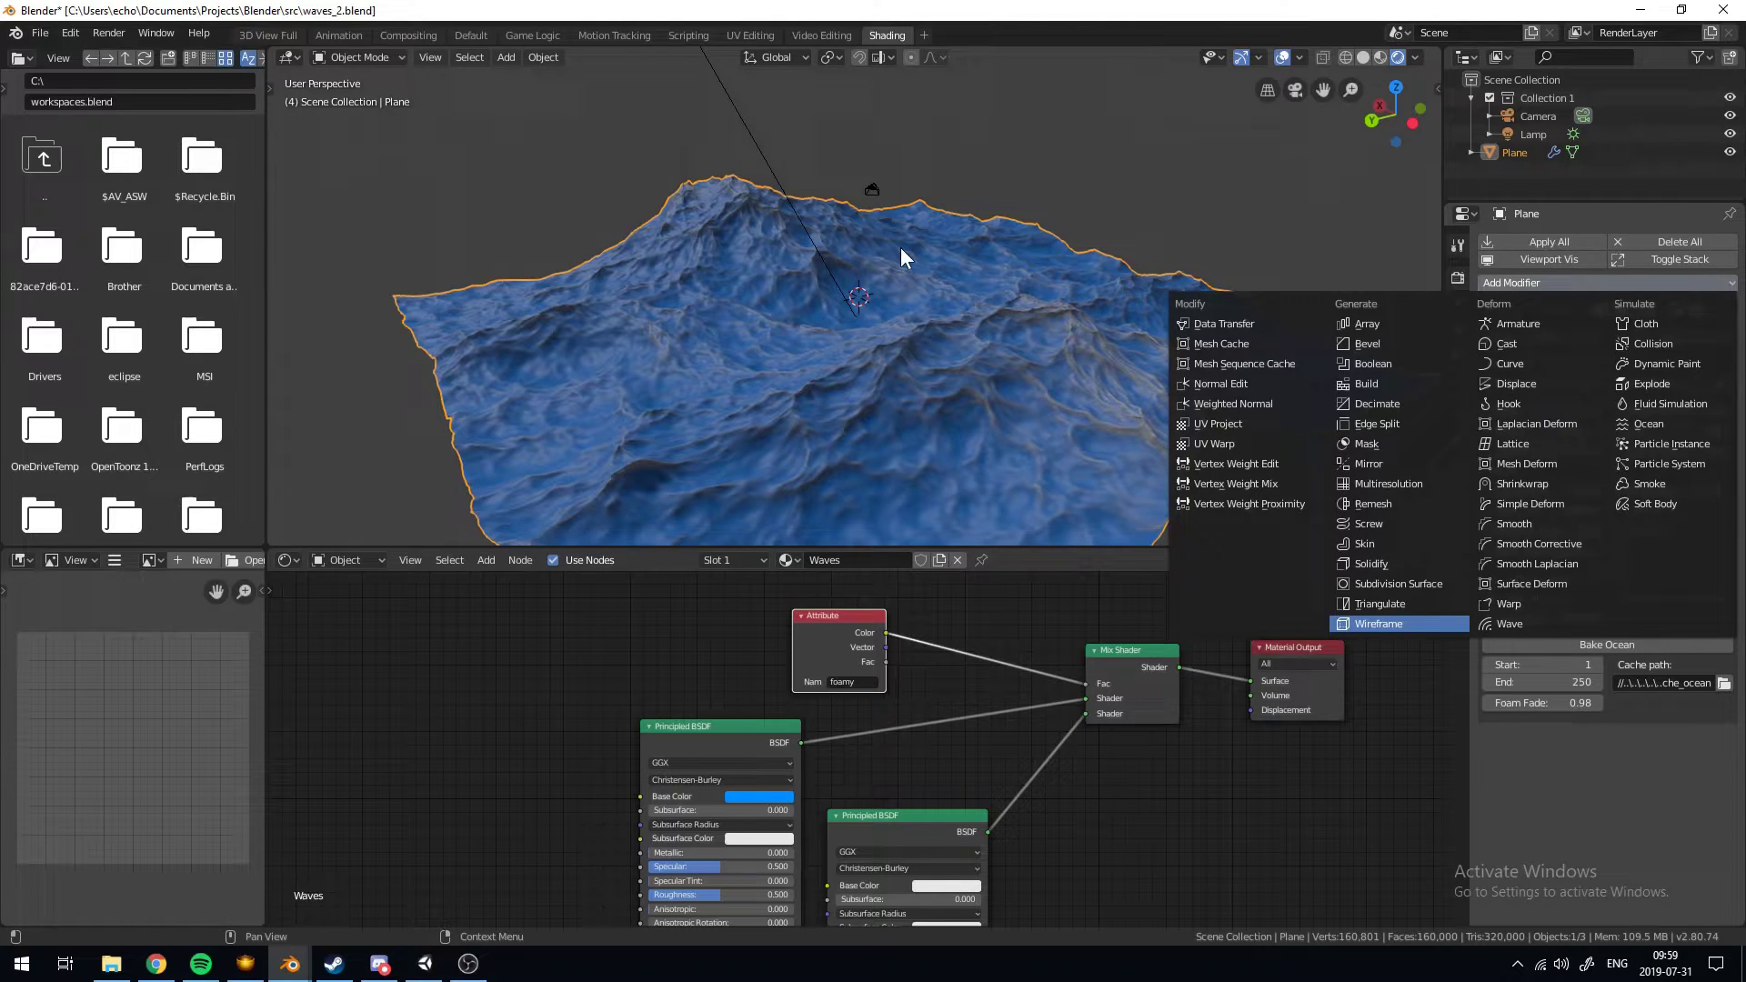
key(Return)
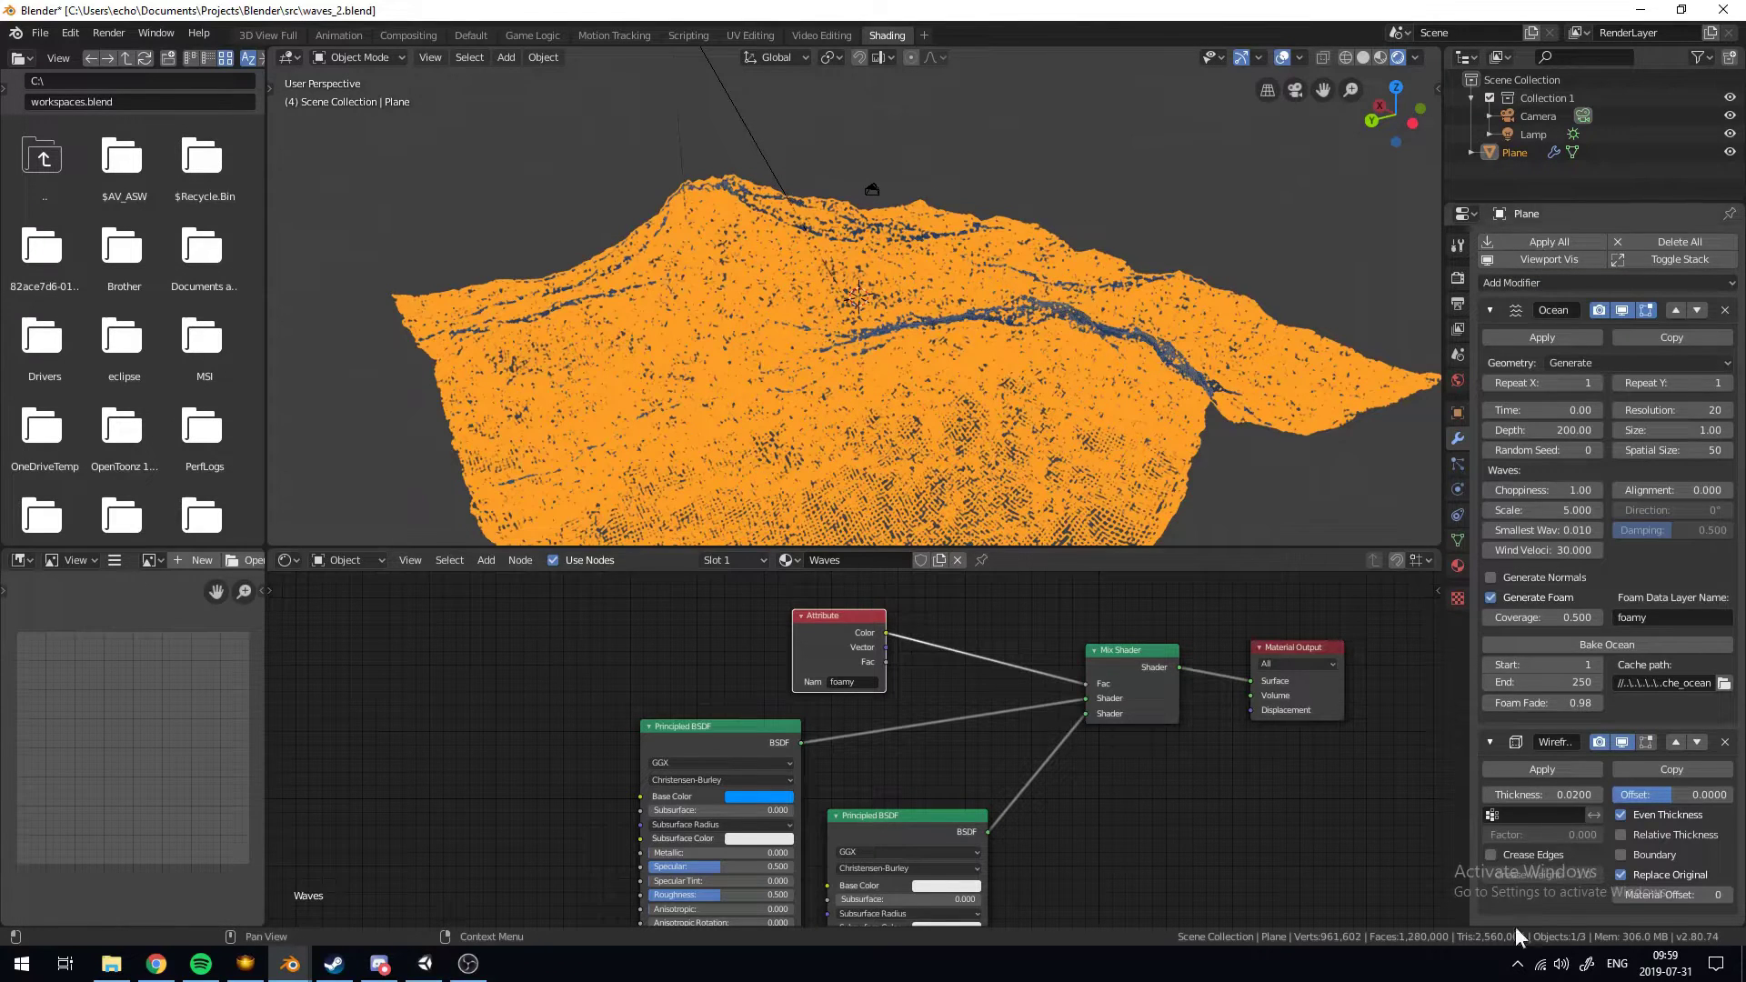
Deselect all objects and inspect the wireframe waves without the selection outline
key(a)
key(a)
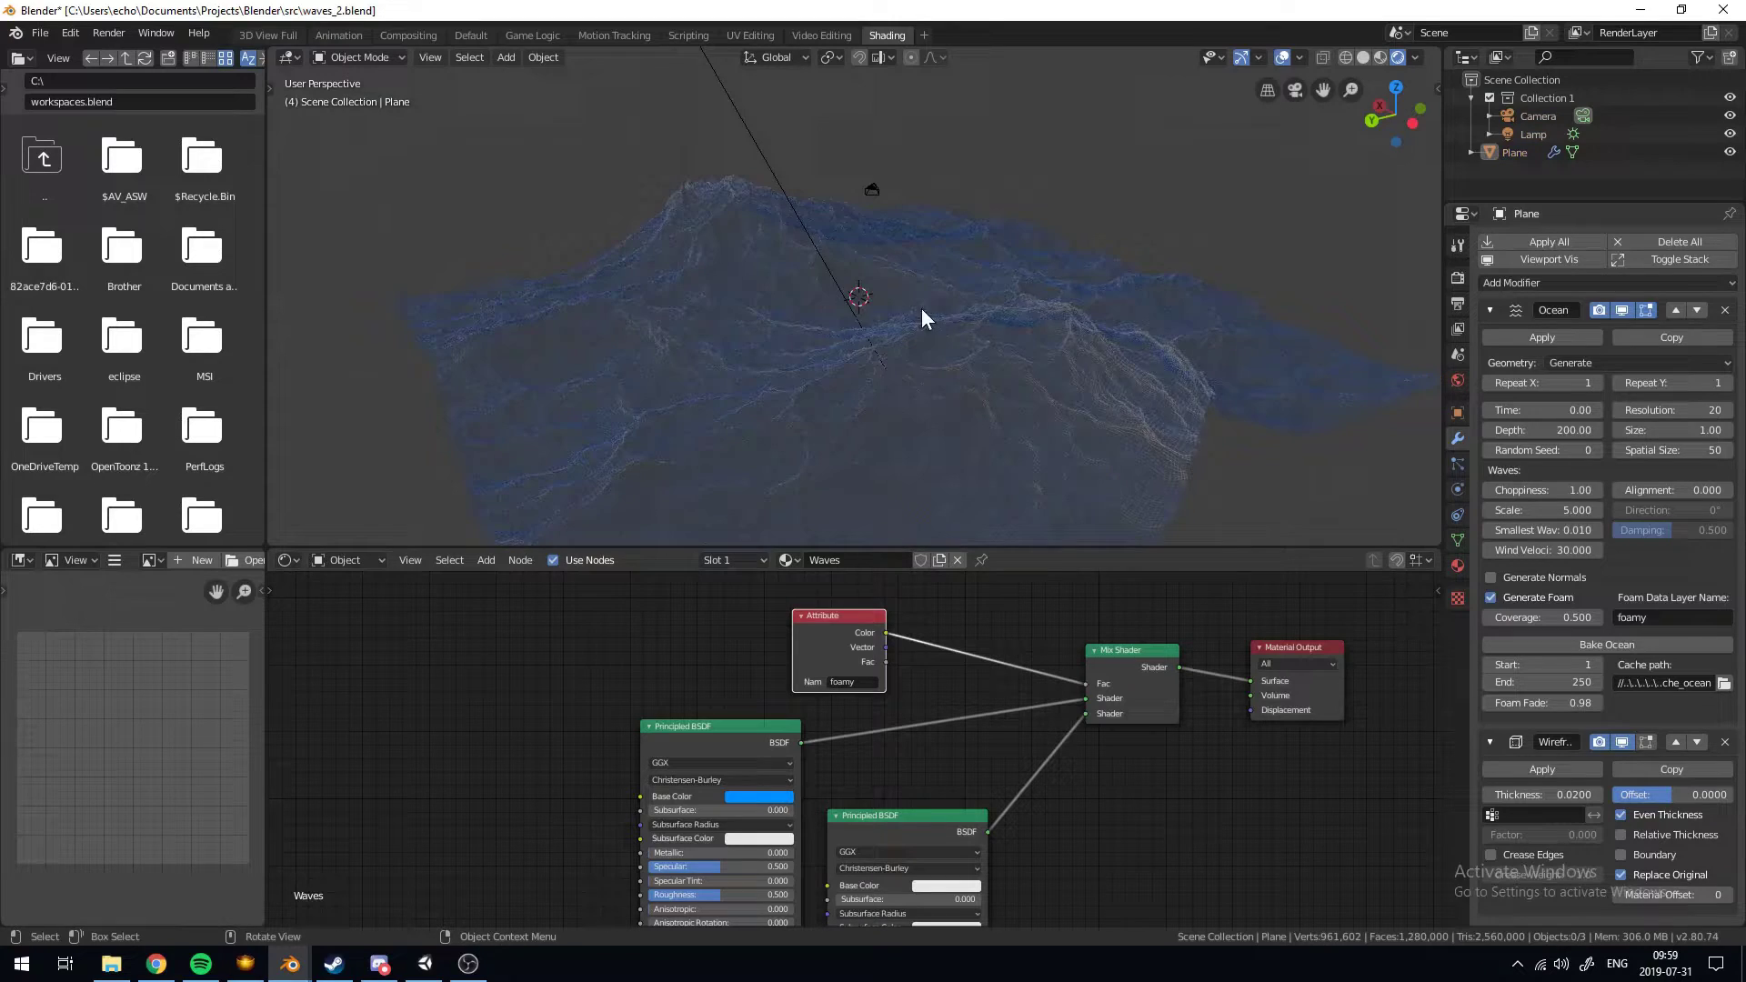
middle_drag(773, 263, 817, 302)
scroll(859, 264, up, 4)
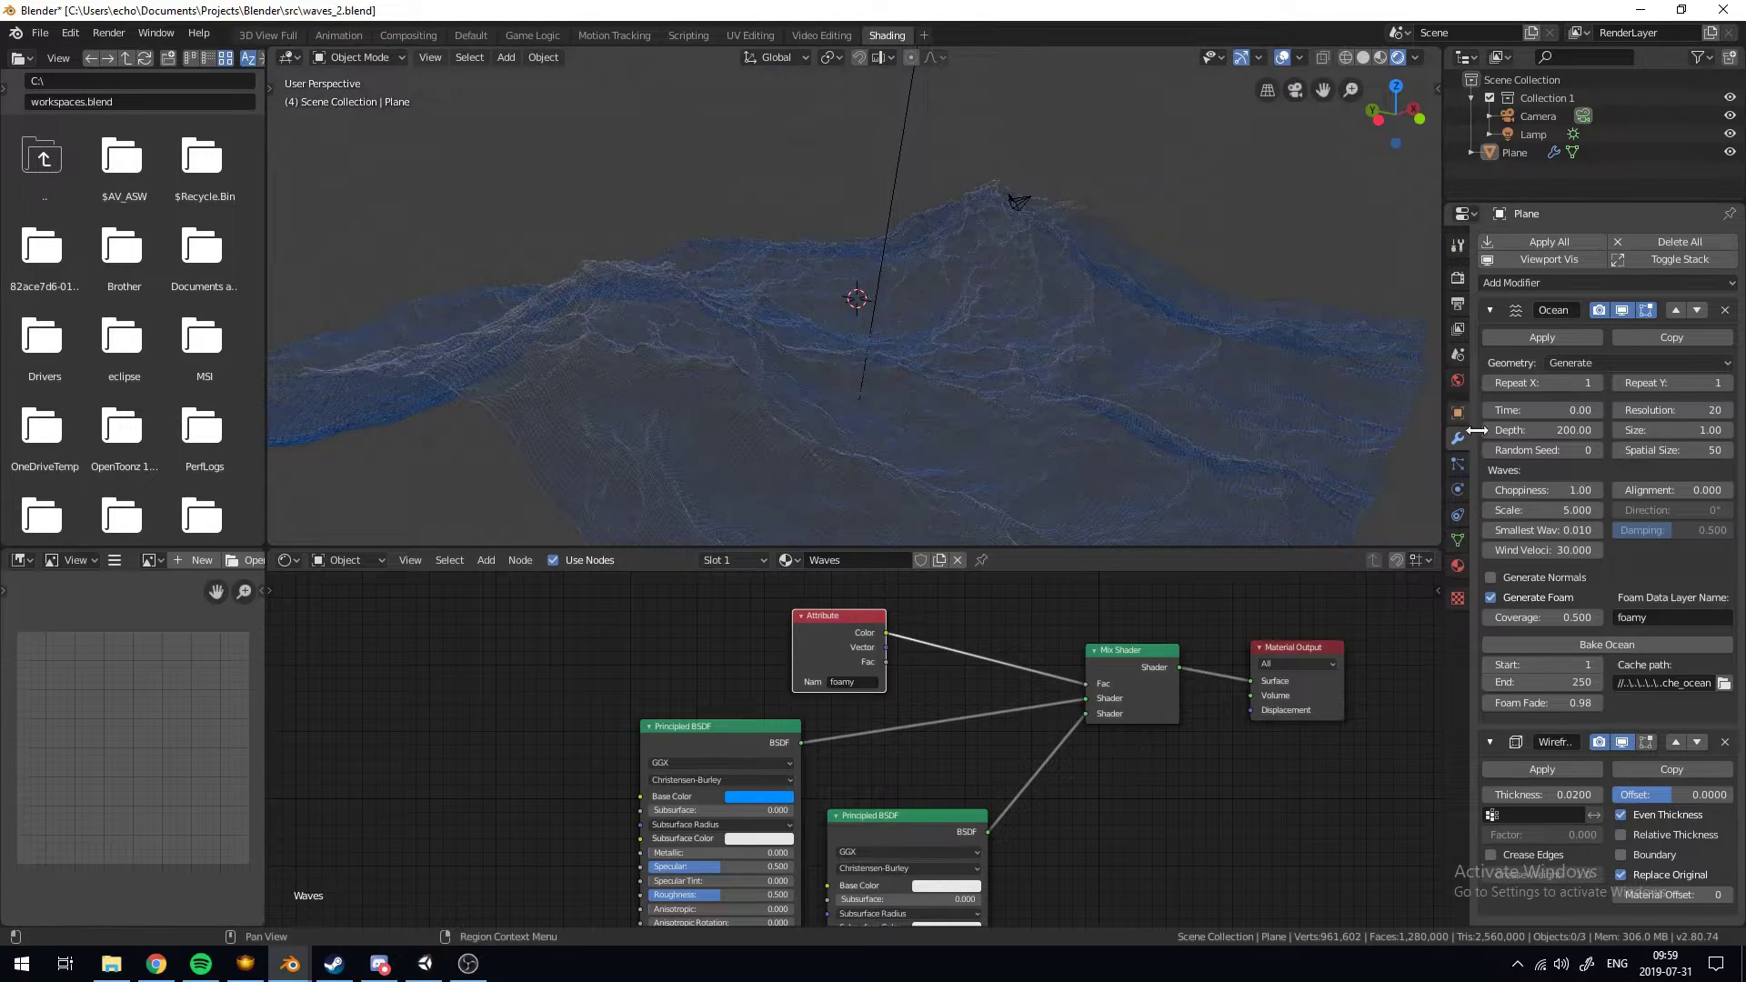
Enable nodes for the World and set its background color to black
click(1457, 380)
click(1635, 293)
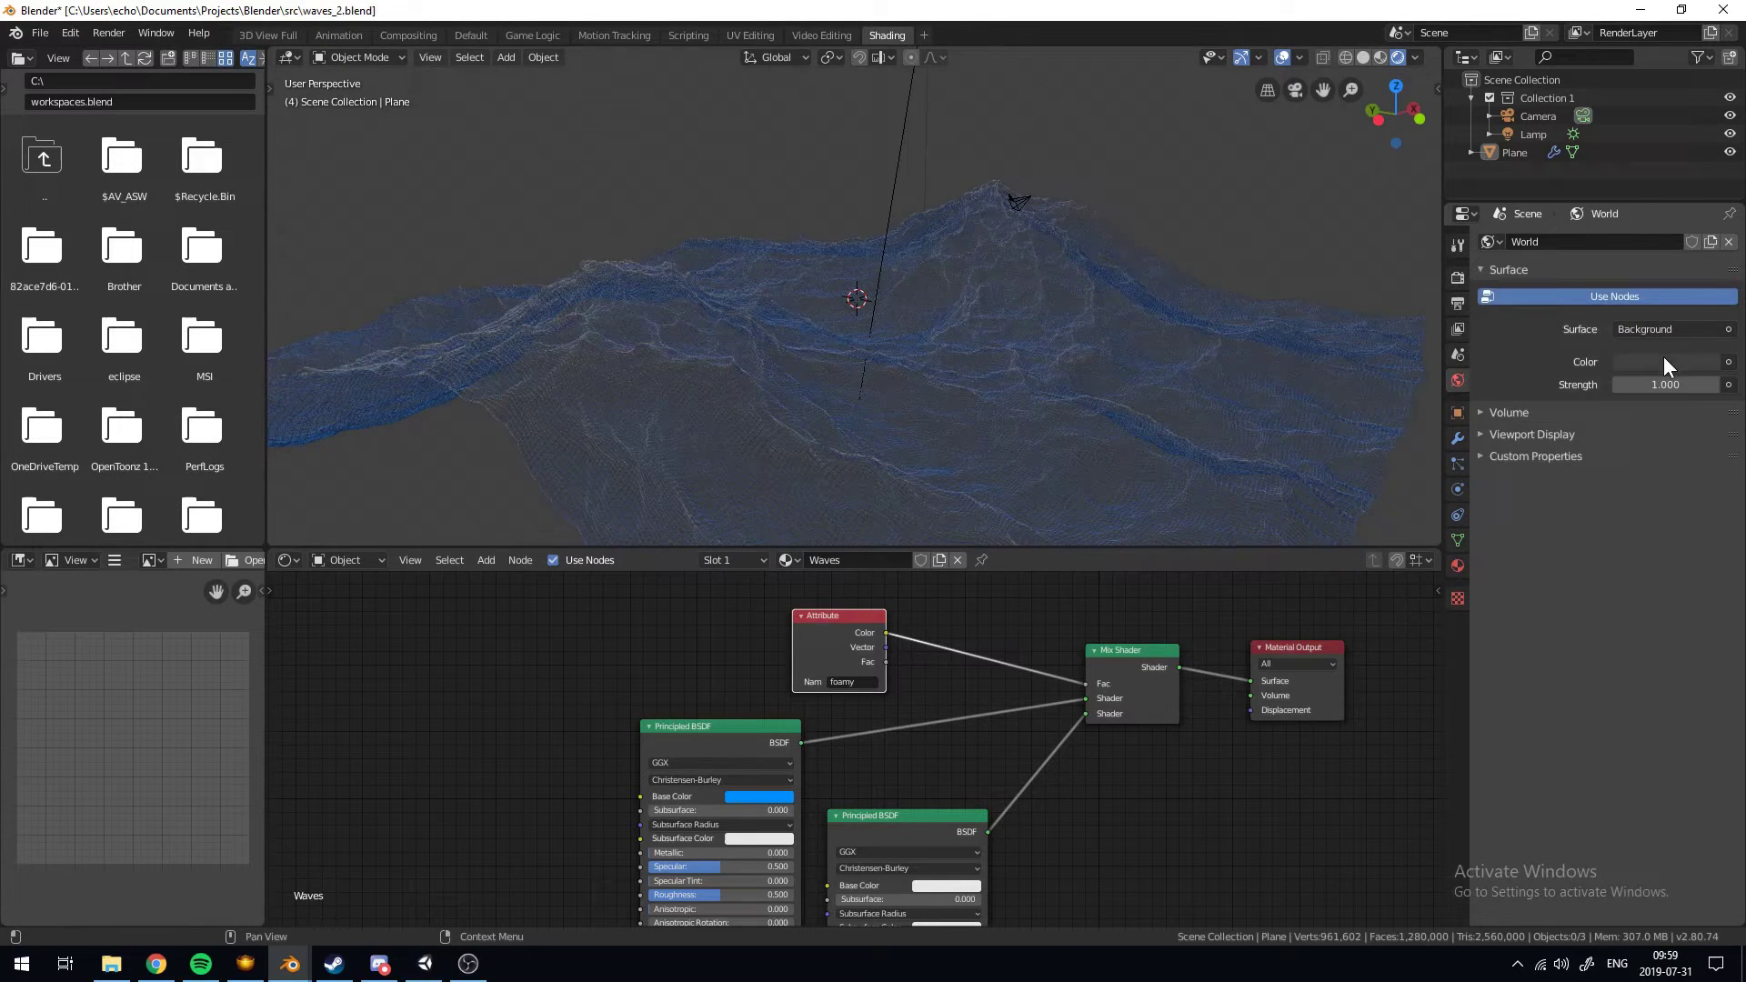
click(1663, 359)
drag(1707, 203, 1704, 234)
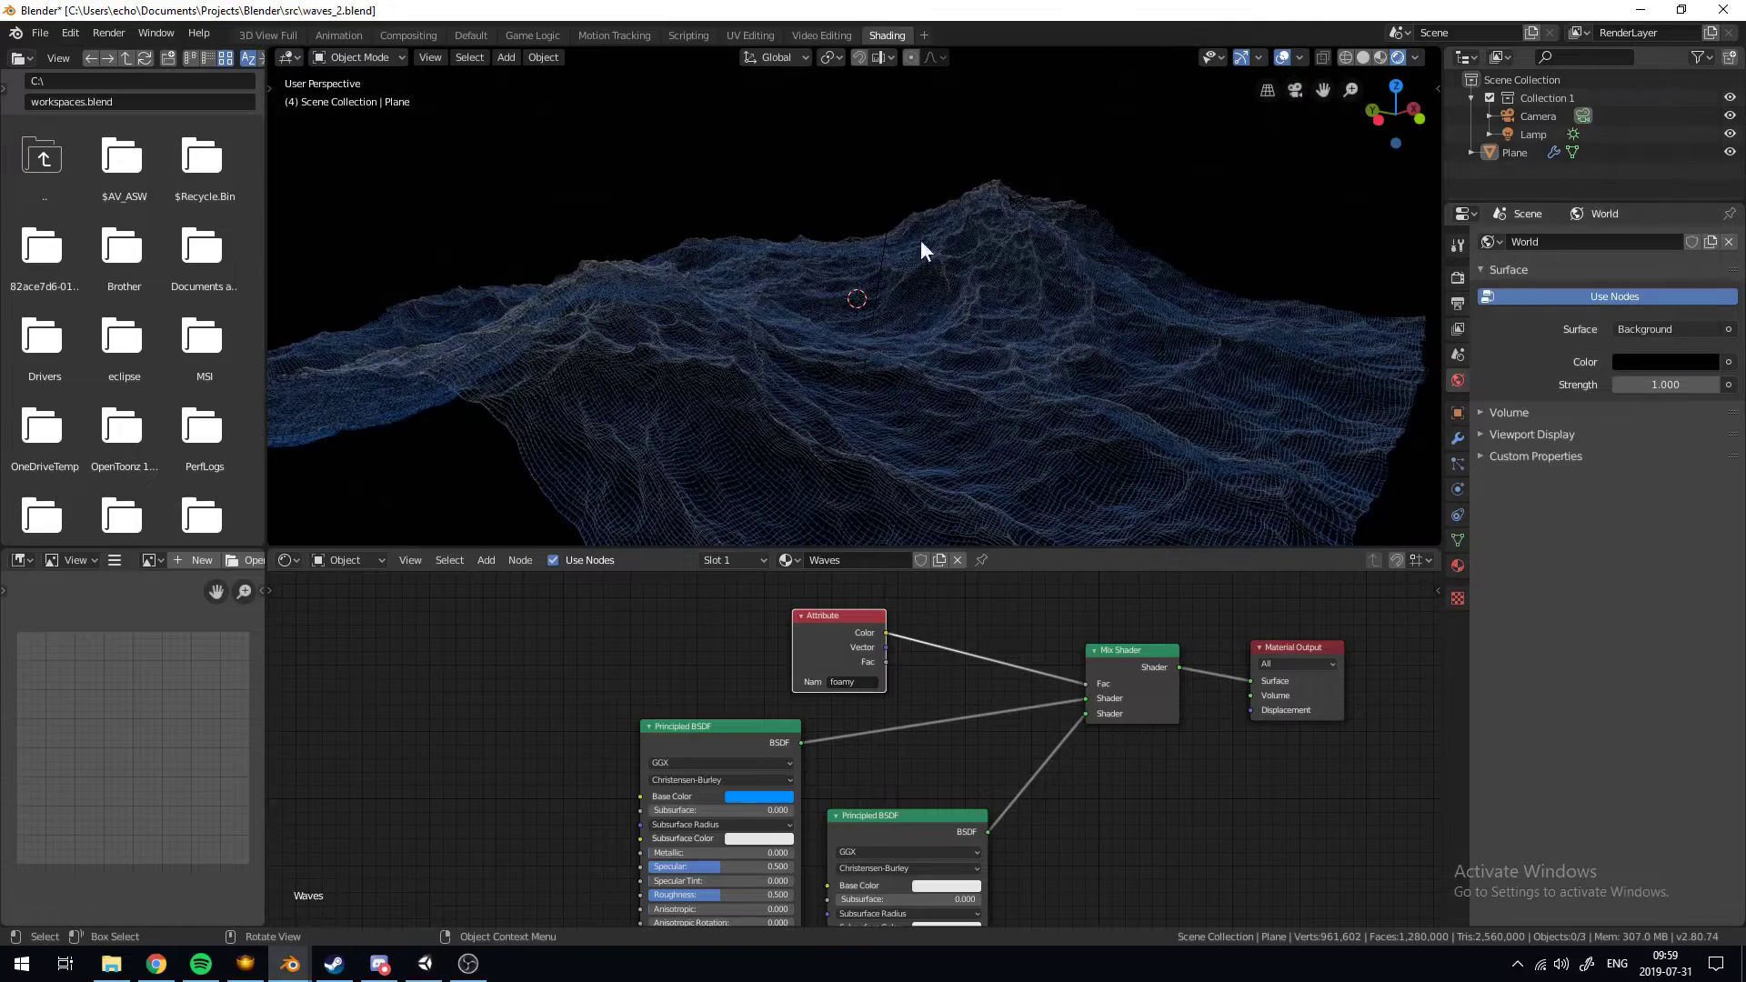
Darken the blue Principled BSDF's Base Color on the plane's Waves material to a near-black navy
middle_drag(920, 240, 1217, 358)
scroll(1153, 235, down, 6)
click(798, 182)
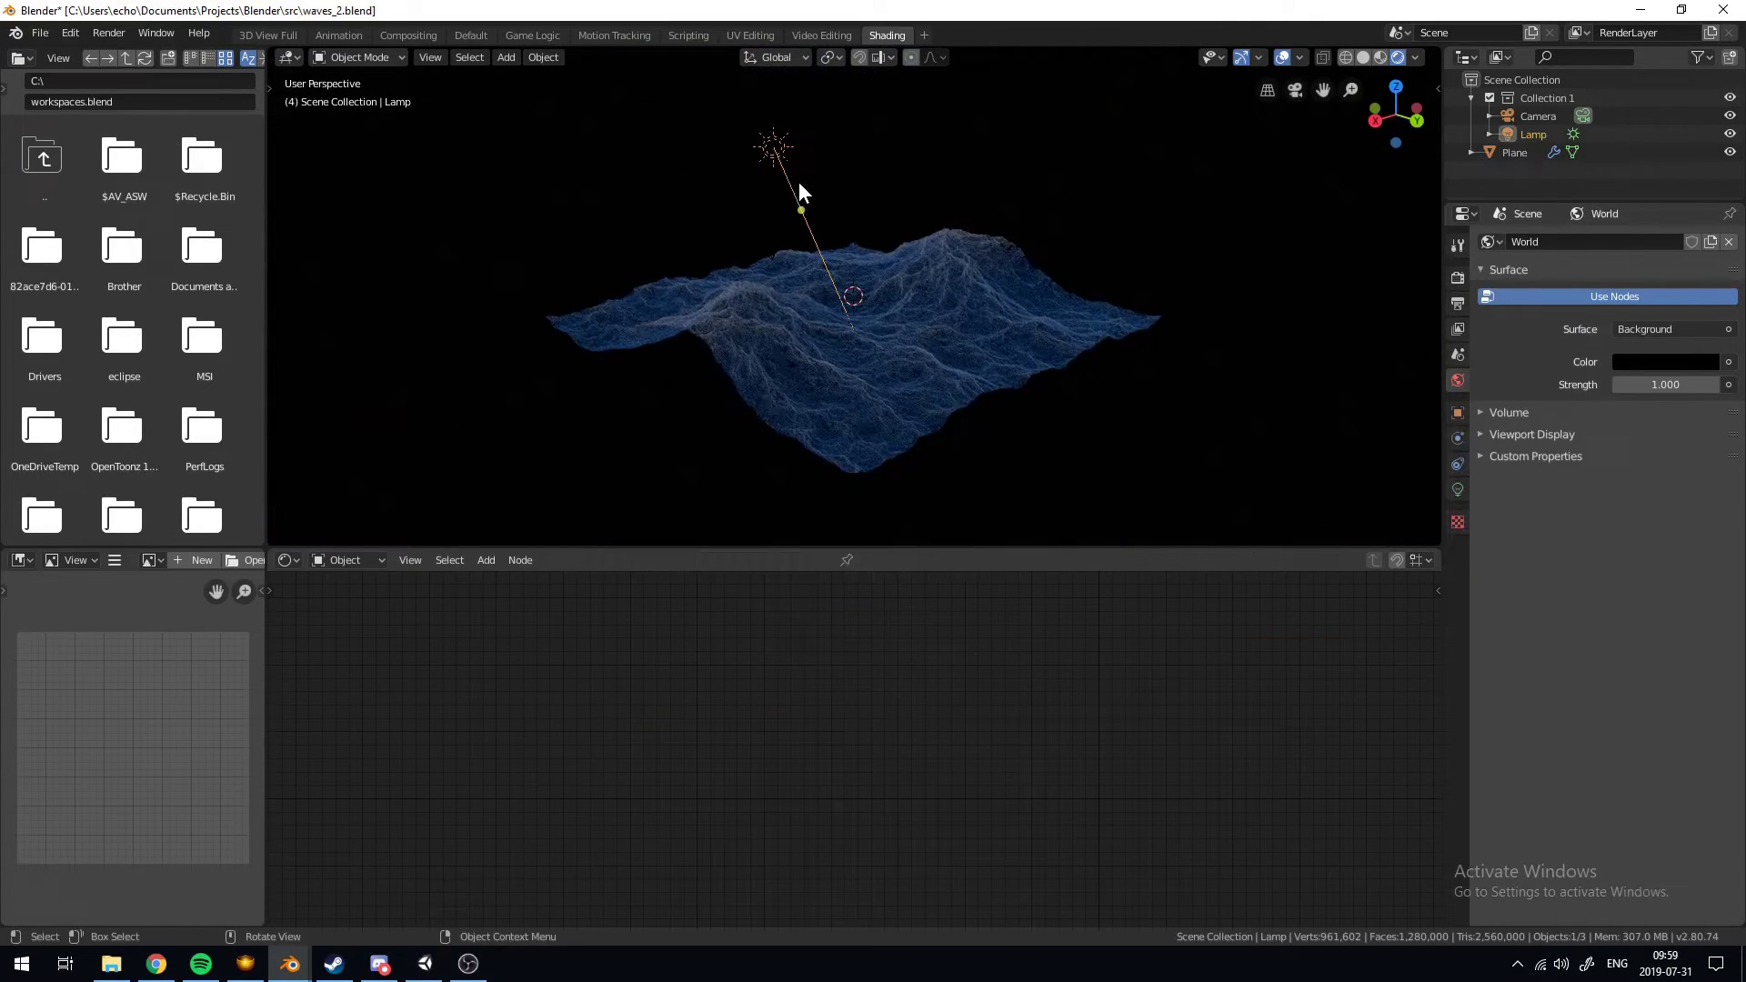
scroll(967, 272, up, 2)
click(968, 280)
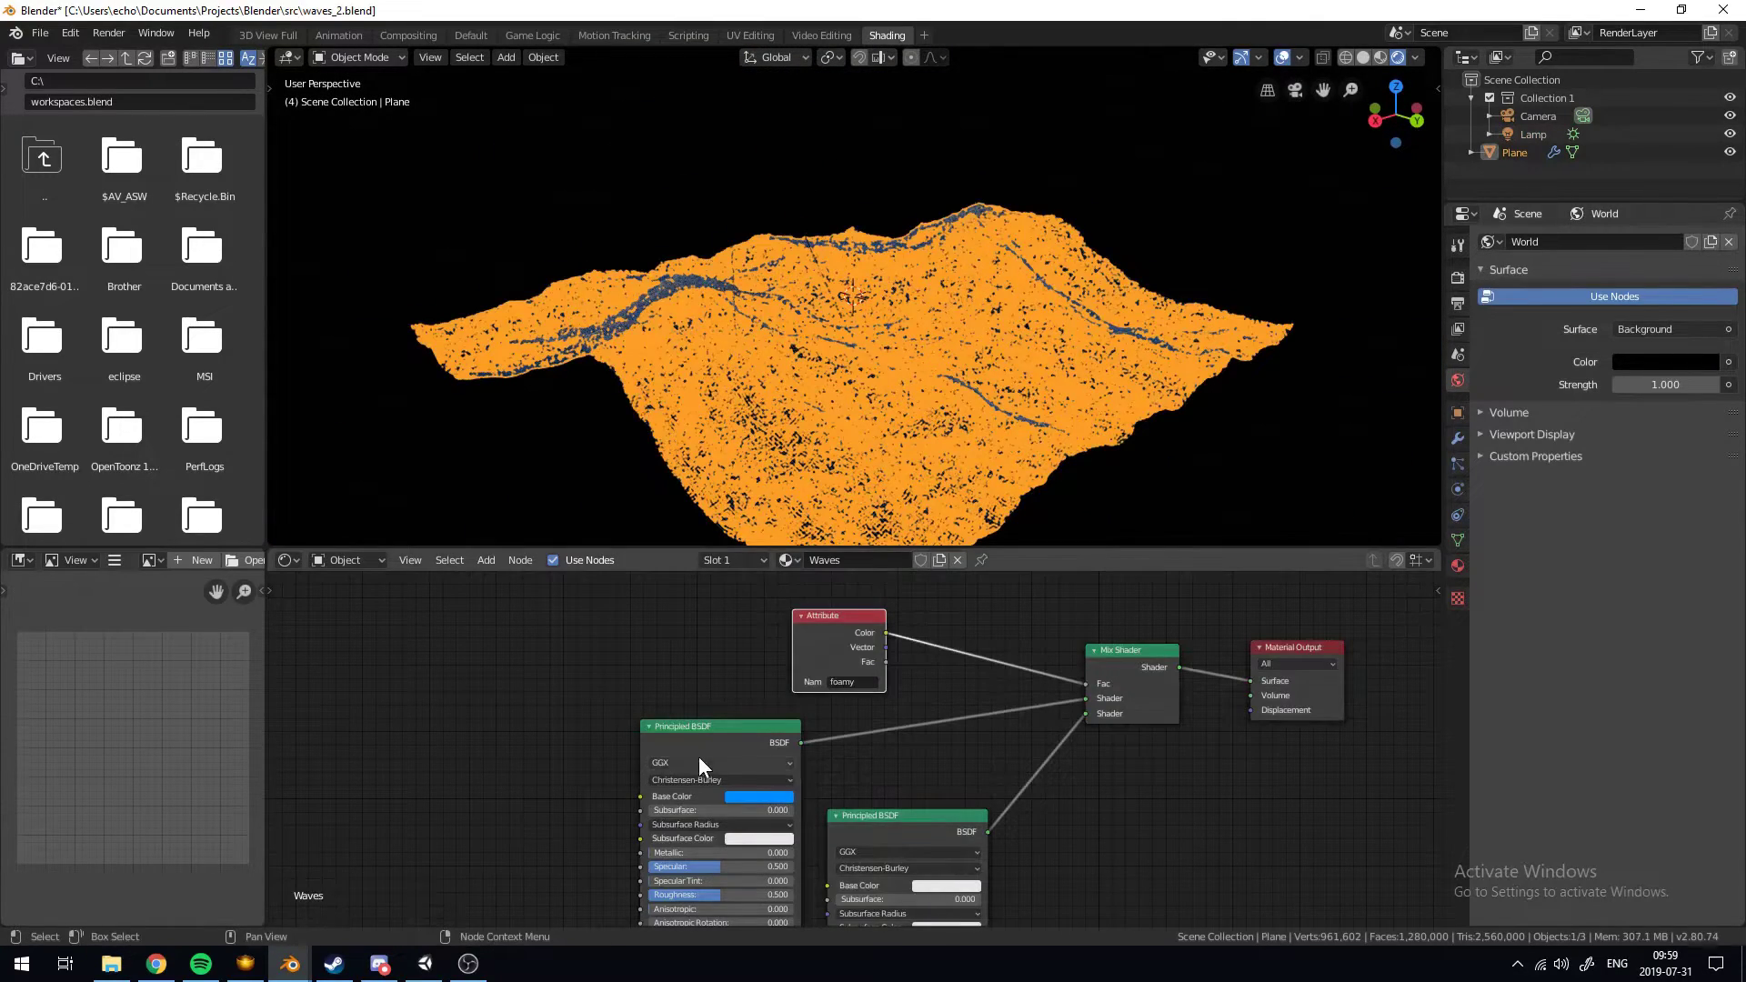
drag(692, 733, 636, 733)
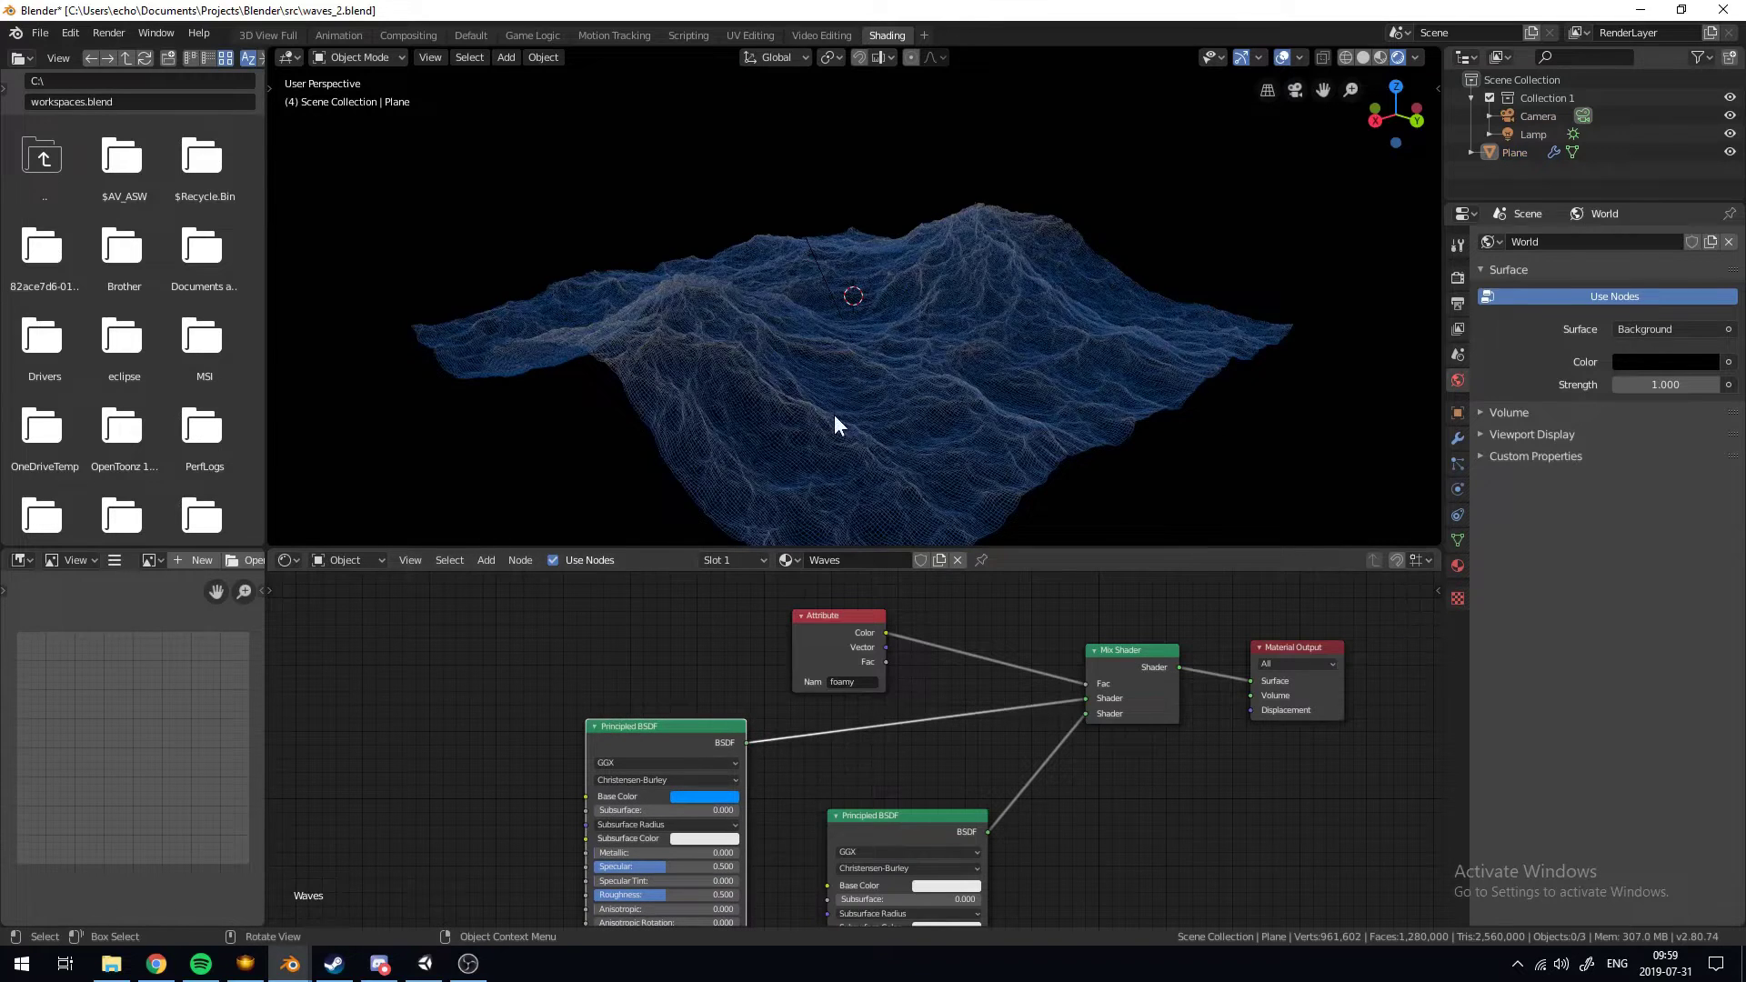
click(705, 797)
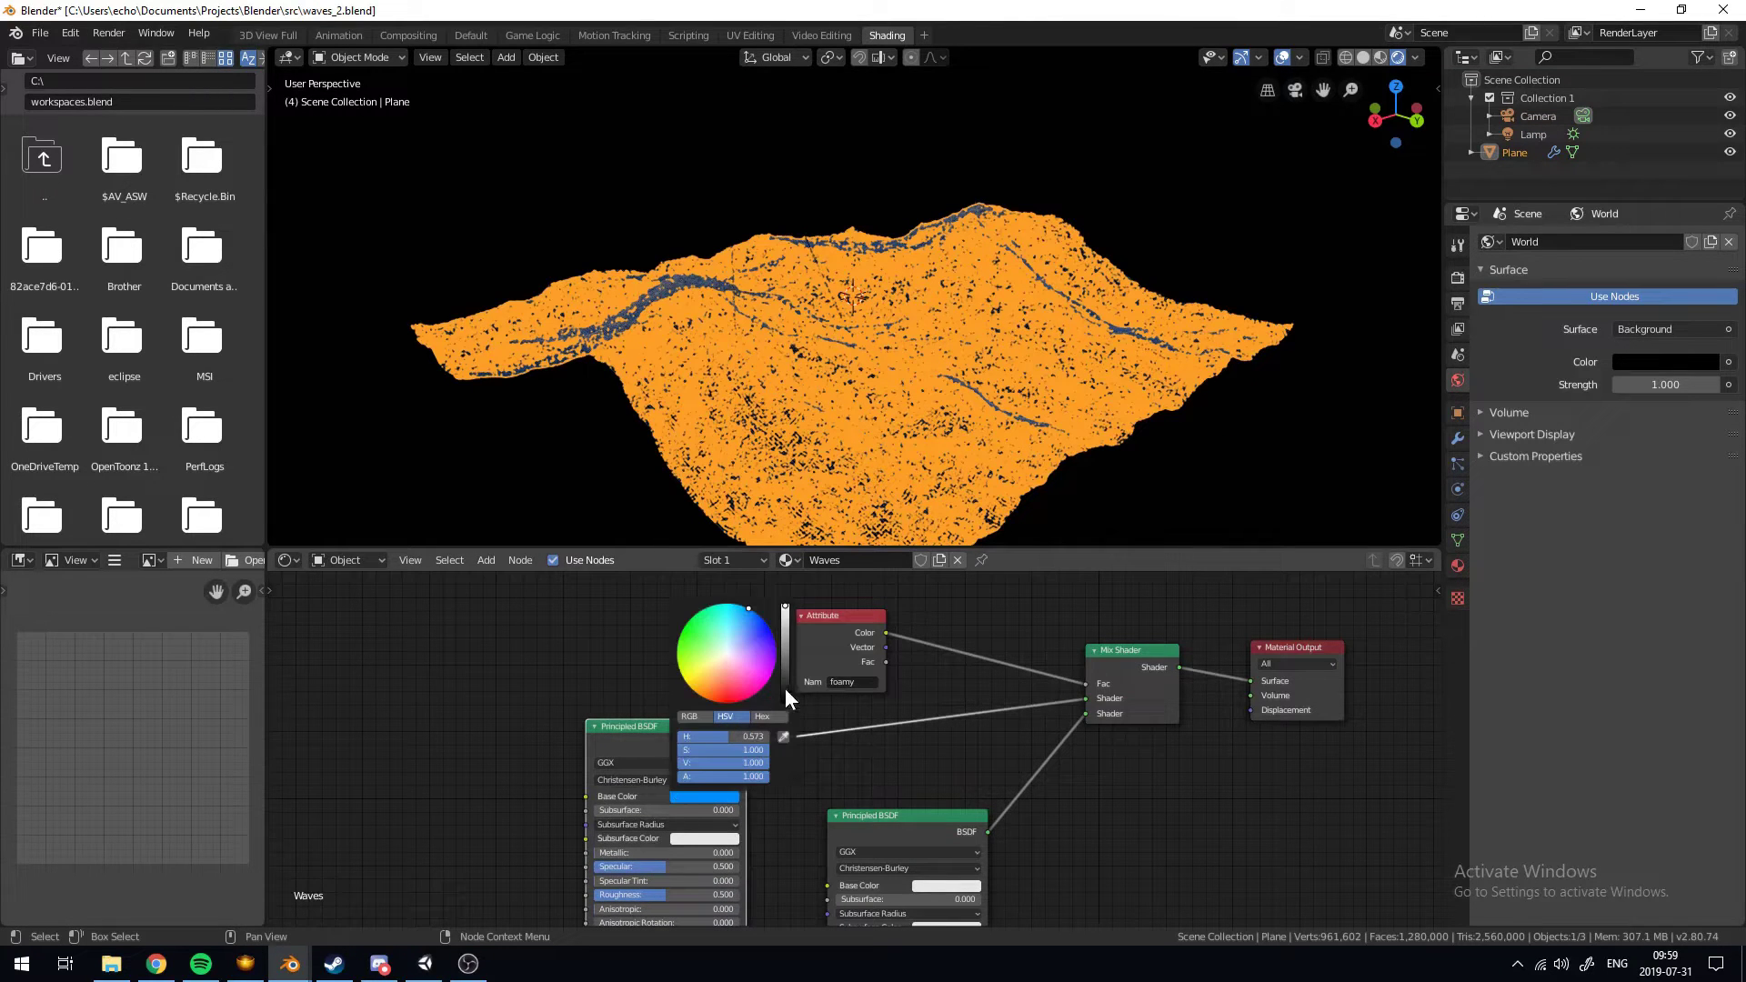
drag(784, 687, 786, 692)
key(a)
key(a)
mouse_move(788, 362)
middle_down()
mouse_move(842, 380)
mouse_move(795, 336)
mouse_move(788, 364)
middle_up()
Set the near-black Principled BSDF's Metallic to 0.682 and Roughness to 0.086
drag(682, 724, 665, 656)
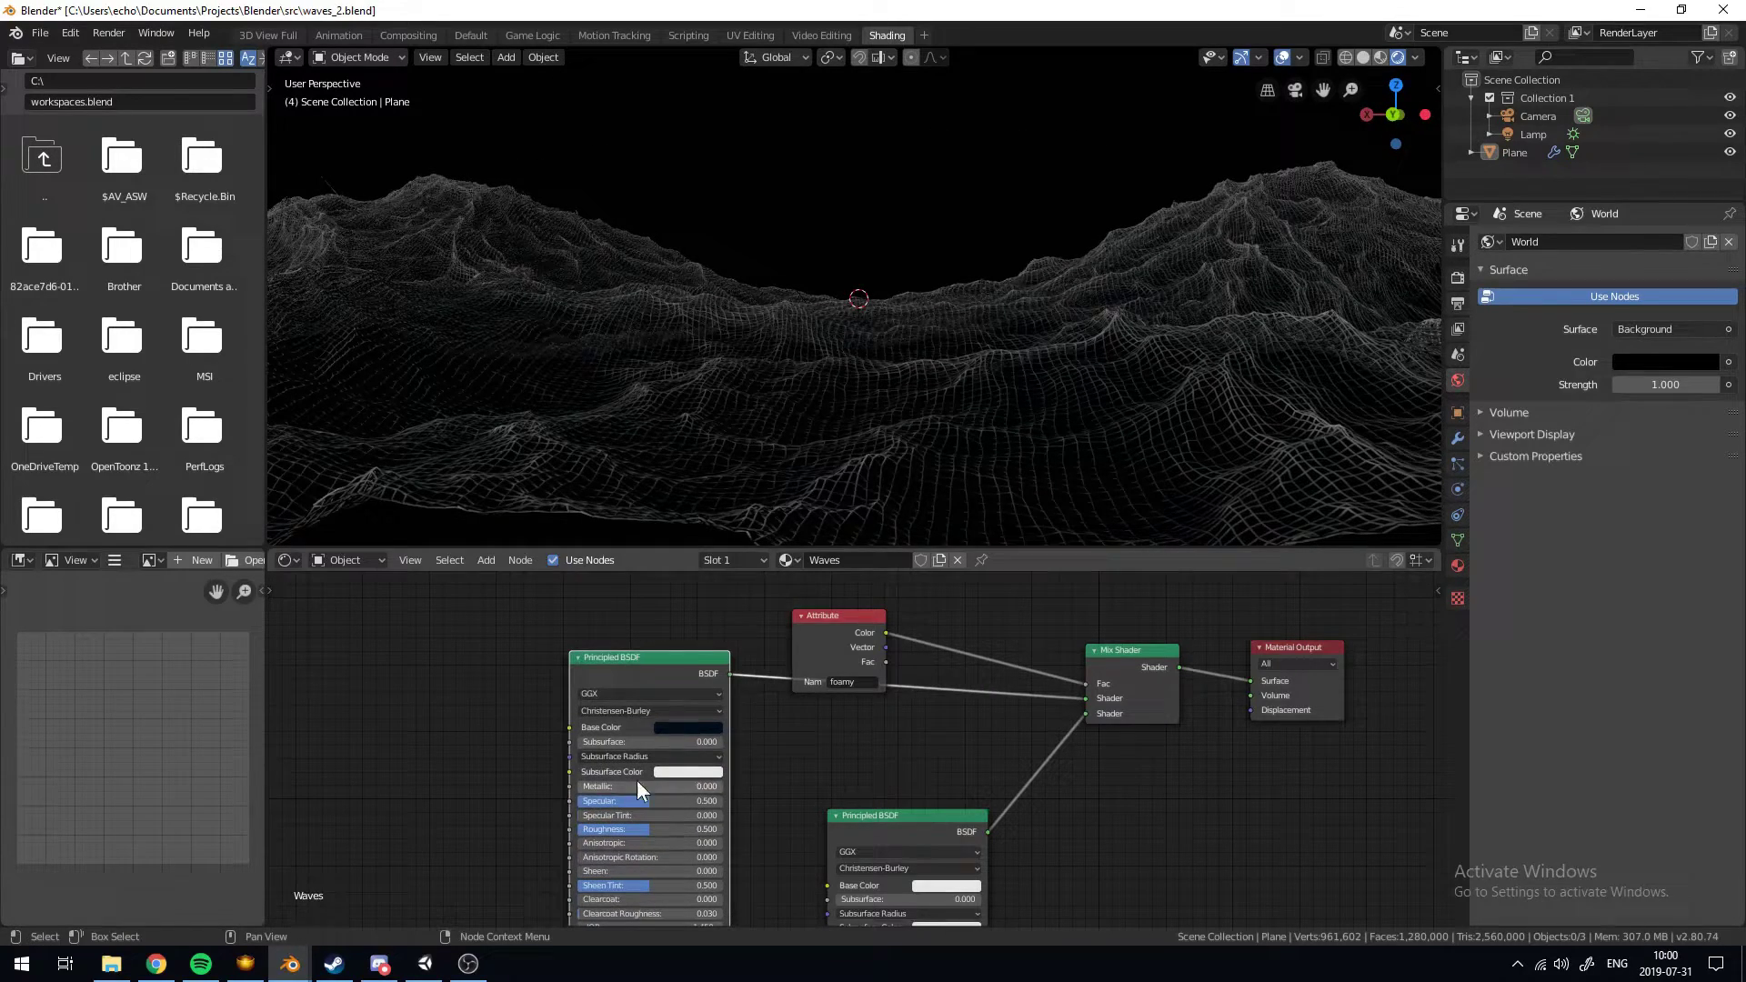
drag(582, 784, 684, 786)
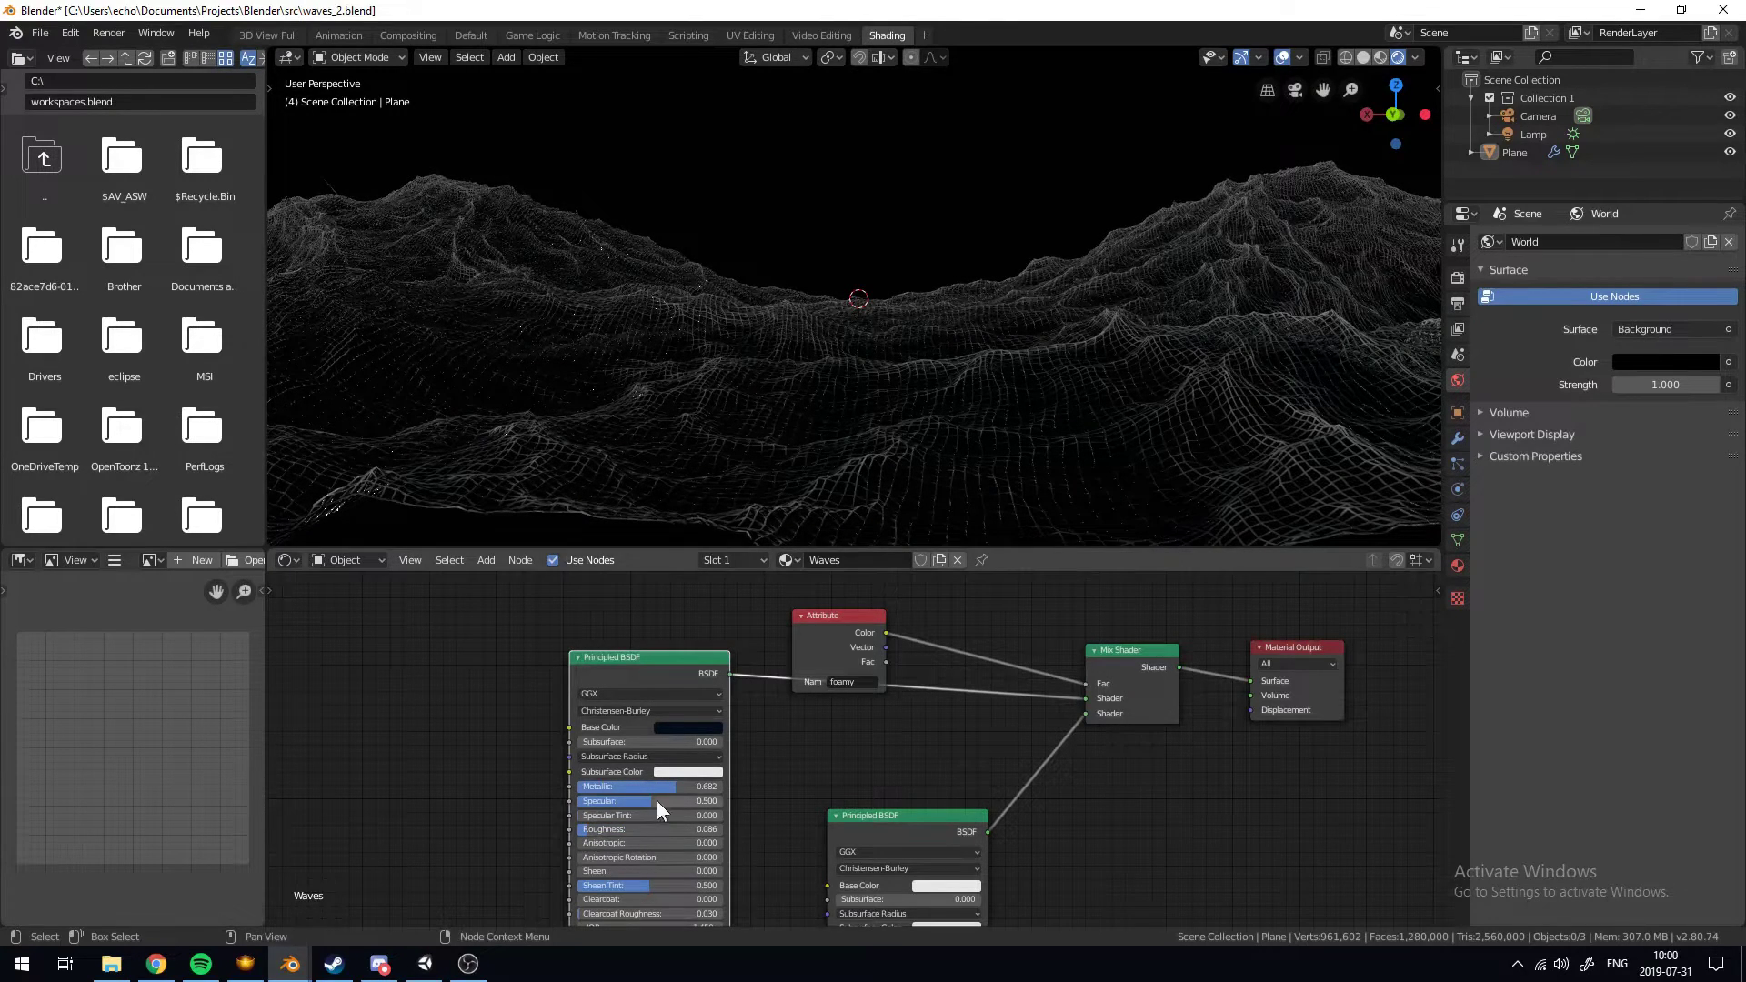
alt+drag(700, 582, 773, 502)
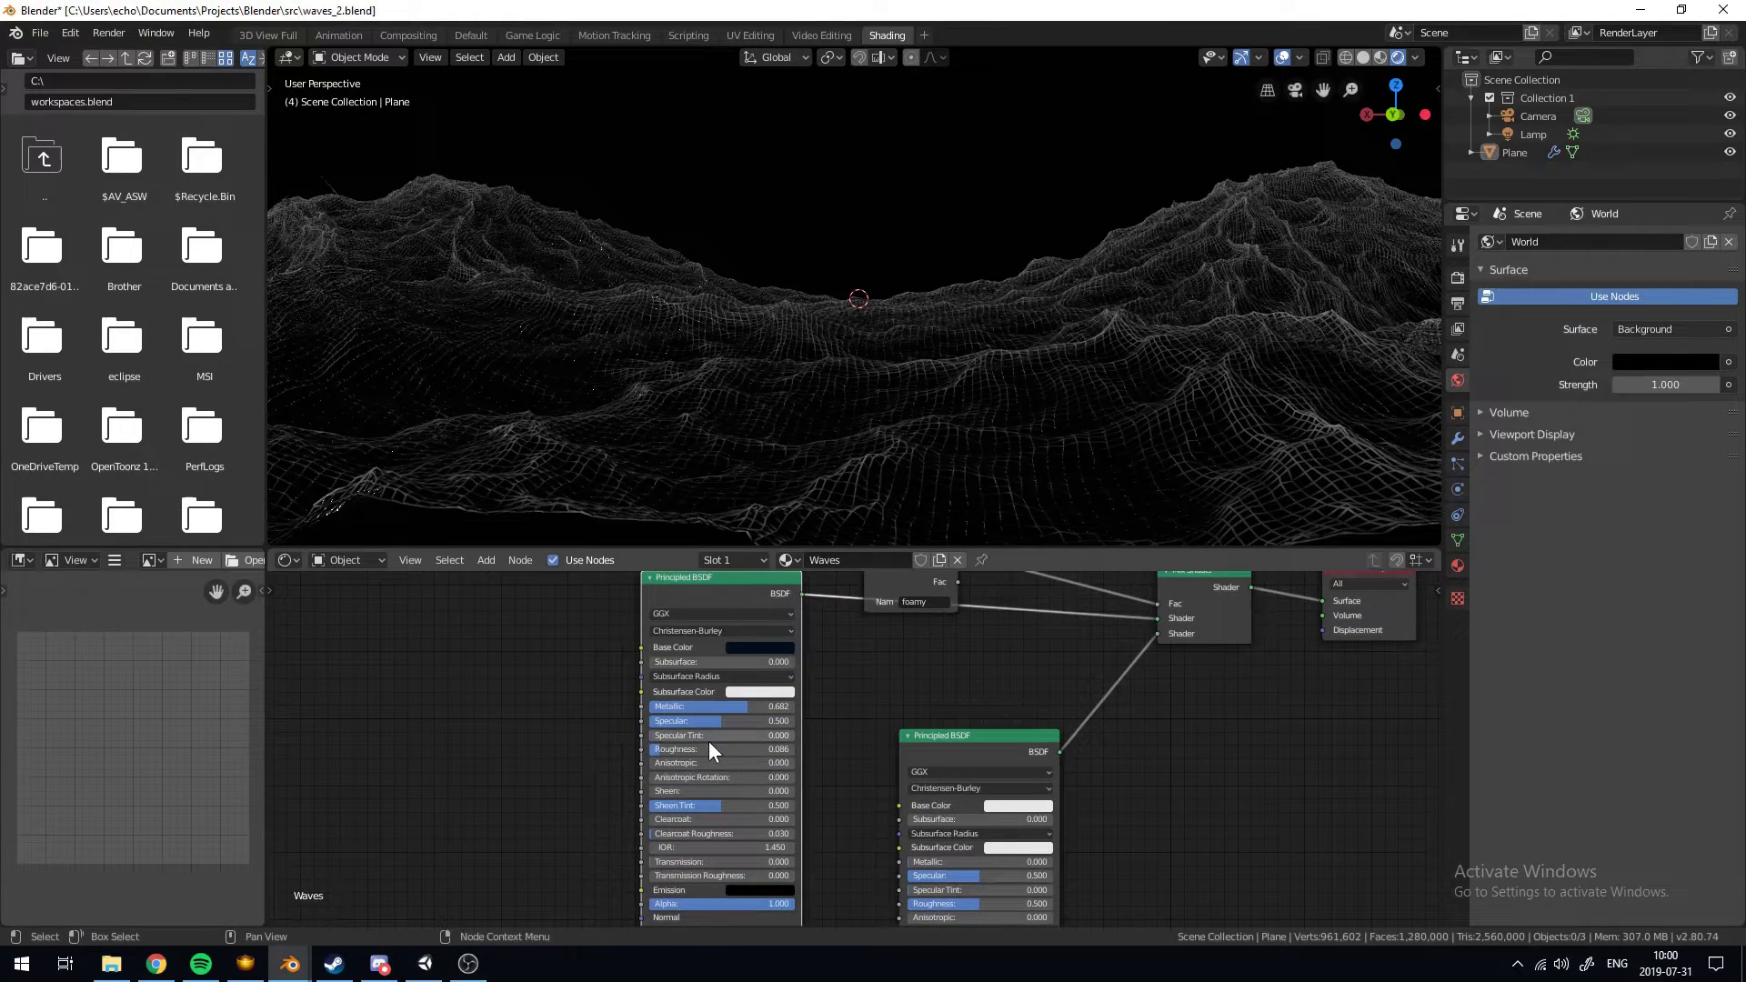
scroll(731, 772, down, 1)
Align the camera to a slightly raised frontal view that takes in the whole wave plane
middle_drag(832, 259, 927, 397)
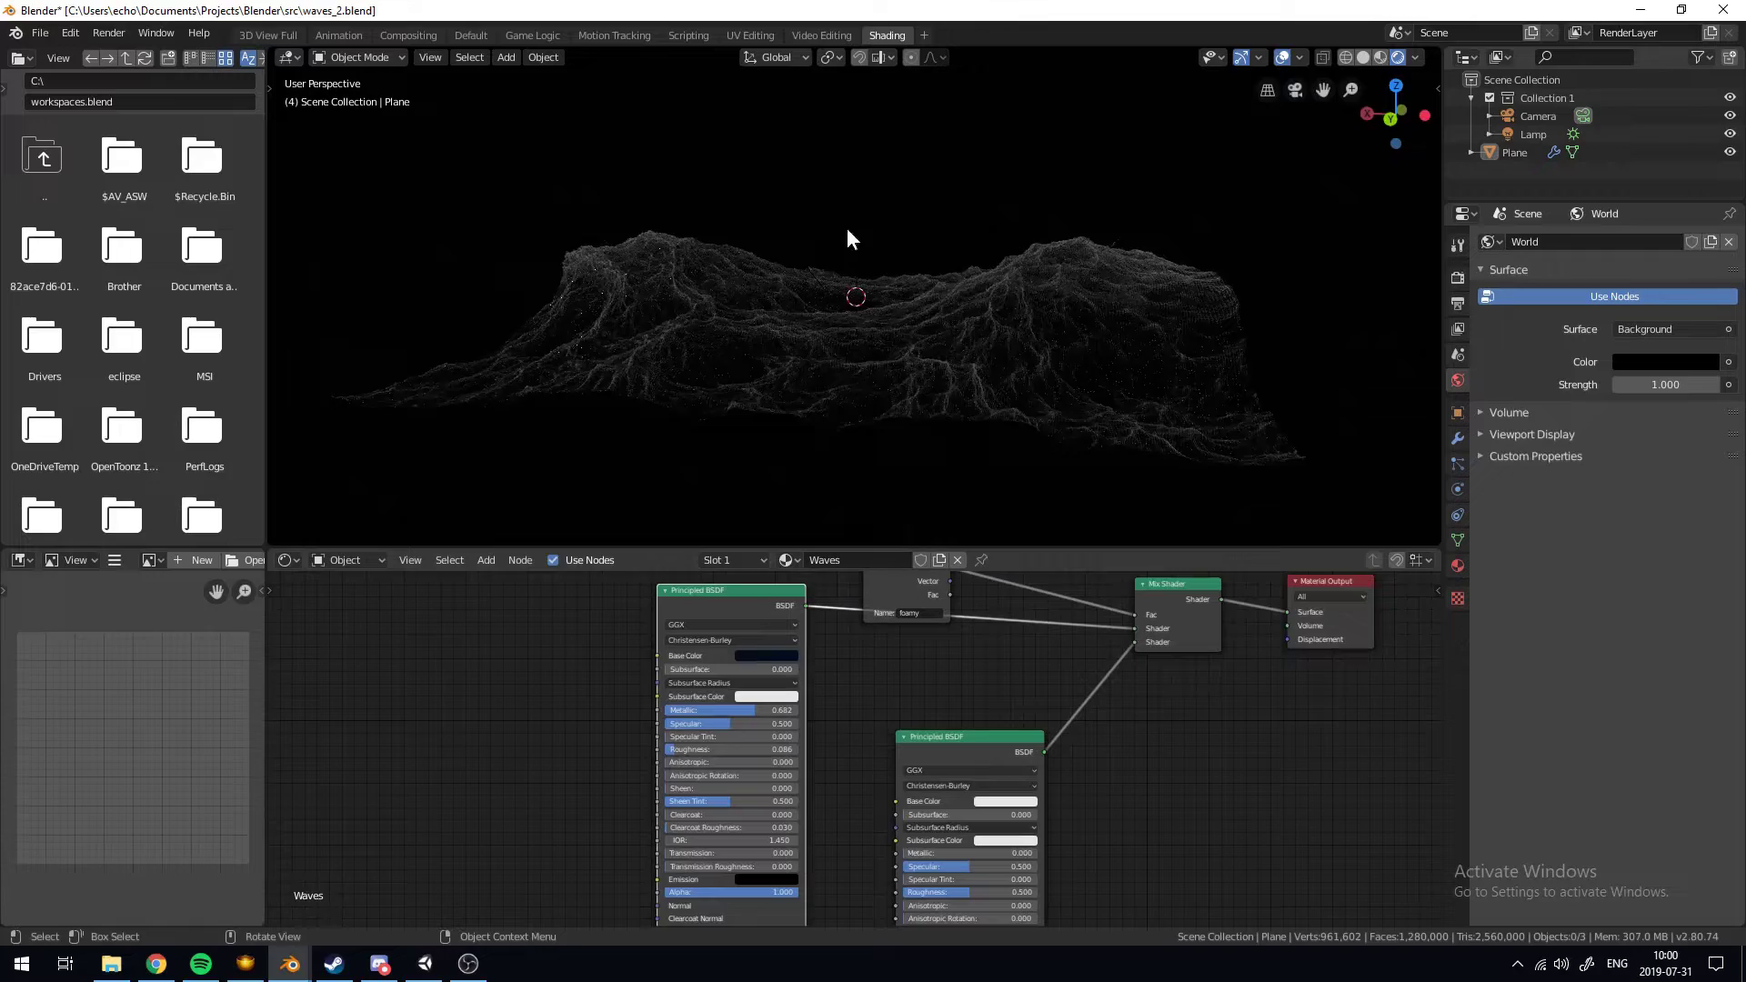
key(KP_0)
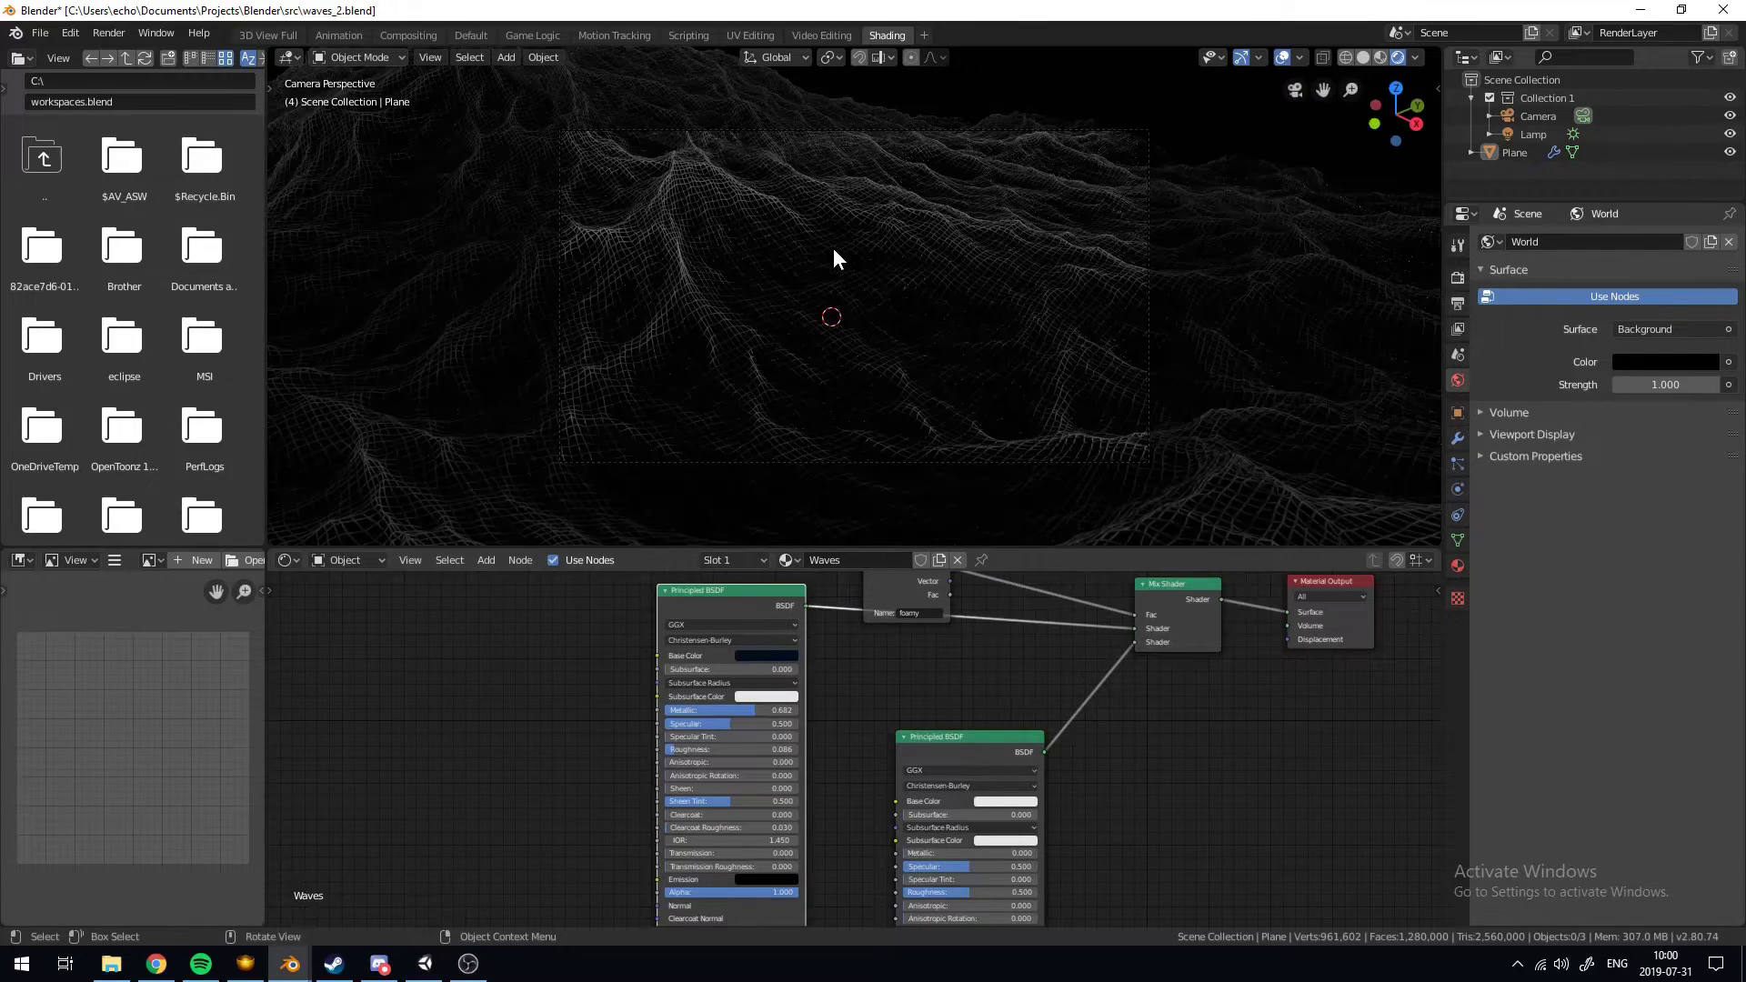
middle_drag(900, 242, 900, 282)
key(KP_0)
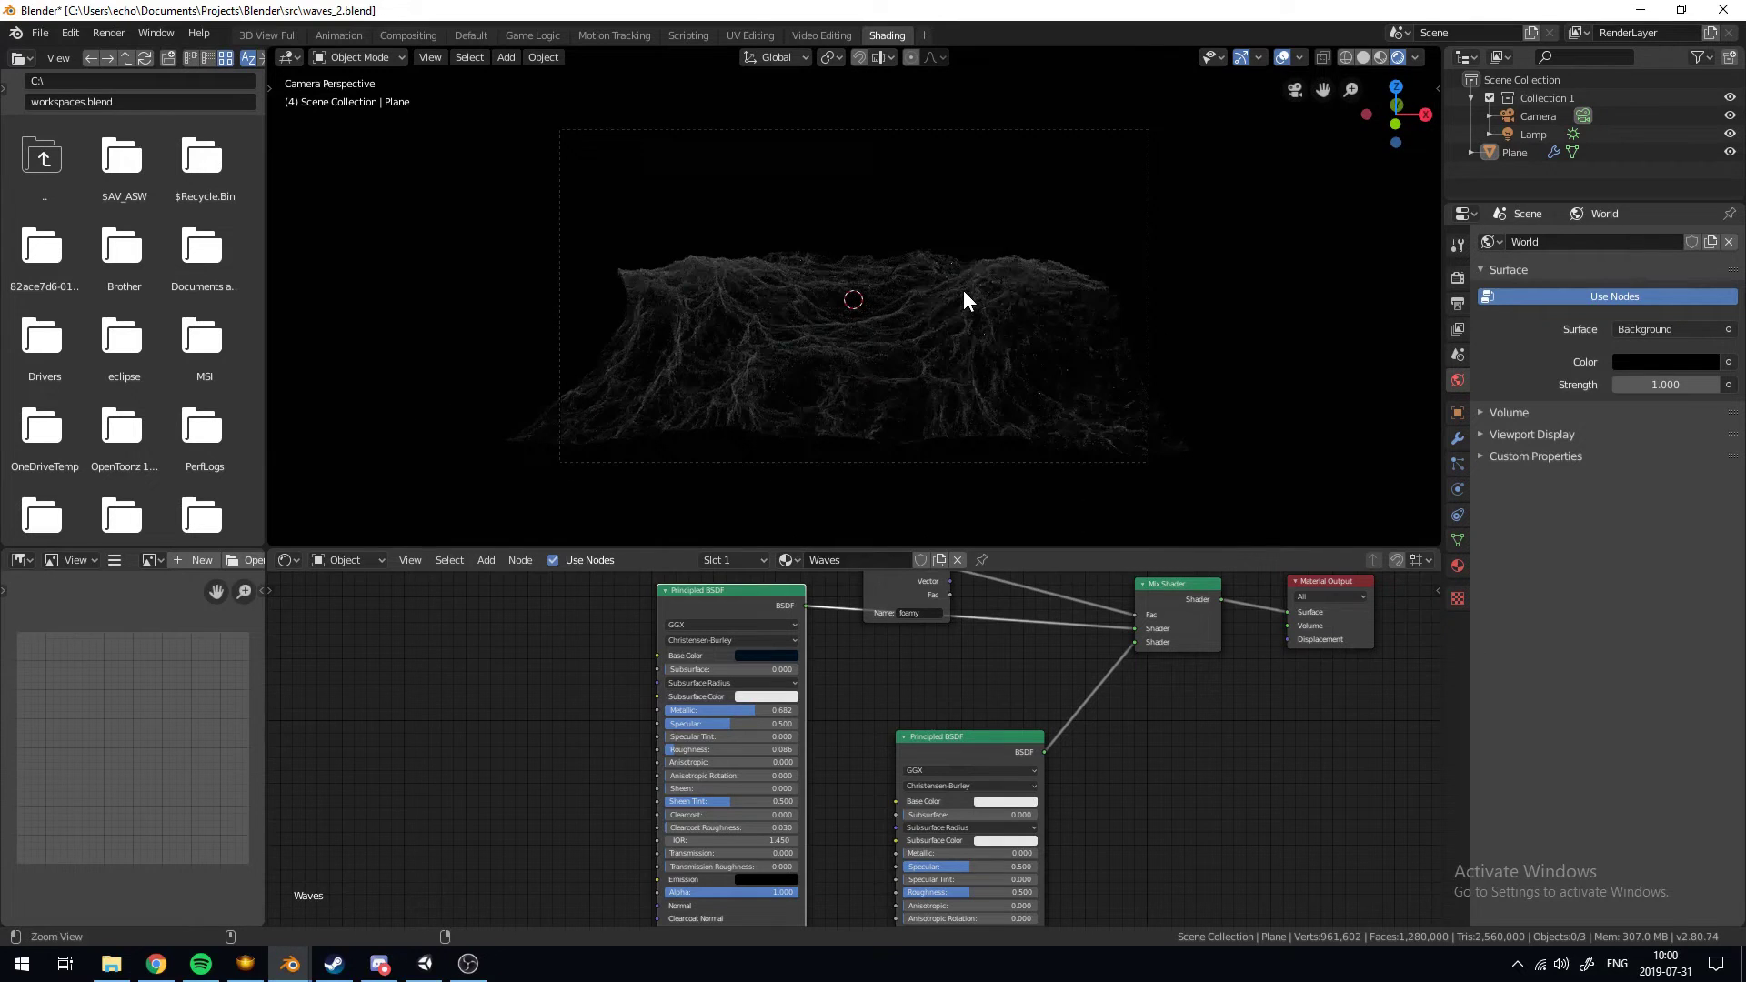
Move the camera about 23.4 units toward the waves along its local Z axis and shift its framing slightly
click(1151, 314)
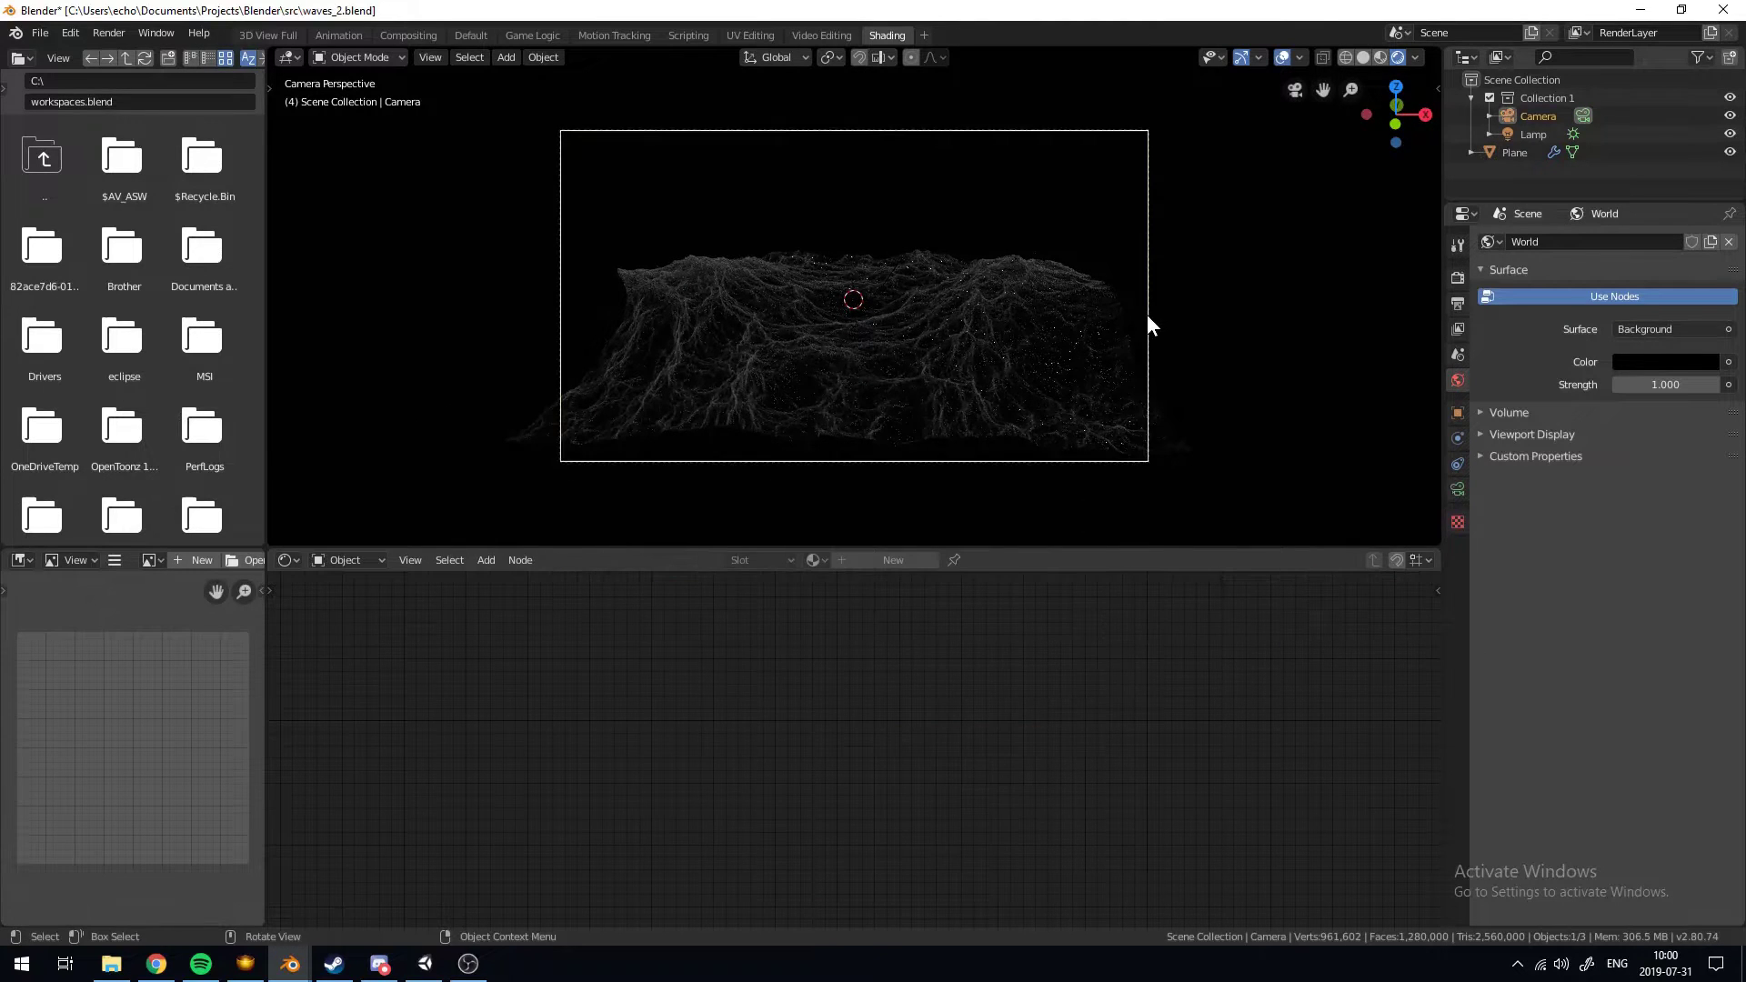
key(g)
key(z)
key(z)
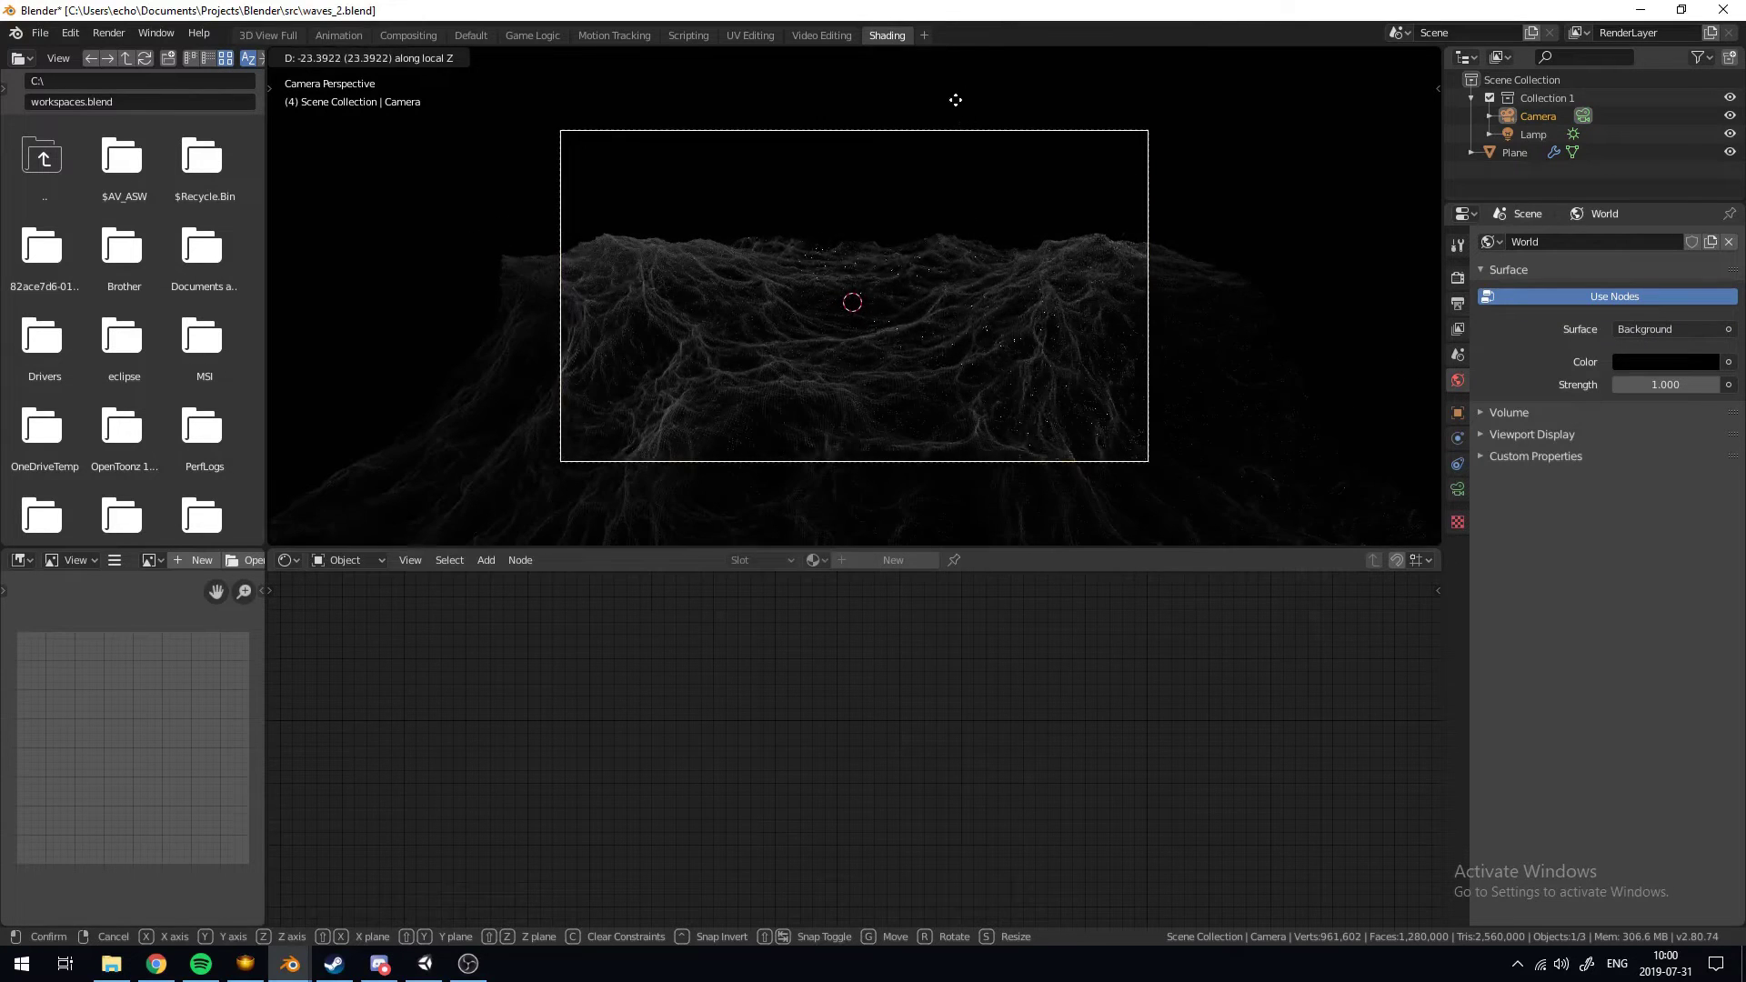
click(955, 101)
key(g)
click(1033, 386)
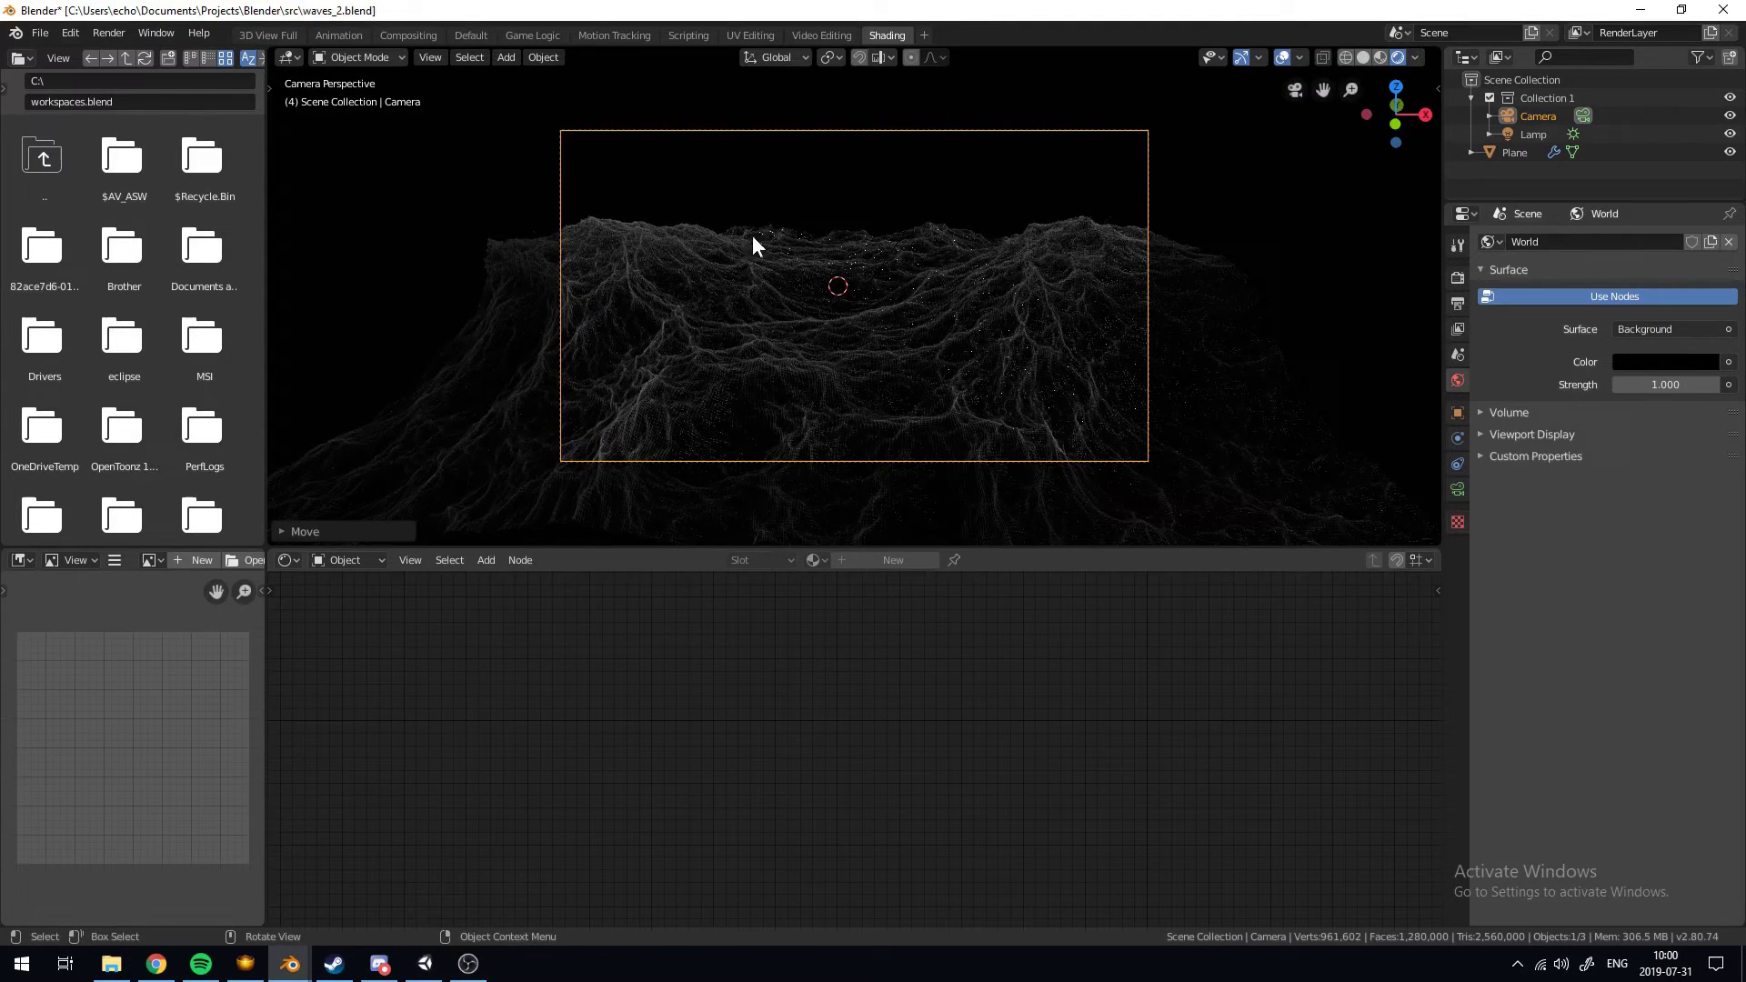
key(g)
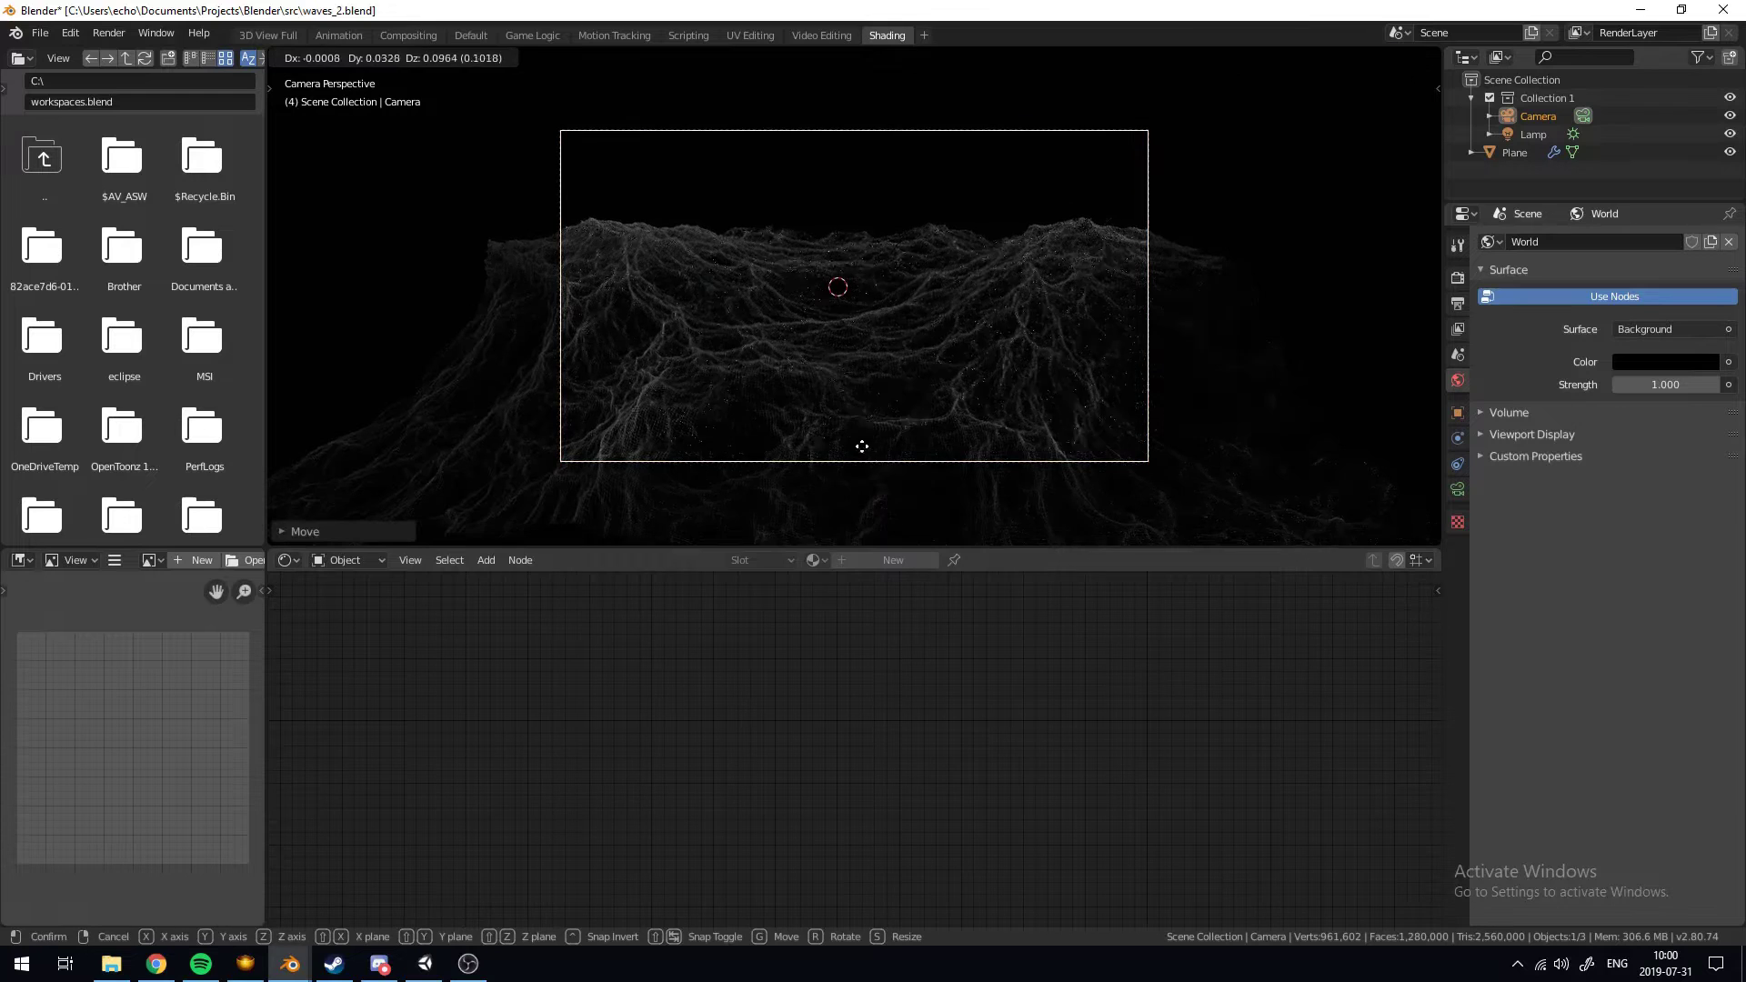
key(z)
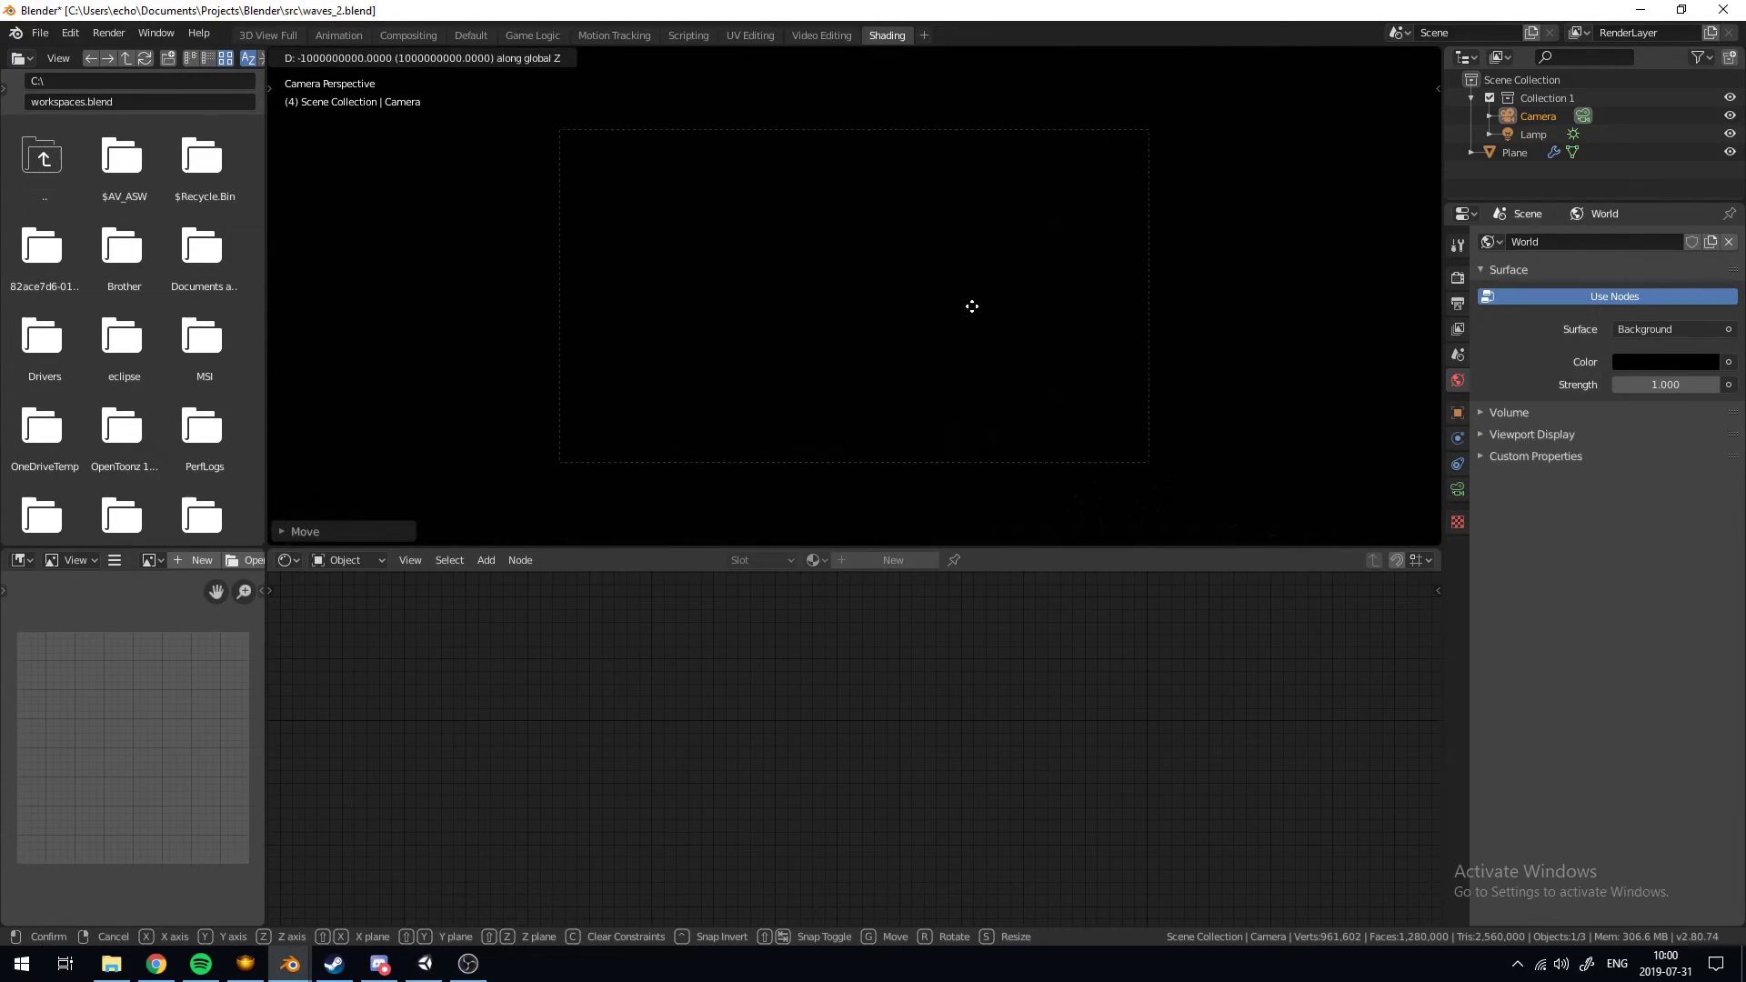
key(z)
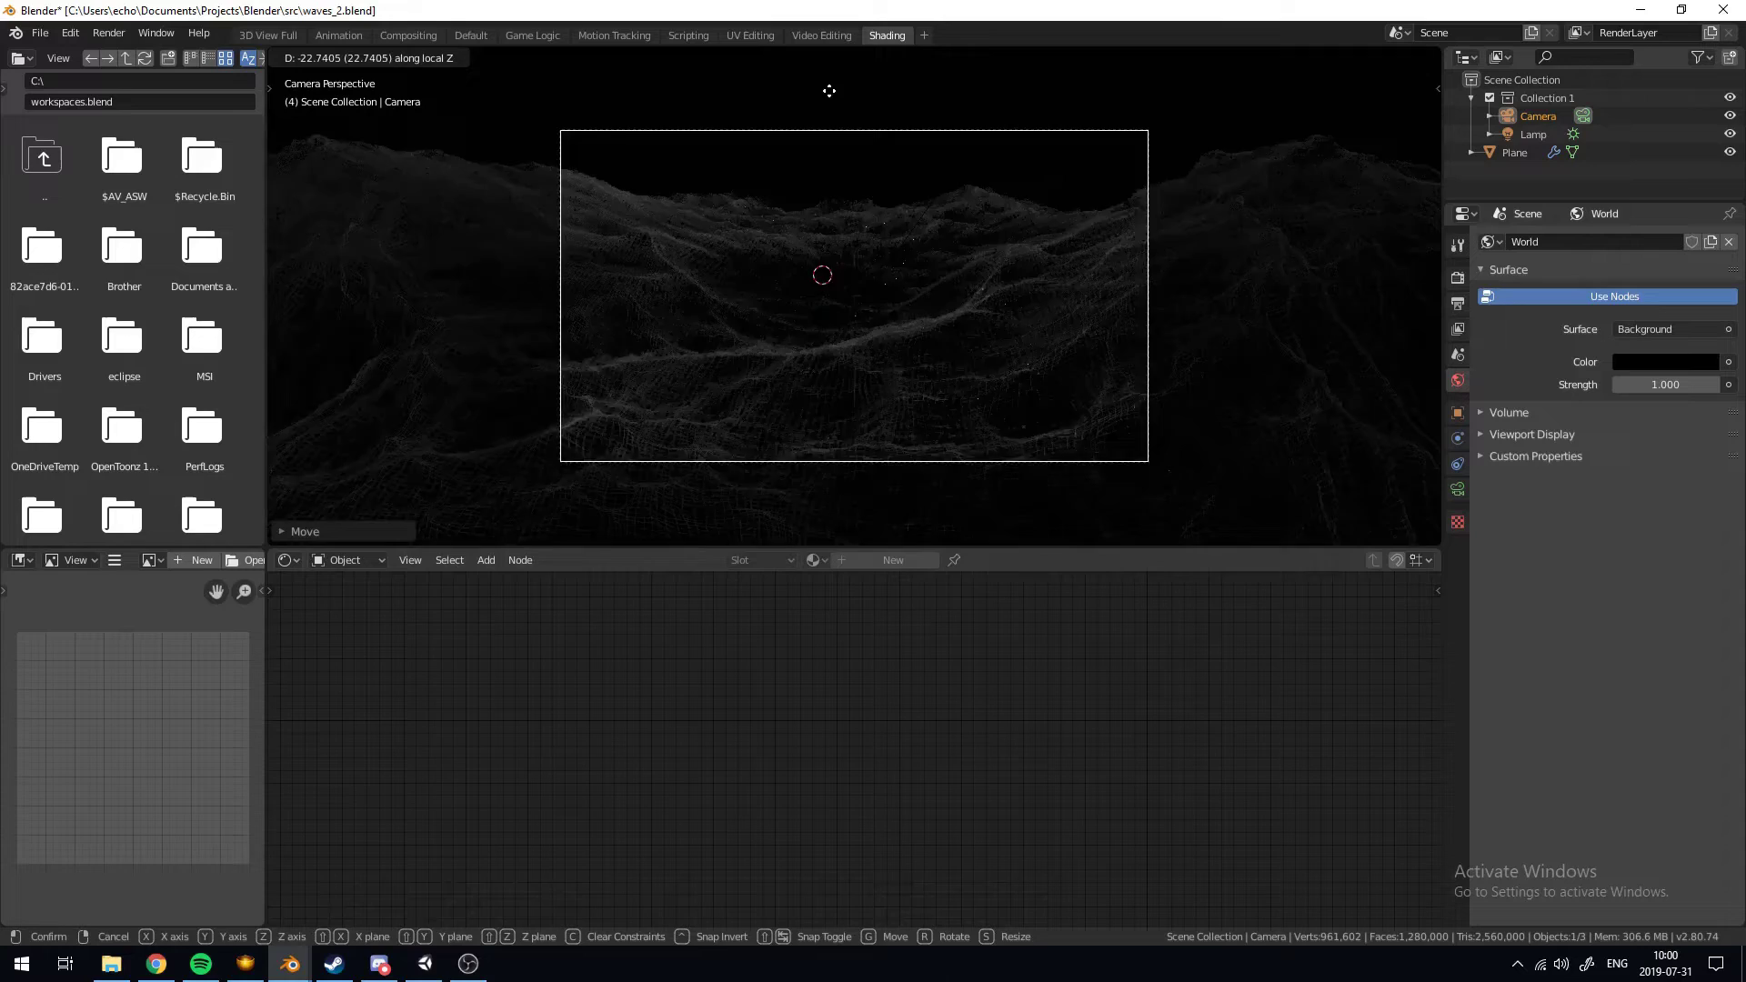
click(846, 356)
Lower the camera slightly along the global Z axis to fine-tune the framing of the waves
key(g)
key(z)
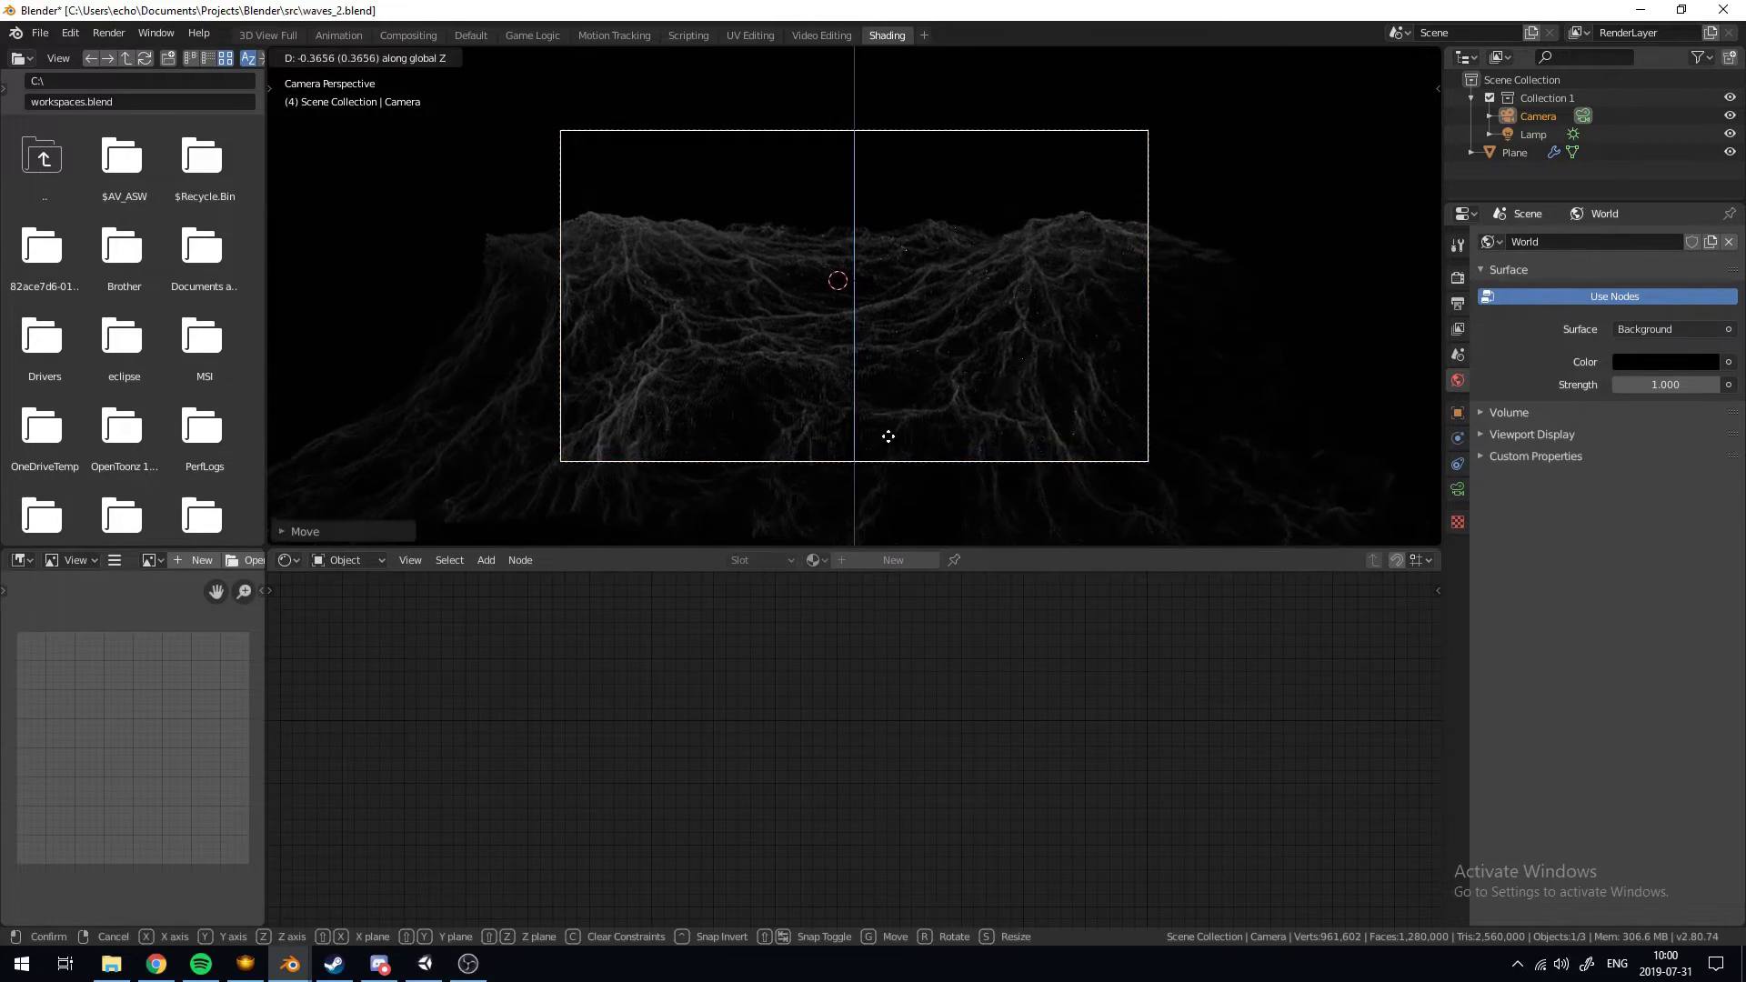
click(940, 303)
Inspect the camera and lamp placement around the waves in solid shading, and return to the rendered camera view
scroll(904, 313, up, 3)
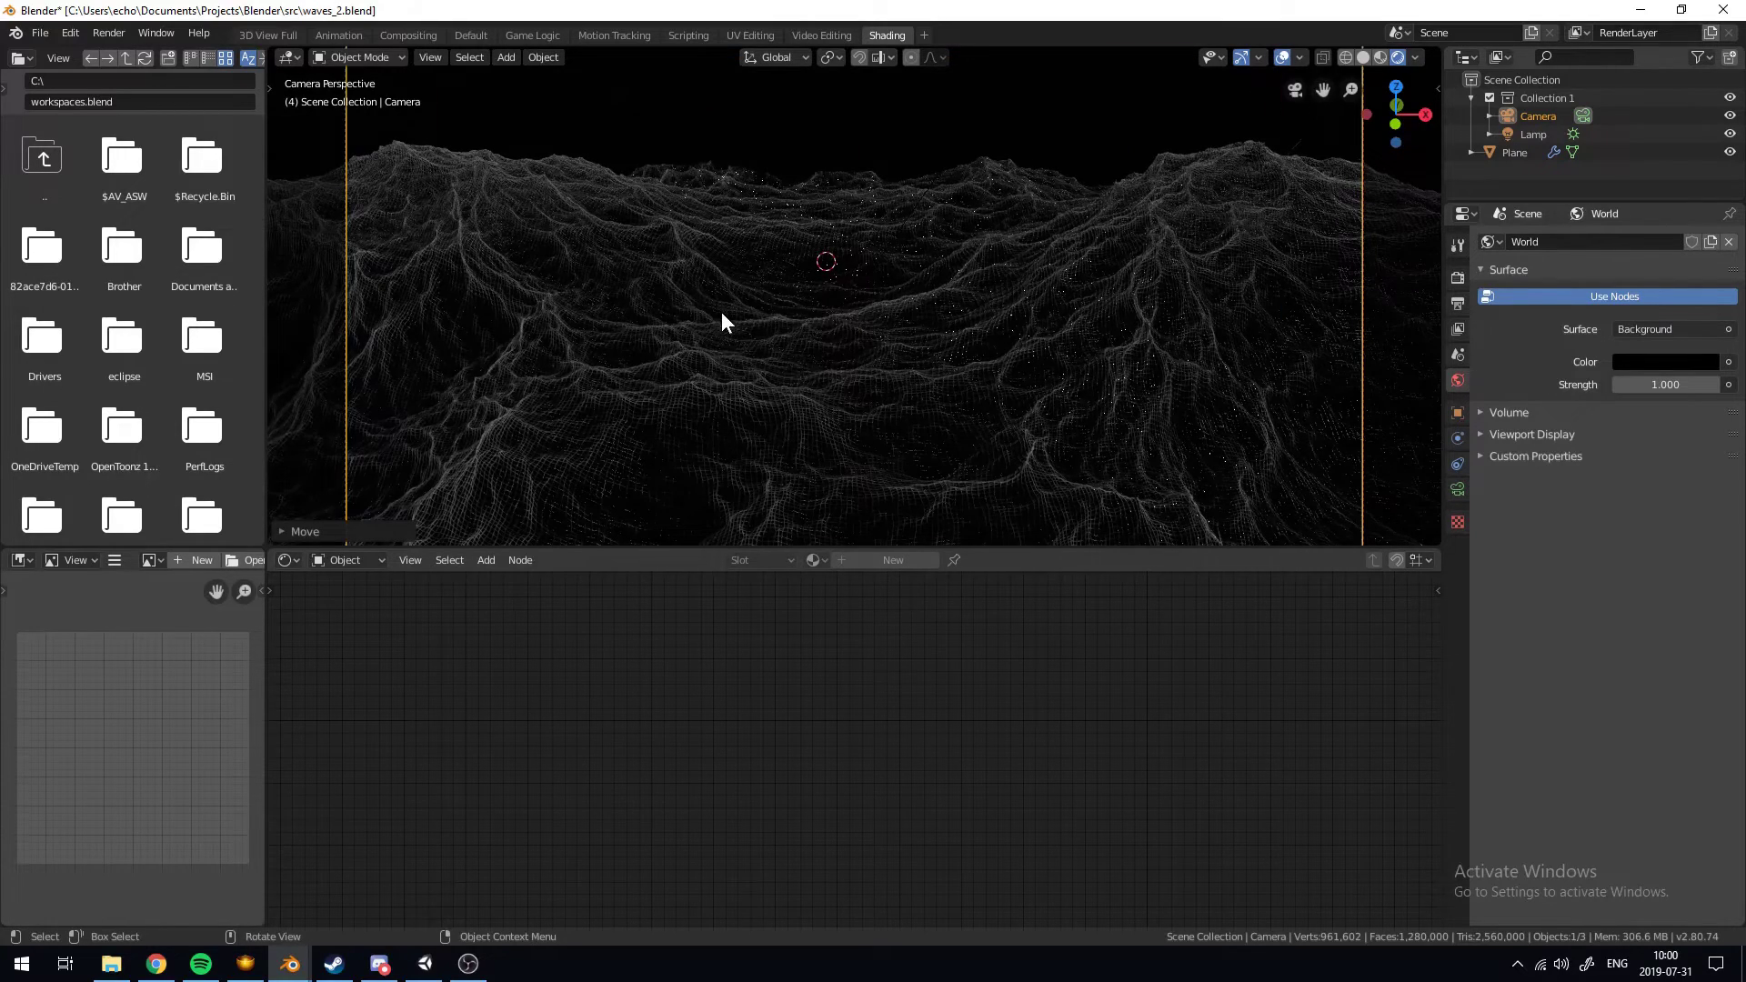
middle_drag(717, 357, 852, 343)
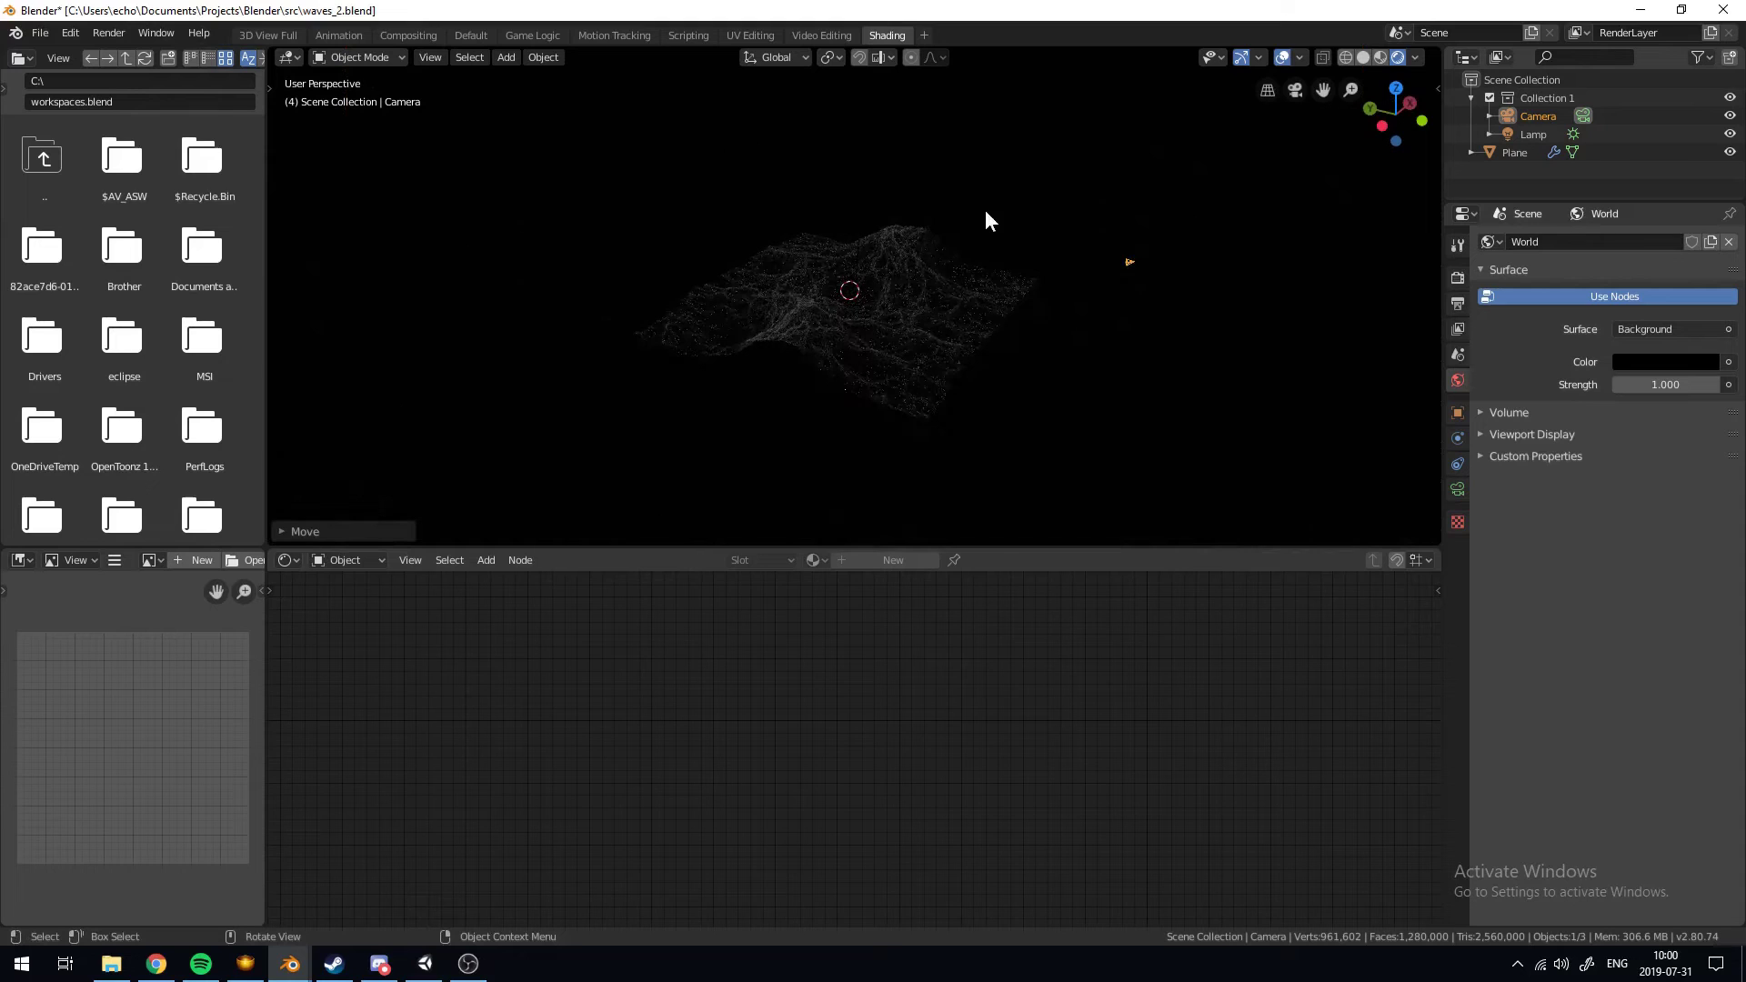
key(z)
click(1088, 238)
drag(876, 141, 860, 200)
click(1114, 260)
key(KP_0)
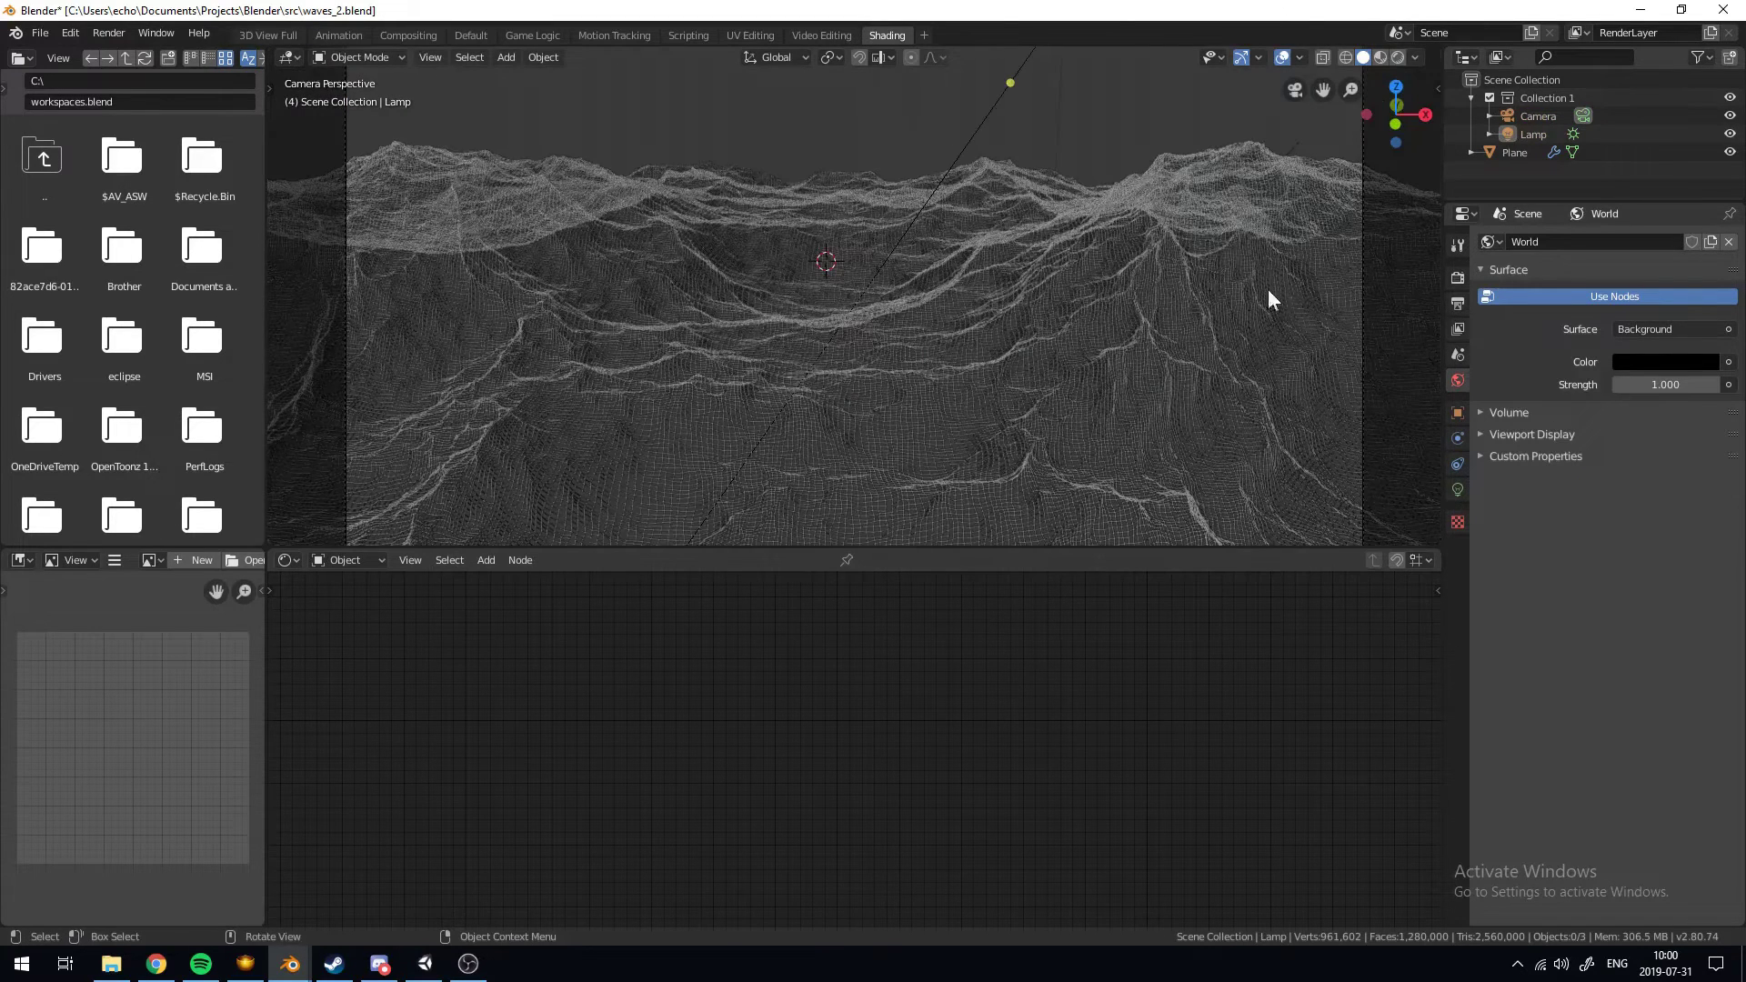
key(z)
click(884, 78)
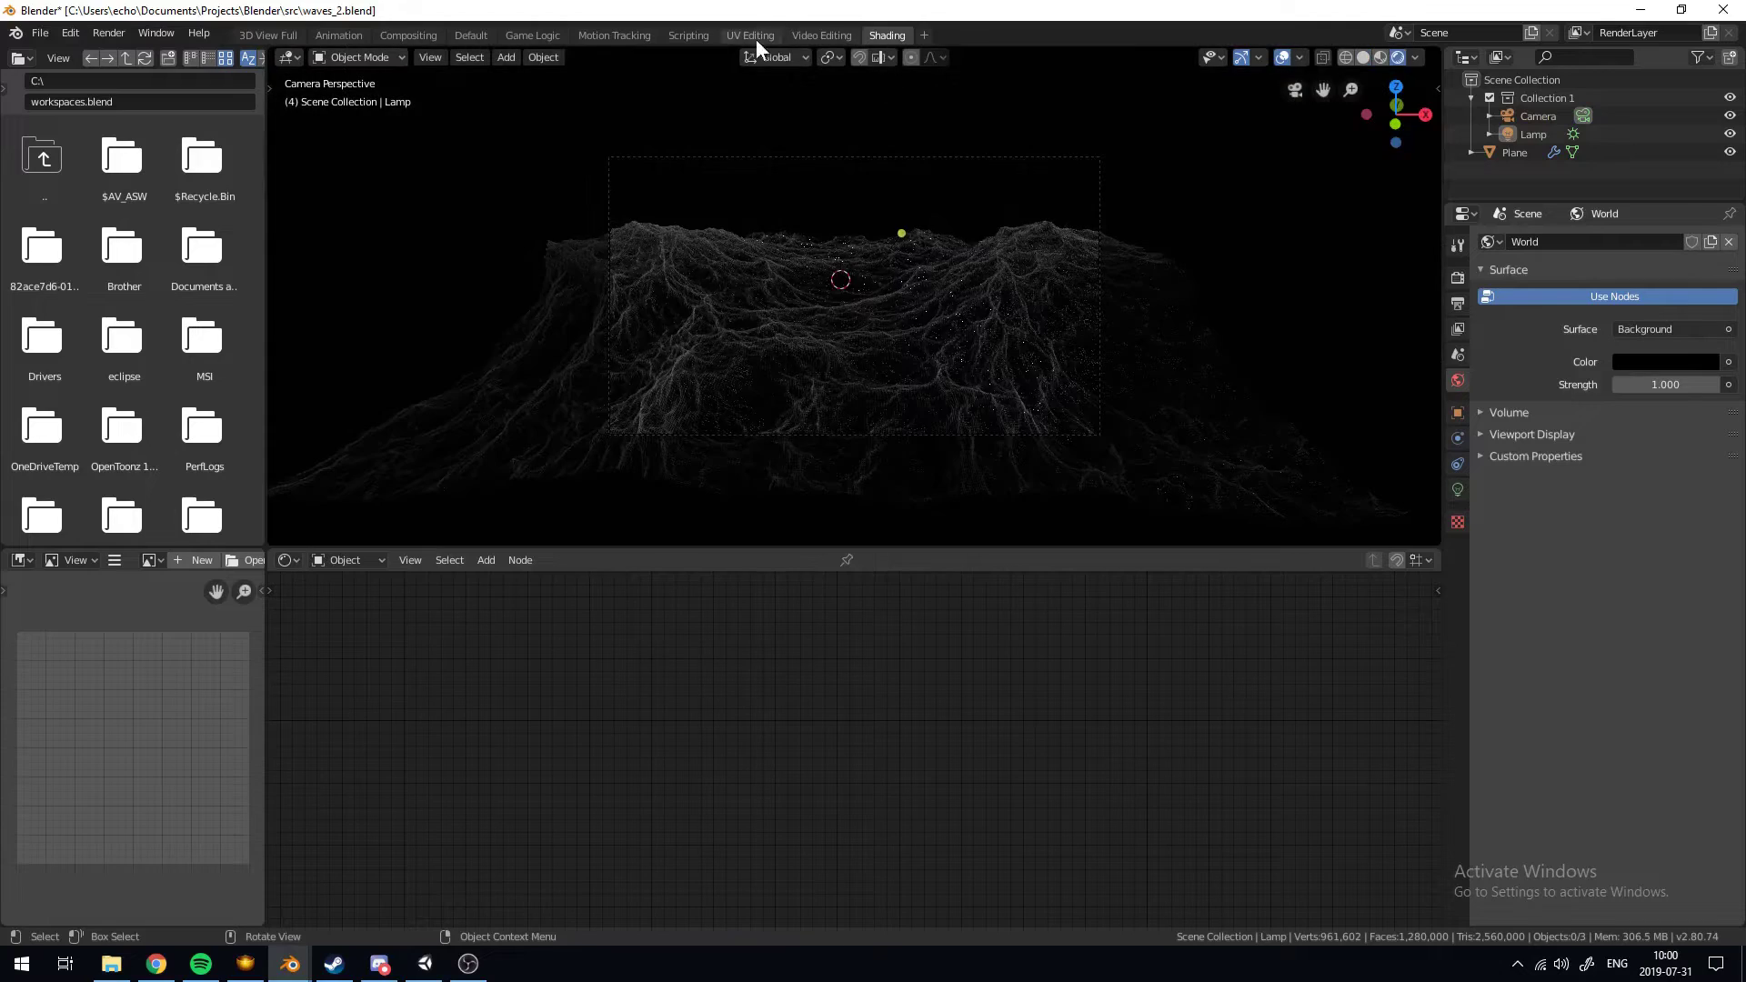
Switch to the Default workspace, set the sun lamp's Strength to 5, and clear the selection
click(484, 36)
key(KP_0)
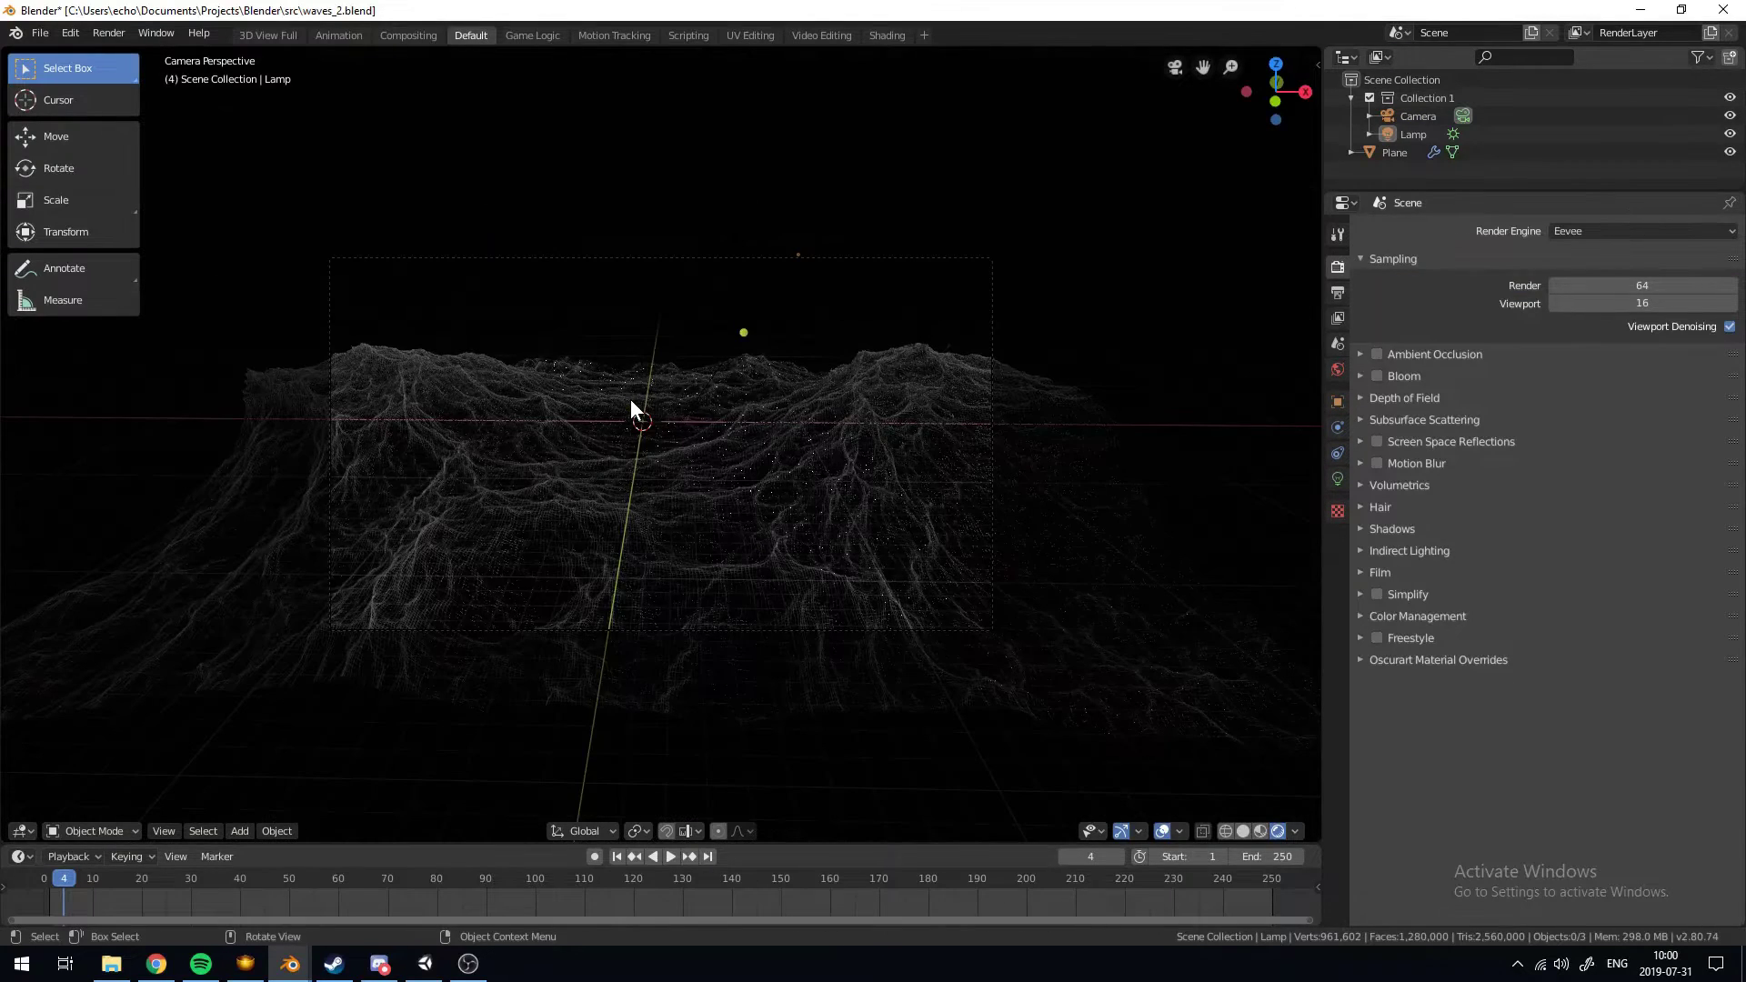
click(1407, 136)
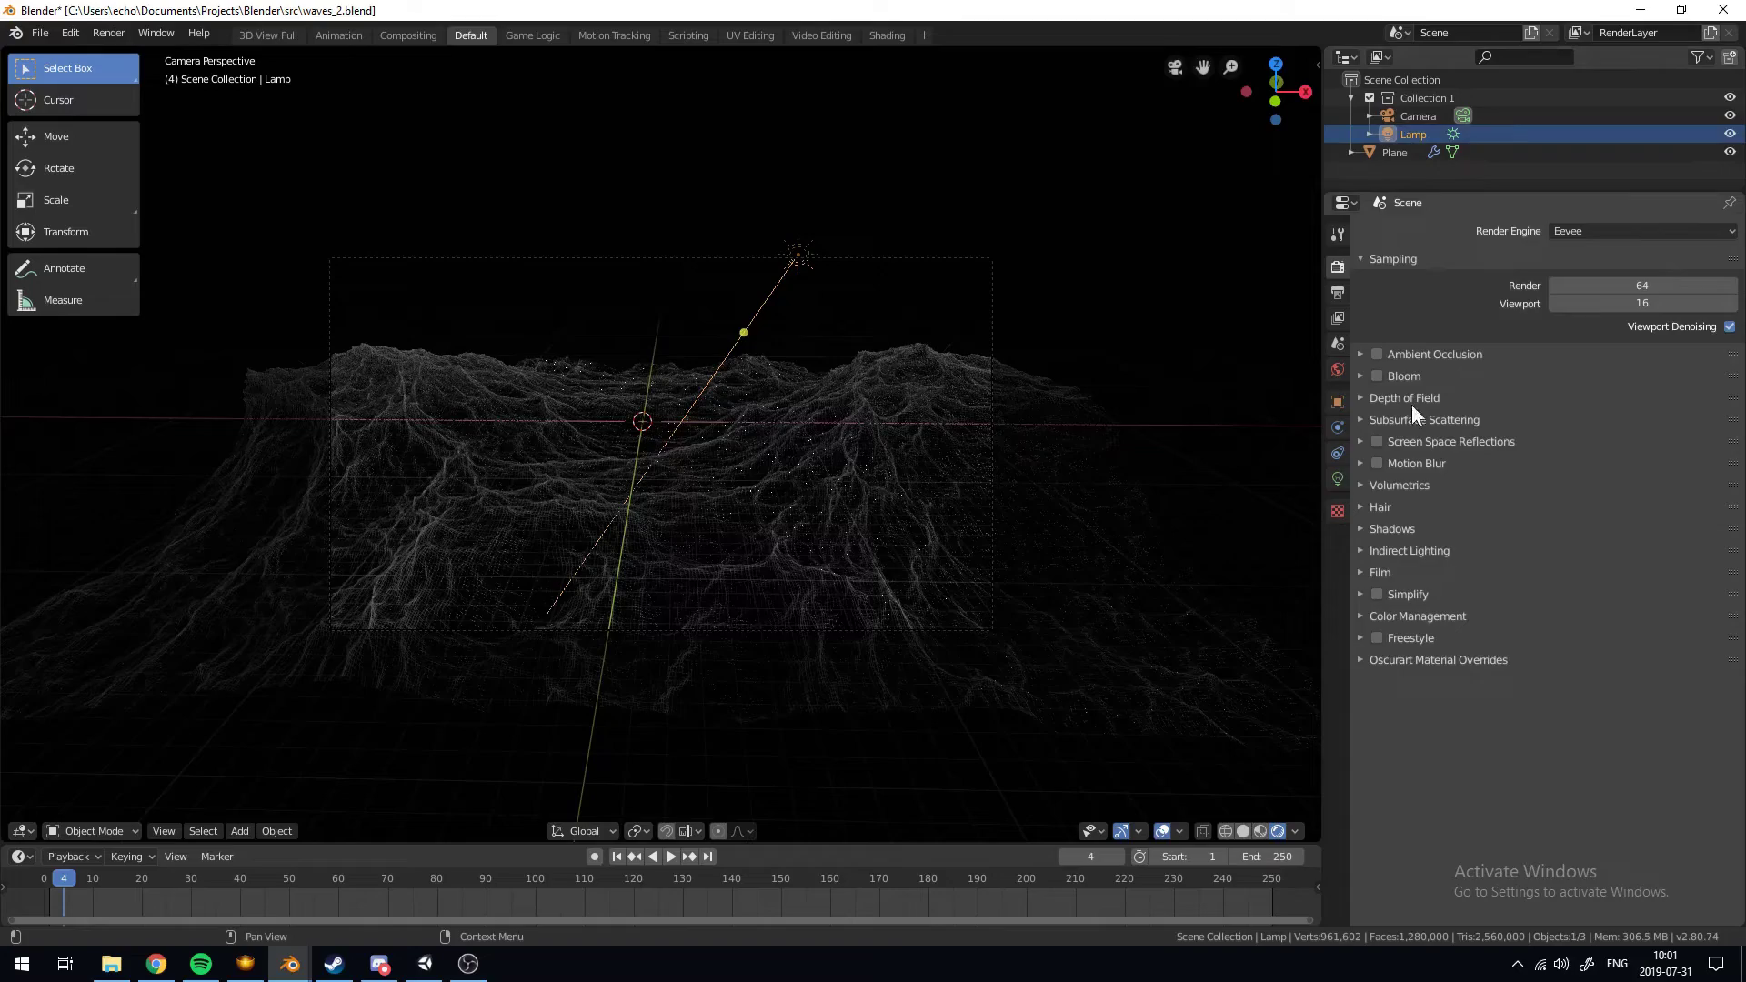
click(1340, 477)
click(1577, 356)
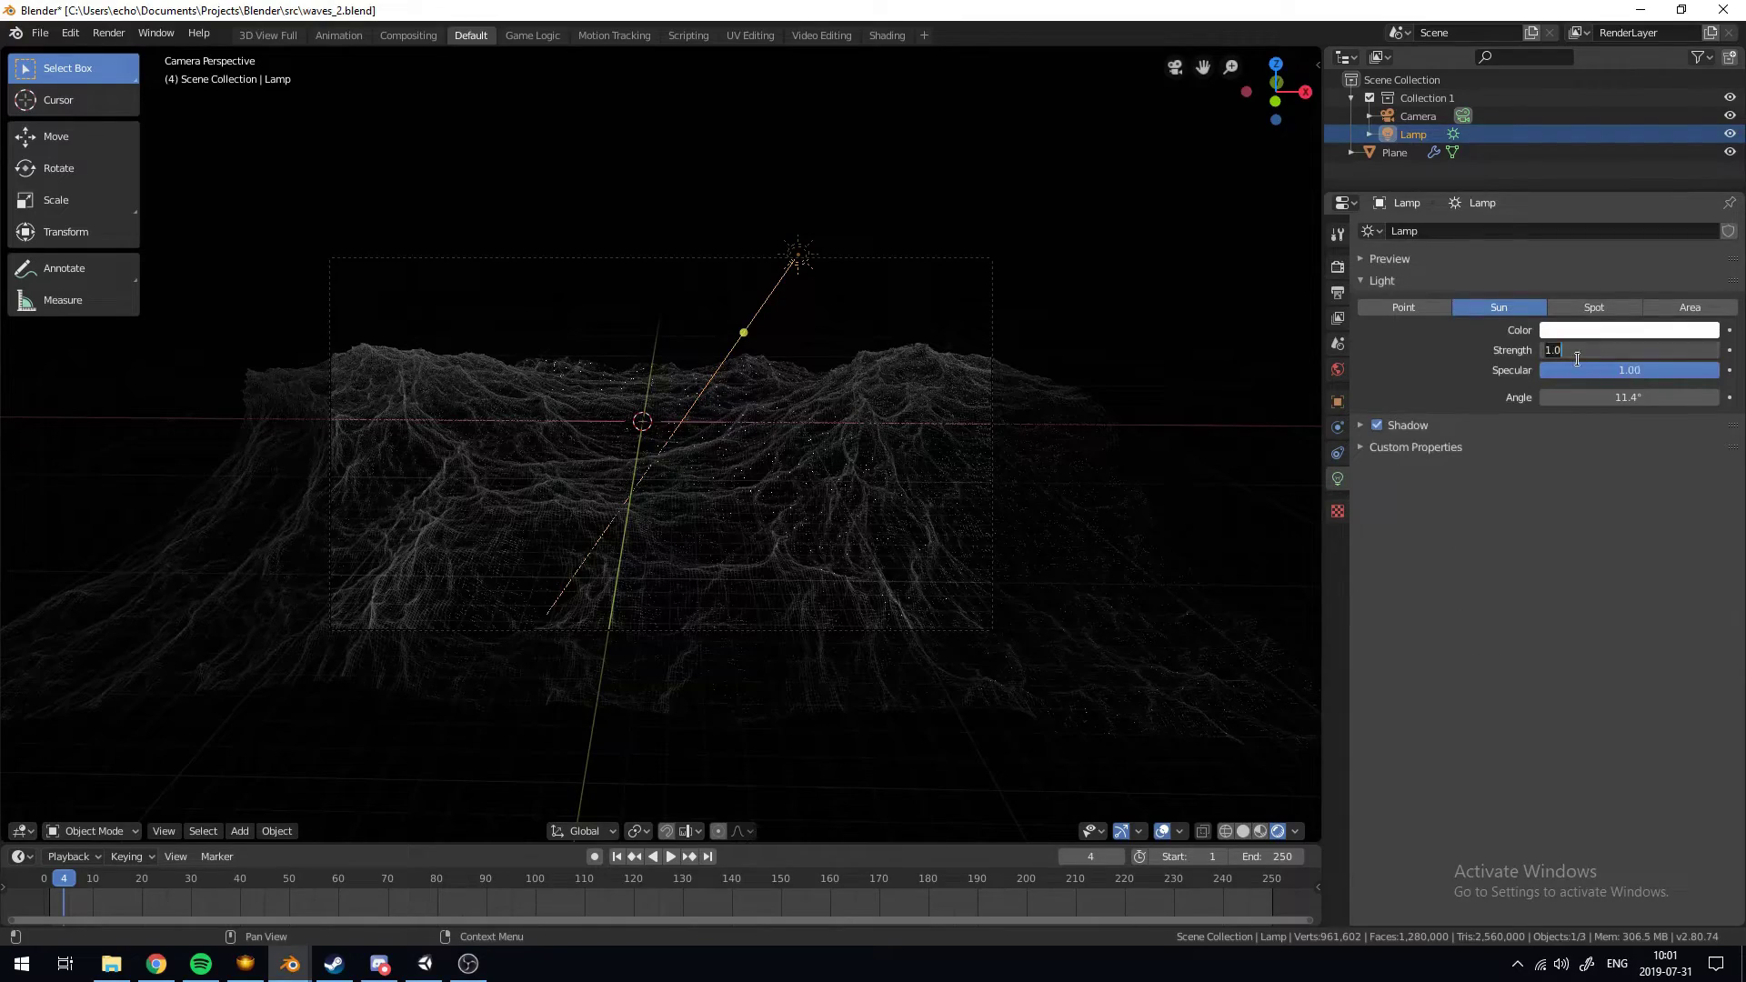
key(Return)
scroll(793, 571, up, 3)
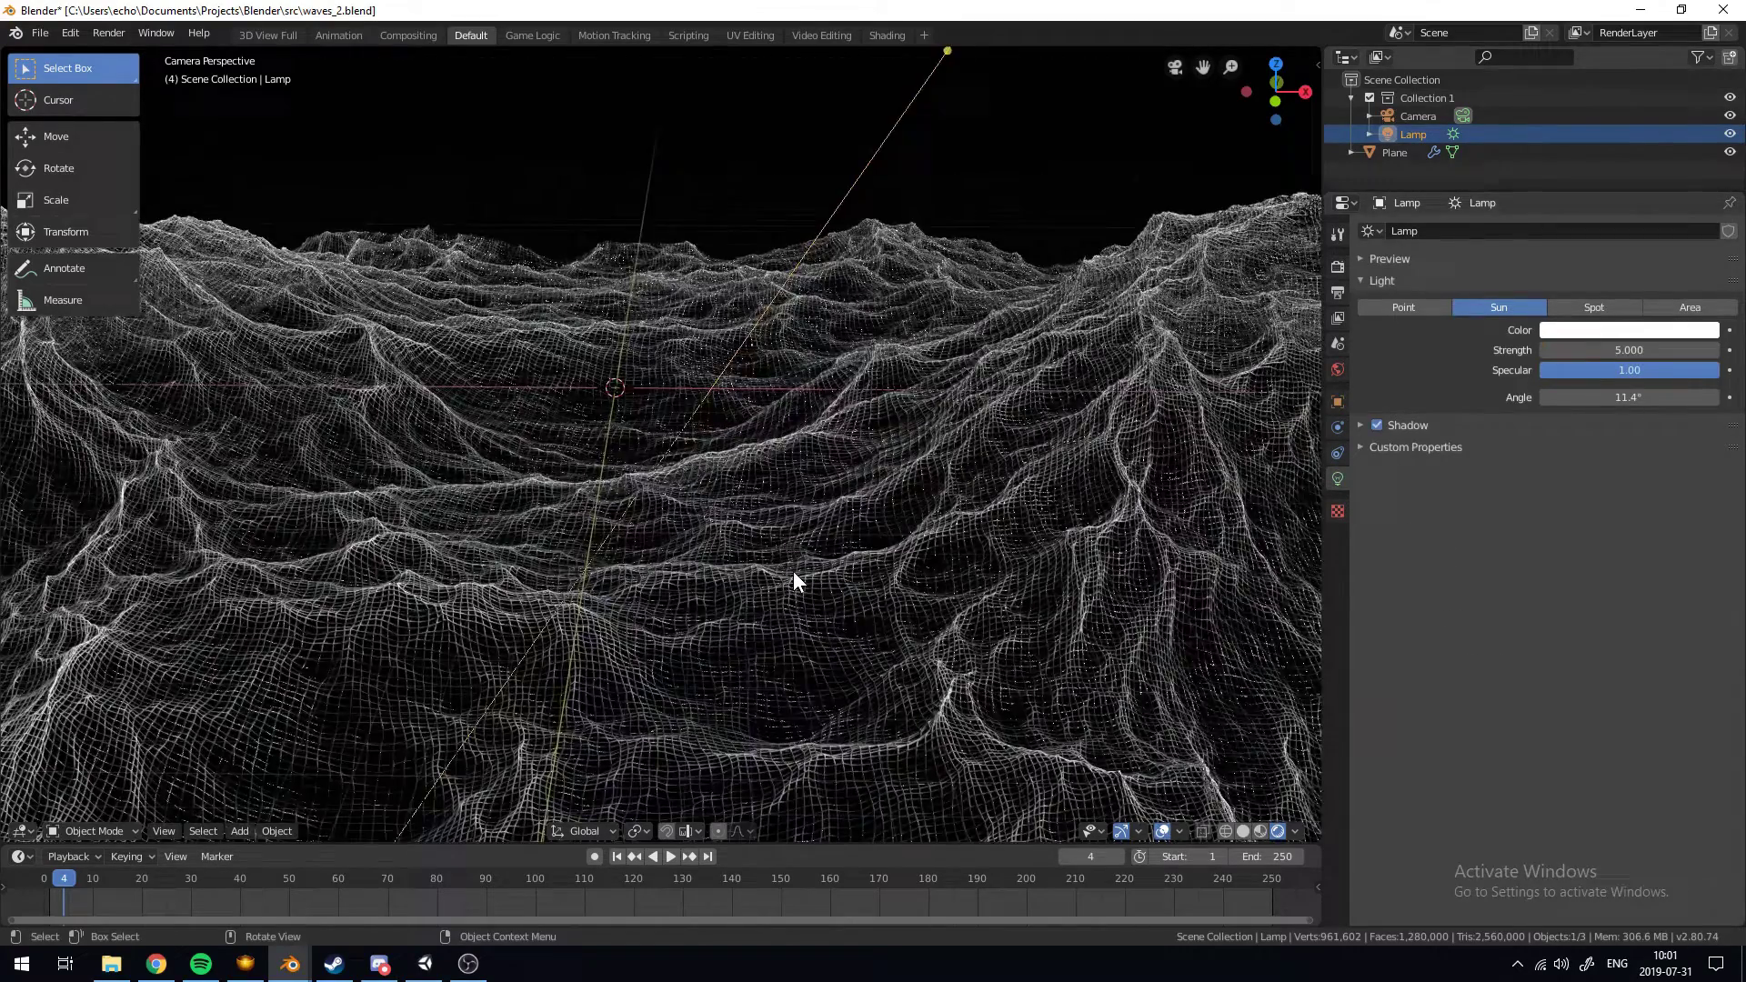
scroll(793, 571, down, 2)
click(865, 491)
key(alt+a)
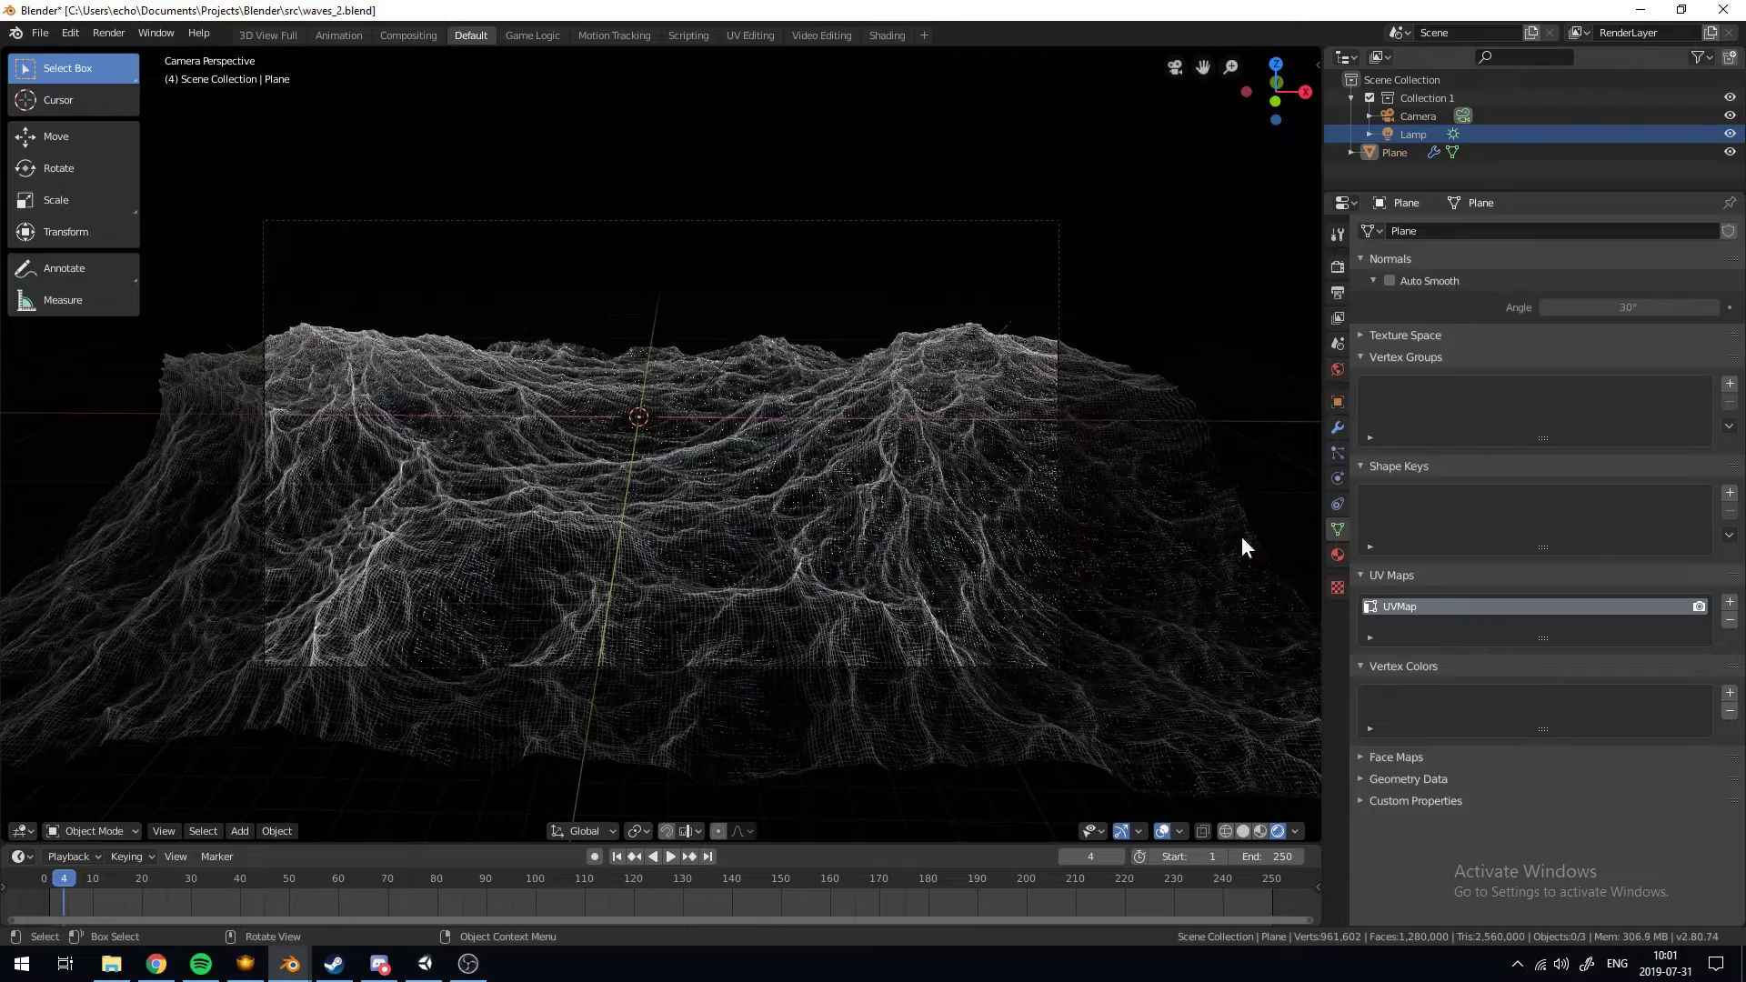
click(1337, 555)
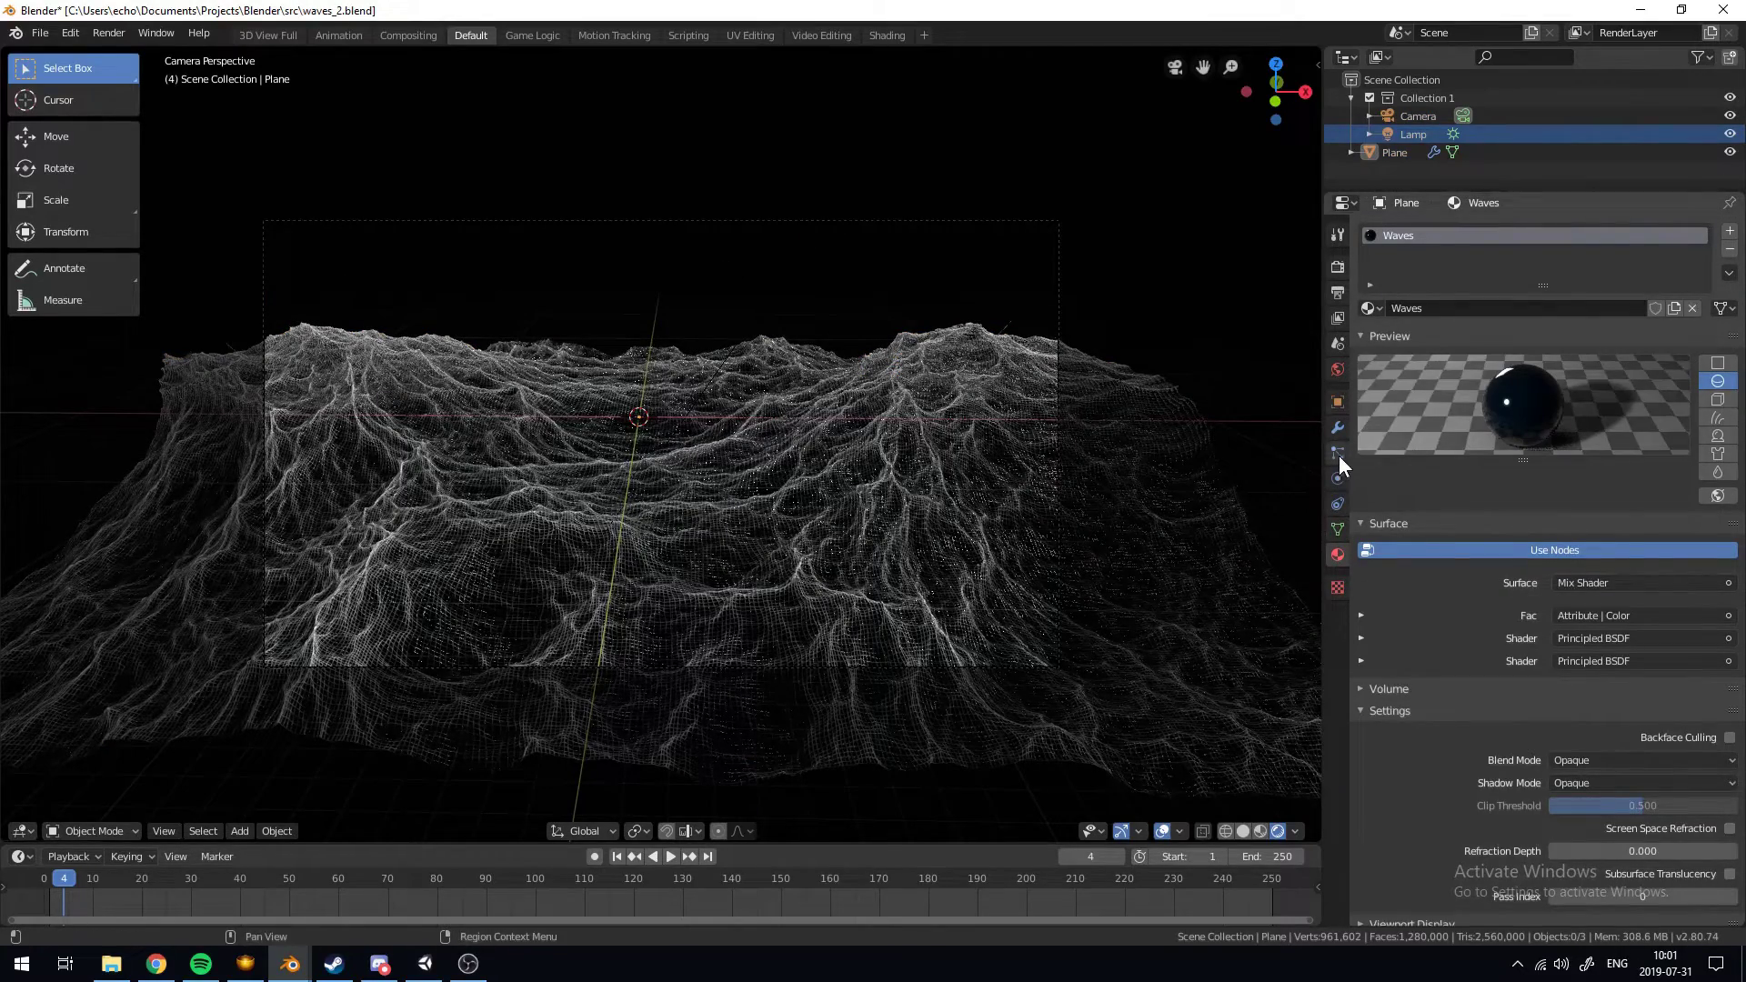
click(1337, 529)
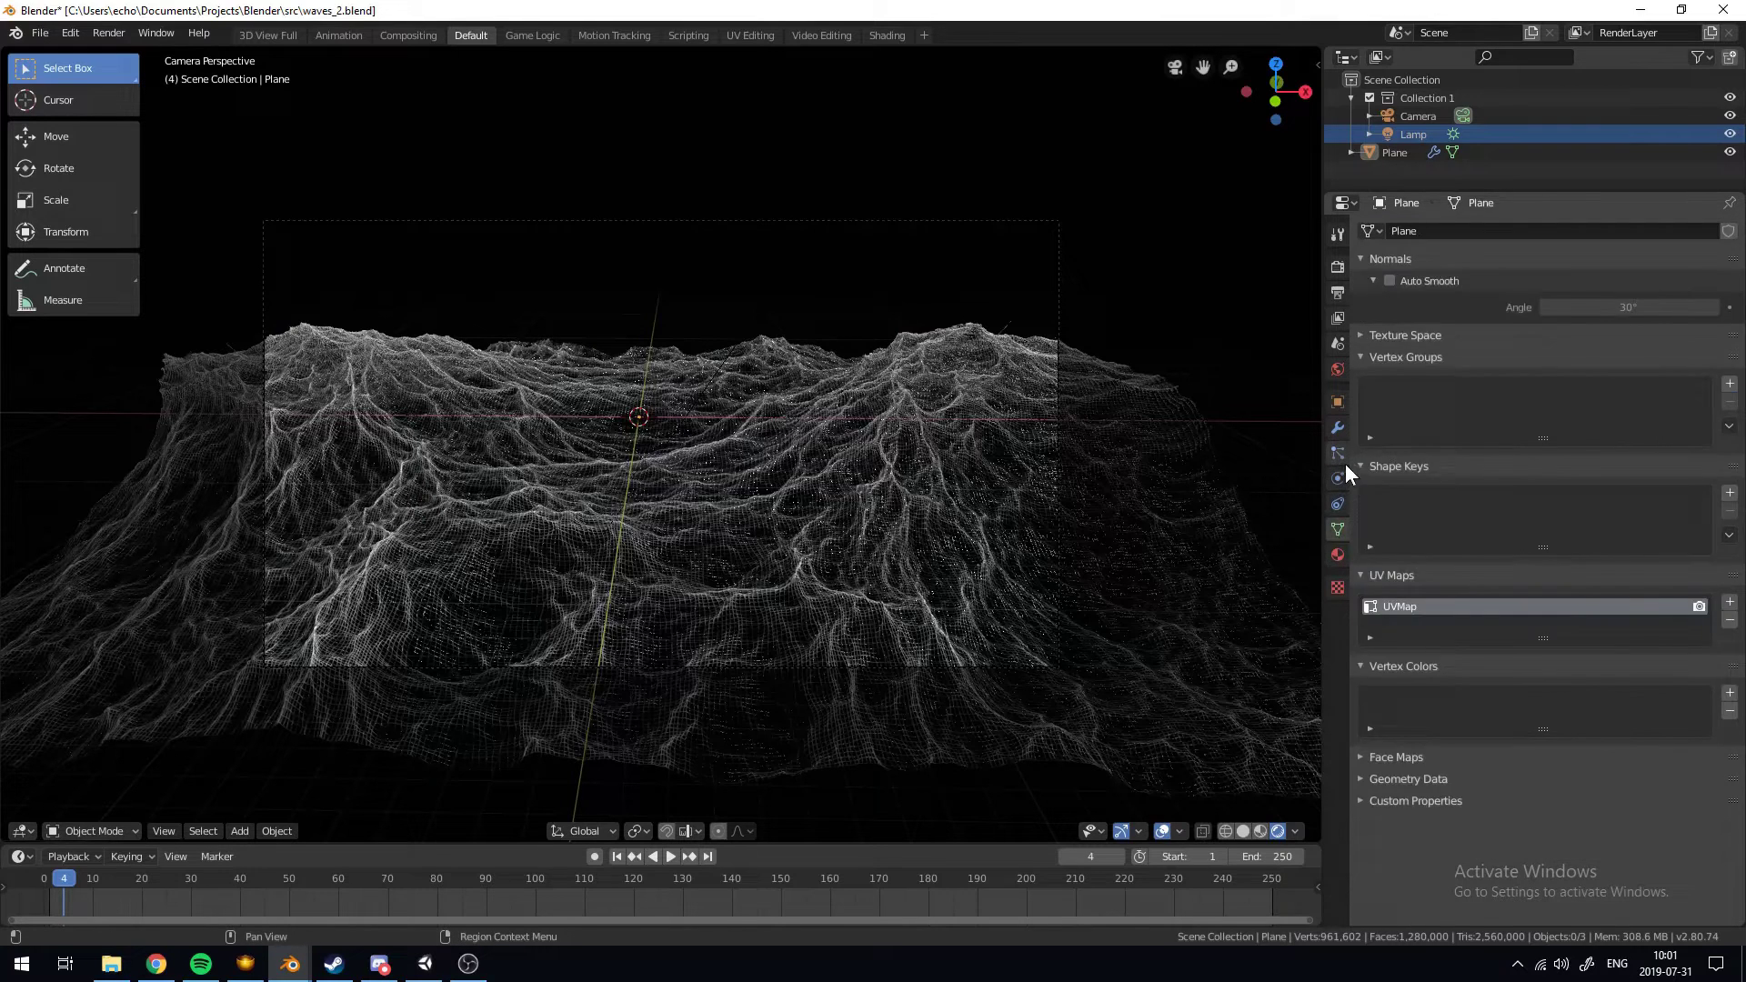
click(1340, 459)
Set the foam Coverage of the plane's Ocean modifier to 0.2 and deselect the plane
click(1198, 507)
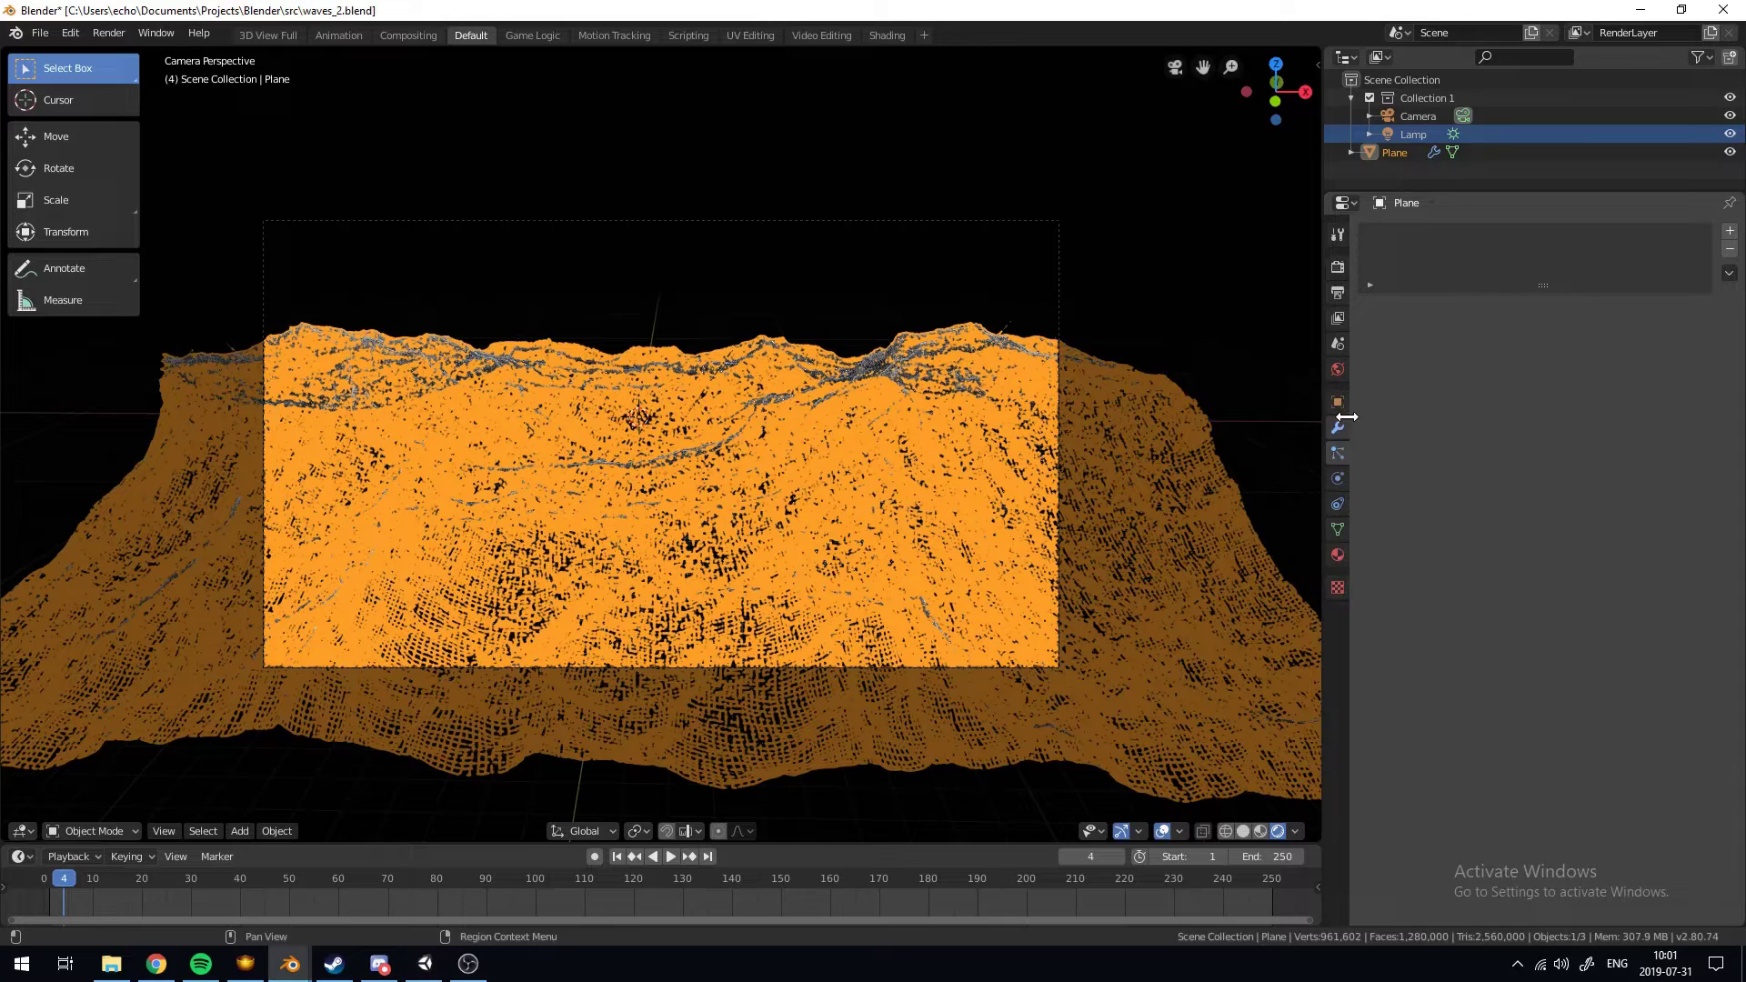
click(1337, 427)
click(1491, 609)
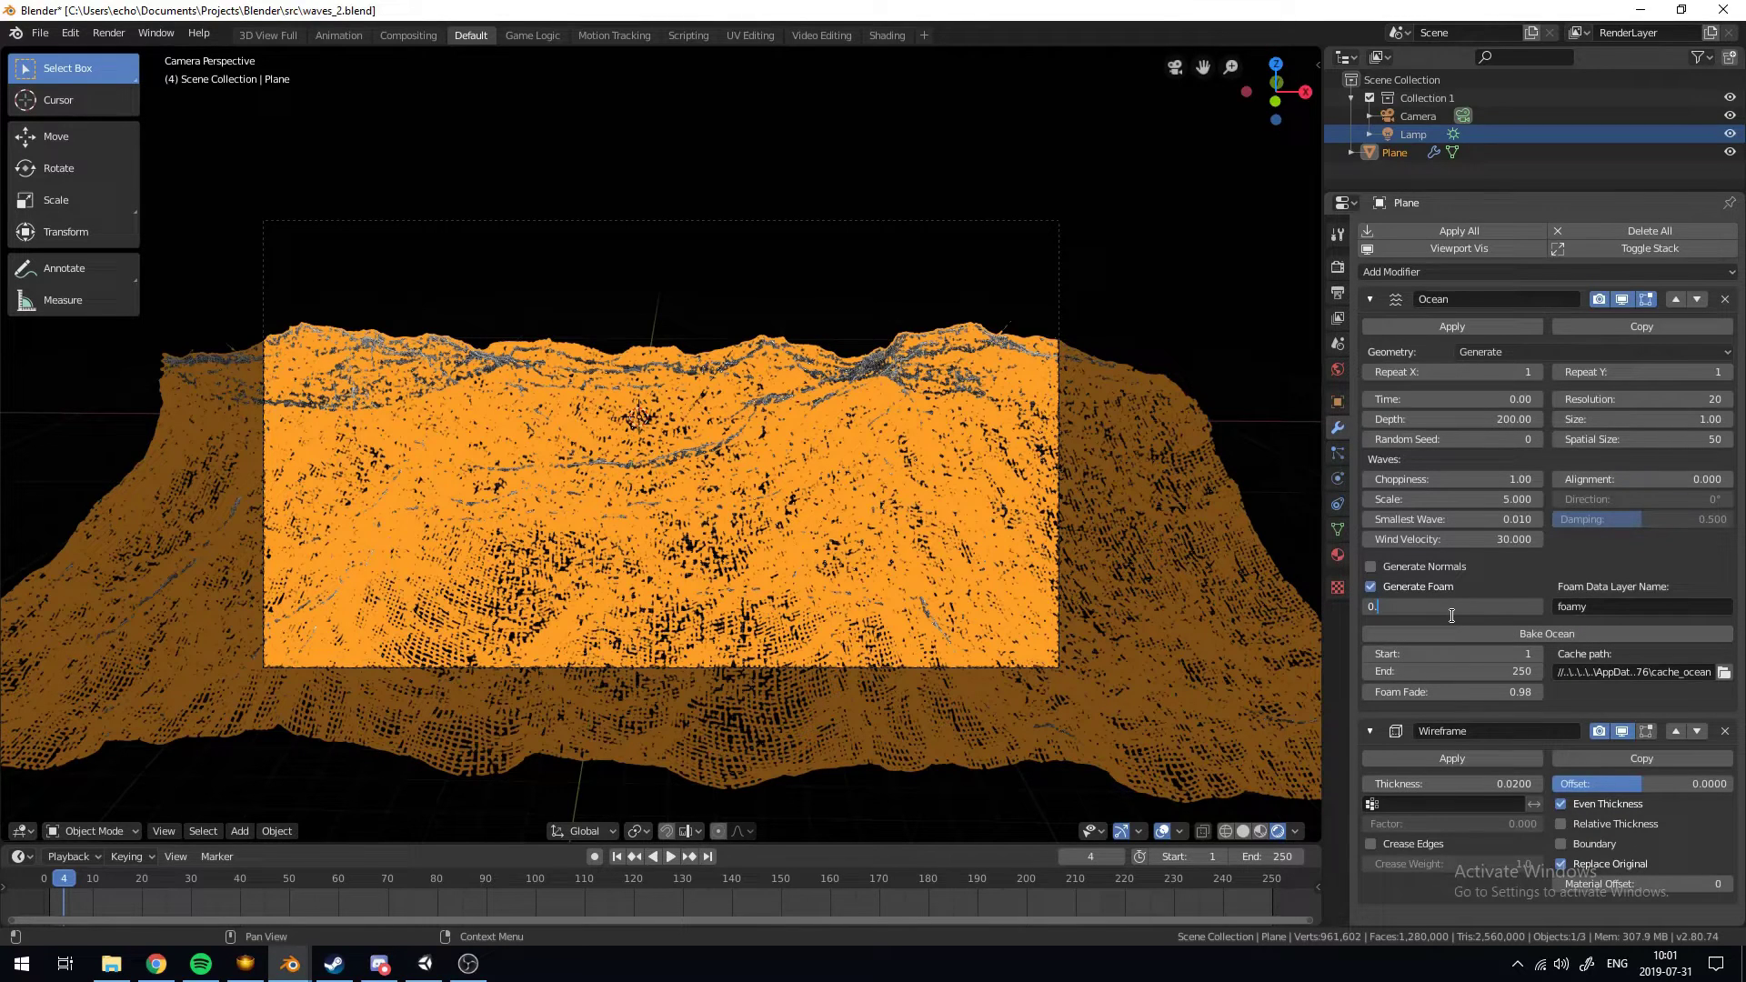
text(2.)
key(Return)
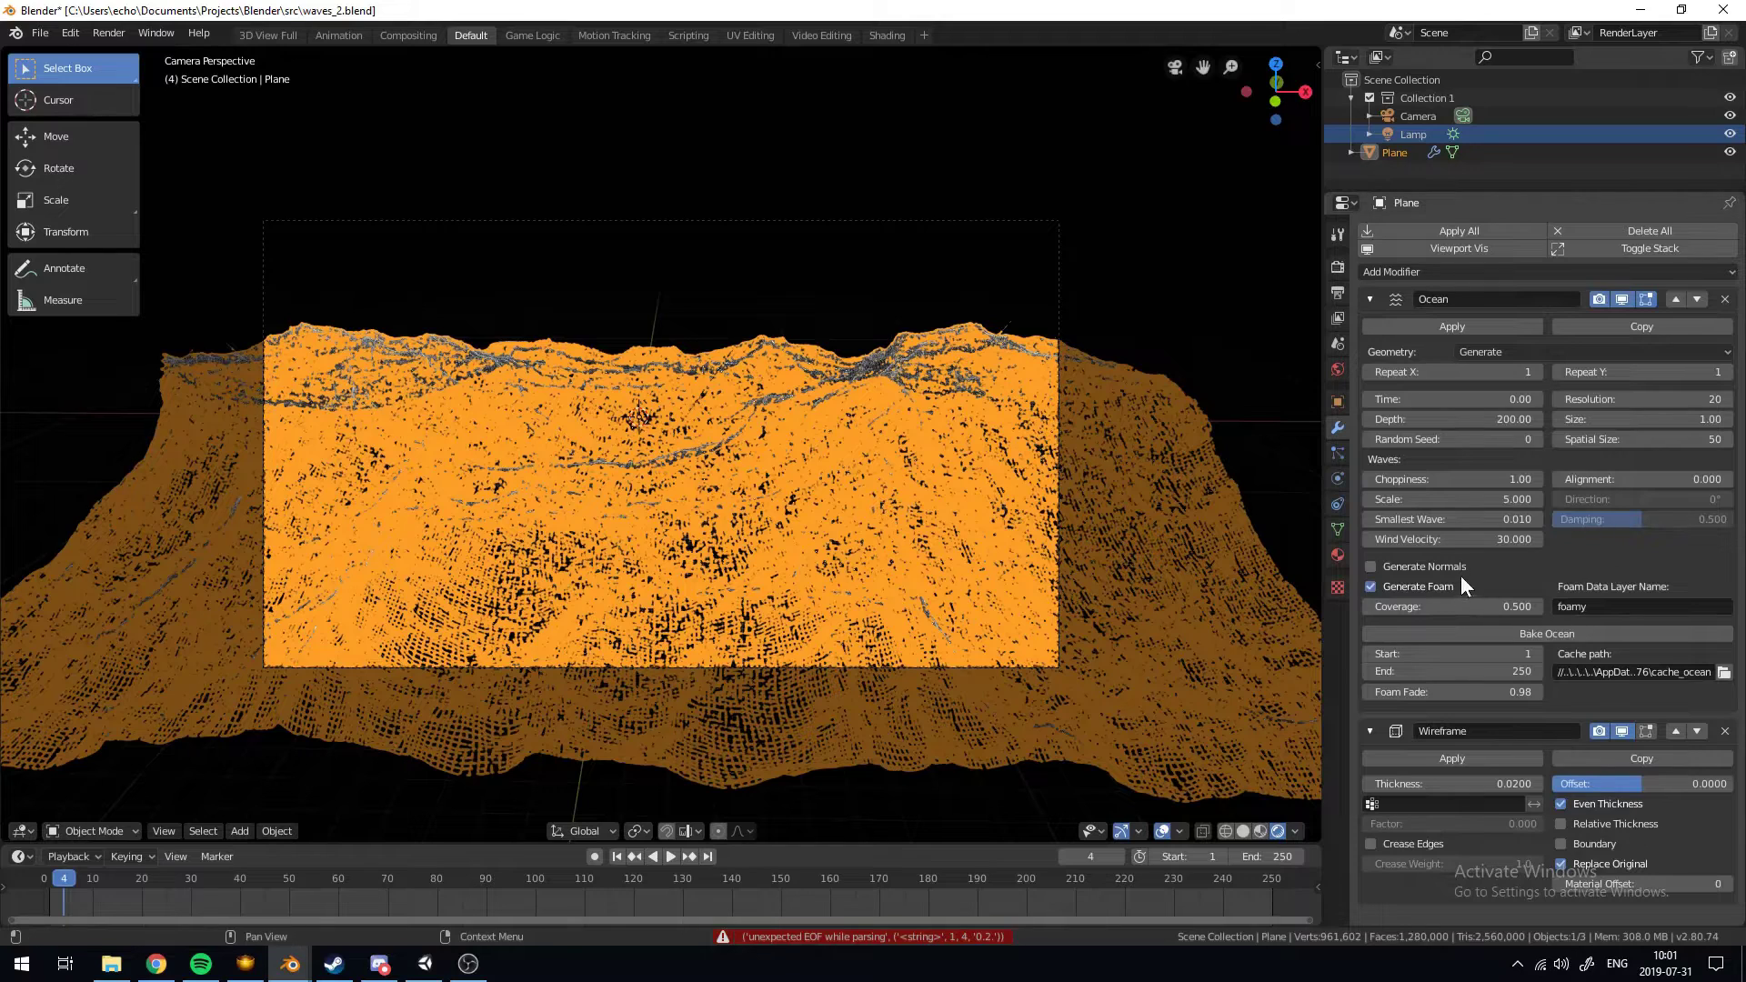
click(1452, 604)
text(2)
key(Return)
key(alt+a)
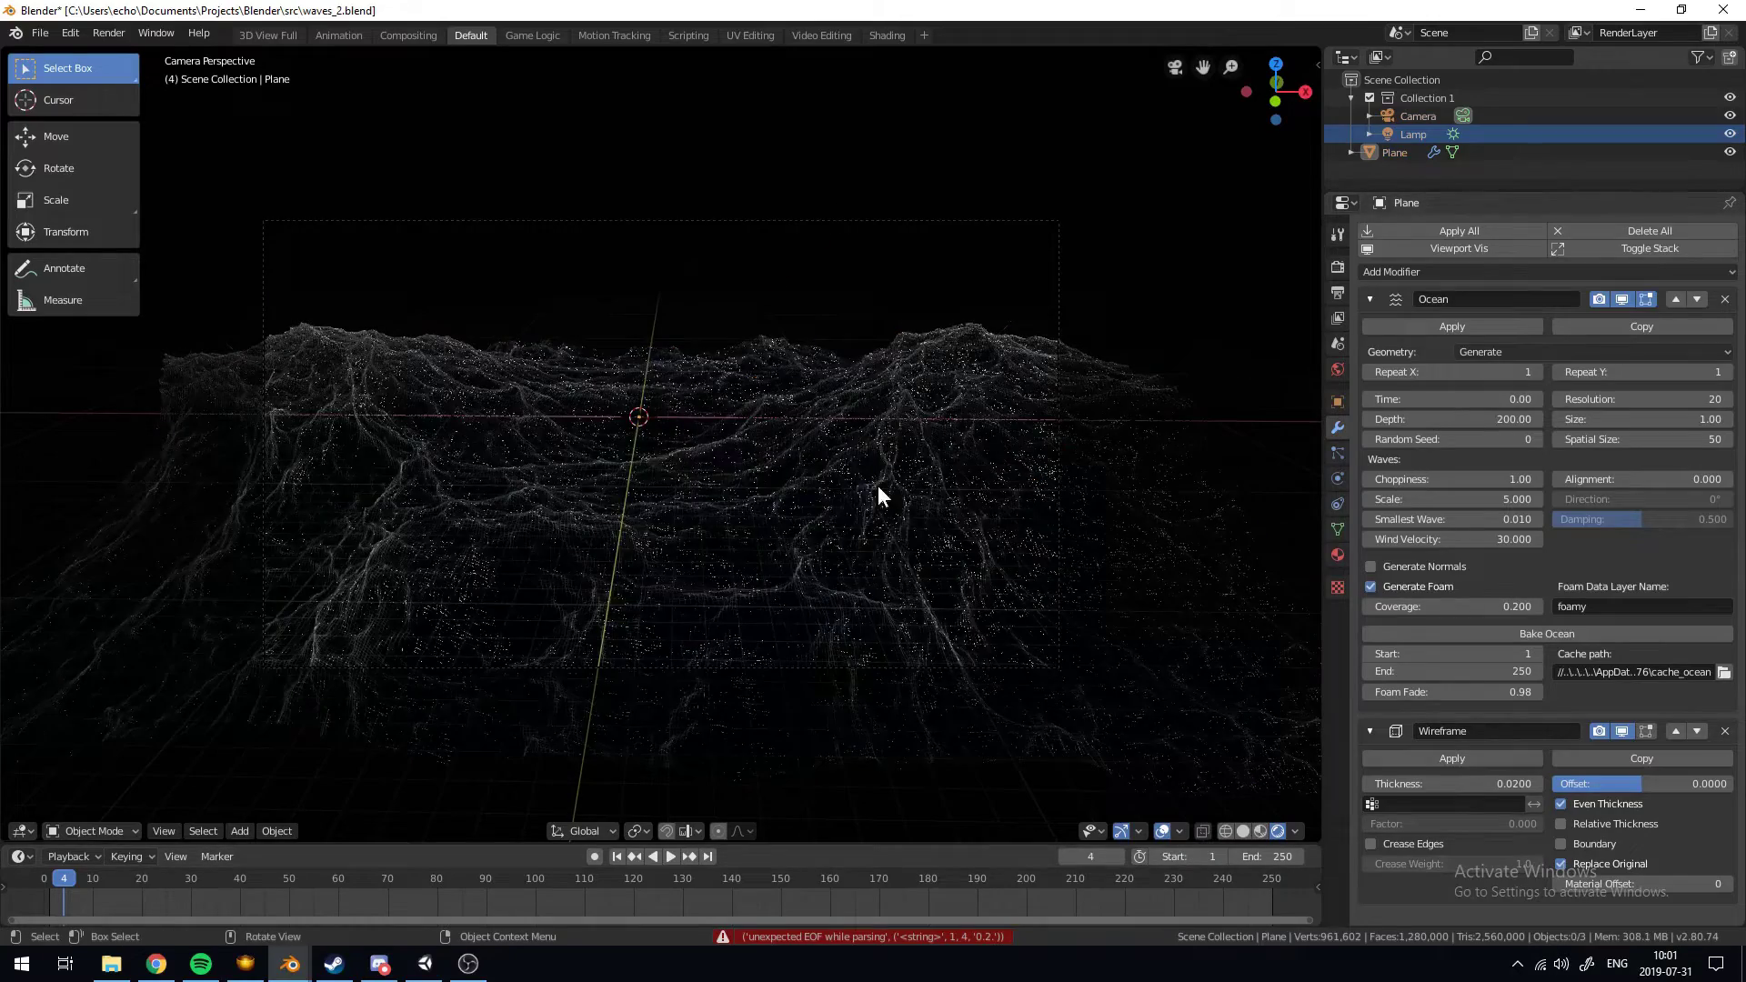
Examine the dotted wireframe waves up close and from a distance in the rendered camera view
scroll(673, 444, up, 5)
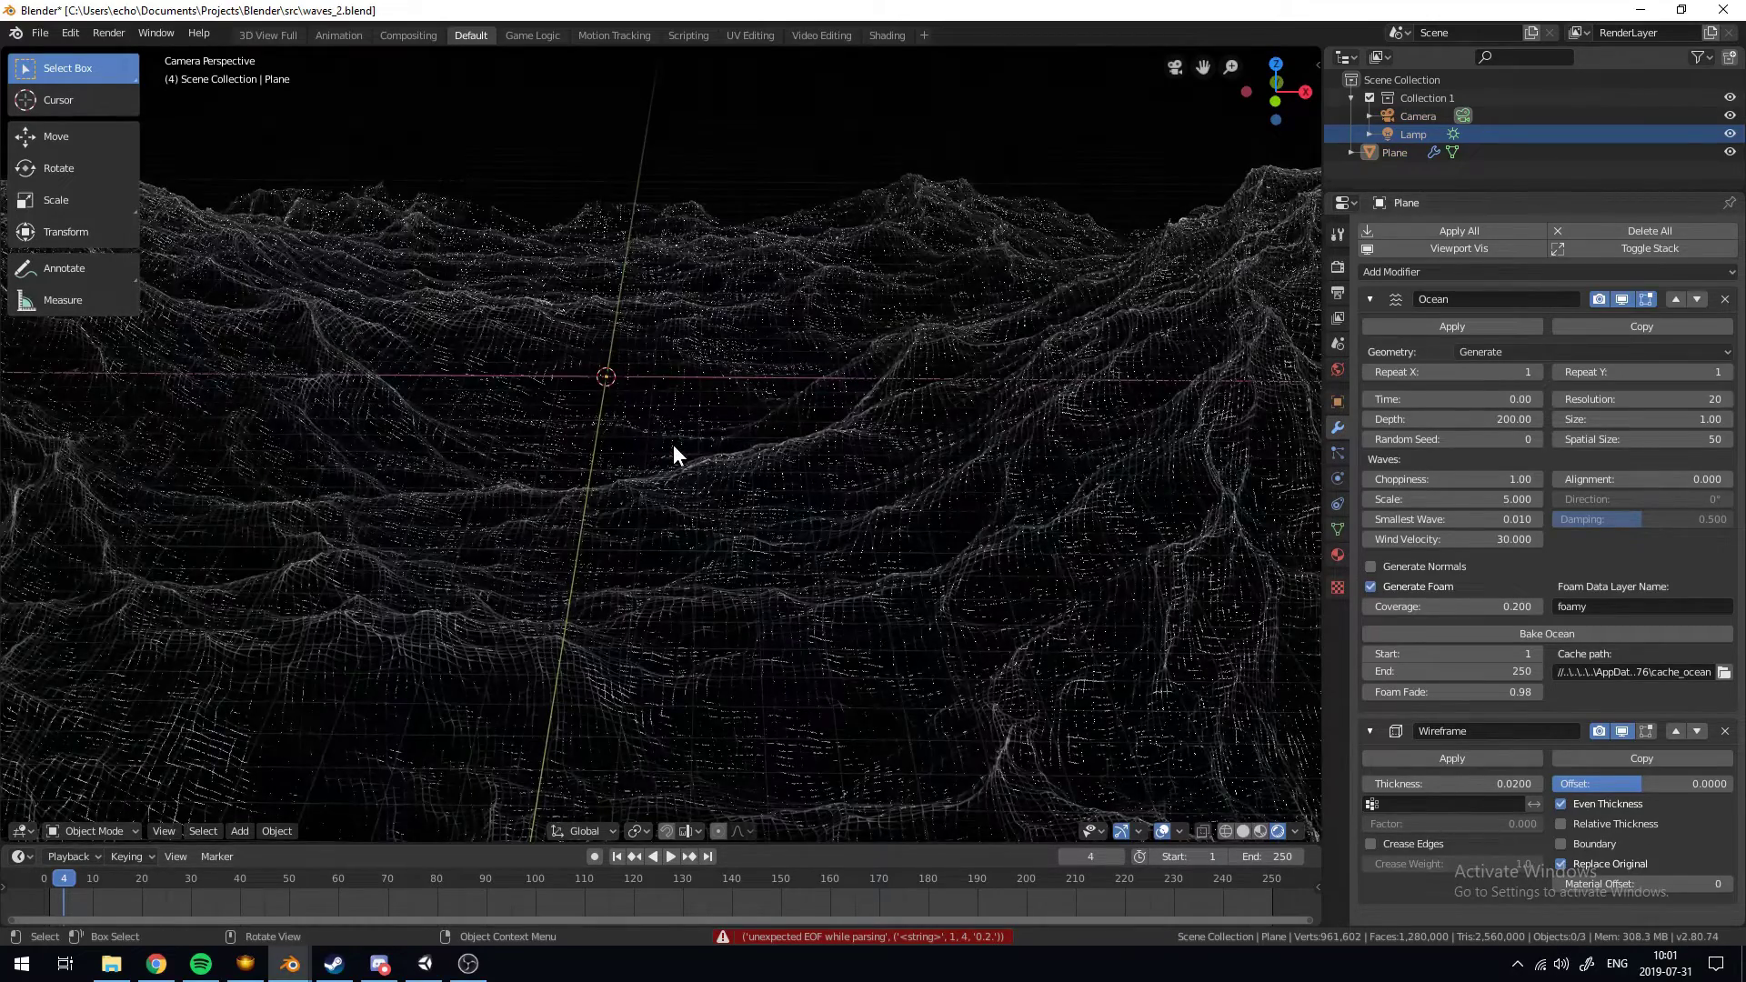
scroll(700, 439, down, 6)
key(z)
click(725, 331)
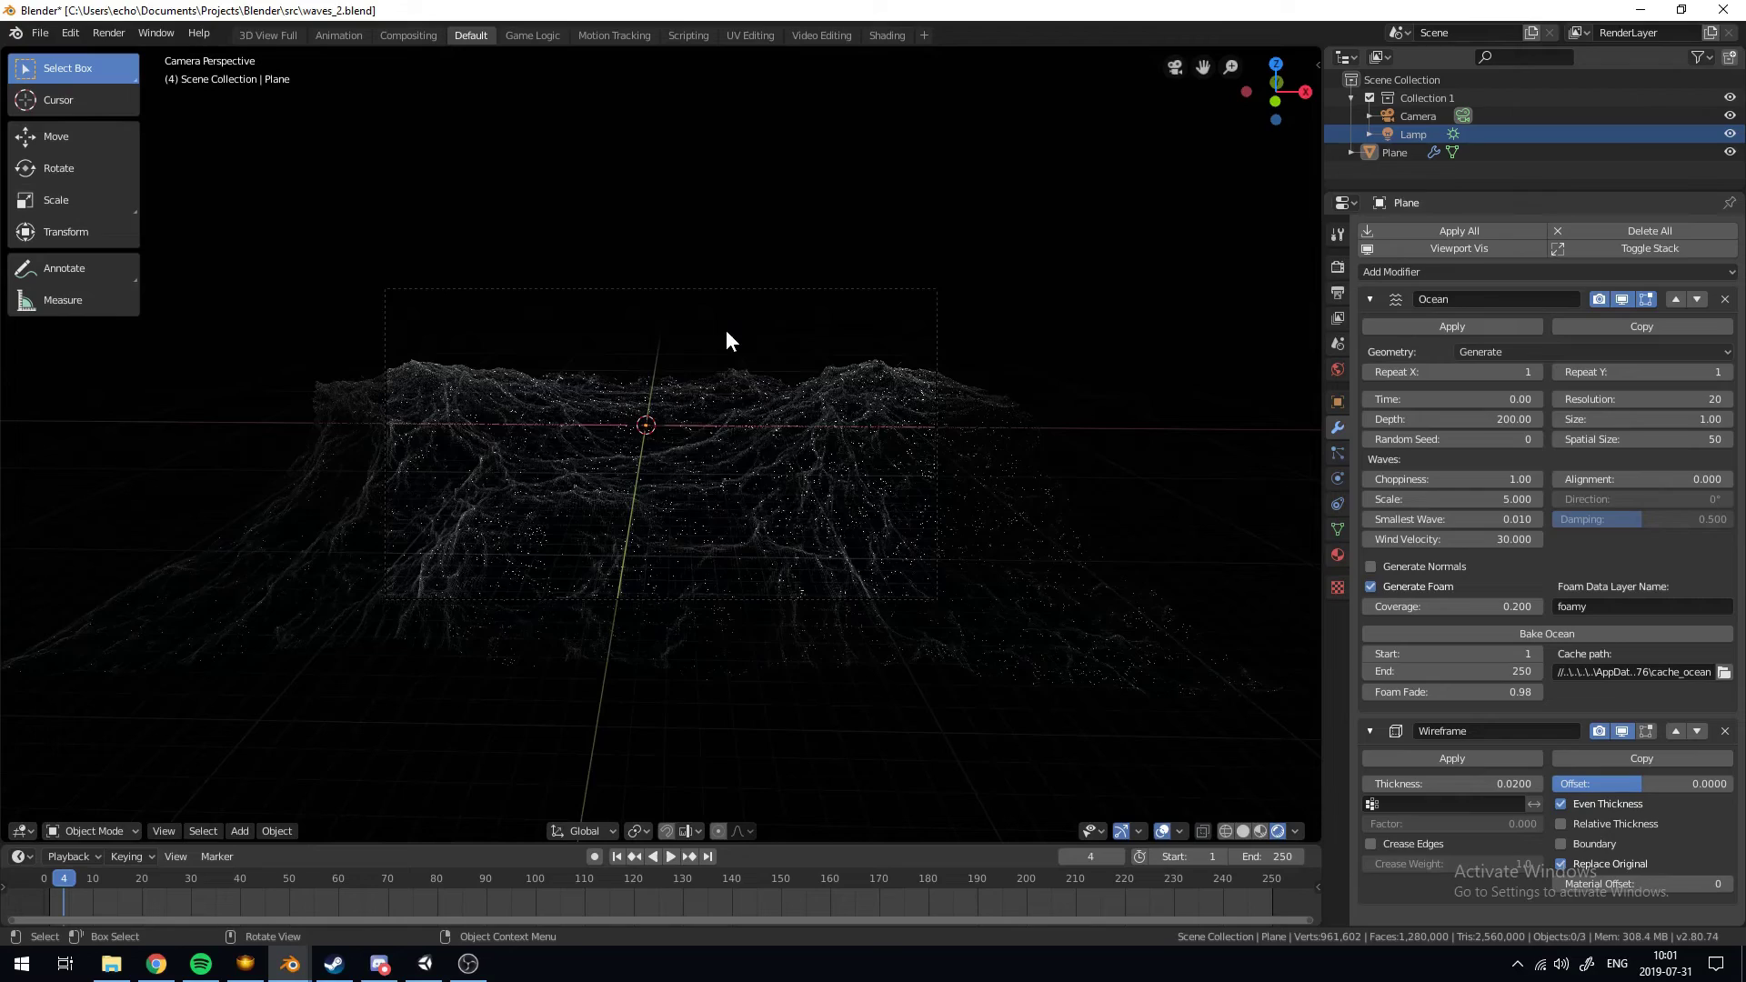
key(z)
click(742, 250)
scroll(742, 444, up, 2)
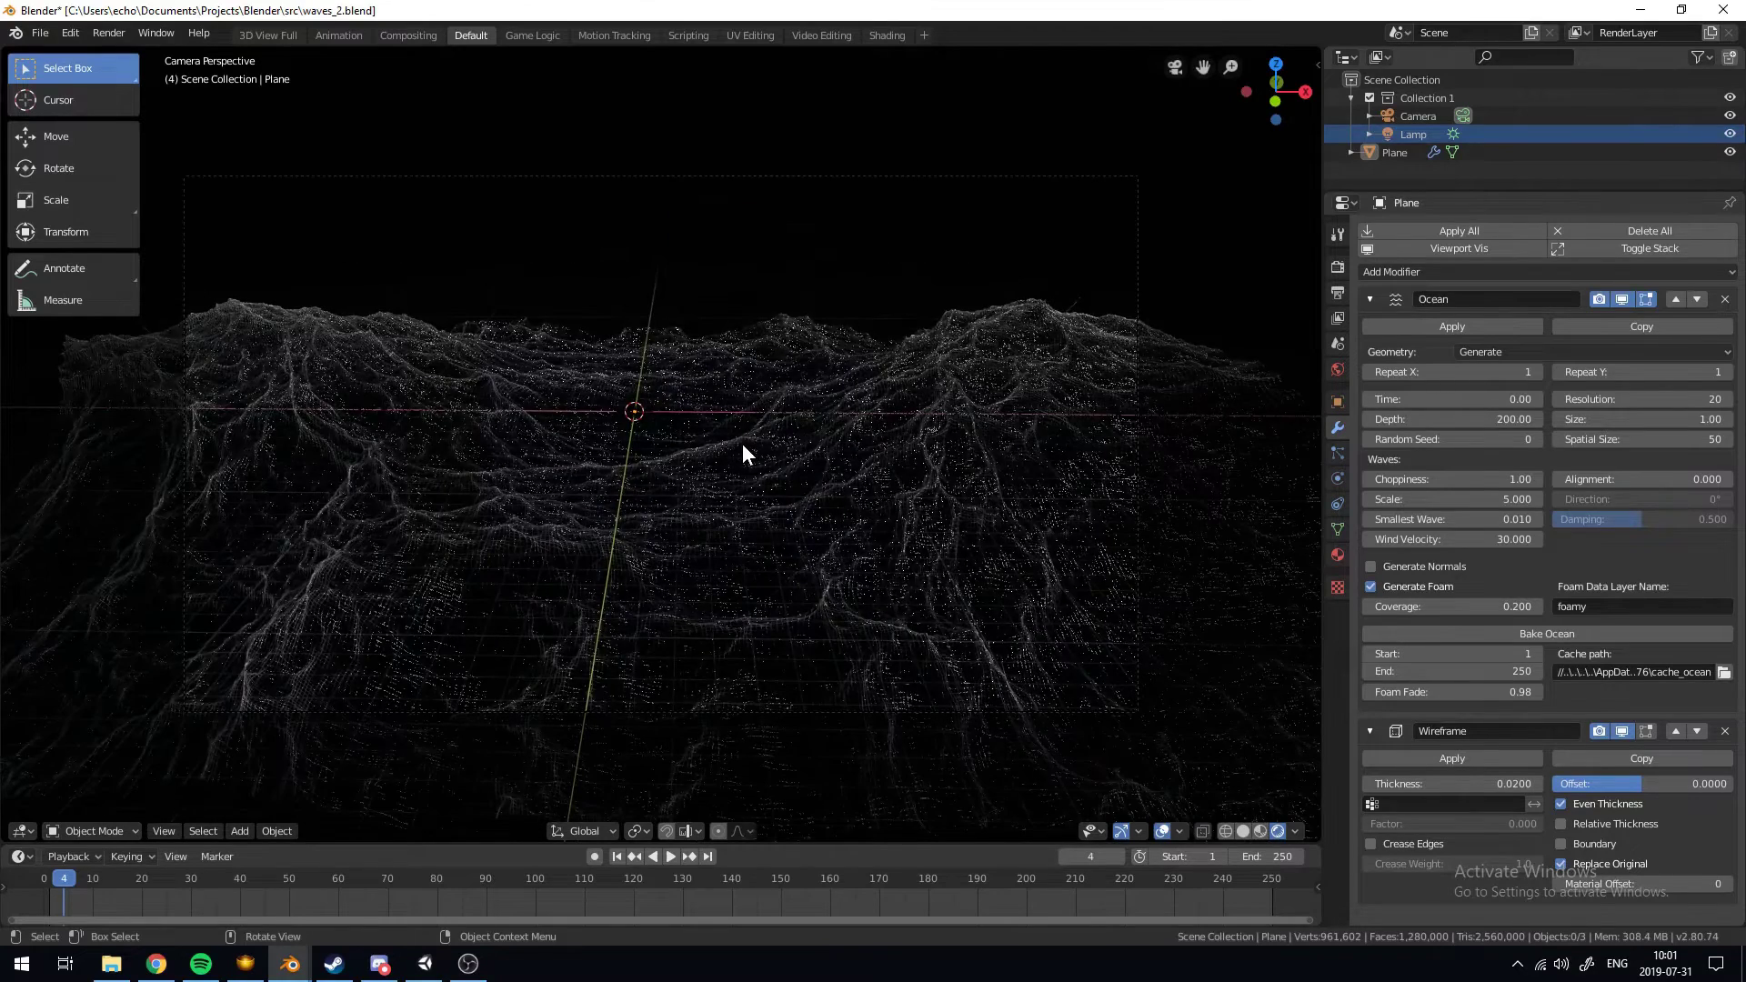
Render the current frame, examine the dotted waves up close in the render result, and return to the viewport
key(F12)
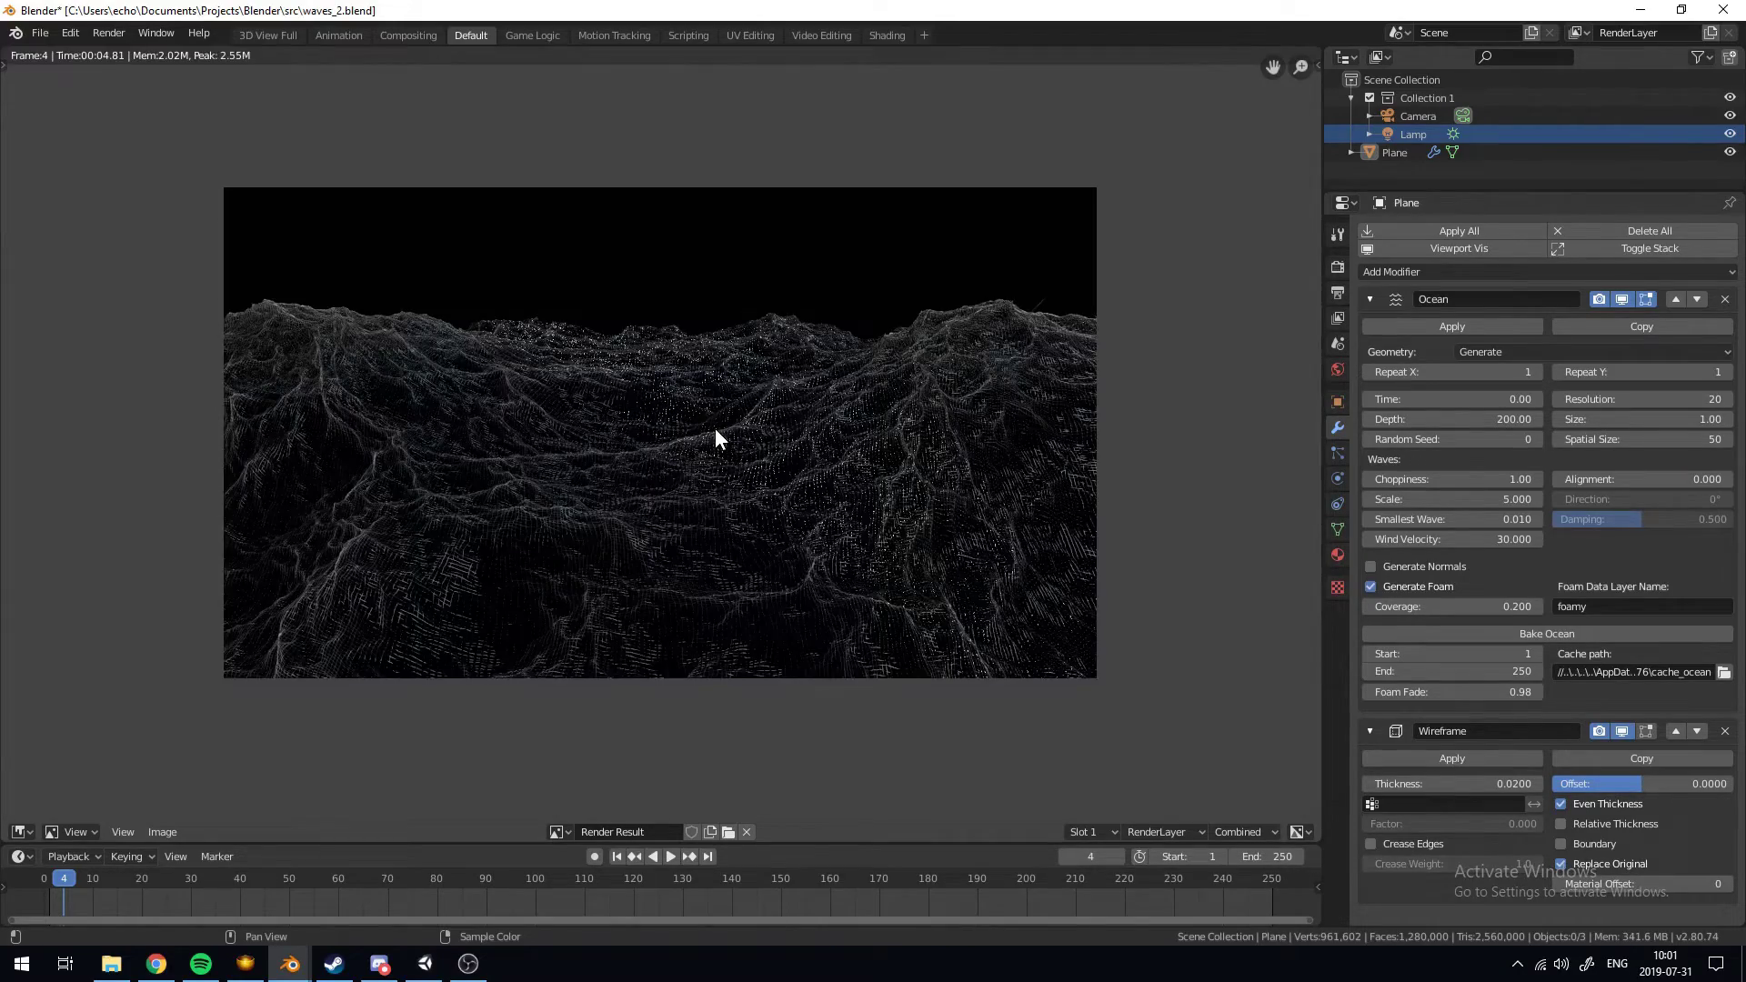
scroll(715, 429, up, 5)
scroll(799, 450, down, 4)
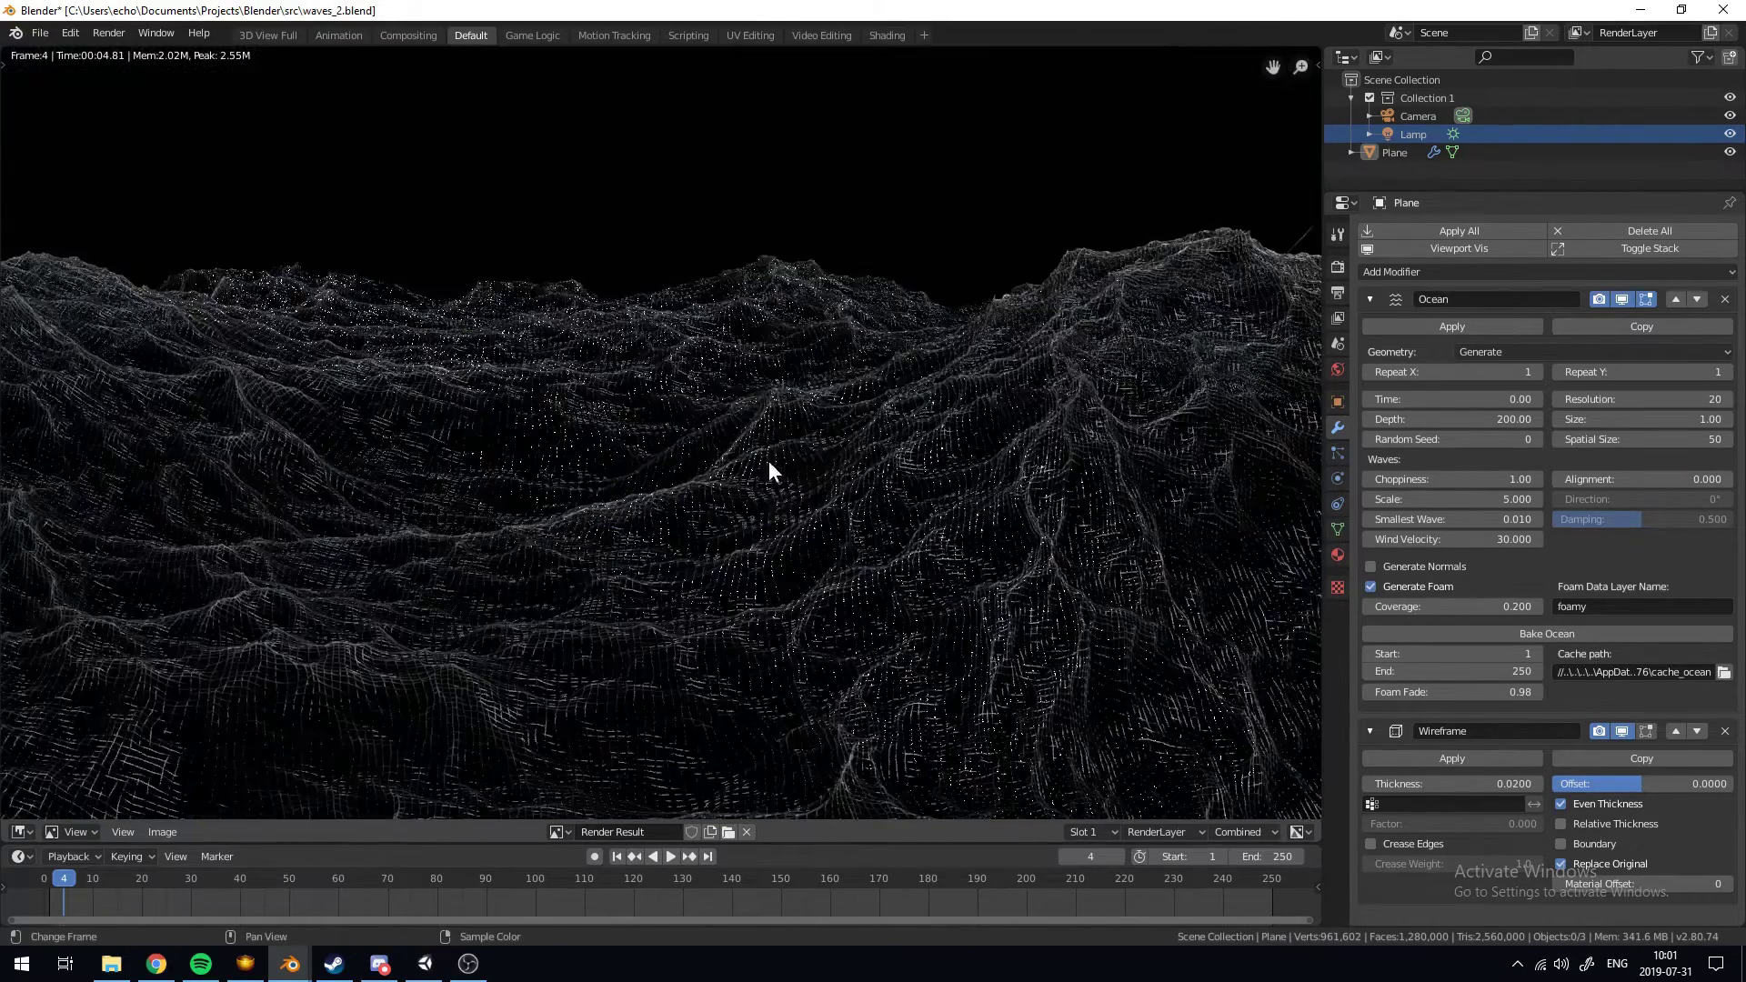
scroll(1018, 717, down, 2)
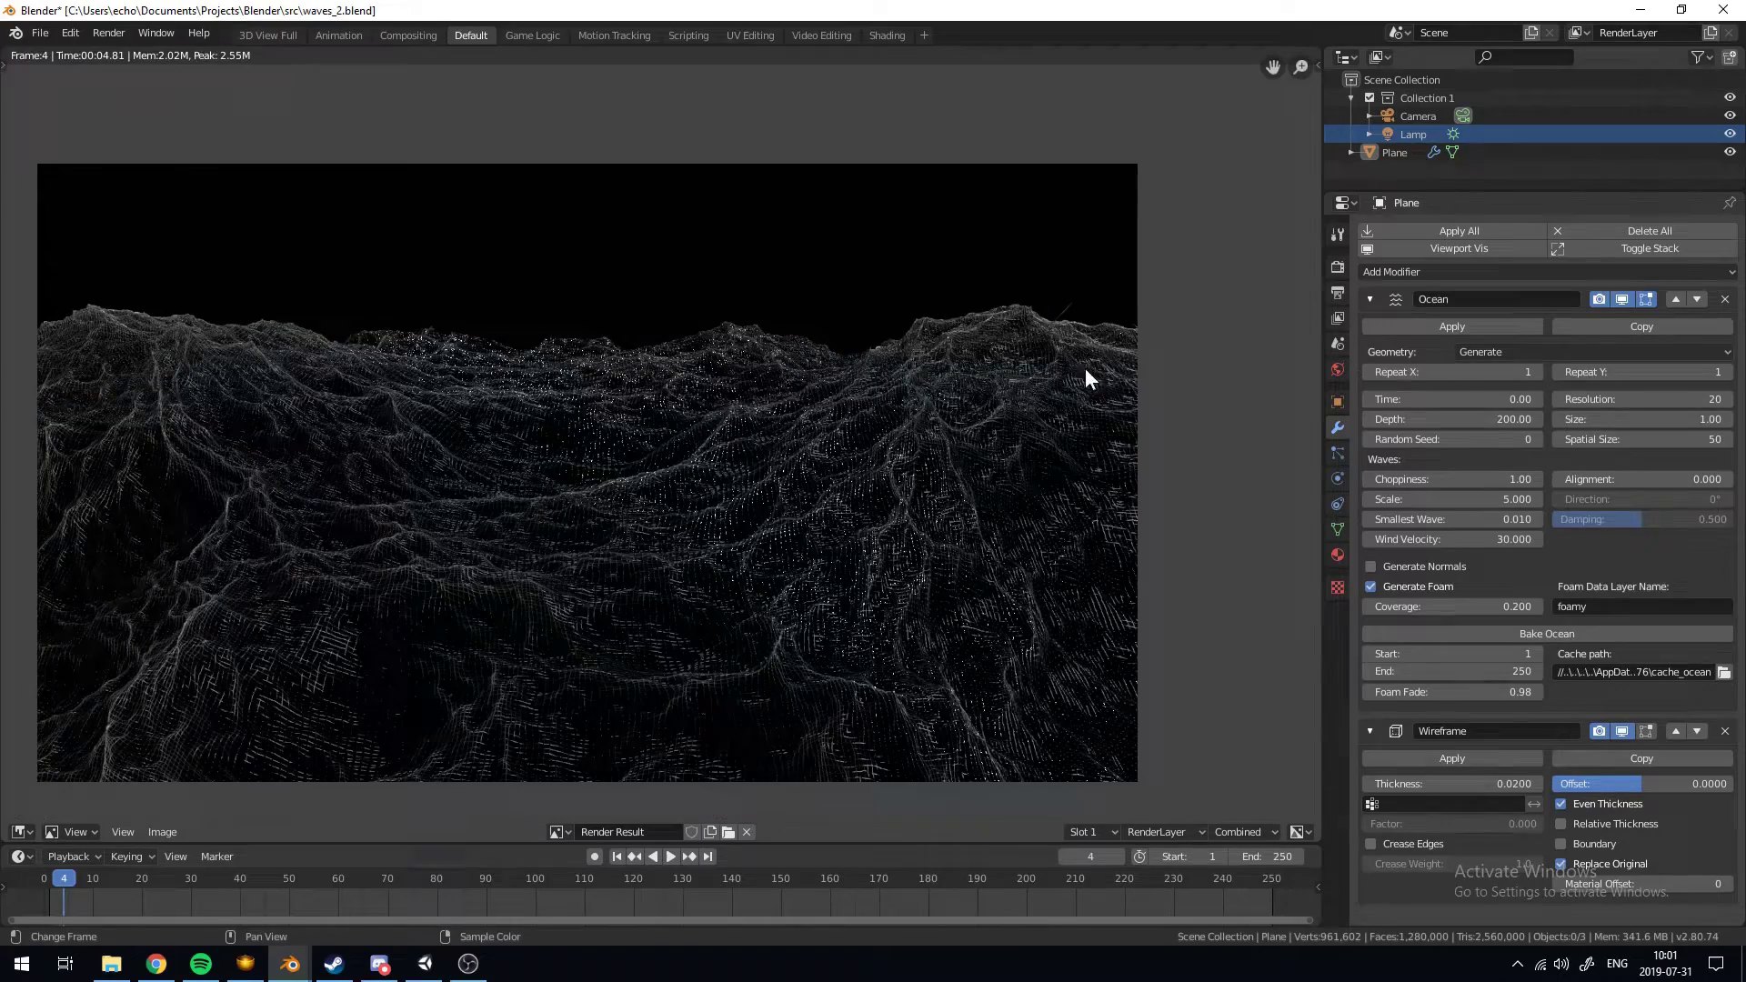
scroll(784, 464, up, 8)
middle_drag(783, 464, 708, 489)
scroll(708, 489, down, 2)
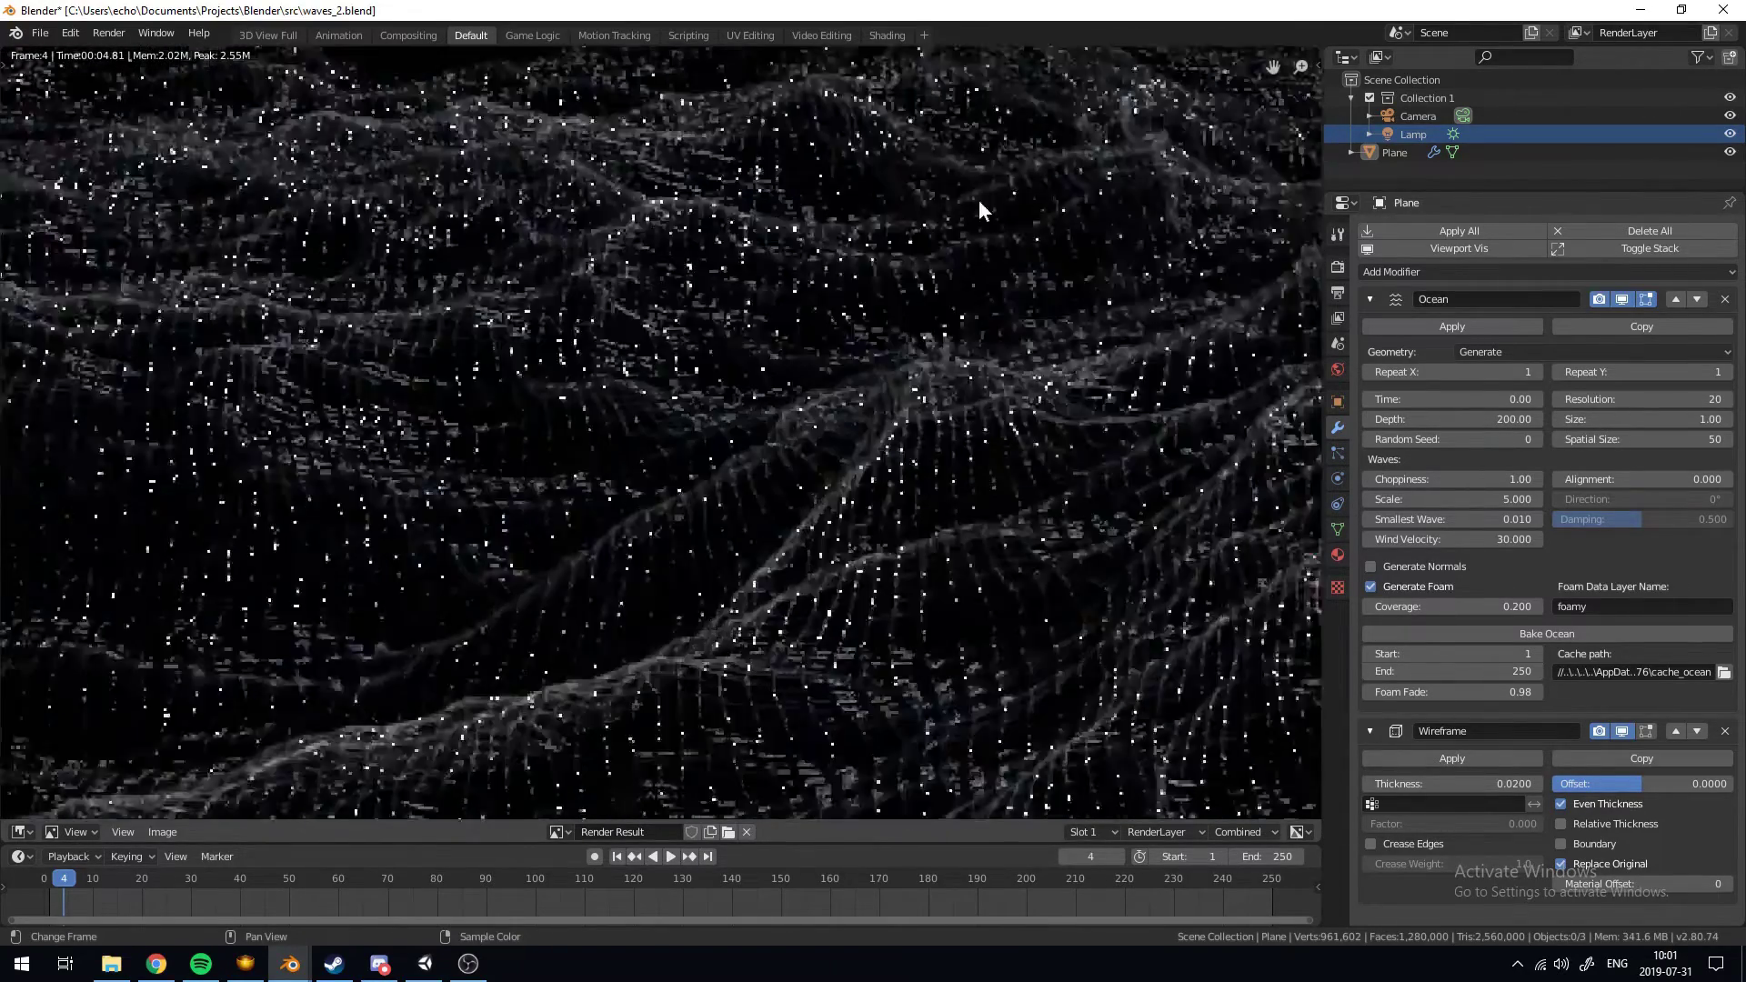
scroll(1055, 182, down, 6)
scroll(636, 369, up, 2)
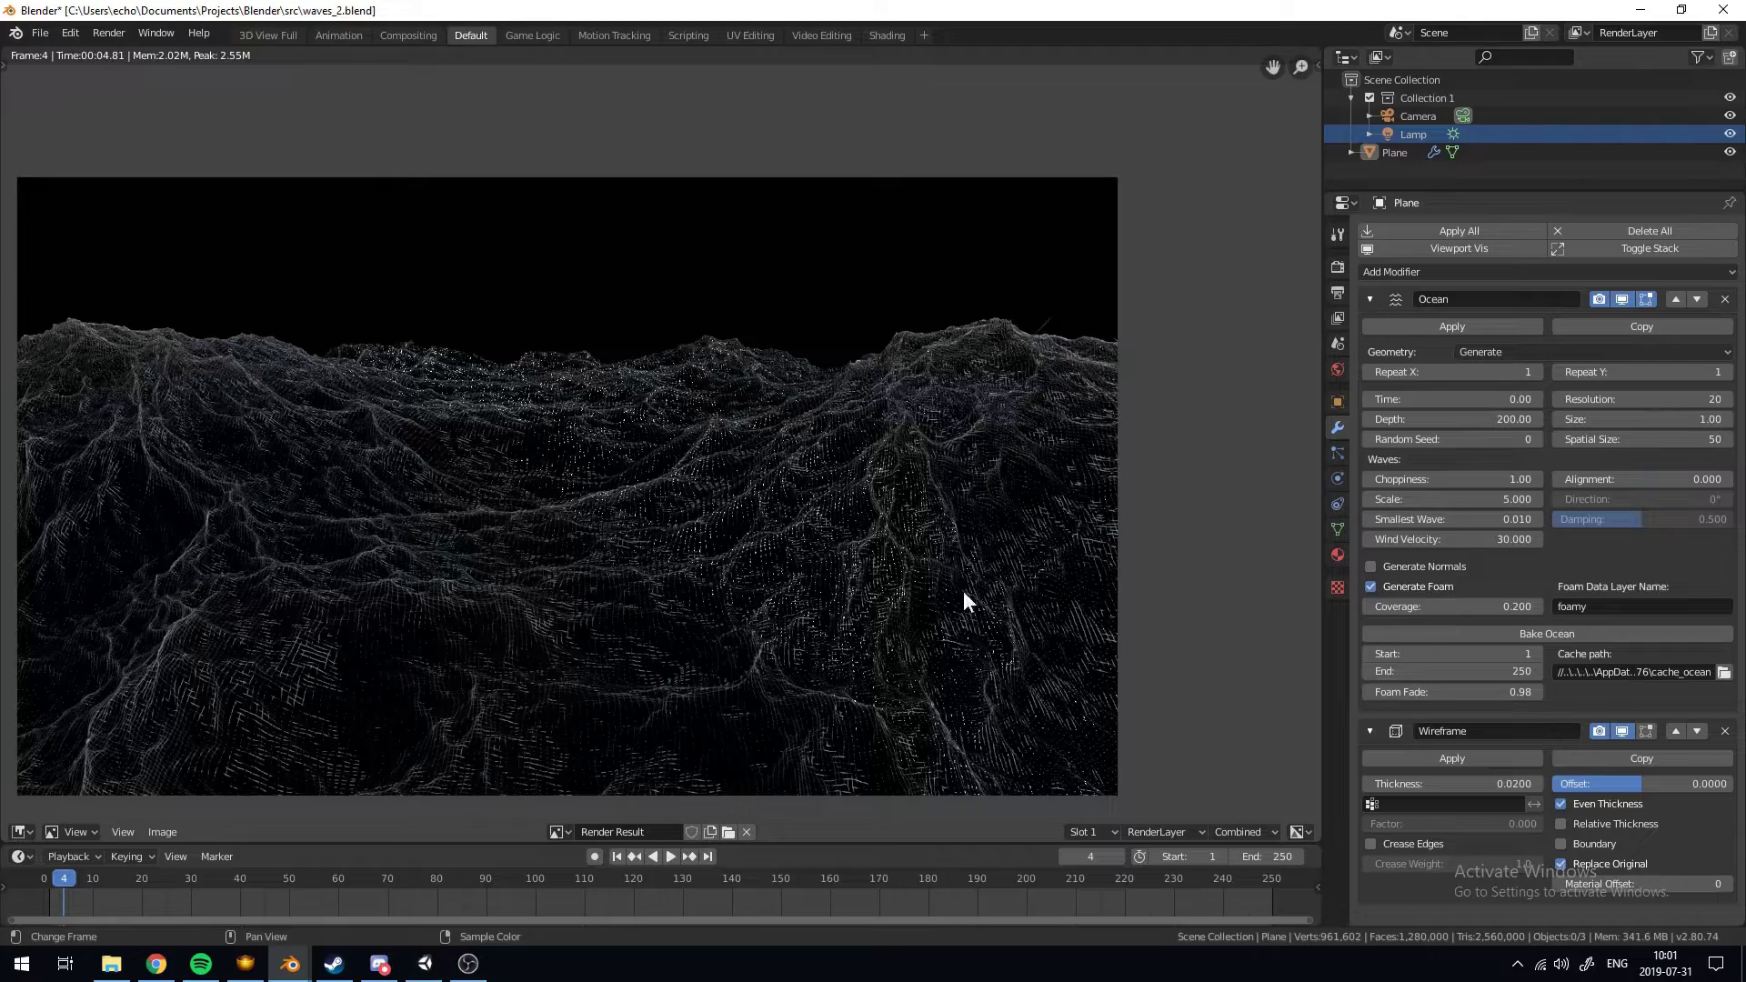
shift+middle_drag(389, 573, 591, 587)
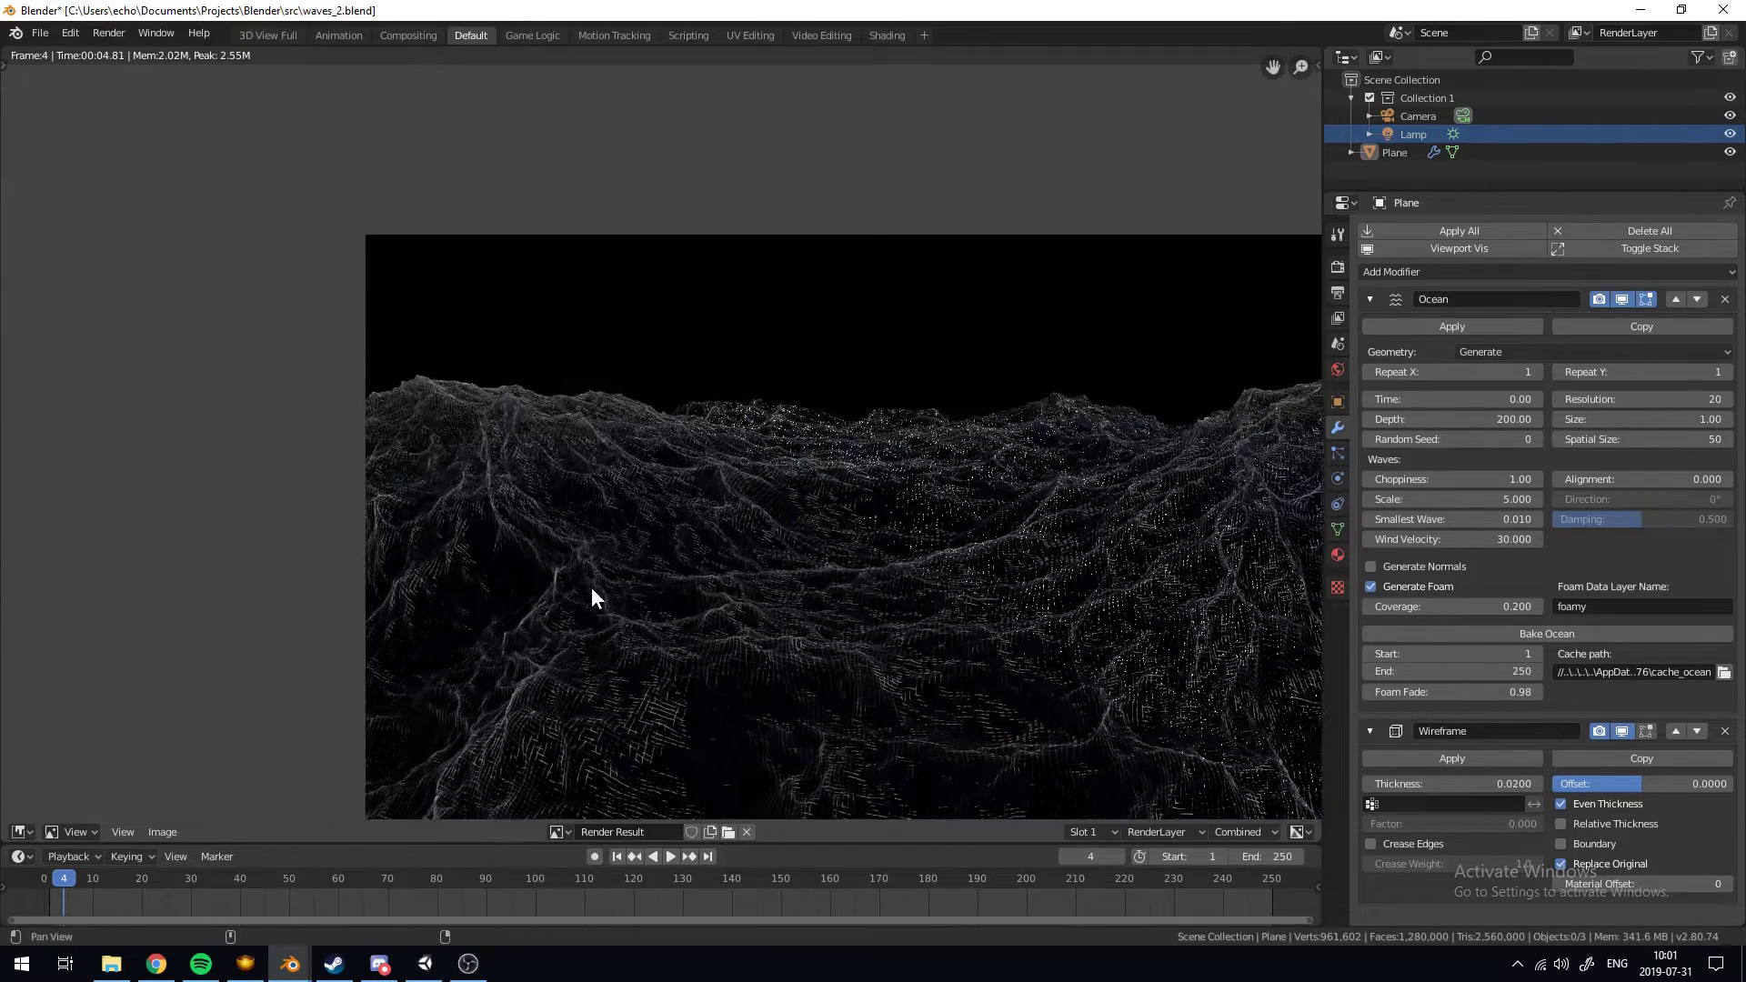
scroll(584, 580, up, 3)
key(Escape)
In the Shading workspace, set the dark Principled BSDF's Roughness to 0.286 and Metallic to 0.768, and clear the selection
click(880, 34)
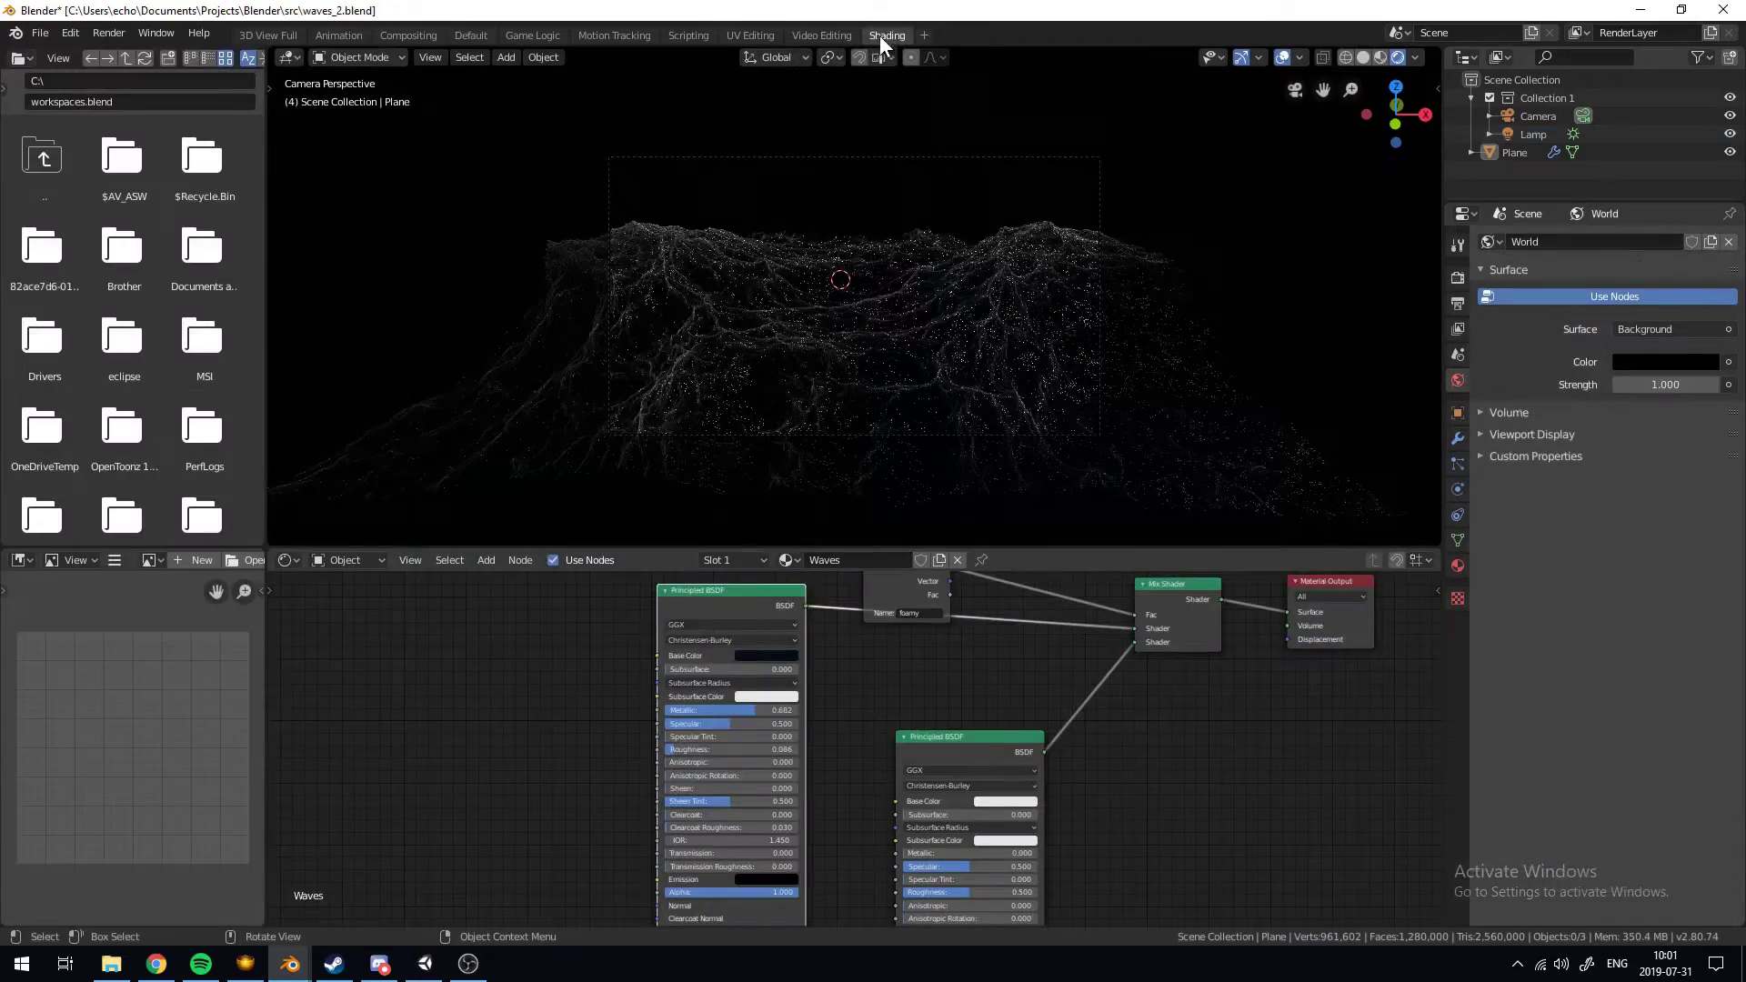
shift+scroll(821, 715, down, 1)
drag(684, 712, 718, 711)
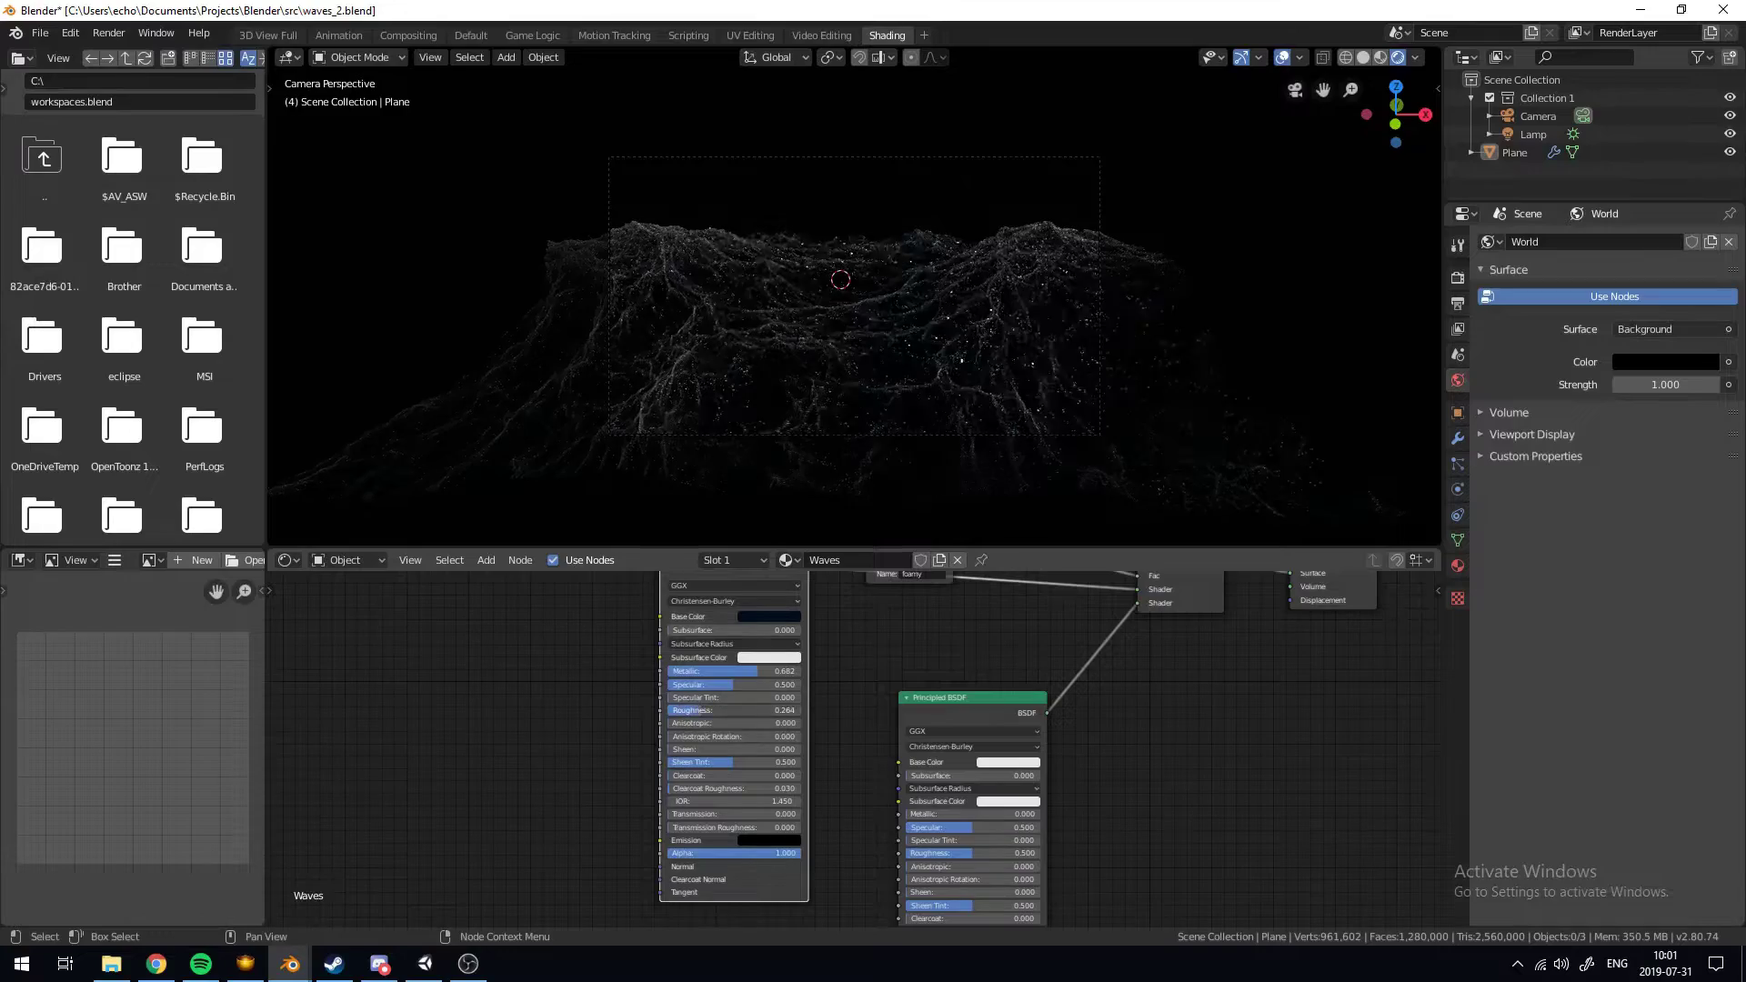
scroll(1147, 260, up, 4)
scroll(1148, 264, up, 3)
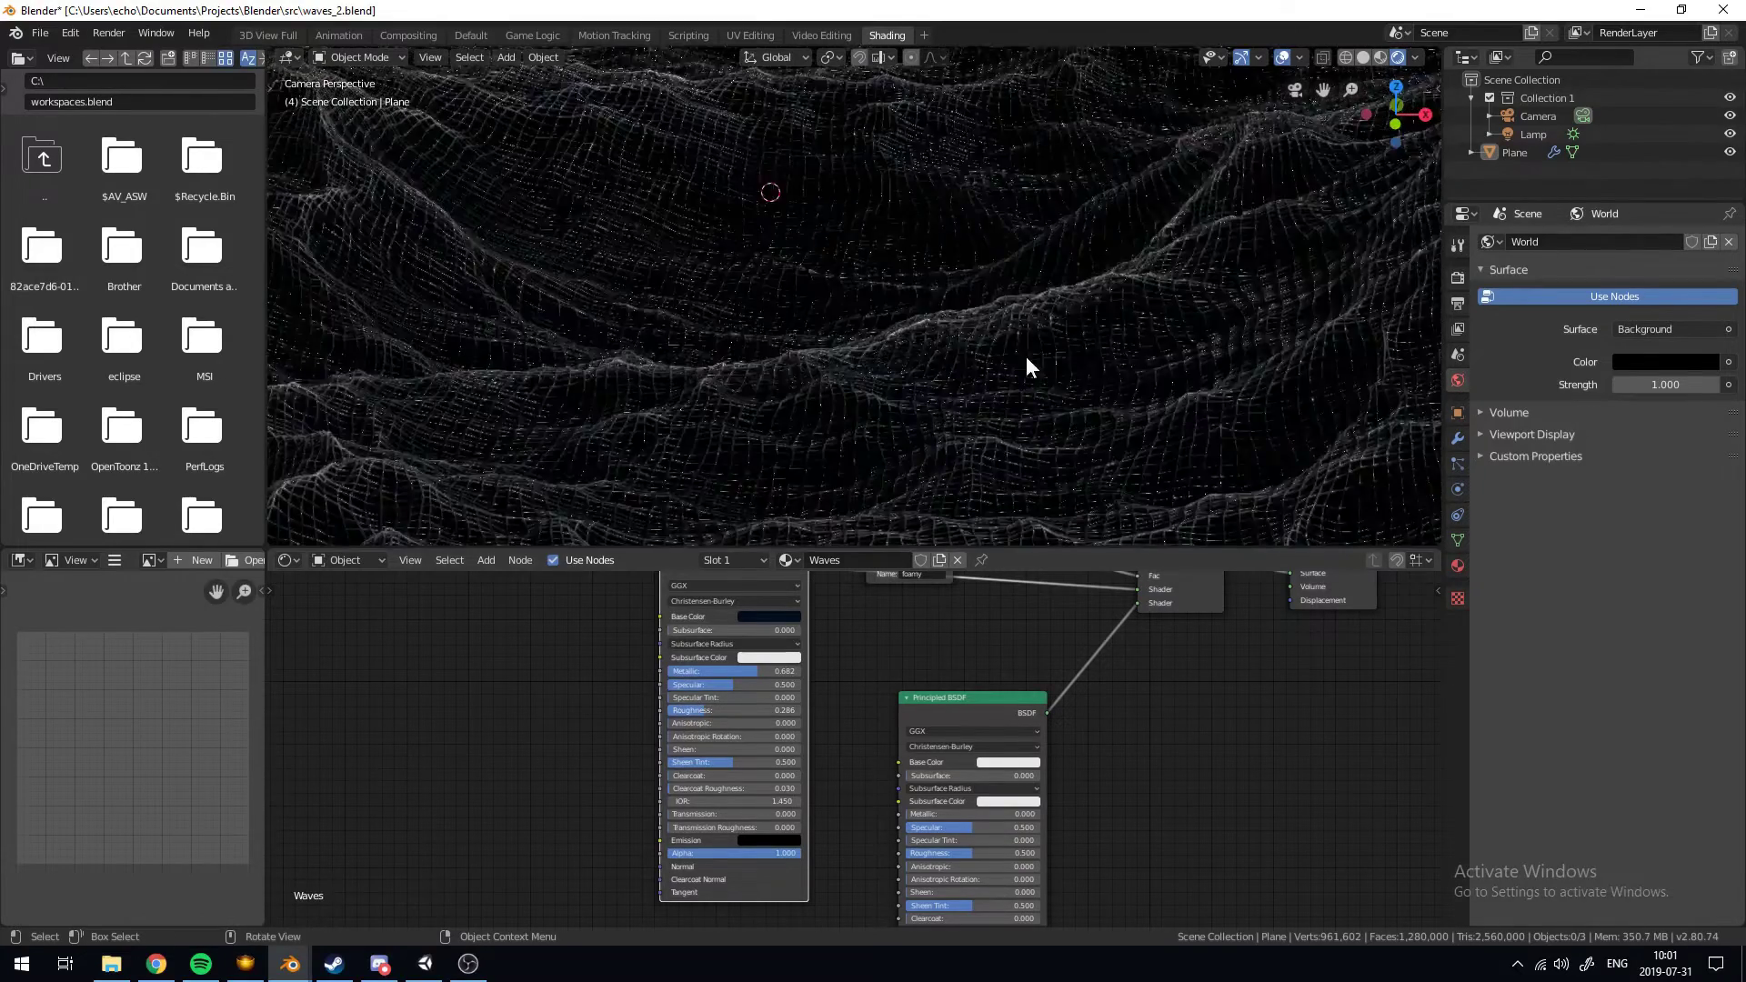
mouse_move(757, 671)
mouse_down()
mouse_move(802, 671)
mouse_move(784, 670)
mouse_up()
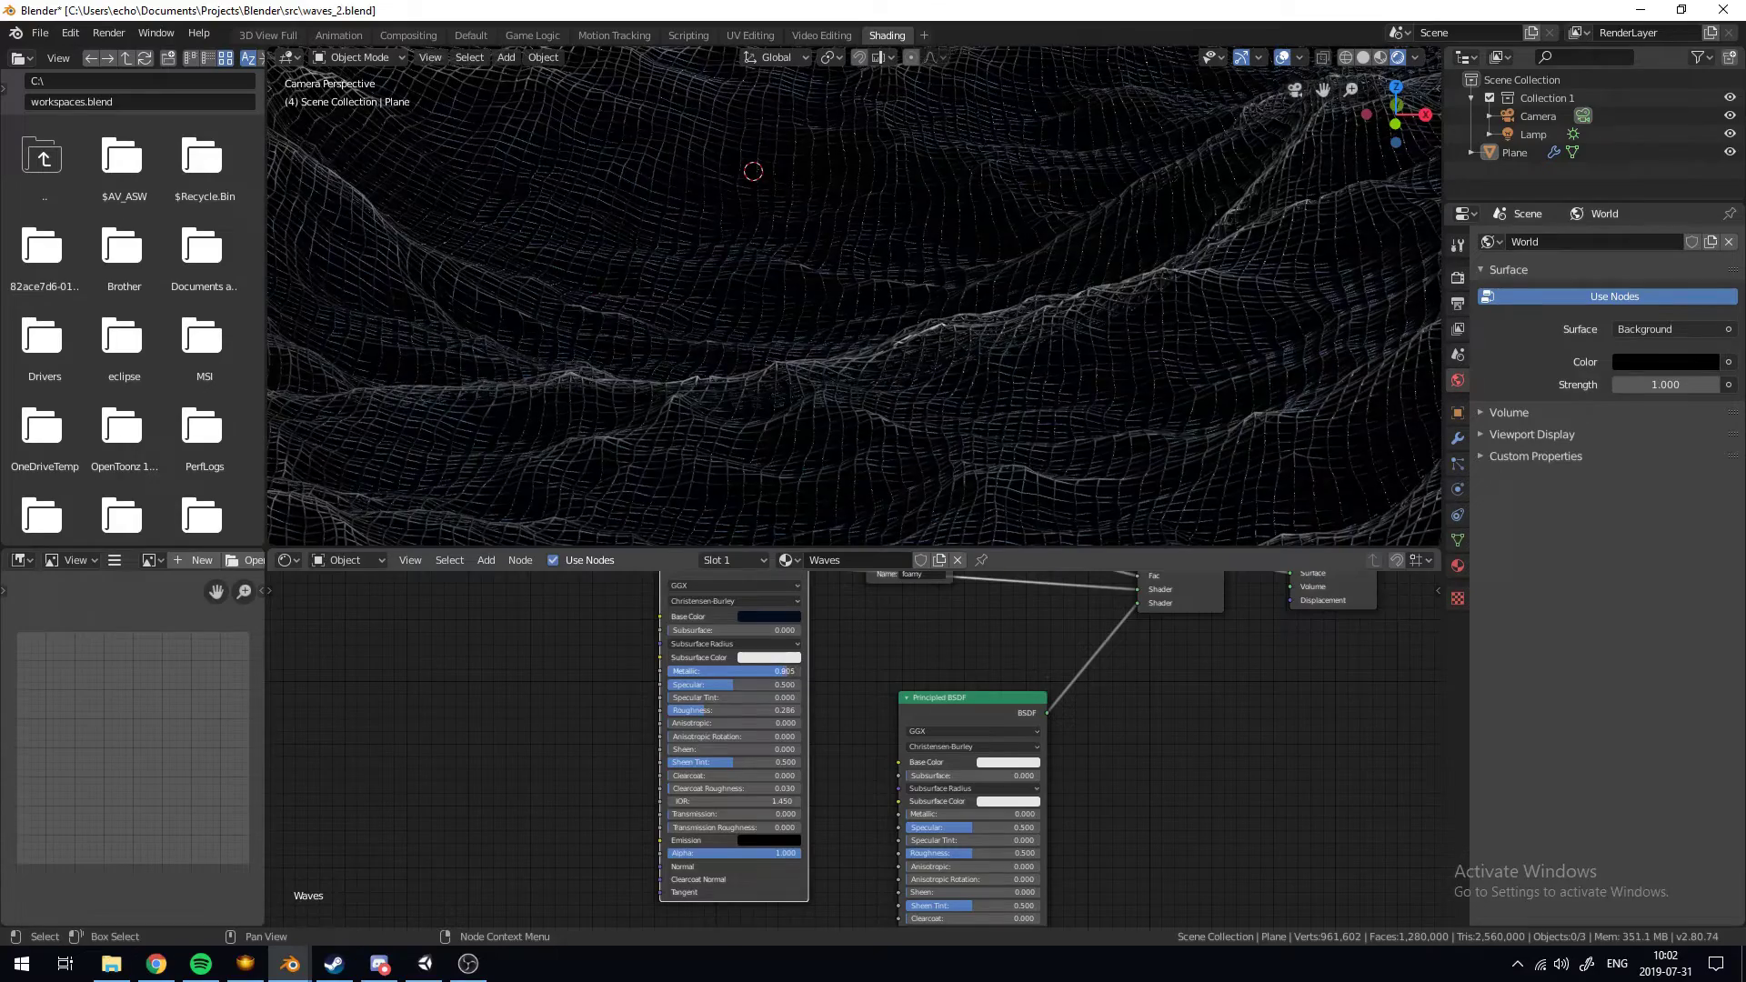
scroll(704, 242, down, 7)
key(a)
key(alt+a)
scroll(704, 242, down, 4)
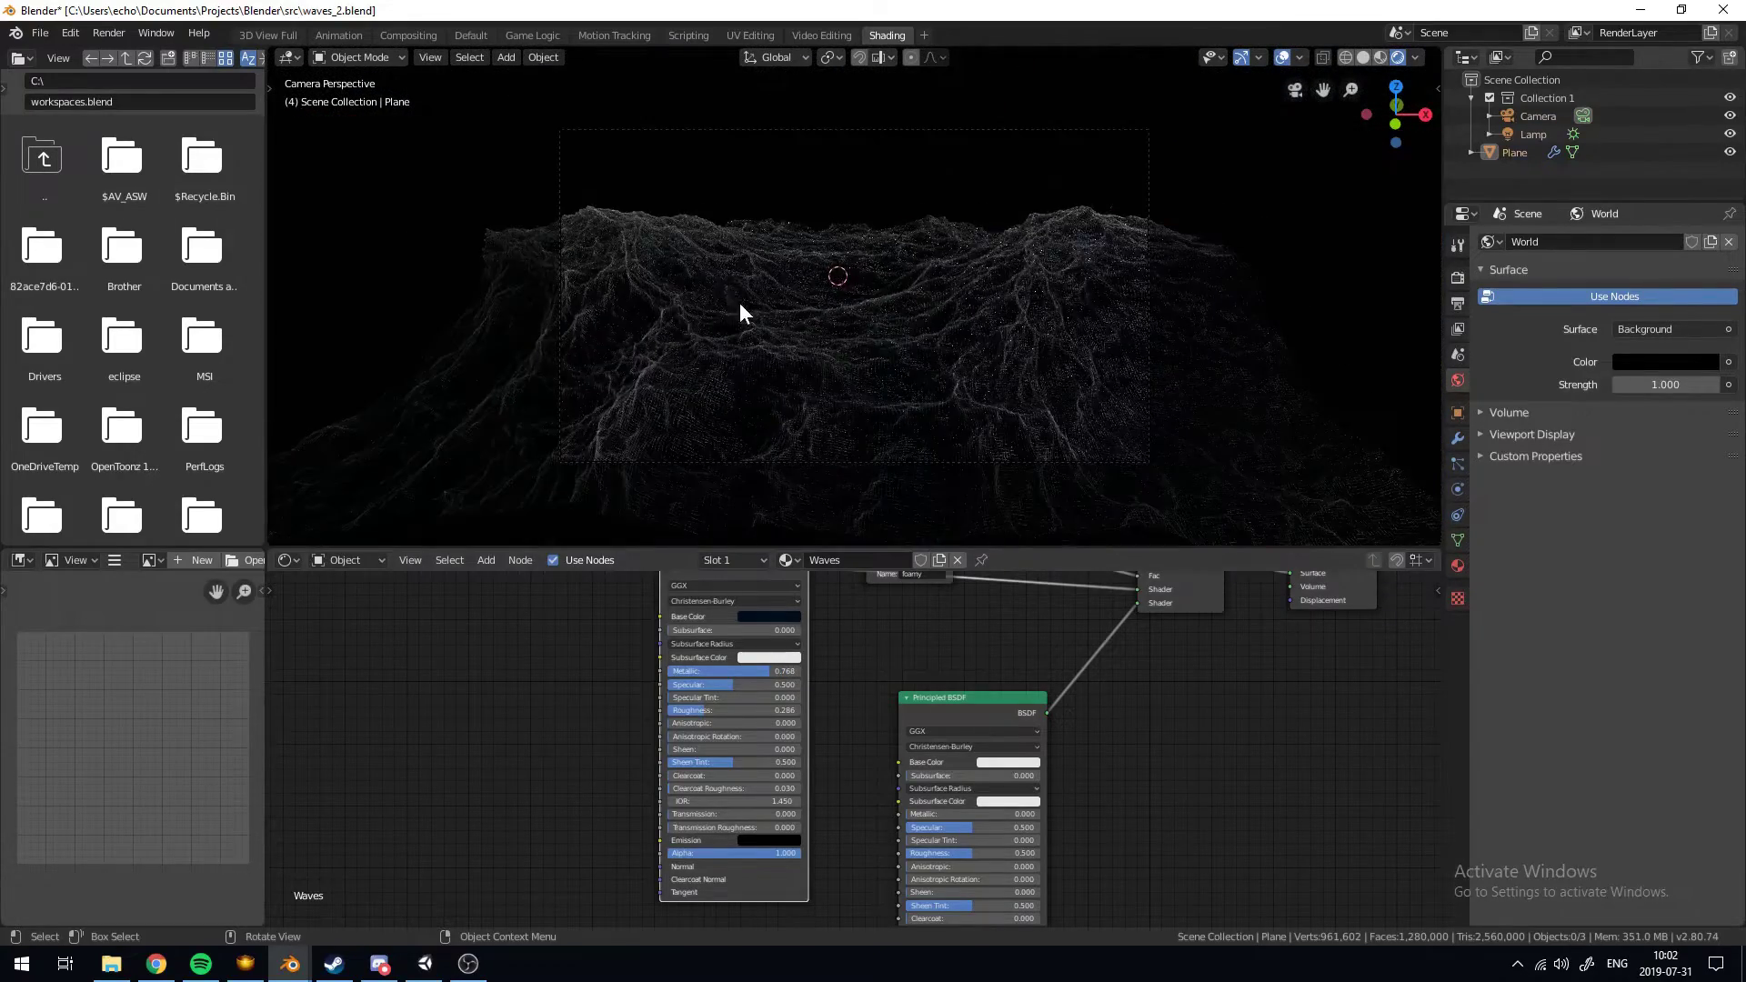
click(860, 502)
key(alt+a)
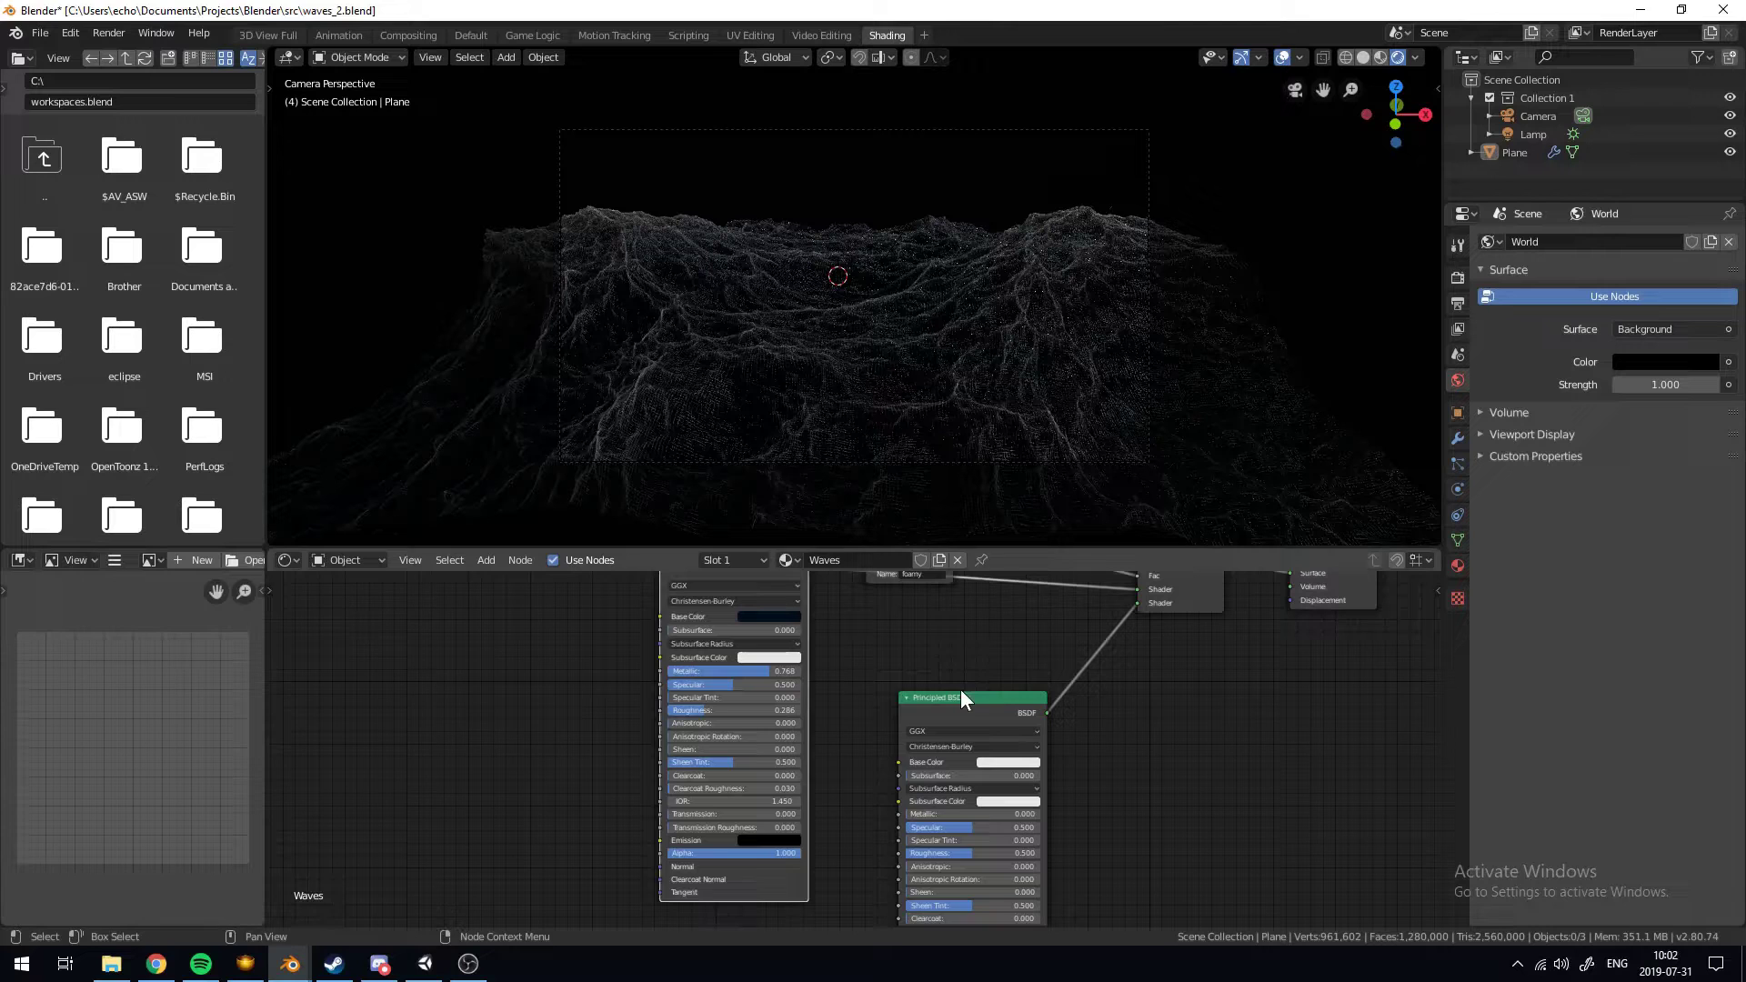
Add a Math node on the link between the foam Attribute's Color and the Mix Shader's Fac
drag(945, 715, 920, 674)
alt+drag(1009, 634, 662, 634)
key(shift+a)
key(shift+a)
mouse_move(926, 635)
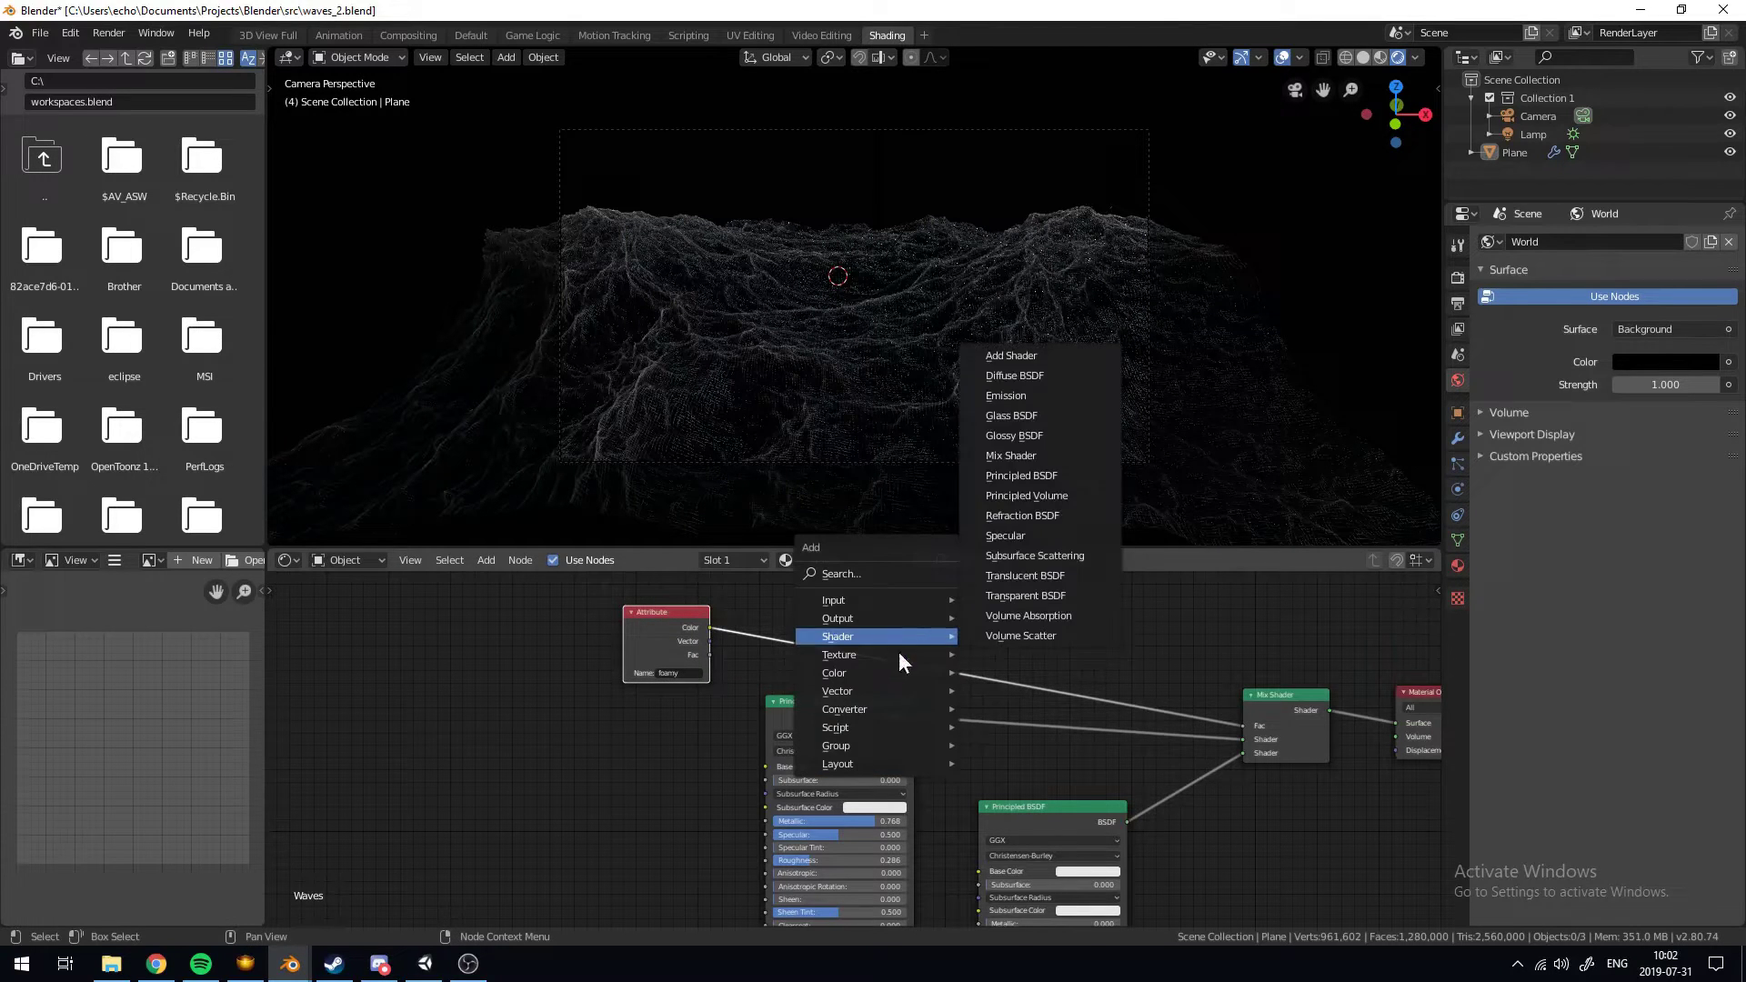
mouse_move(881, 702)
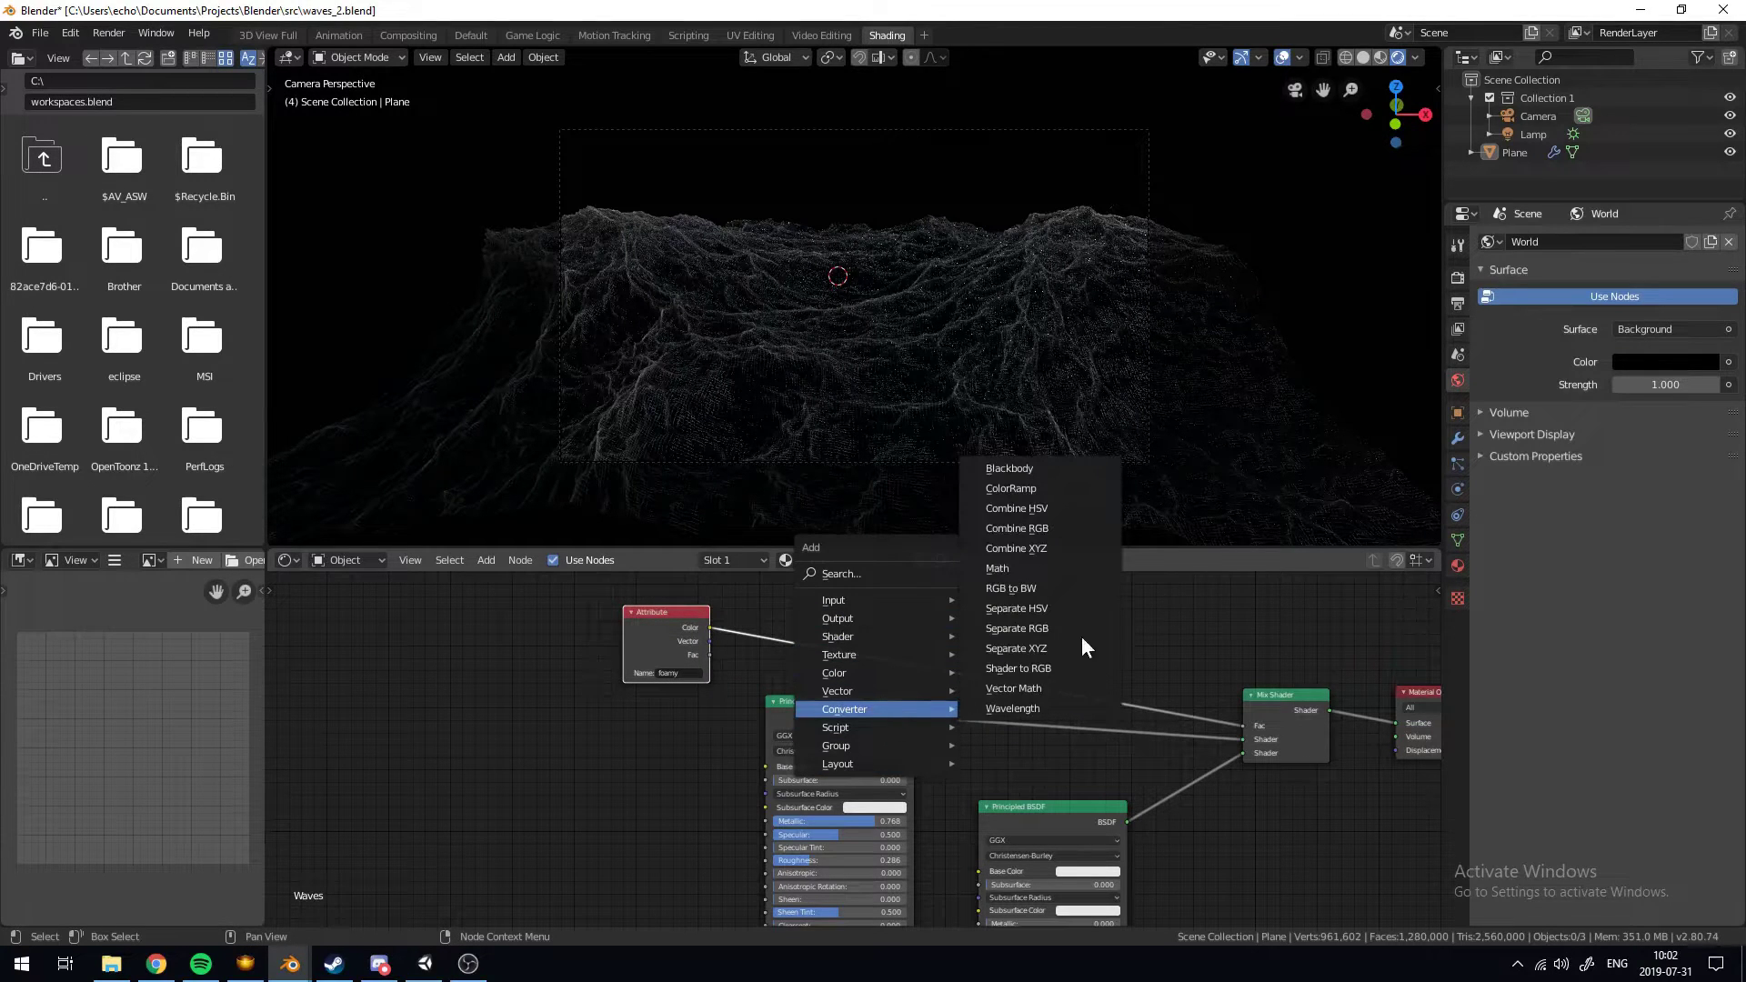
click(1044, 572)
click(877, 610)
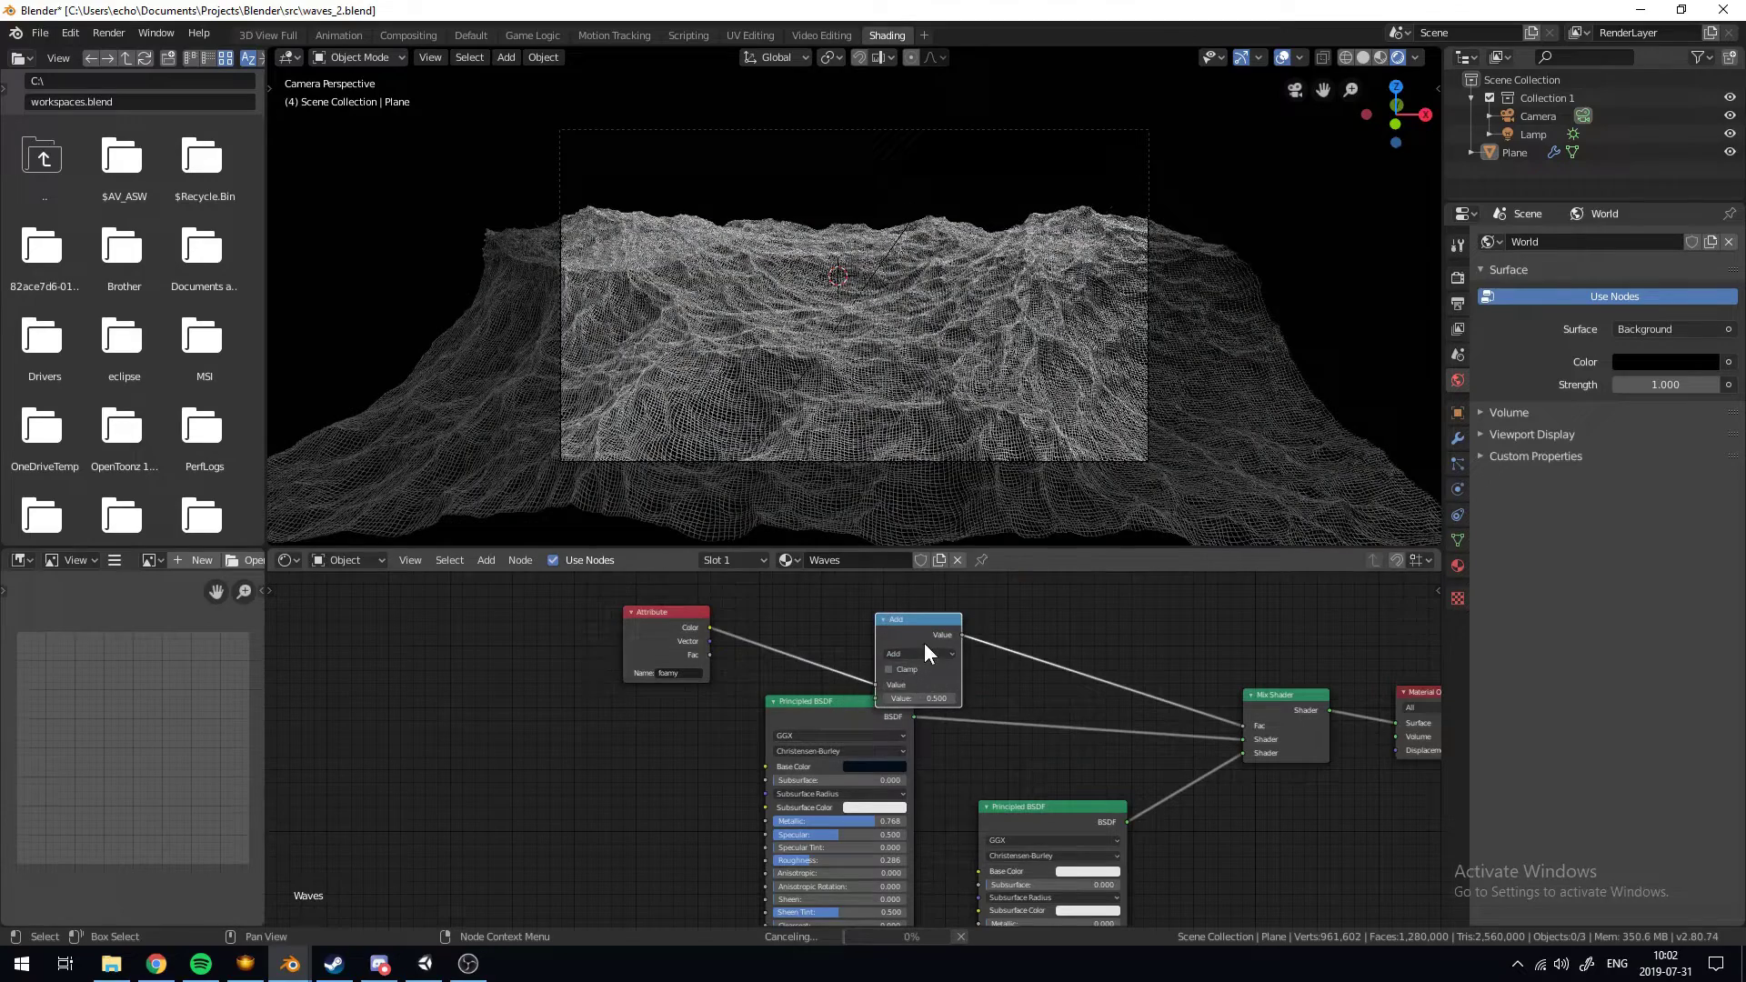
Reposition the new Math node slightly higher and set its operation to Multiply
click(916, 651)
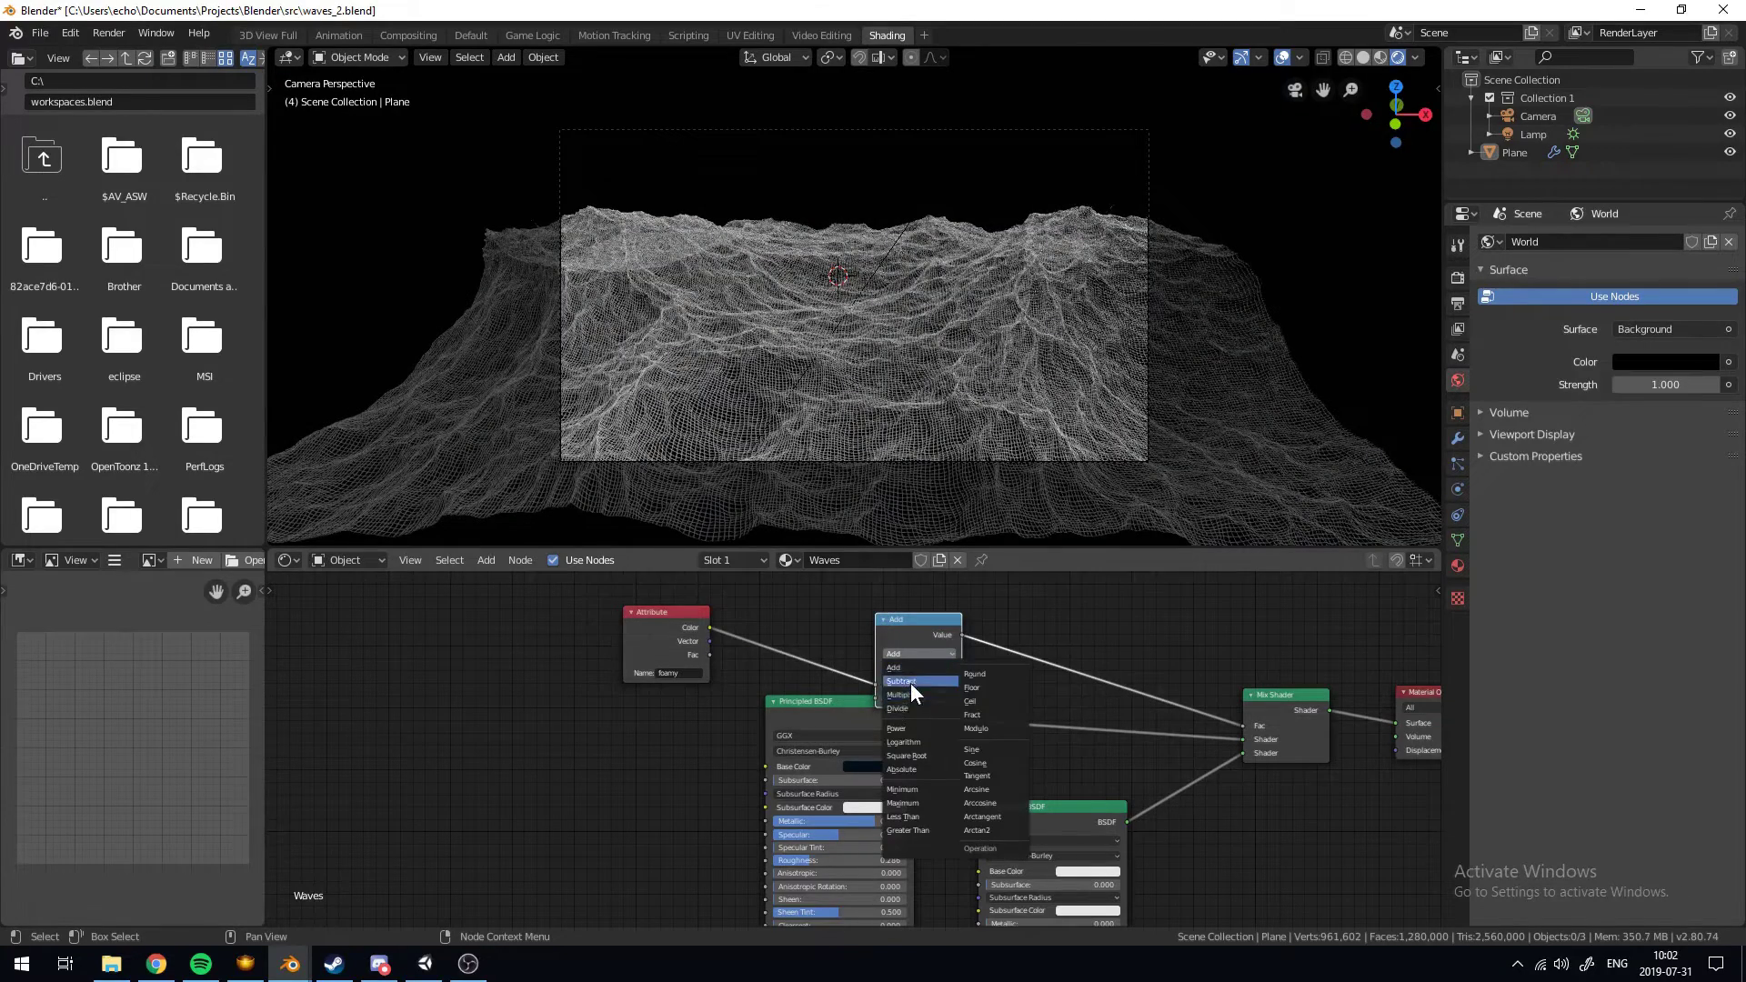
click(906, 706)
drag(913, 627, 958, 597)
click(959, 622)
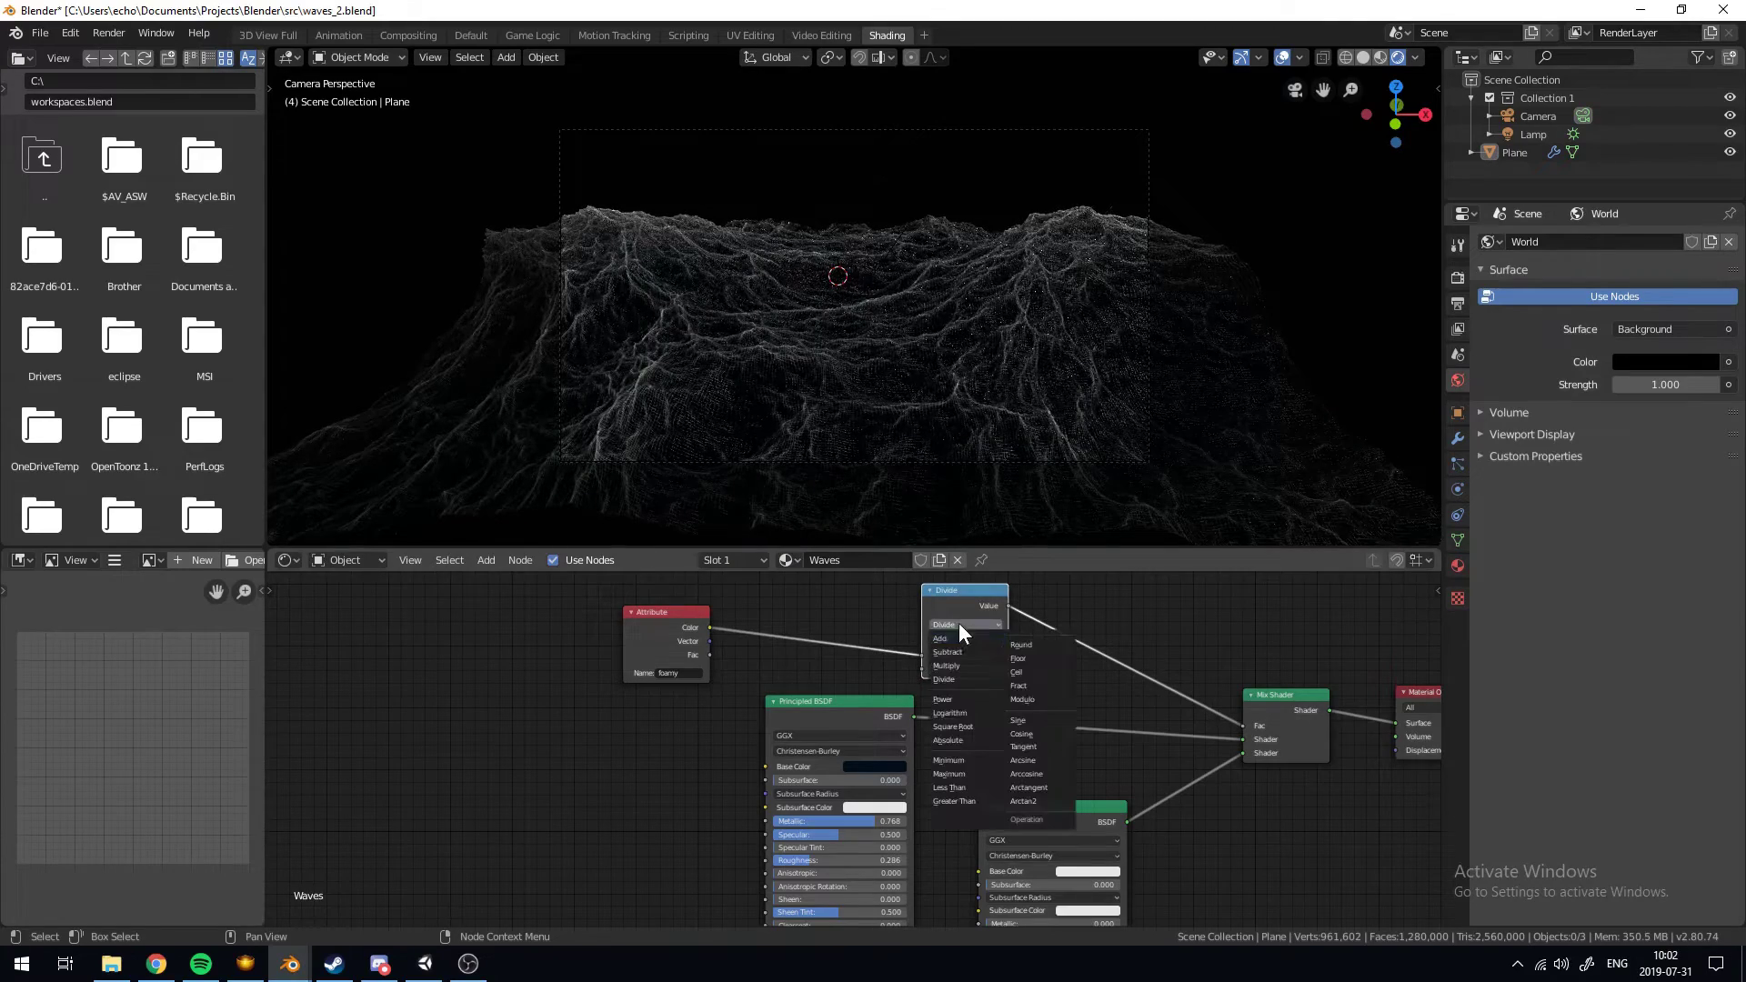
click(969, 667)
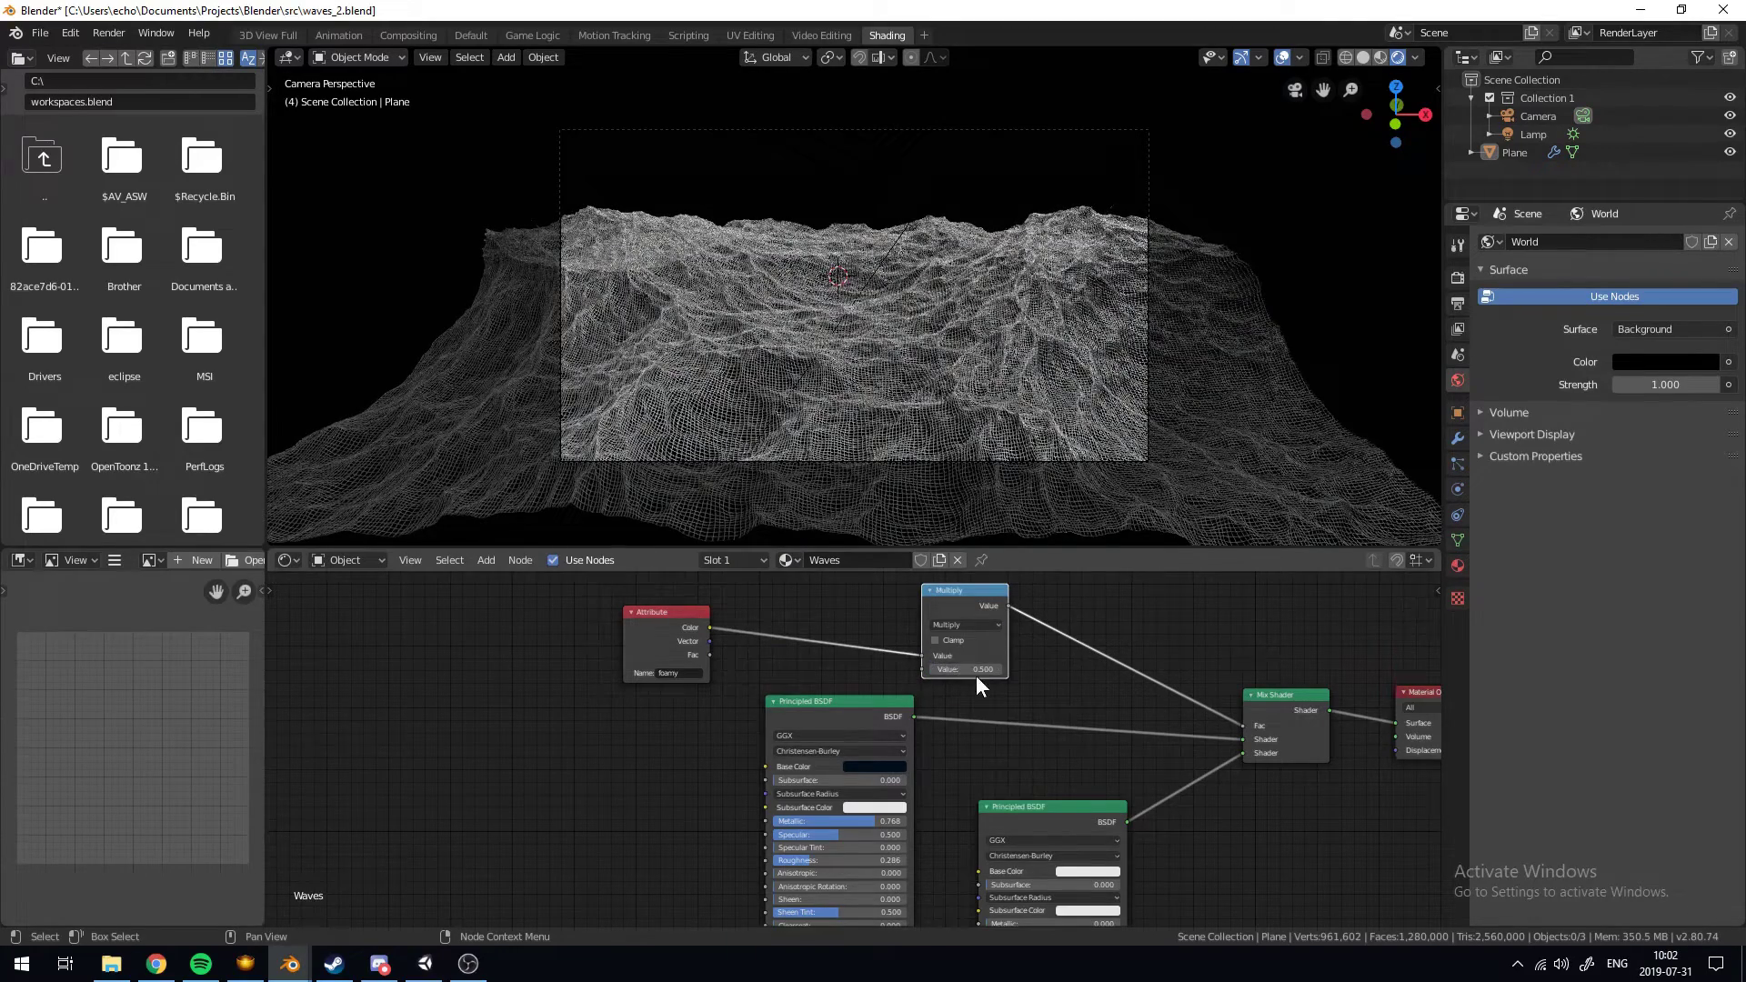
Try a multiplier of 0.2 and a far higher one on the Multiply node, comparing the rendered waves
drag(976, 676, 941, 677)
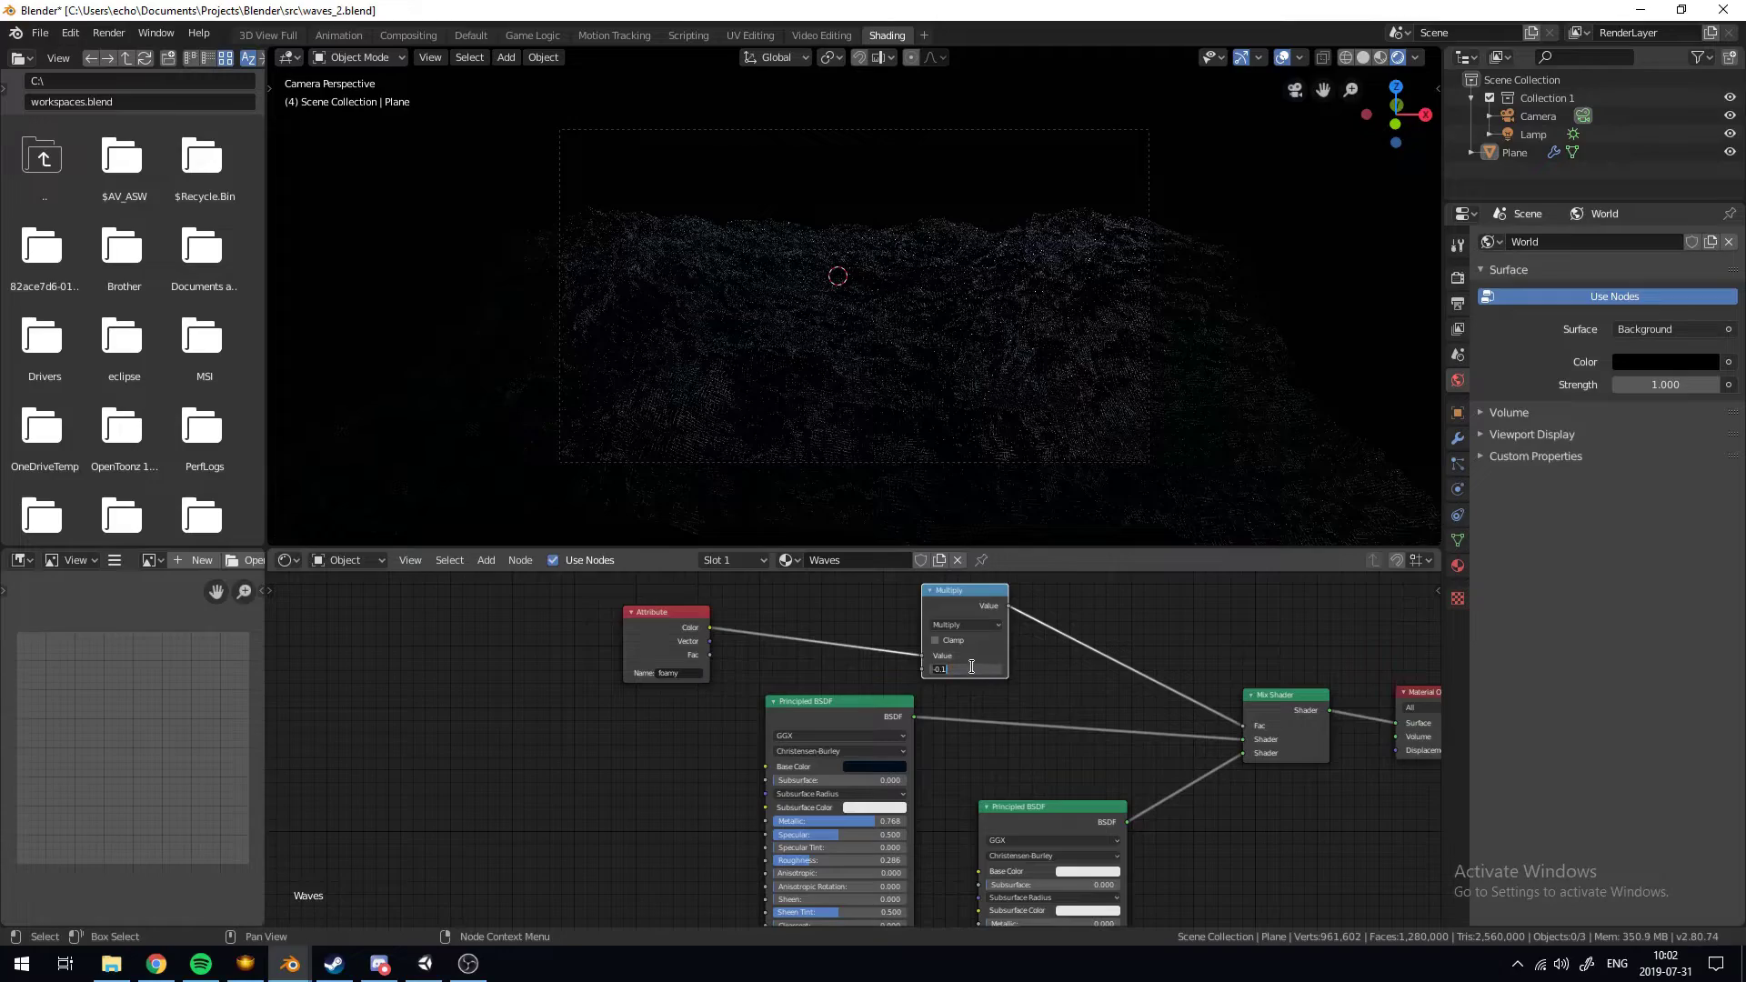
key(Return)
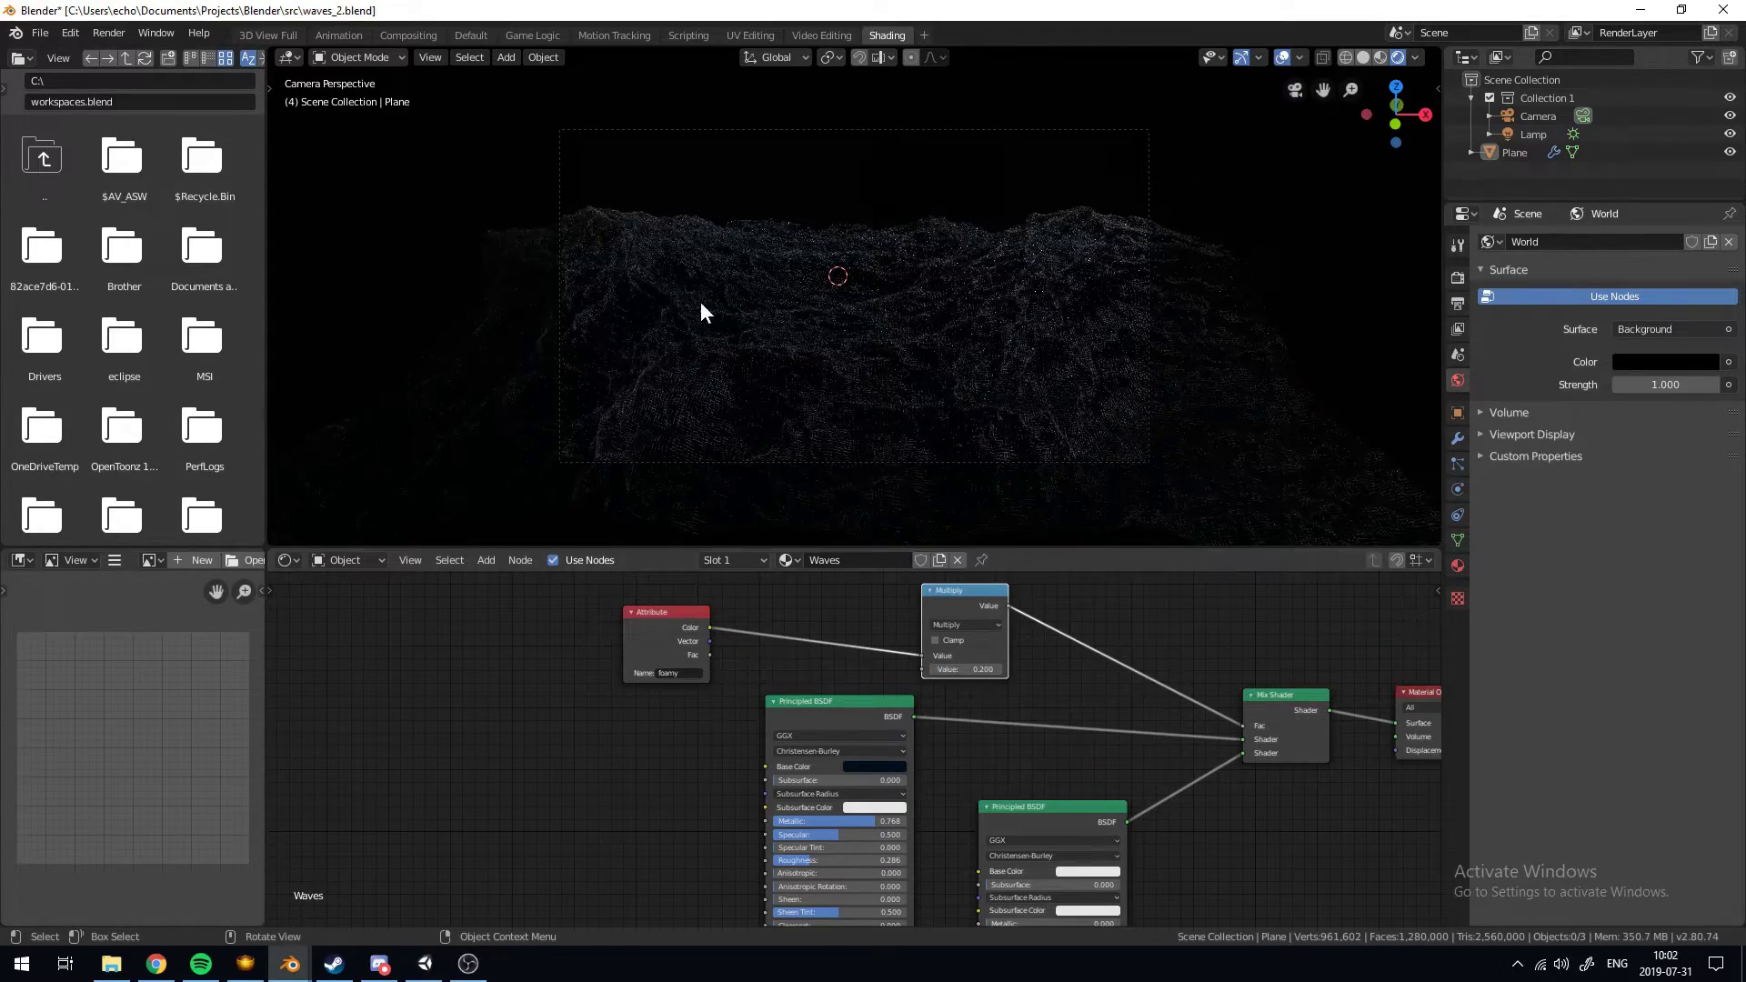
scroll(700, 302, up, 3)
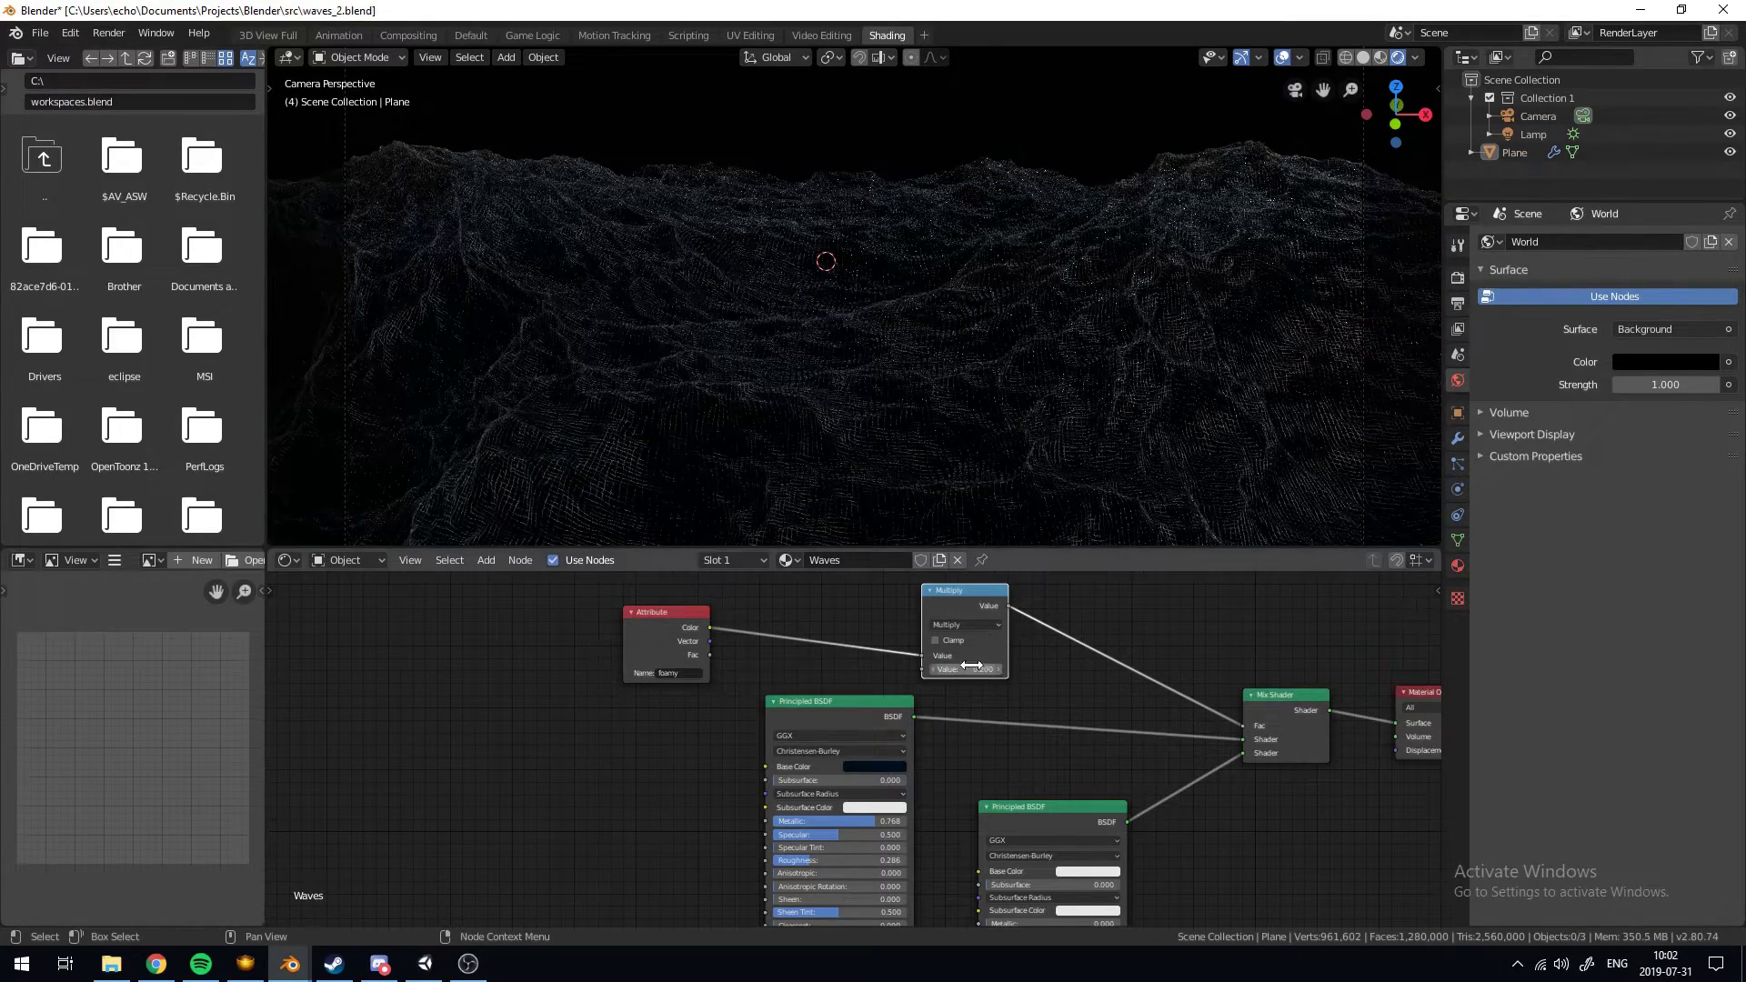
drag(971, 666, 1194, 666)
scroll(602, 285, down, 4)
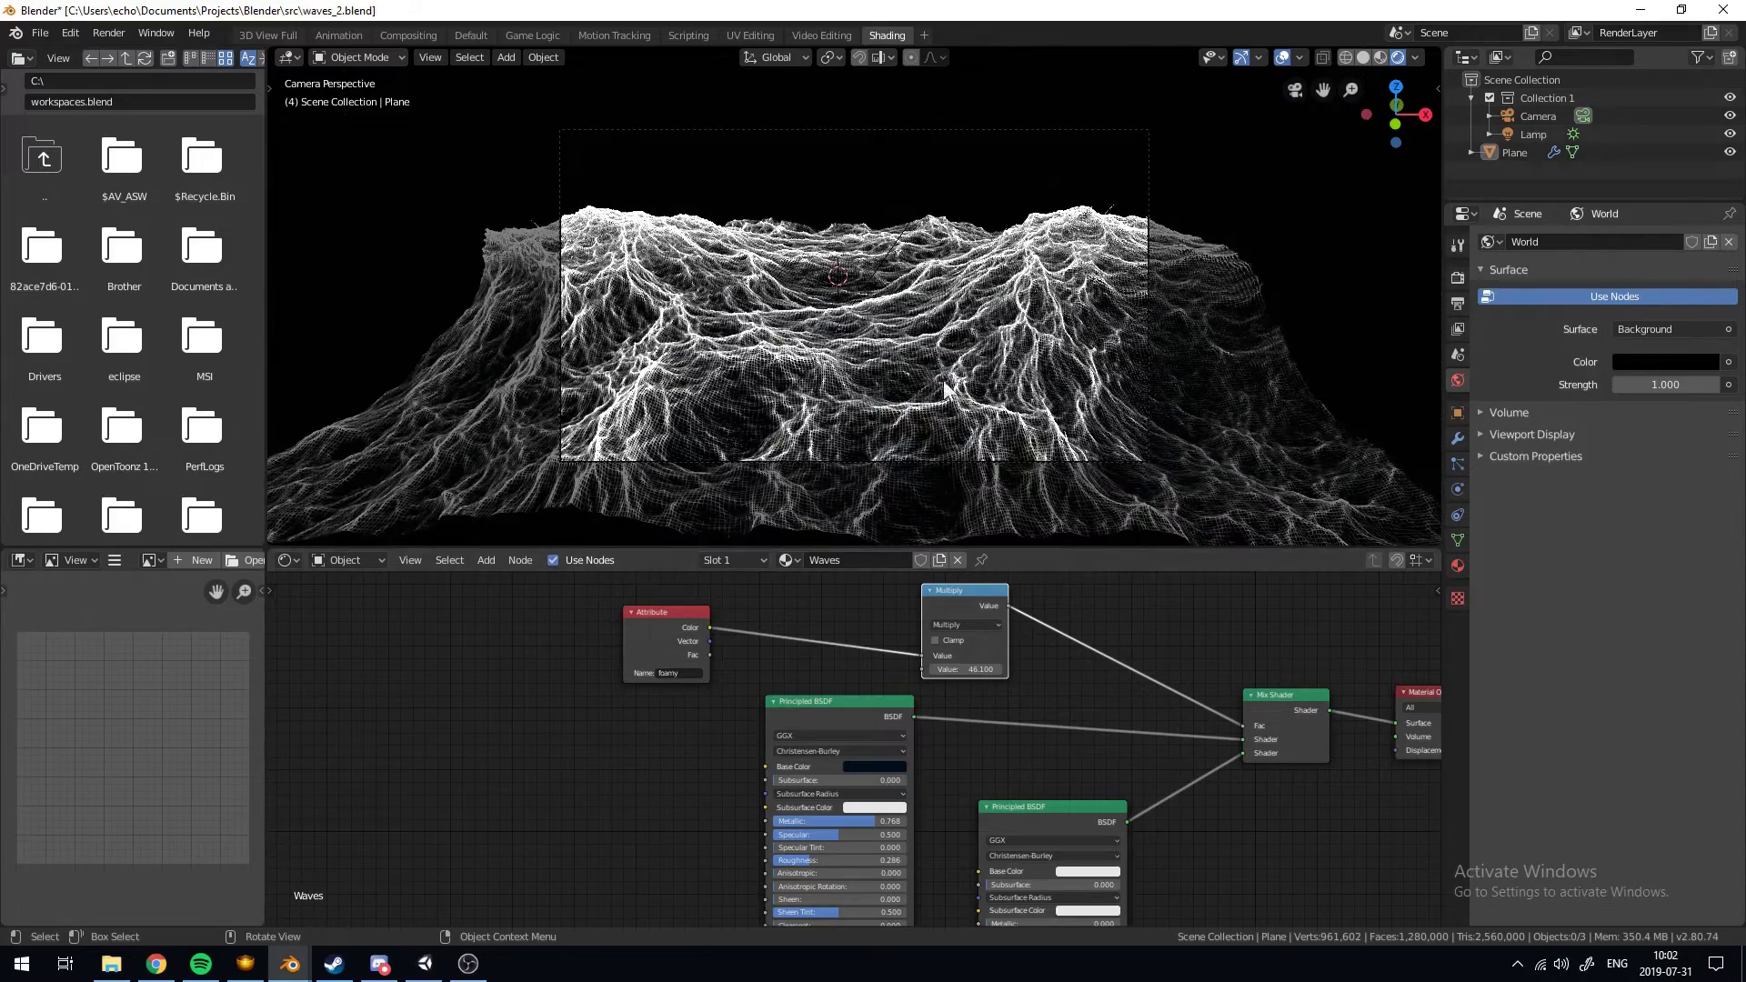
scroll(943, 380, up, 4)
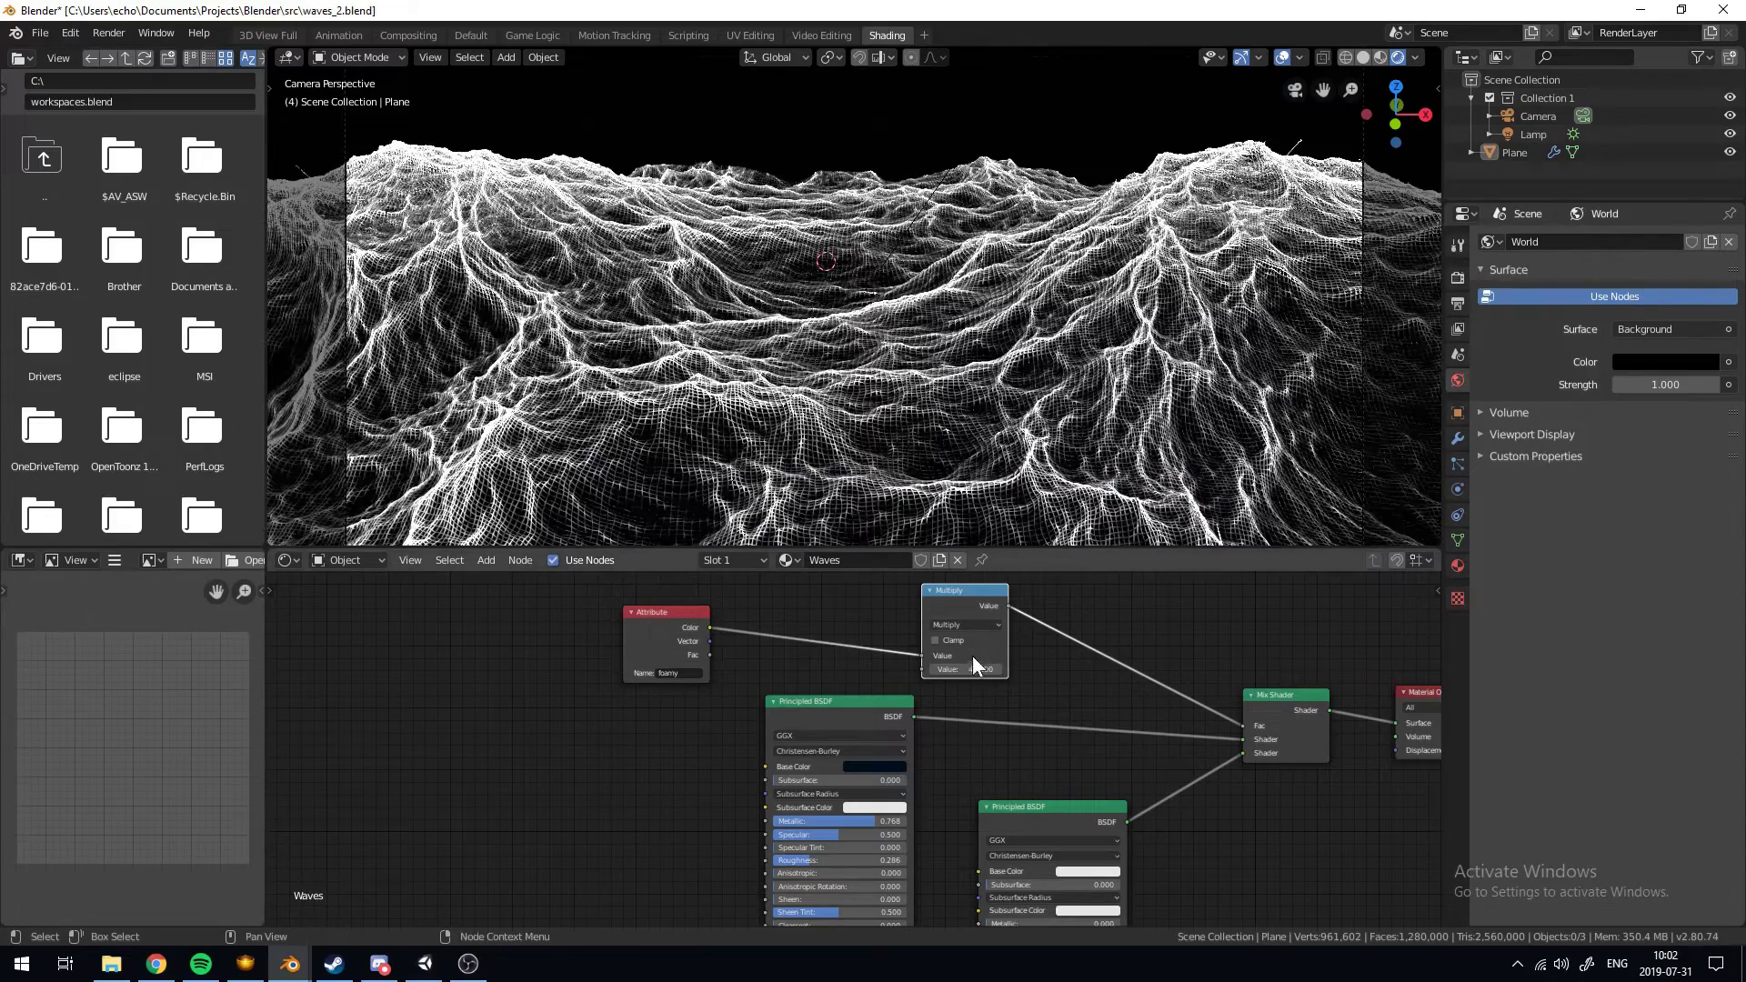
Set the Multiply node's value to 0.5 and move the Multiply and Attribute nodes closer to the Mix Shader
drag(966, 670, 819, 669)
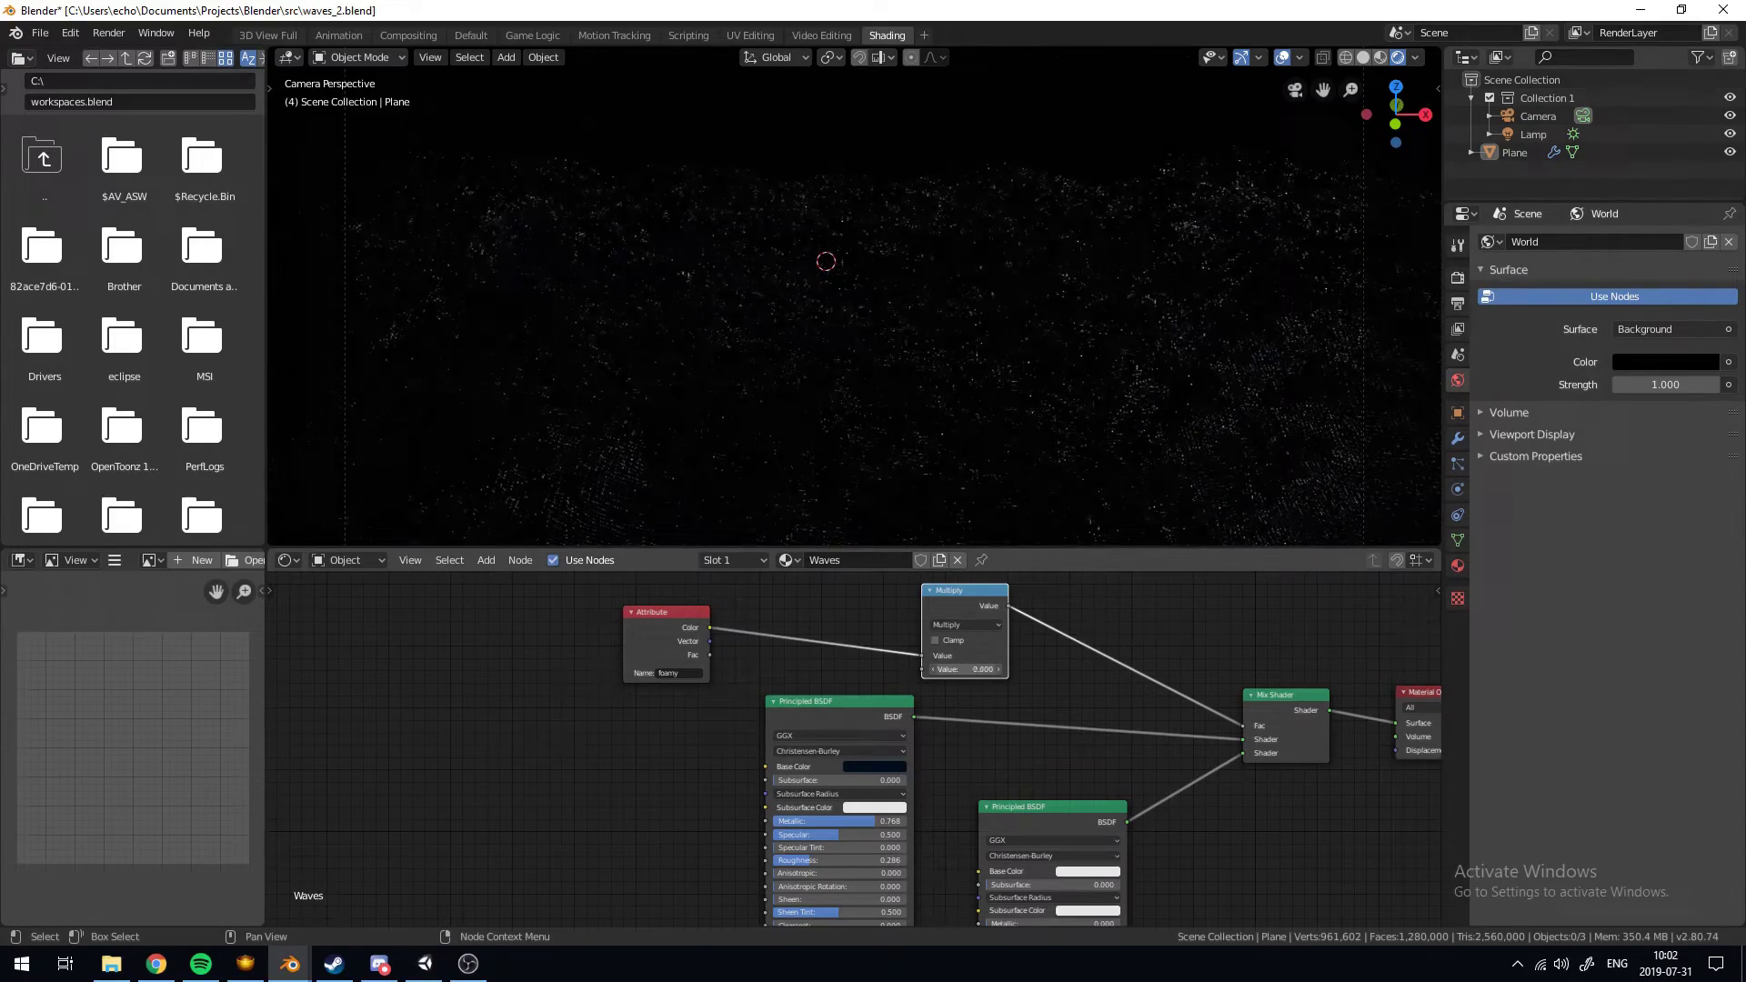
drag(966, 670, 969, 669)
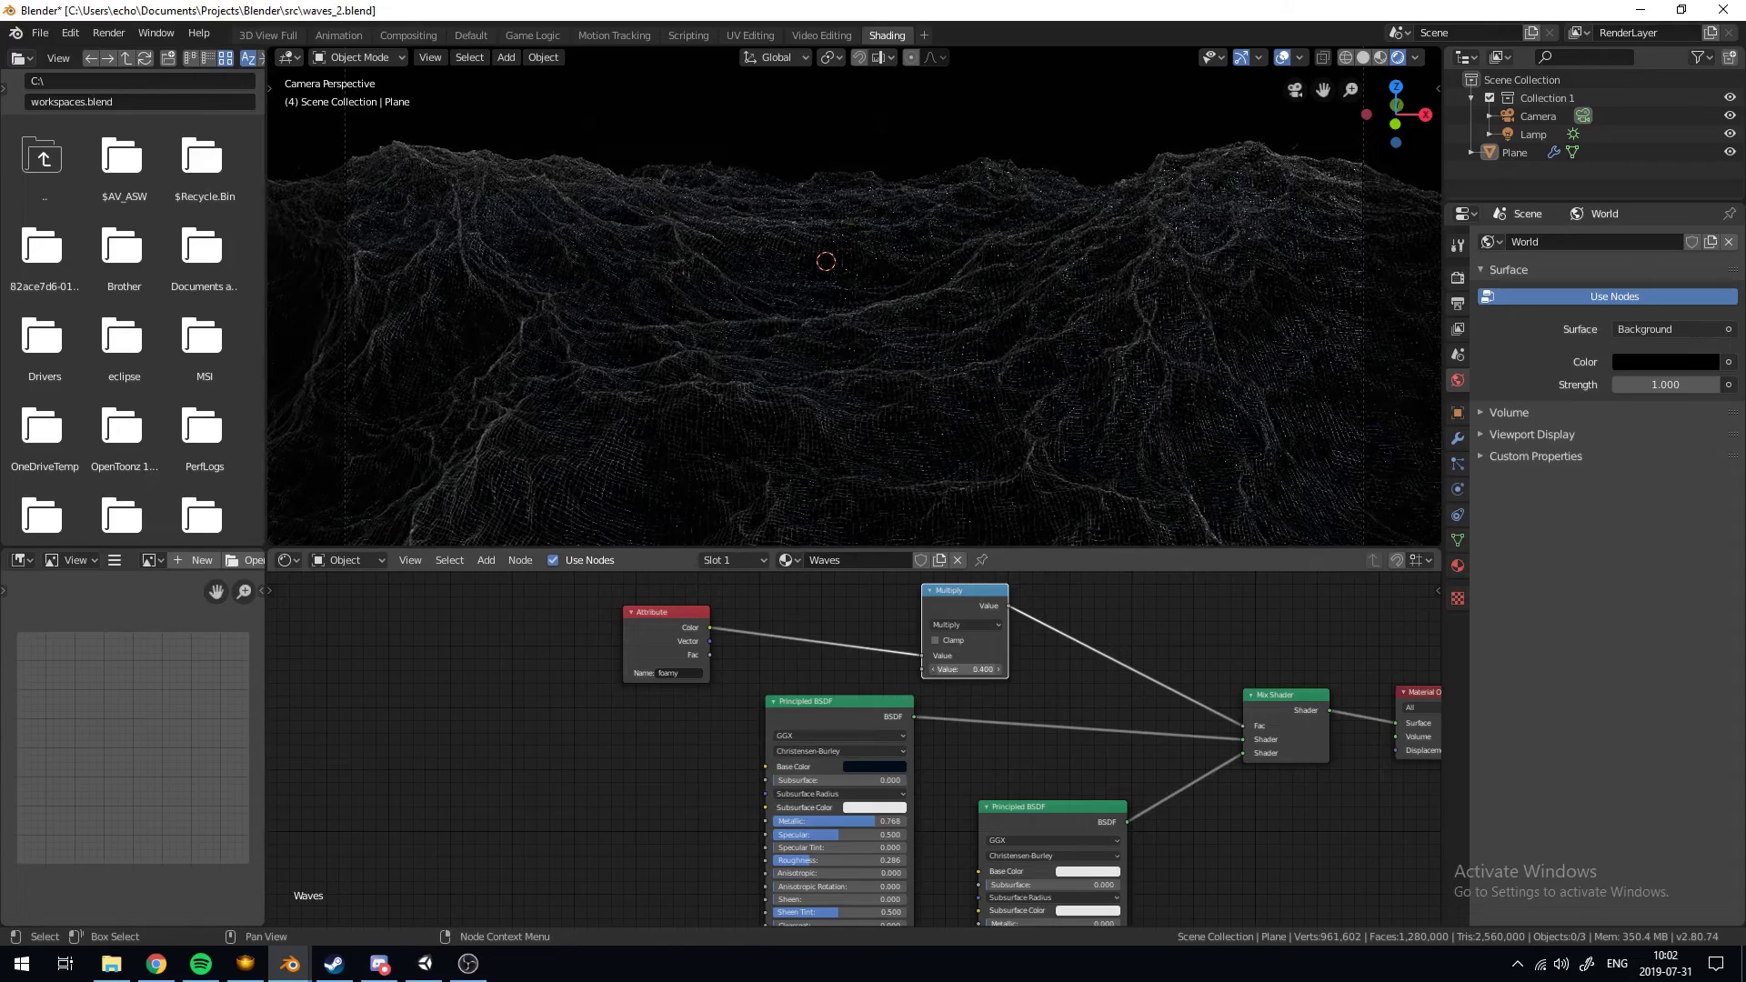
mouse_move(862, 670)
mouse_down()
mouse_move(886, 670)
mouse_move(868, 670)
mouse_up()
scroll(727, 271, down, 2)
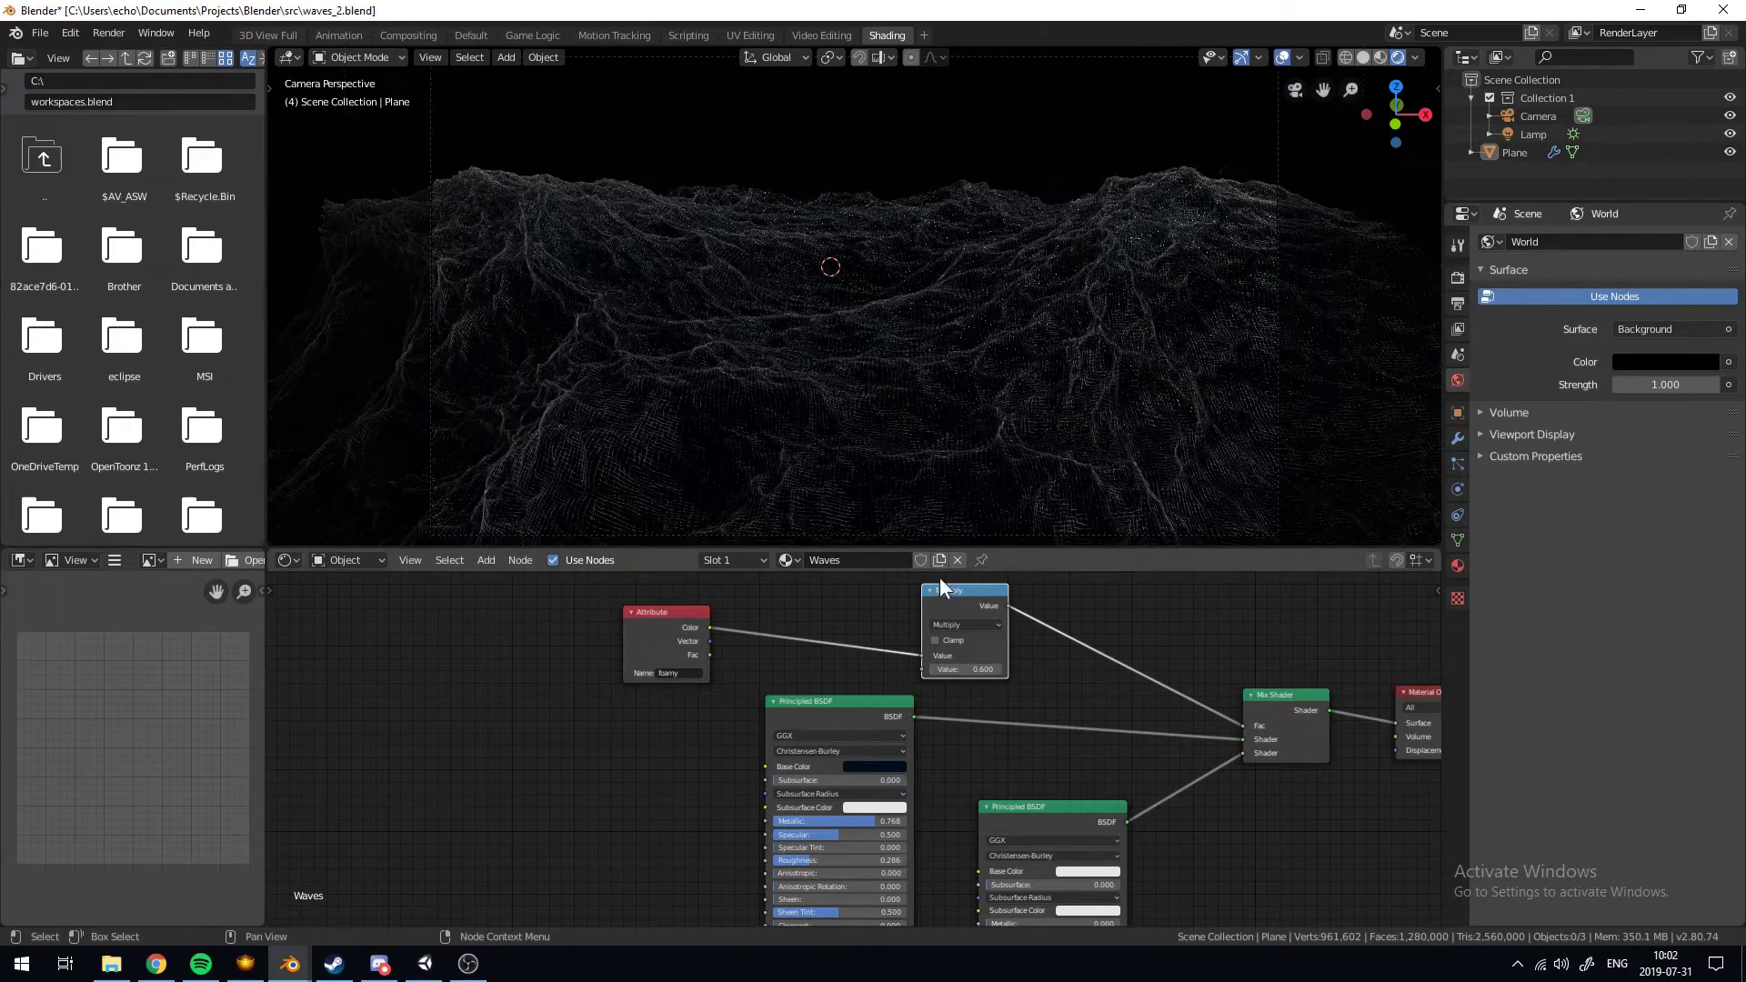
key(Return)
drag(997, 611, 1090, 638)
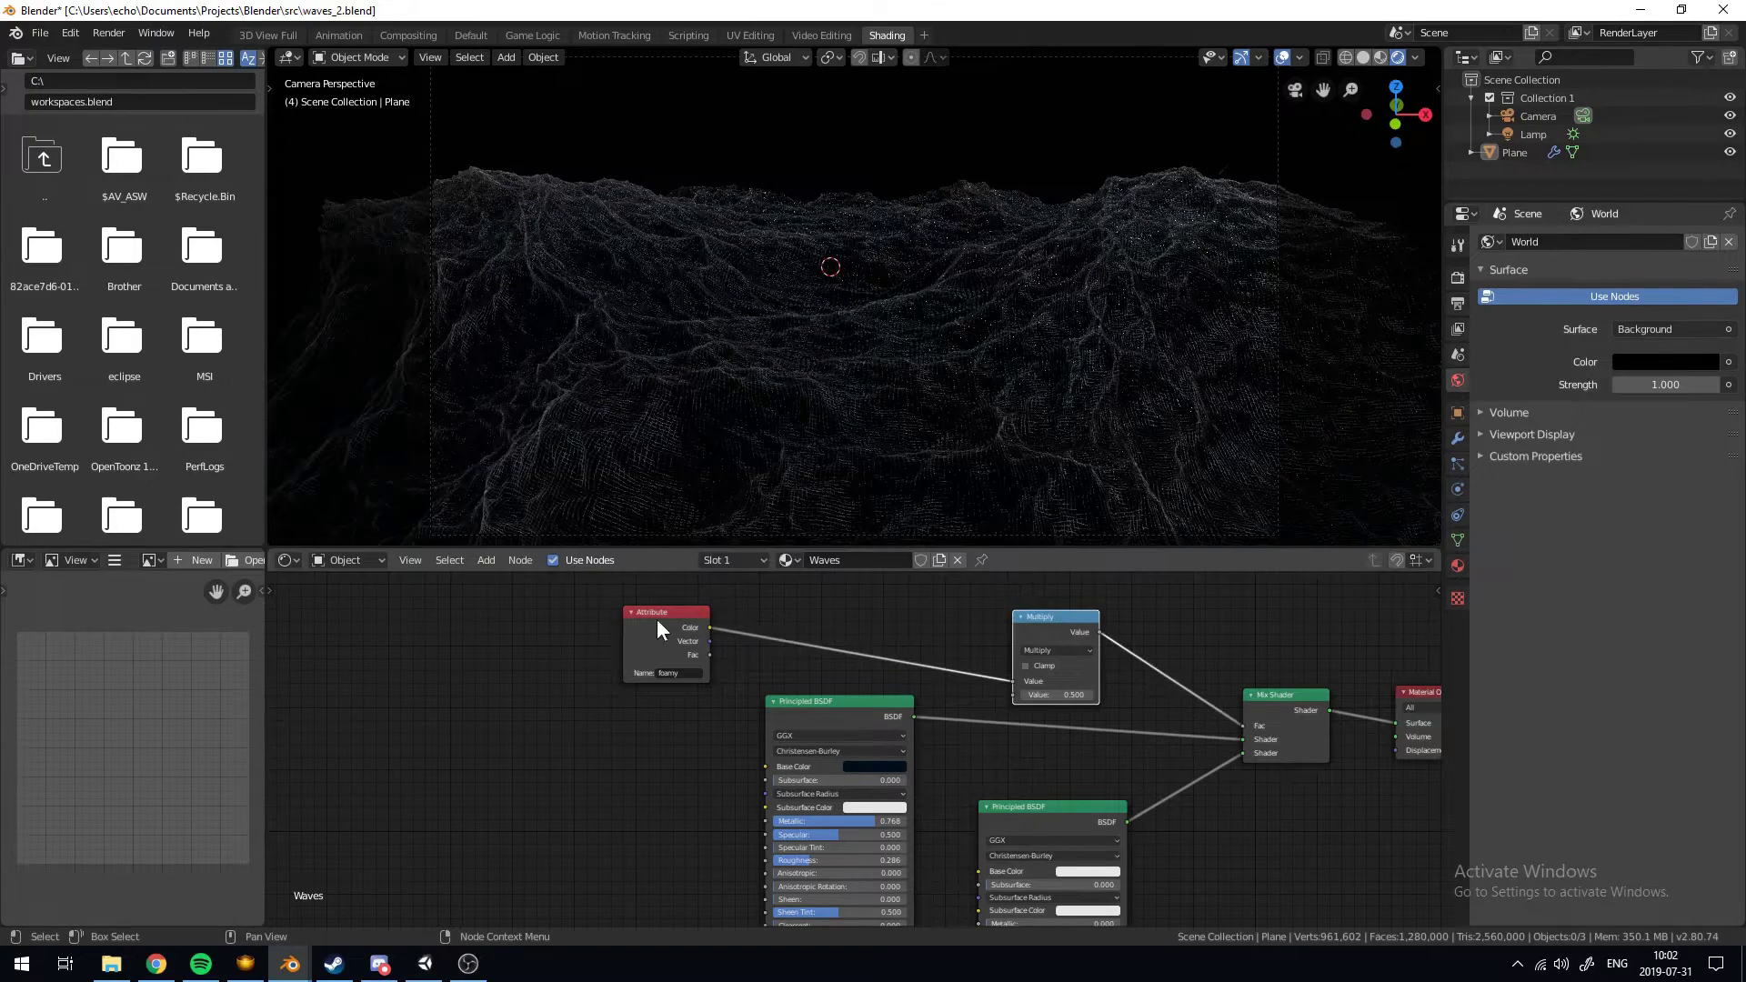
drag(657, 618, 799, 607)
Select the sun lamp and move it to just above the wave crests, near the middle of the camera frame
scroll(852, 360, down, 1)
click(850, 357)
click(905, 189)
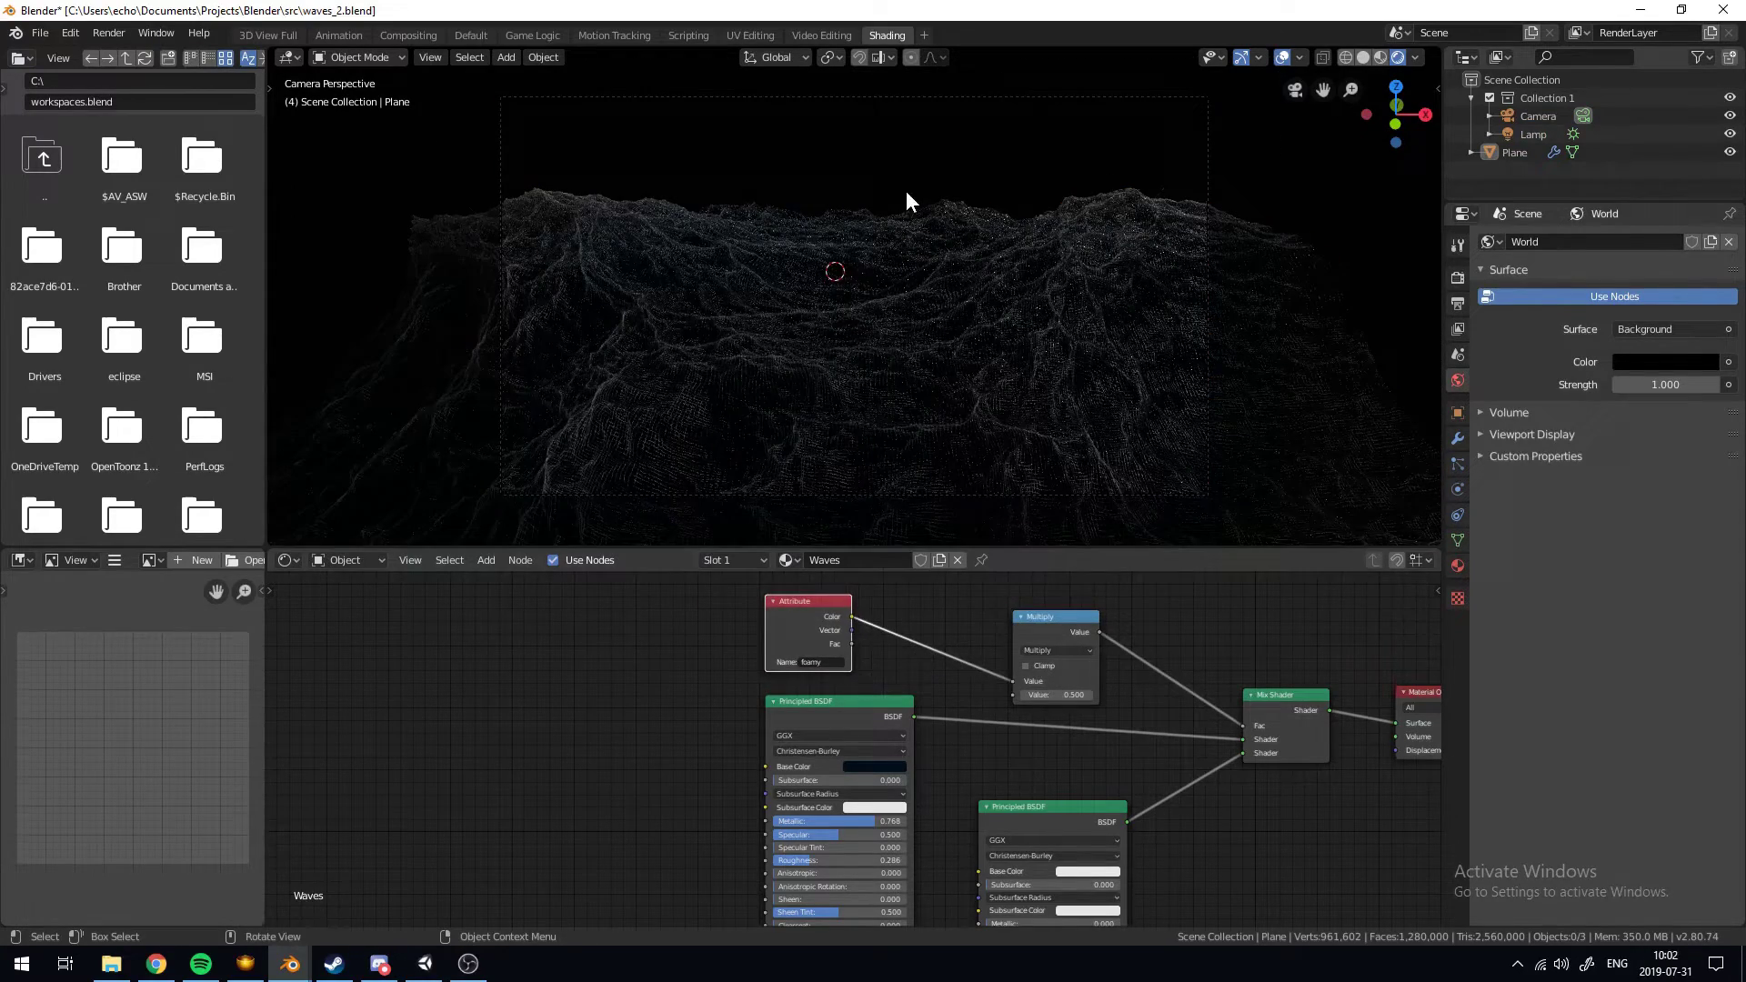
scroll(956, 128, down, 1)
click(962, 128)
key(g)
click(866, 169)
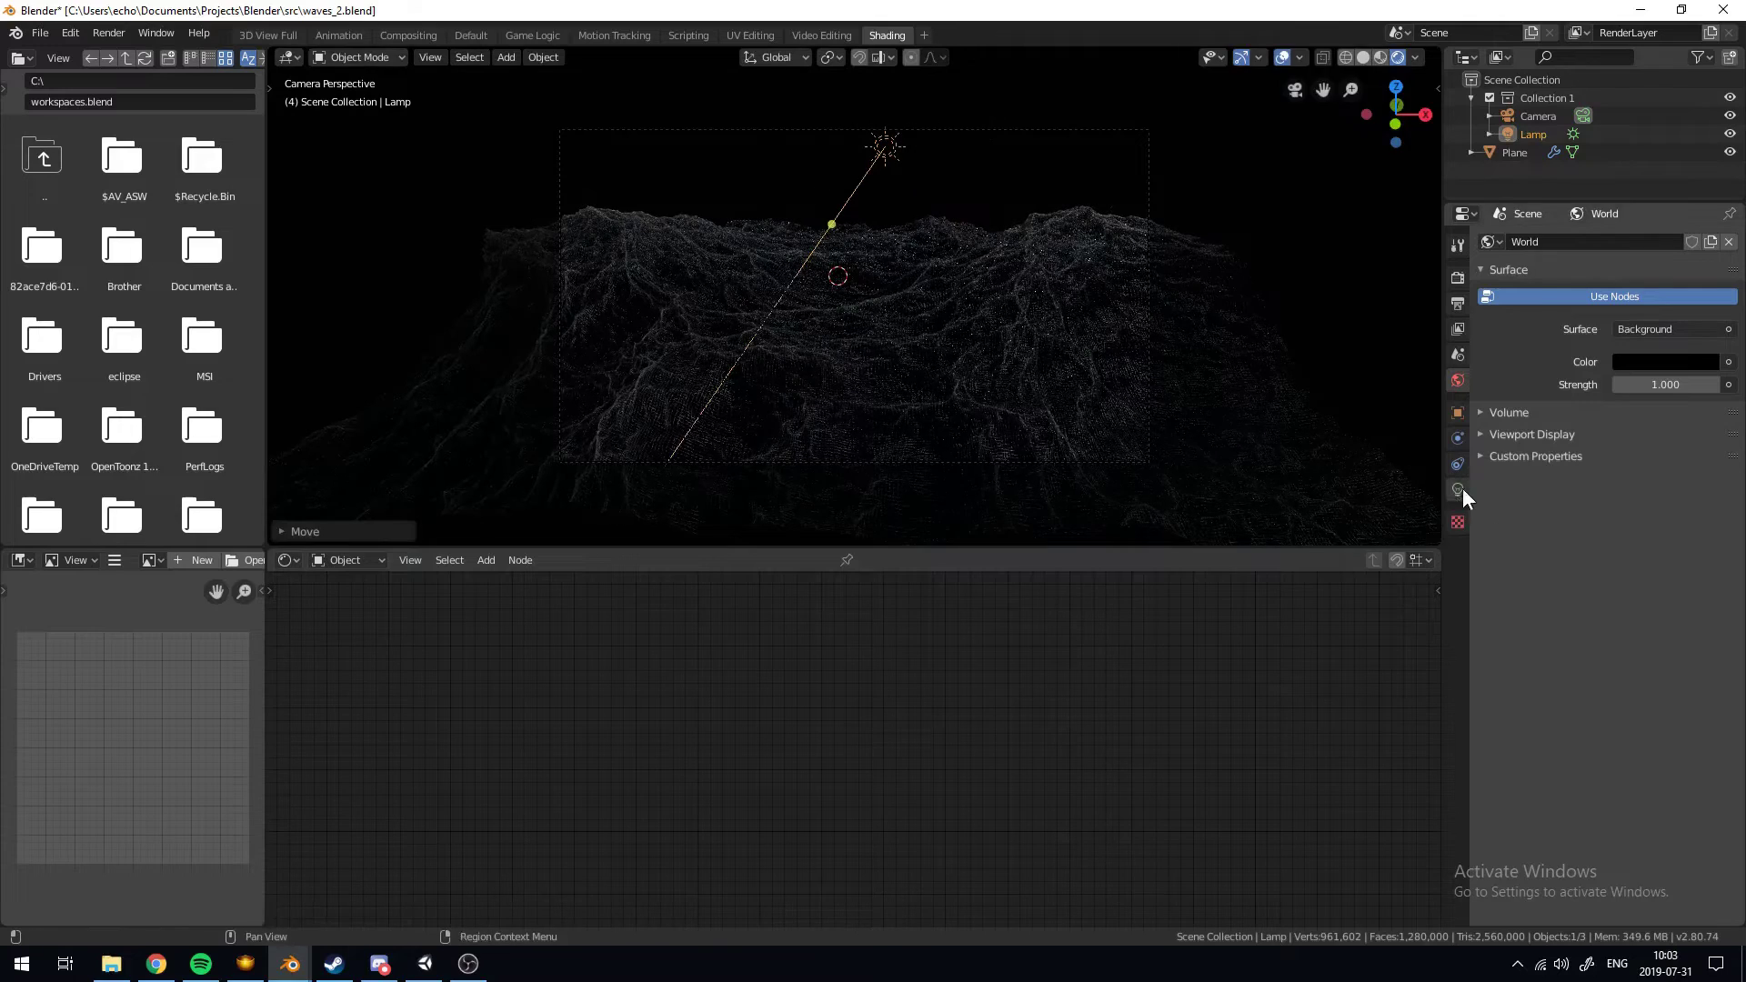
Test the sun lamp's Strength at 100 and settle on a Strength of 10
click(1458, 489)
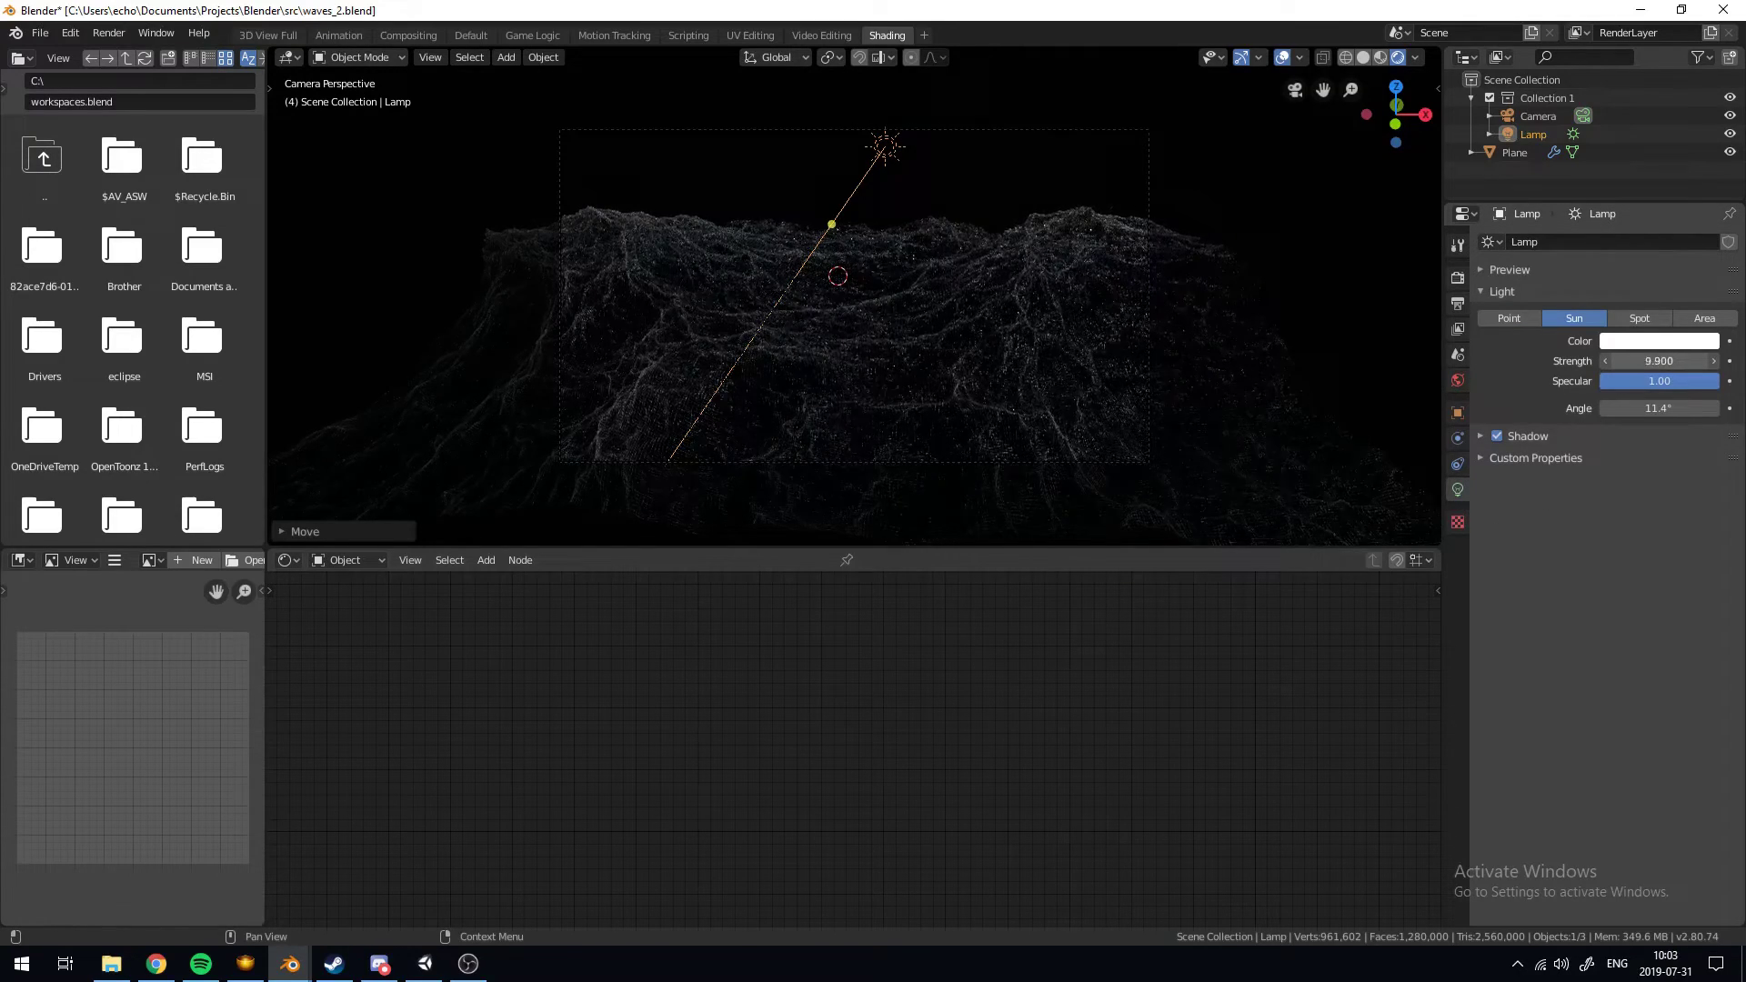
click(1664, 362)
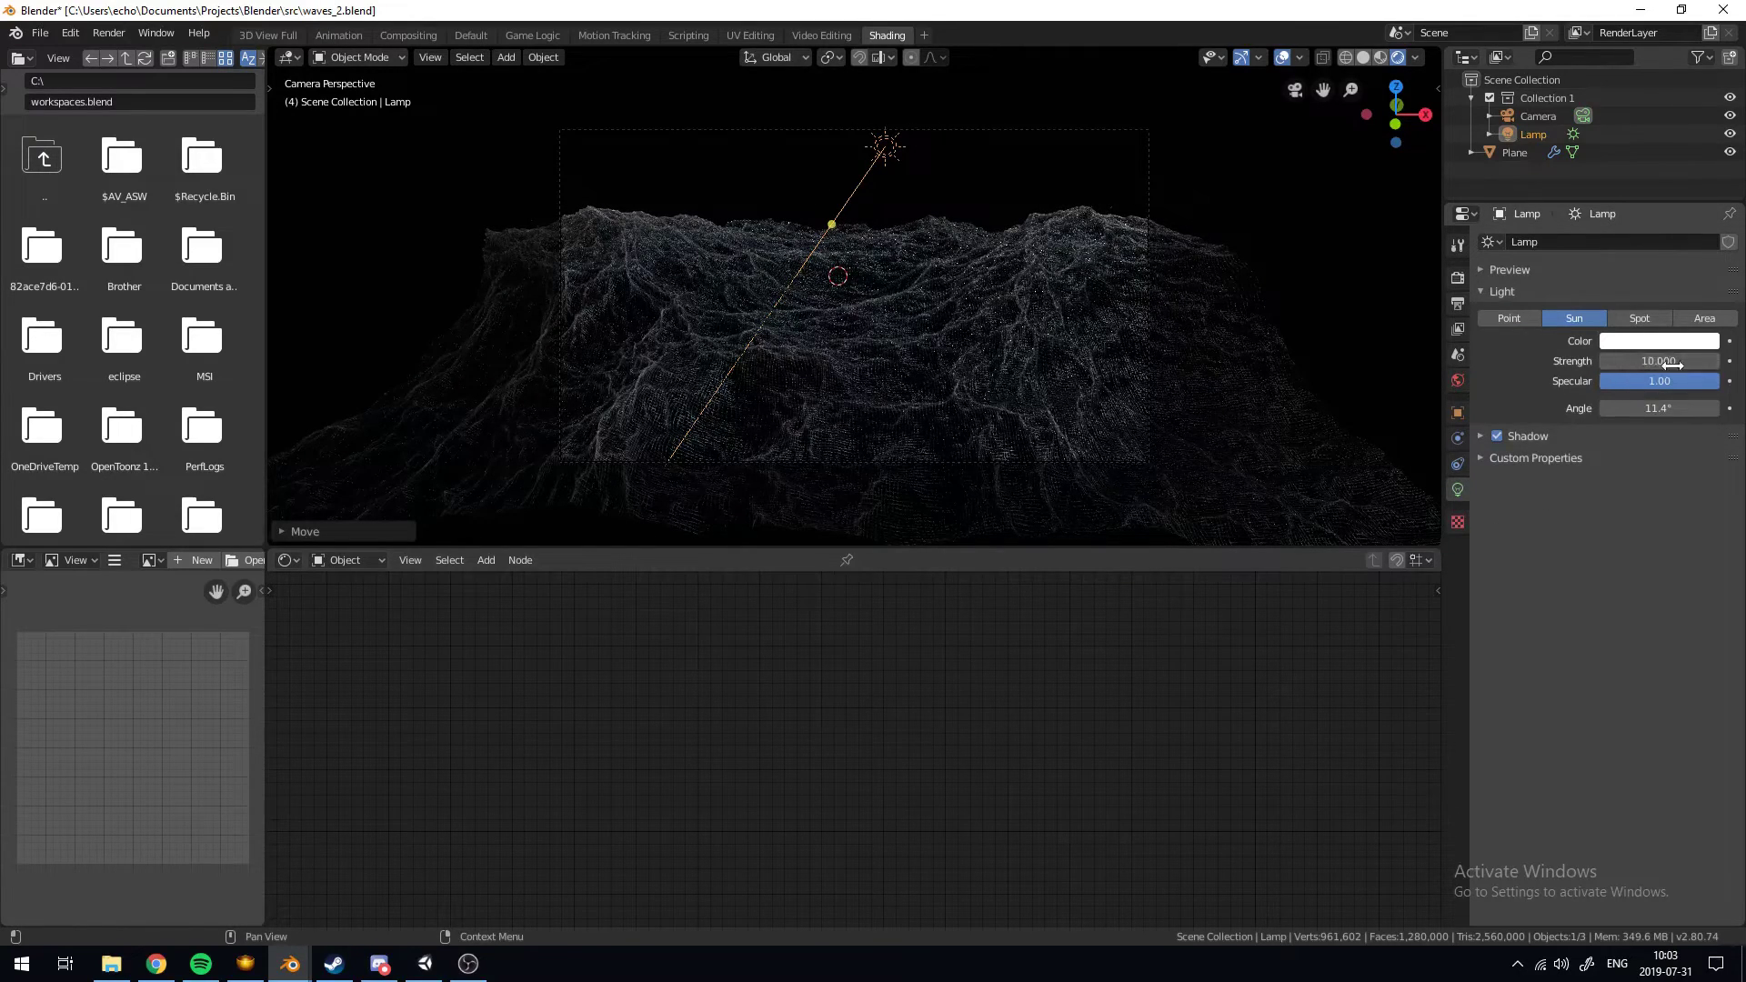
text(0)
key(Return)
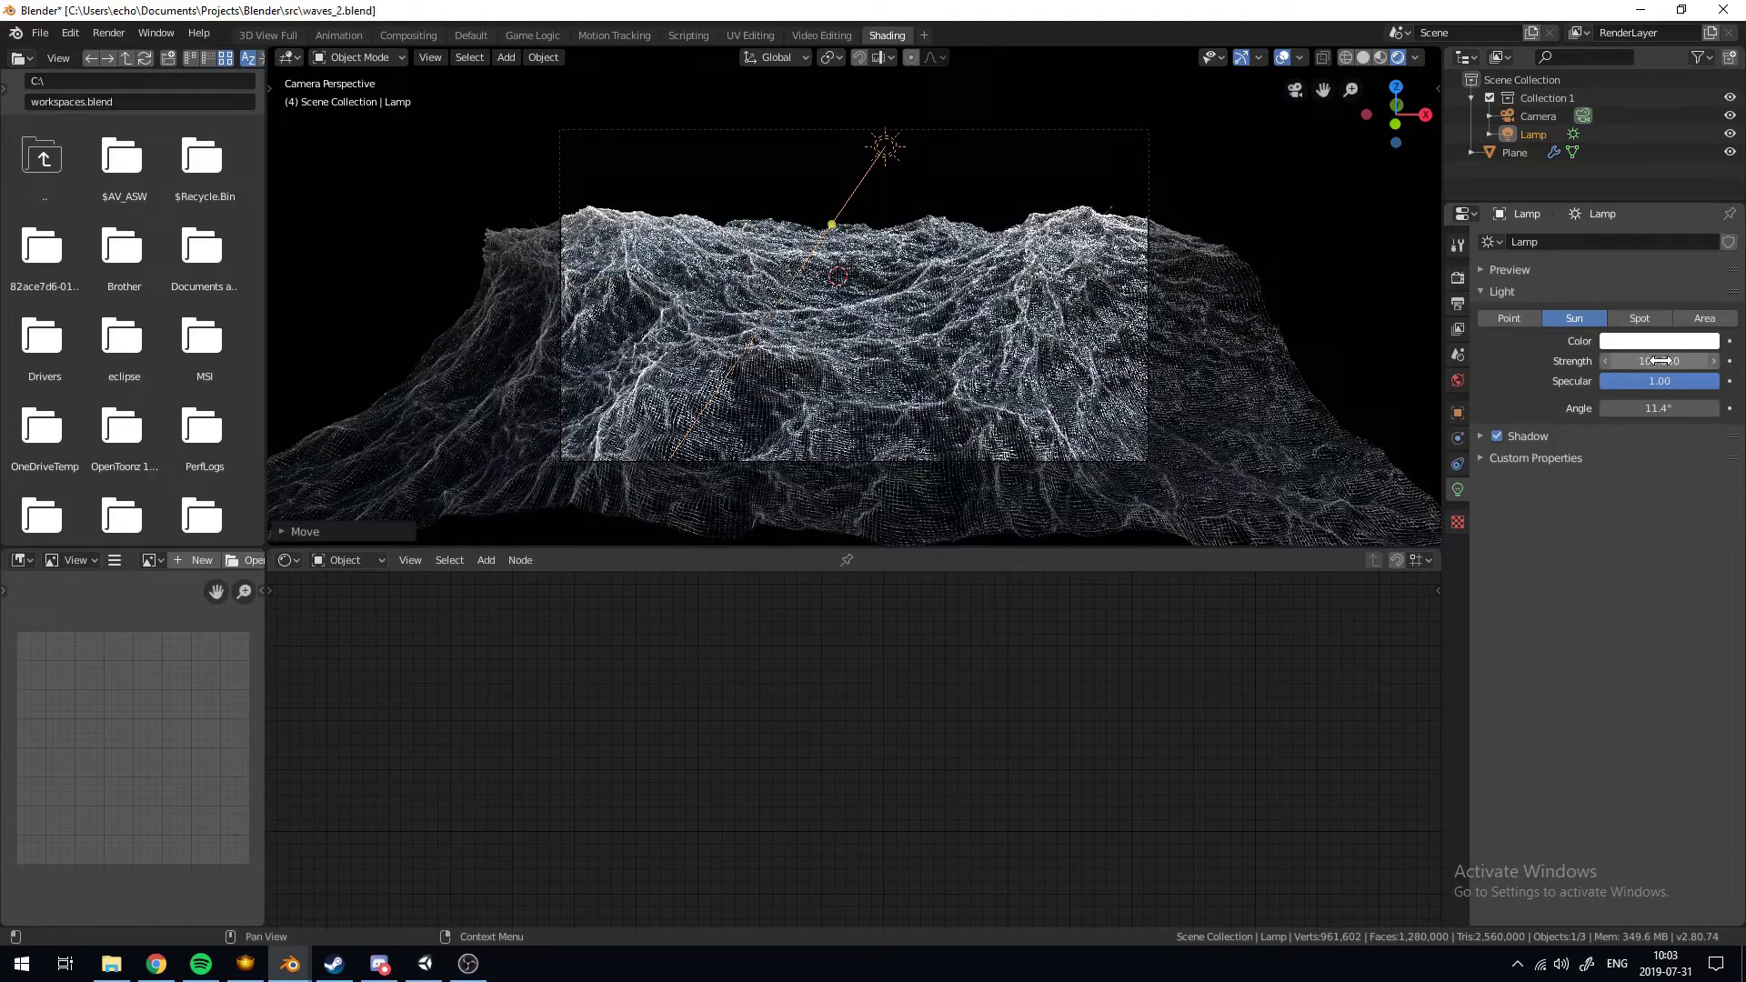
click(1636, 361)
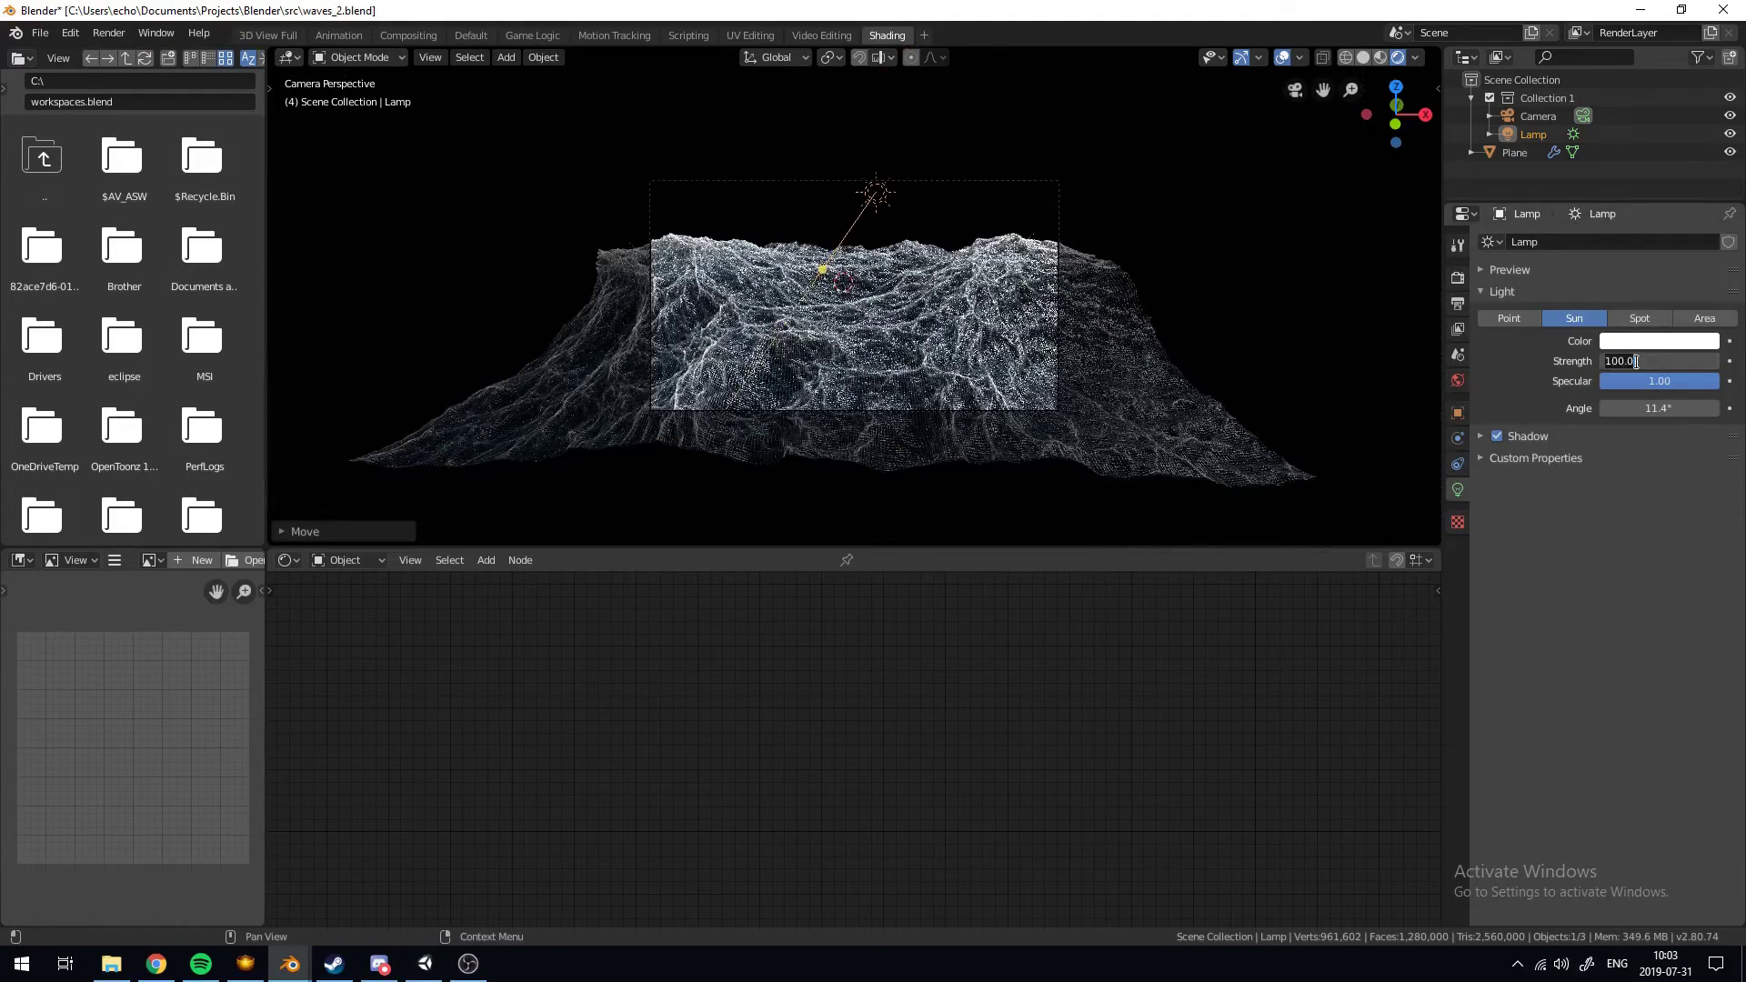
key(Return)
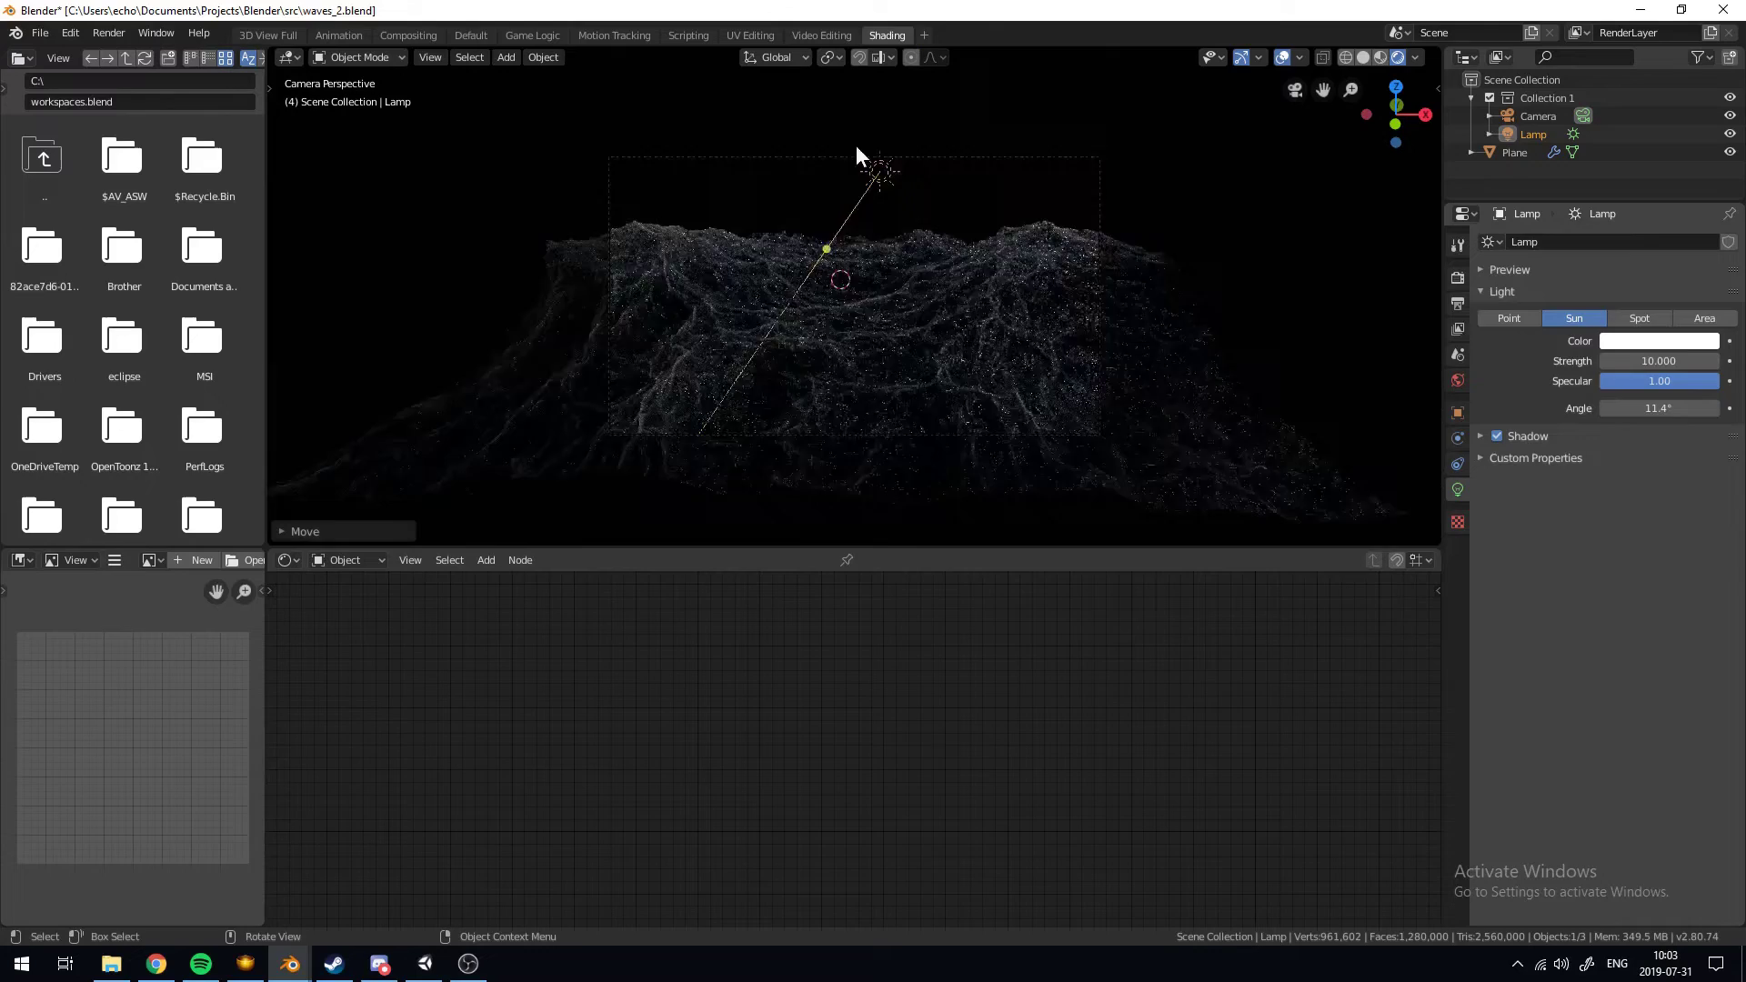
Select the wave plane, test a value of 1 on the Multiply node and settle on 0.8
scroll(878, 177, up, 2)
click(996, 350)
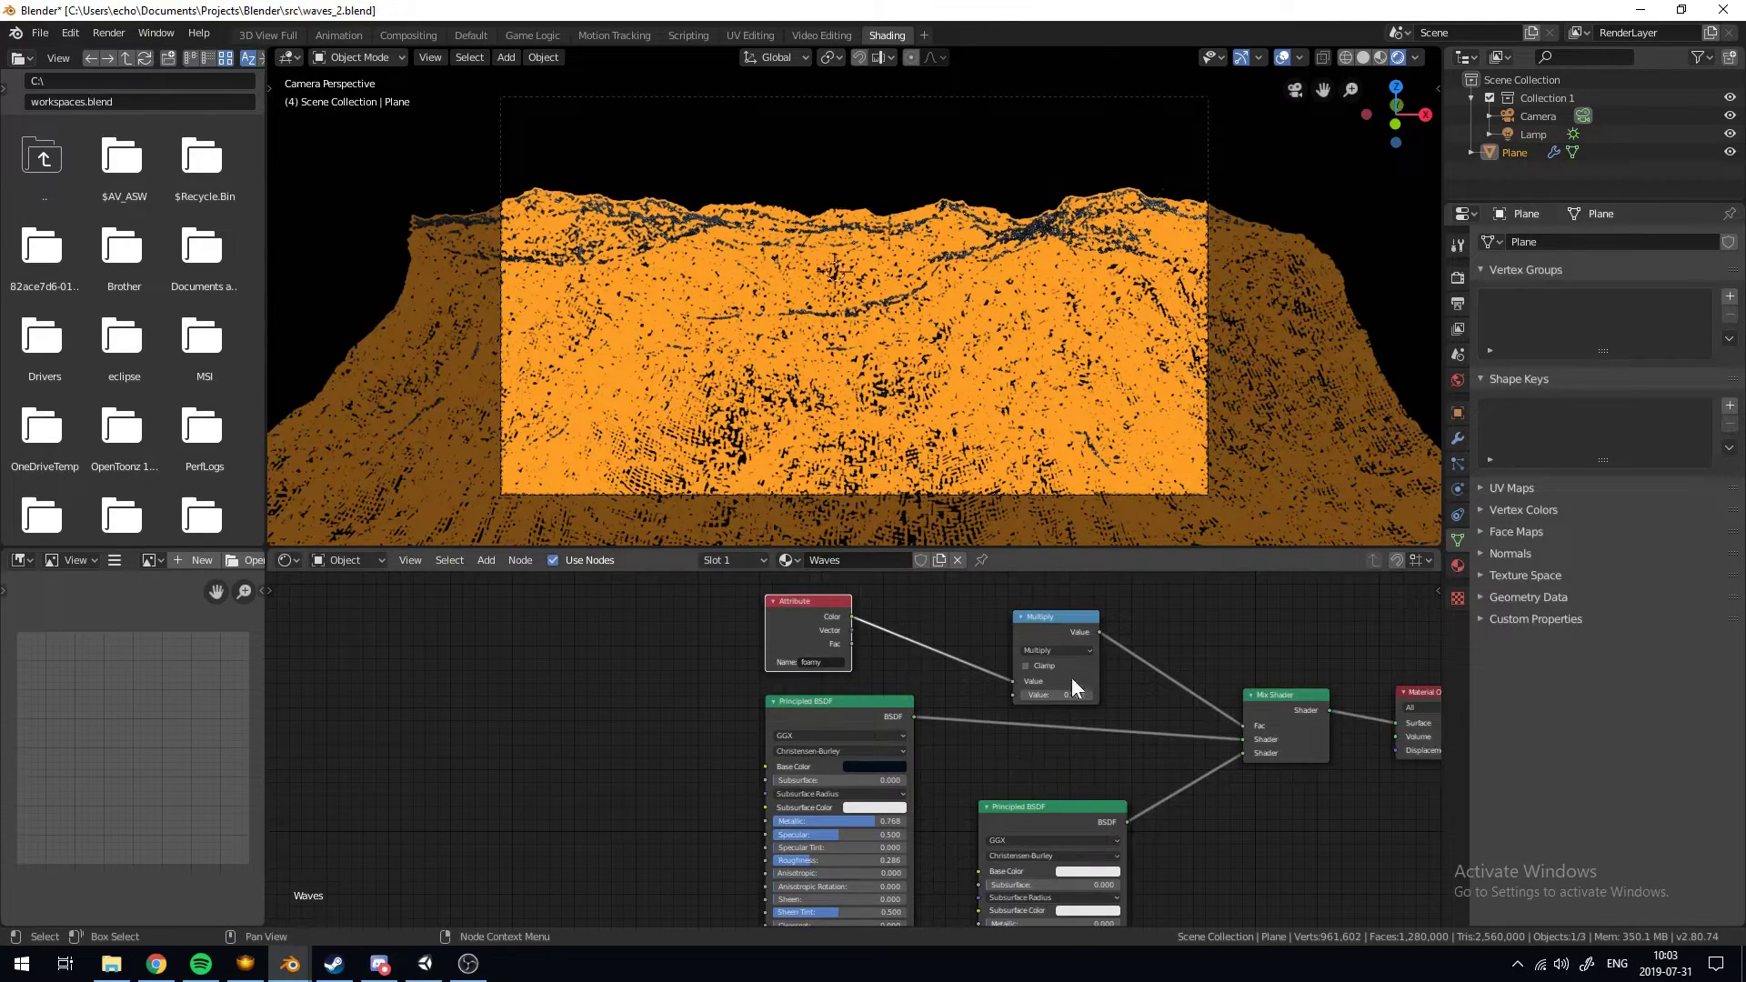
drag(1055, 695, 1103, 695)
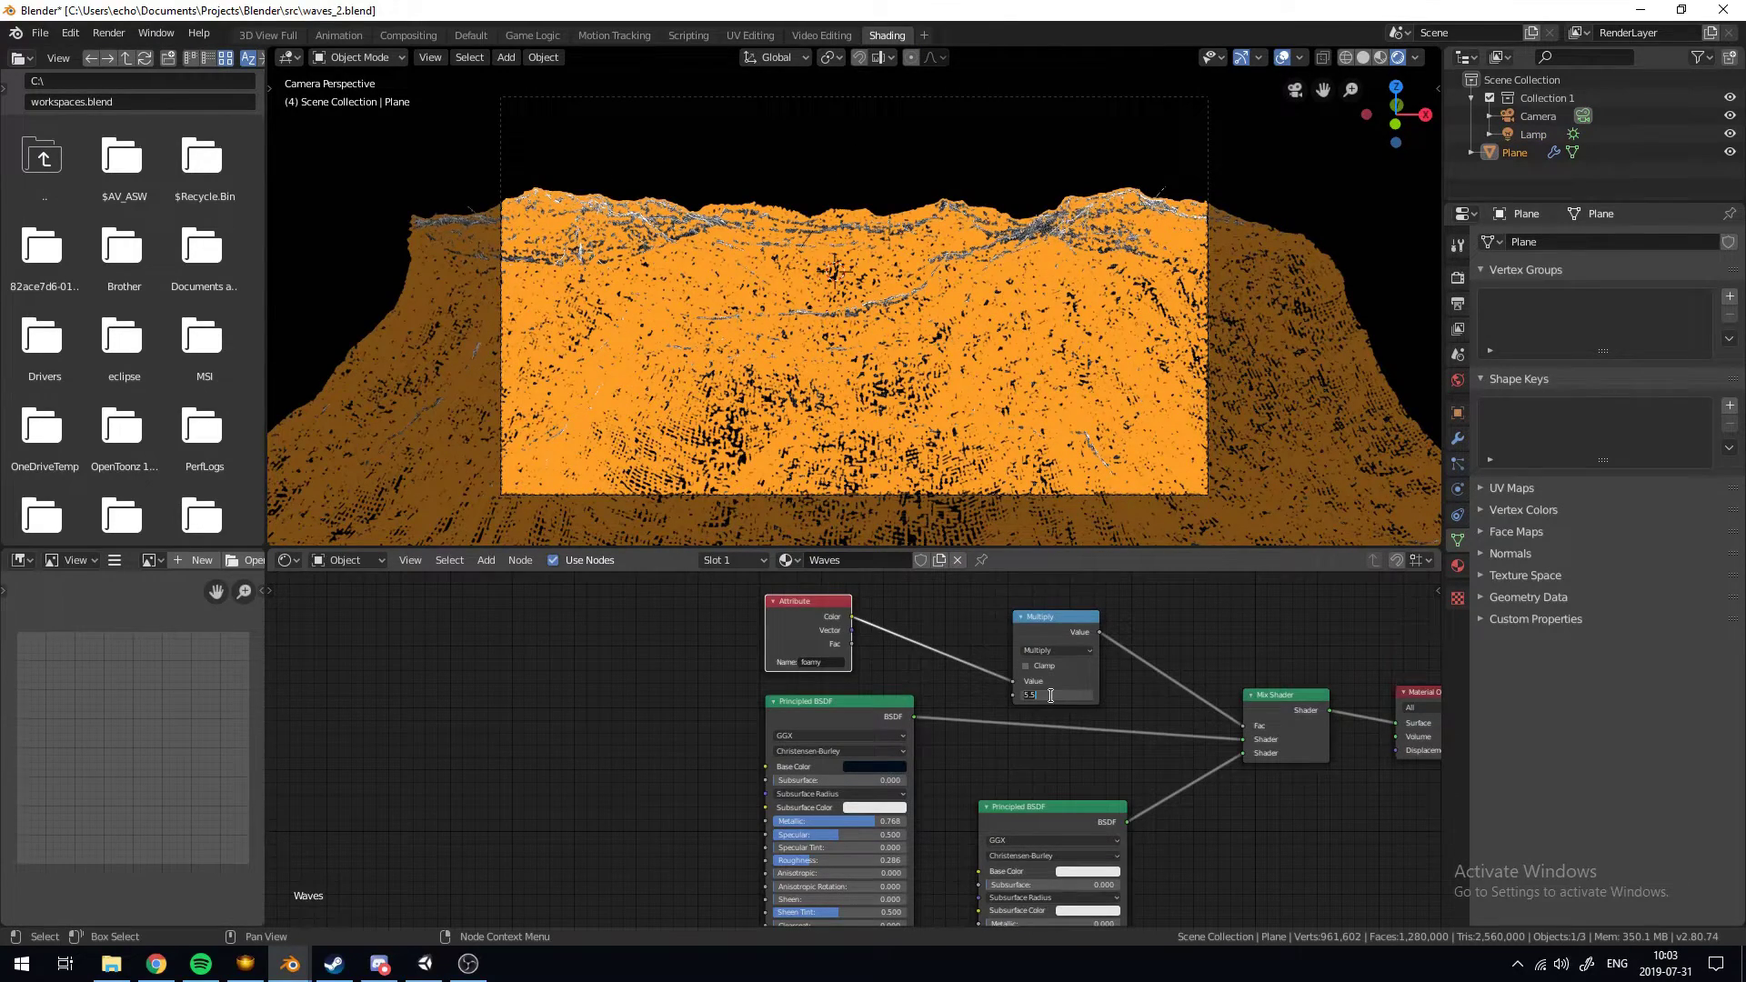
text(1)
key(Return)
key(a)
key(a)
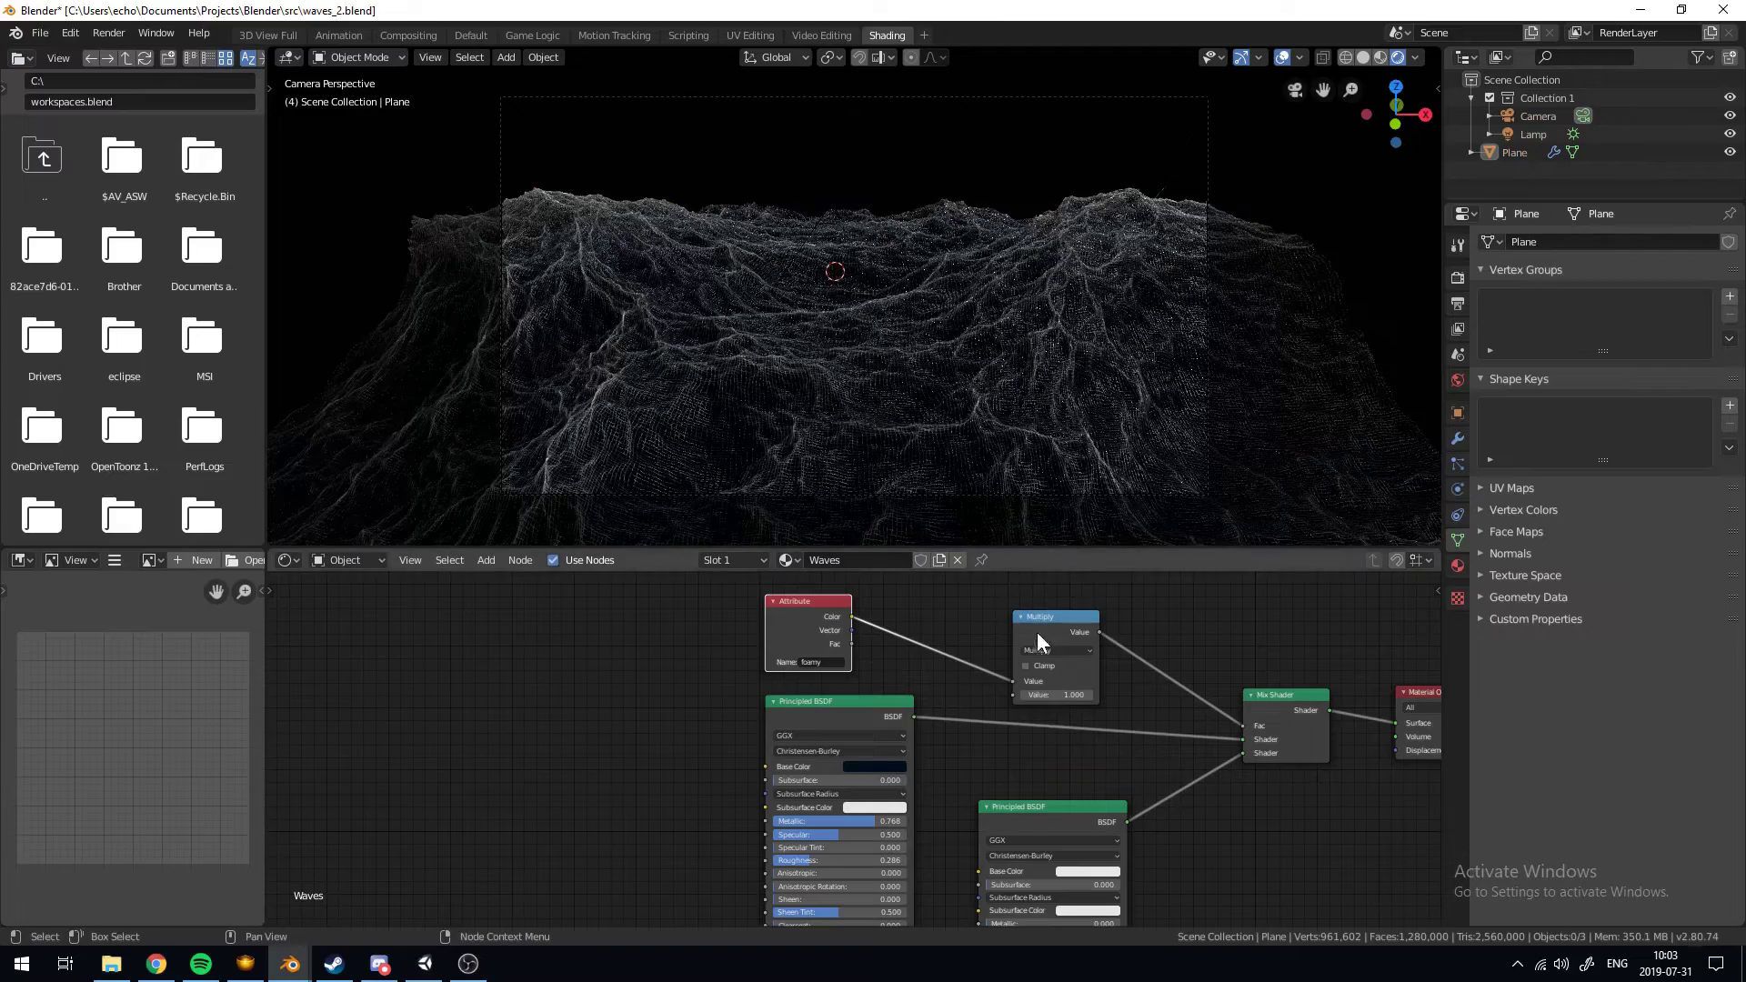
click(1059, 695)
text(0.8)
key(Return)
scroll(1127, 468, up, 5)
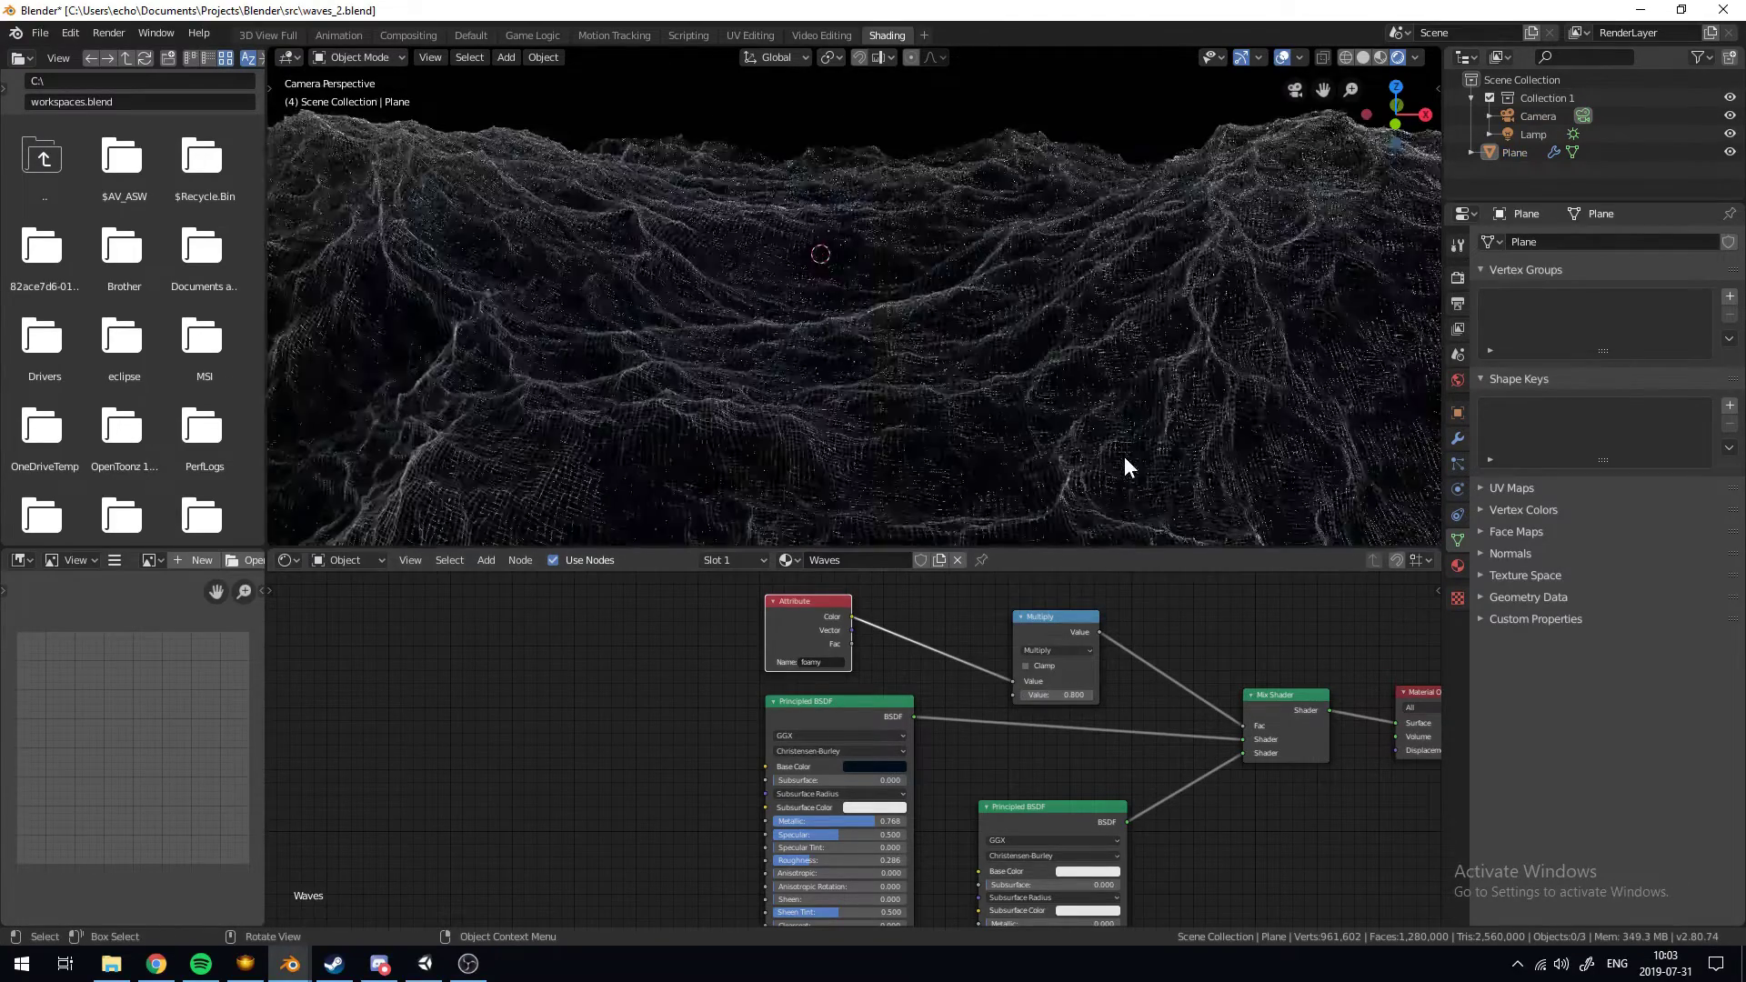
key(a)
key(alt+a)
scroll(882, 391, down, 3)
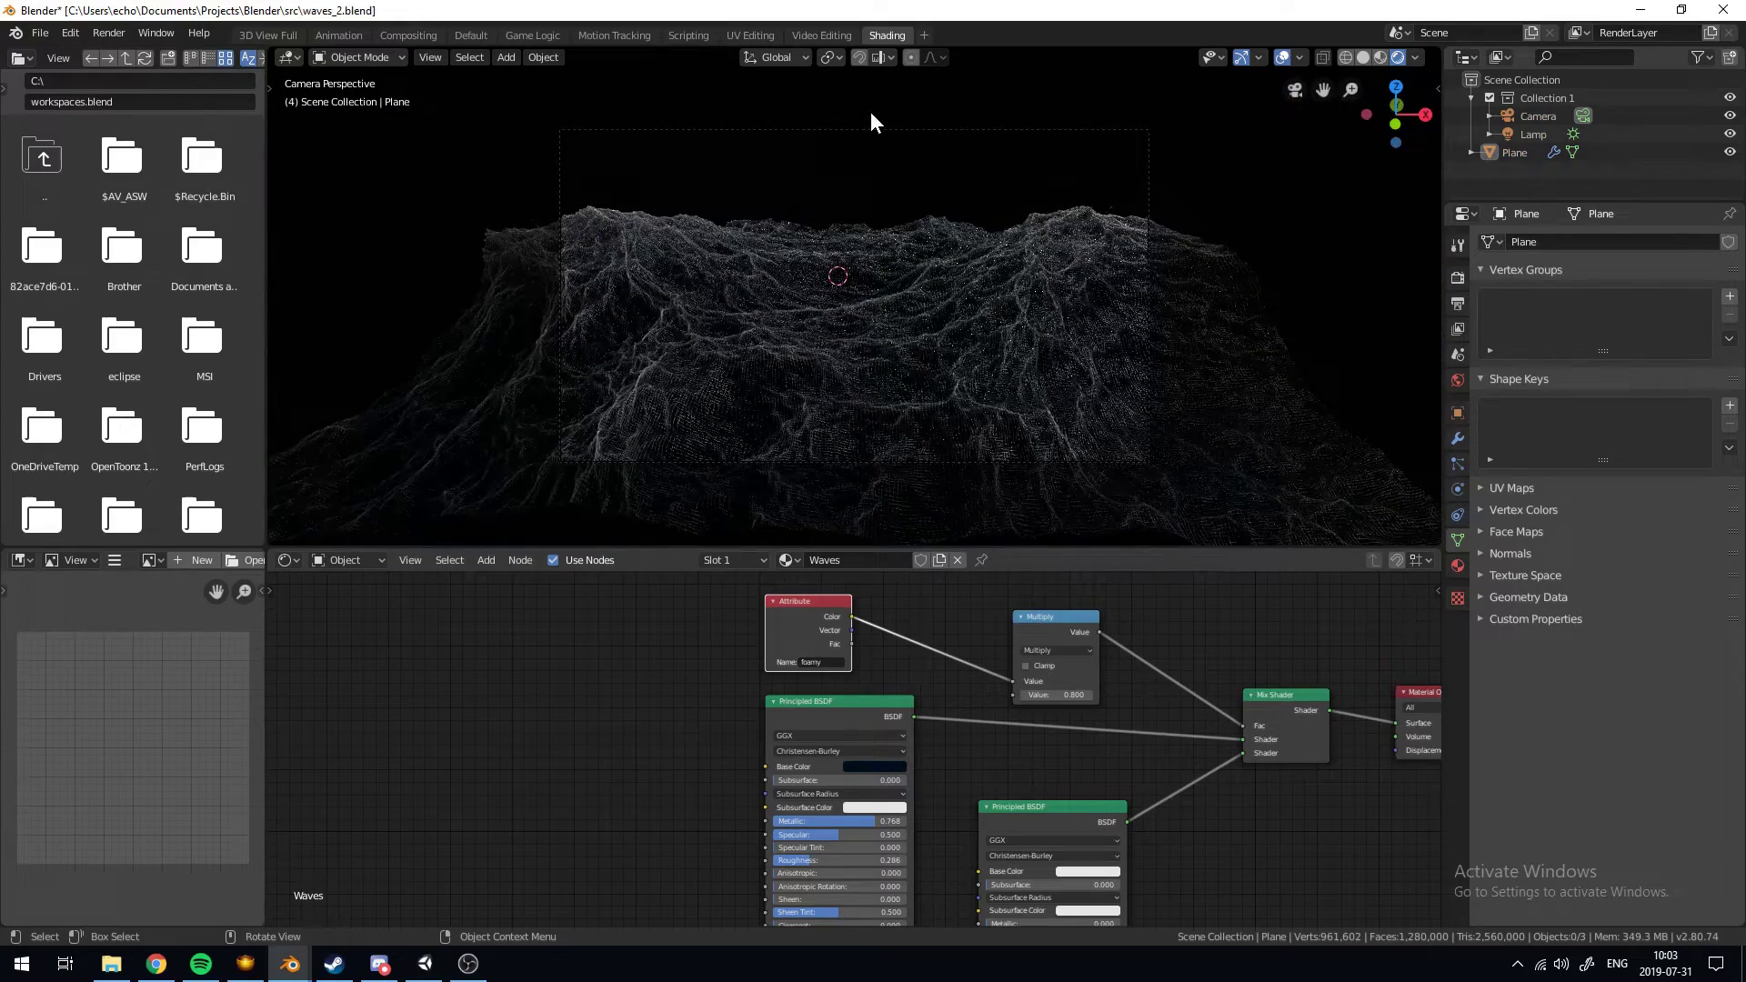
Select the sun lamp and set its Strength to 8
scroll(1012, 302, down, 2)
click(1014, 245)
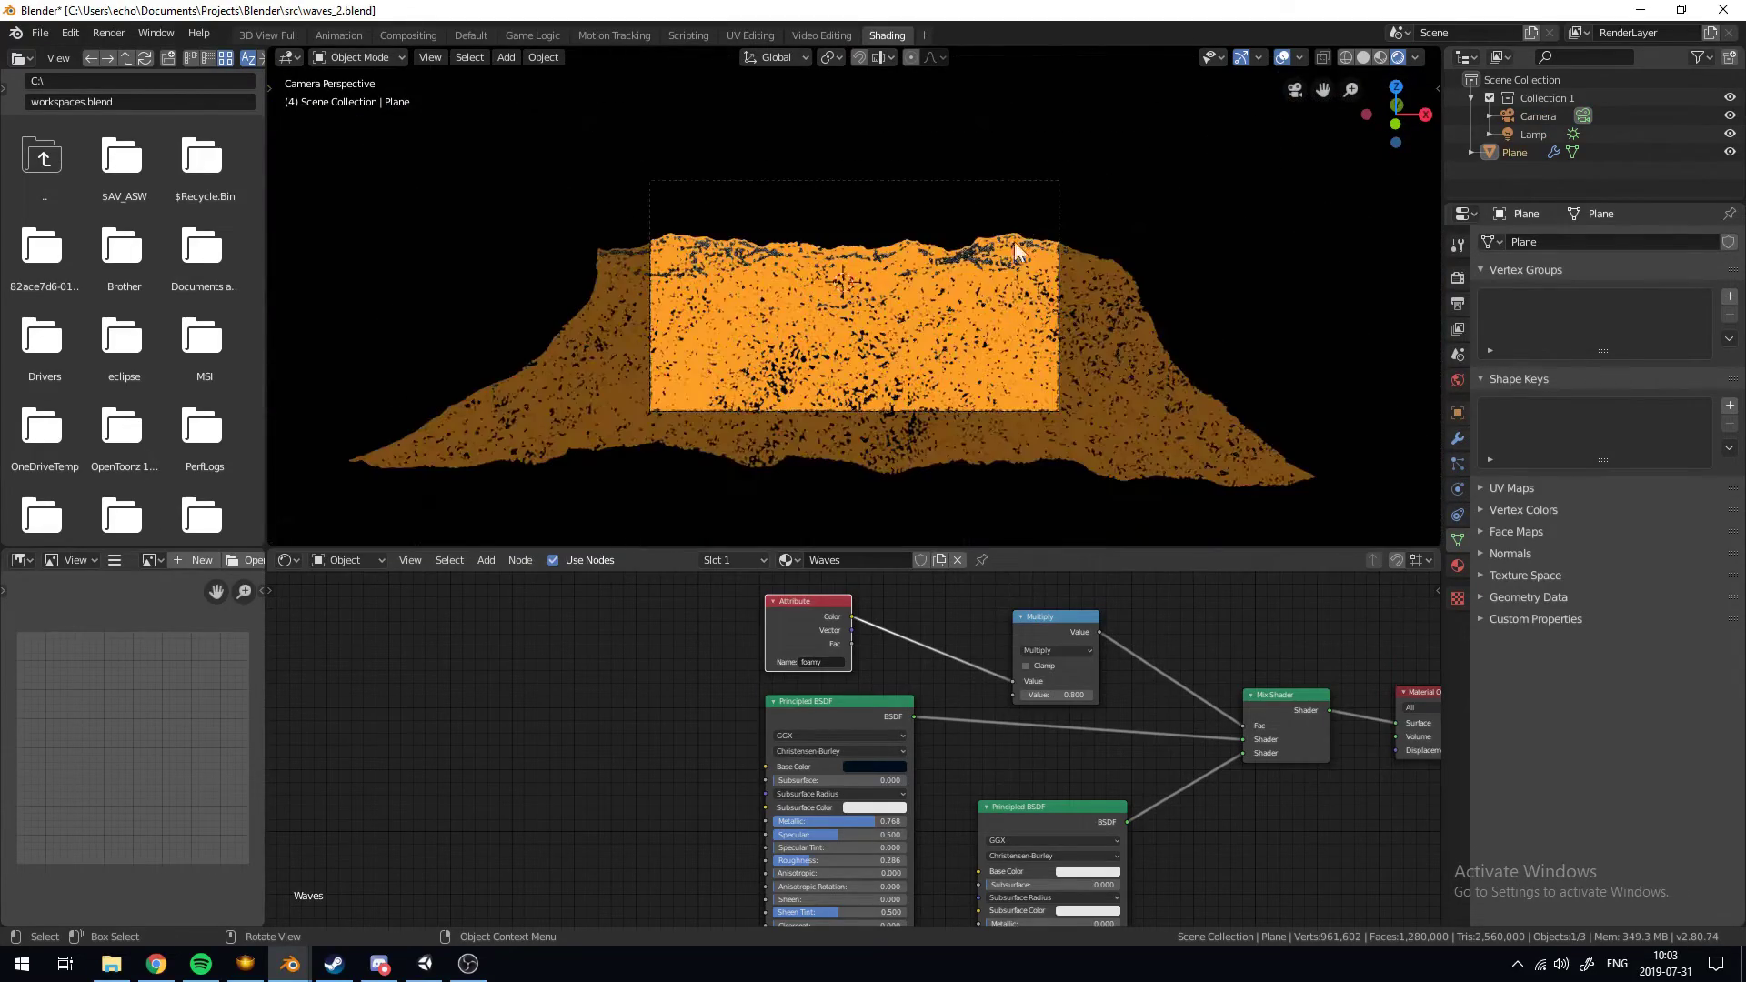
key(alt+a)
click(1533, 135)
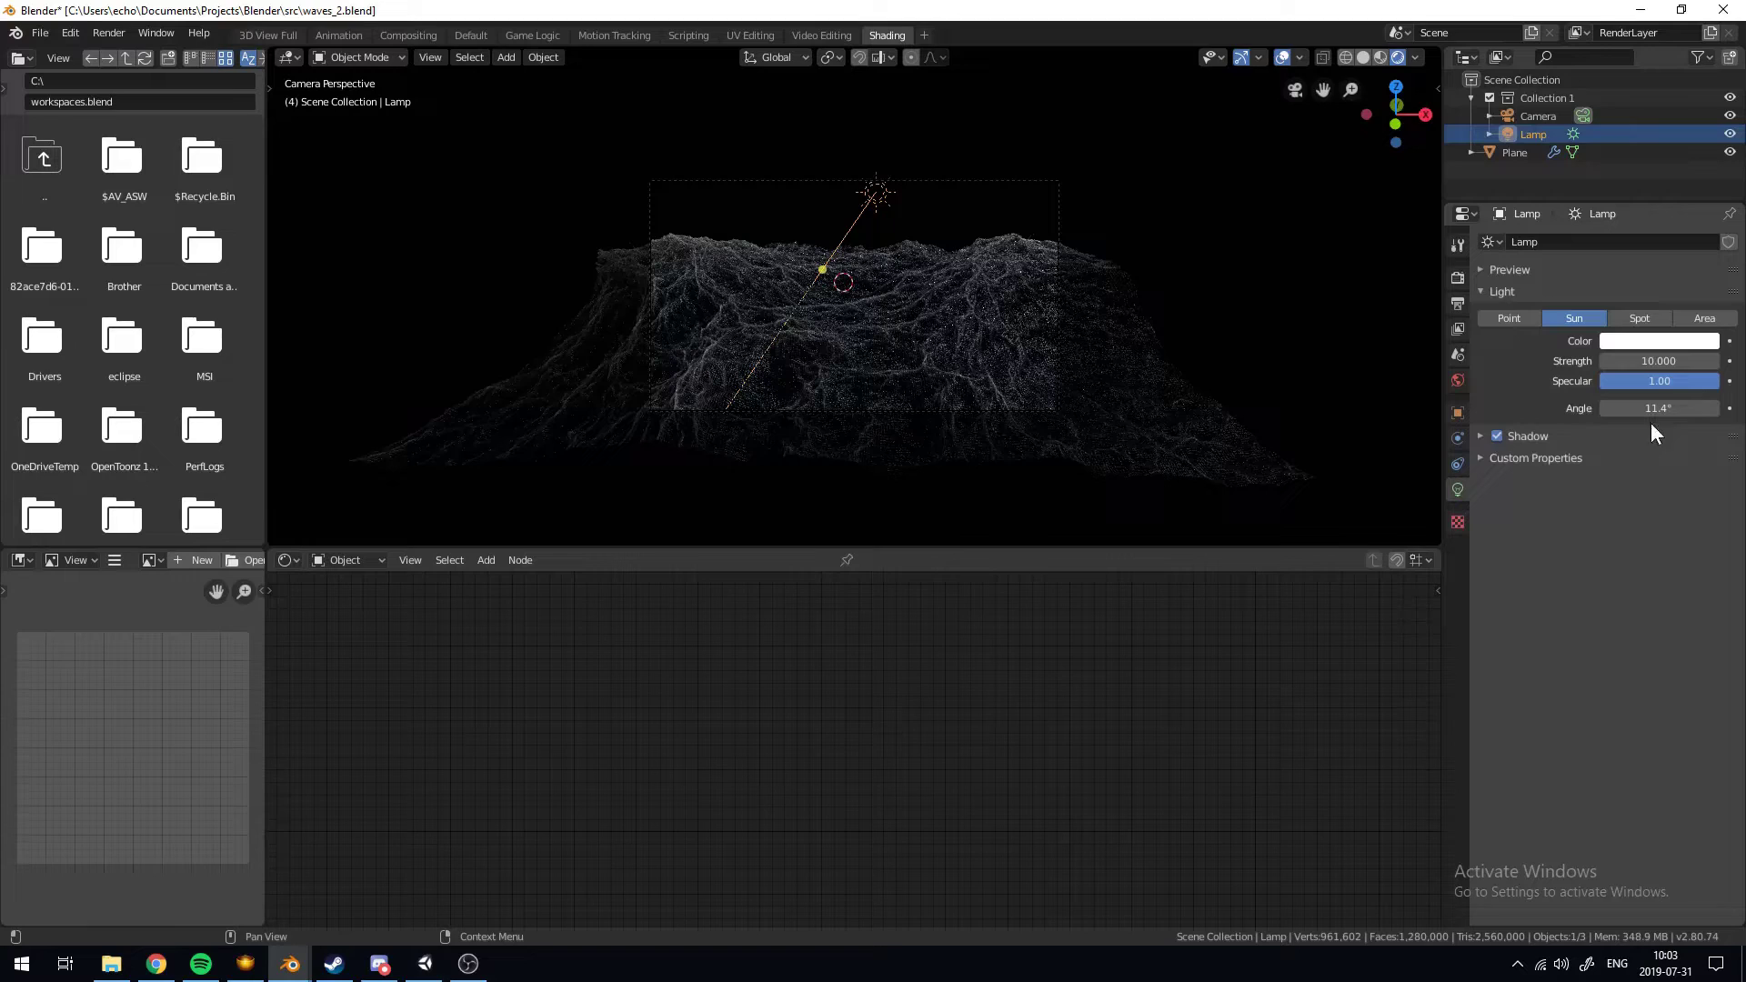
click(1670, 364)
text(8)
key(Return)
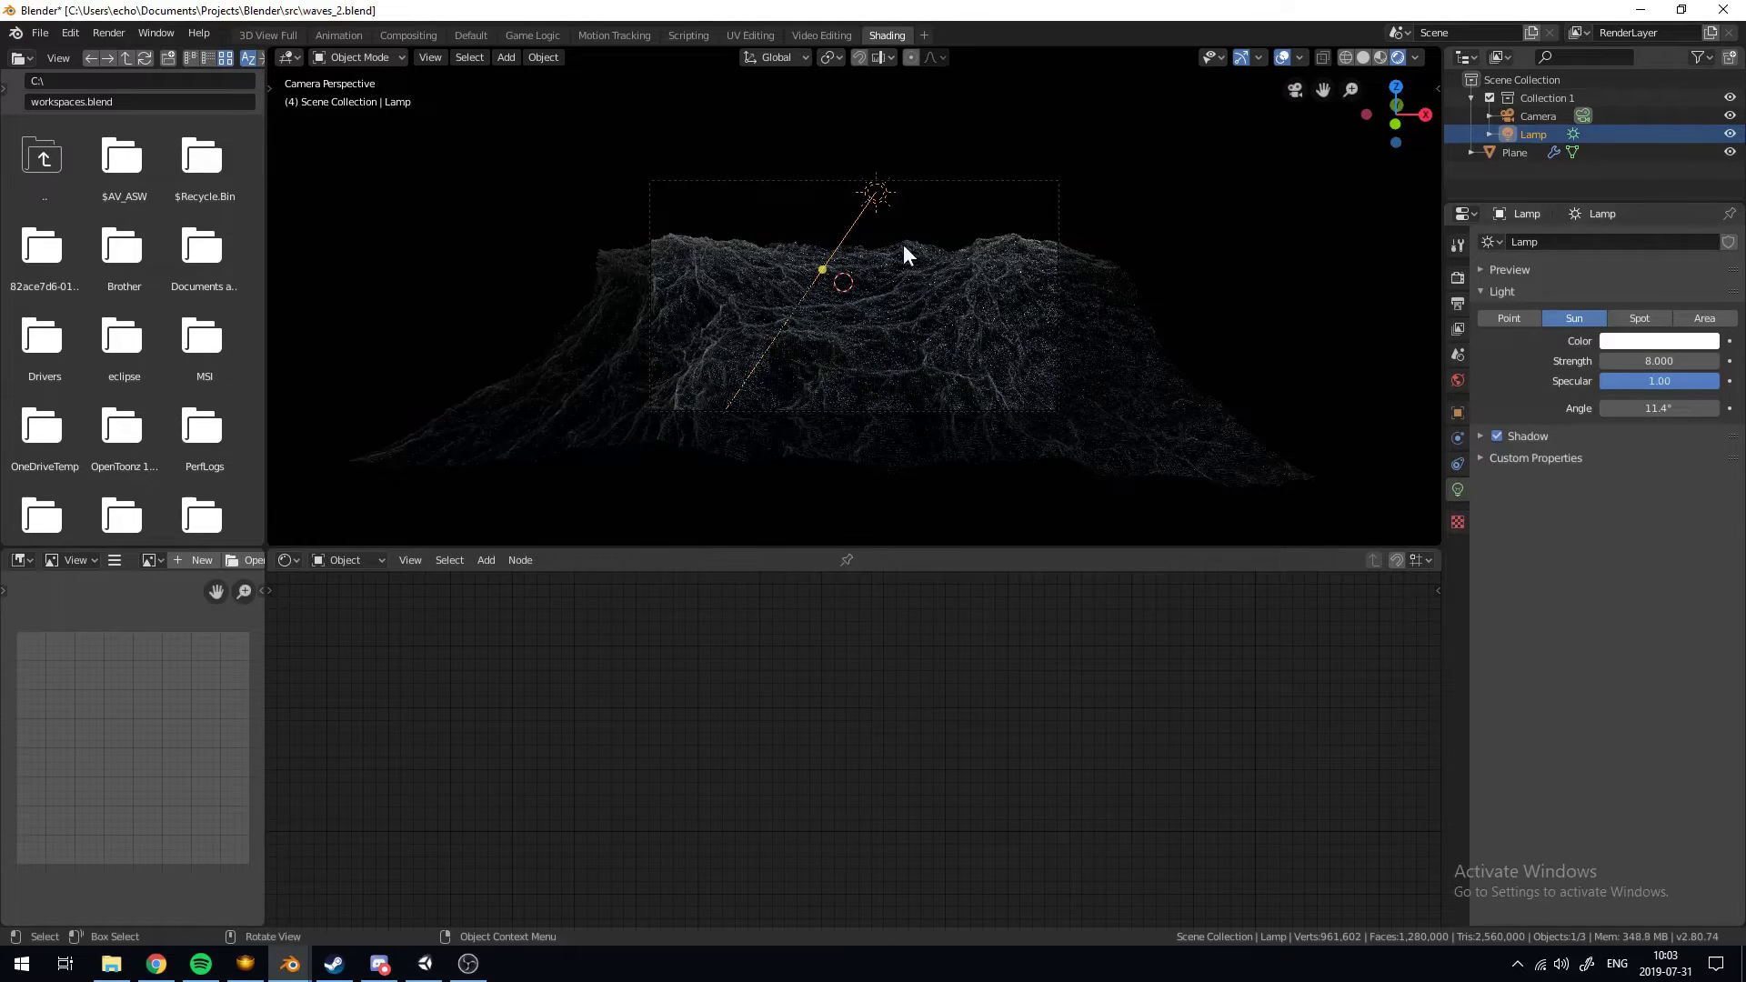
key(alt+a)
Lower the Bloom Threshold to 0.576 in the render settings
scroll(805, 292, up, 3)
click(1458, 278)
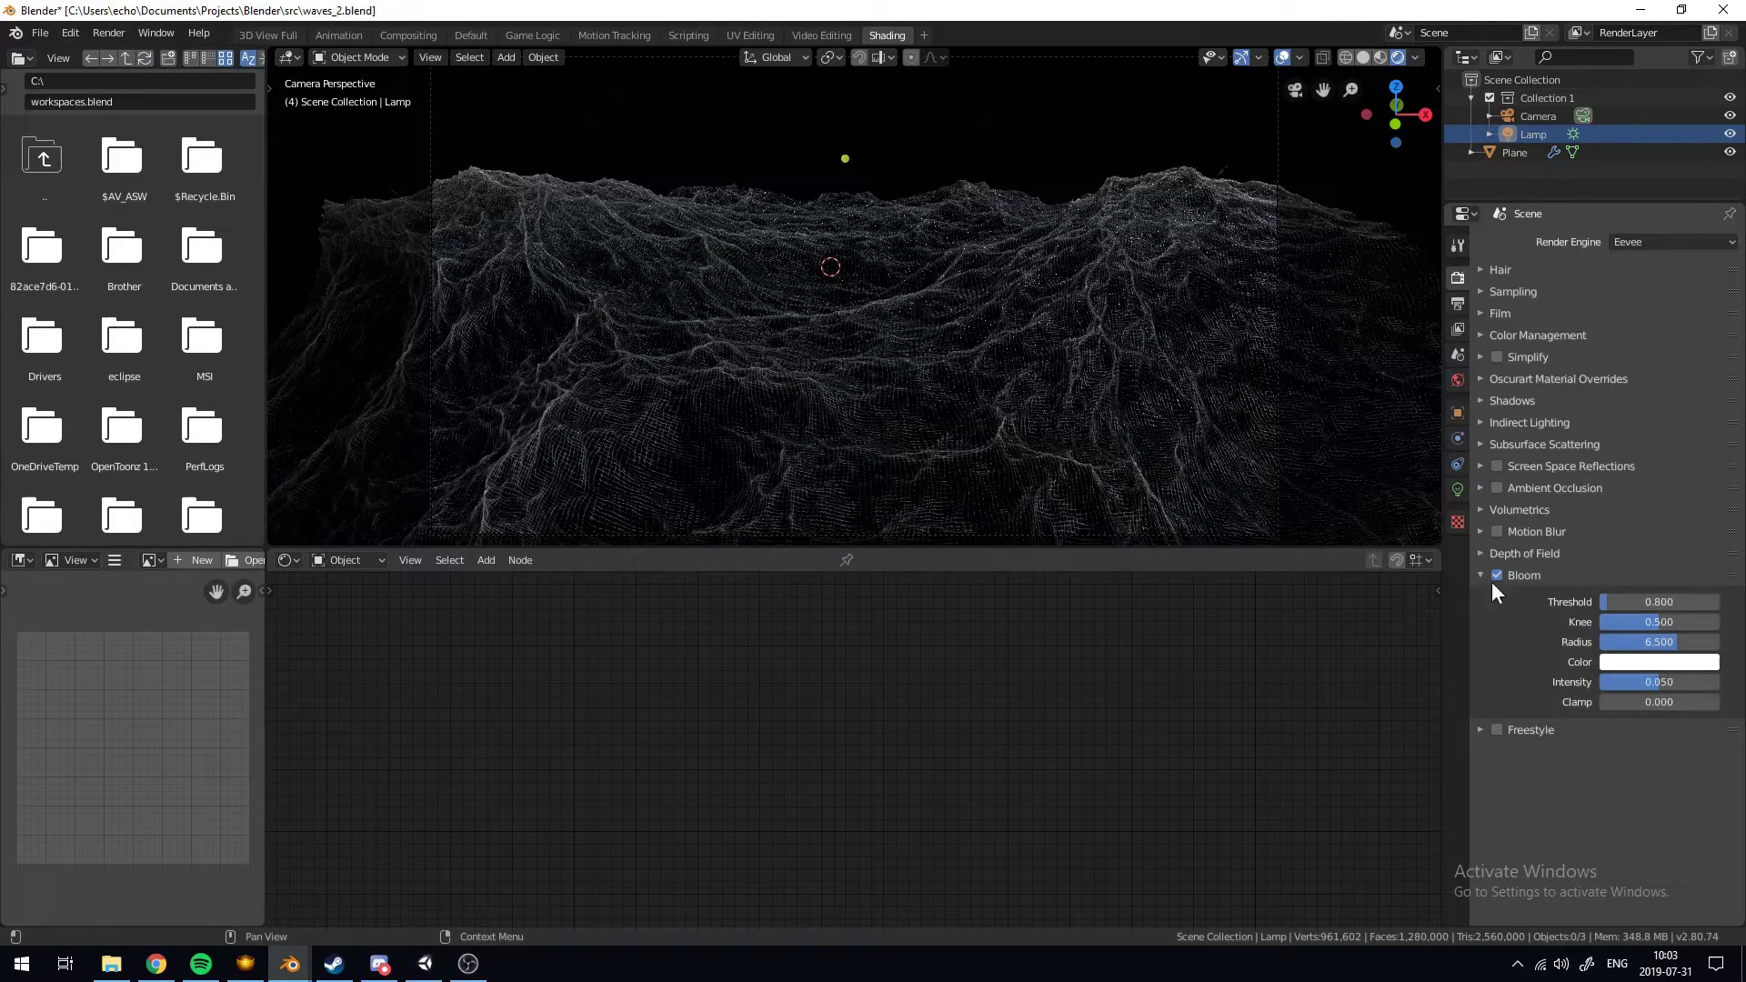
mouse_move(1607, 604)
mouse_down()
mouse_move(1587, 604)
mouse_move(1604, 602)
mouse_up()
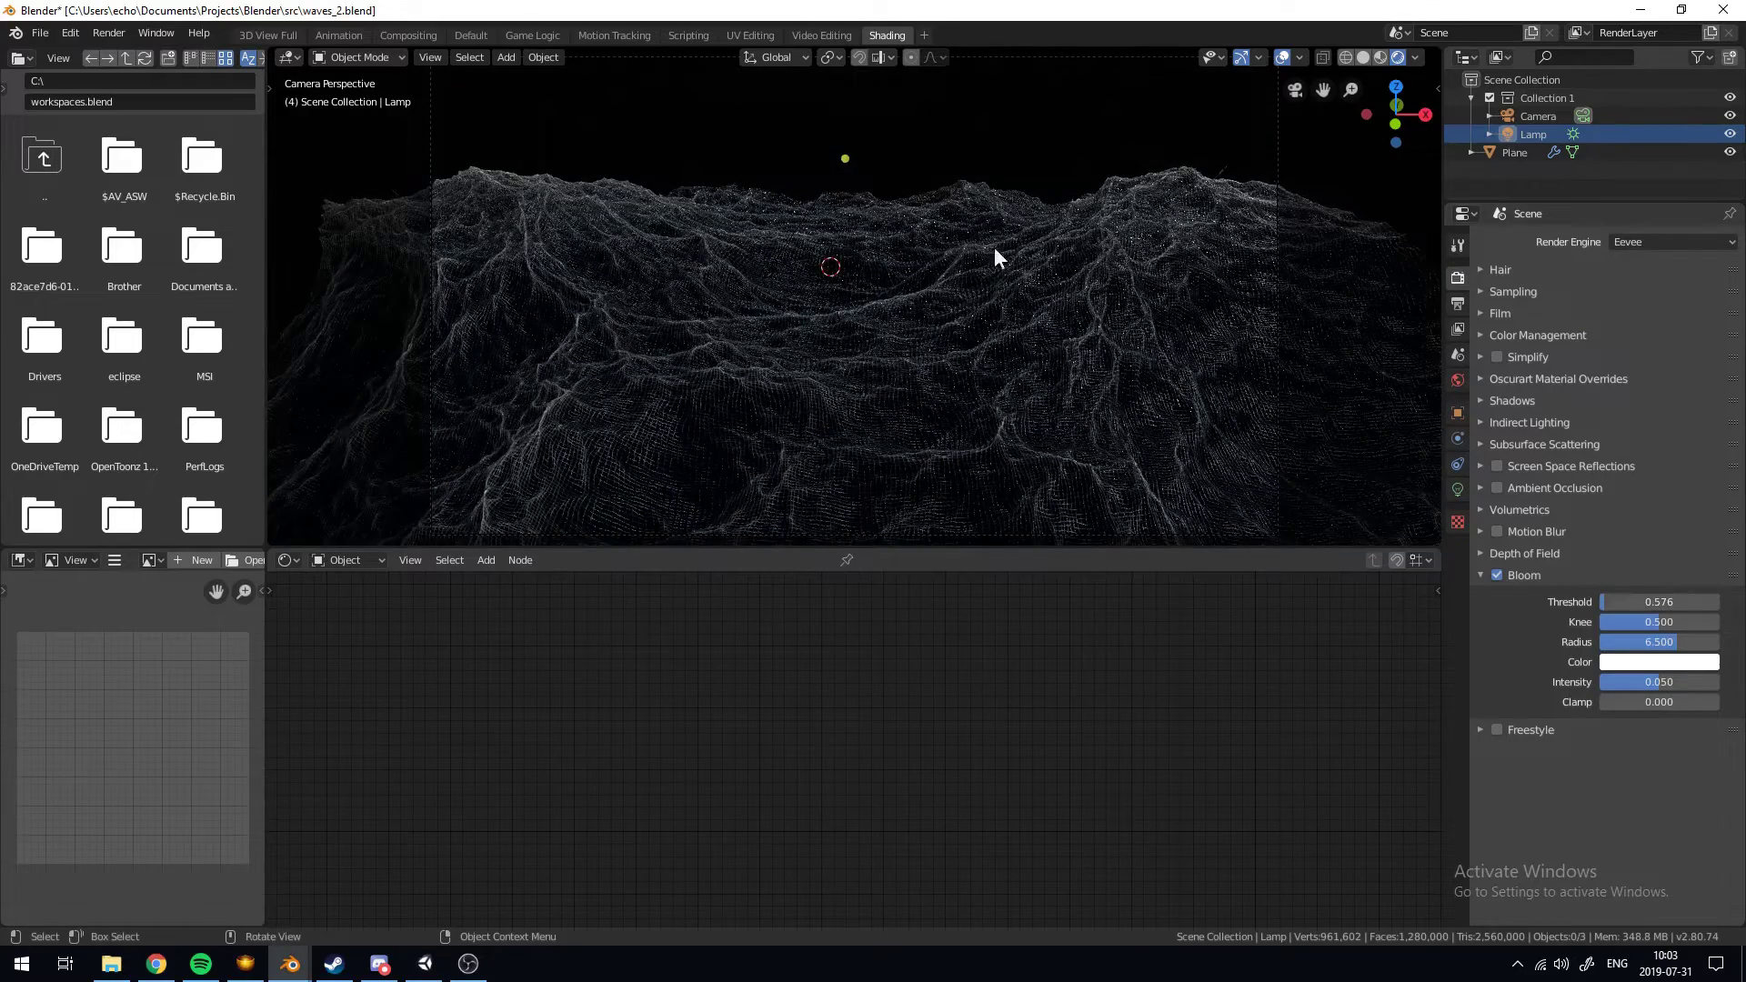
Raise the Roughness of the light-coloured Principled BSDF to about 0.755 and brighten its Base Color to pure white
click(964, 238)
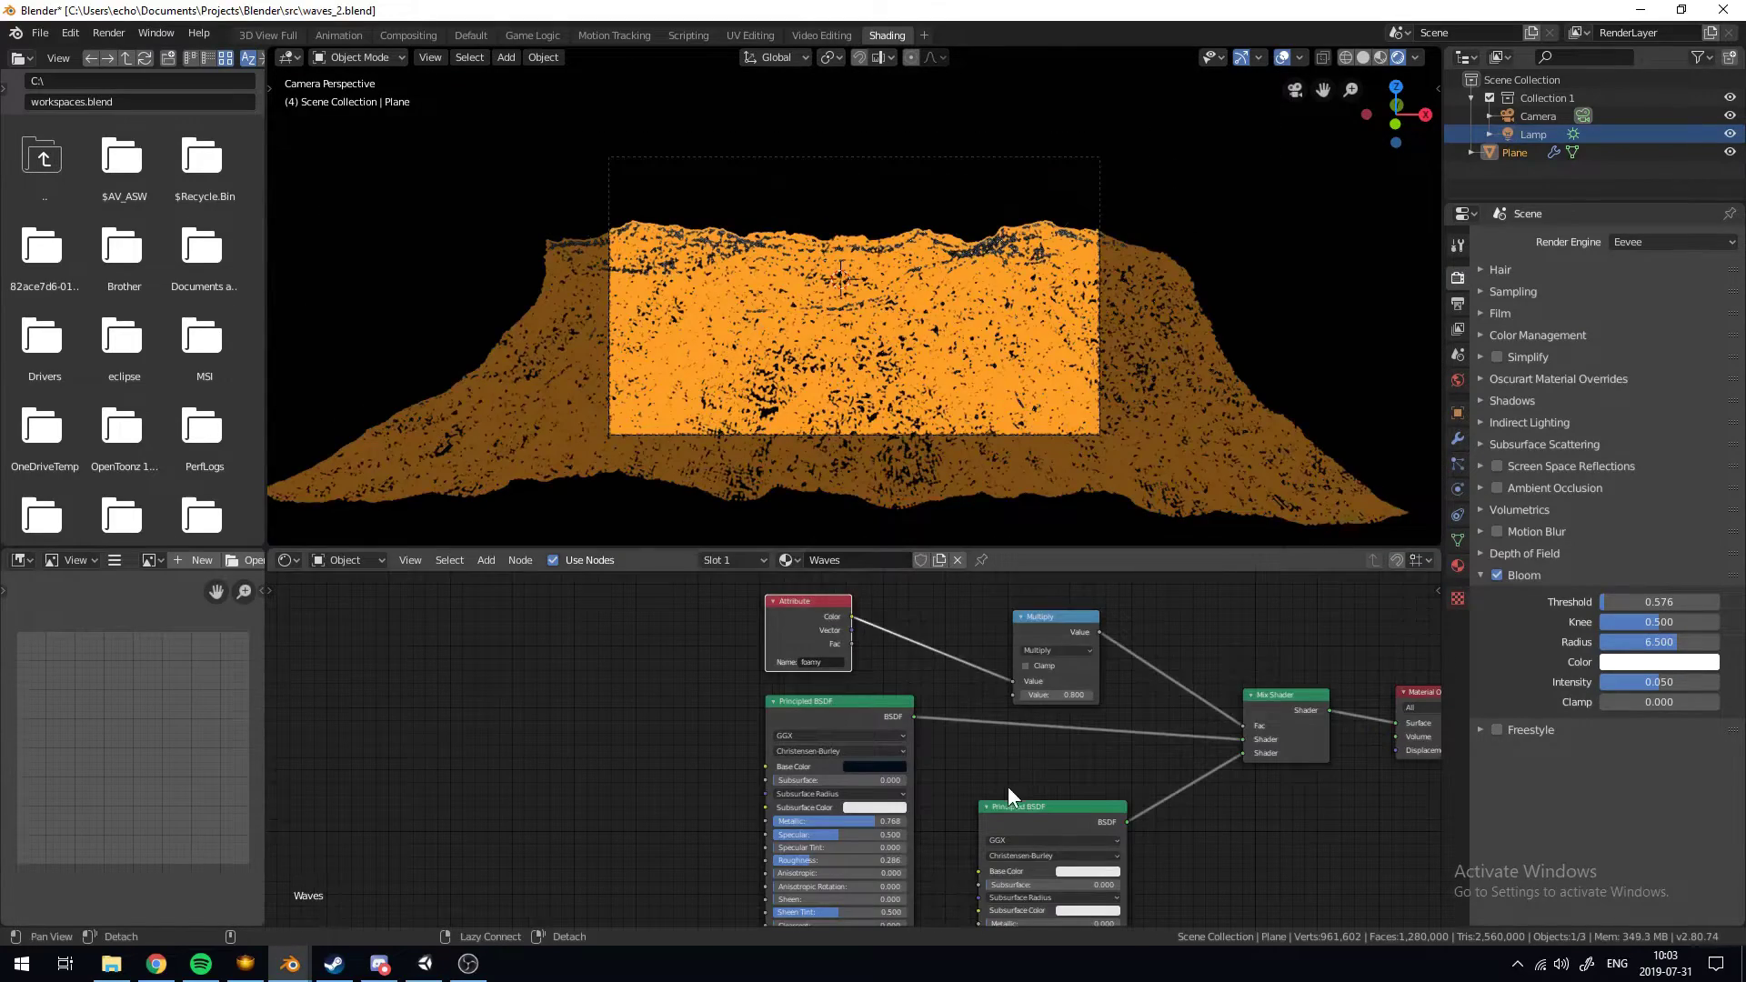
alt+drag(1008, 786, 938, 655)
alt+drag(1219, 807, 1198, 719)
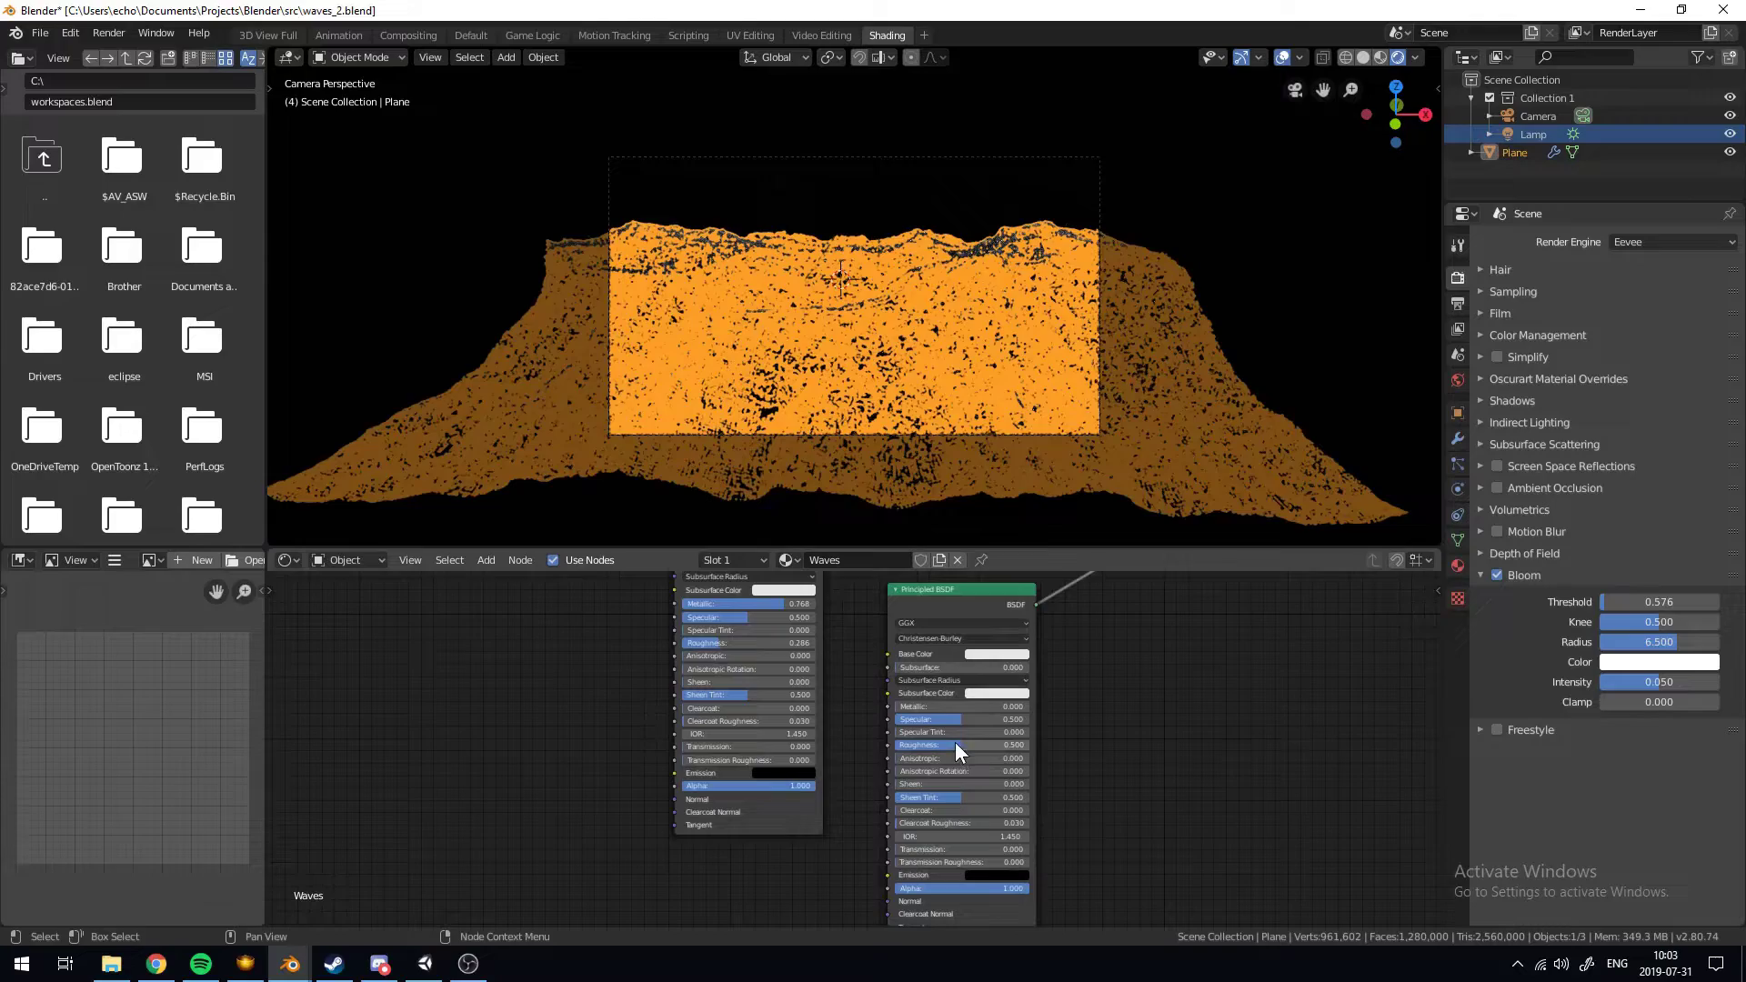
key(alt+a)
scroll(875, 241, up, 4)
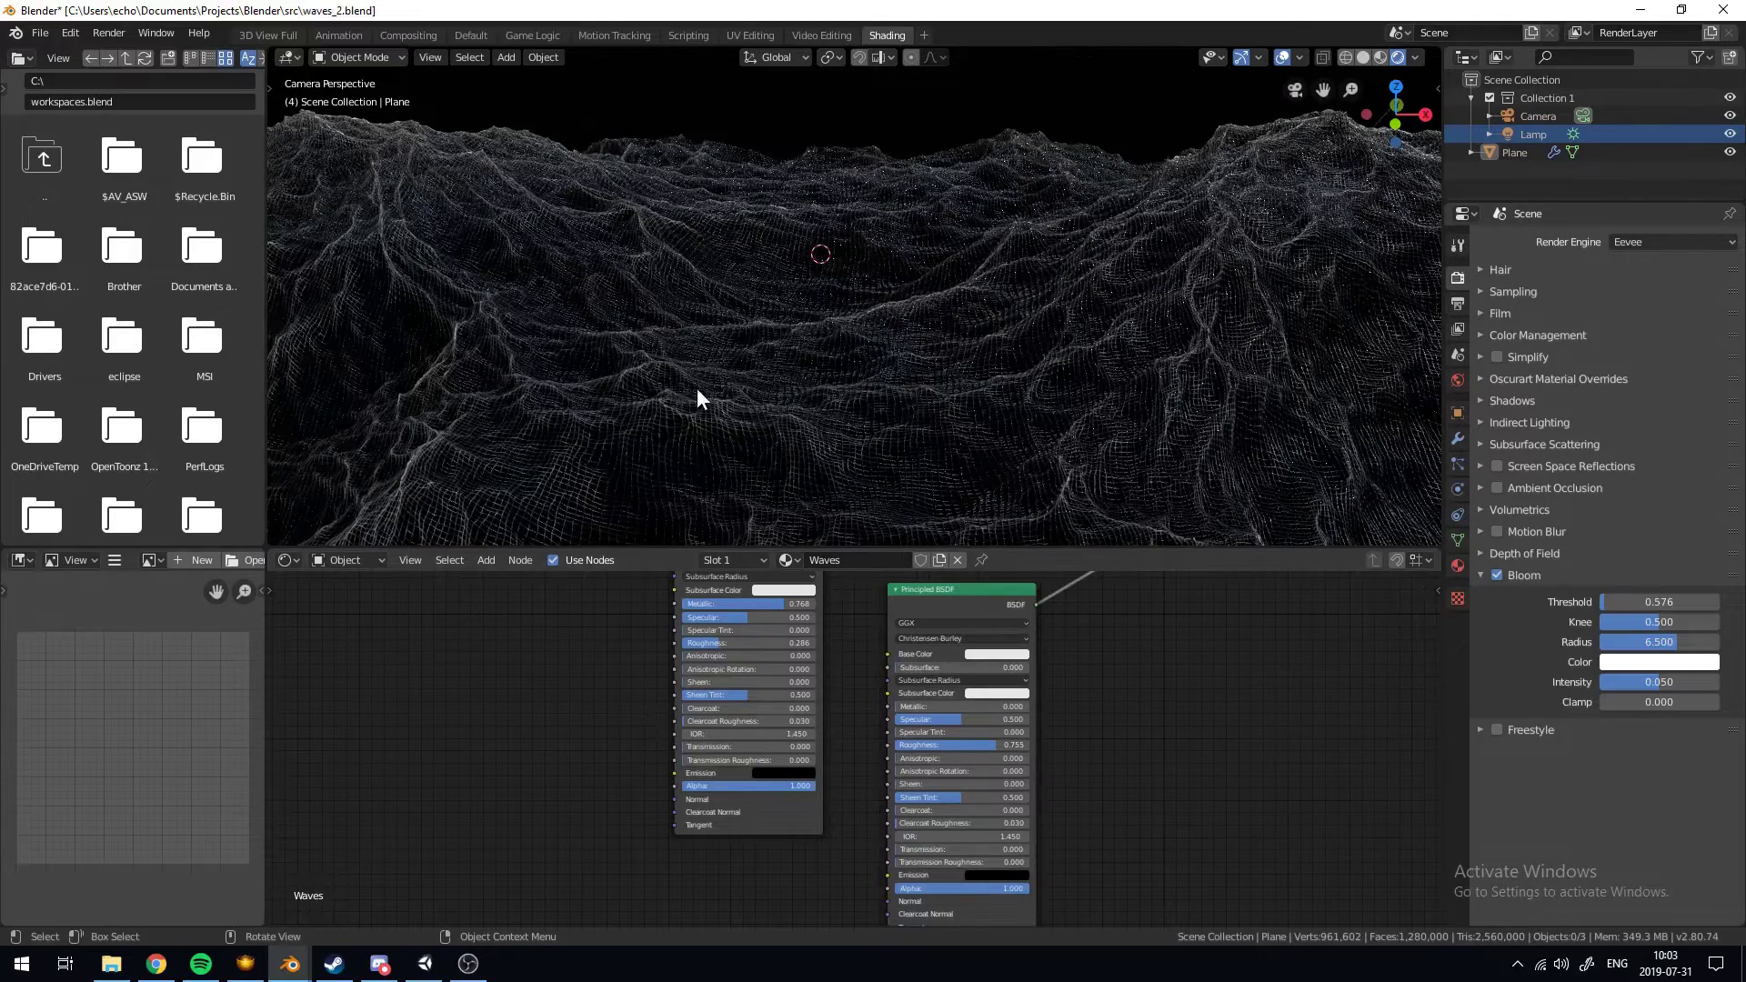
click(1017, 654)
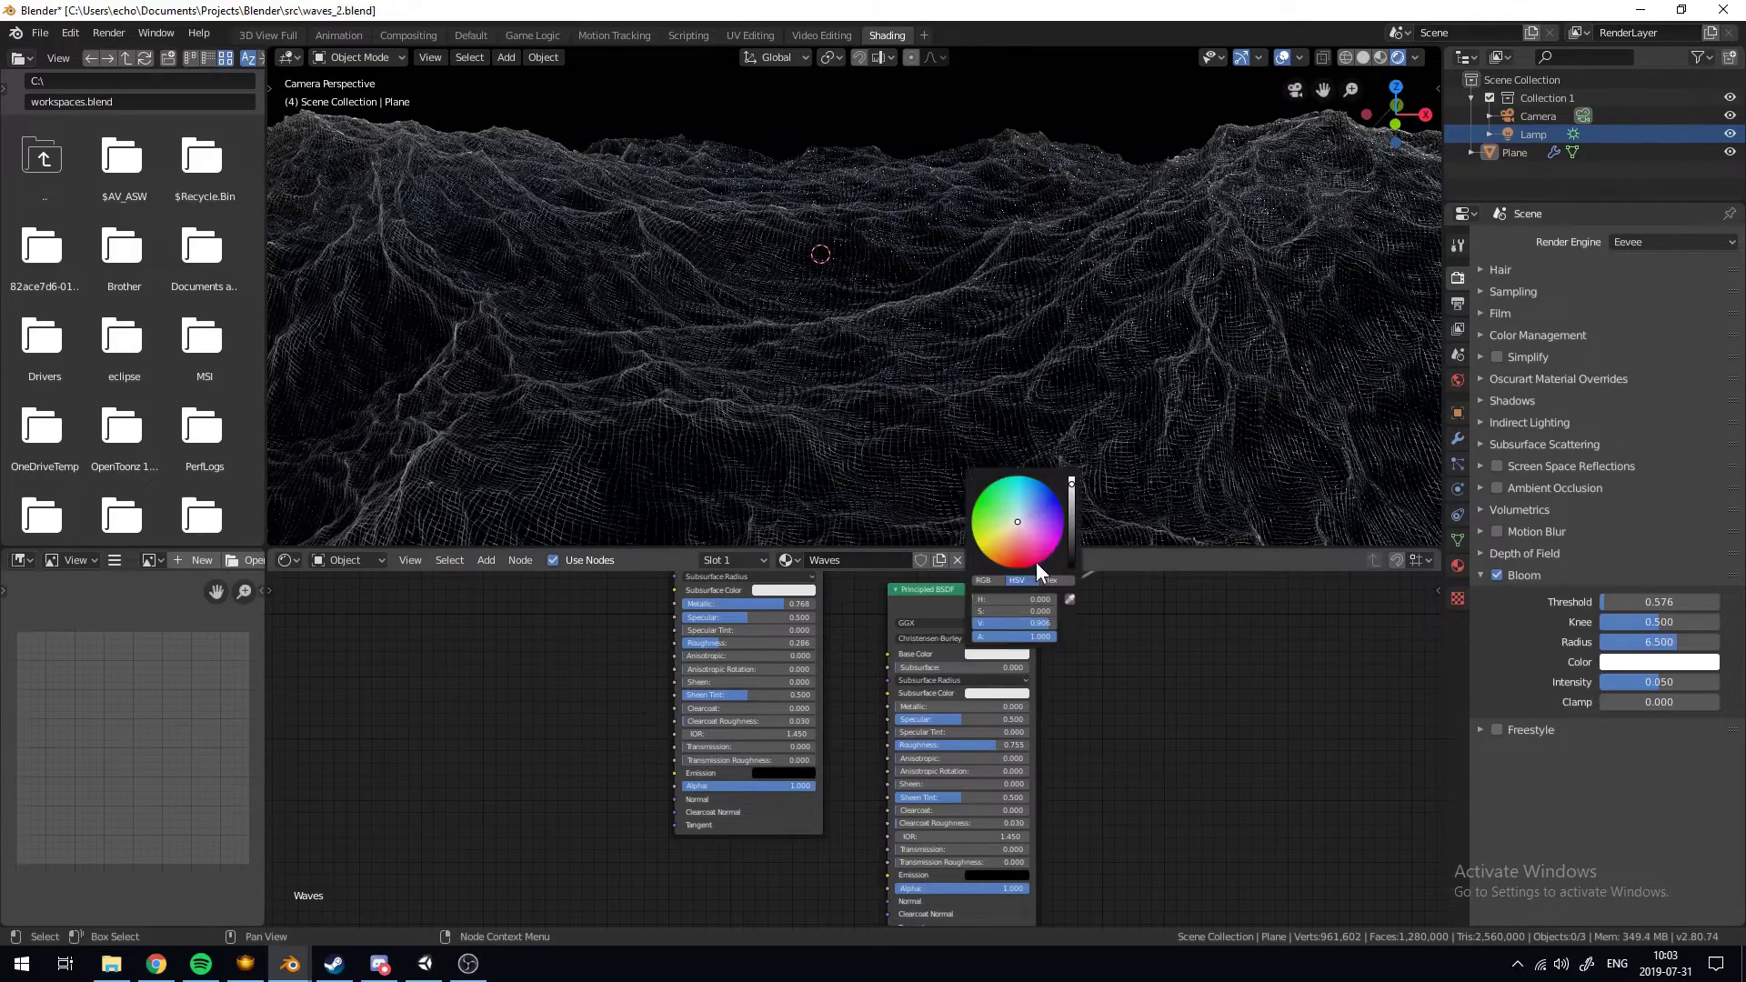
scroll(336, 249, down, 3)
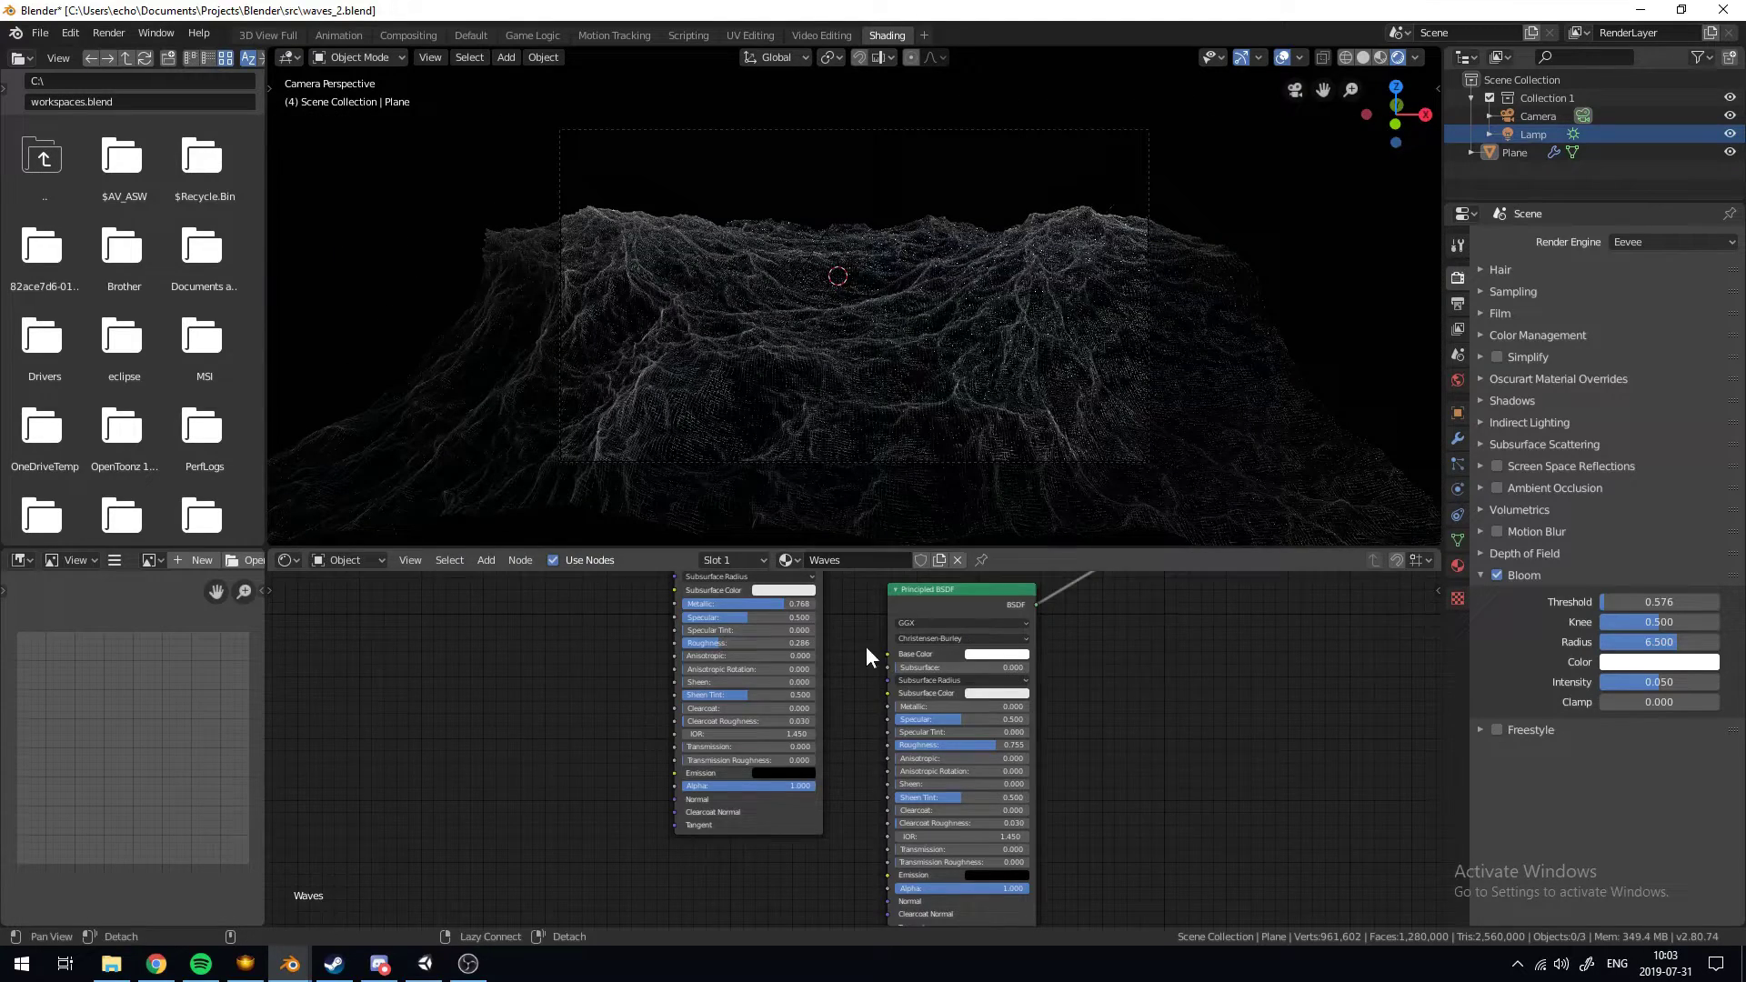
Move both Principled BSDF nodes slightly lower in the Waves material's node graph
middle_drag(866, 646, 848, 746)
drag(882, 735, 894, 771)
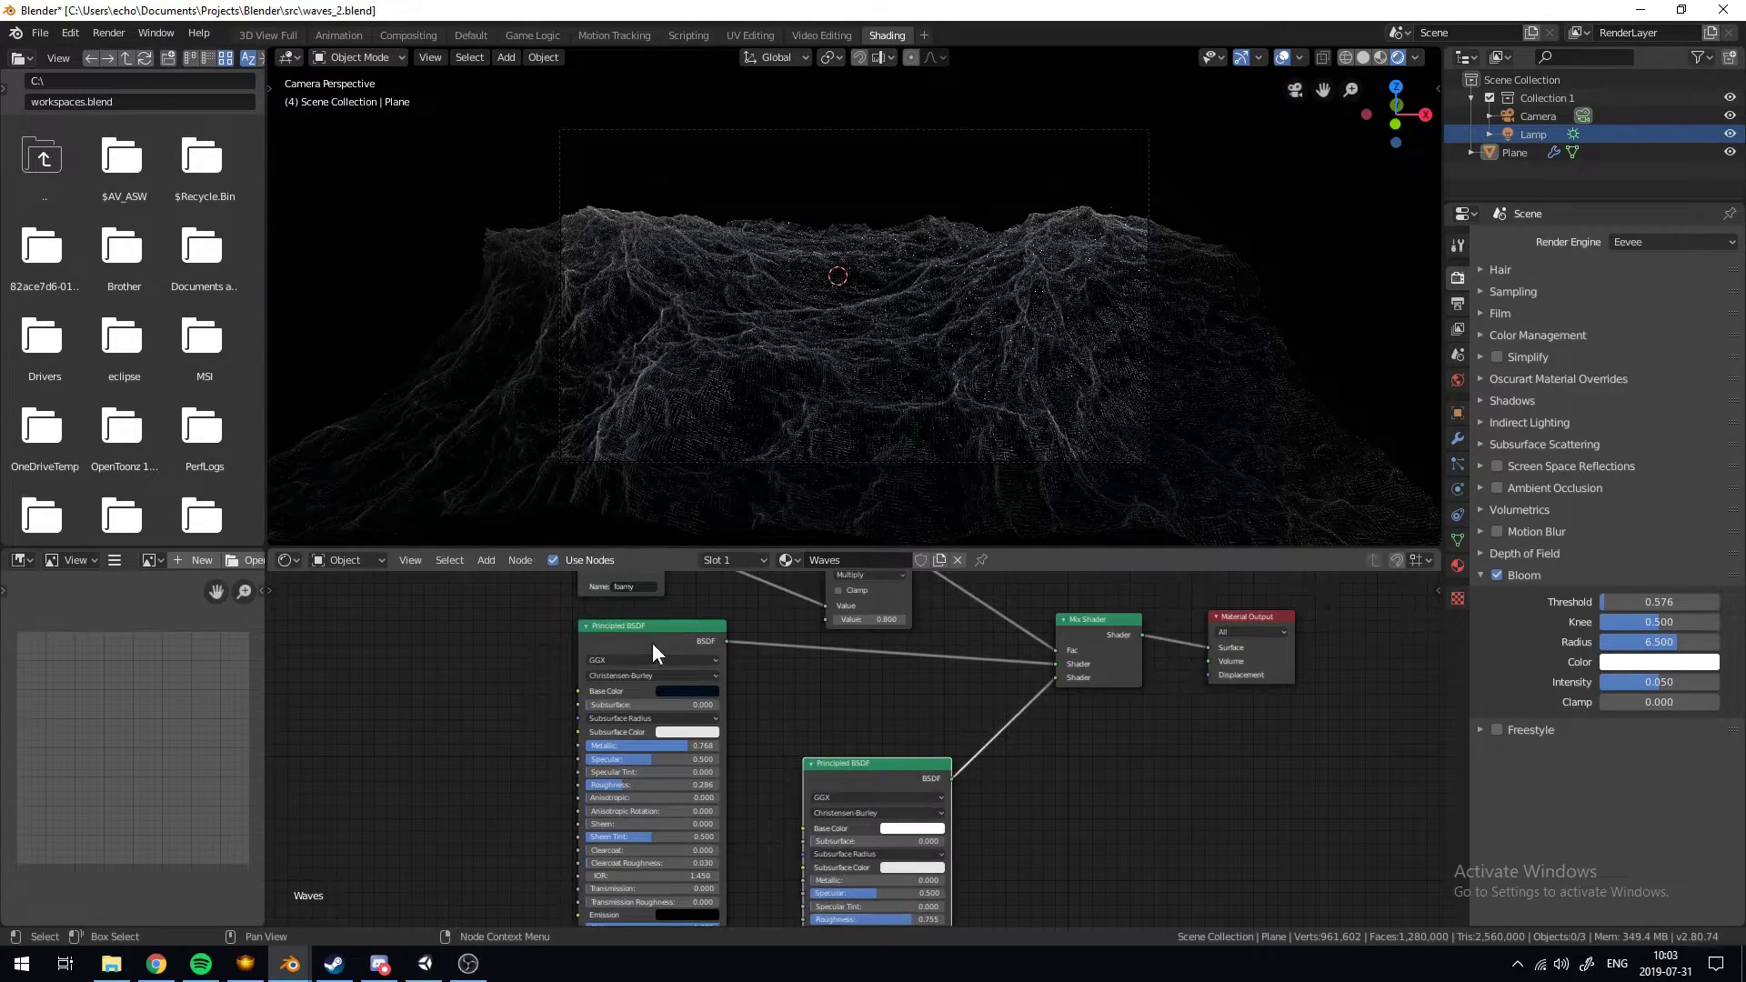
drag(652, 642, 649, 674)
scroll(1010, 688, down, 3)
middle_drag(1045, 746, 1124, 780)
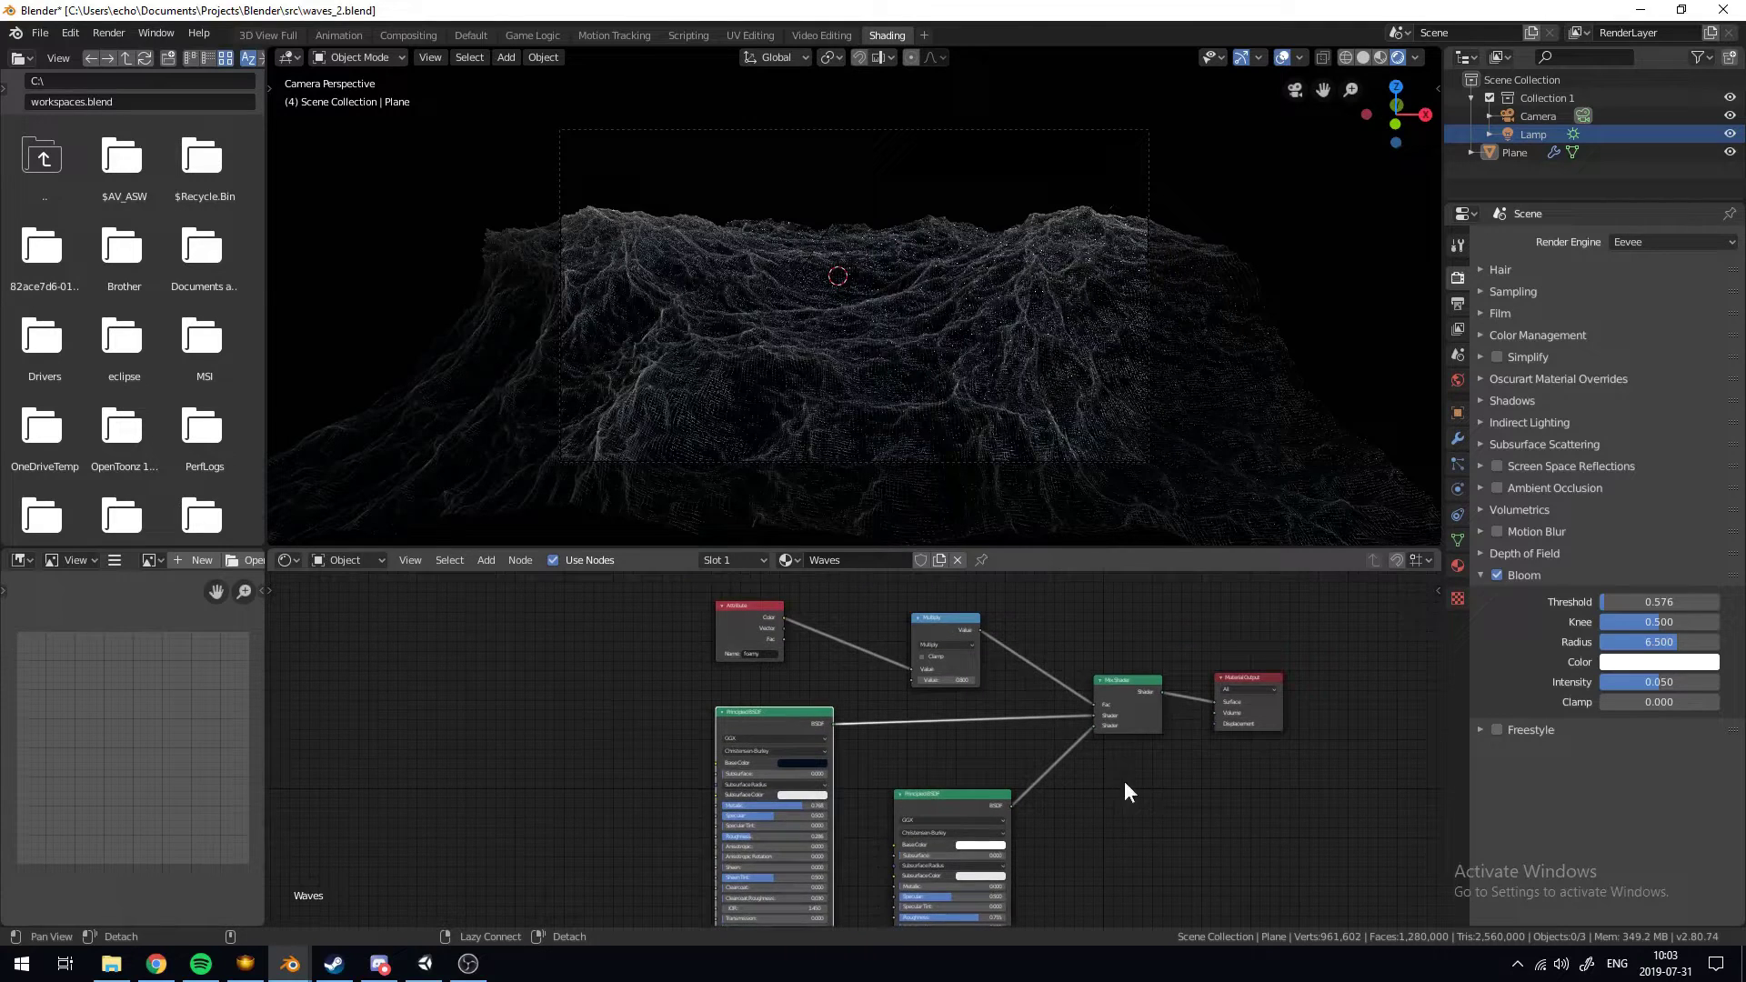
Lower the Metallic value of the dark blue Principled BSDF to about 0.27 and darken its Base Color to nearly black
middle_drag(860, 751, 911, 723)
scroll(892, 745, up, 1)
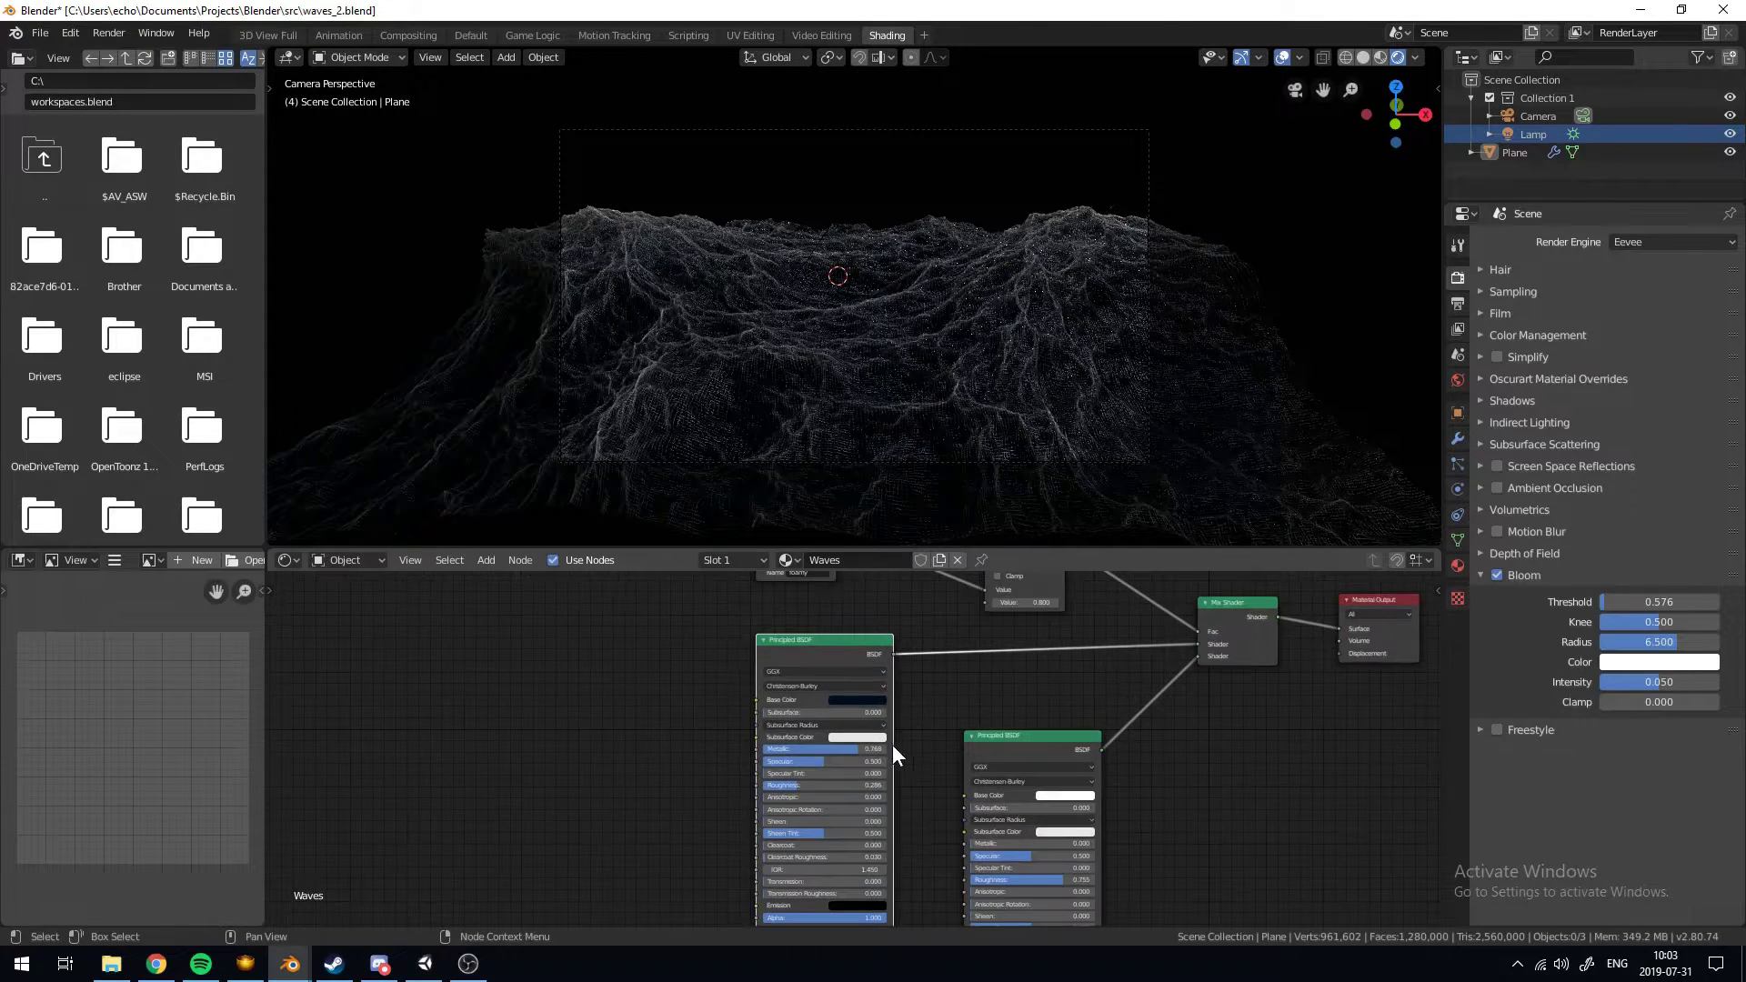
drag(853, 746, 797, 749)
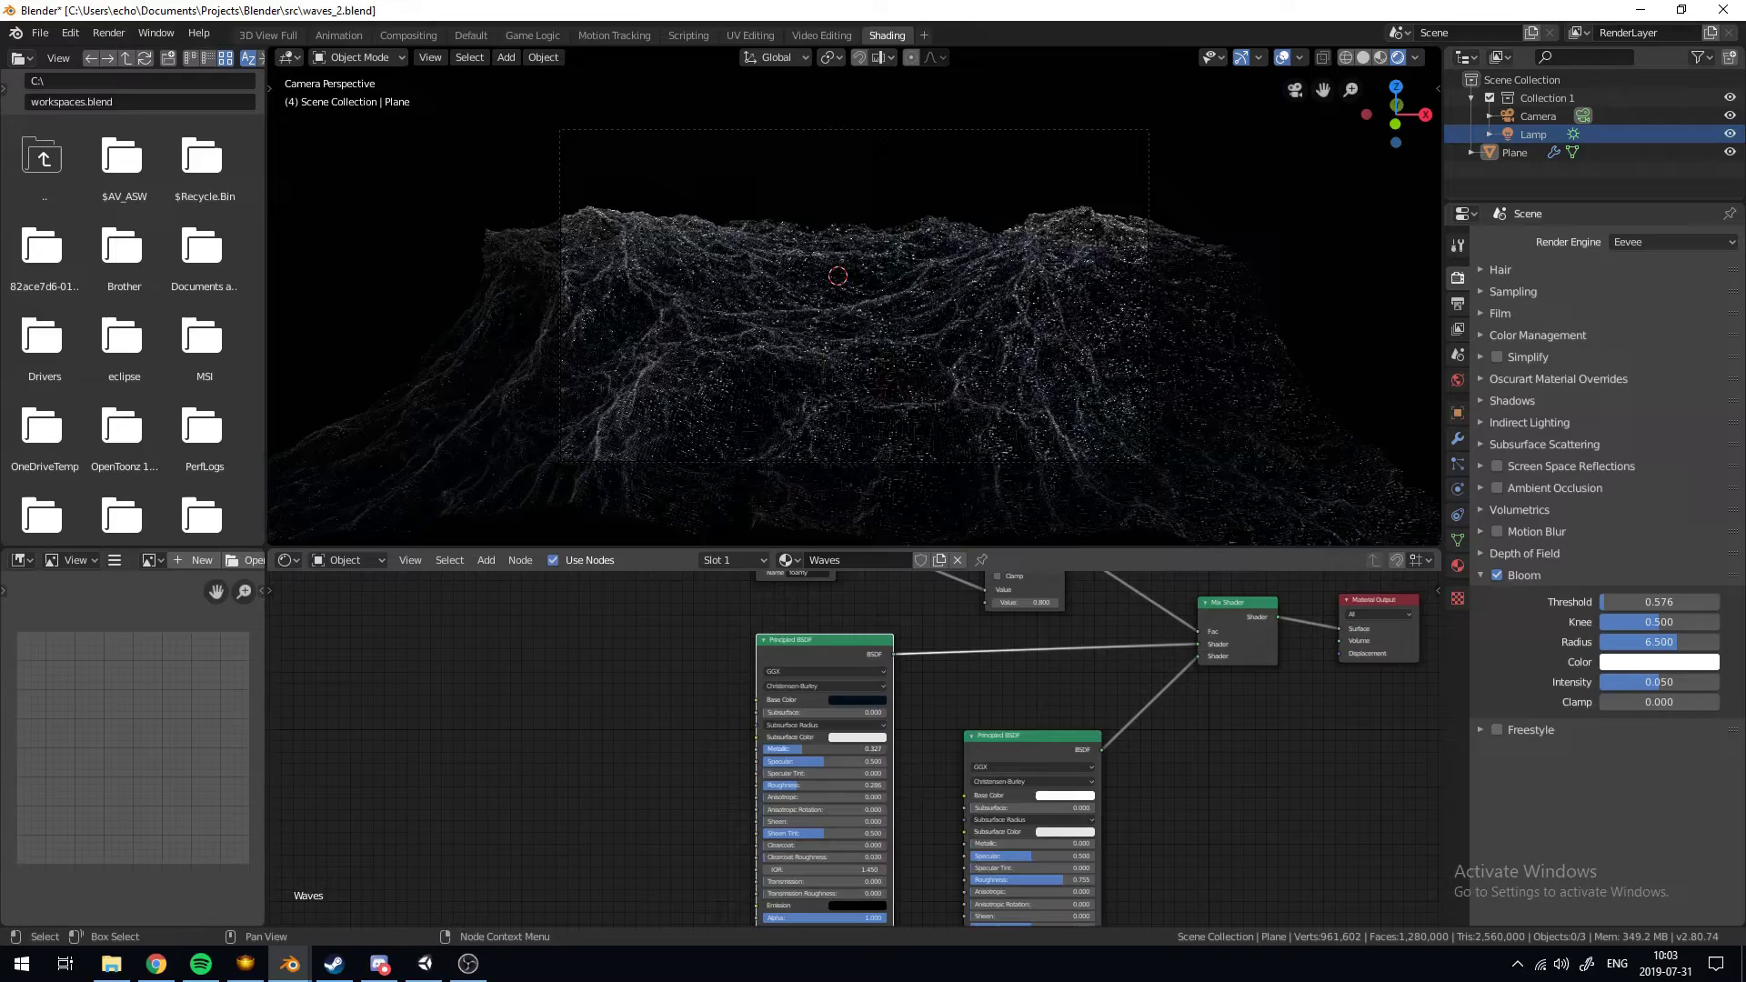
click(857, 700)
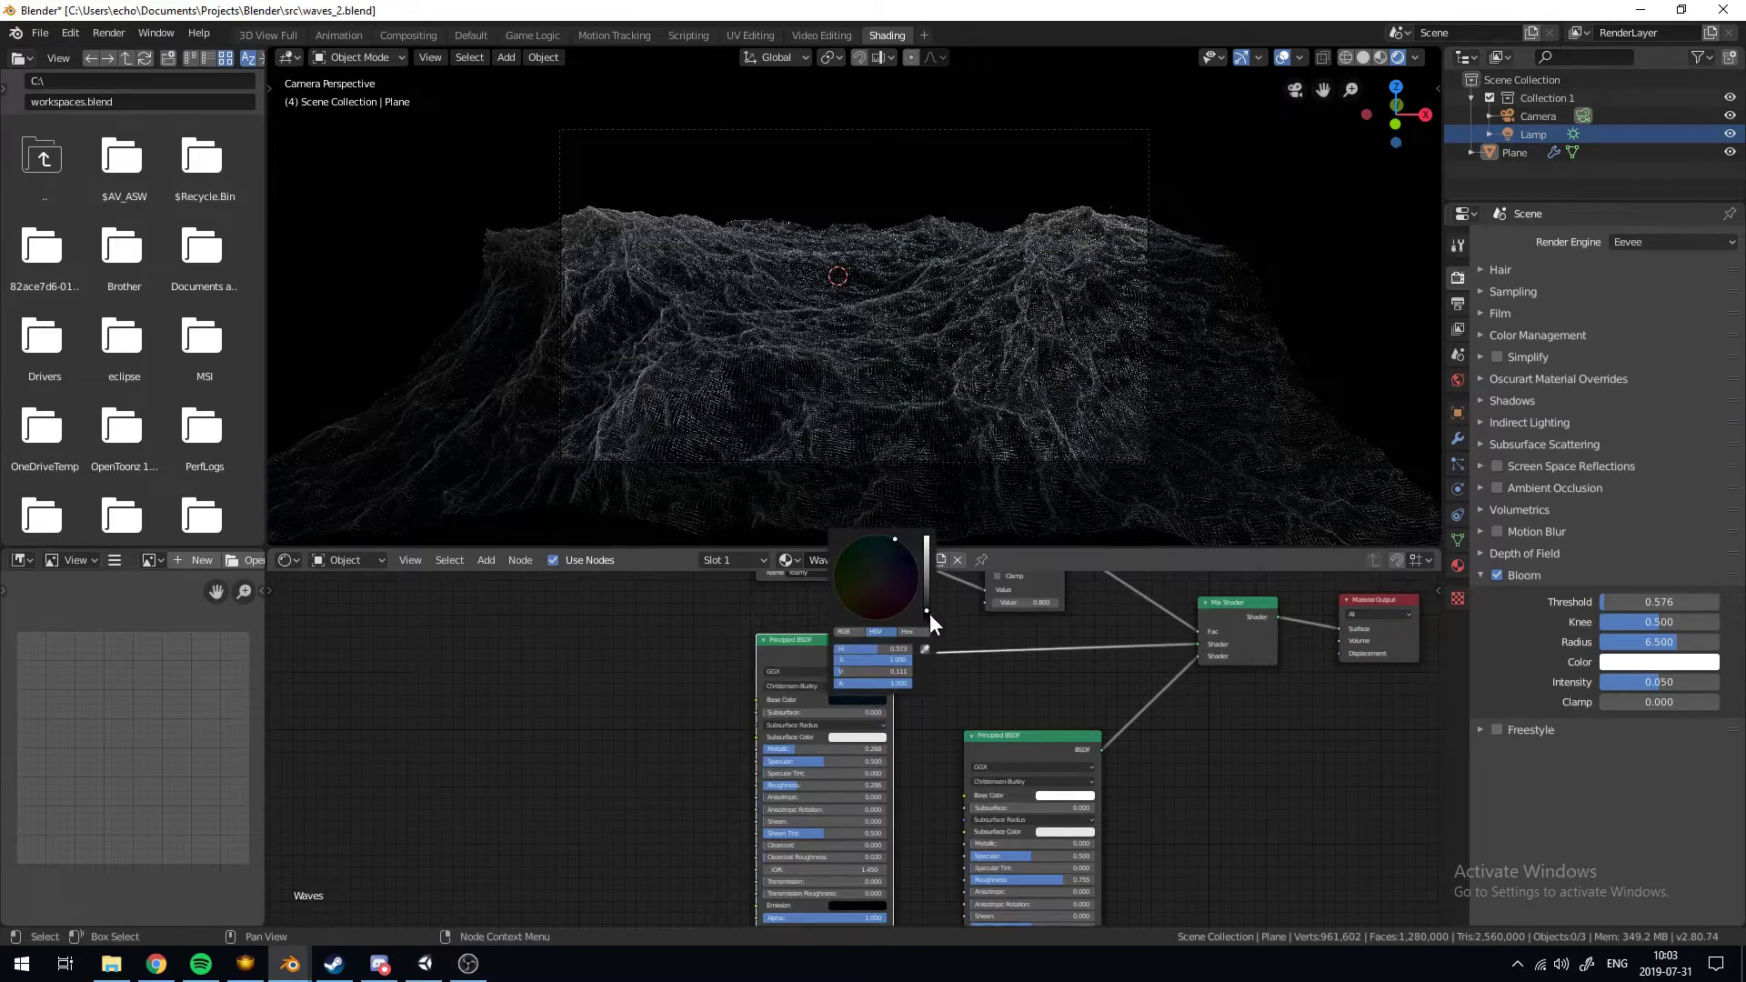
drag(928, 613, 928, 619)
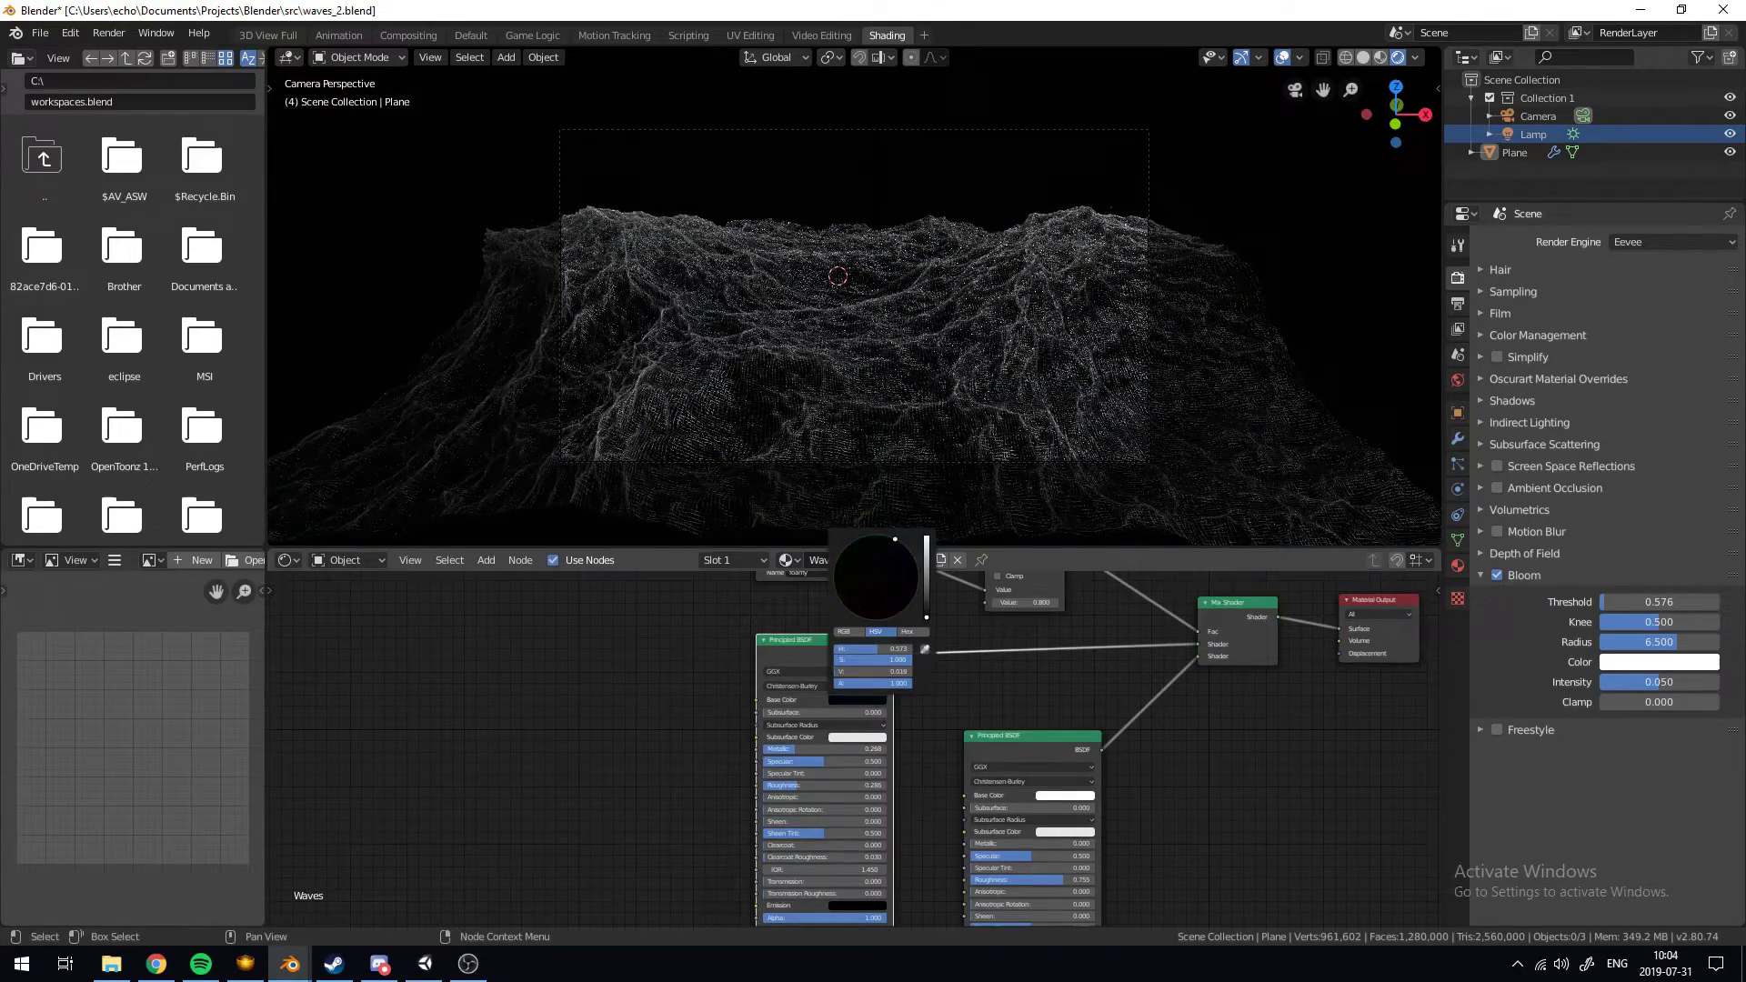
scroll(952, 325, up, 2)
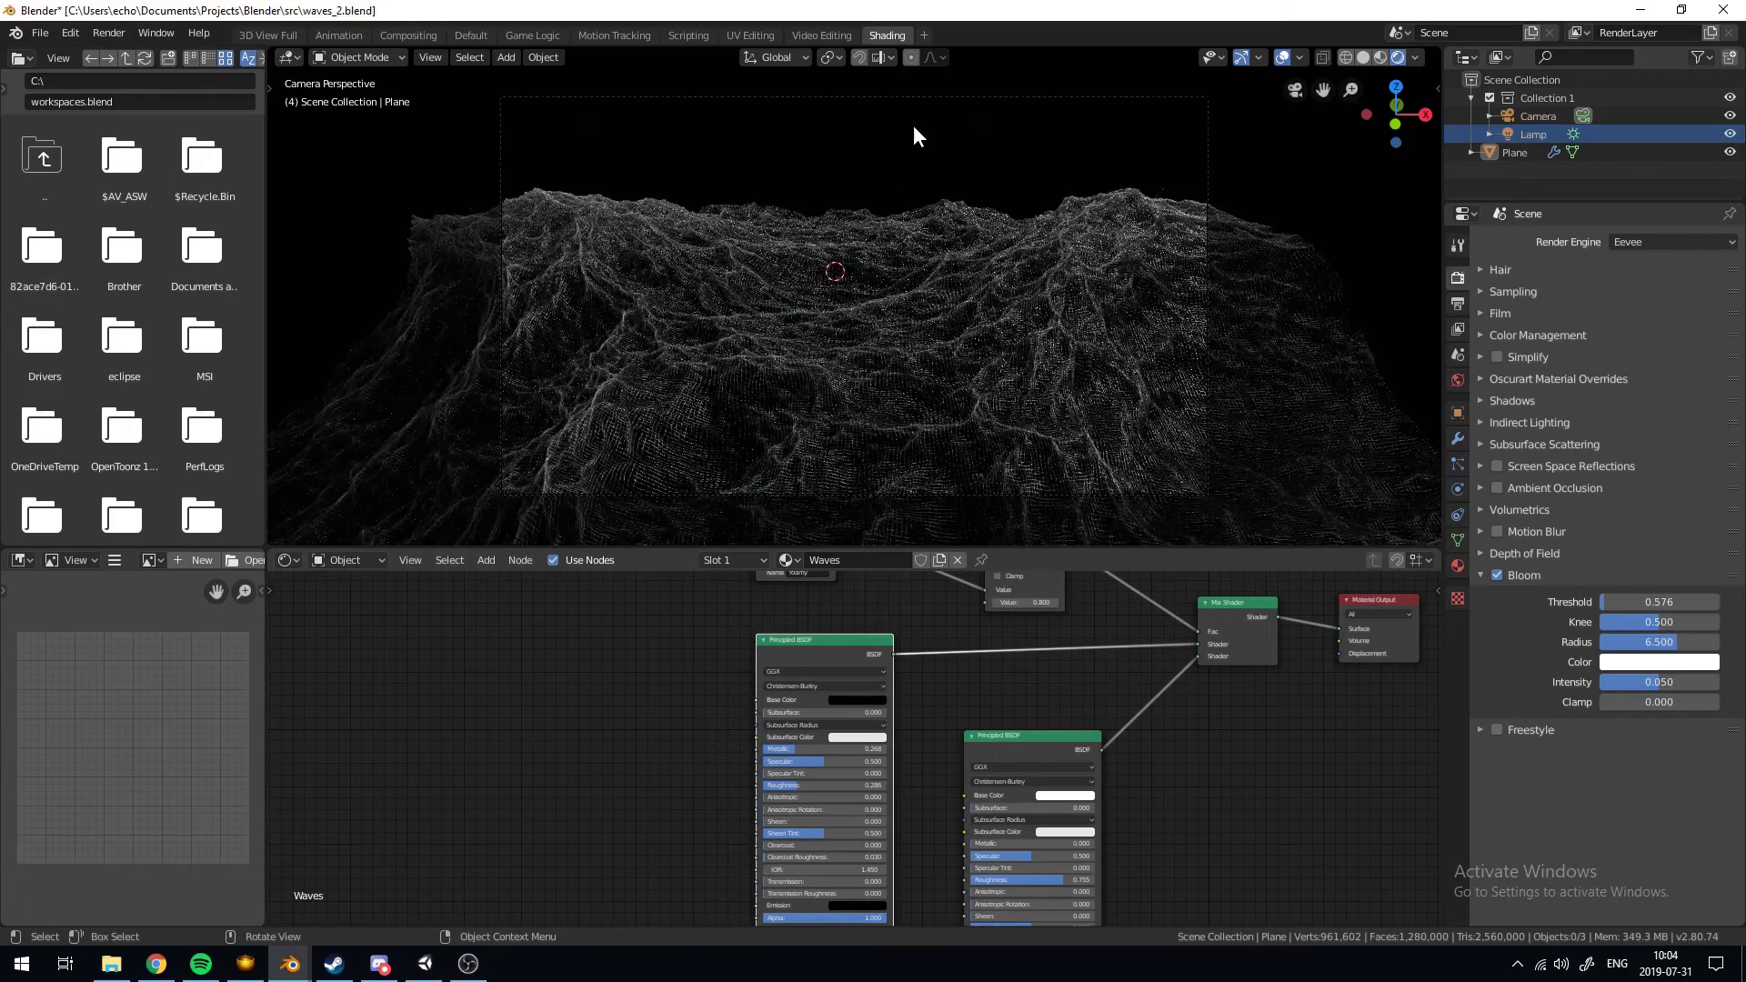
scroll(919, 130, down, 2)
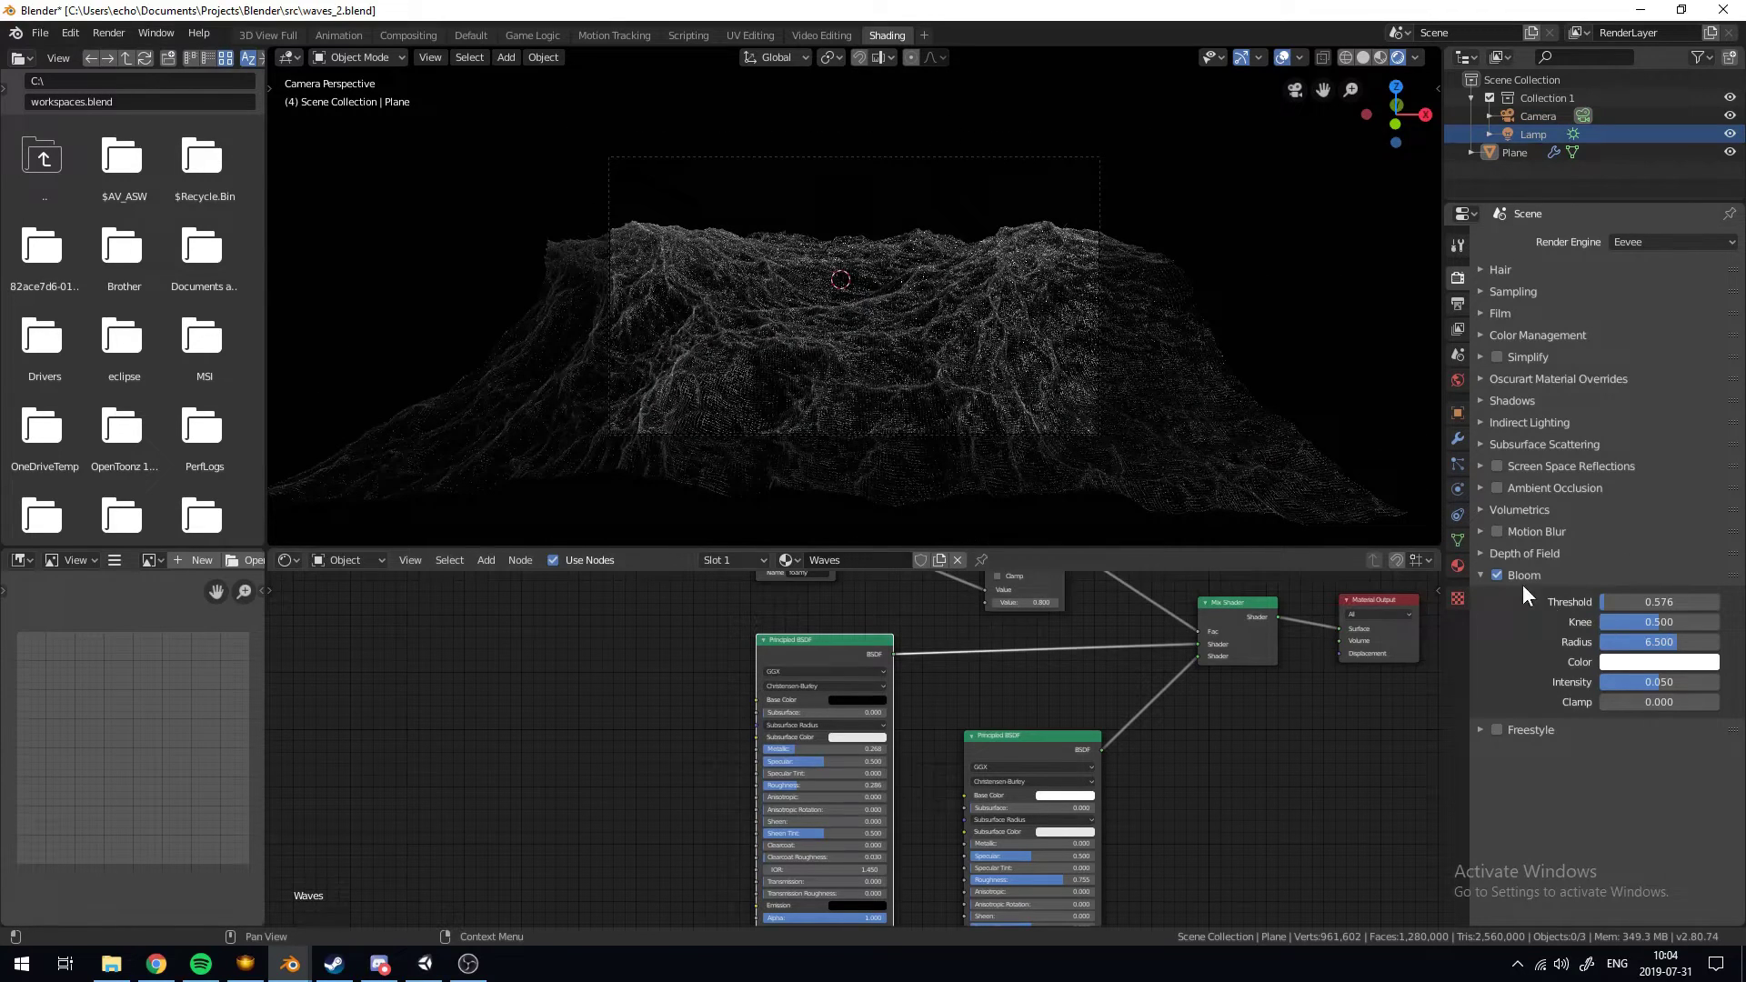
Test Bloom Threshold values of 0.2, 1.767 and 0.1, and settle on 0.5
click(1623, 602)
text(0.2)
key(Return)
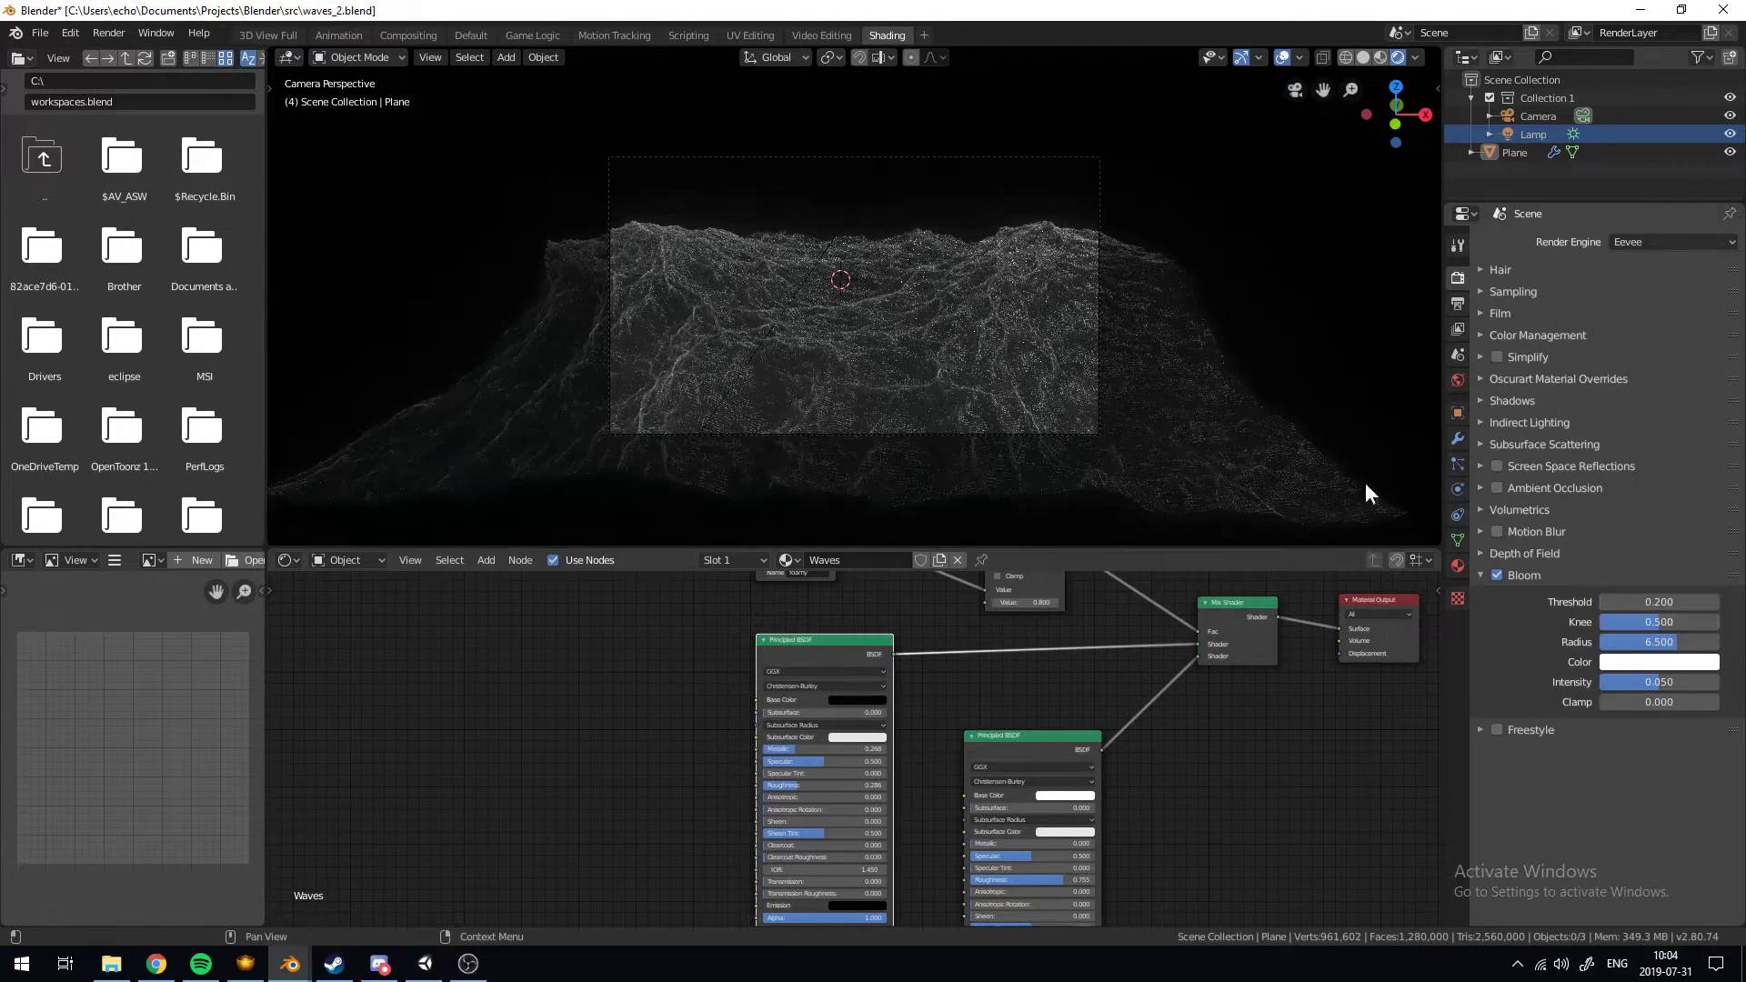
drag(1619, 602, 1683, 602)
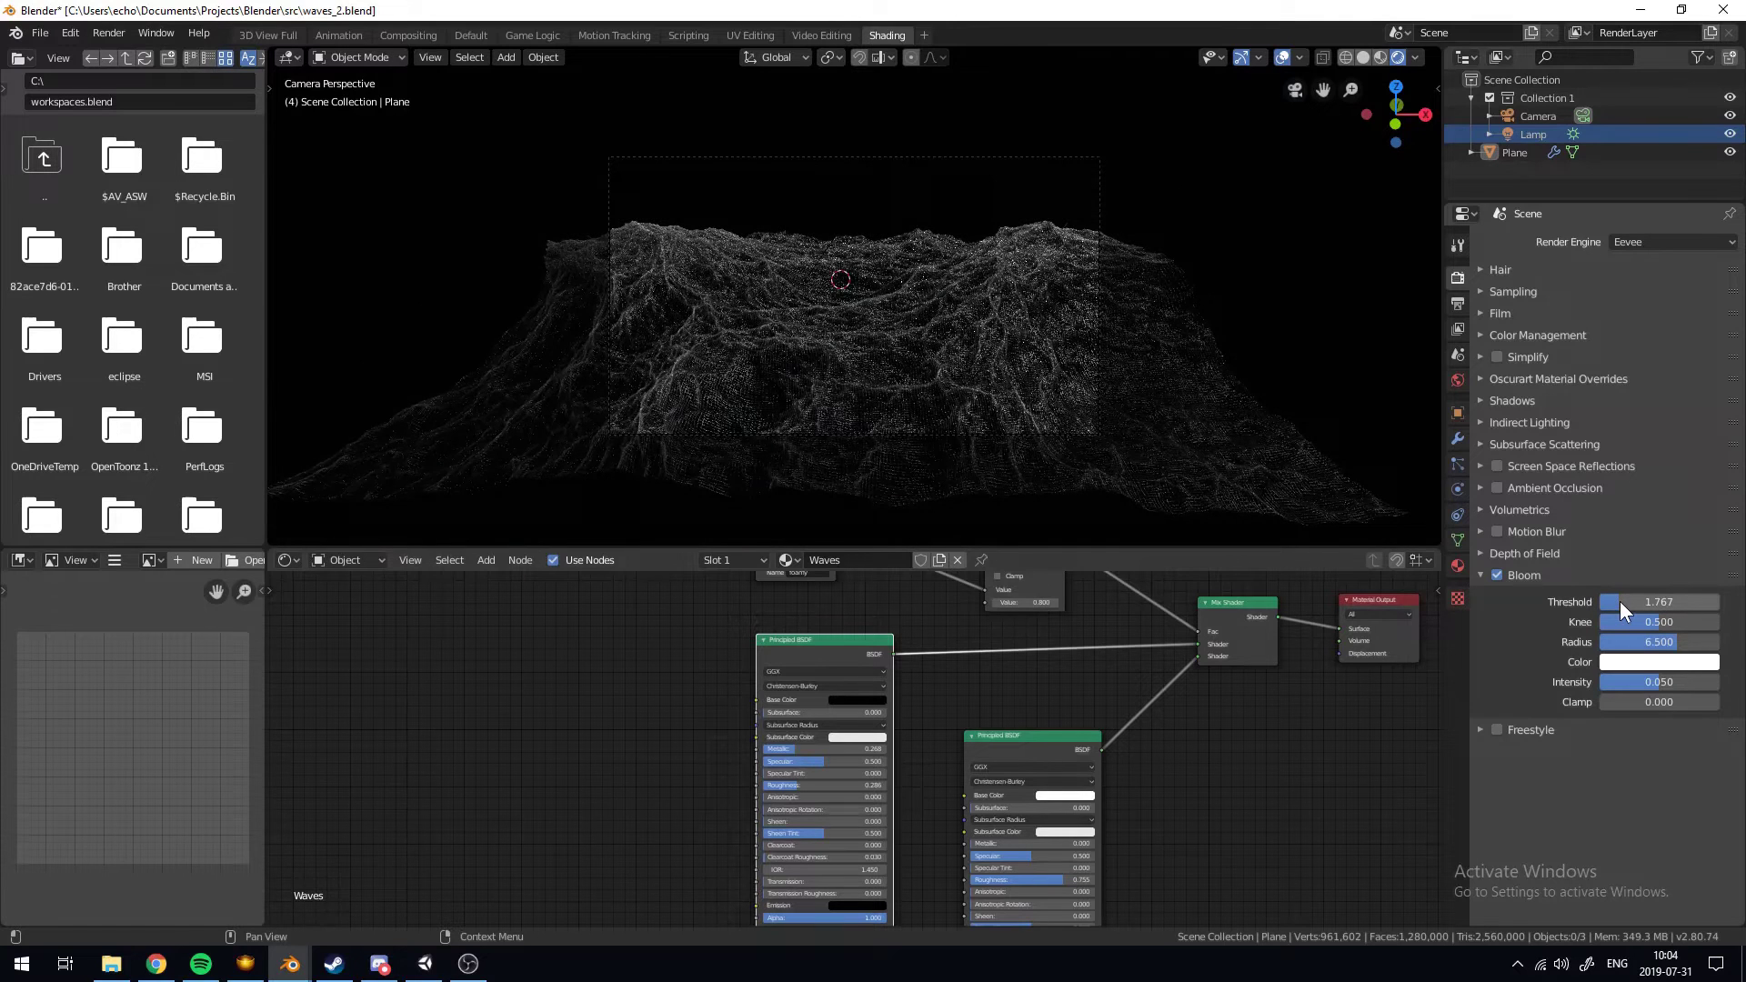
click(1619, 602)
text(0.1)
key(Return)
Select the sun lamp, show its light settings, and move it sideways above the waves toward the right-hand crest
click(876, 173)
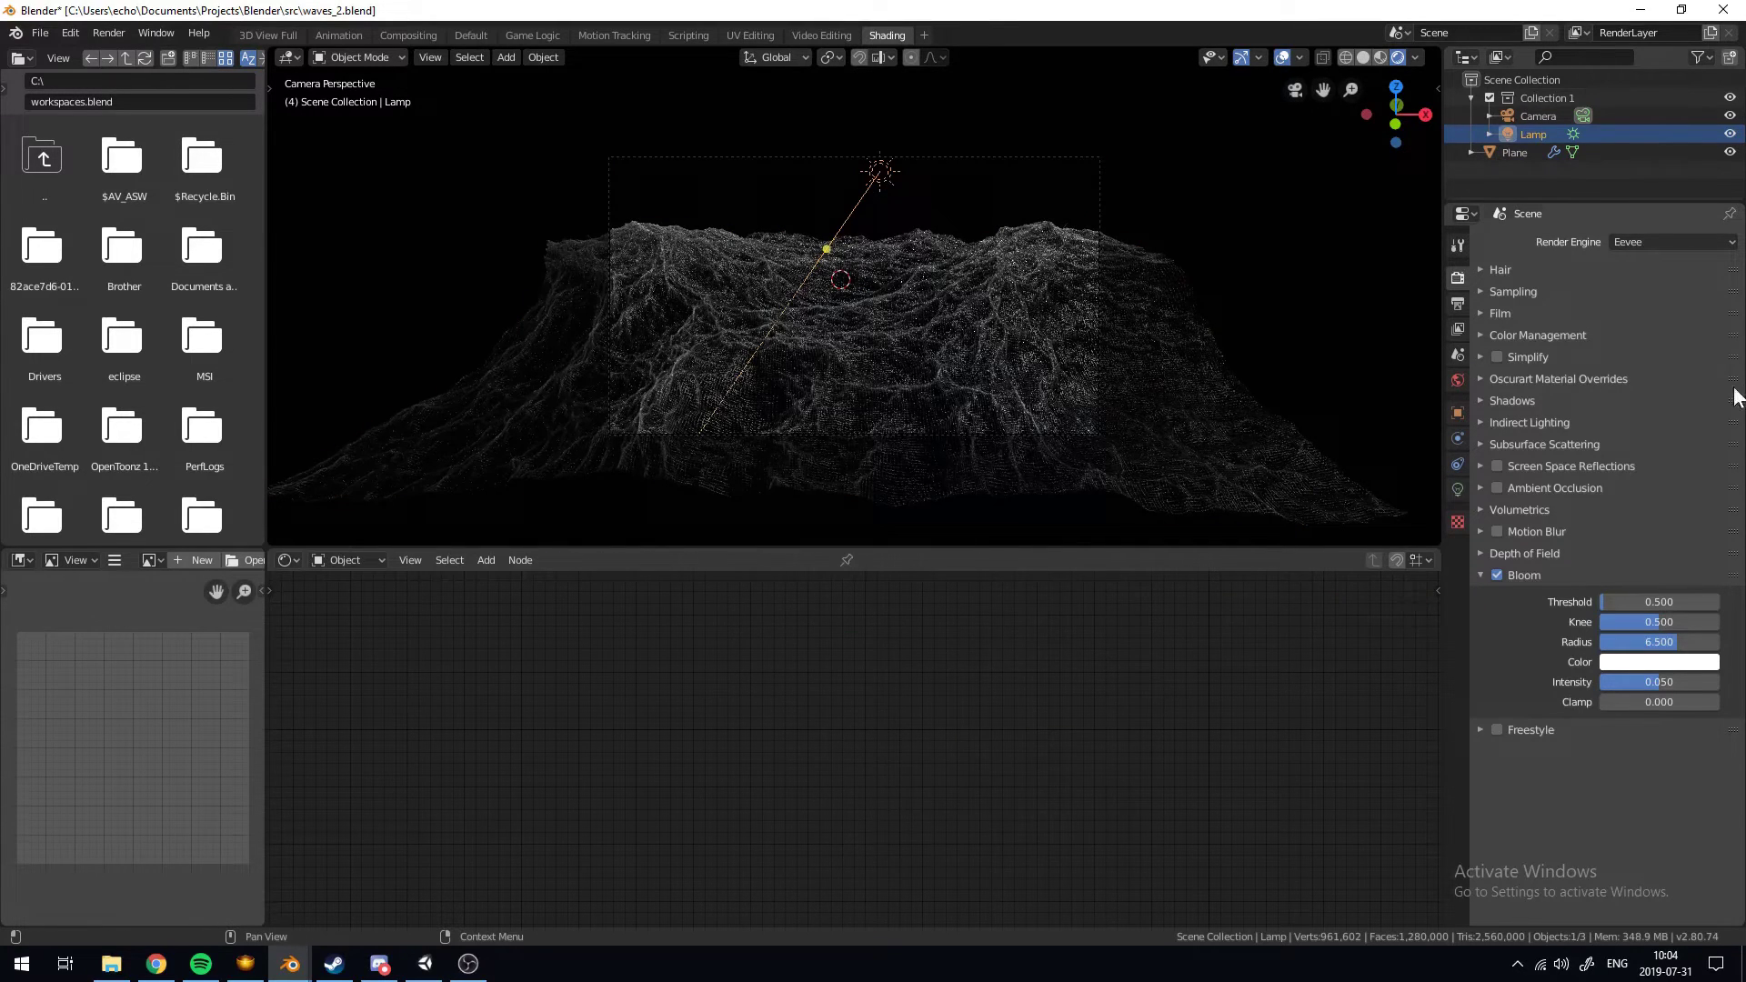
click(1457, 489)
middle_drag(746, 436, 838, 344)
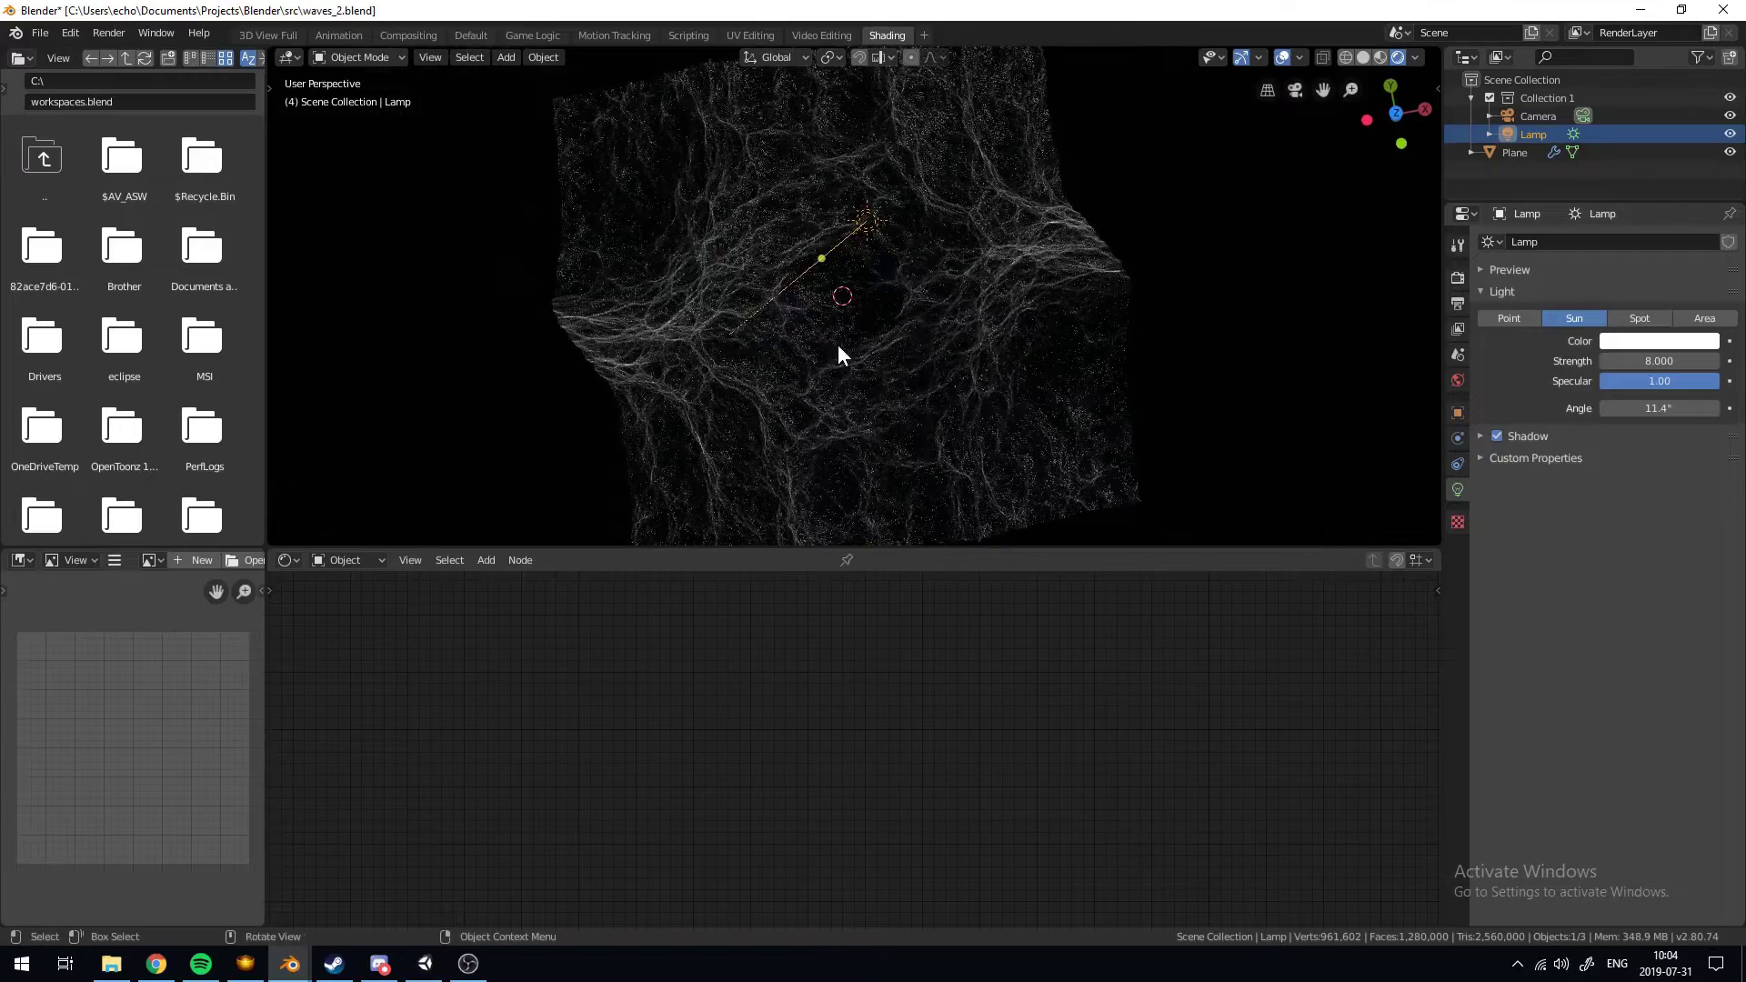
key(g)
click(913, 337)
Try a sun Strength of 15, settle on 20, and return to the camera view
drag(1626, 361, 1717, 361)
click(1631, 361)
text(15)
key(Return)
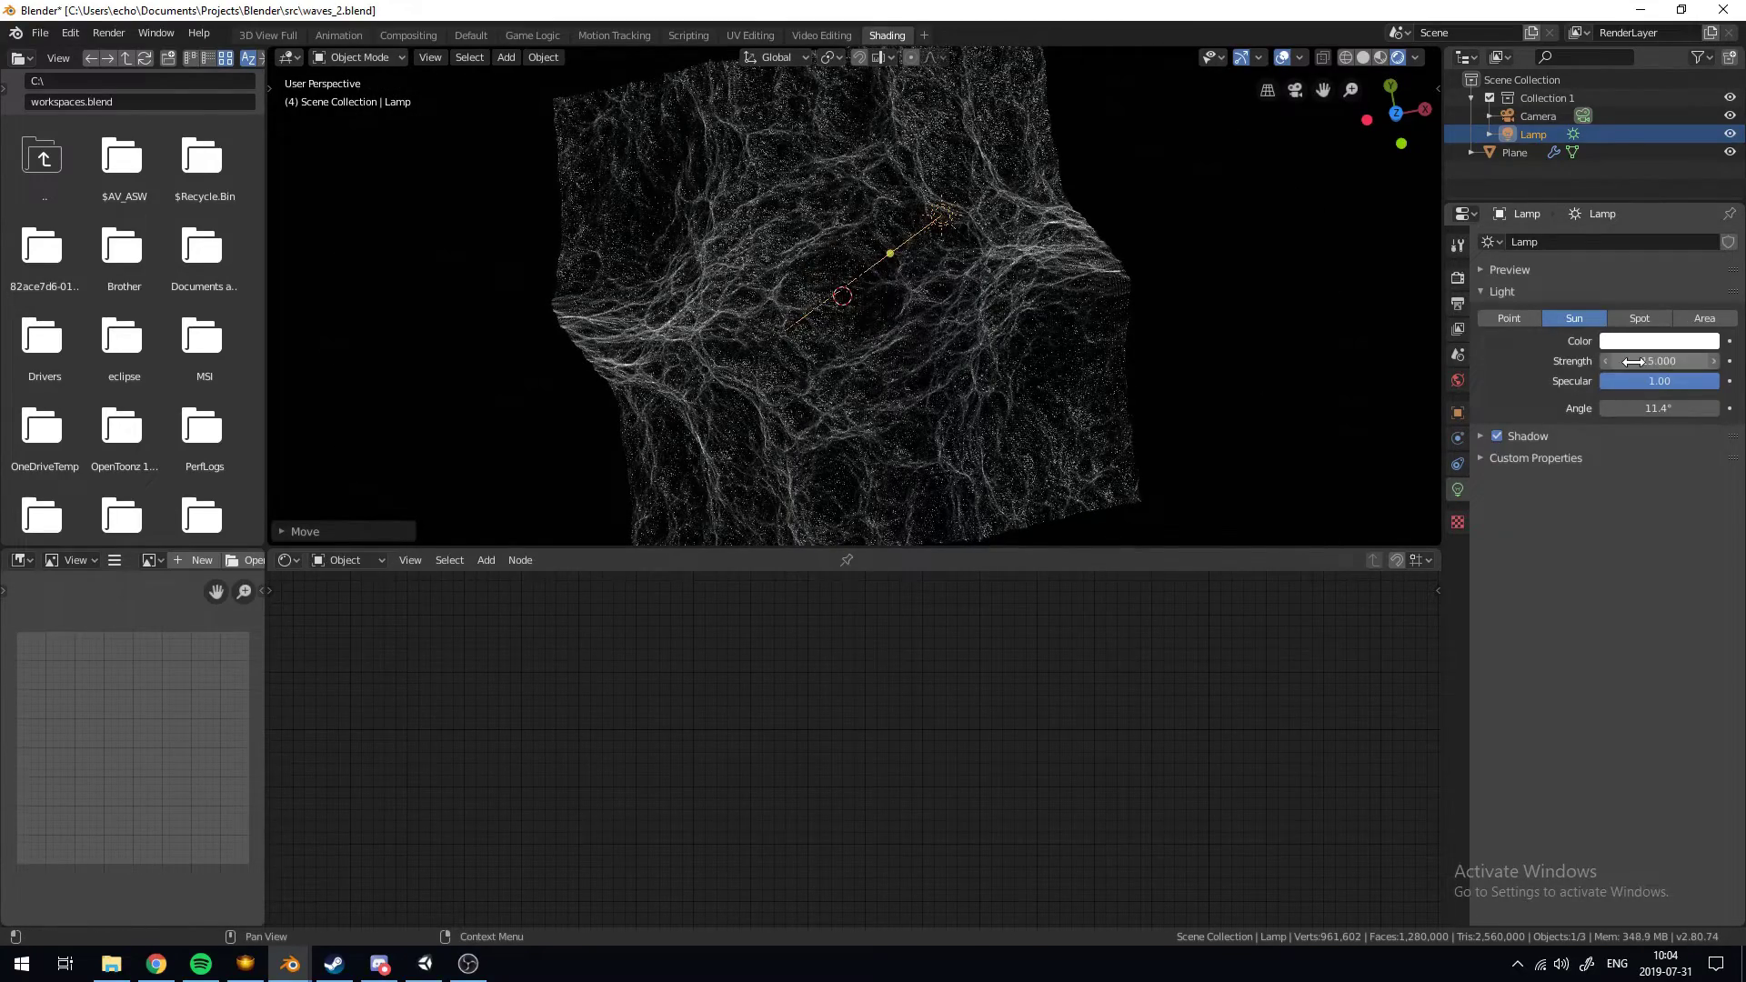
click(1632, 362)
text(20)
key(Return)
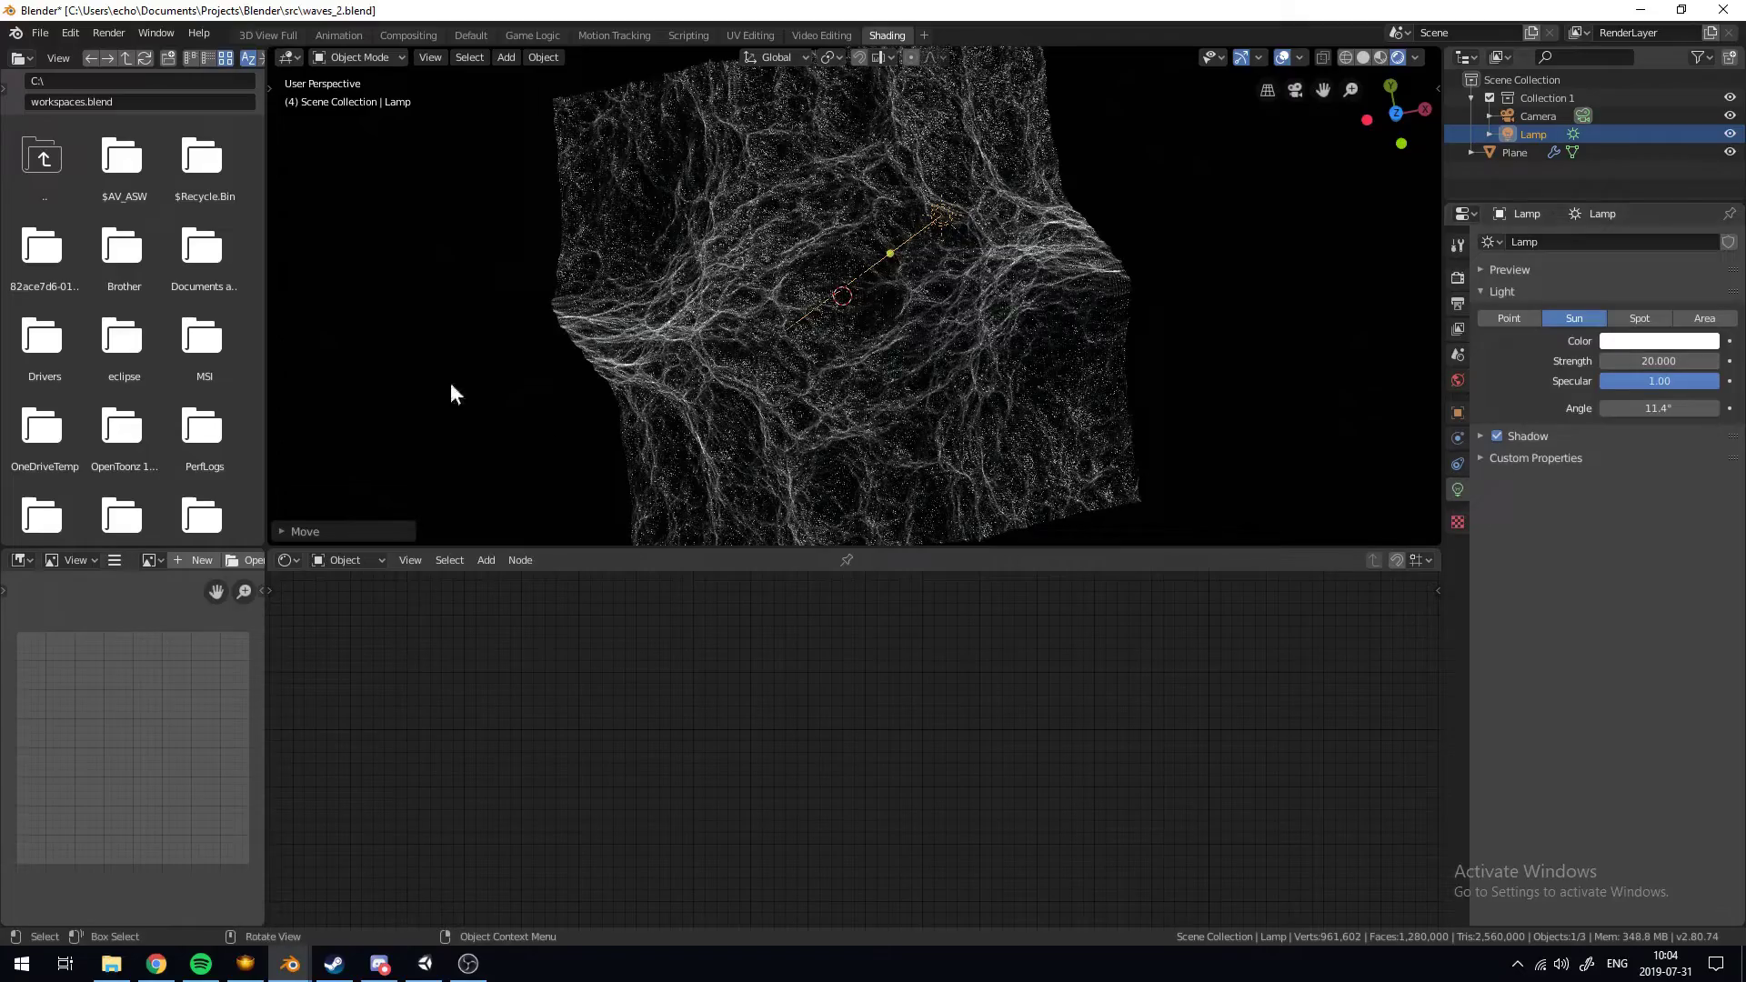
middle_drag(451, 382, 600, 296)
key(KP_0)
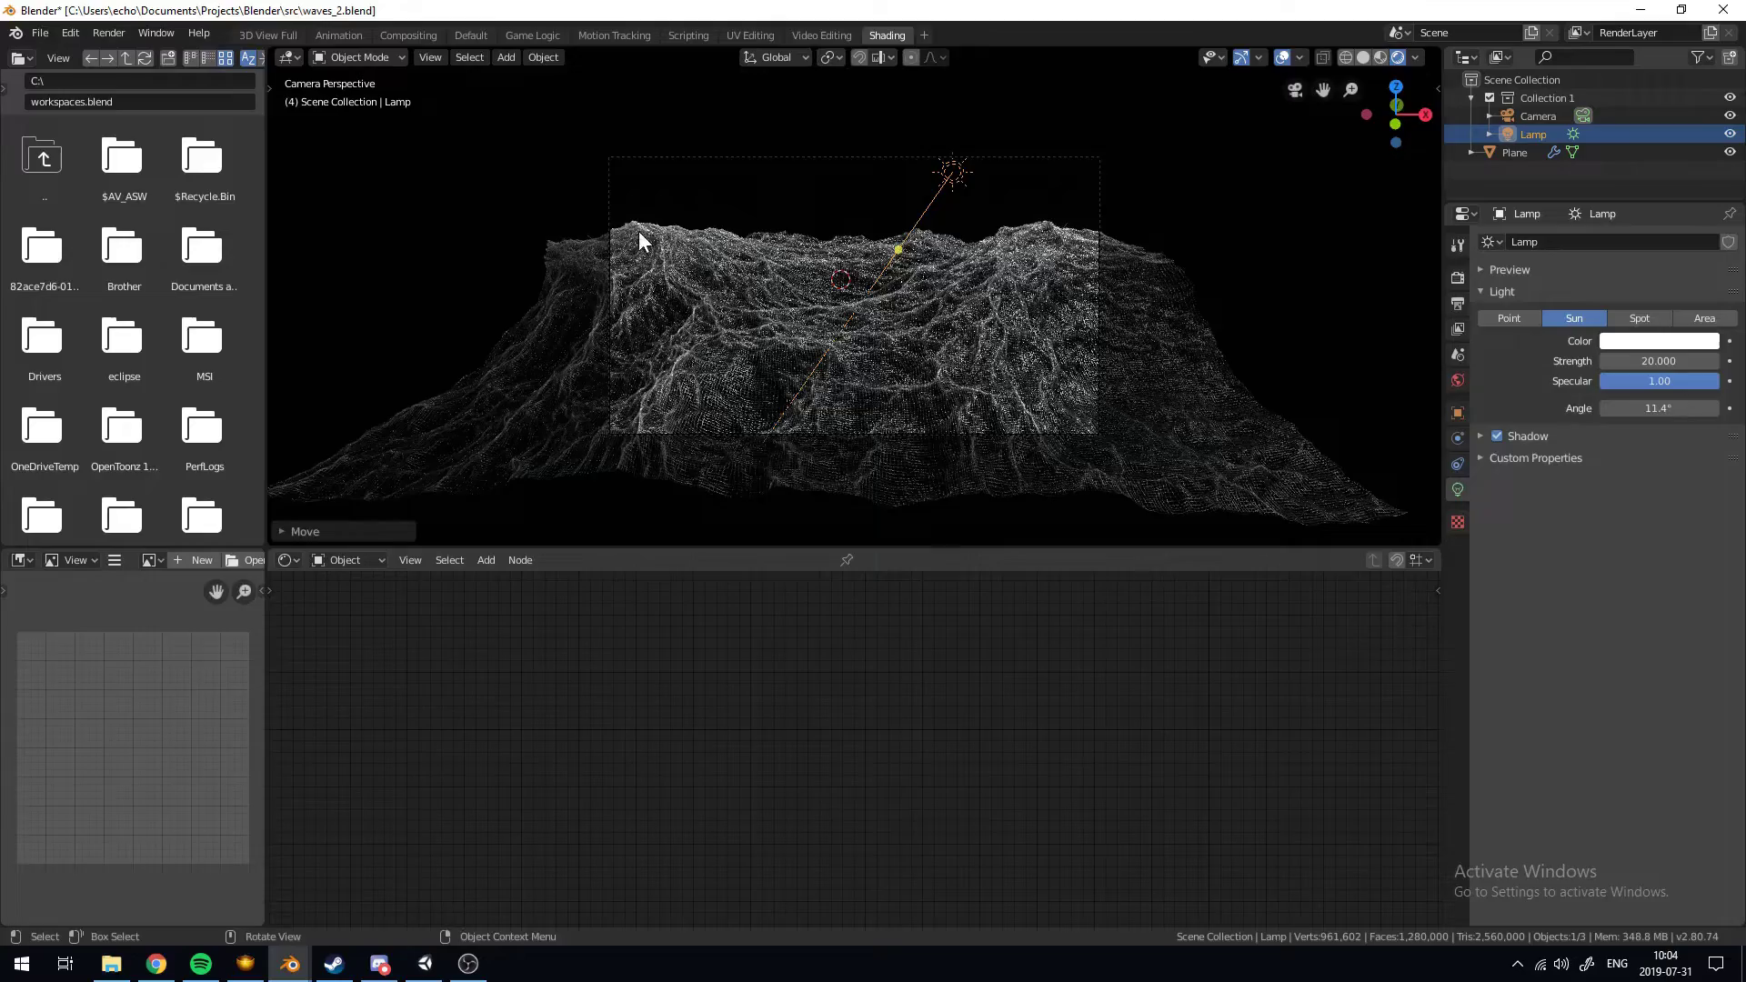
Switch to the Default workspace and examine the lit wireframe waves up close and within the camera frame
click(471, 34)
scroll(951, 382, up, 10)
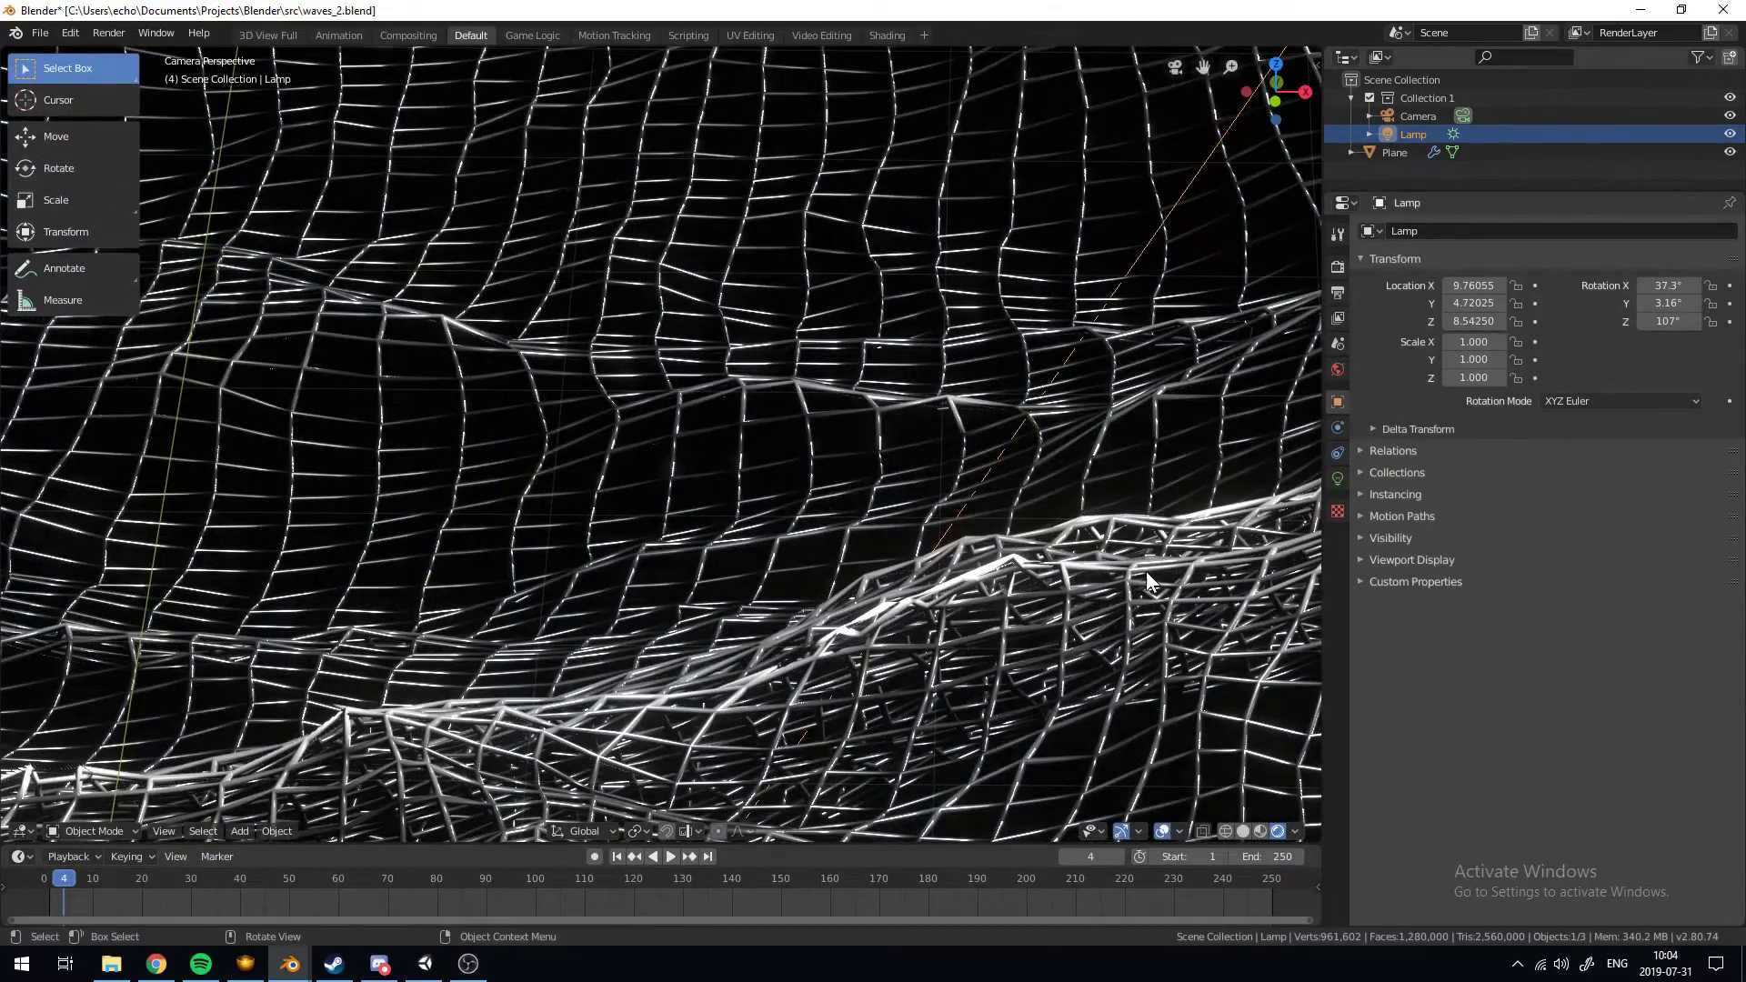
scroll(1154, 634, up, 10)
scroll(1080, 484, down, 8)
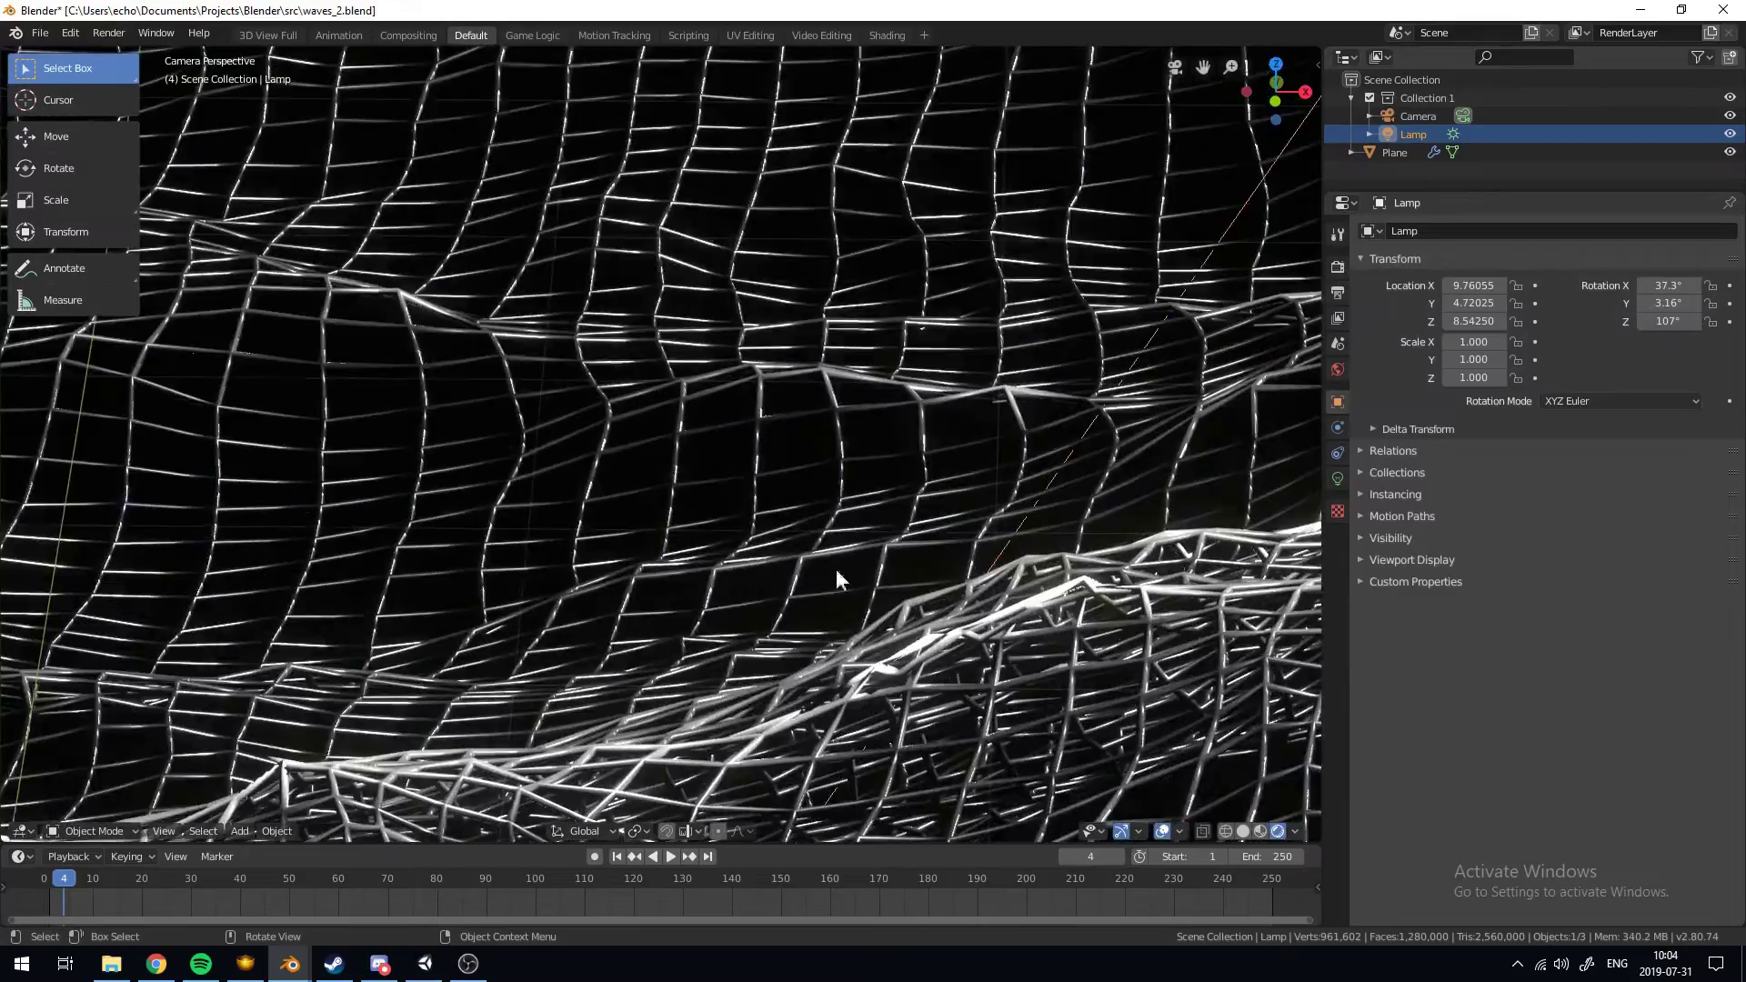
scroll(837, 569, down, 8)
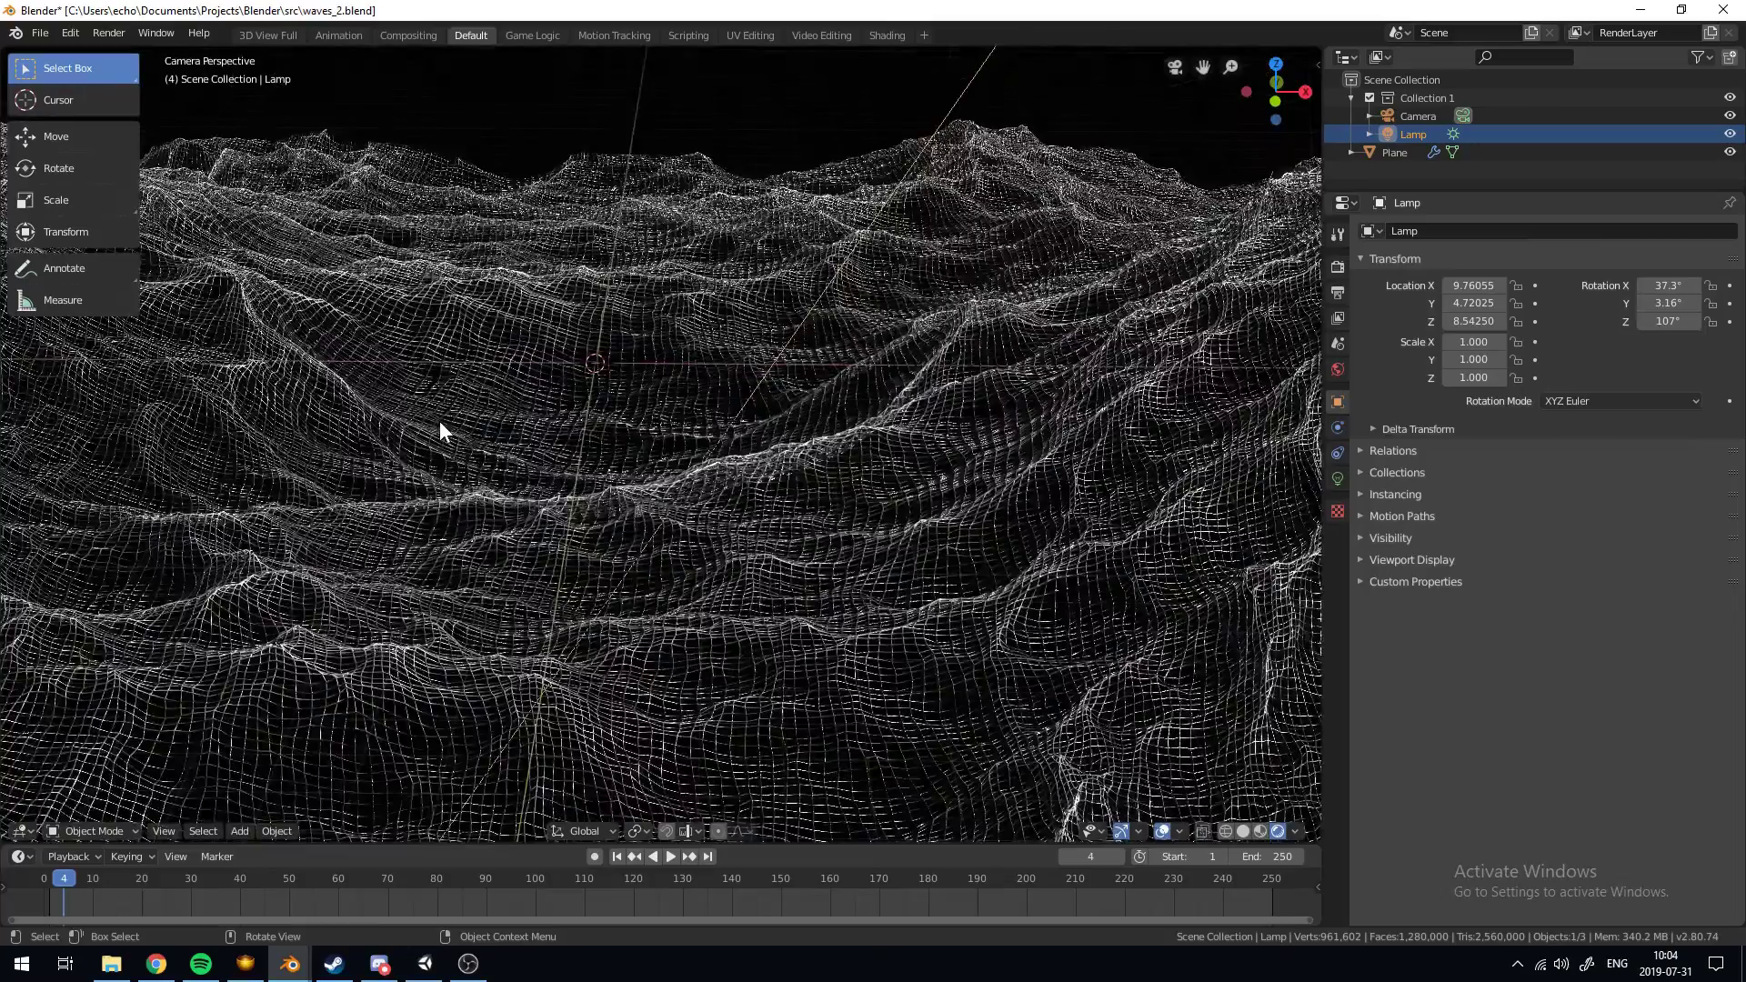
scroll(909, 585, down, 5)
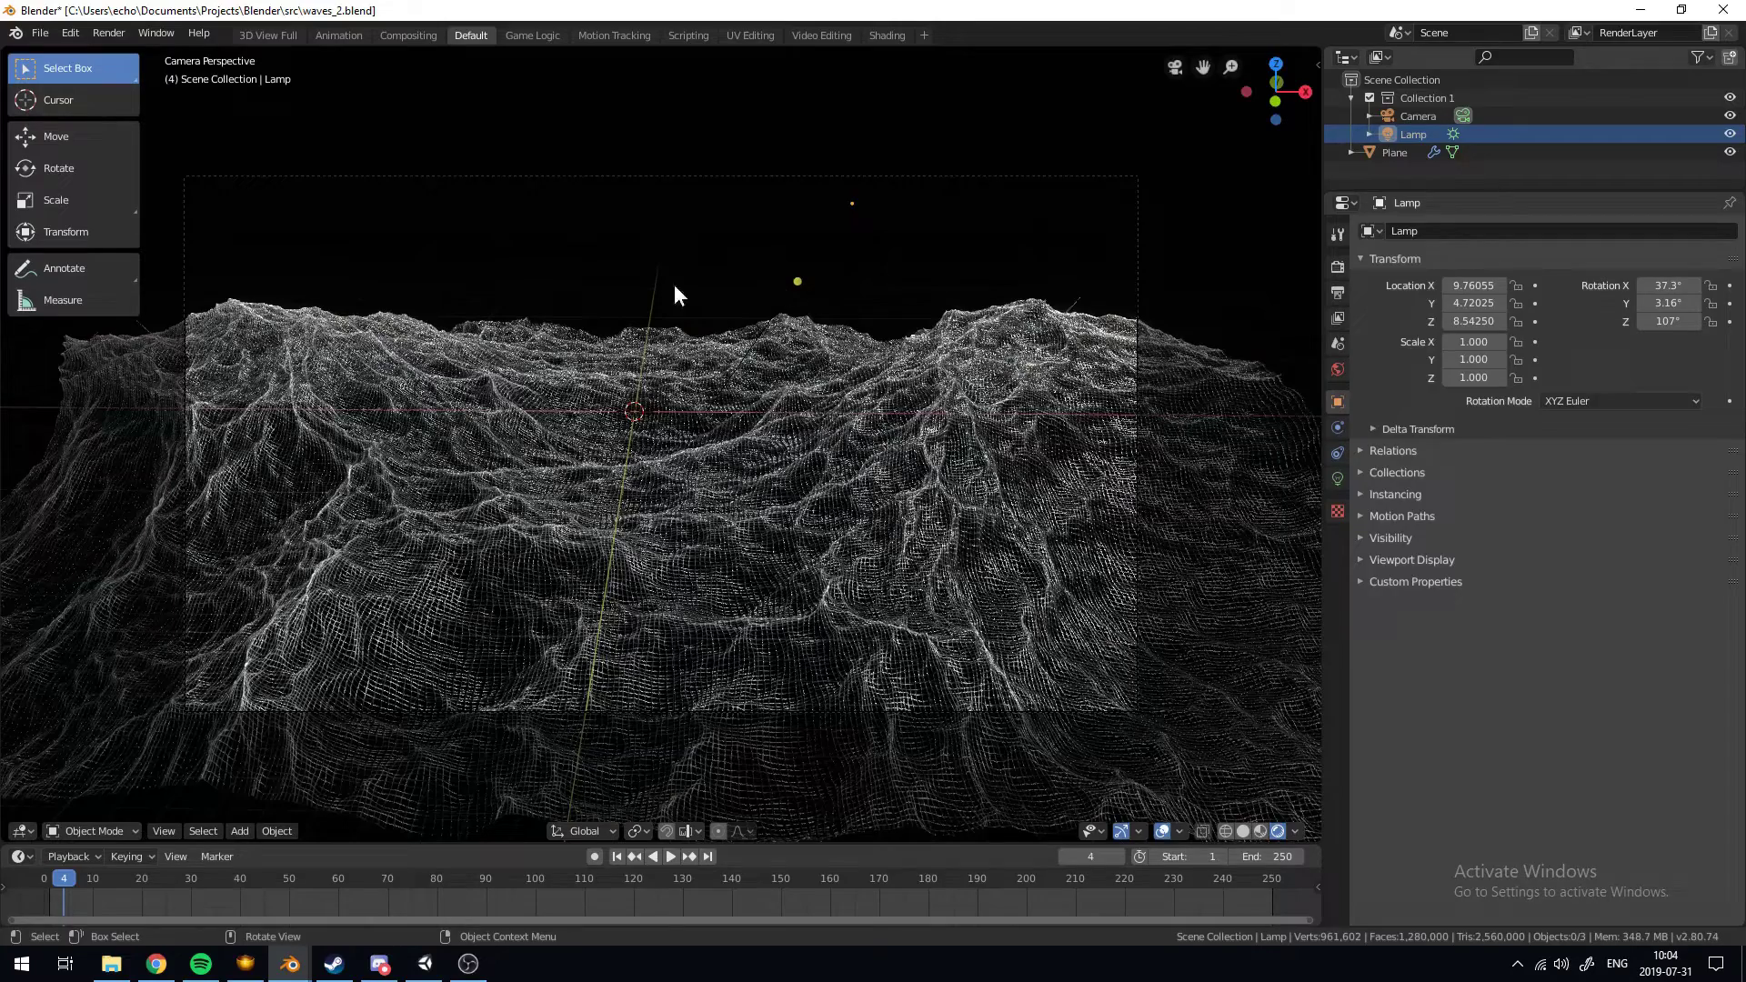
Set the Bloom Threshold to 0.4 in the scene's Eevee render settings
click(1337, 479)
click(1338, 267)
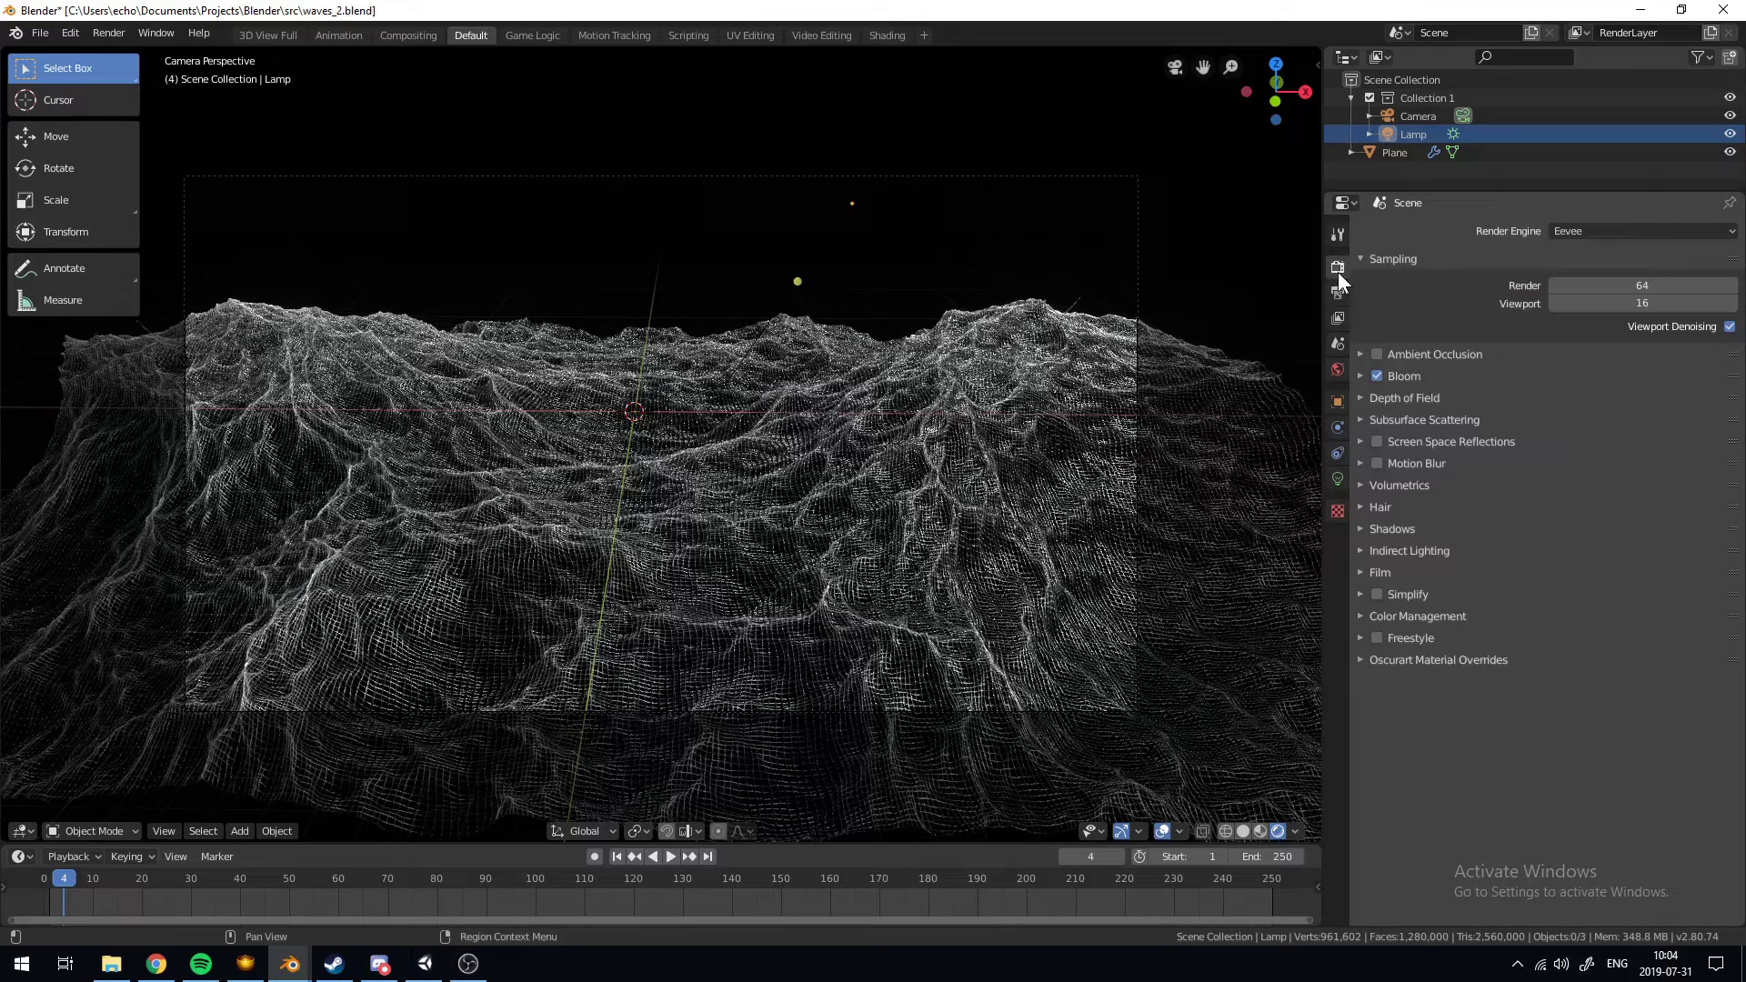
click(1361, 376)
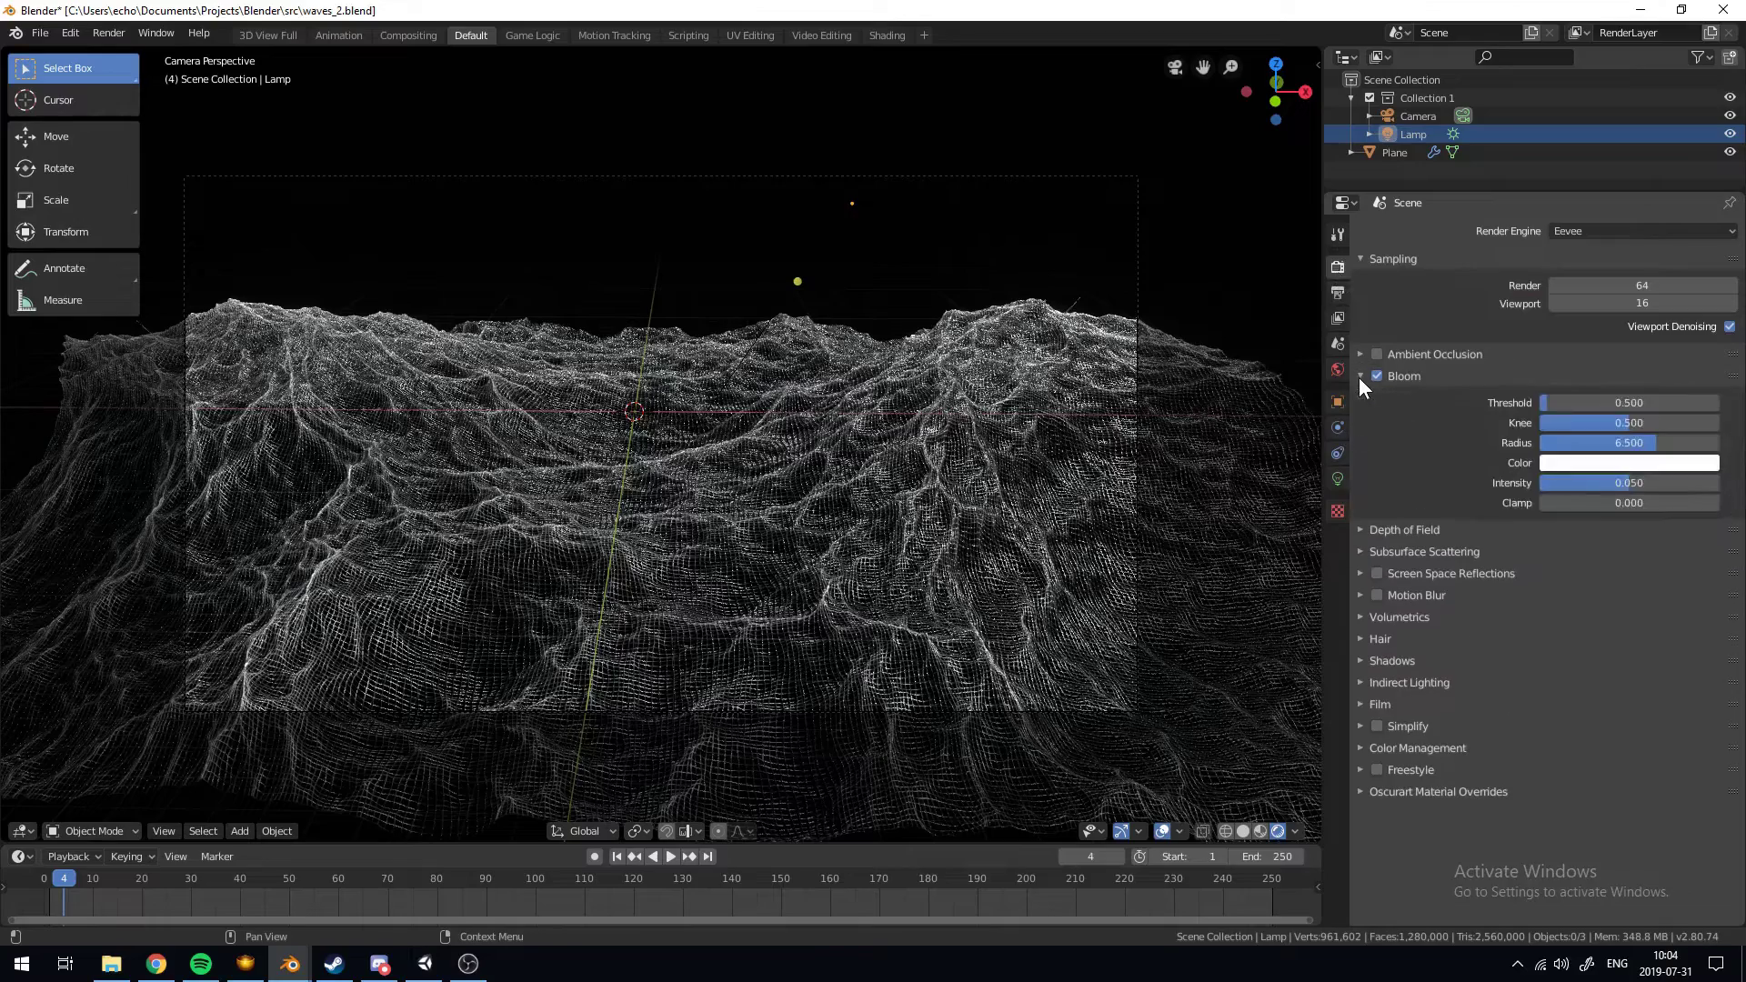
click(1551, 403)
text(0.4)
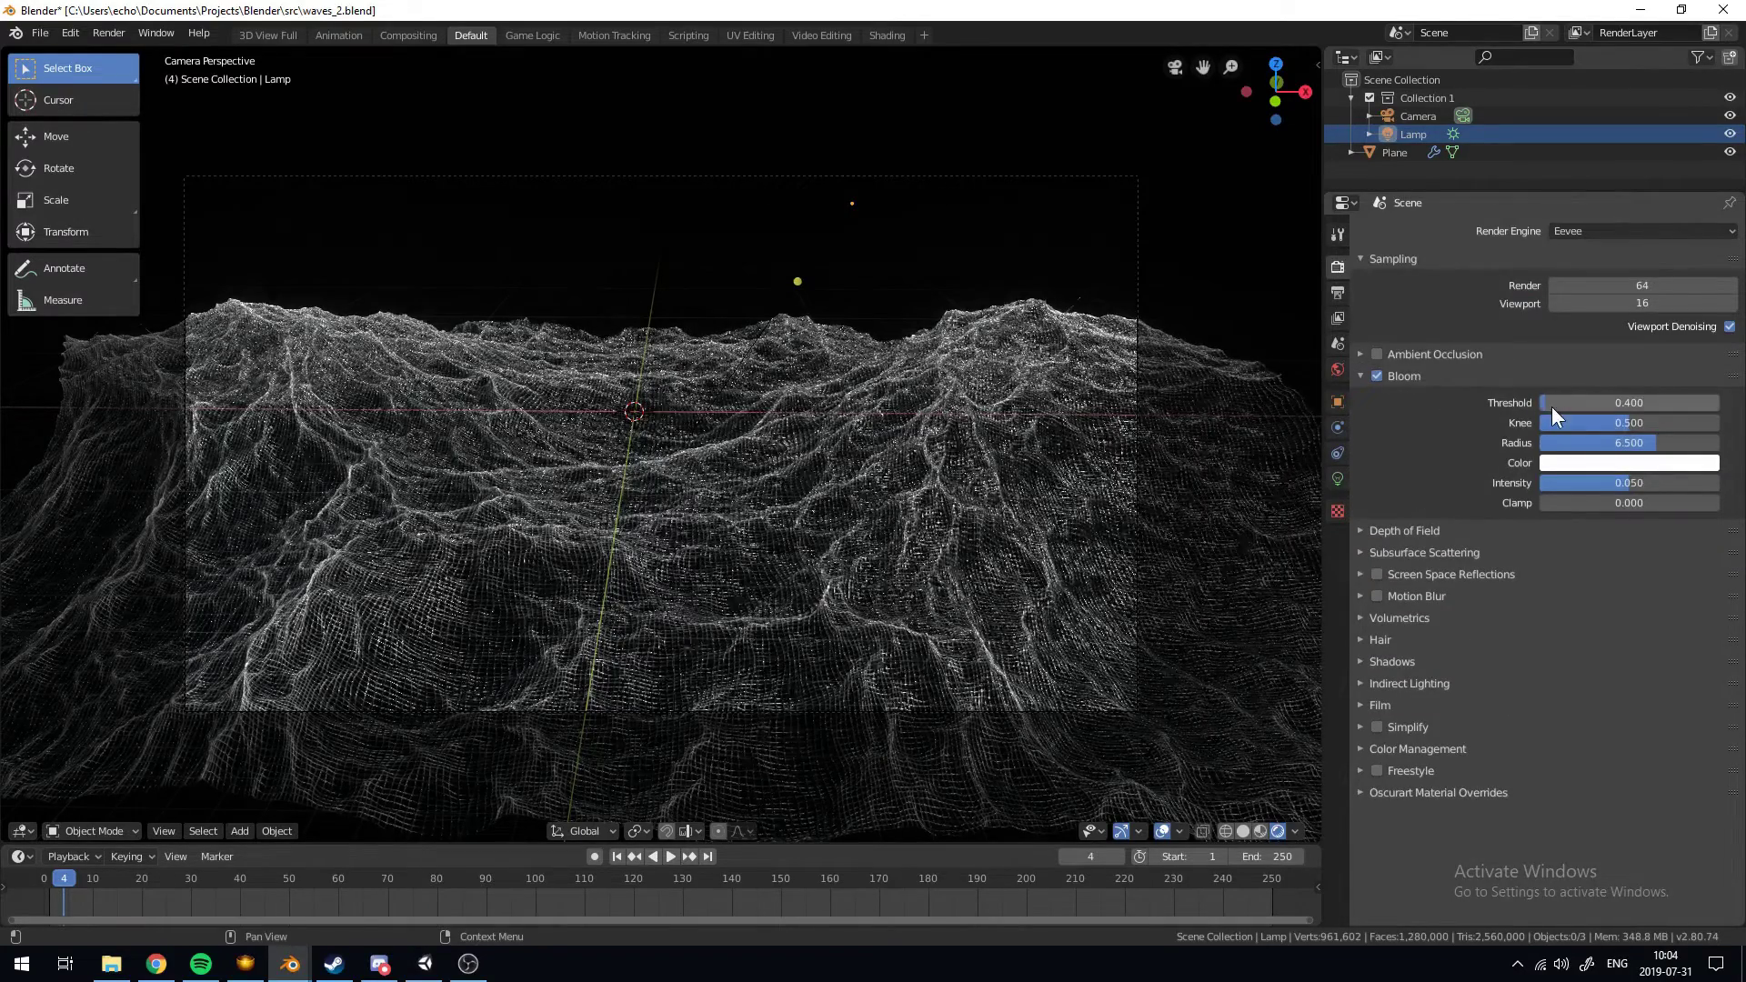
key(Return)
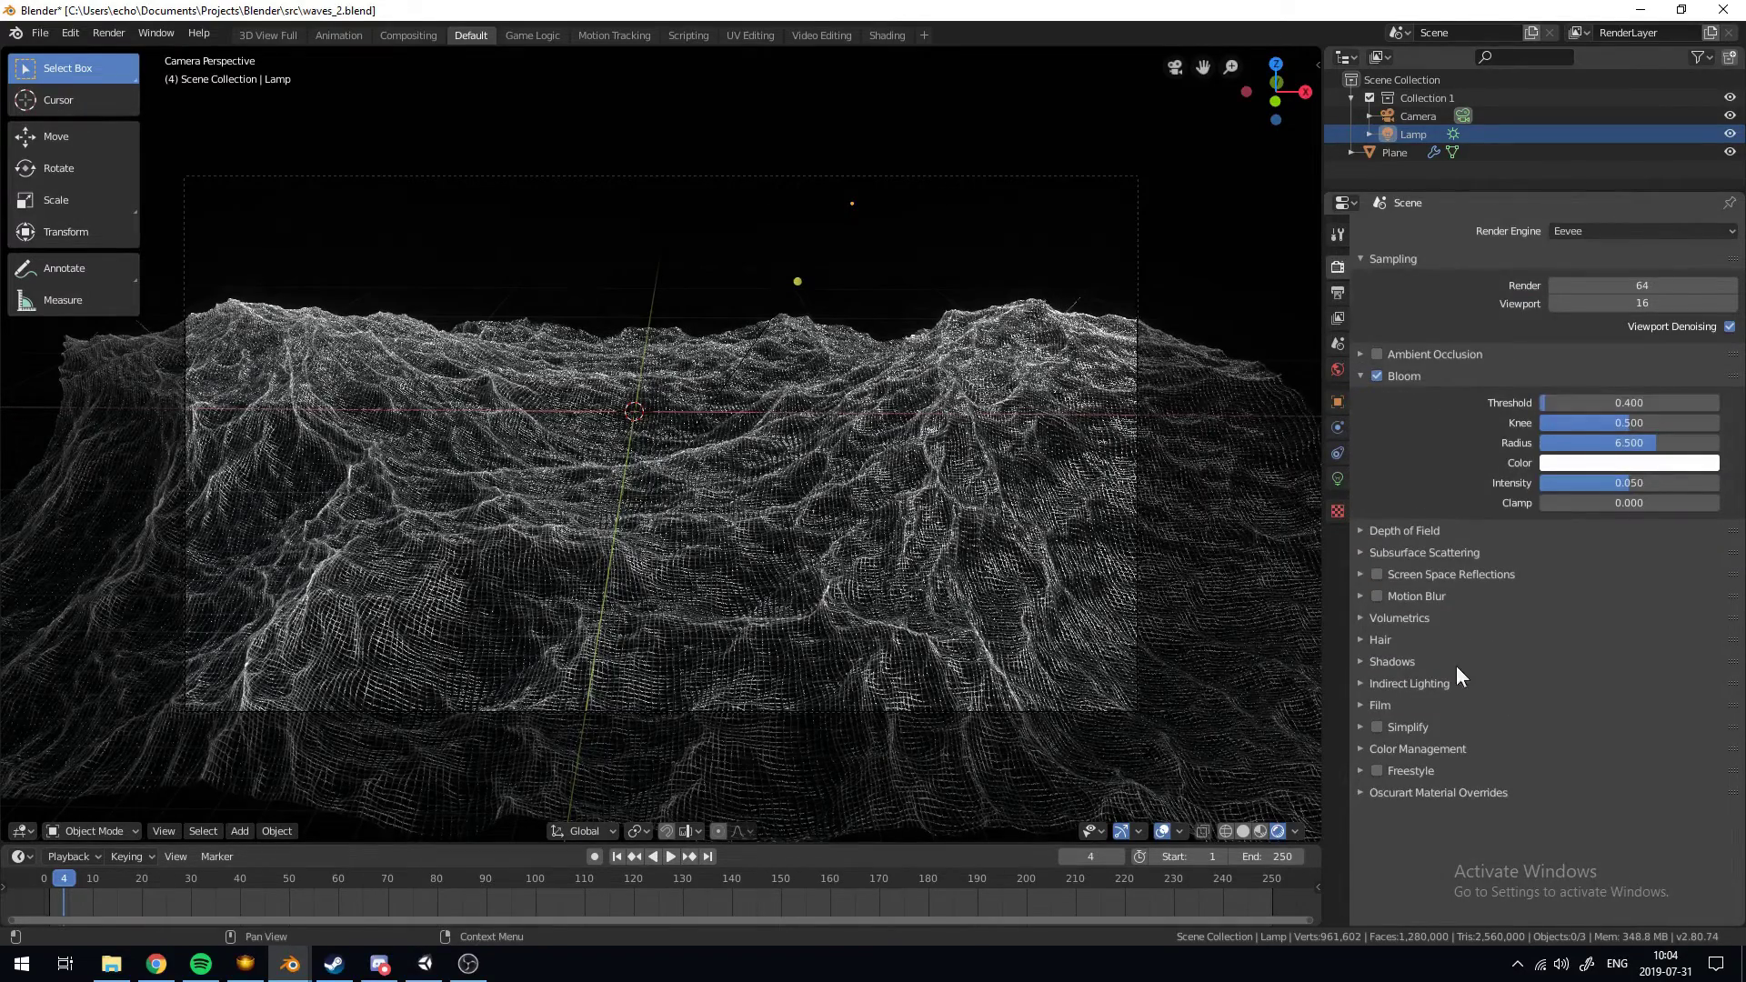
Clear the selection to inspect the glowing waves, and show the scene's render Depth of Field settings
click(996, 456)
key(a)
key(a)
click(969, 432)
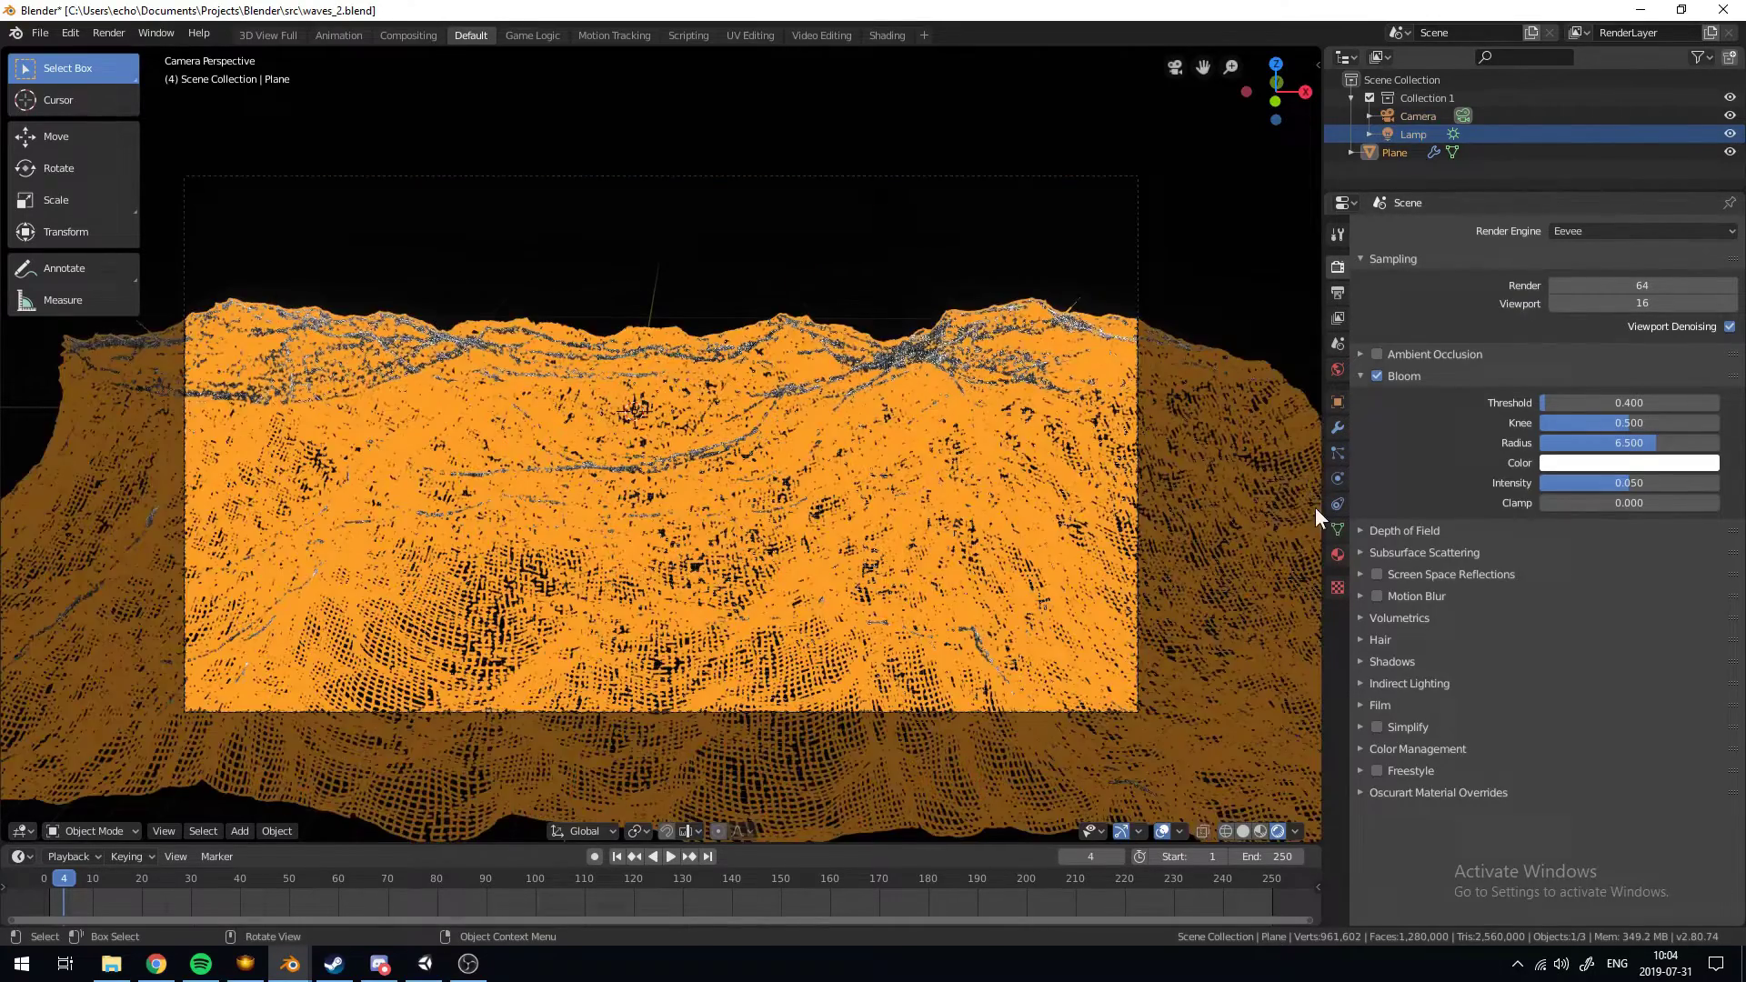
key(alt+a)
click(1377, 531)
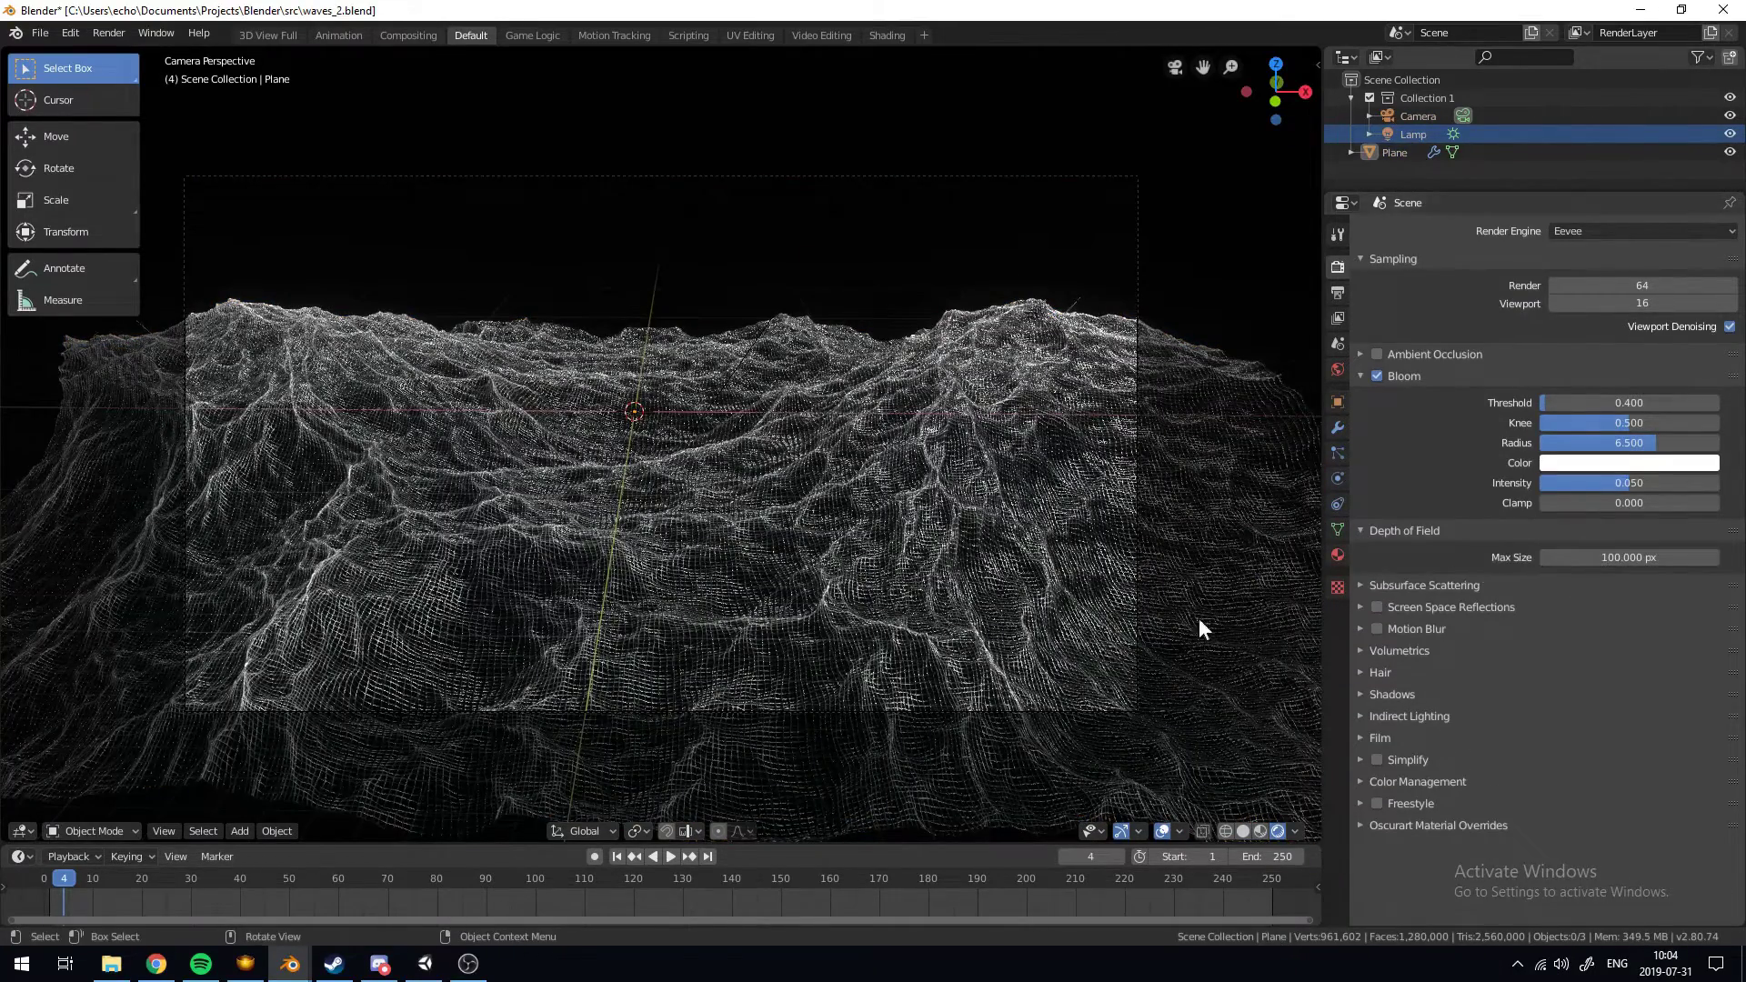
Select the camera and examine the wave surface up close around the 3D cursor, outside the camera view
scroll(1046, 455, down, 3)
click(939, 324)
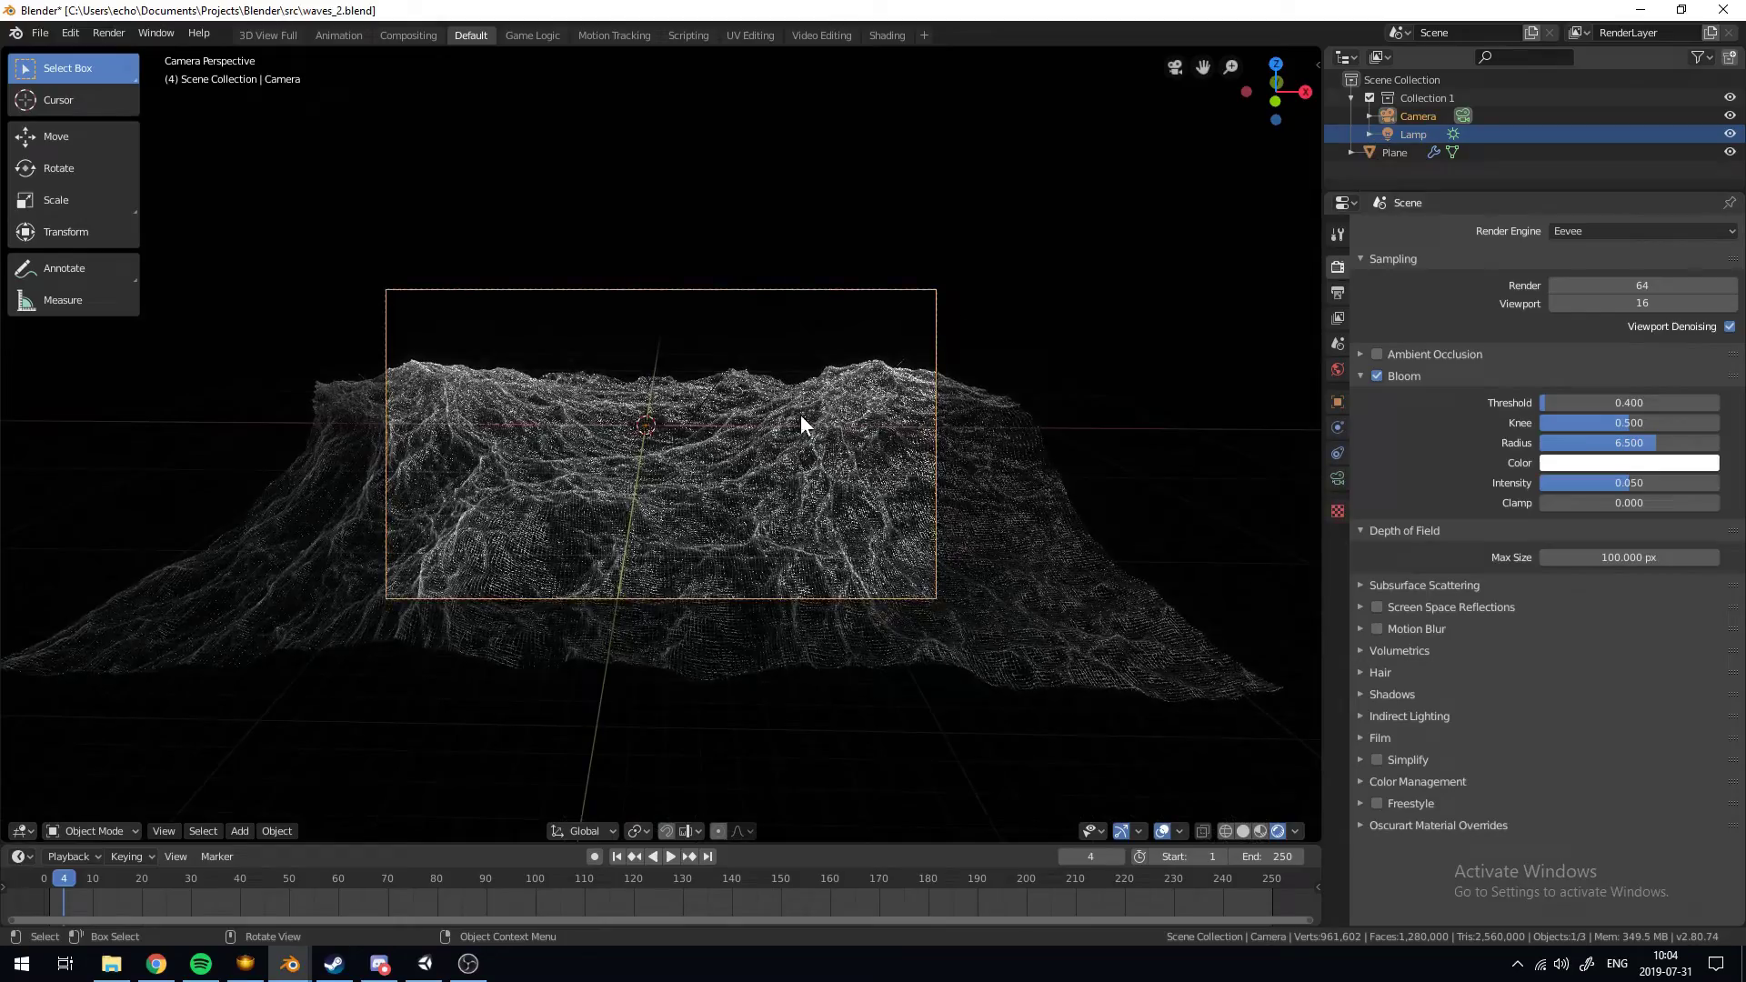
middle_drag(617, 421, 891, 390)
scroll(701, 466, up, 6)
key(shift+a)
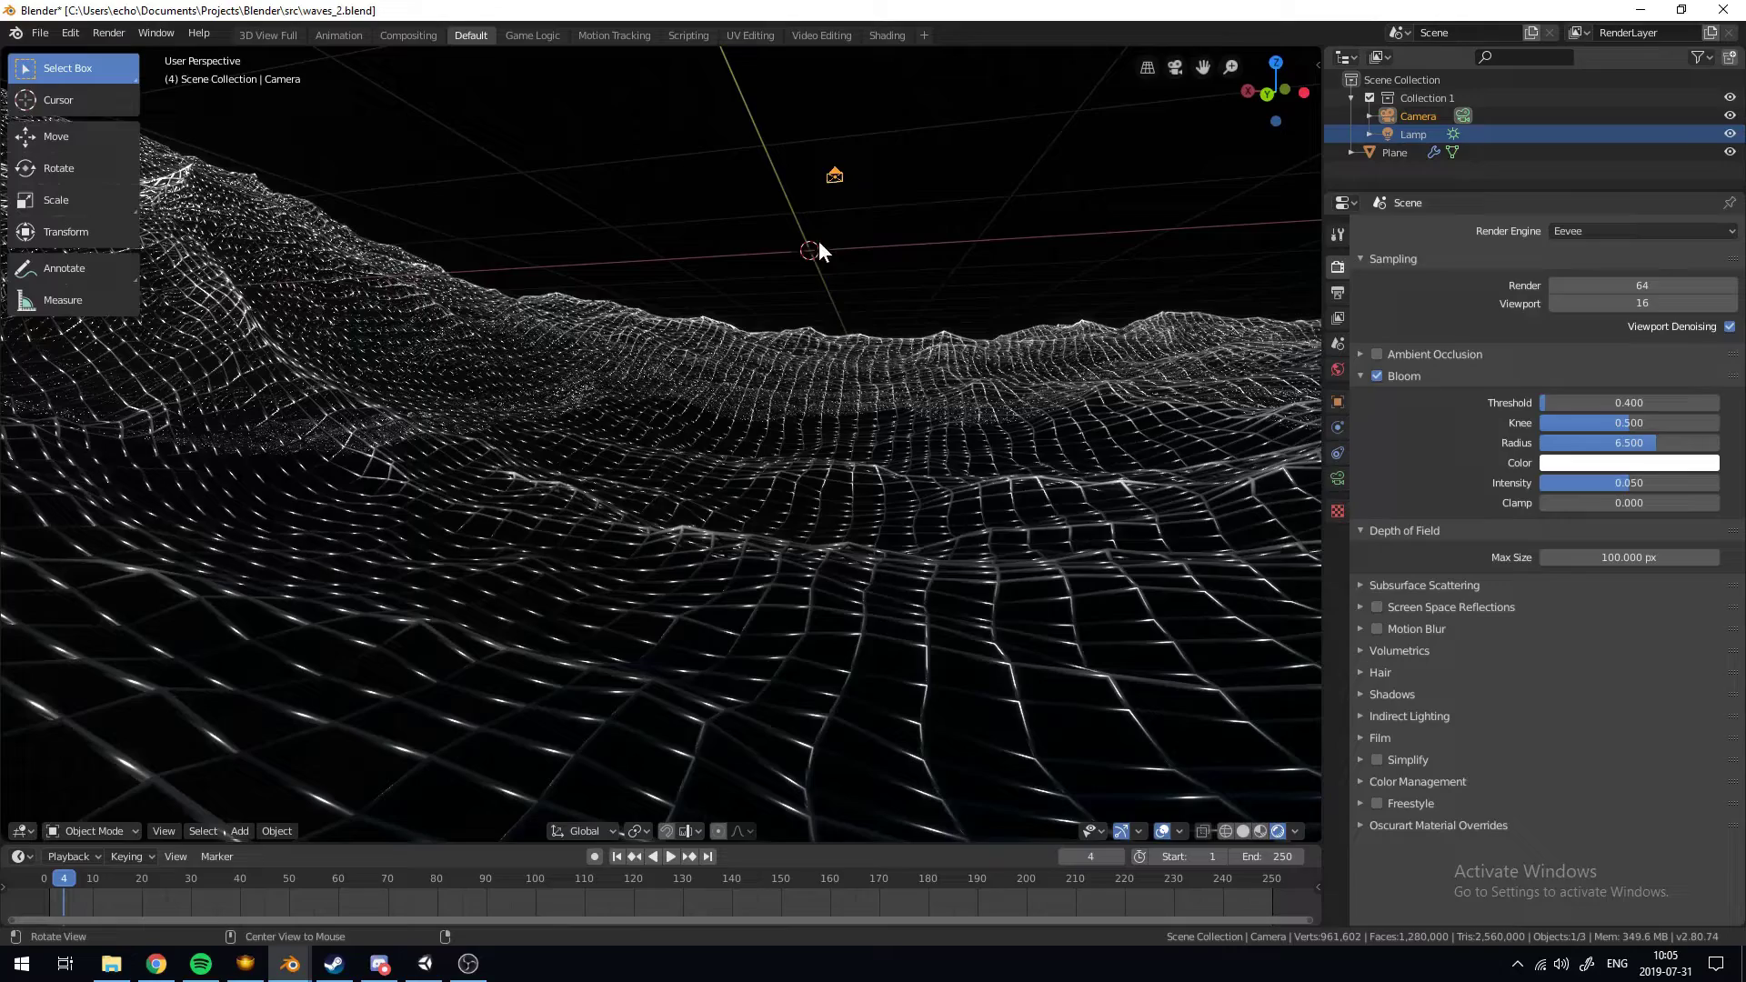
key(shift+a)
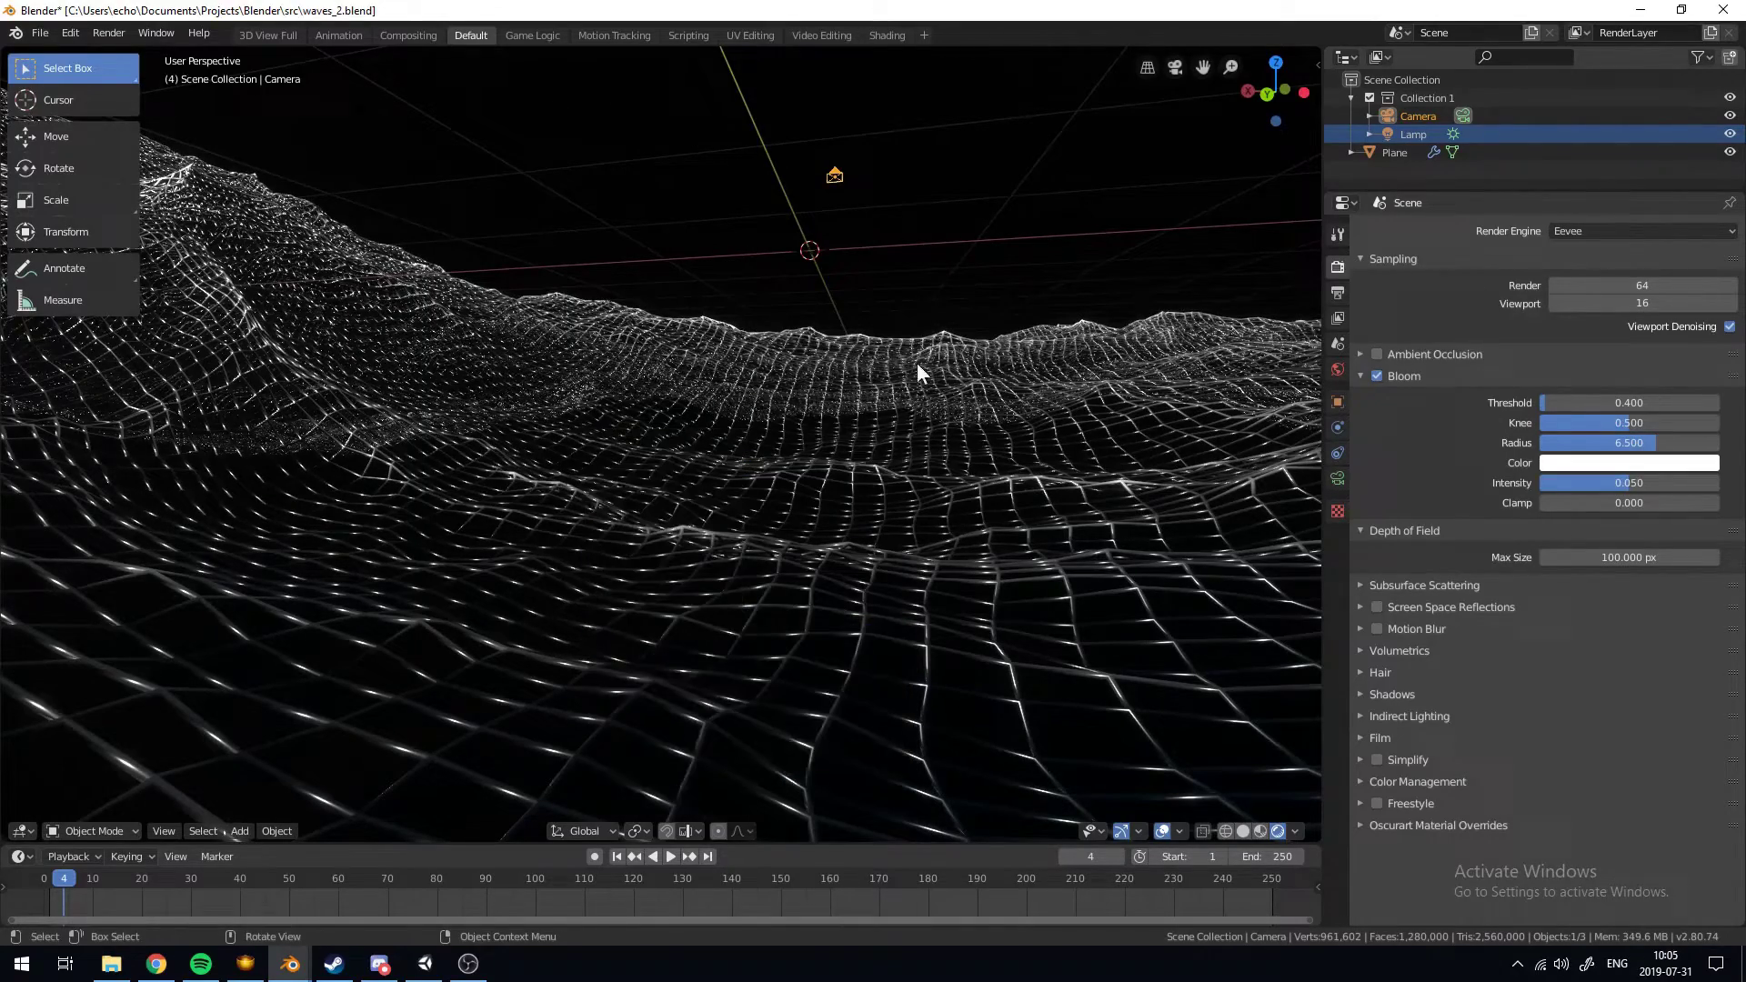
mouse_move(916, 368)
middle_down()
mouse_move(848, 380)
mouse_move(805, 339)
mouse_move(952, 326)
middle_up()
Switch the viewport to solid shading, clear the selection and add a Plain Axes empty at the 3D cursor
key(a)
key(a)
key(z)
click(937, 327)
click(832, 260)
key(shift+a)
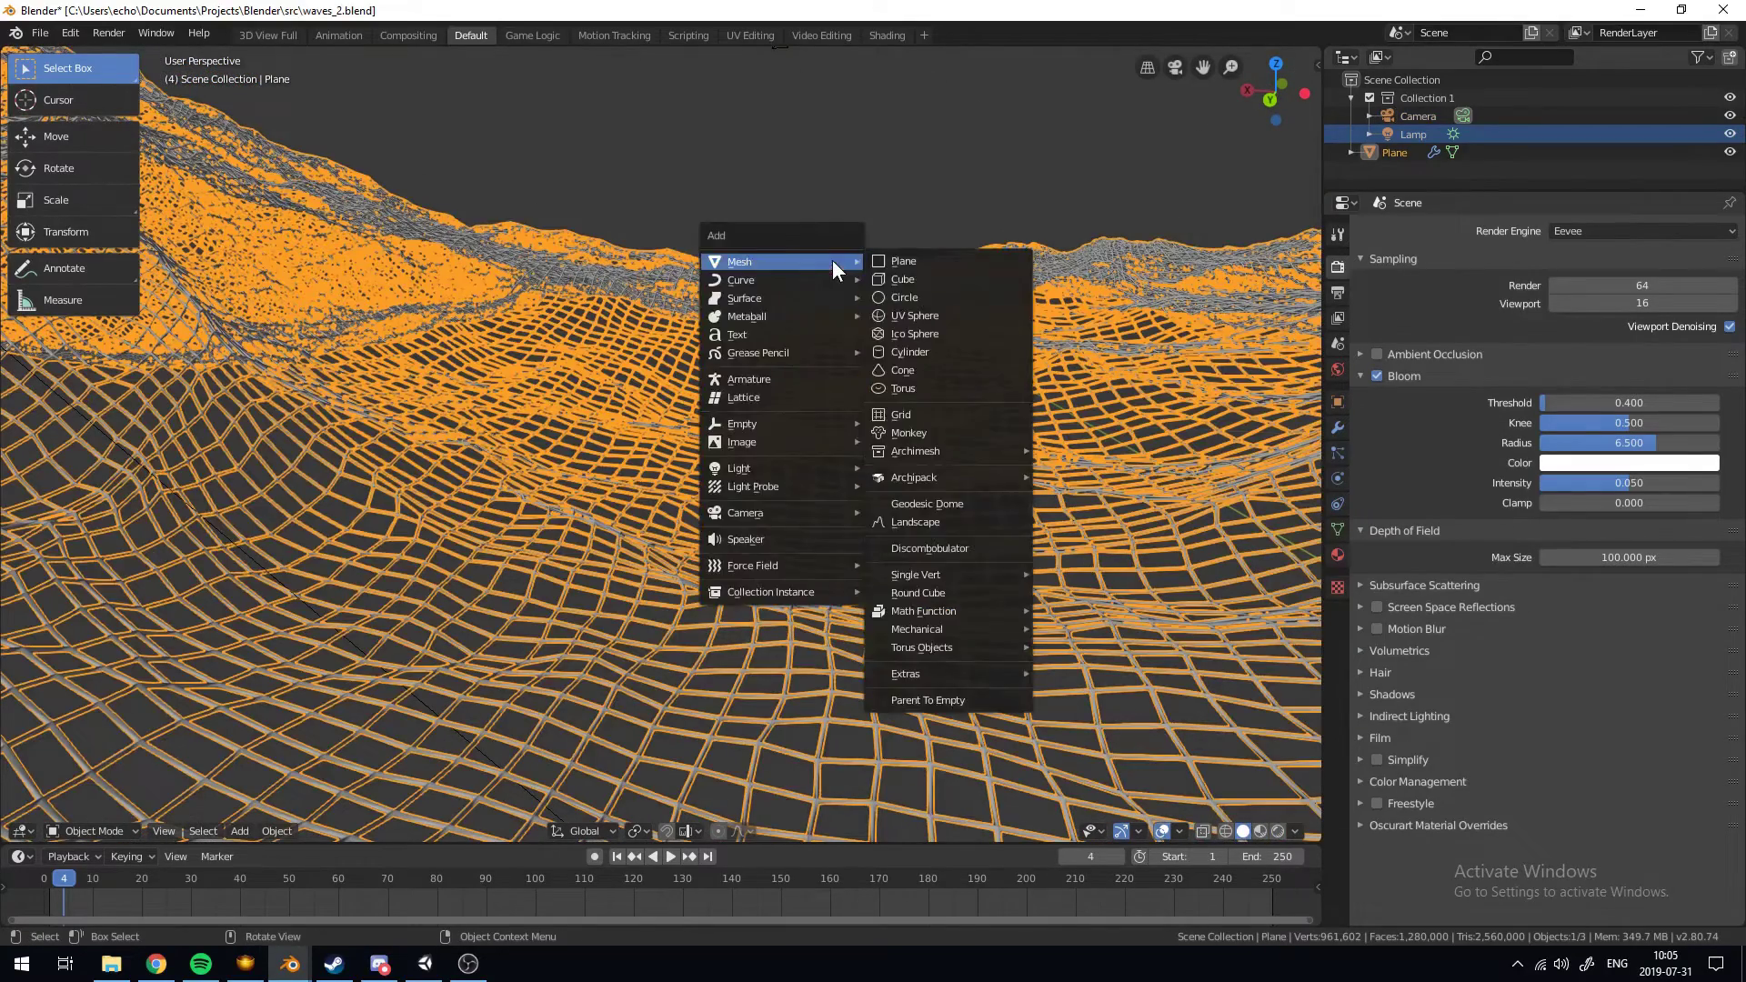
click(837, 222)
key(shift+a)
mouse_move(813, 314)
mouse_move(787, 477)
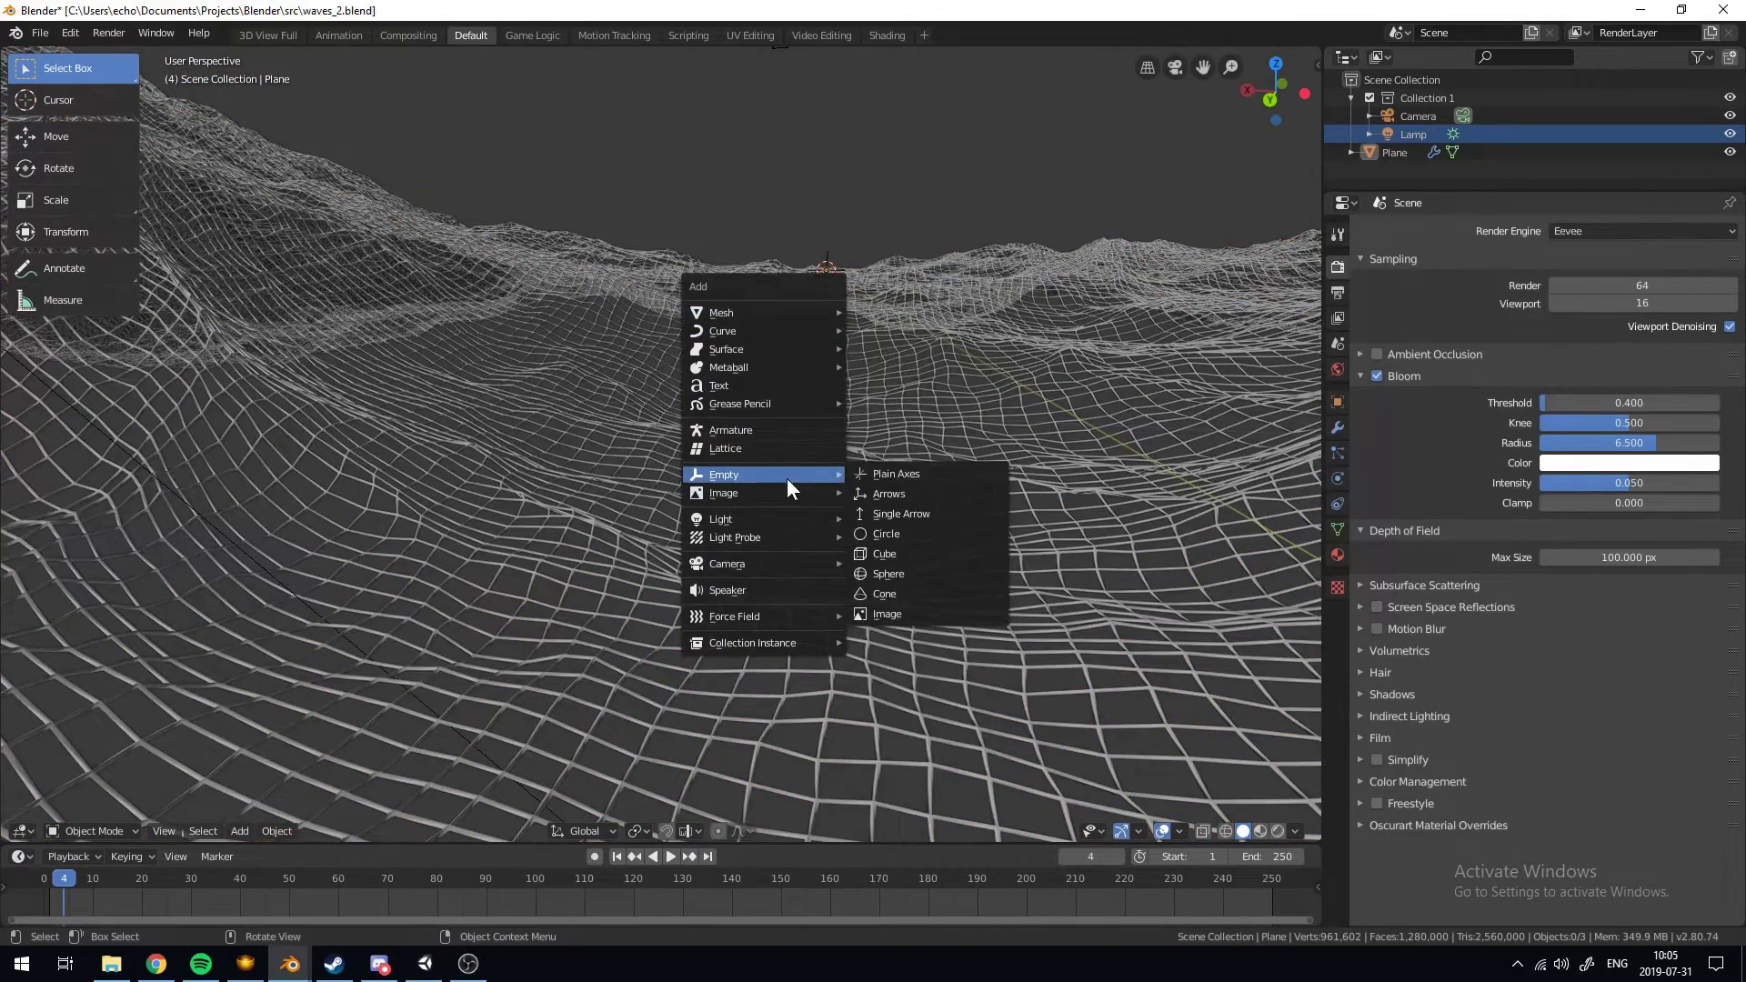
click(986, 480)
Rename the new empty as Focus
middle_drag(921, 412, 709, 459)
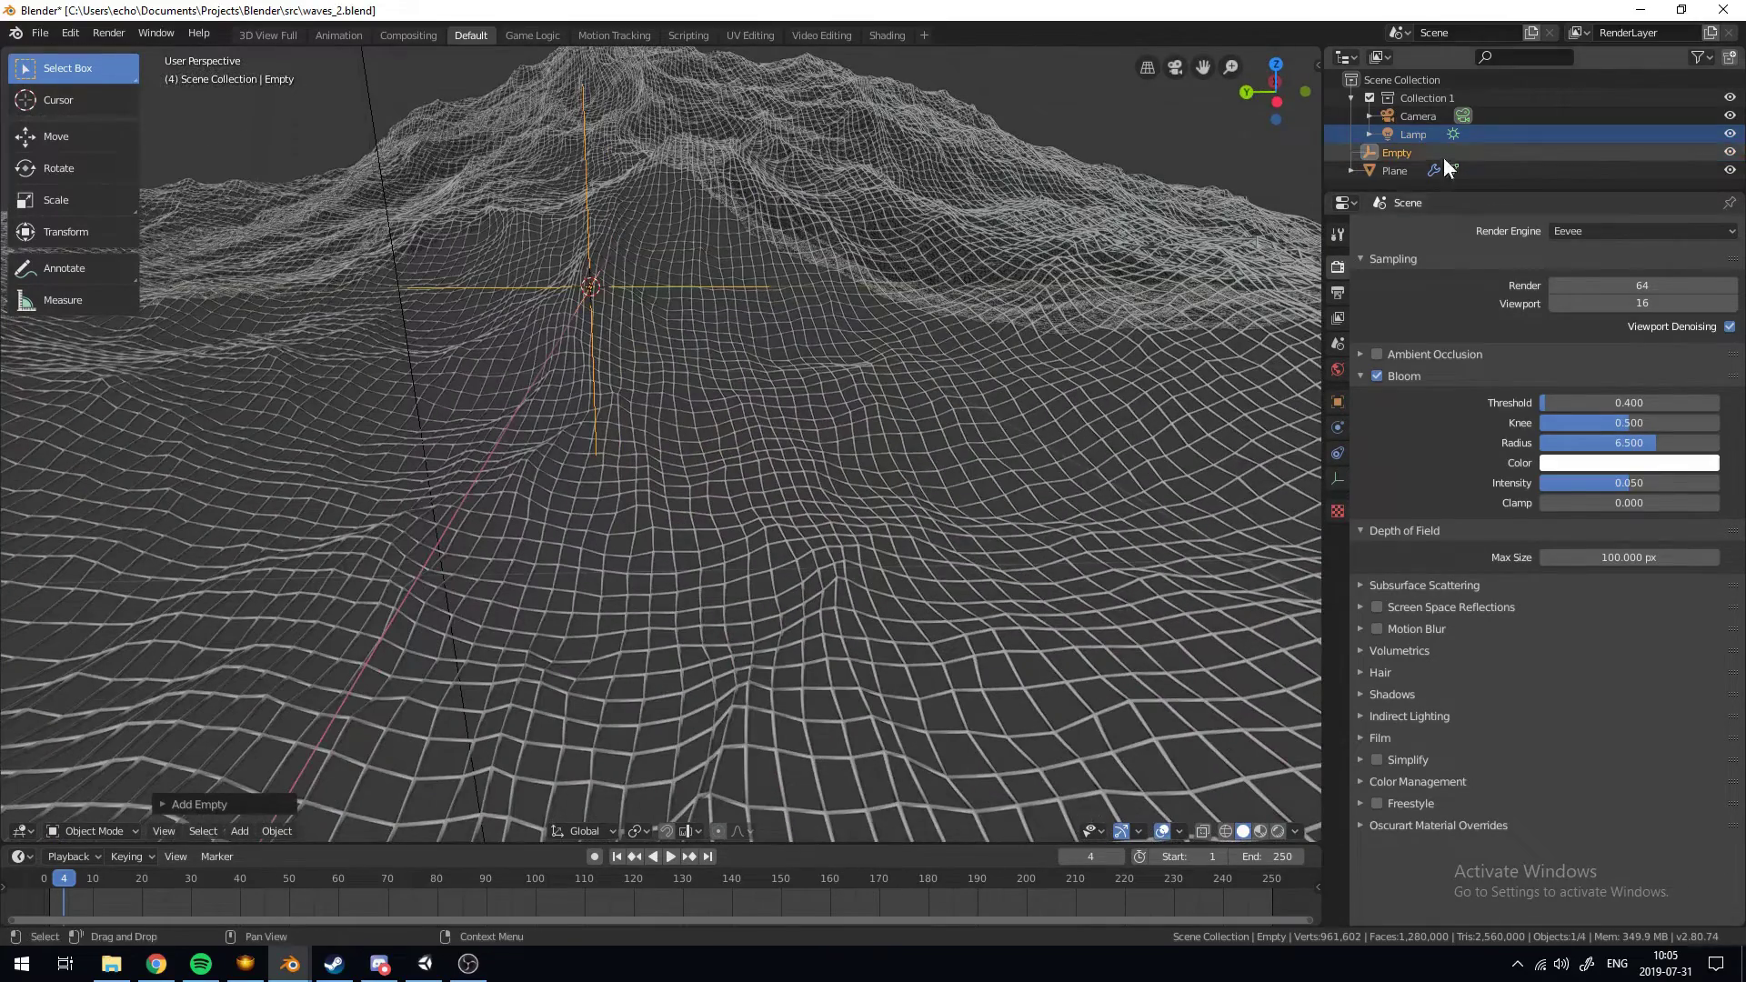
double_click(1413, 152)
text(Fa)
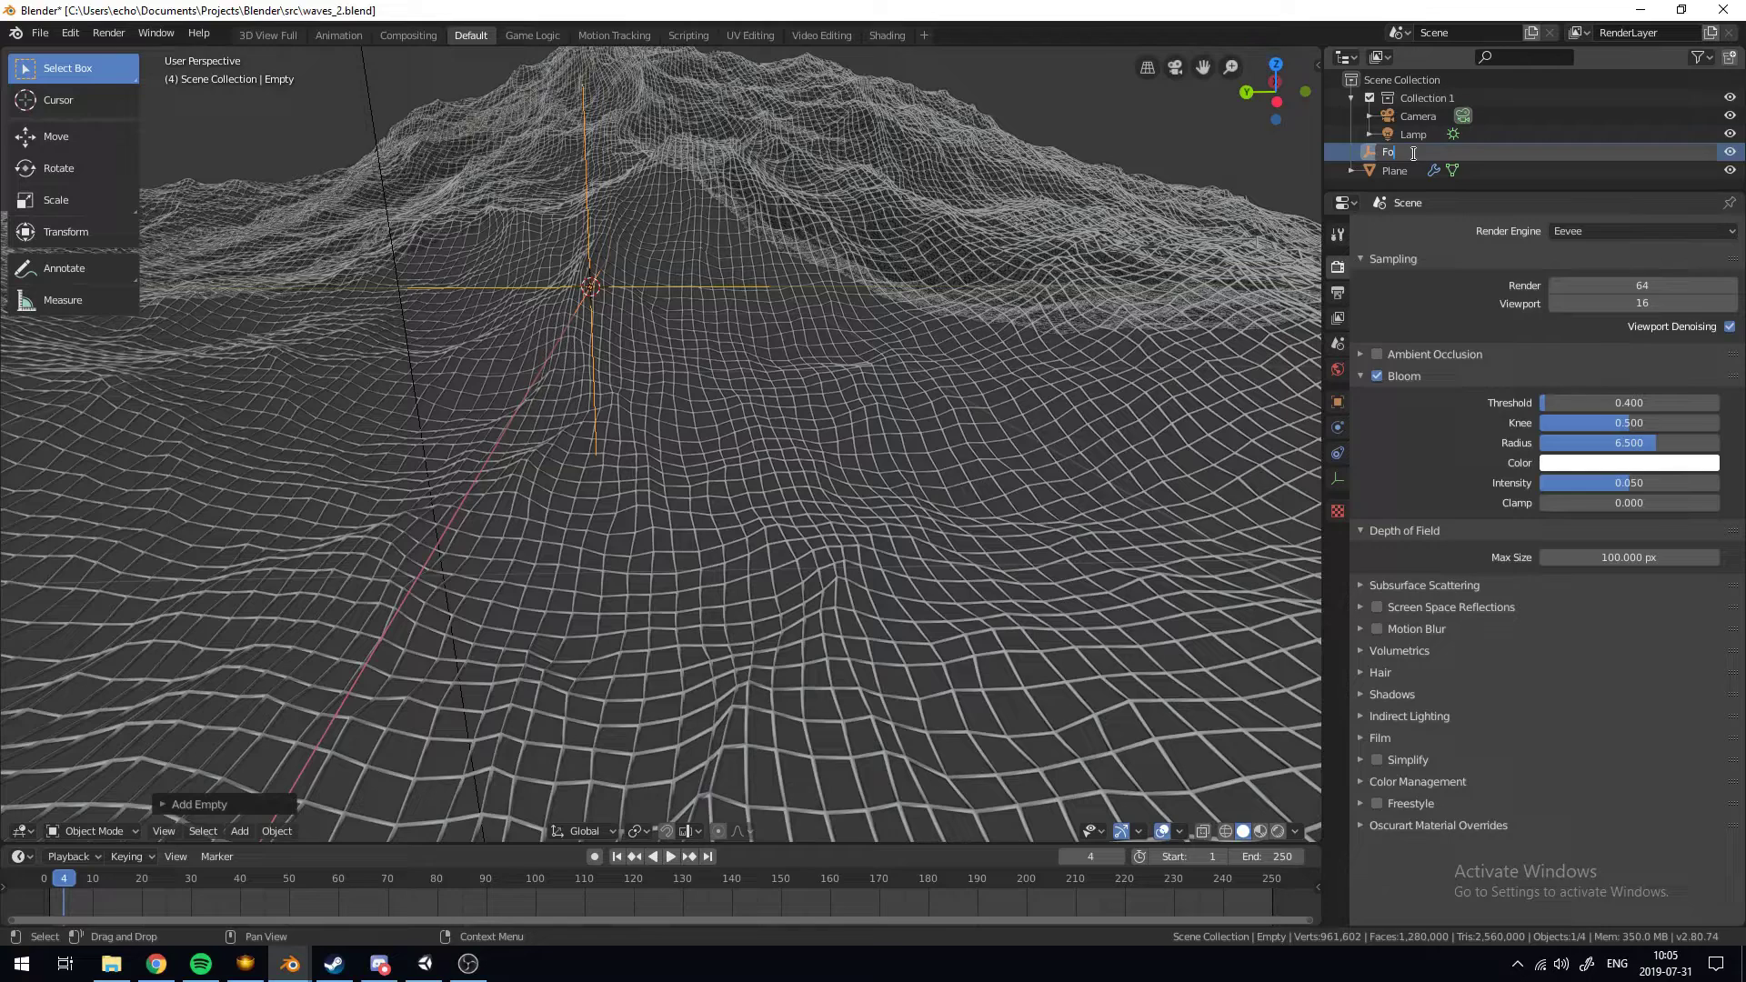
text(cus)
key(Return)
Enable Depth of Field on the camera and set the Focus empty as its focus object
click(1411, 120)
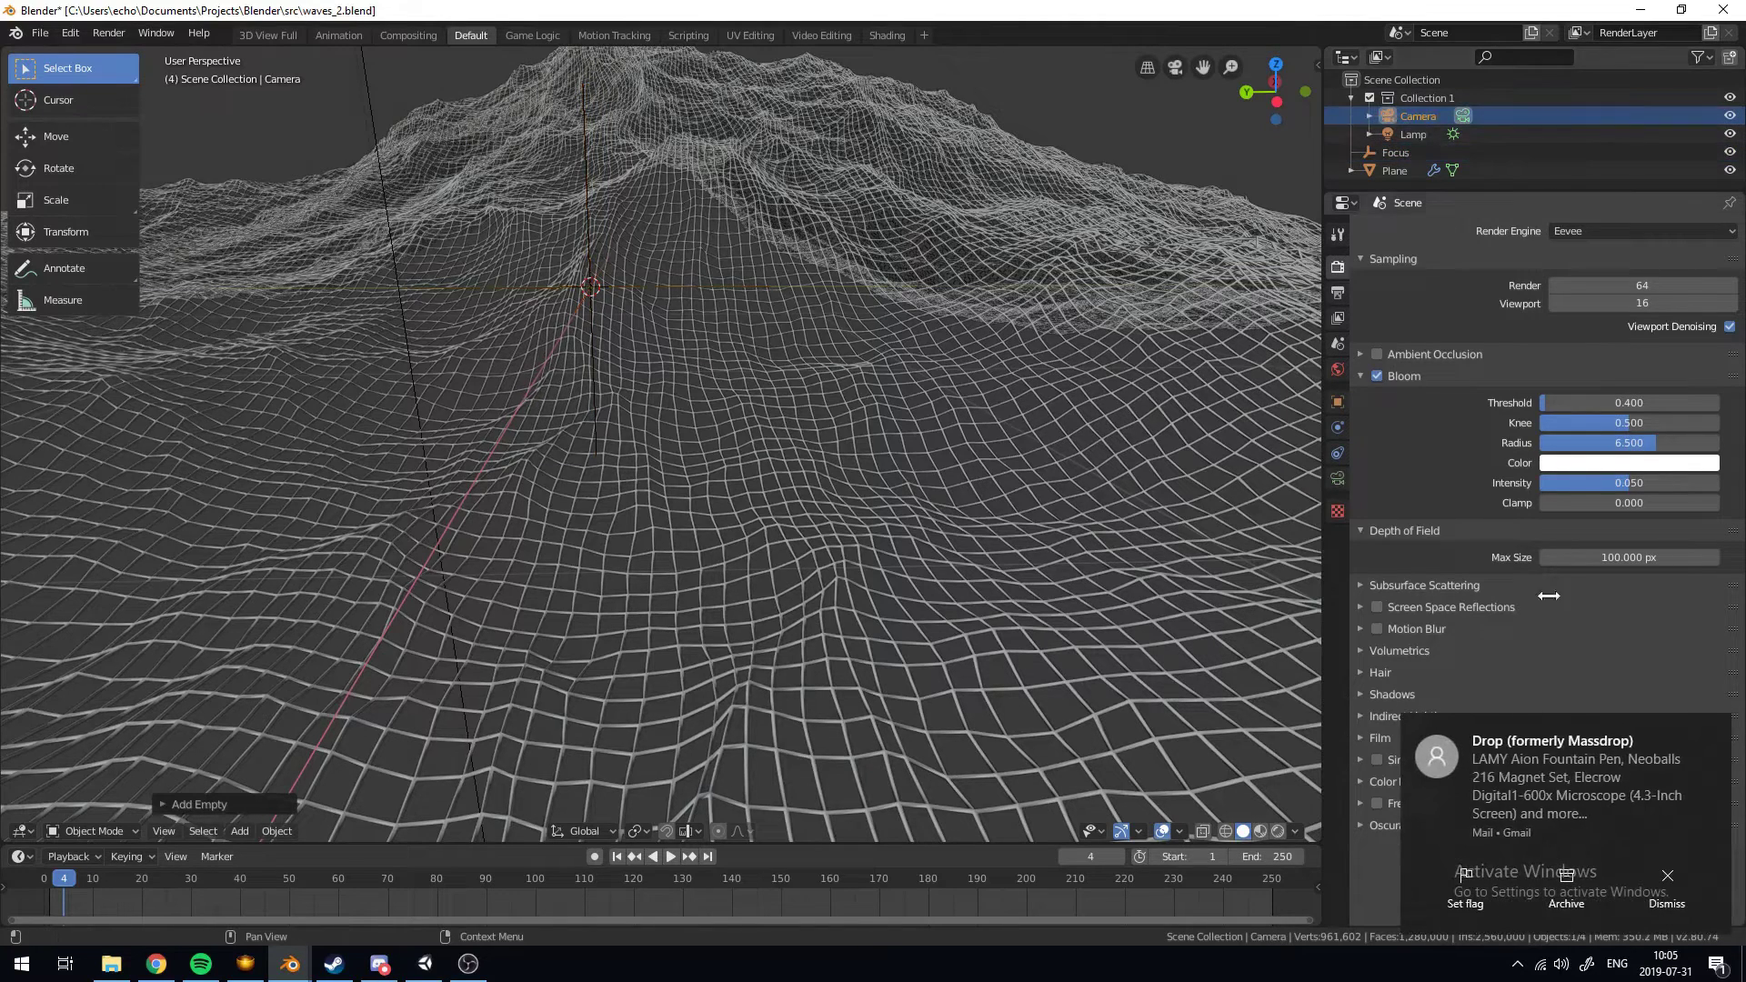
click(1336, 480)
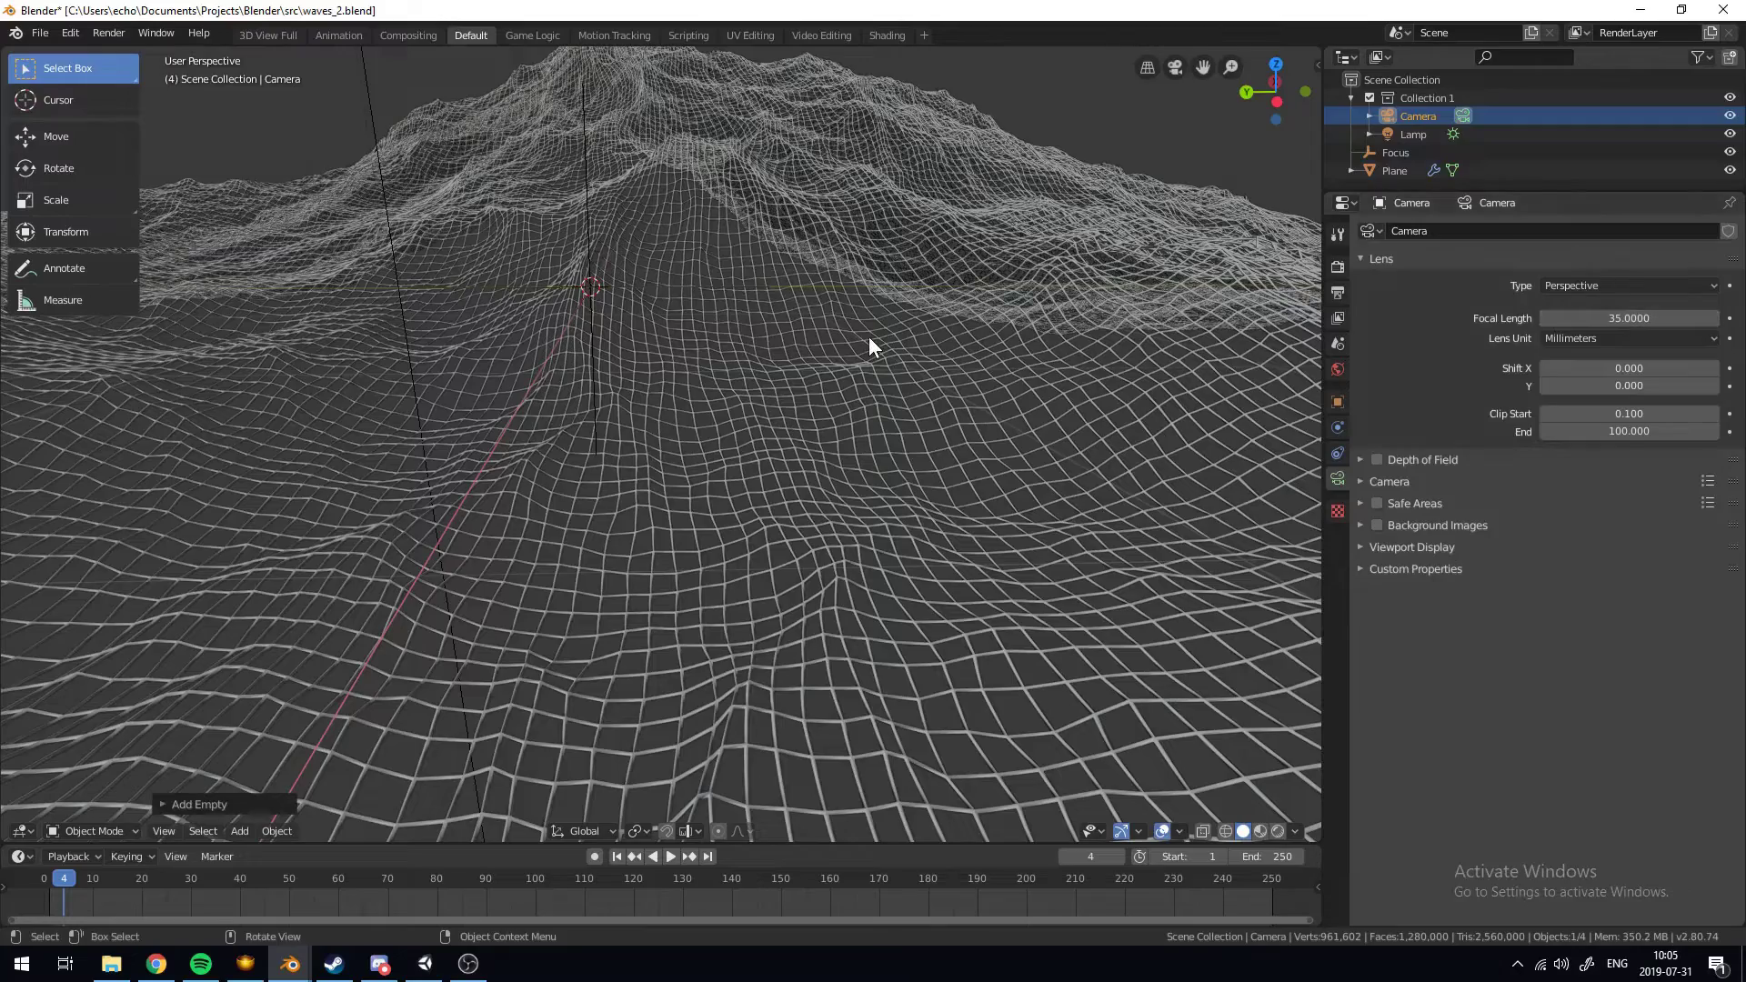
key(KP_0)
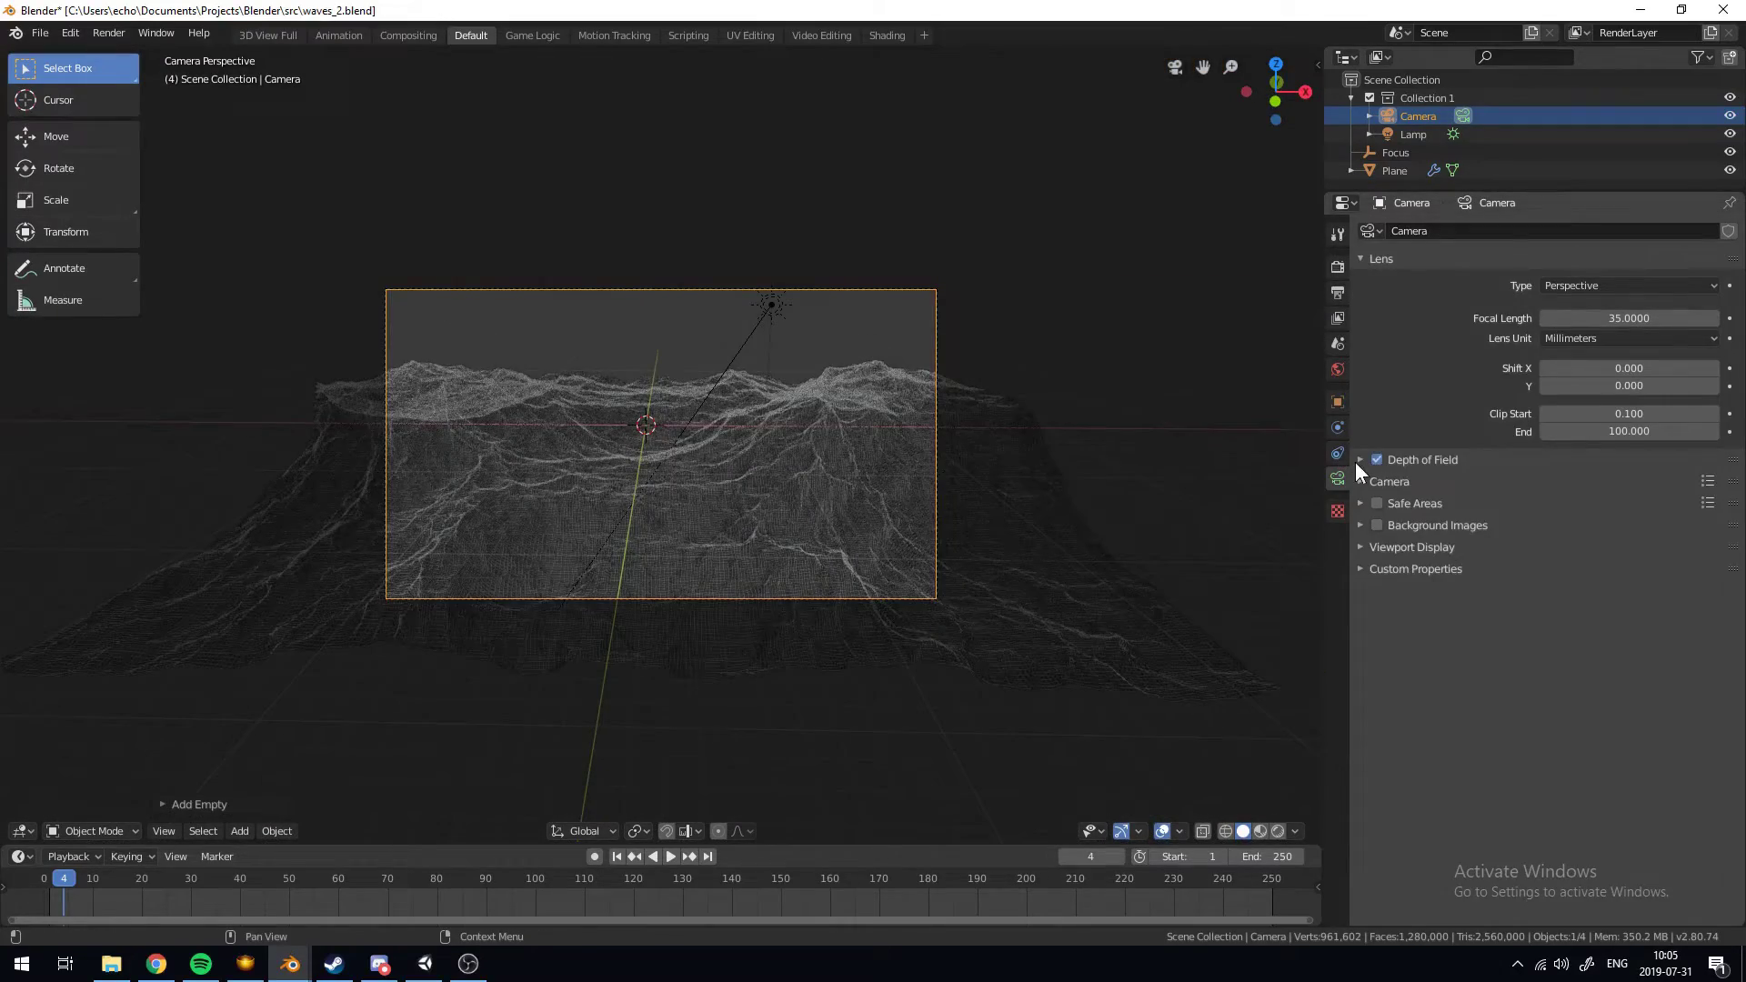
click(1360, 460)
scroll(977, 454, up, 5)
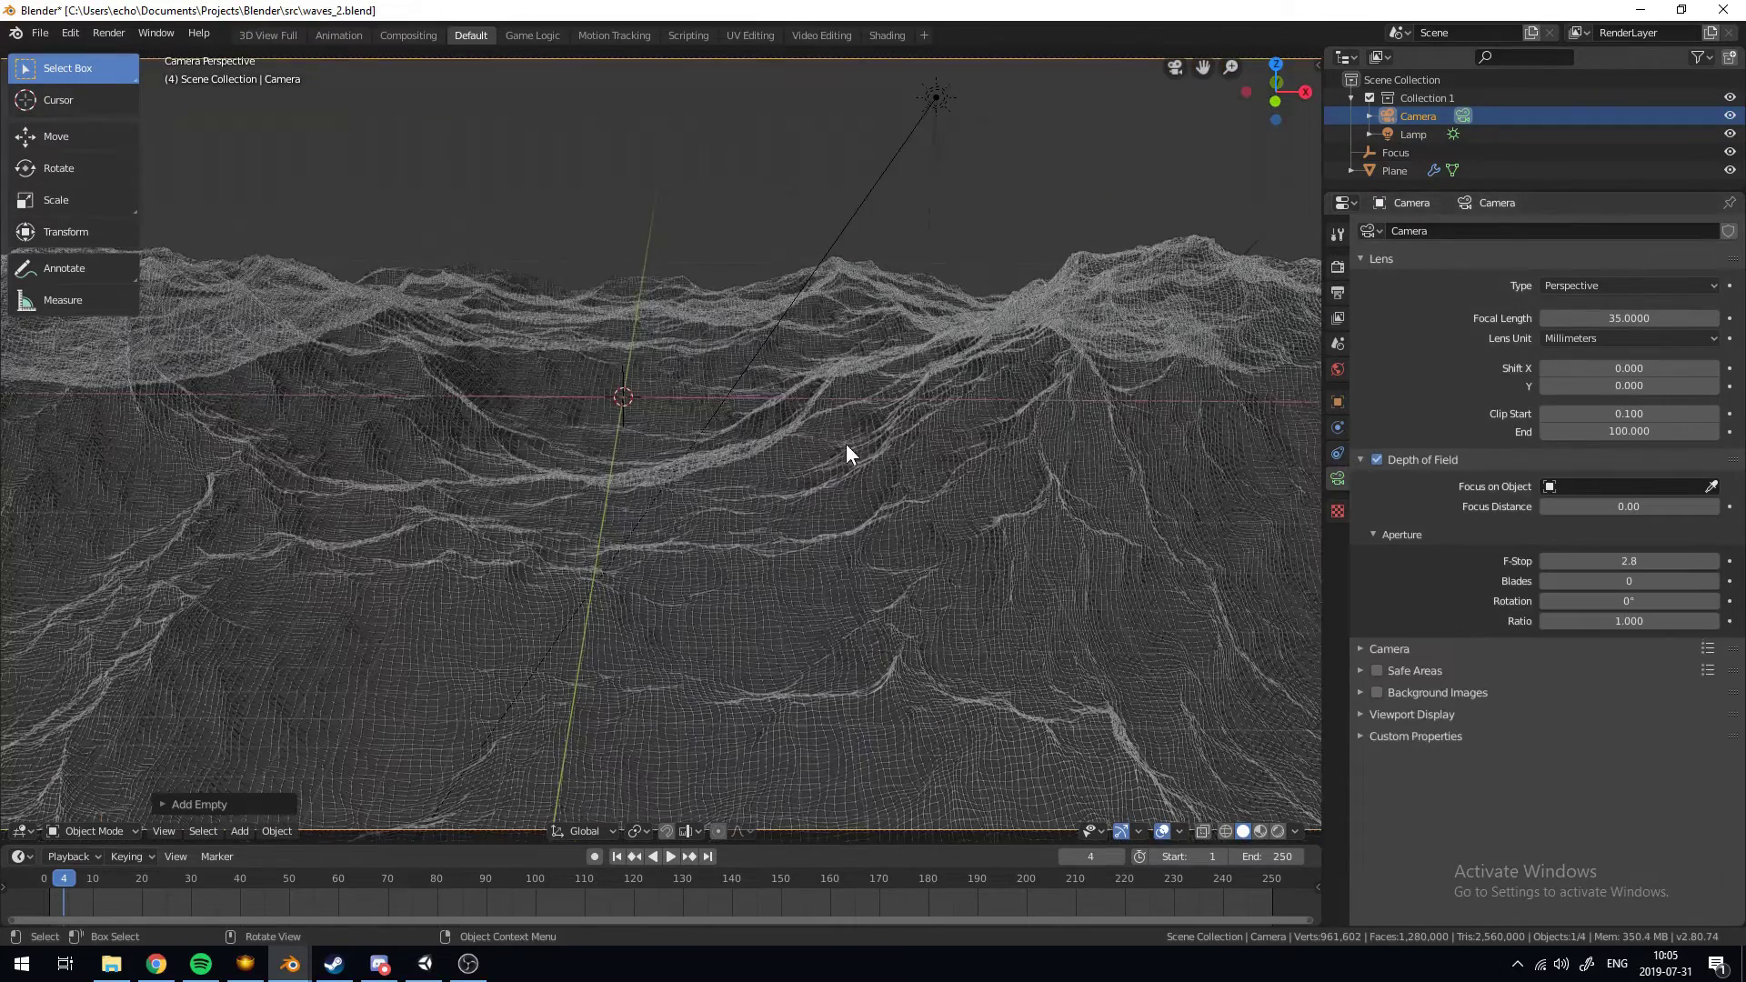
click(1642, 486)
click(1583, 529)
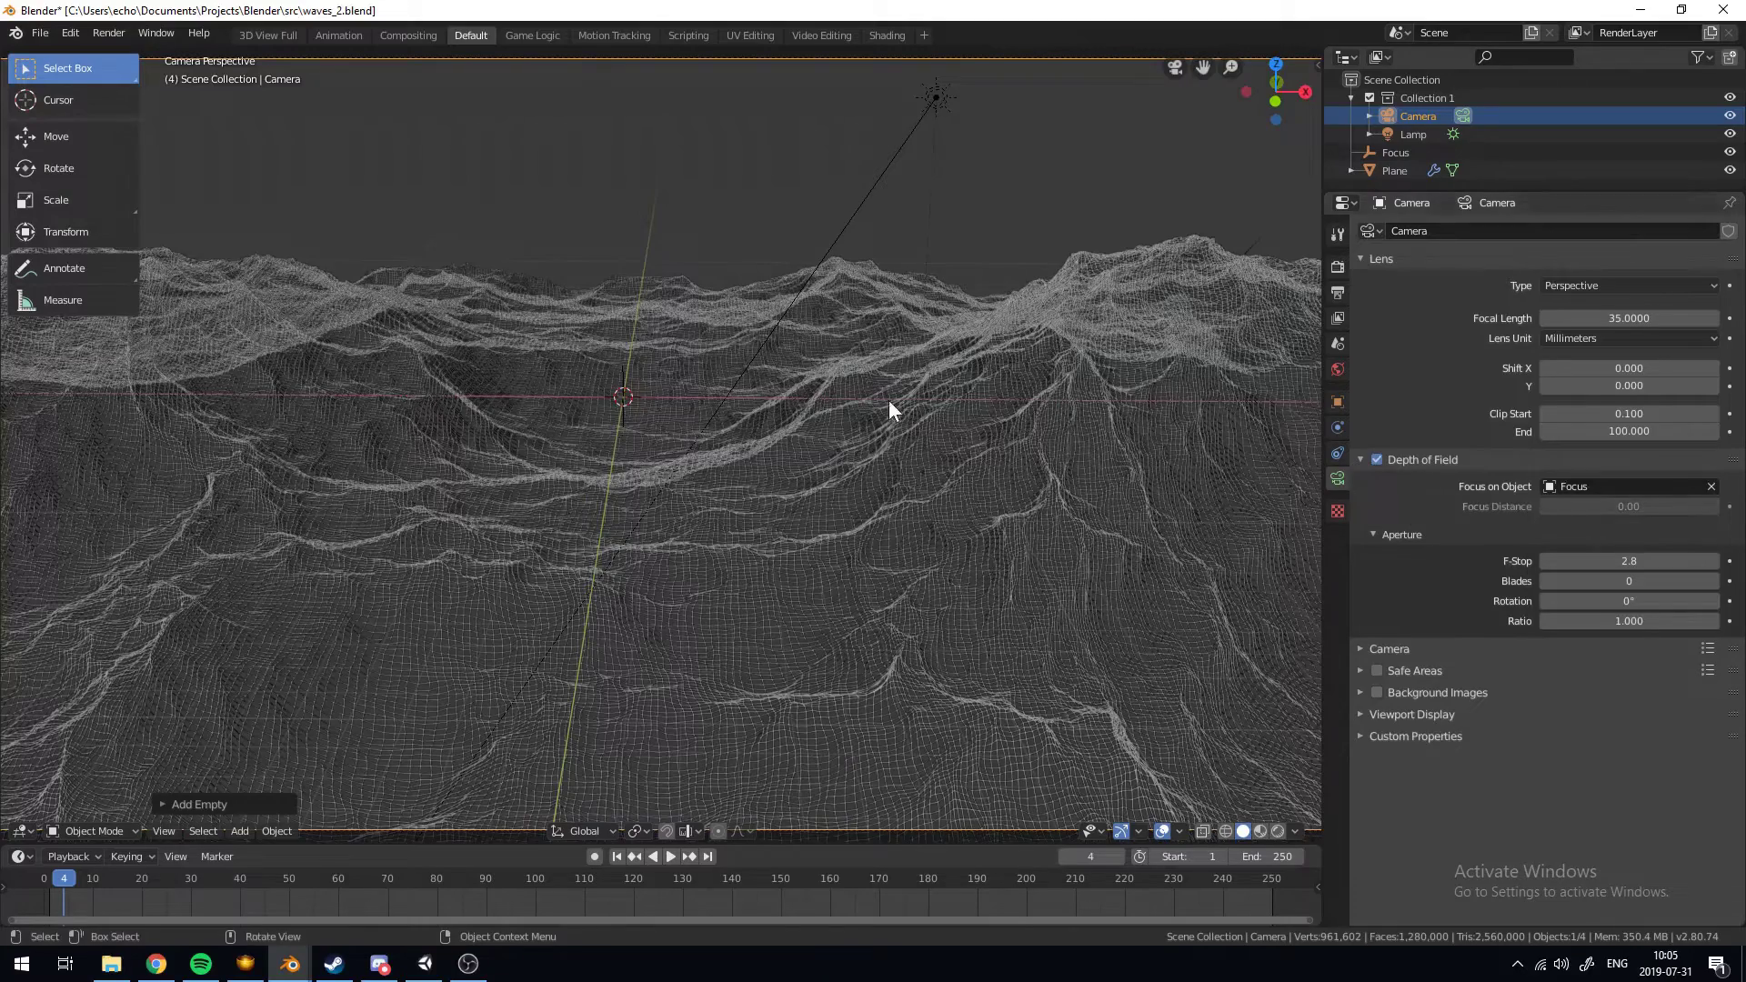
Switch the viewport to rendered shading and lower the camera's F-Stop to 0.1, checking the blur with everything deselected
key(z)
click(773, 247)
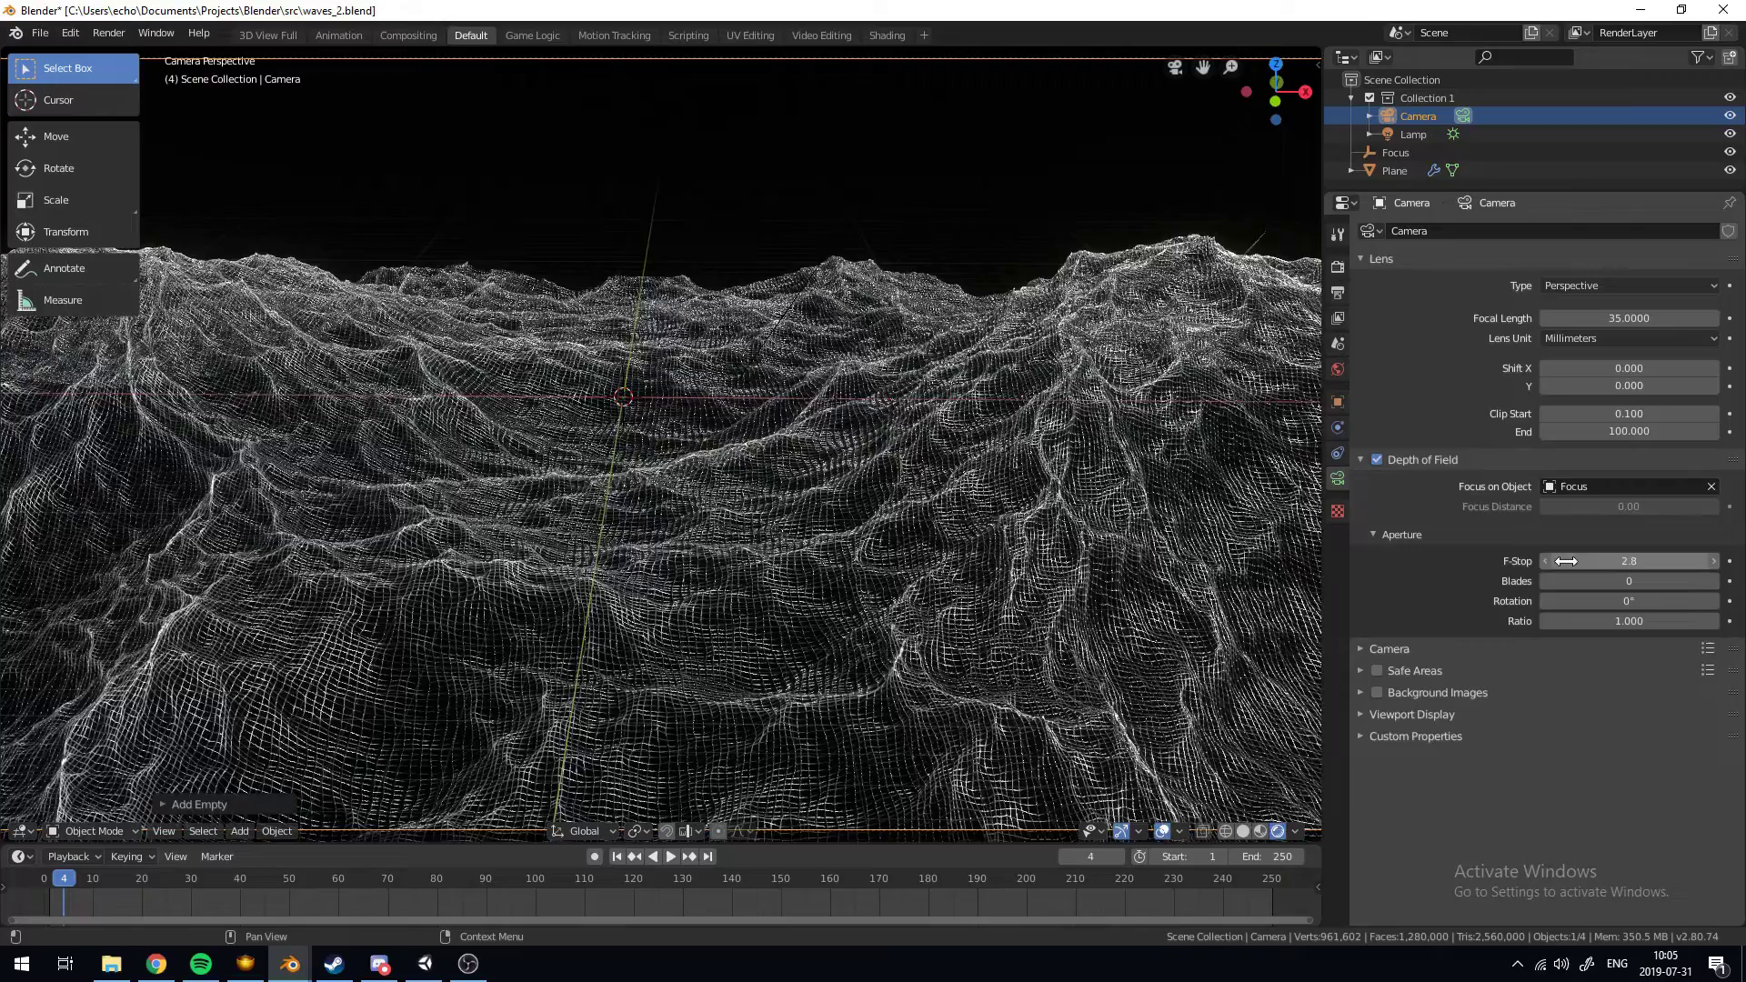
drag(1566, 561, 1501, 561)
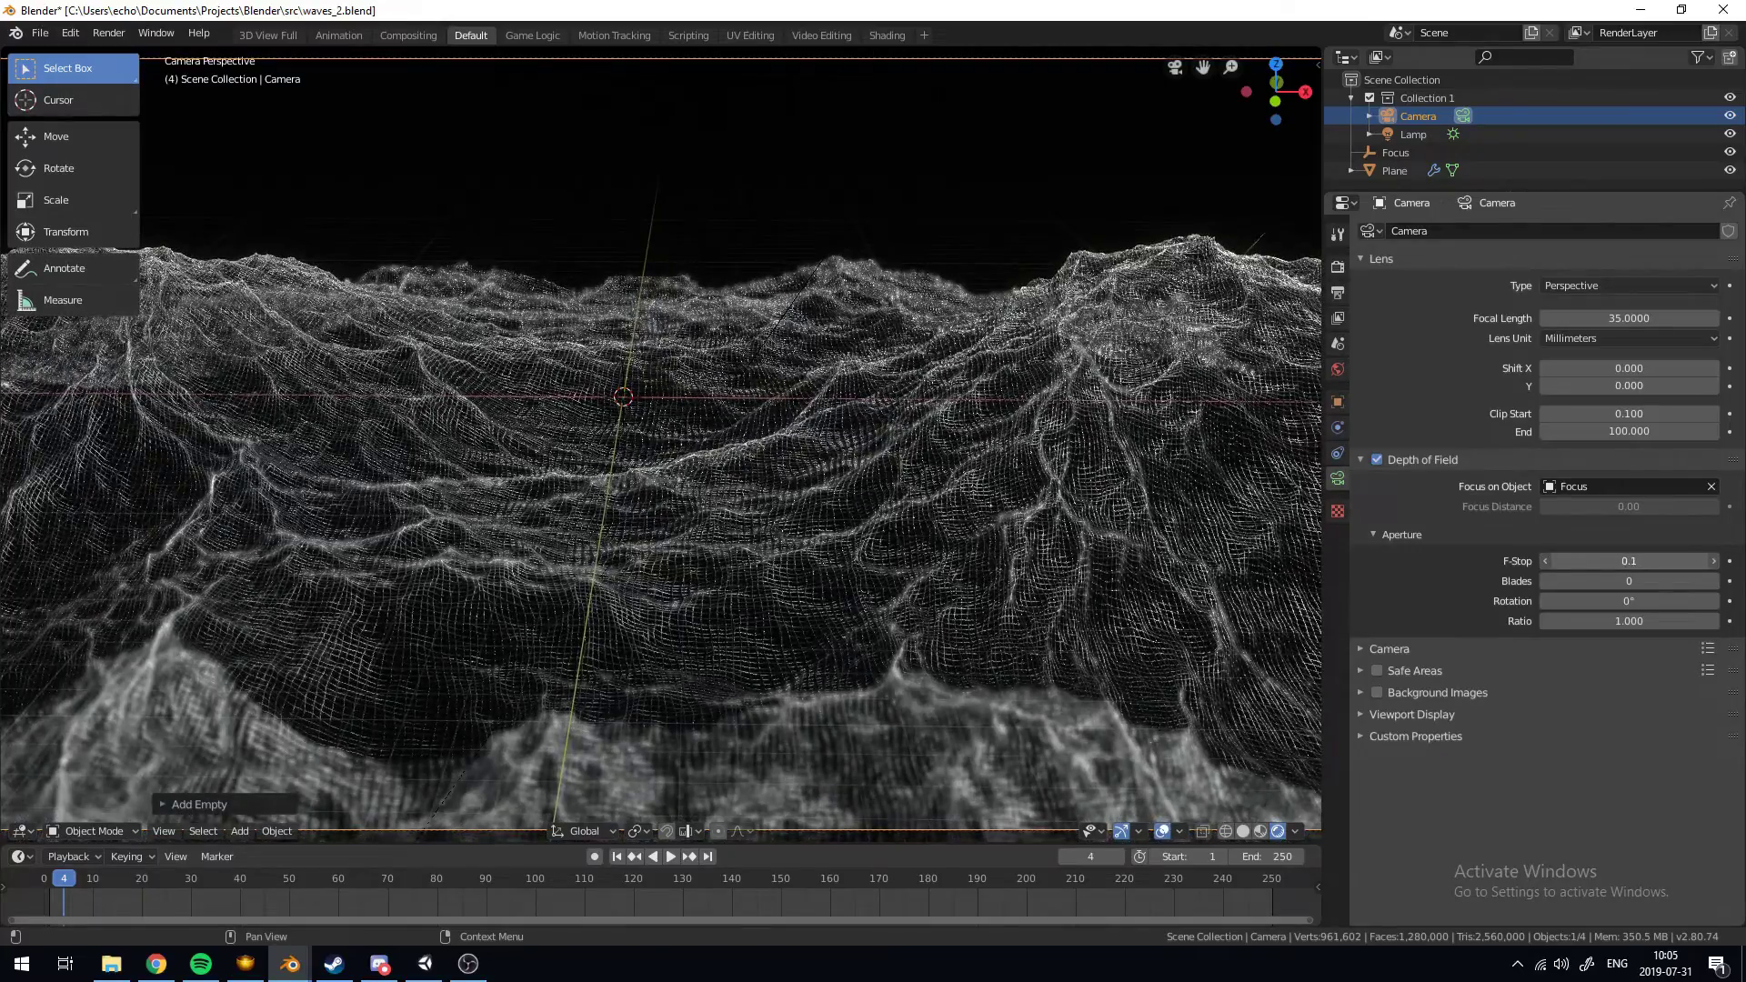
scroll(622, 502, down, 5)
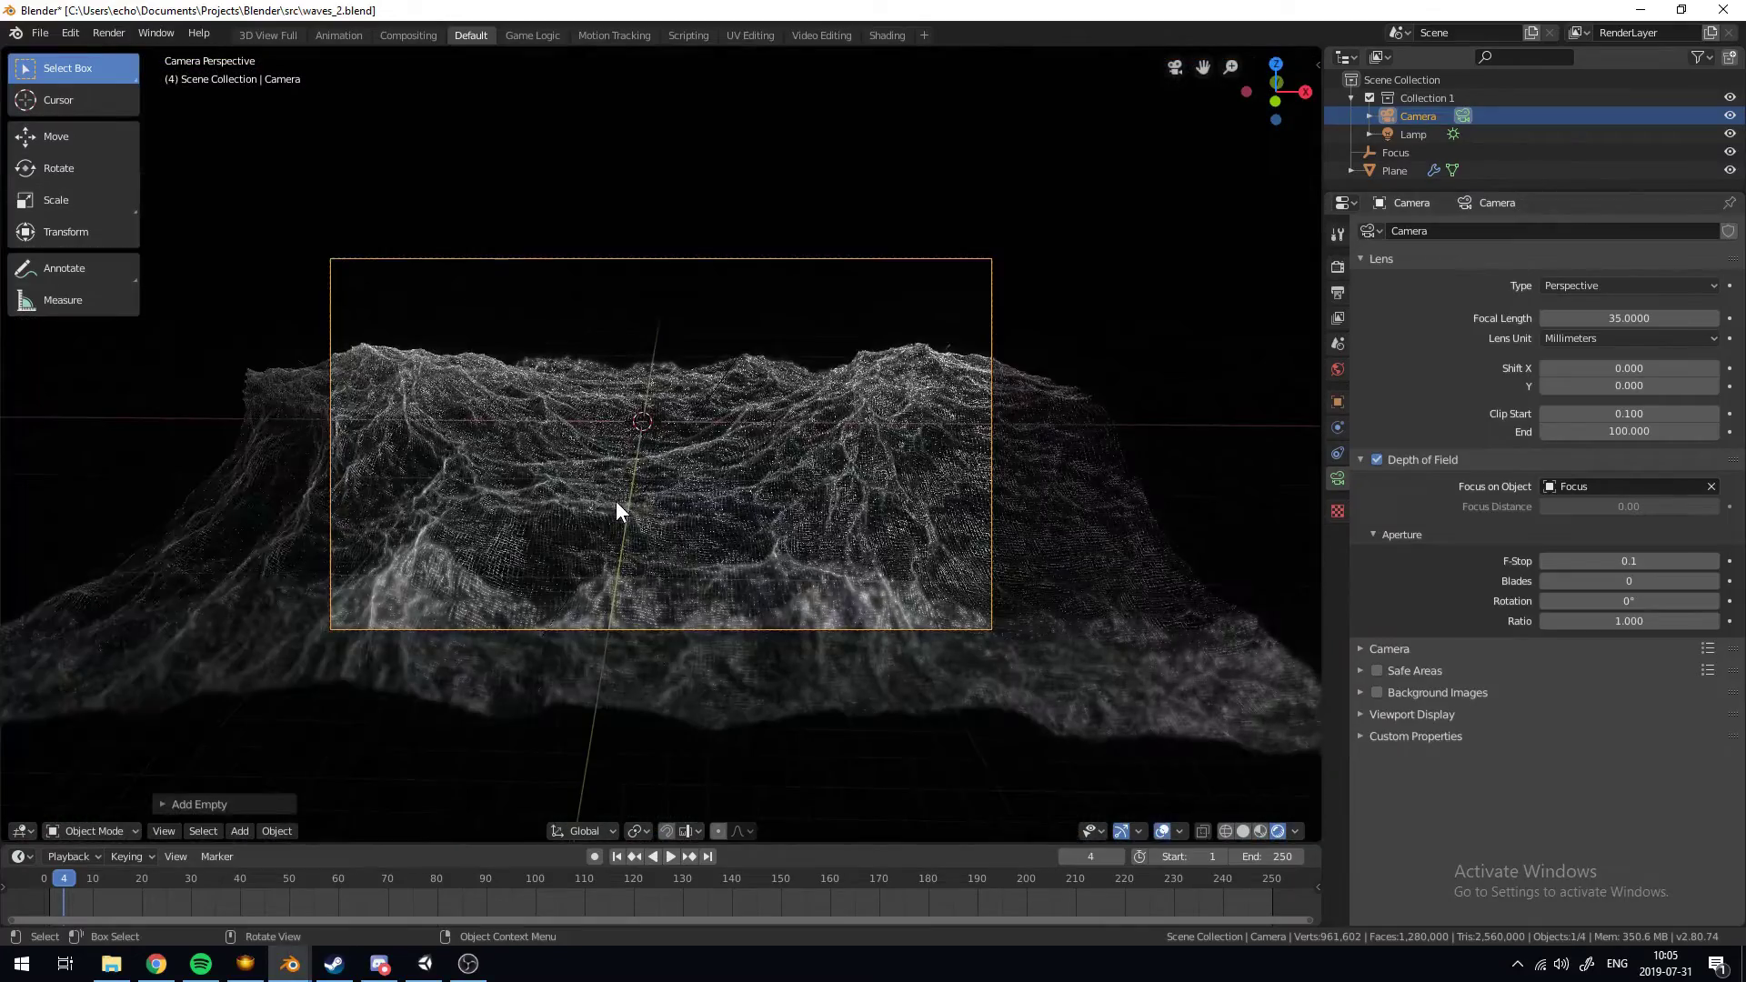
click(614, 500)
key(alt+a)
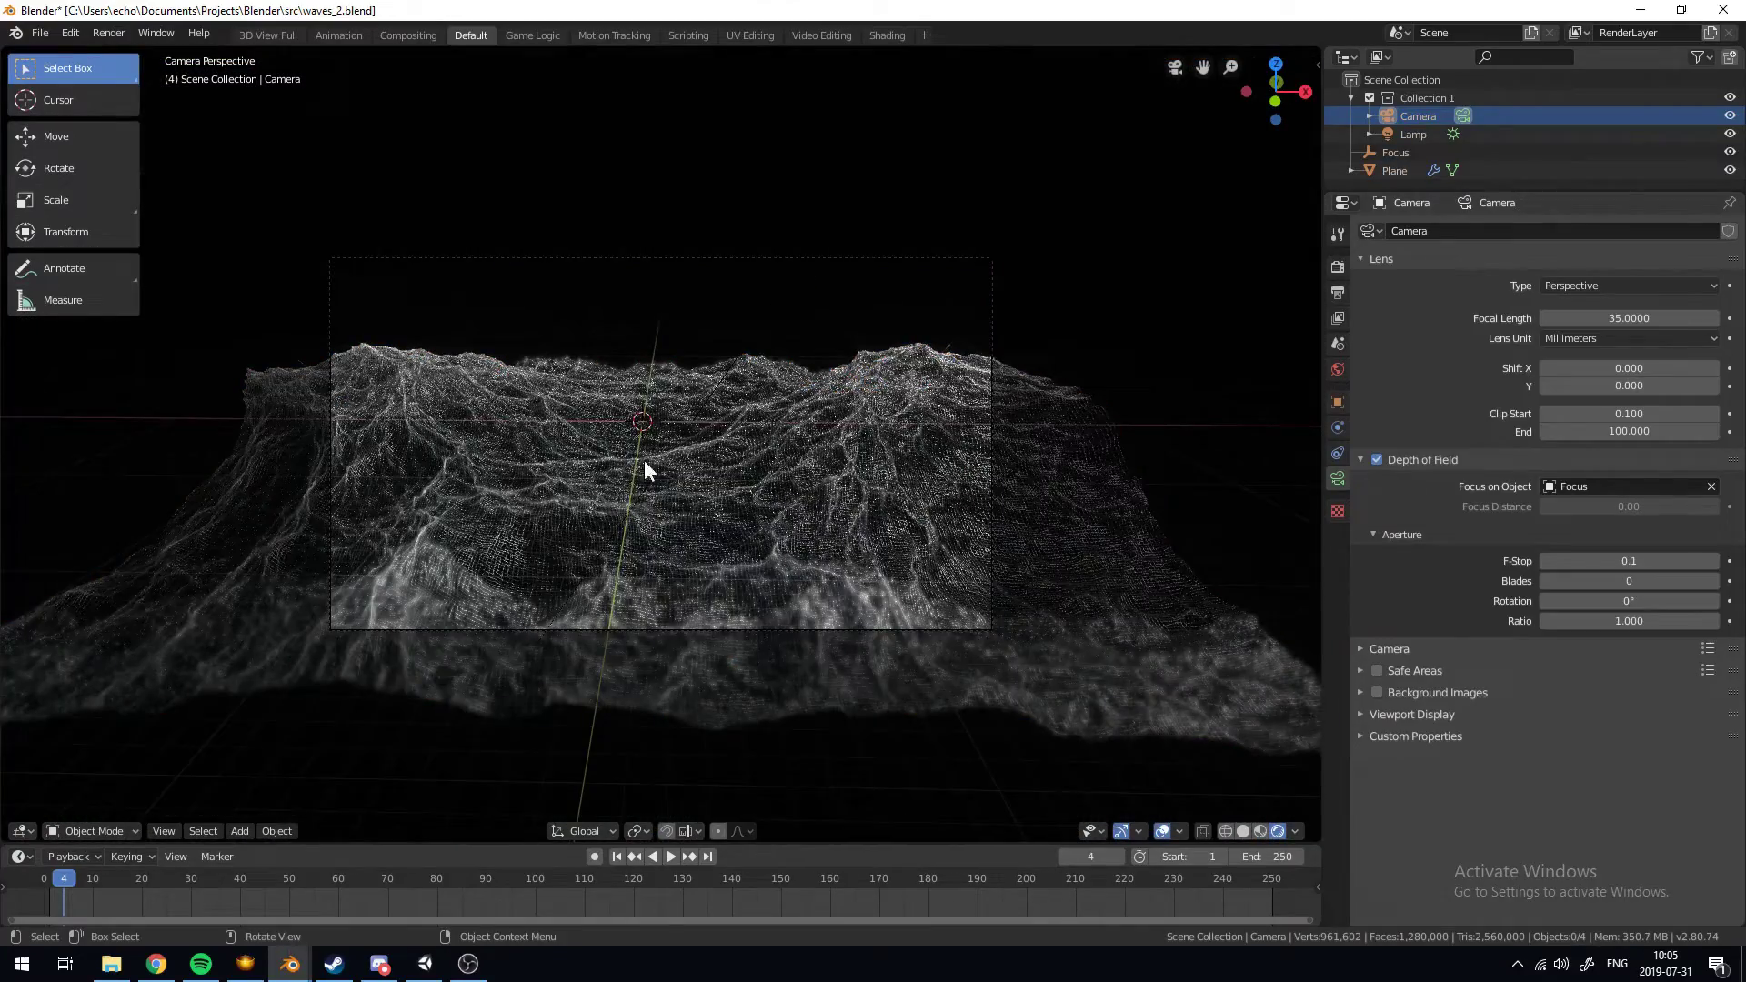
scroll(680, 357, up, 2)
Show the wave plane's modifiers and review the rendered waves with the selection cleared
click(954, 418)
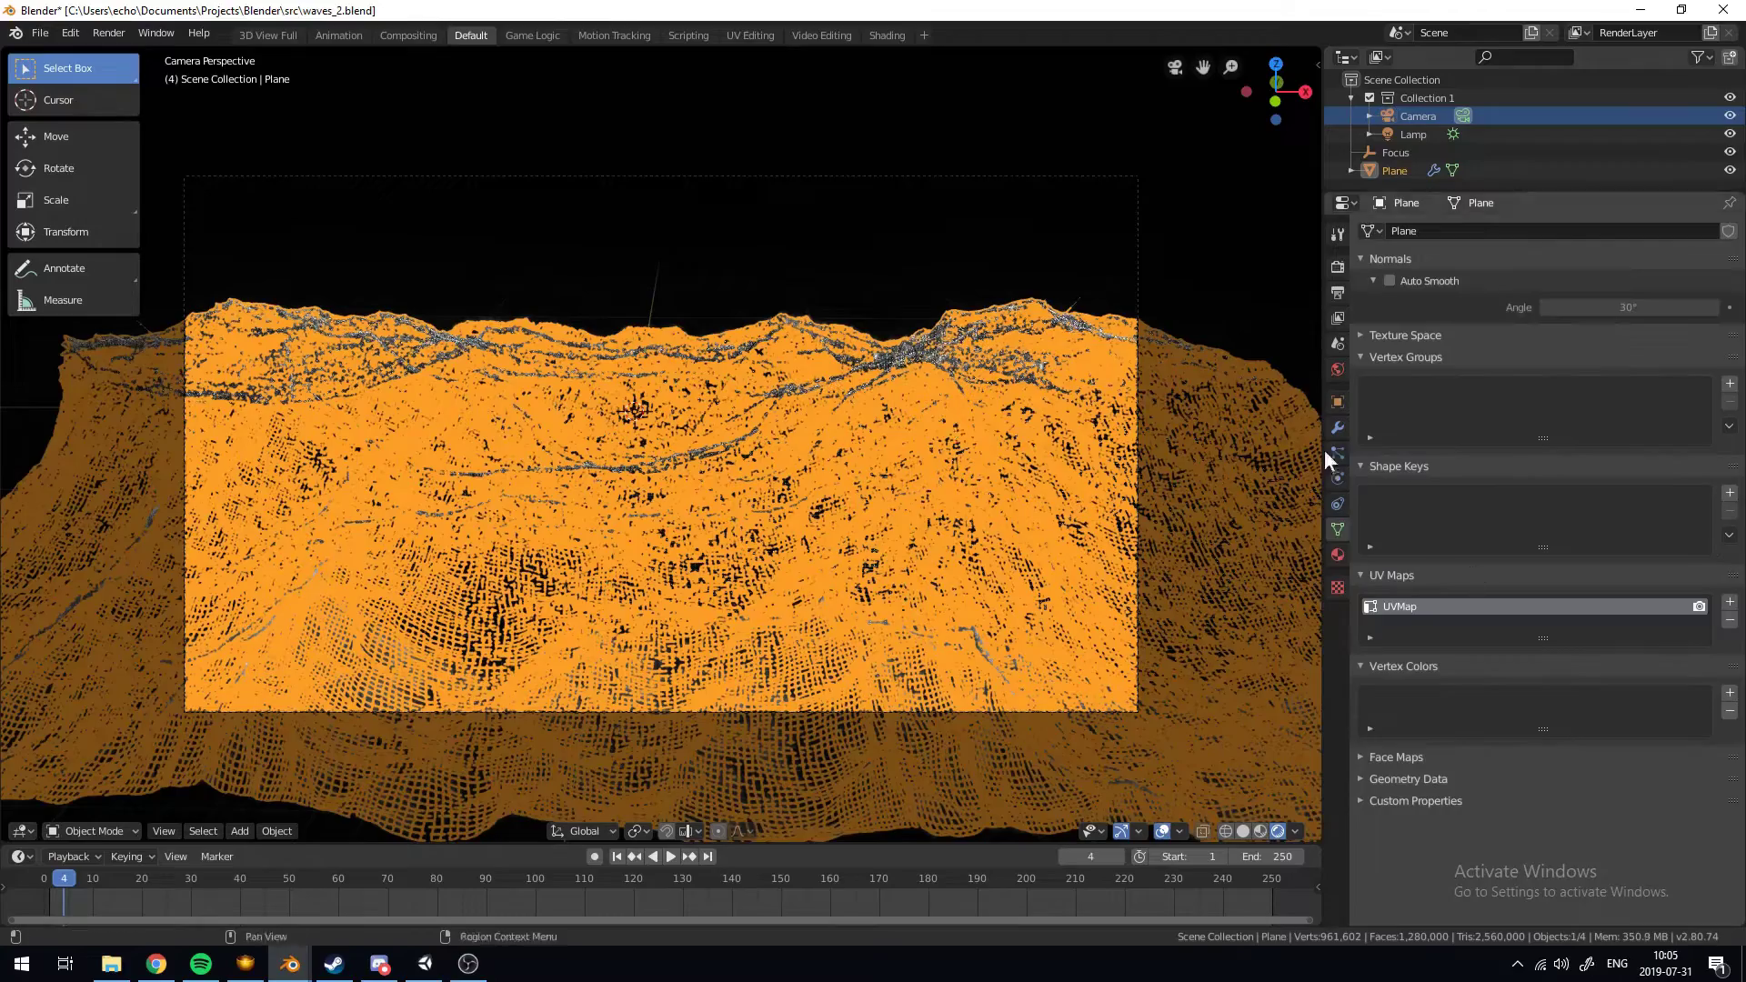
click(1336, 427)
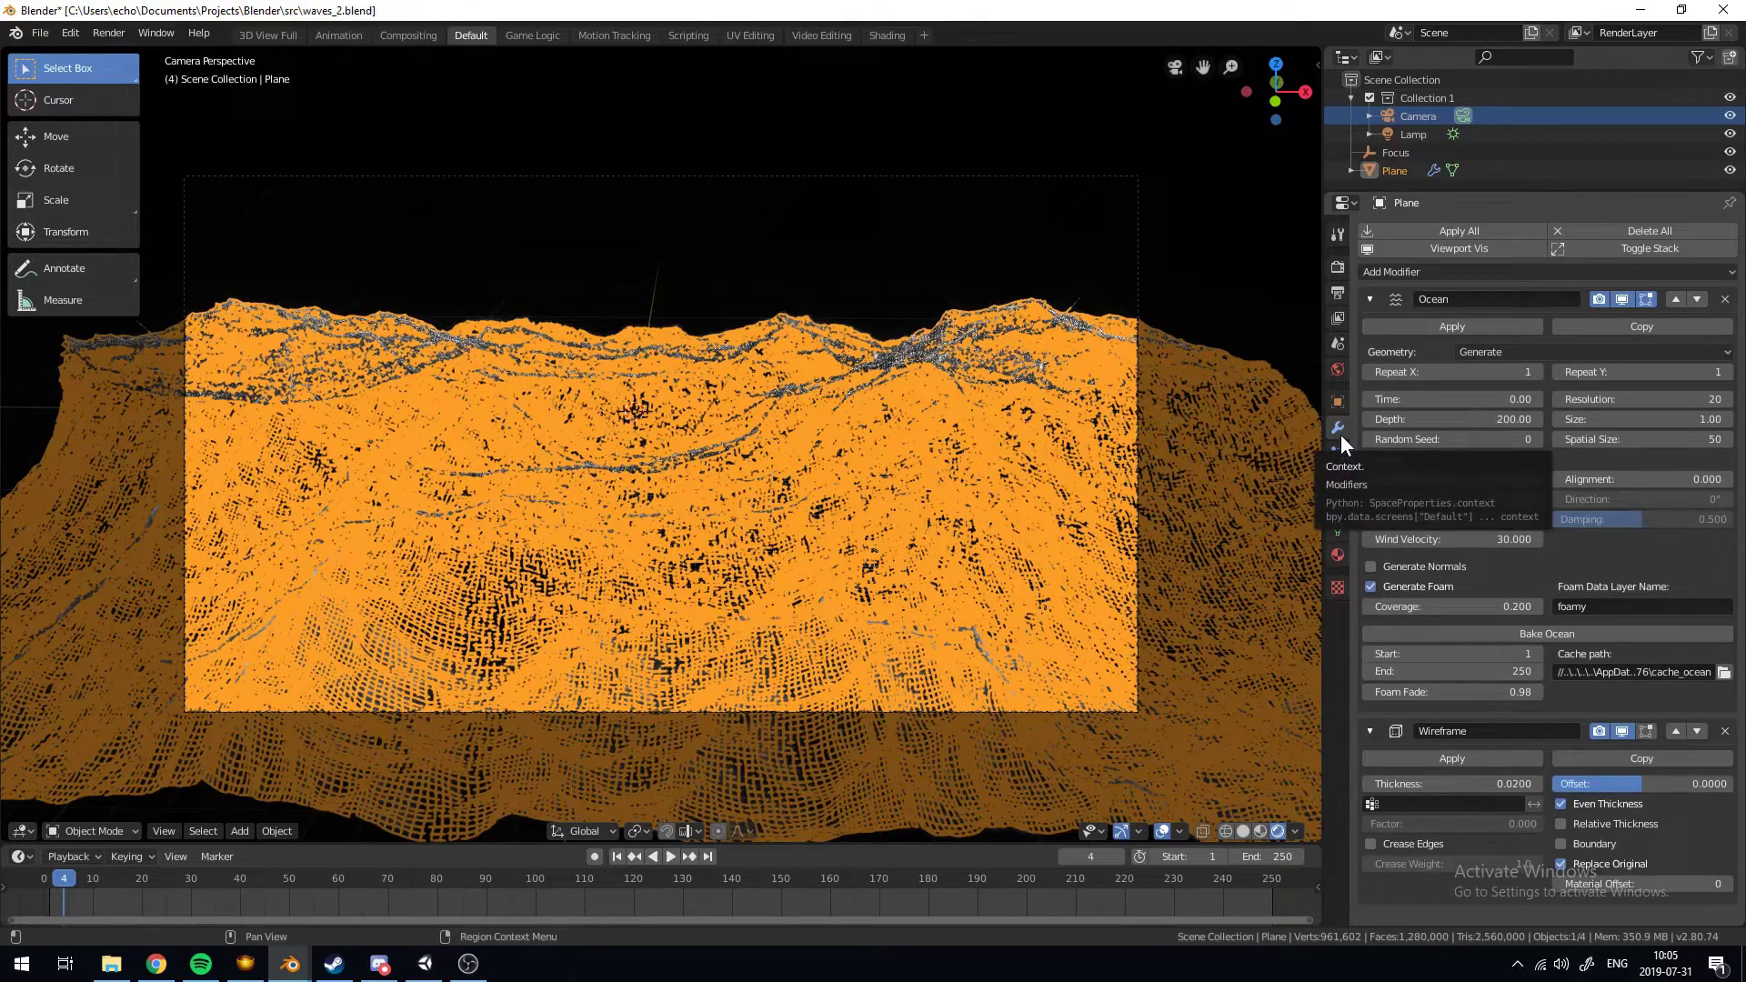
key(a)
key(alt+a)
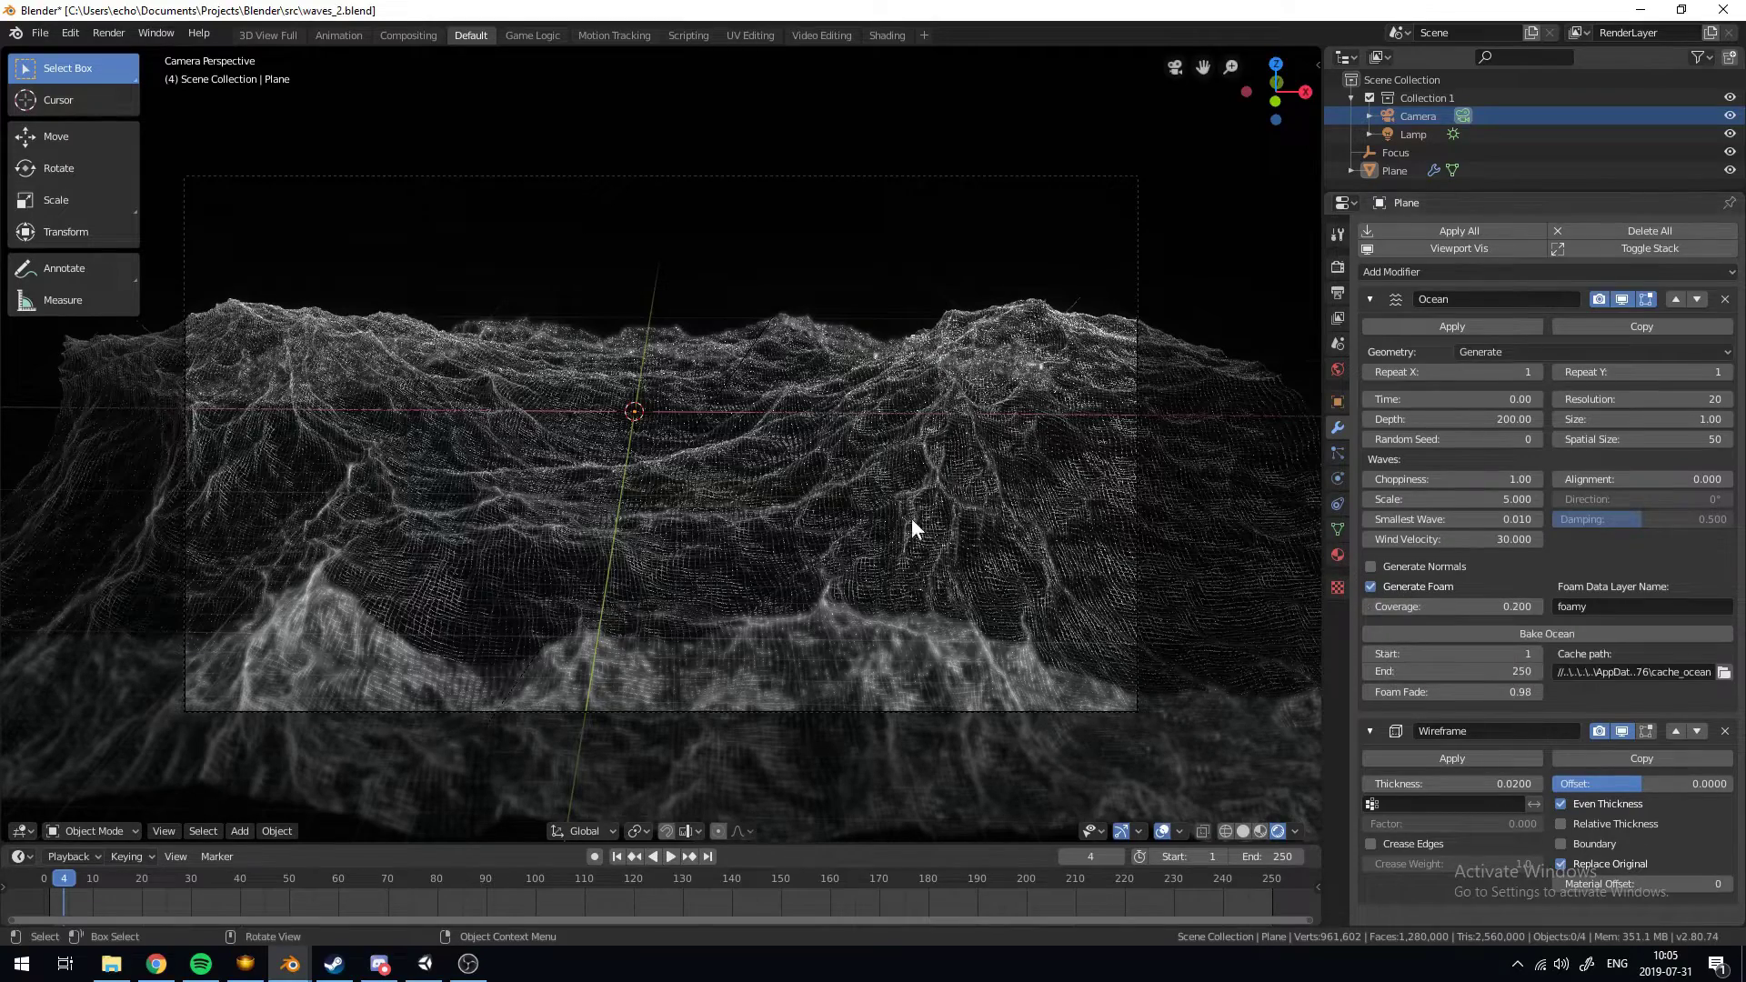
click(957, 451)
key(alt+a)
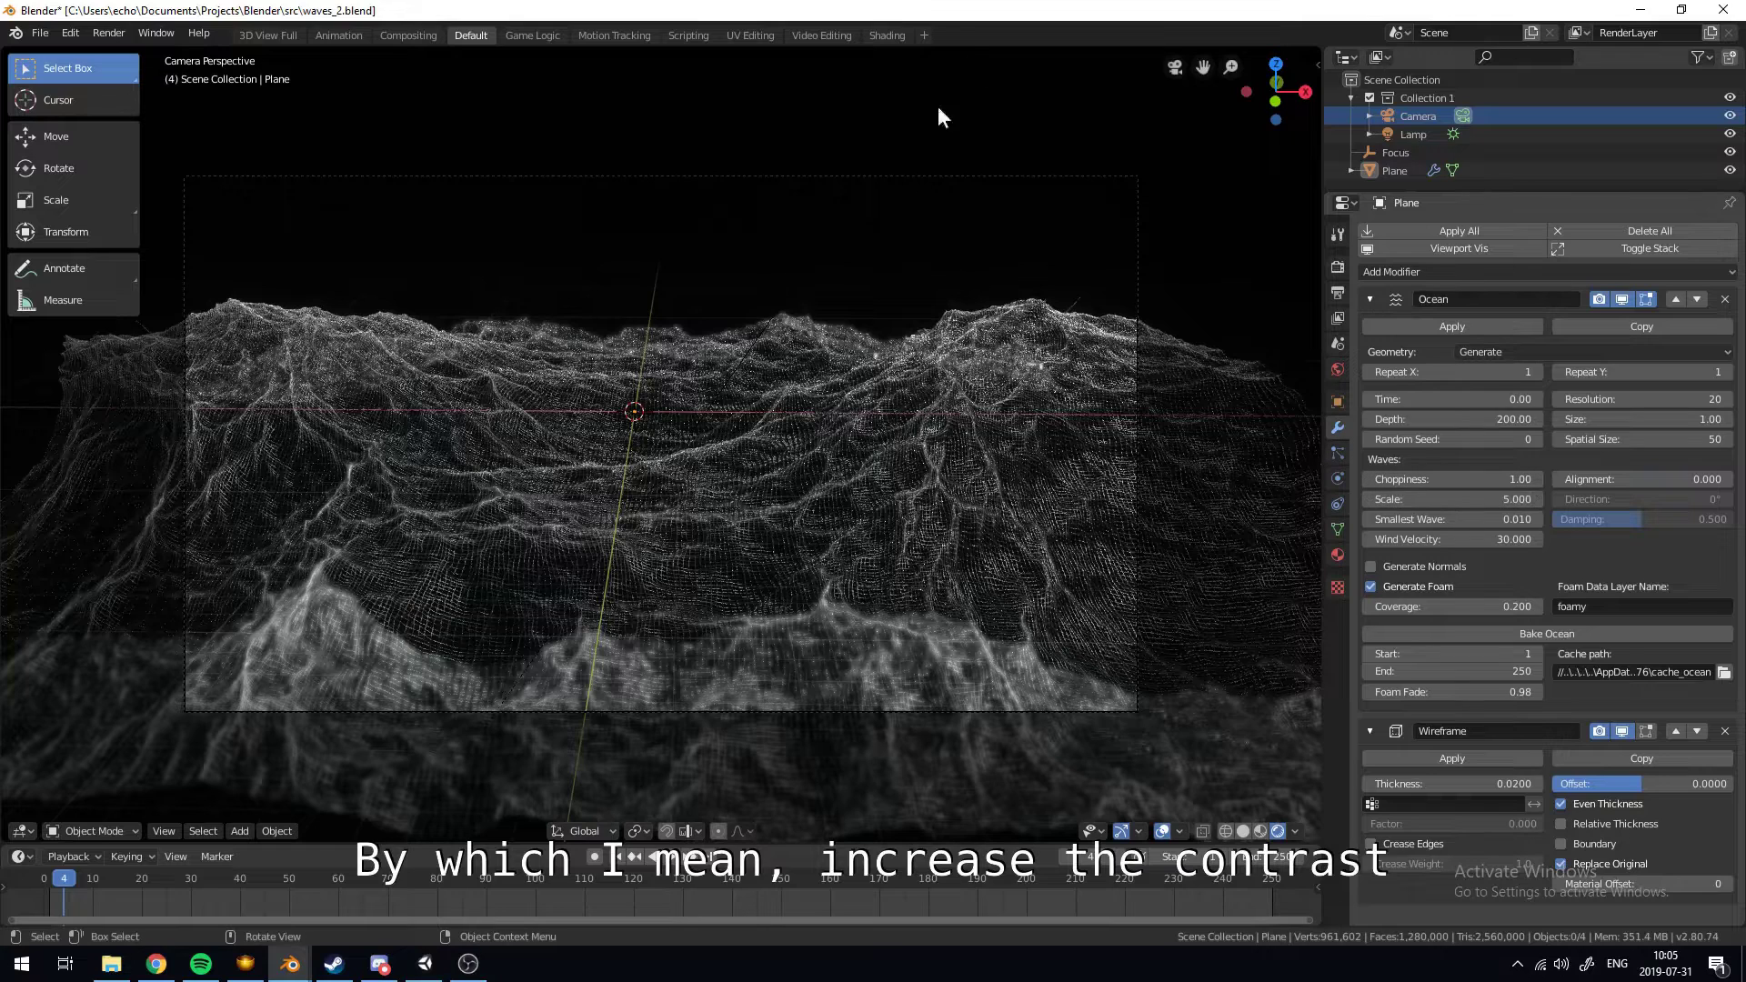
Set the Ocean modifier's foam Coverage to 0.1 and check the waves within the camera frame
click(1458, 607)
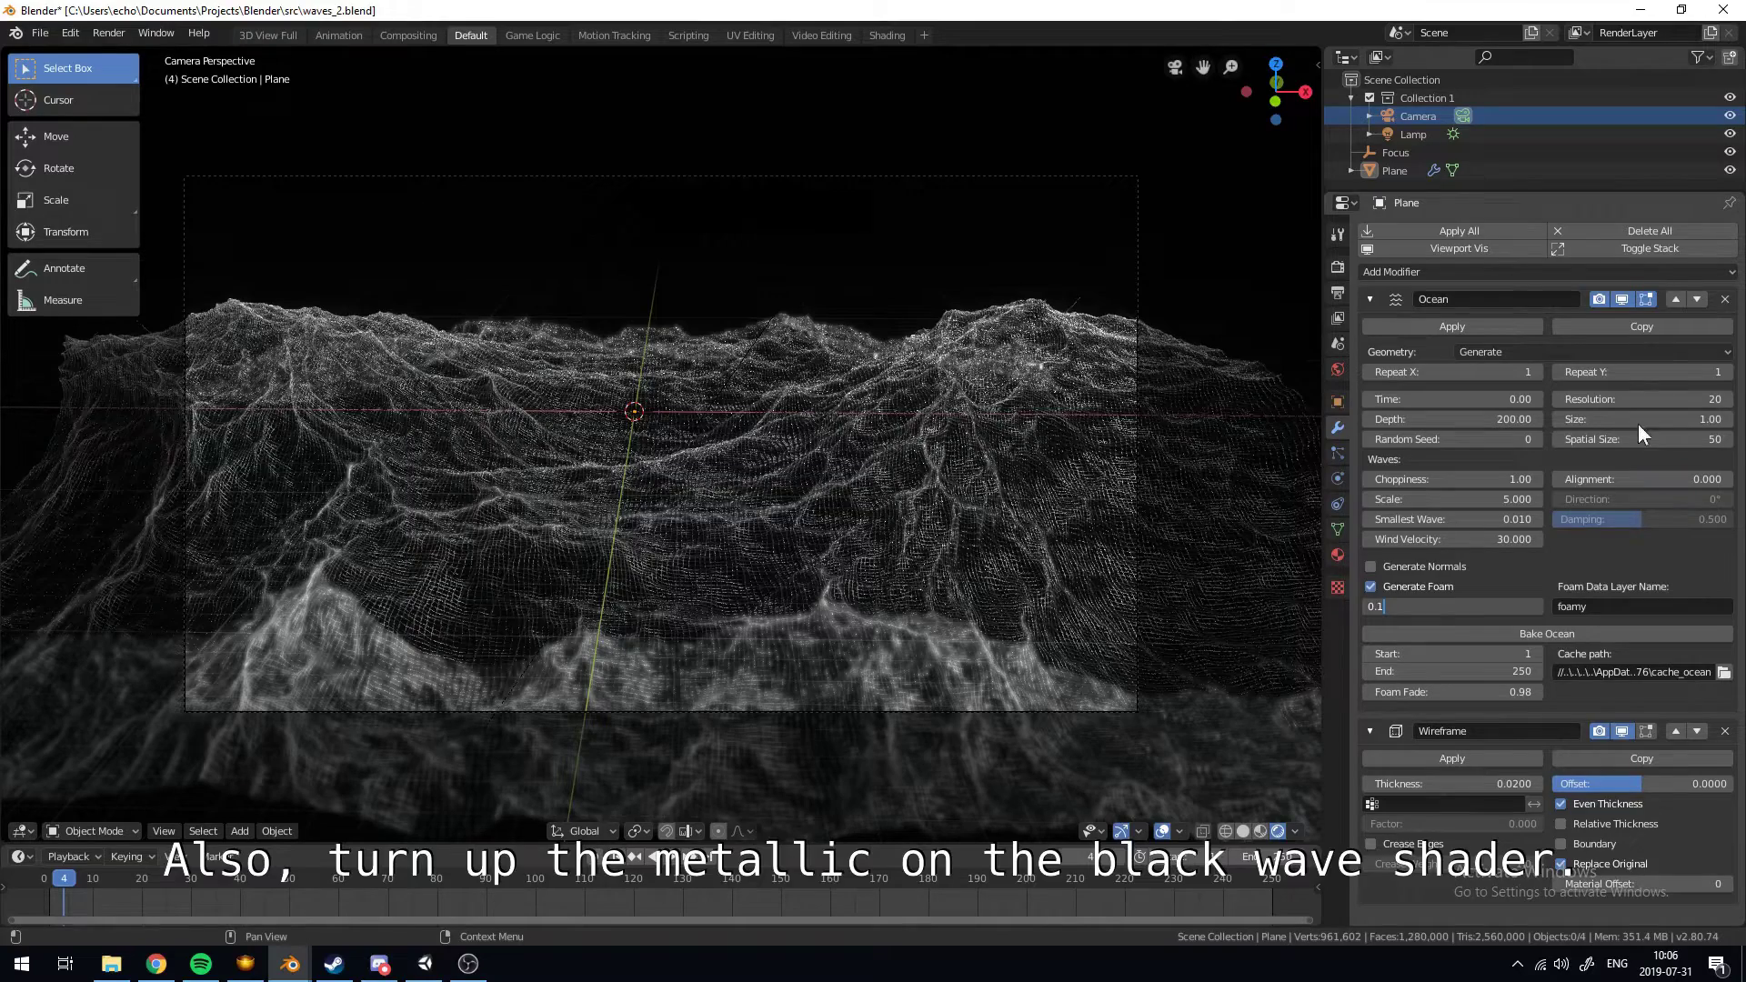
text(1)
key(Return)
scroll(991, 455, up, 2)
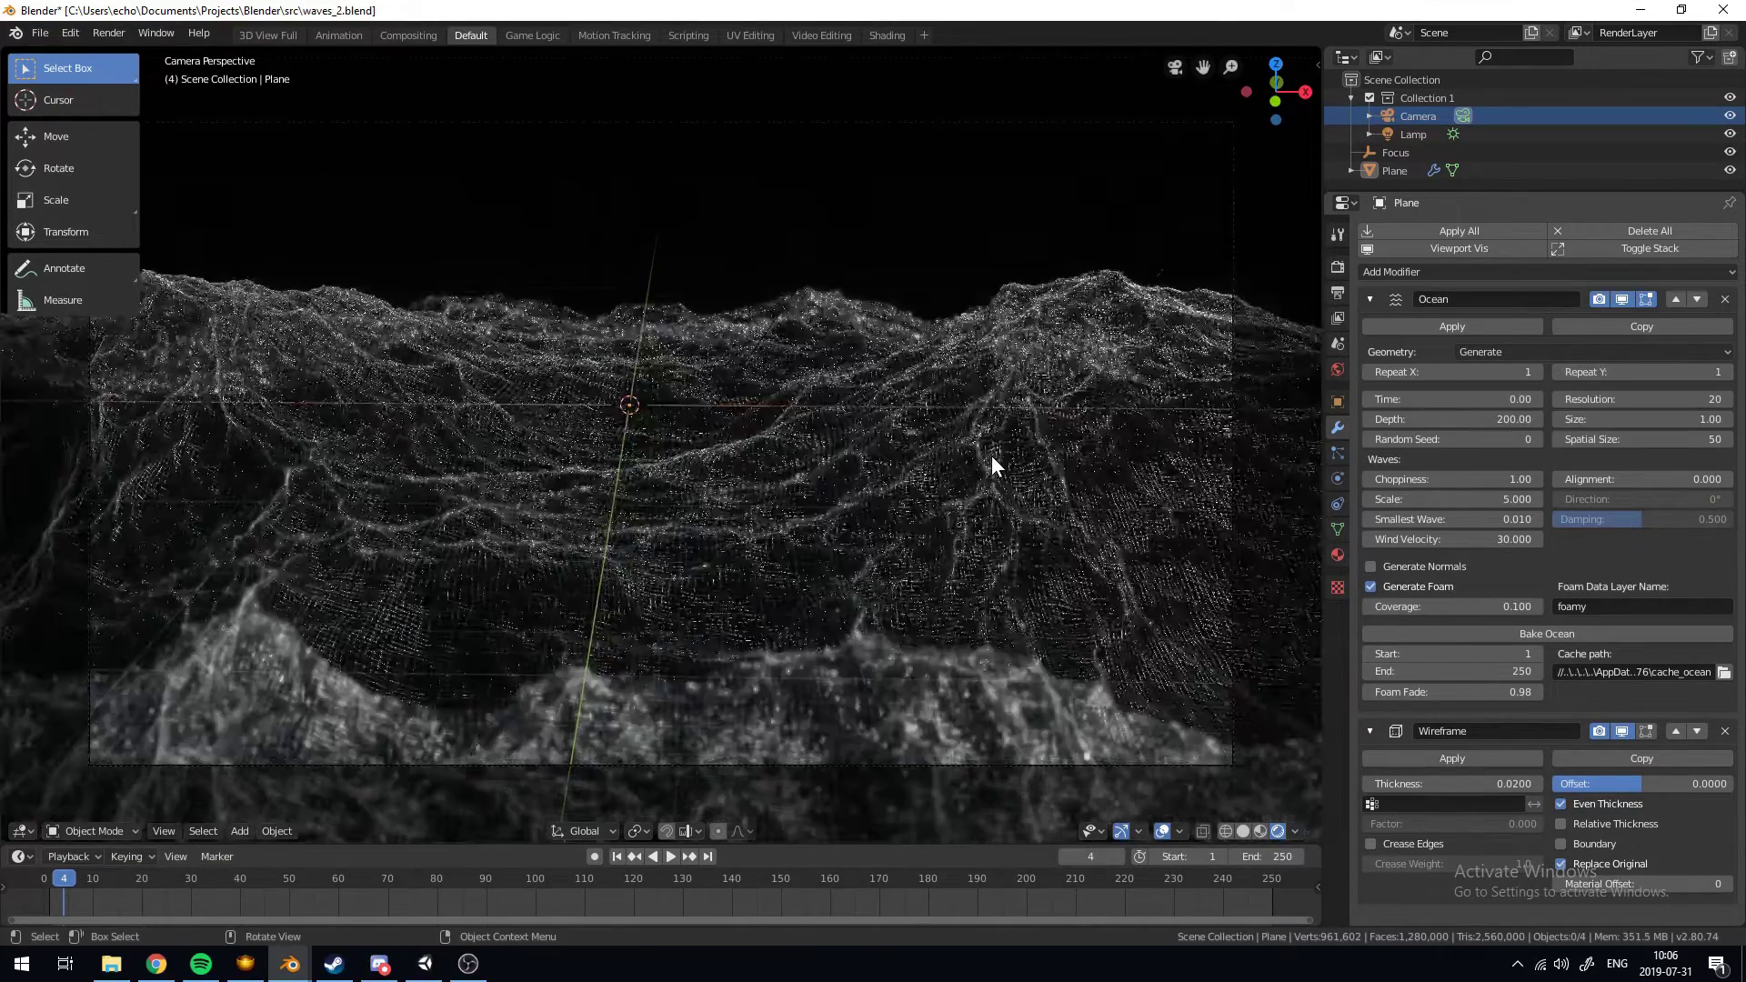
scroll(825, 551, down, 1)
scroll(771, 593, down, 2)
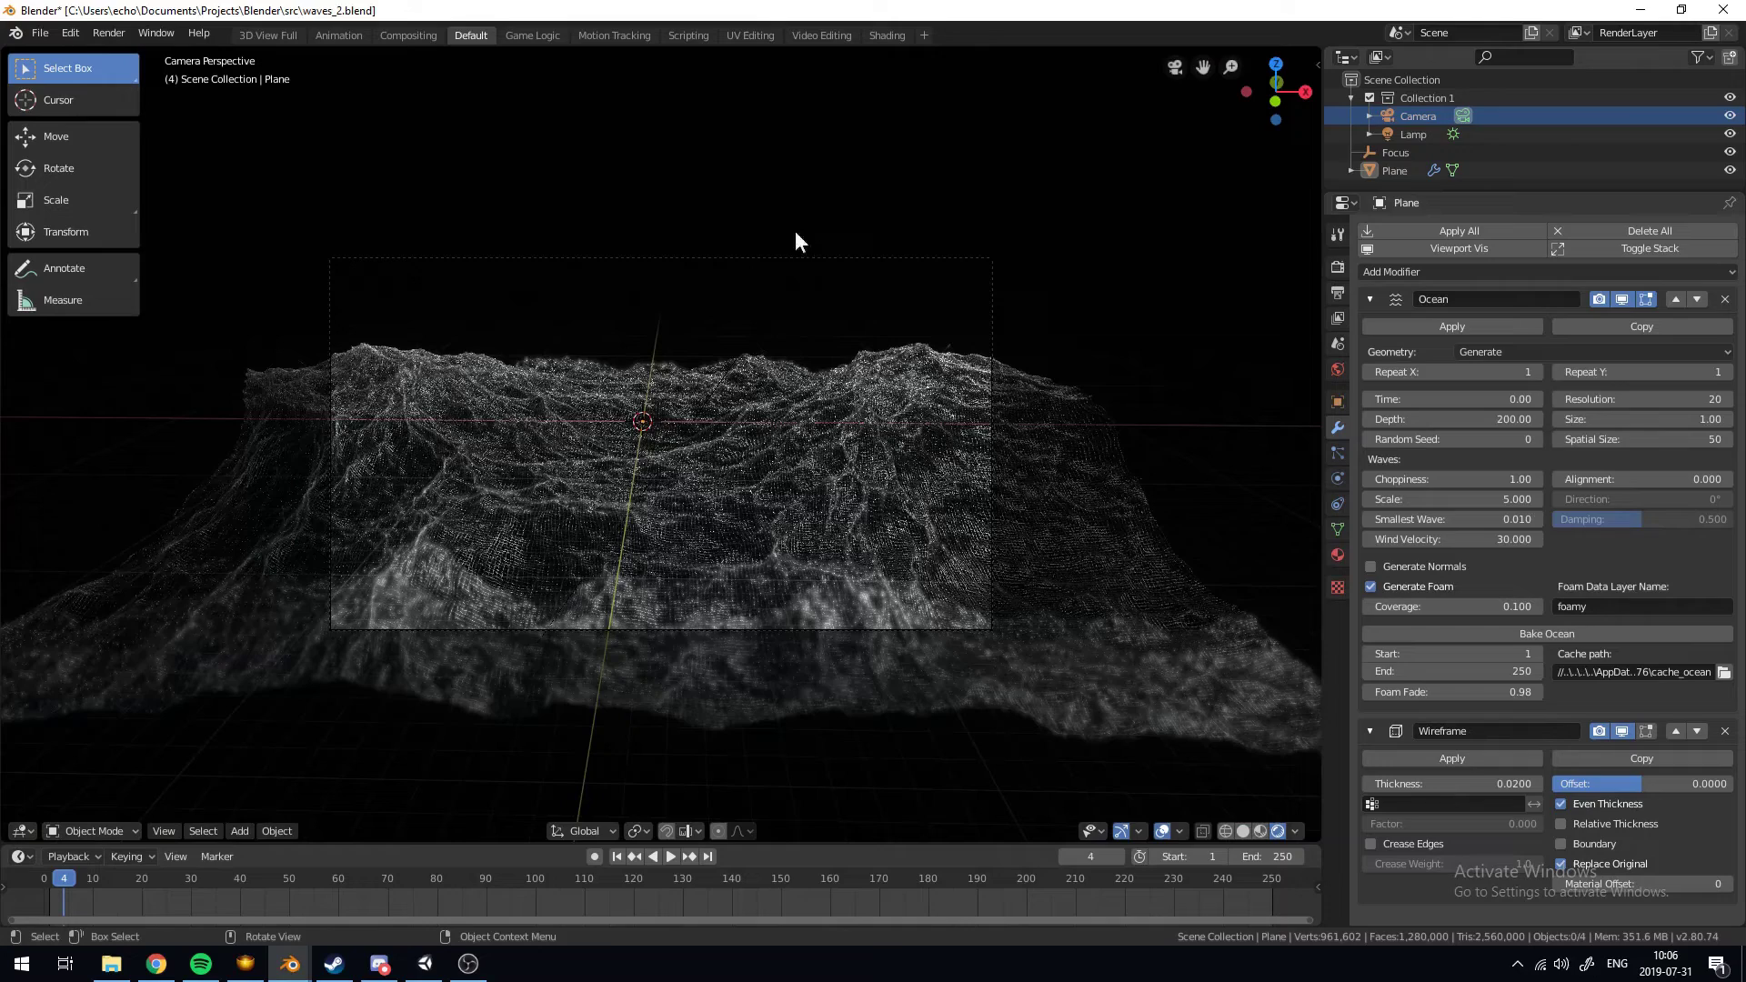
Select the sun lamp, show its light settings and shift it slightly toward the left-hand side of the waves
click(1404, 133)
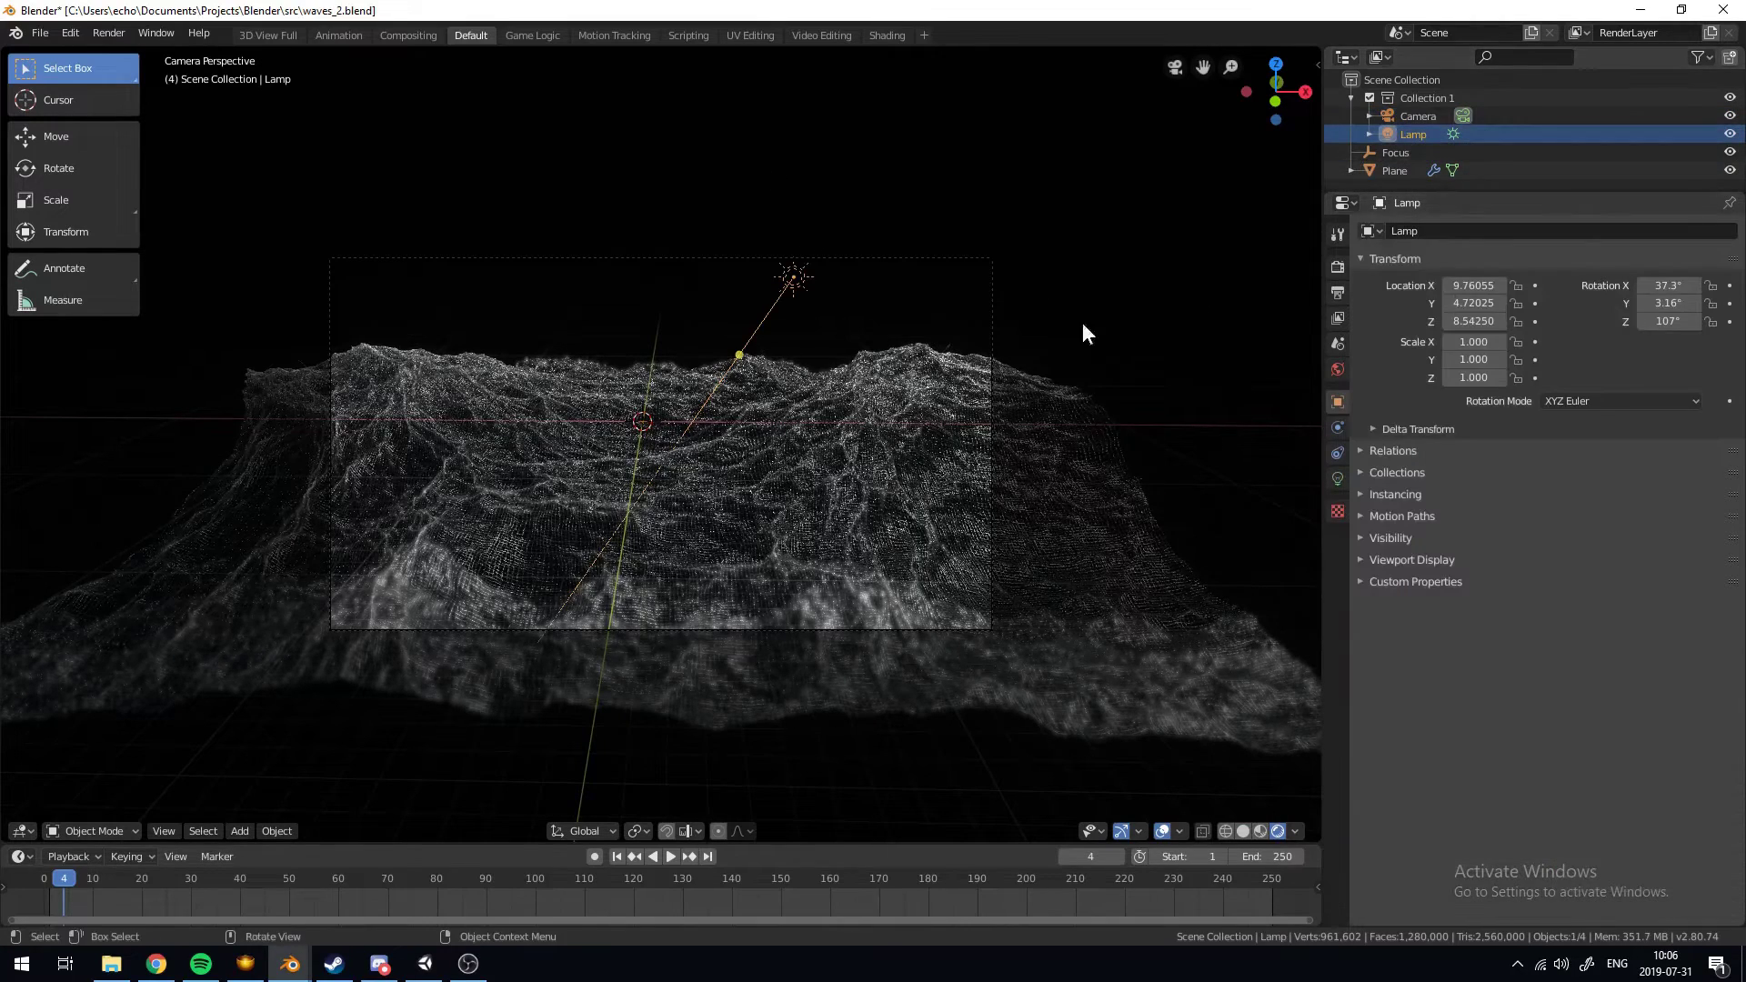
click(1338, 477)
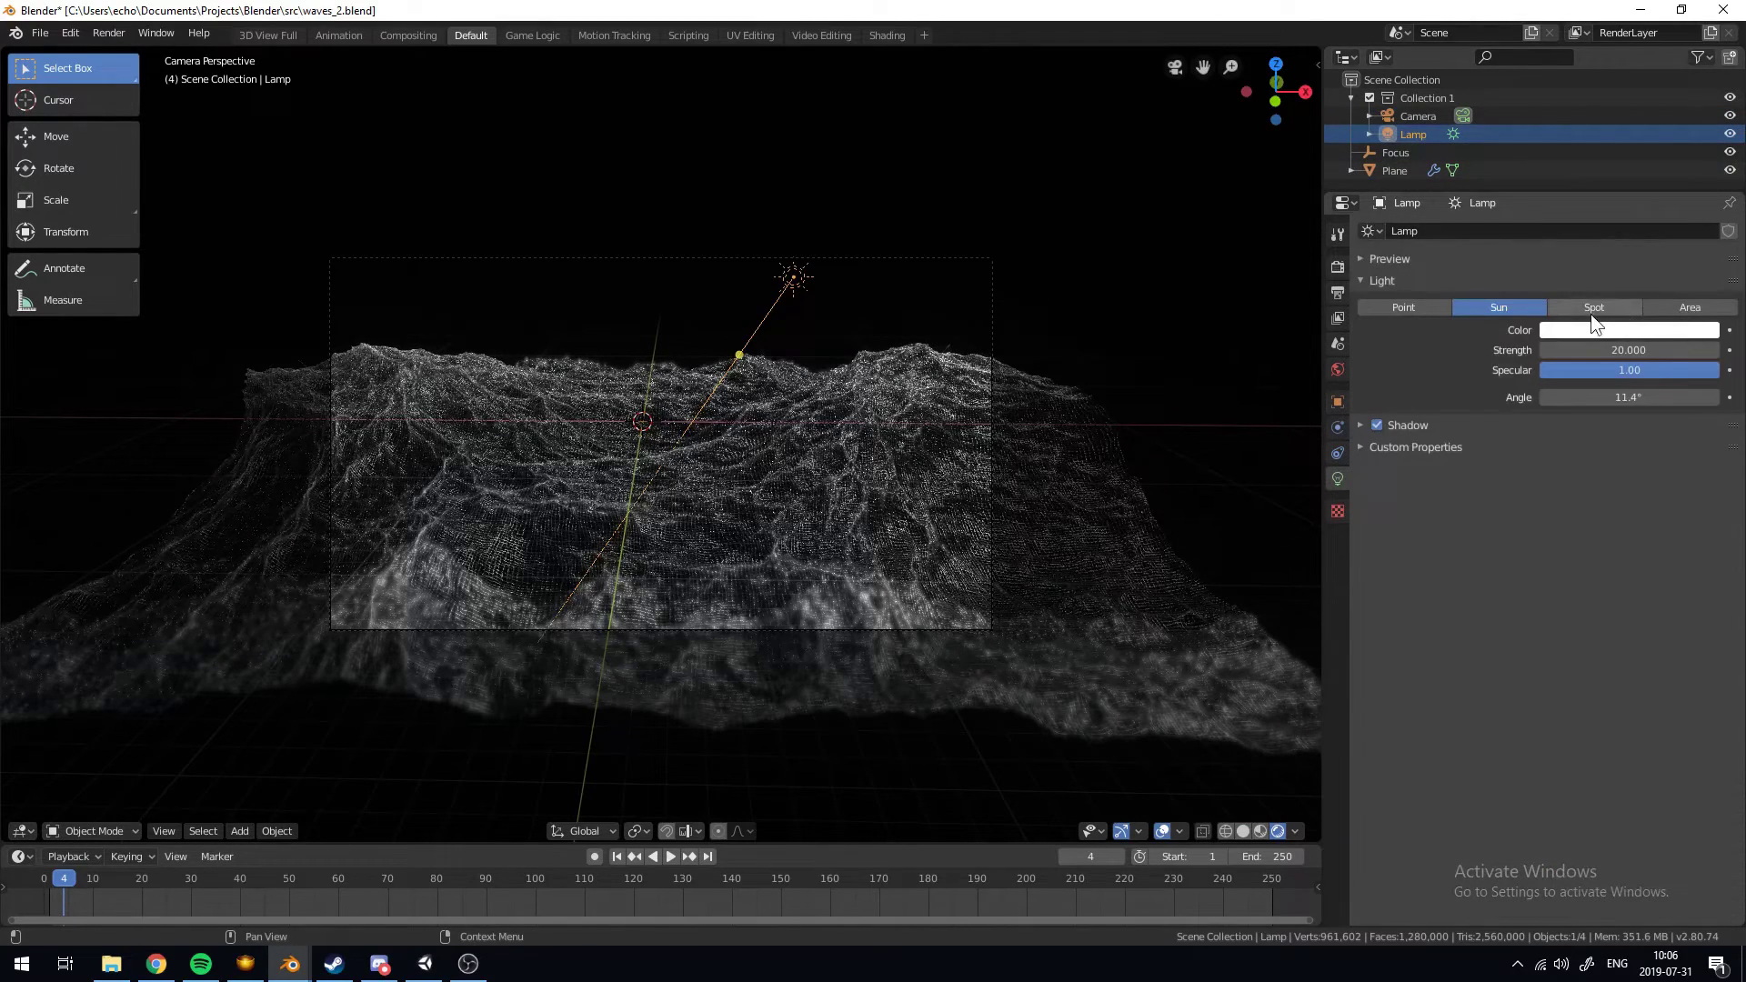
drag(817, 269, 782, 263)
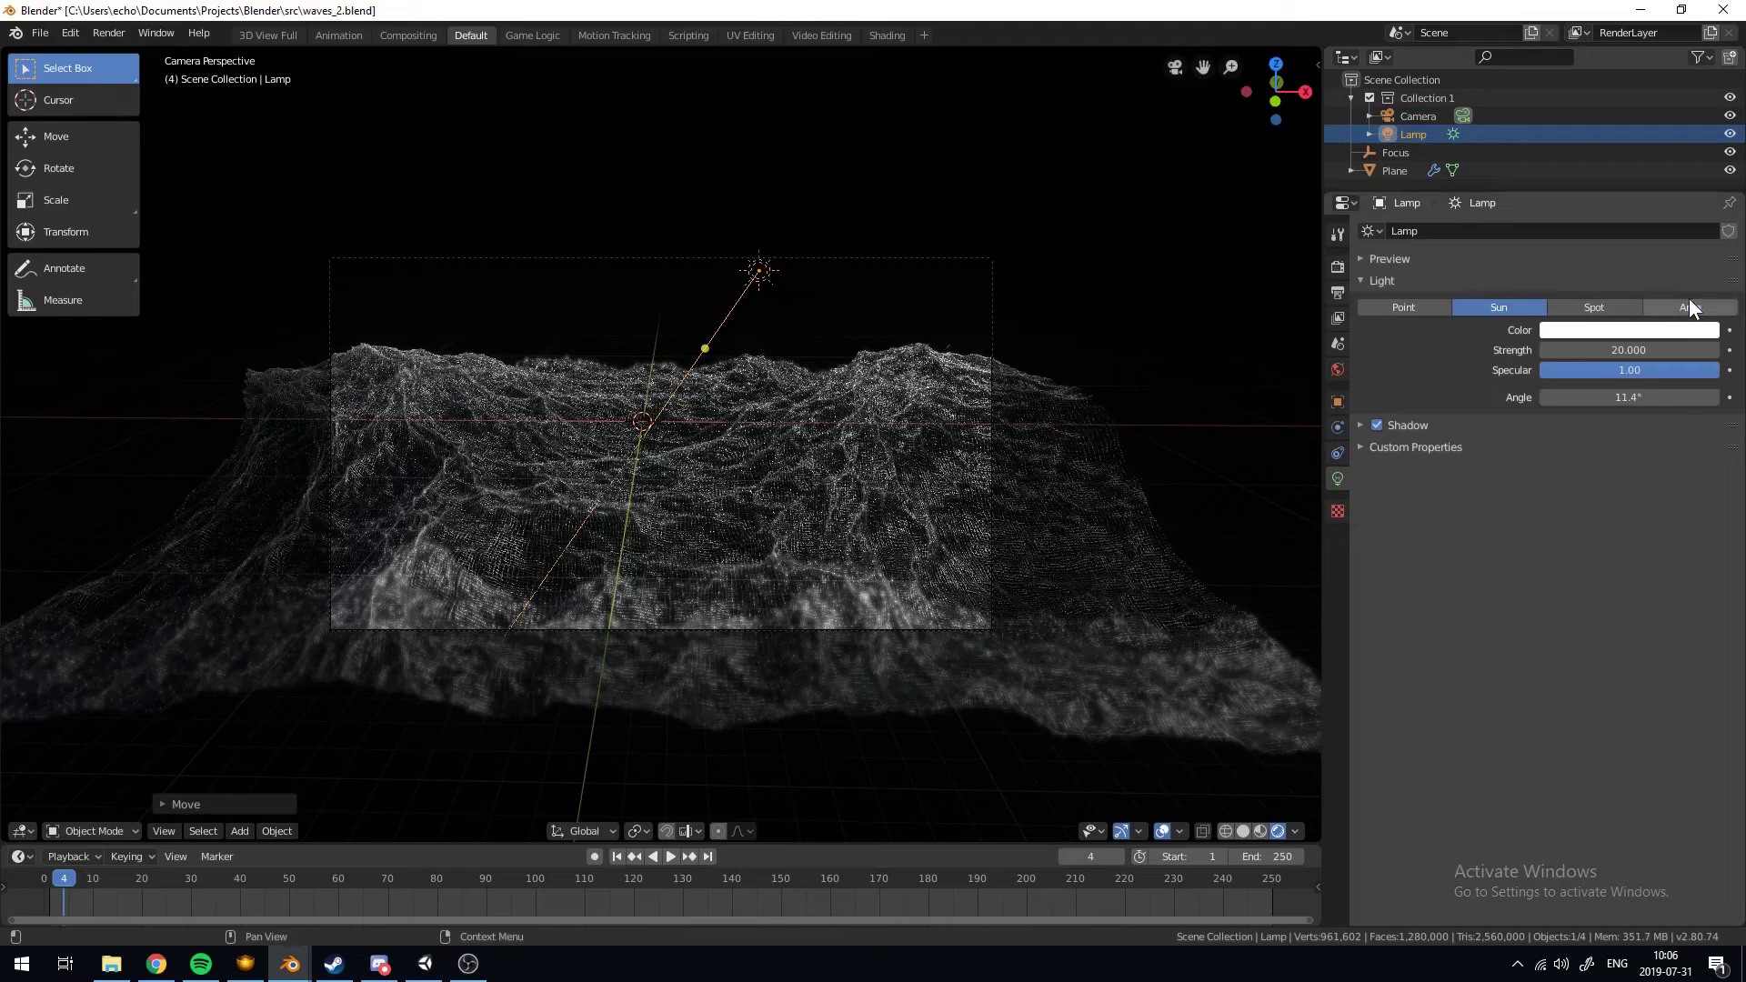
Change the lamp to an Area light with a Power of 10000 and move it closer to the waves
click(1689, 307)
mouse_move(1584, 349)
mouse_down()
mouse_move(1610, 349)
mouse_move(1584, 349)
mouse_up()
click(1584, 349)
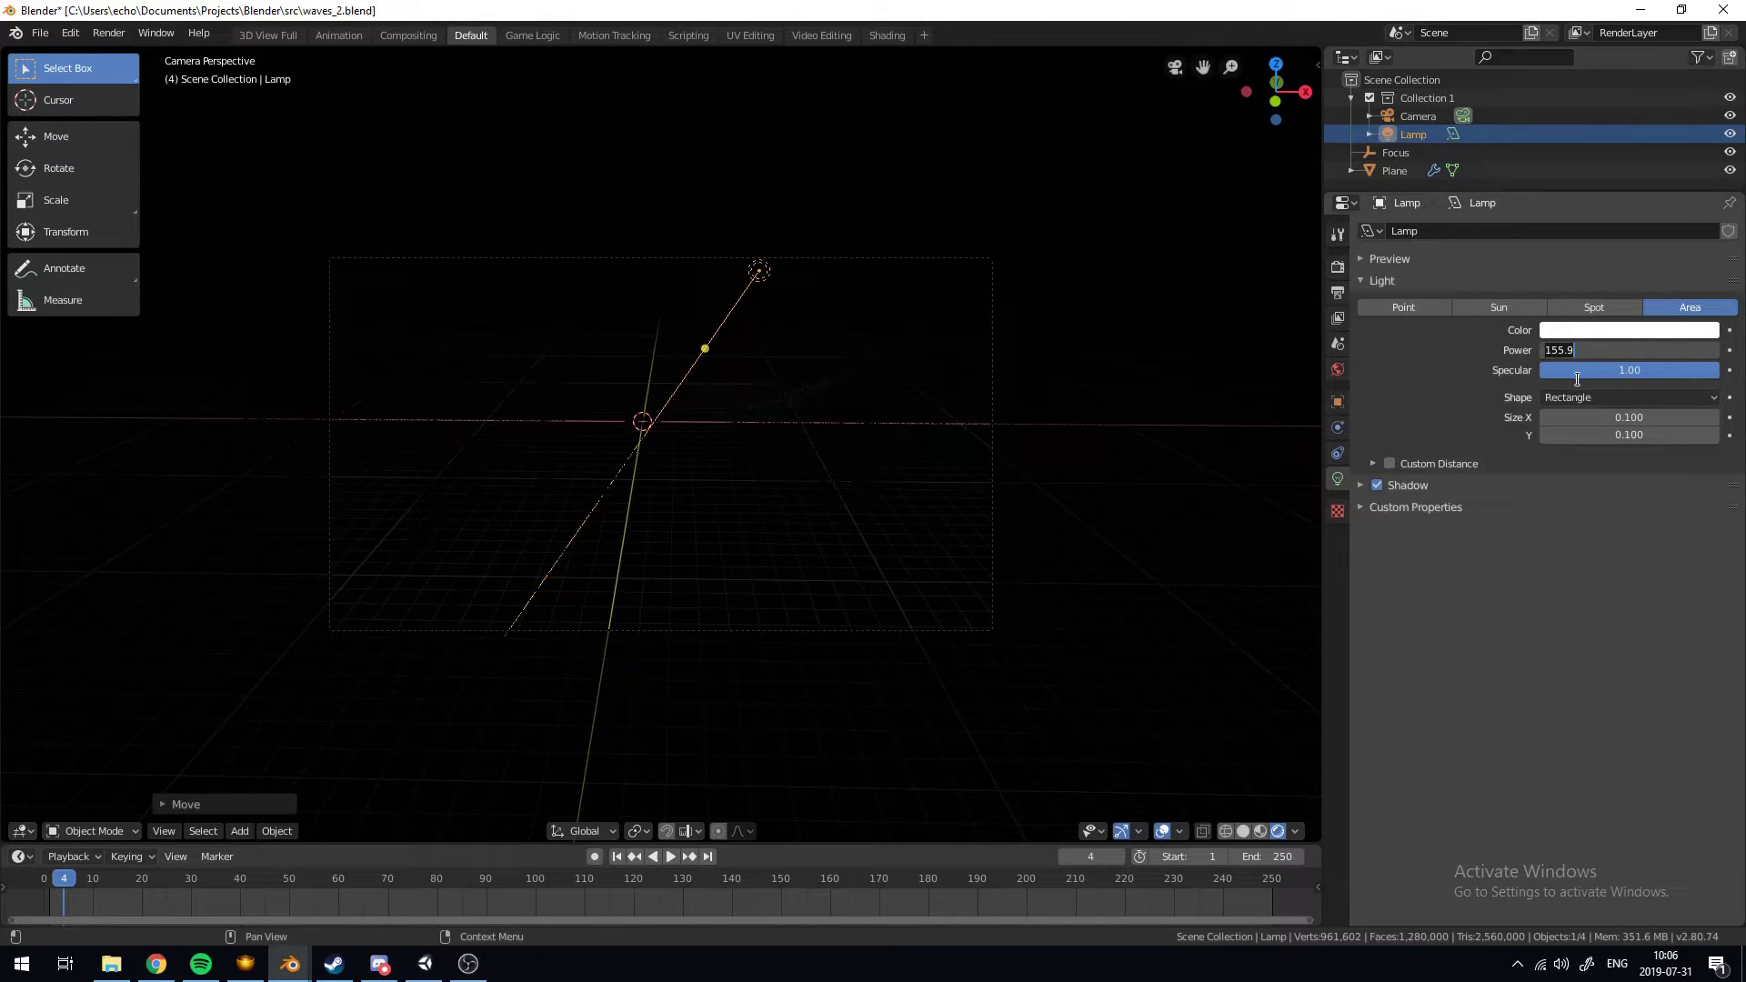
text(10000)
key(Return)
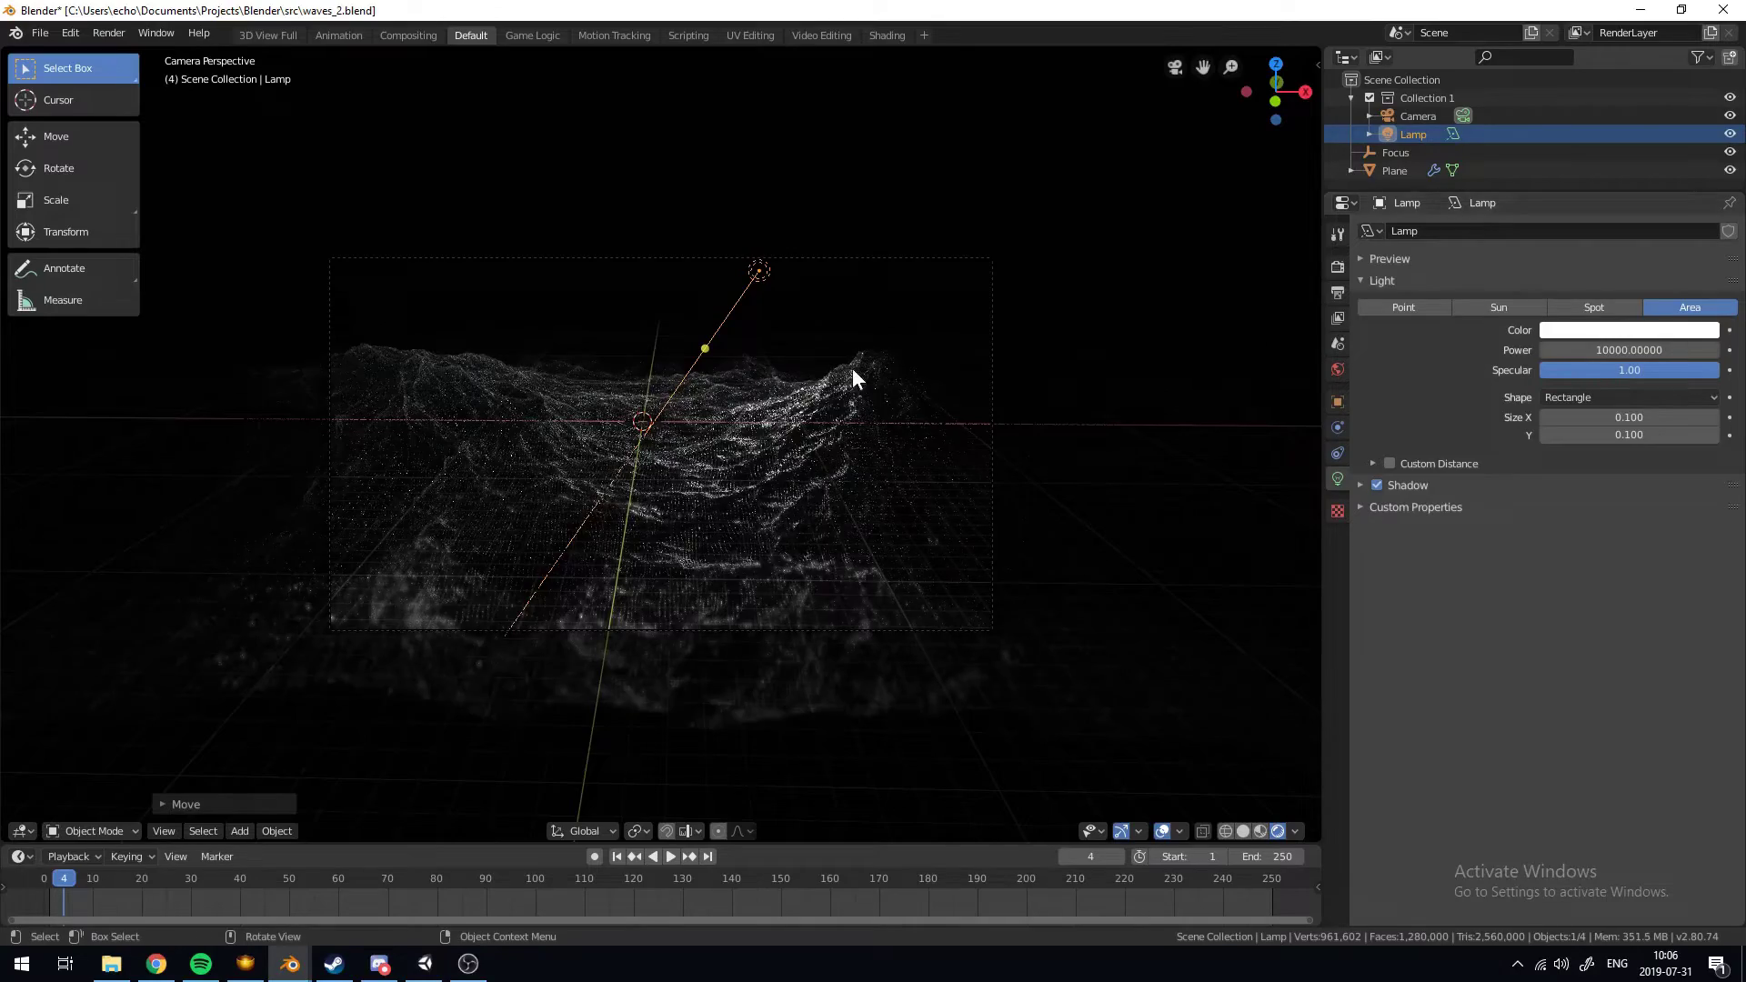
key(g)
click(771, 528)
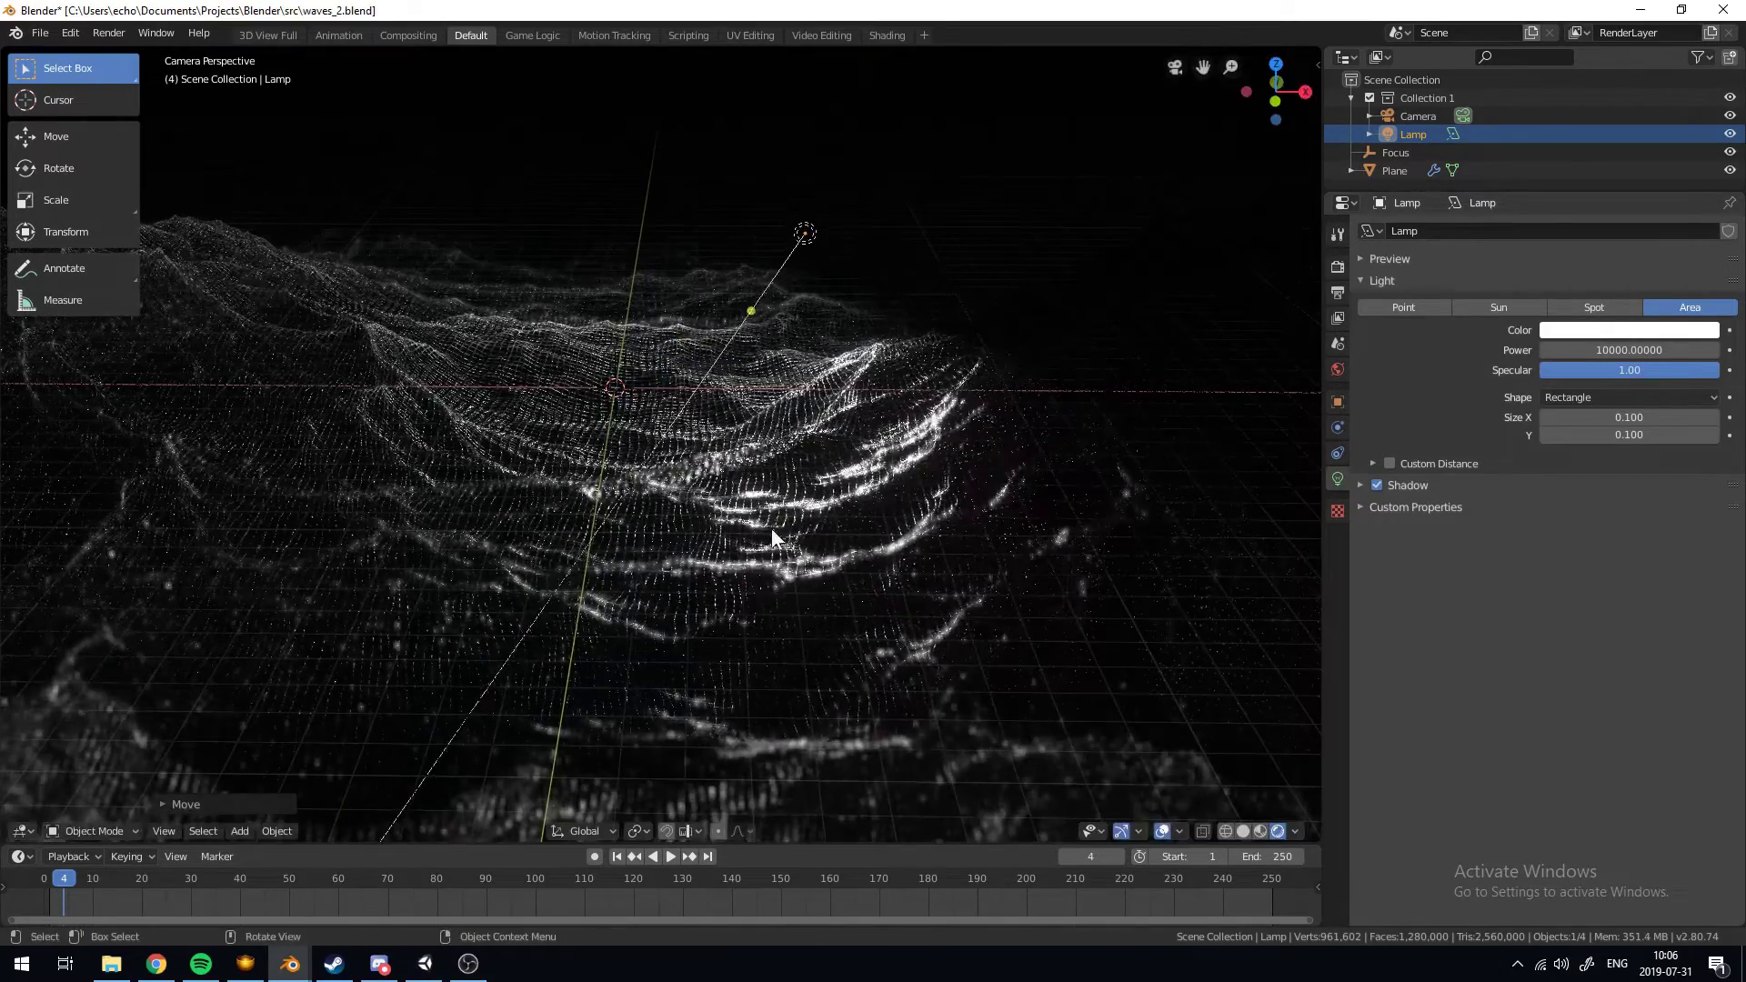
Nudge the area lamp slightly upward by about 0.74 m and clear the selection
scroll(778, 471, down, 3)
key(g)
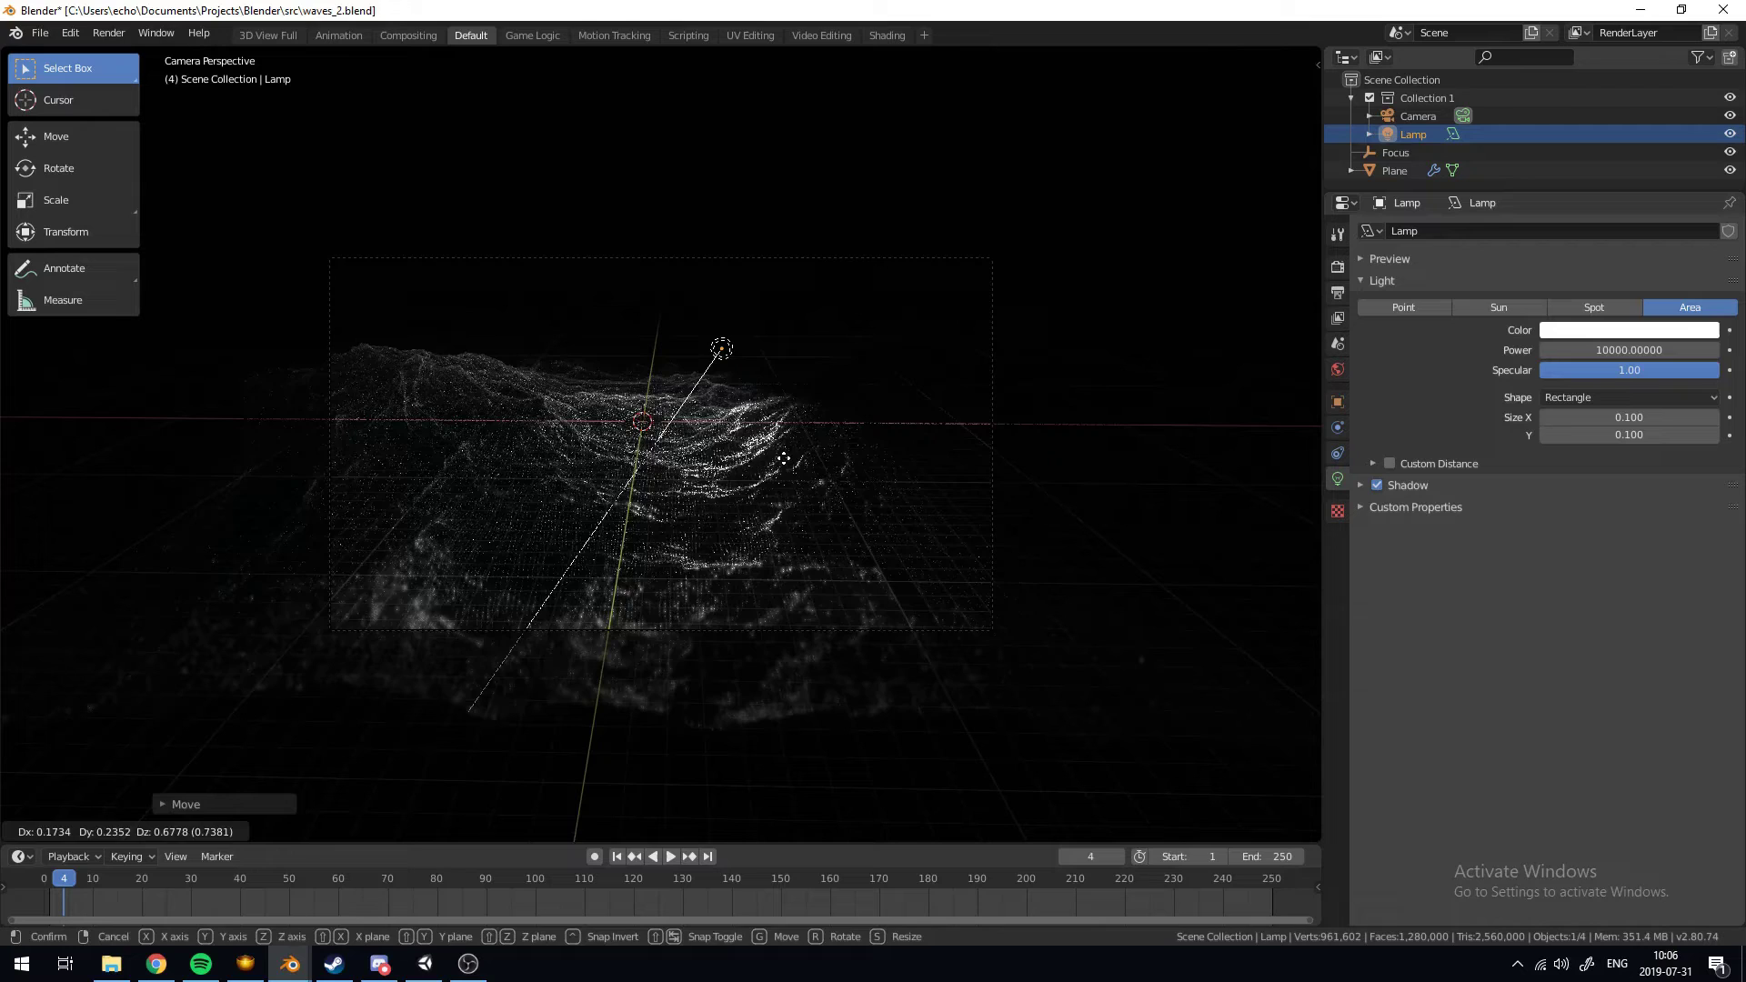
click(784, 456)
key(alt+a)
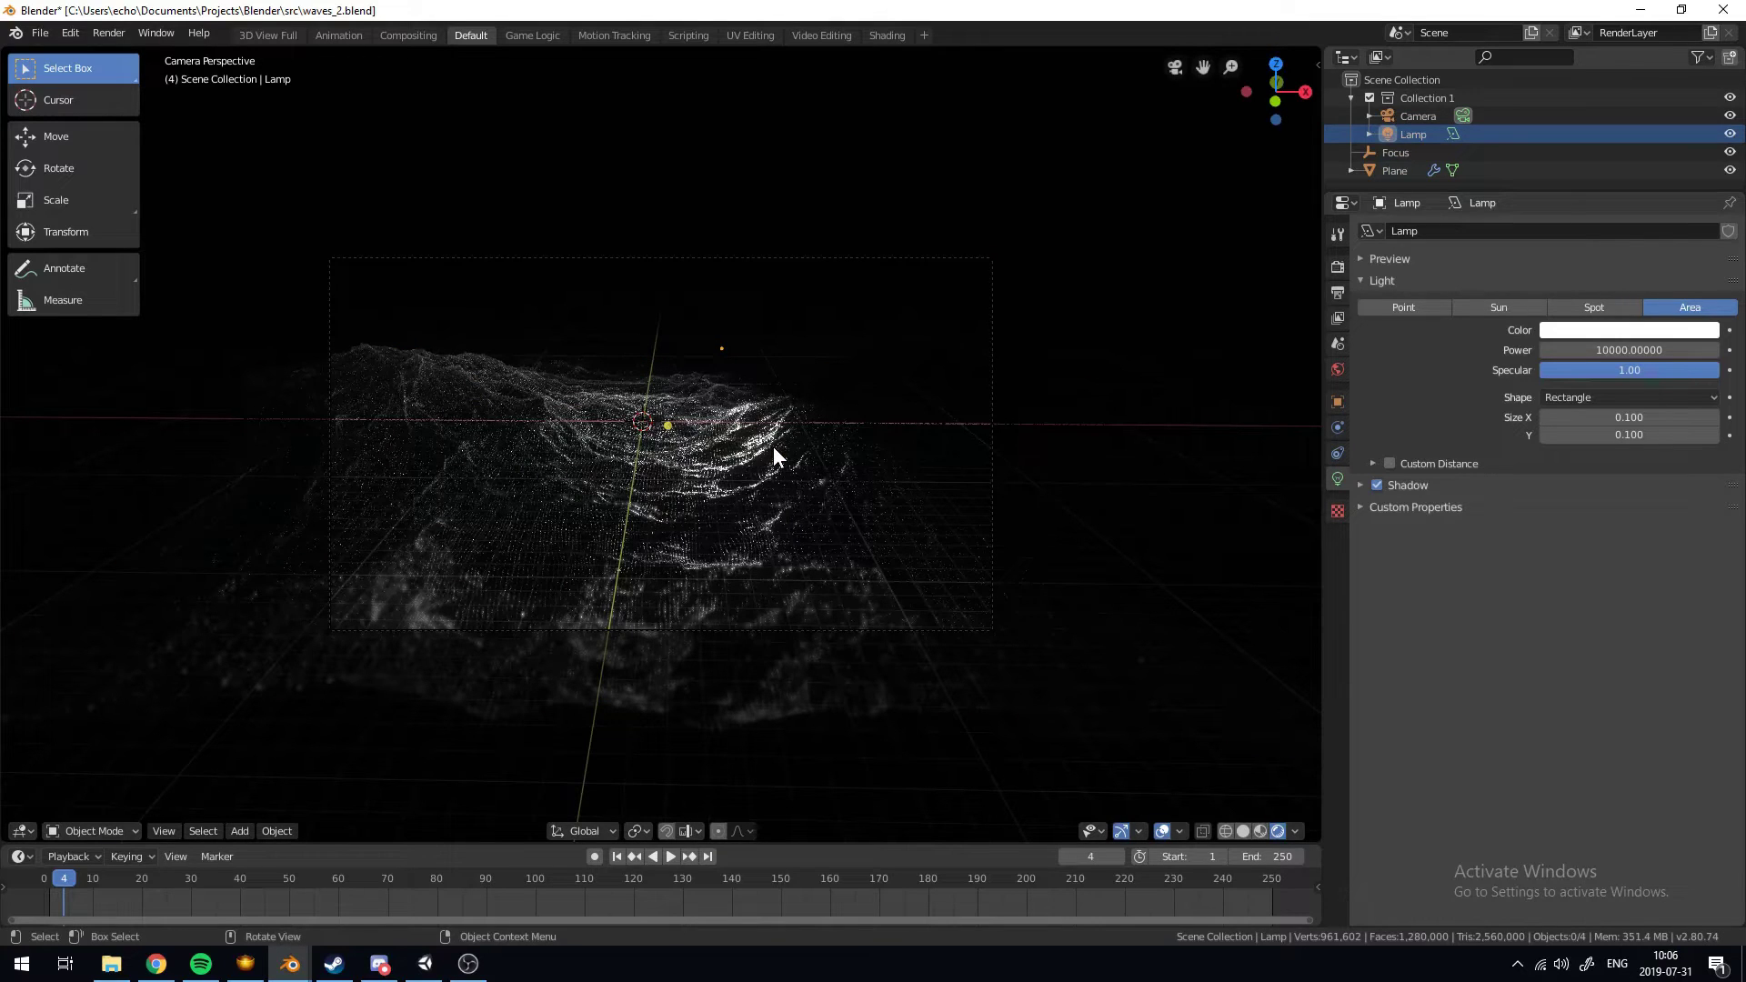
Keyframe the wave plane's Ocean Time at 0 on frame 1
click(822, 502)
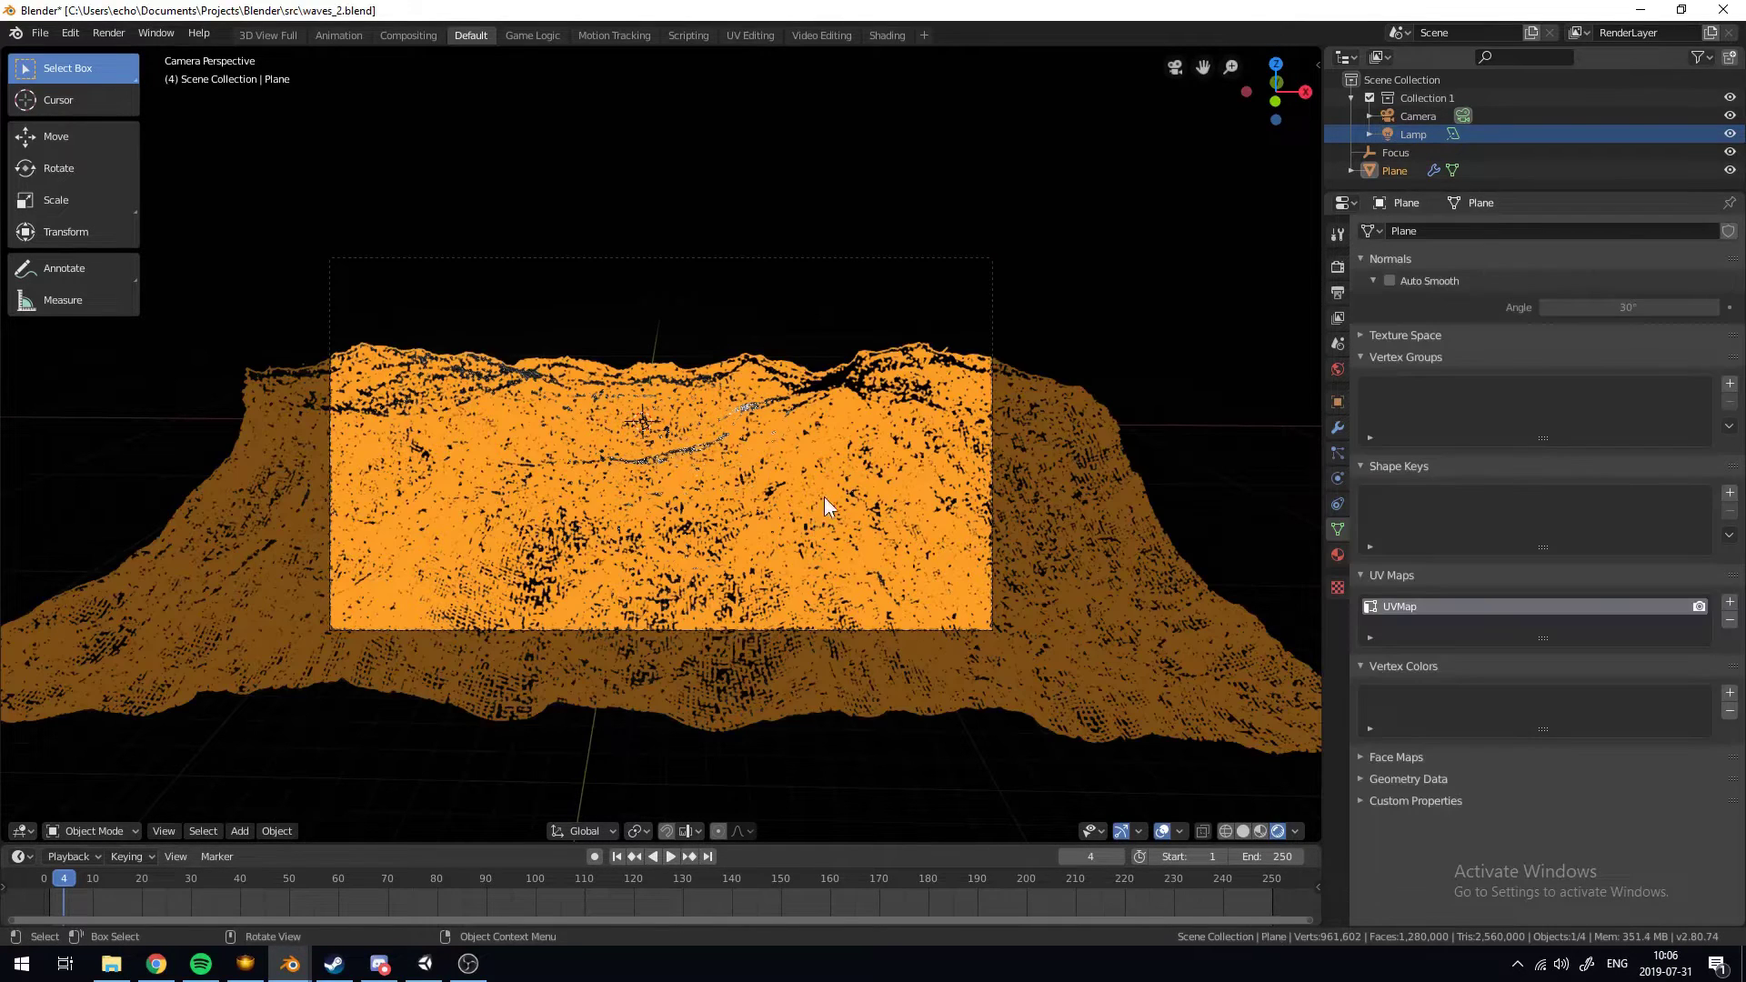
click(1339, 429)
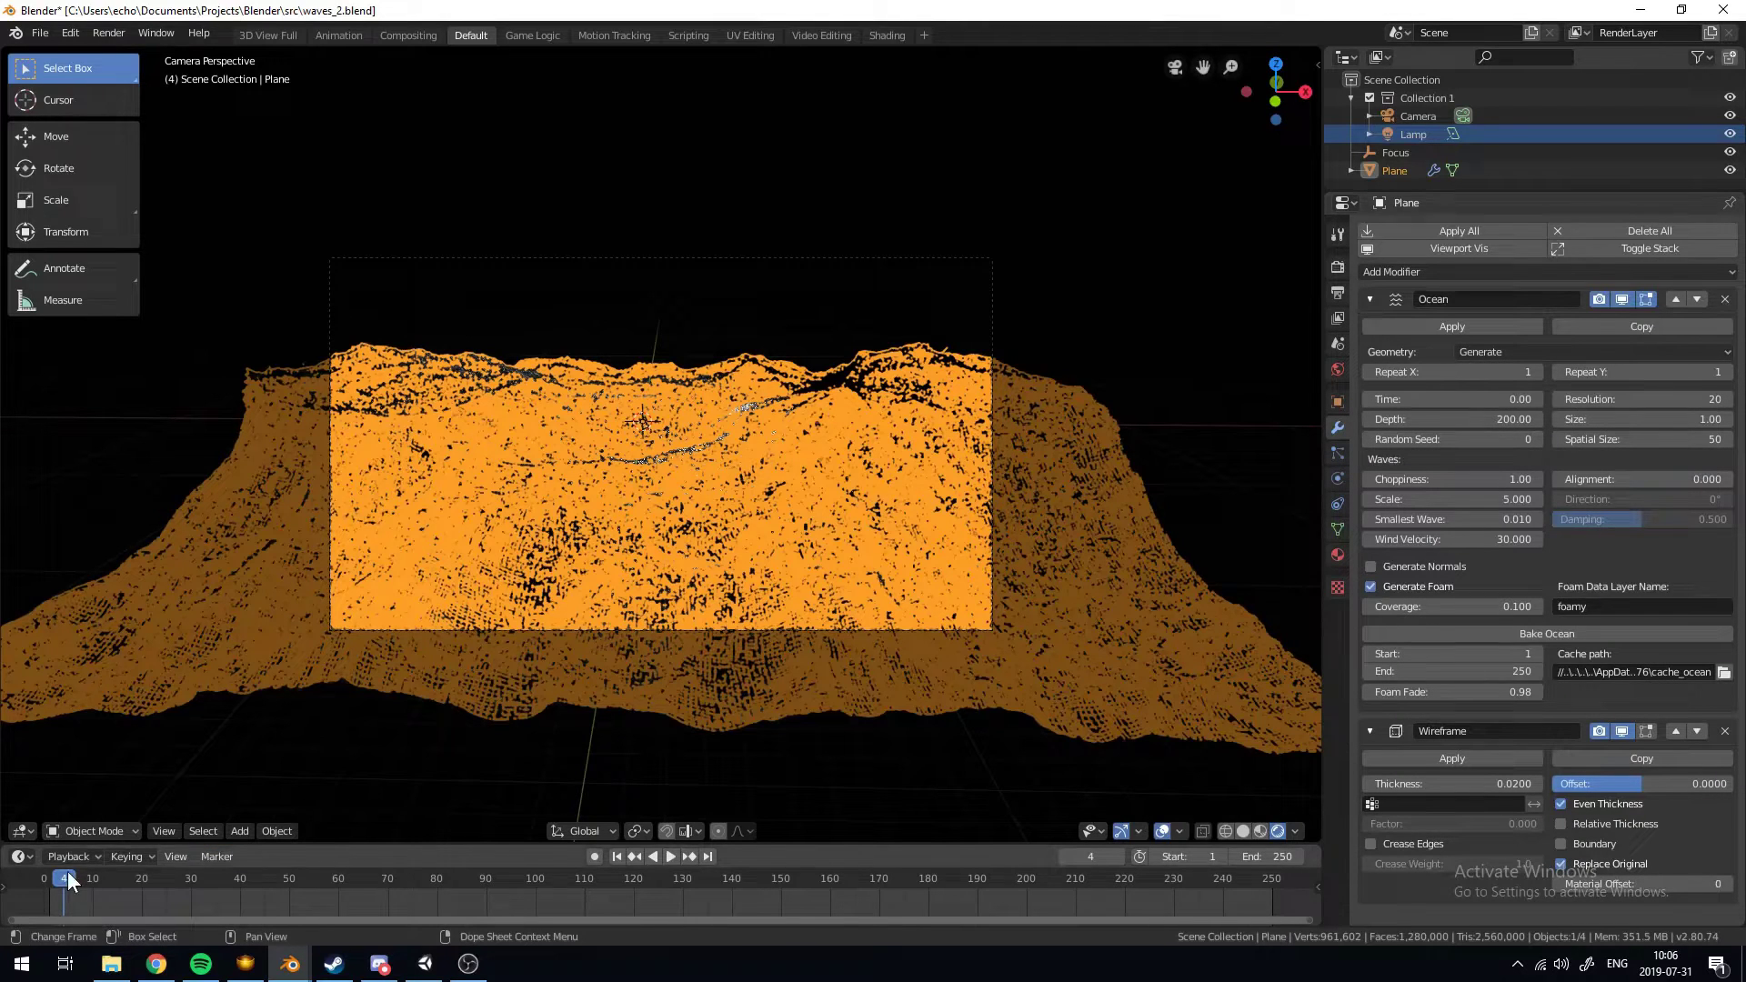
drag(68, 871, 41, 879)
key(space)
key(space)
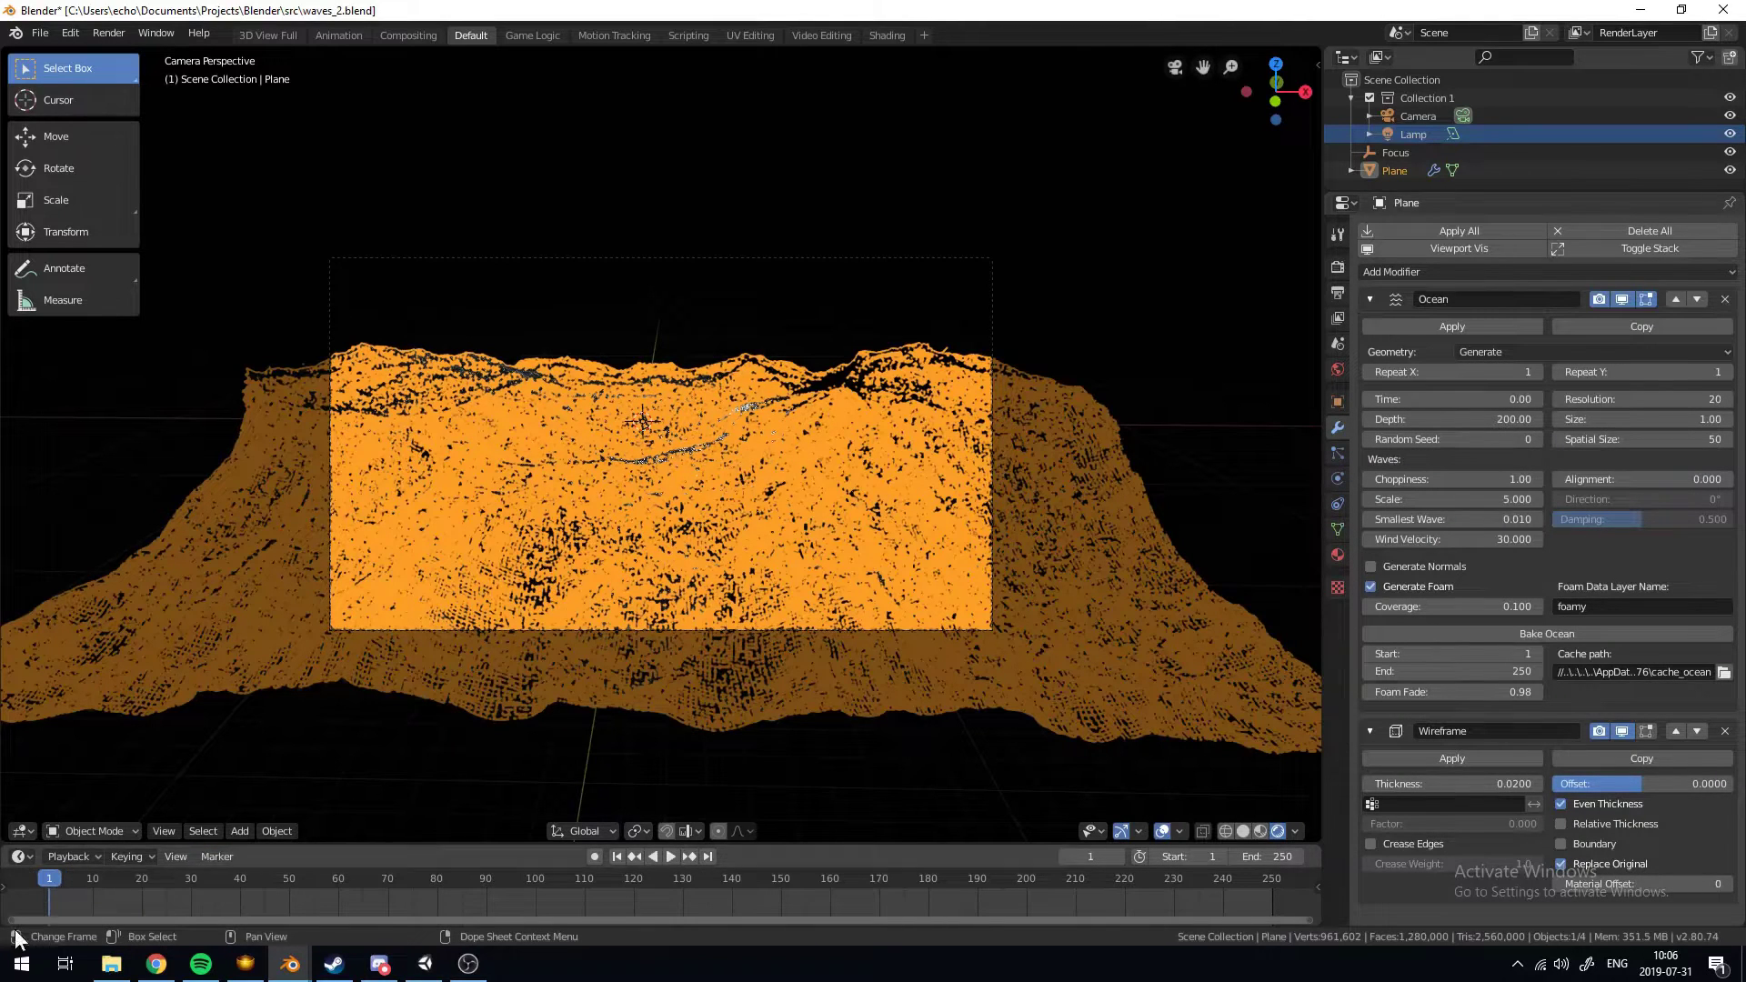
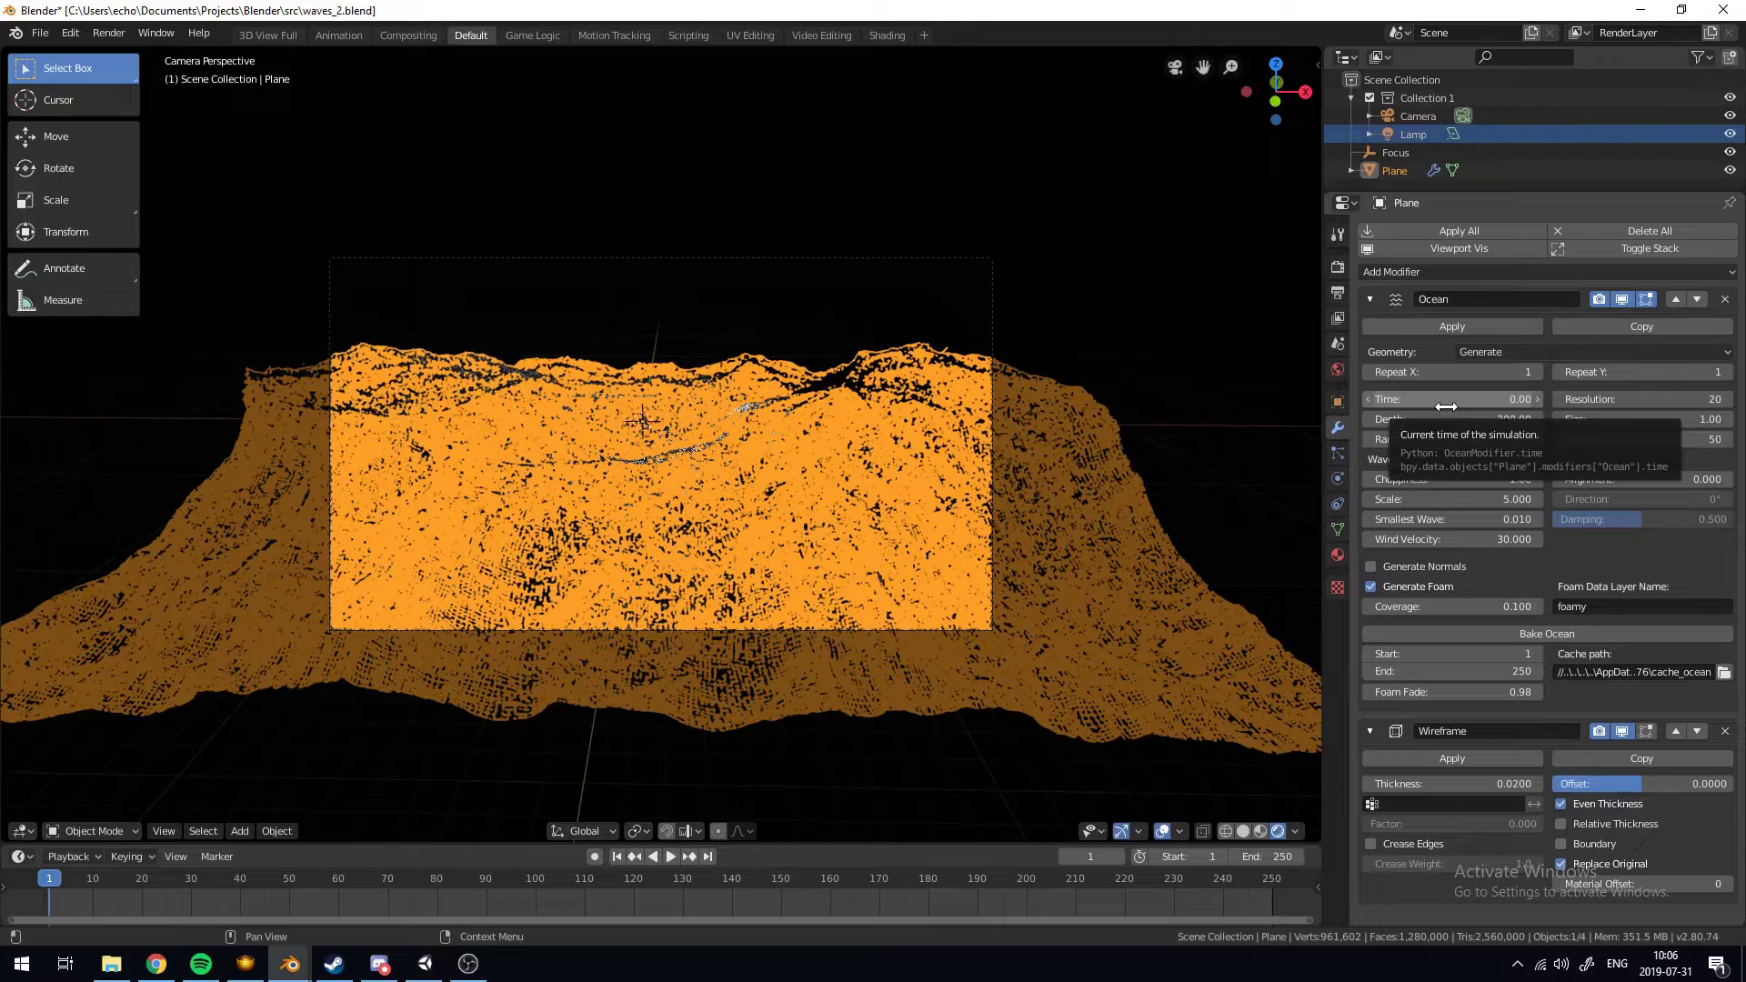
key(i)
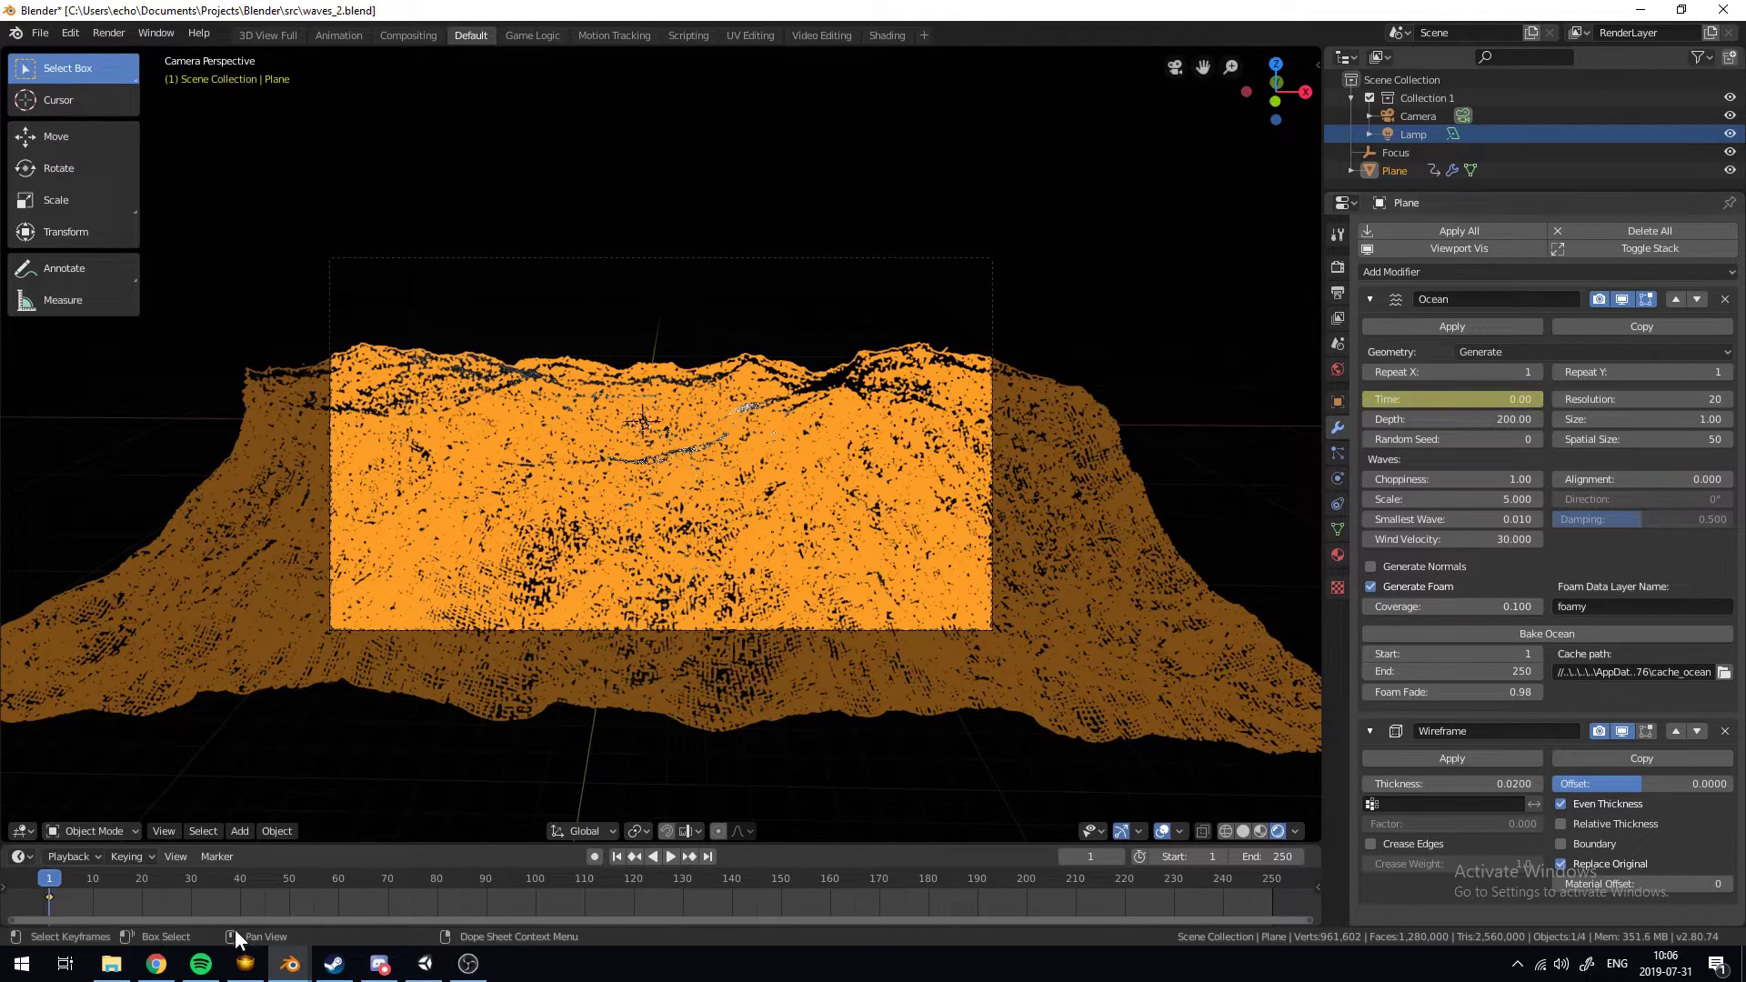
Go to frame 100 and set the Ocean modifier's Resolution to 15
click(534, 887)
key(space)
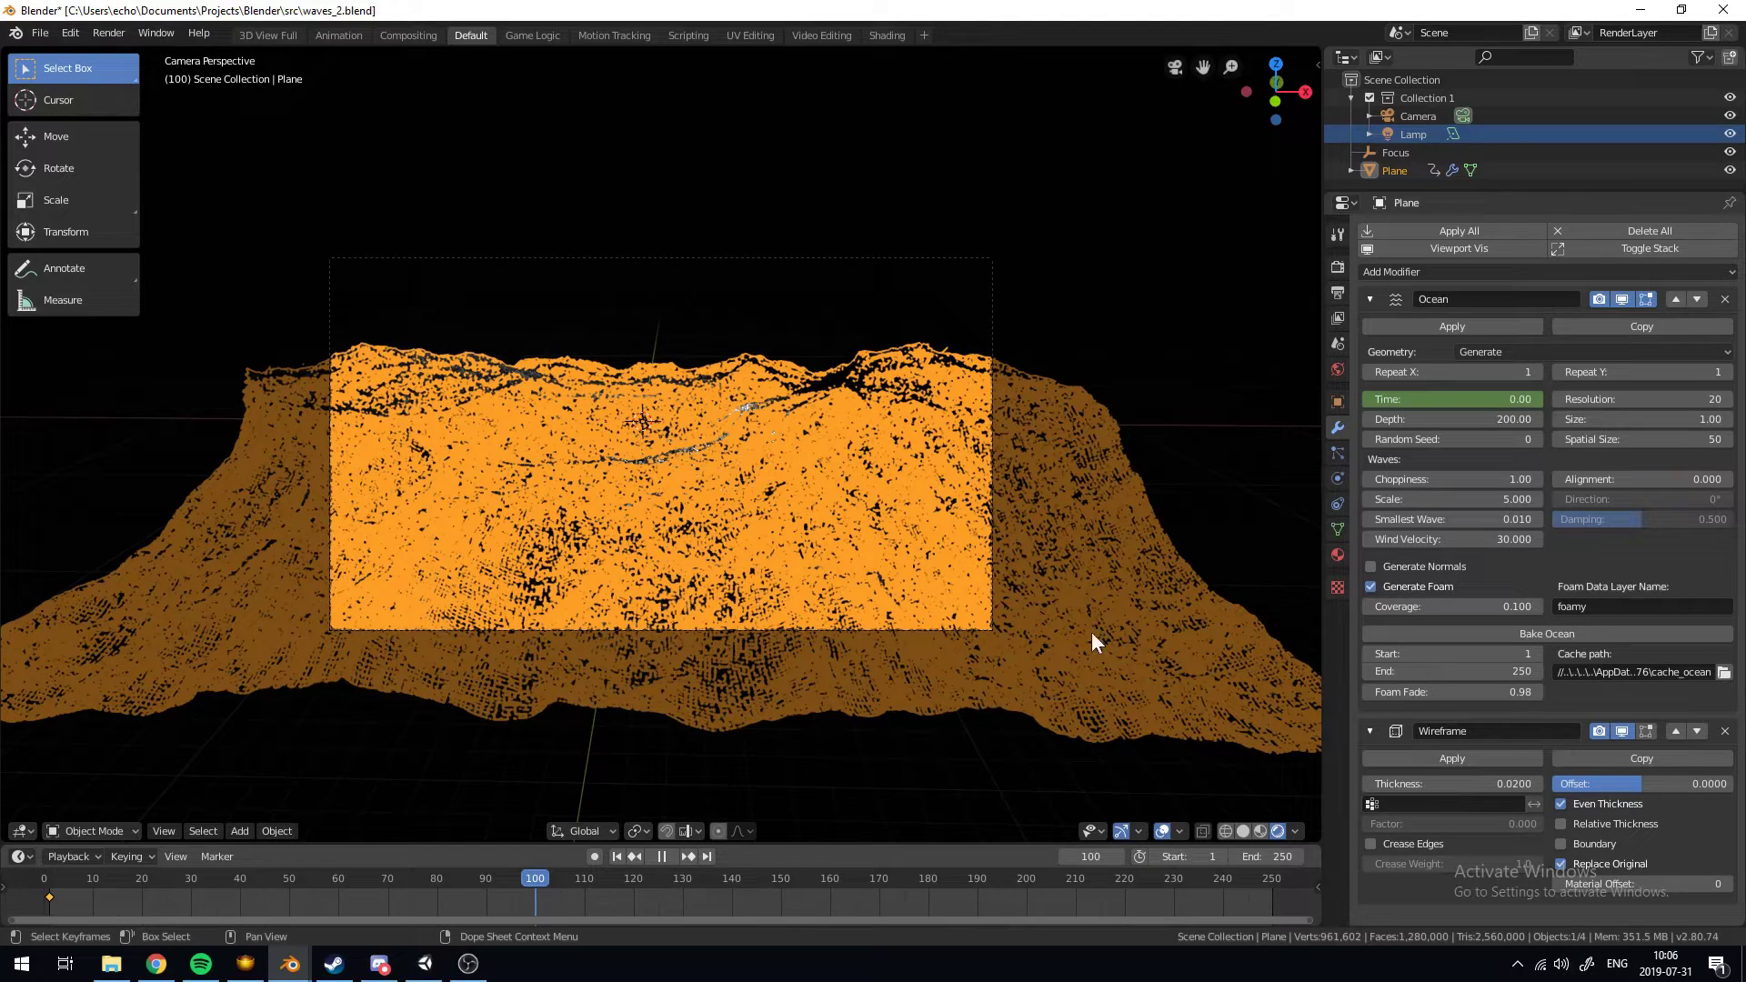
key(space)
click(1449, 401)
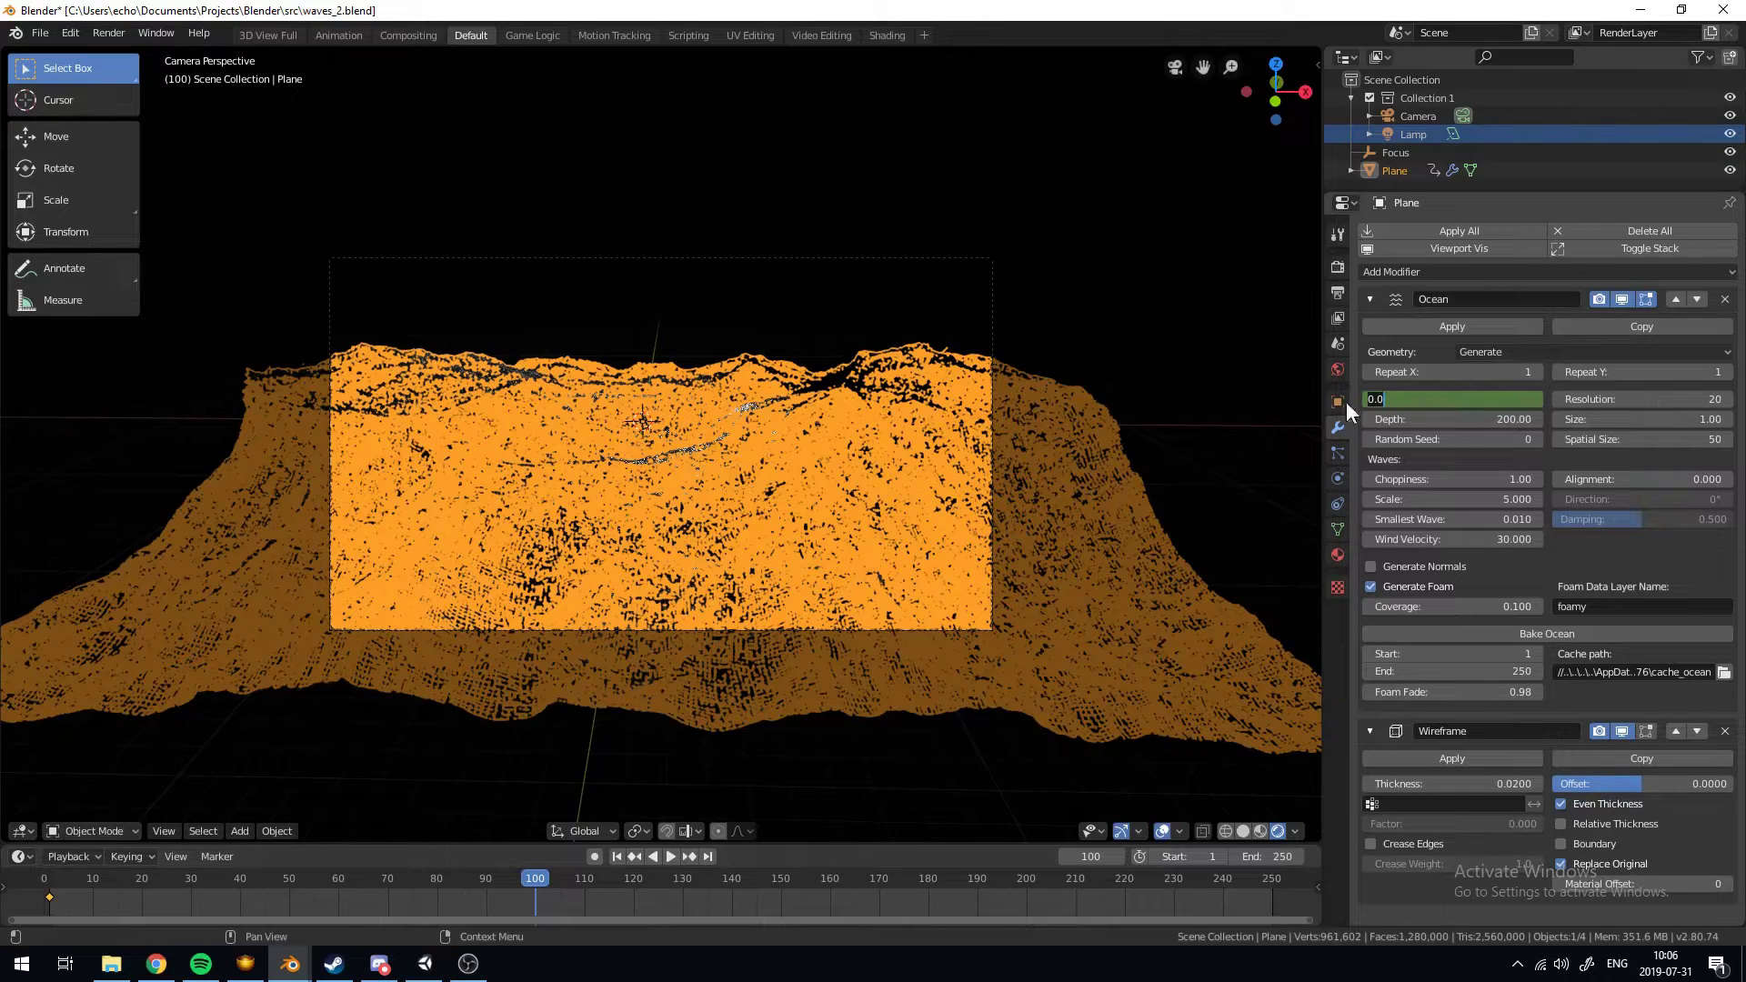
click(1641, 402)
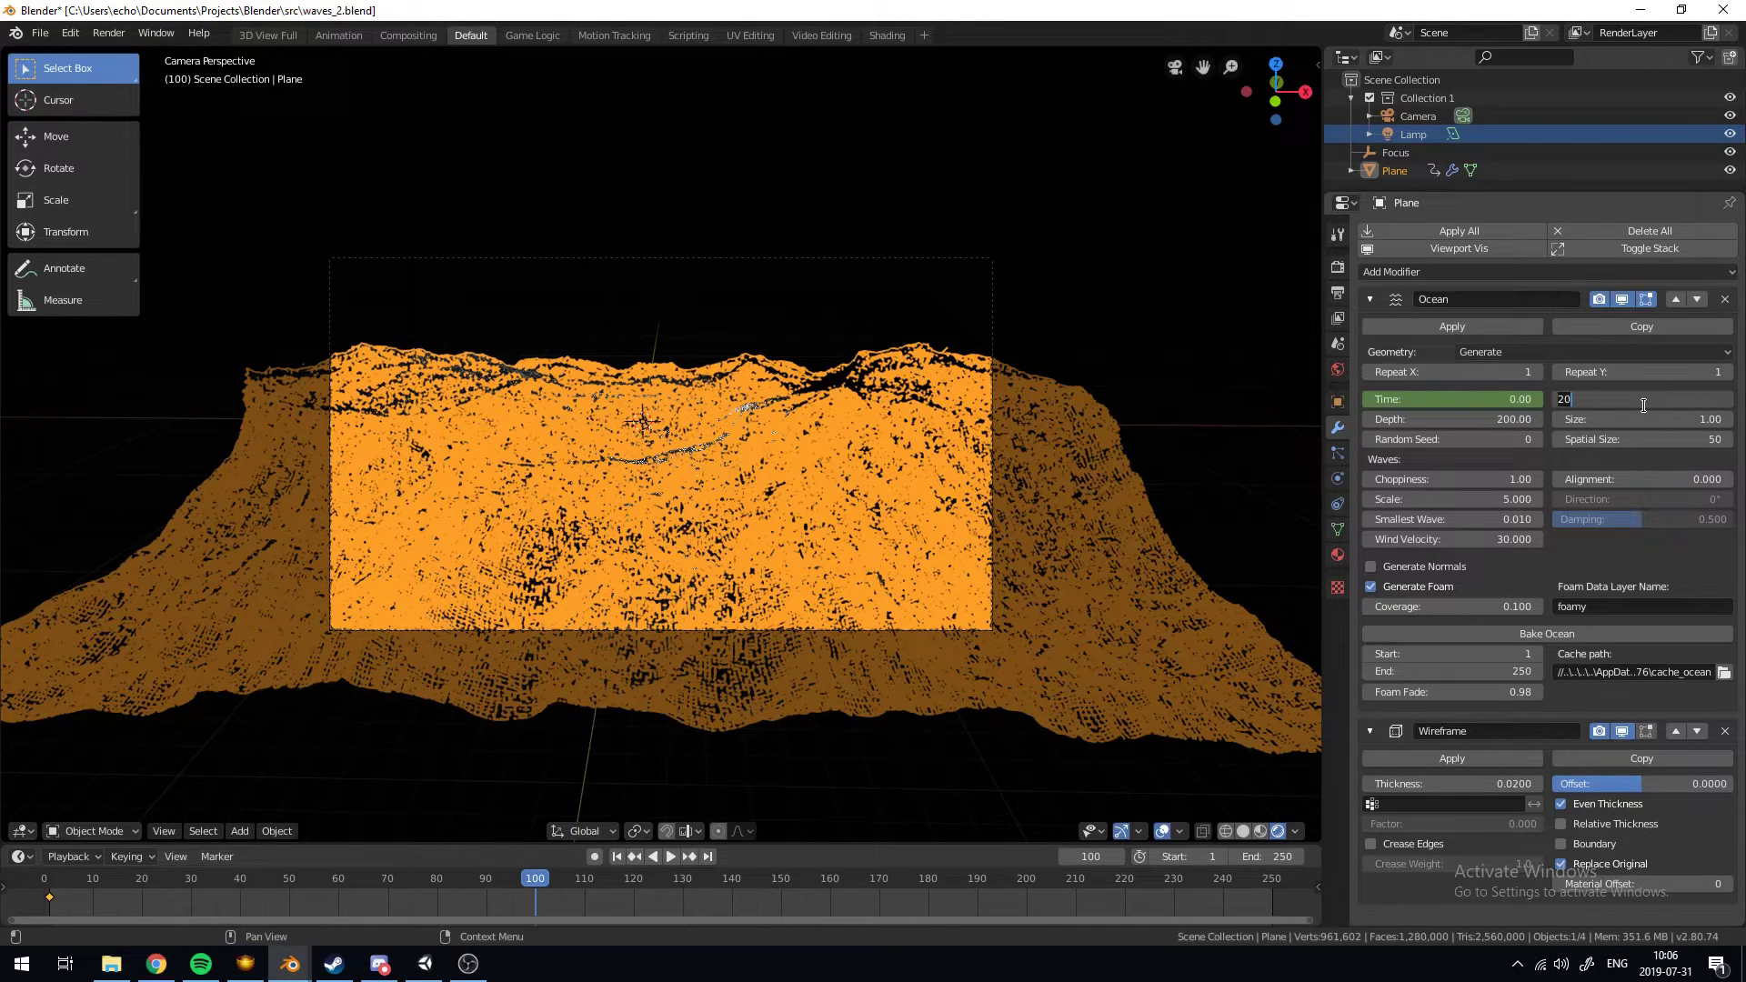
text(15)
key(Return)
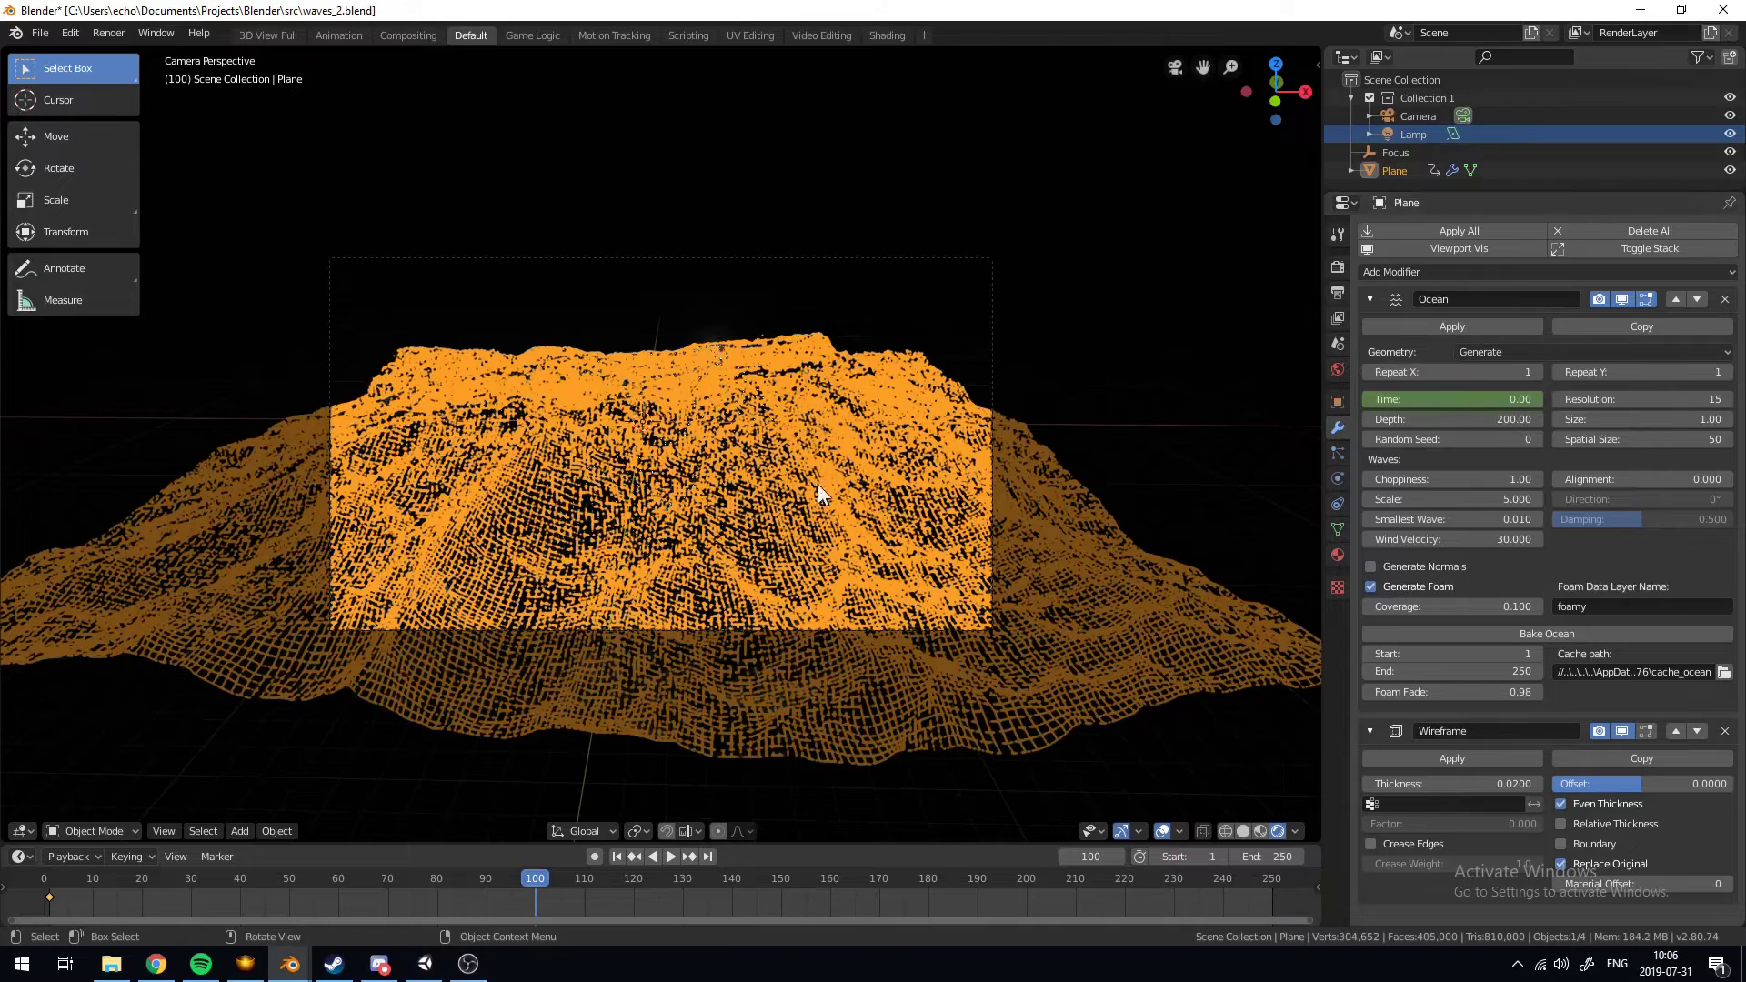
Set the Ocean modifier's foam Coverage to 0.2 and check the rendered waves with the plane deselected
key(alt+a)
scroll(713, 444, up, 3)
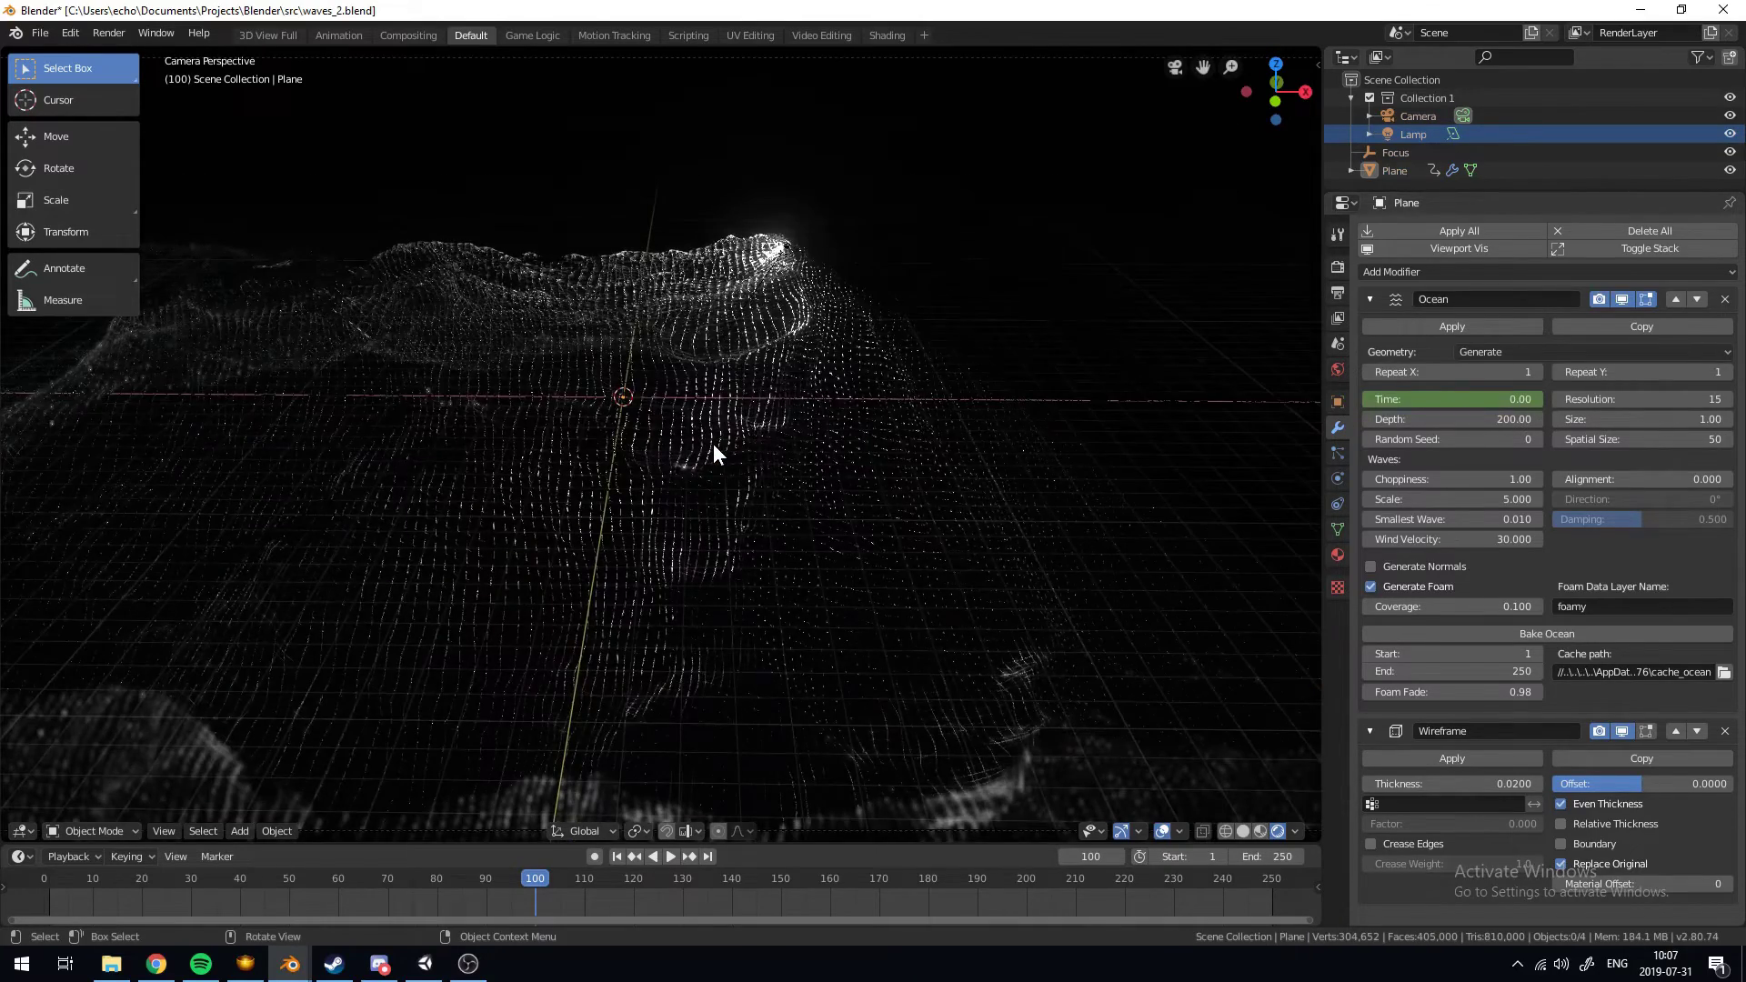
scroll(801, 352, down, 2)
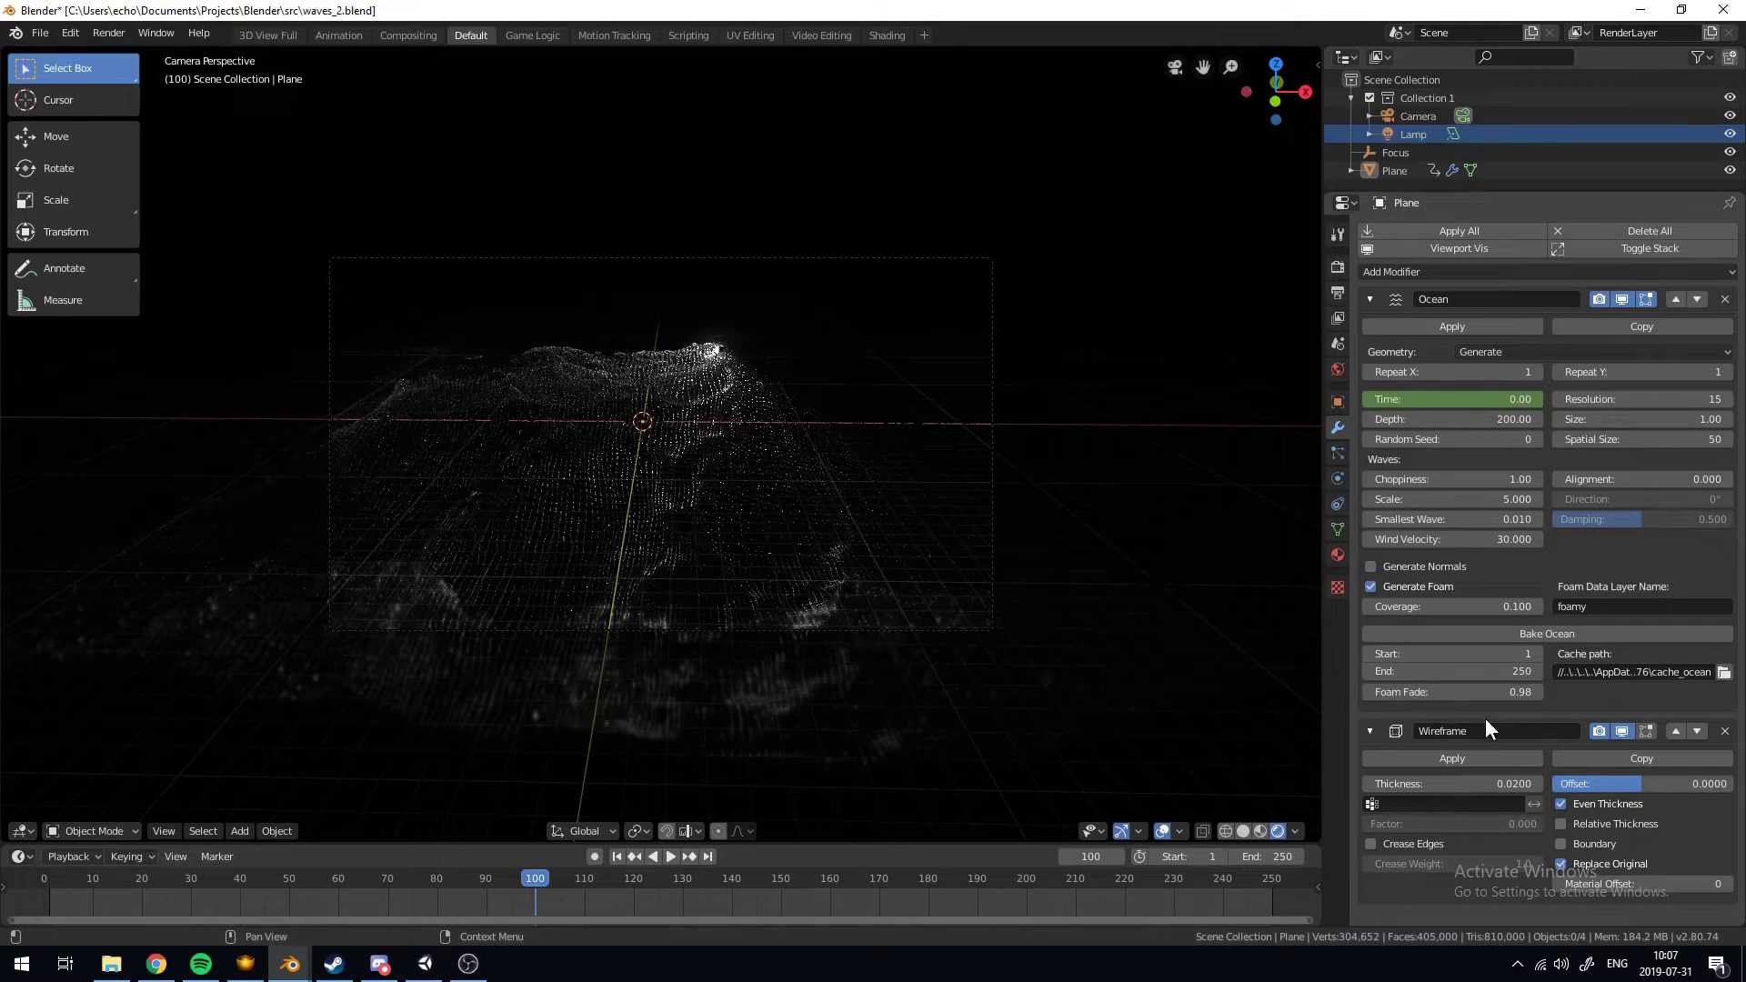
click(1458, 604)
text(0.2)
key(Return)
scroll(1024, 411, up, 3)
scroll(1026, 421, up, 2)
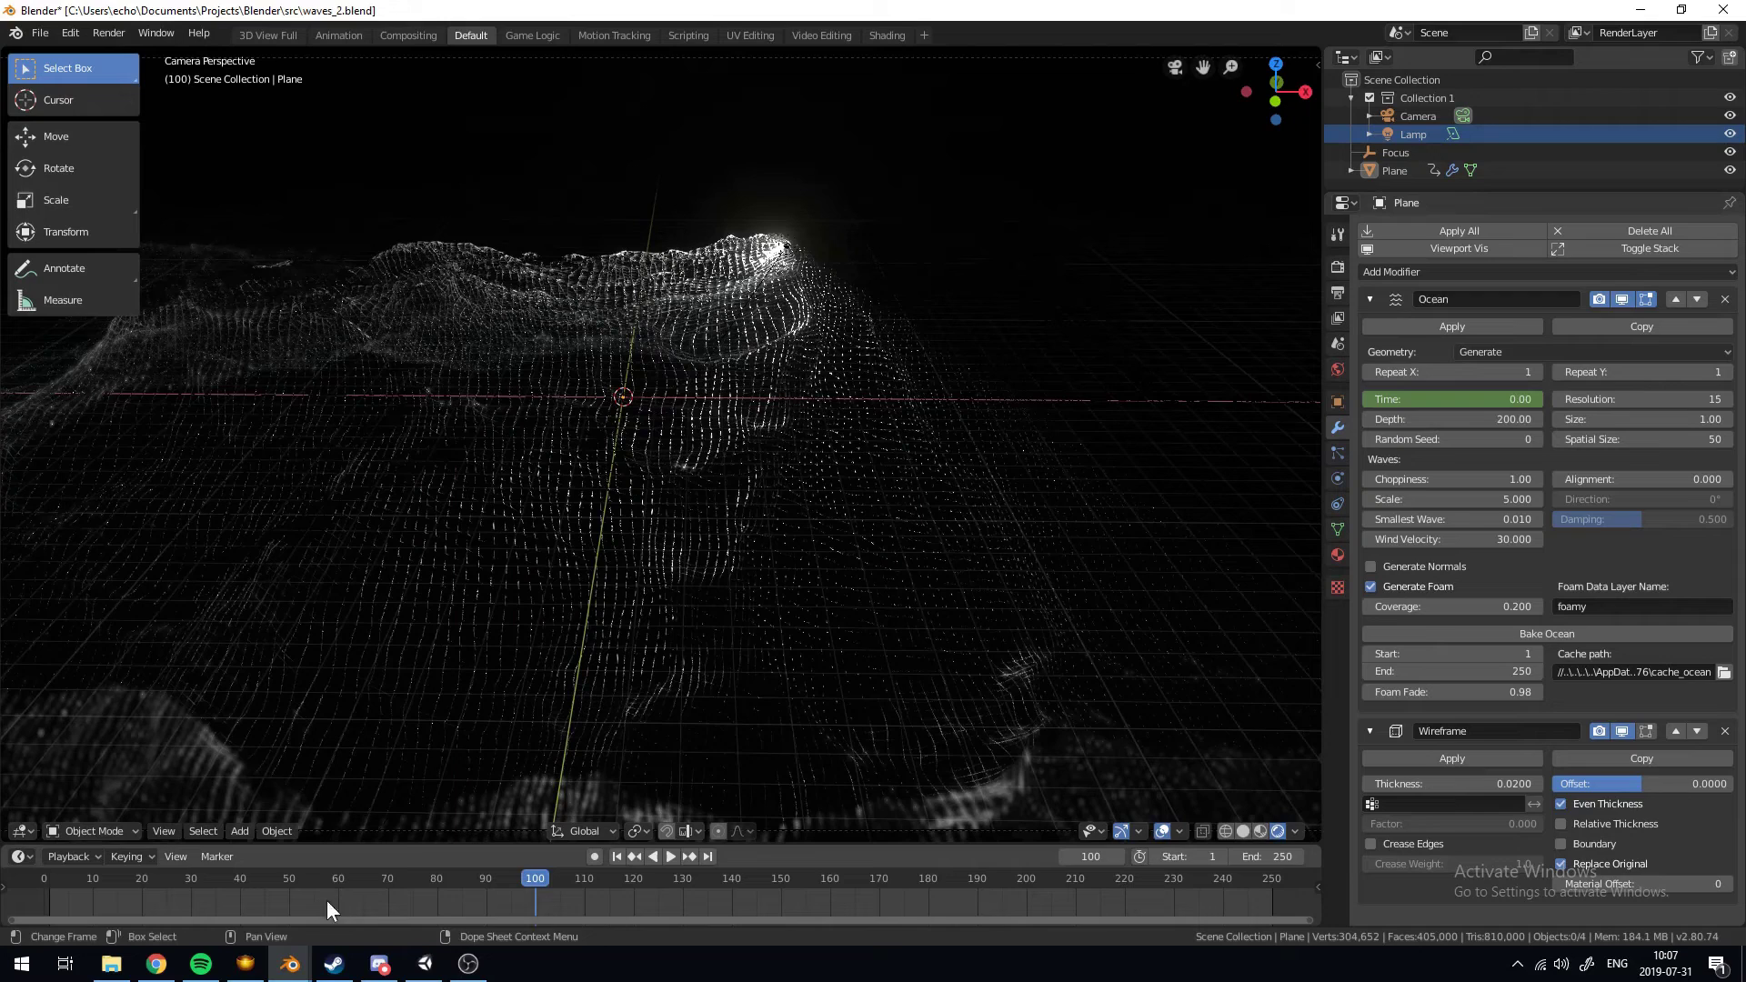
Set the Ocean Time to 10 at frame 100 and keyframe it
click(1497, 398)
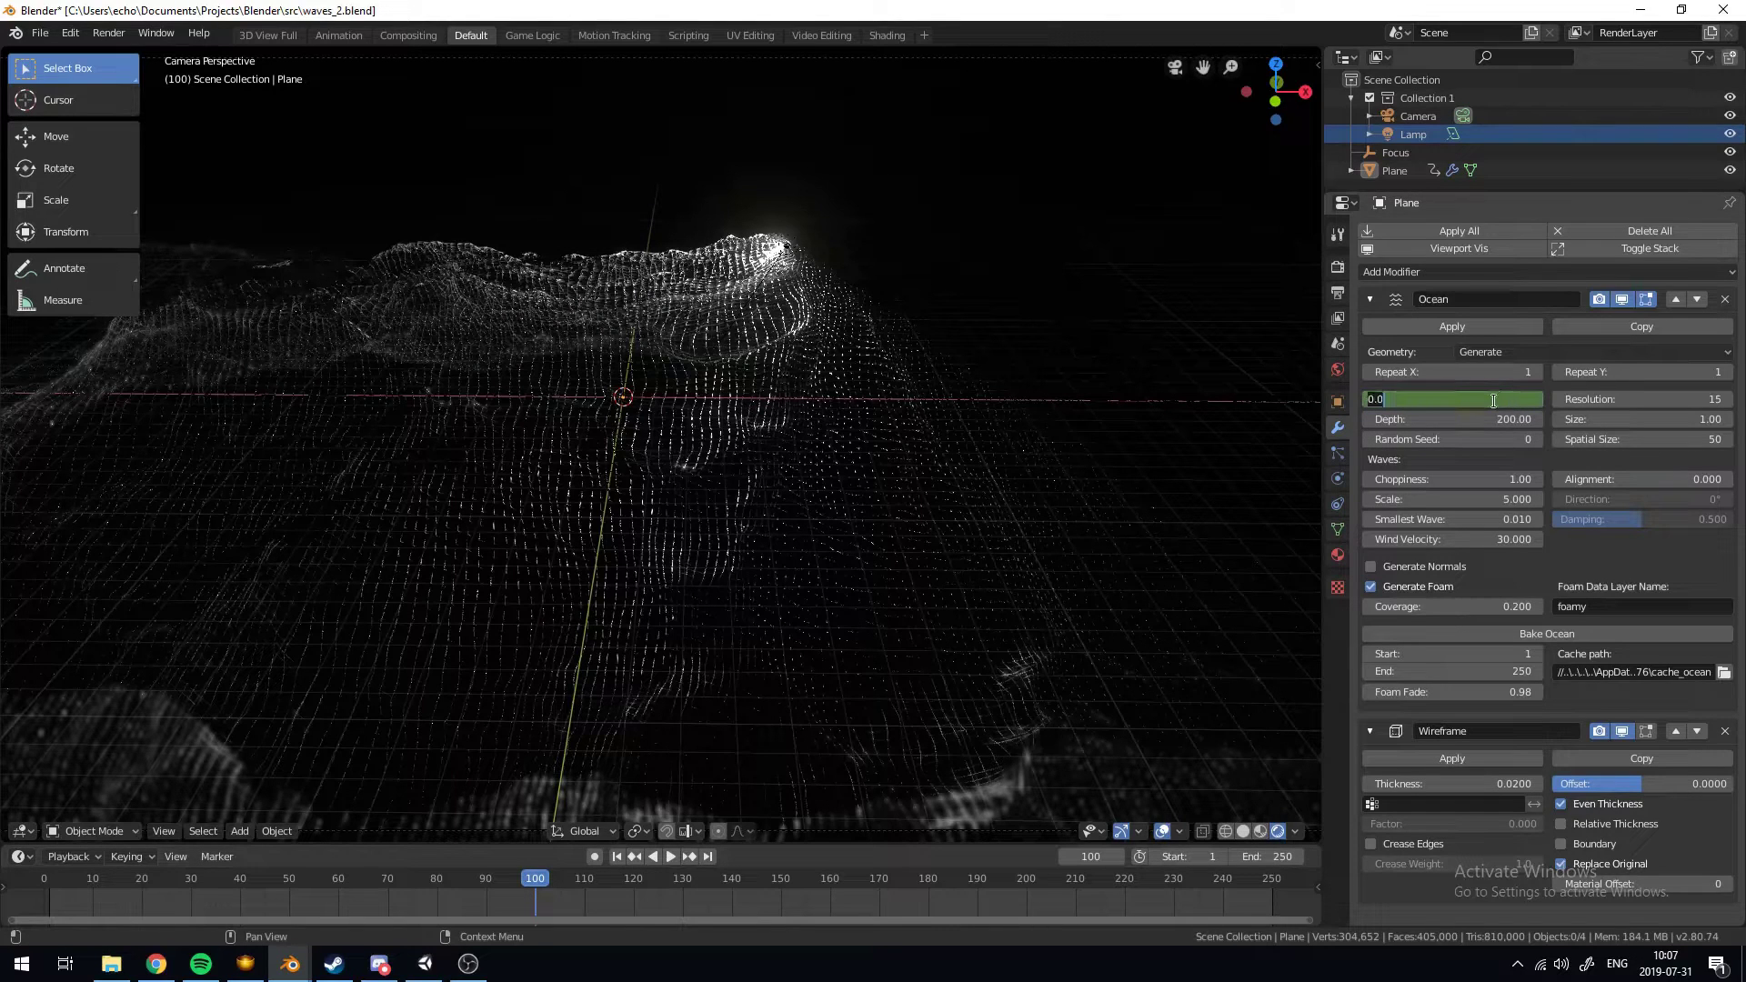
key(Return)
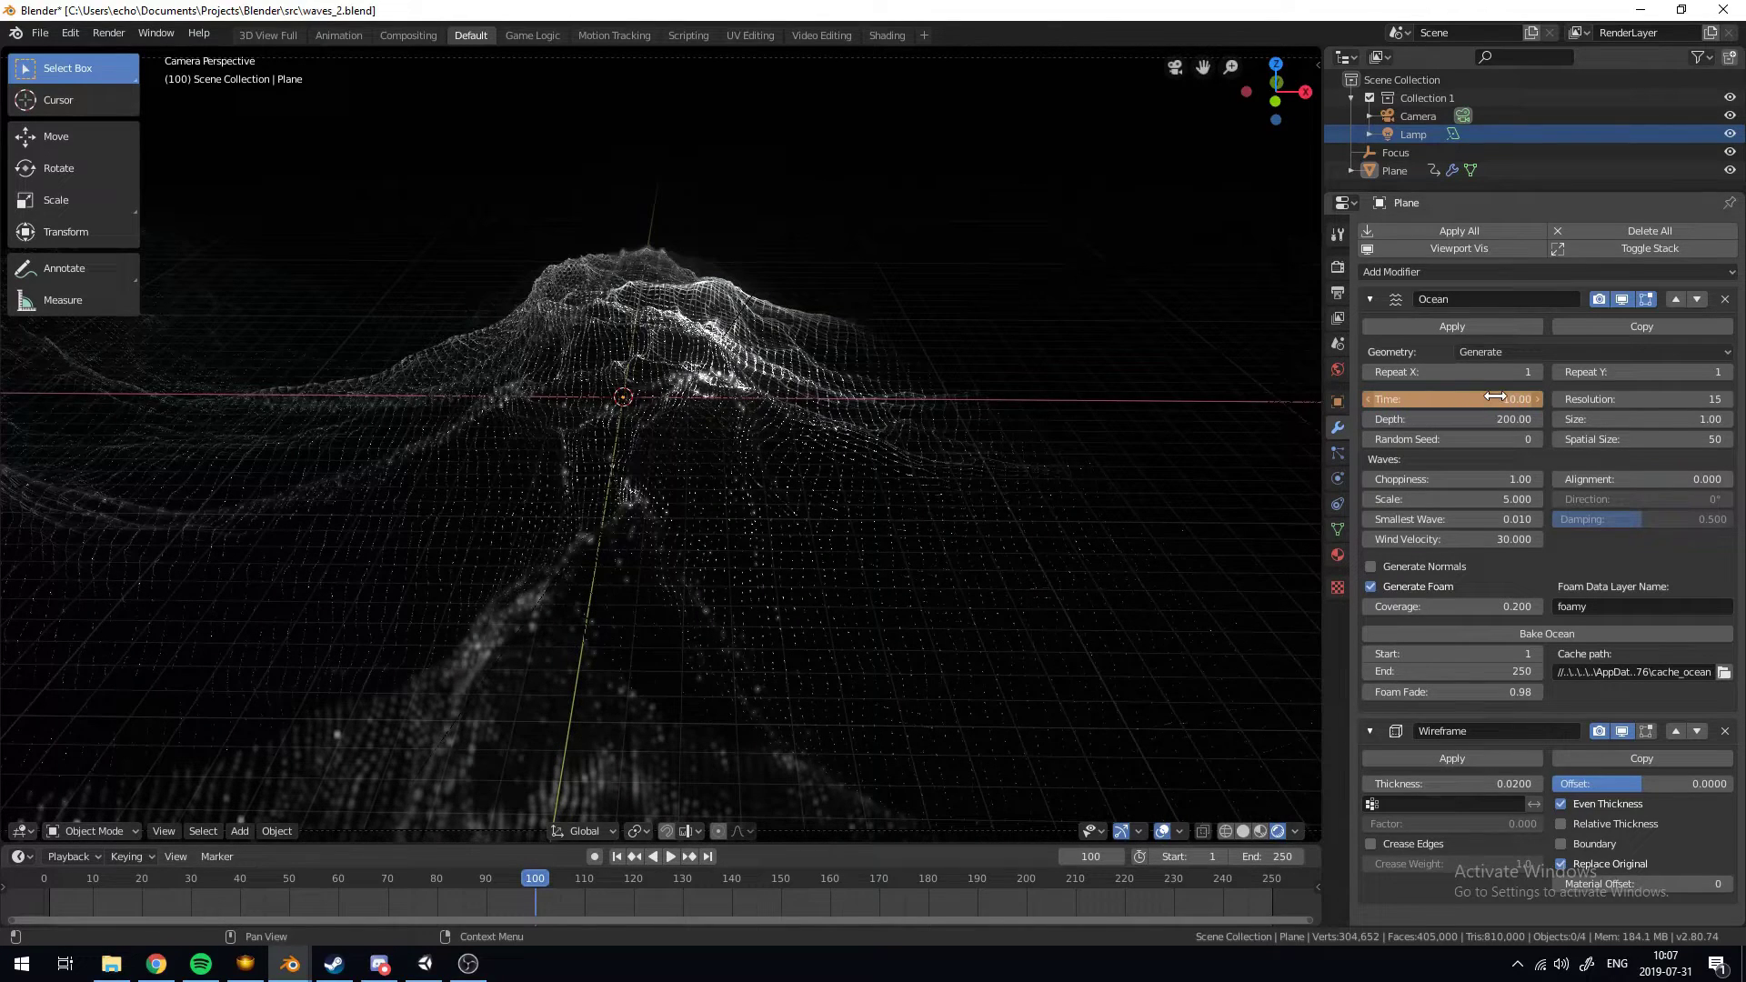
key(i)
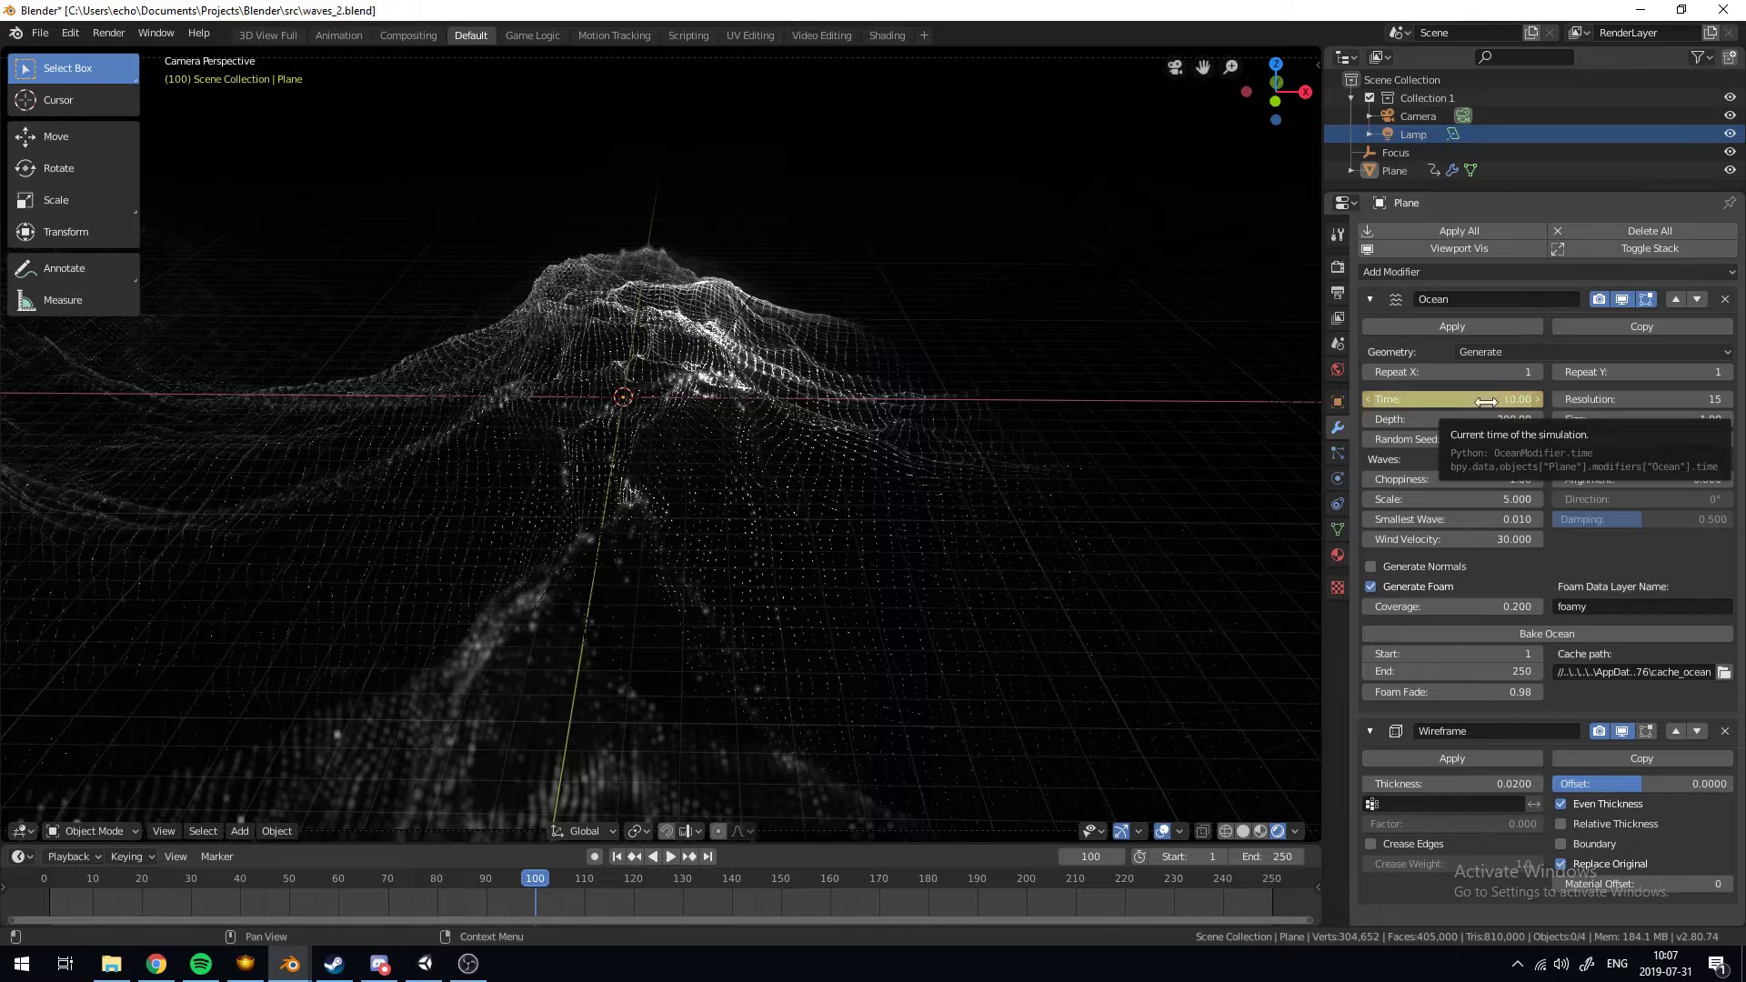
Set the animation's end frame to 100
click(1264, 857)
text(10)
key(Return)
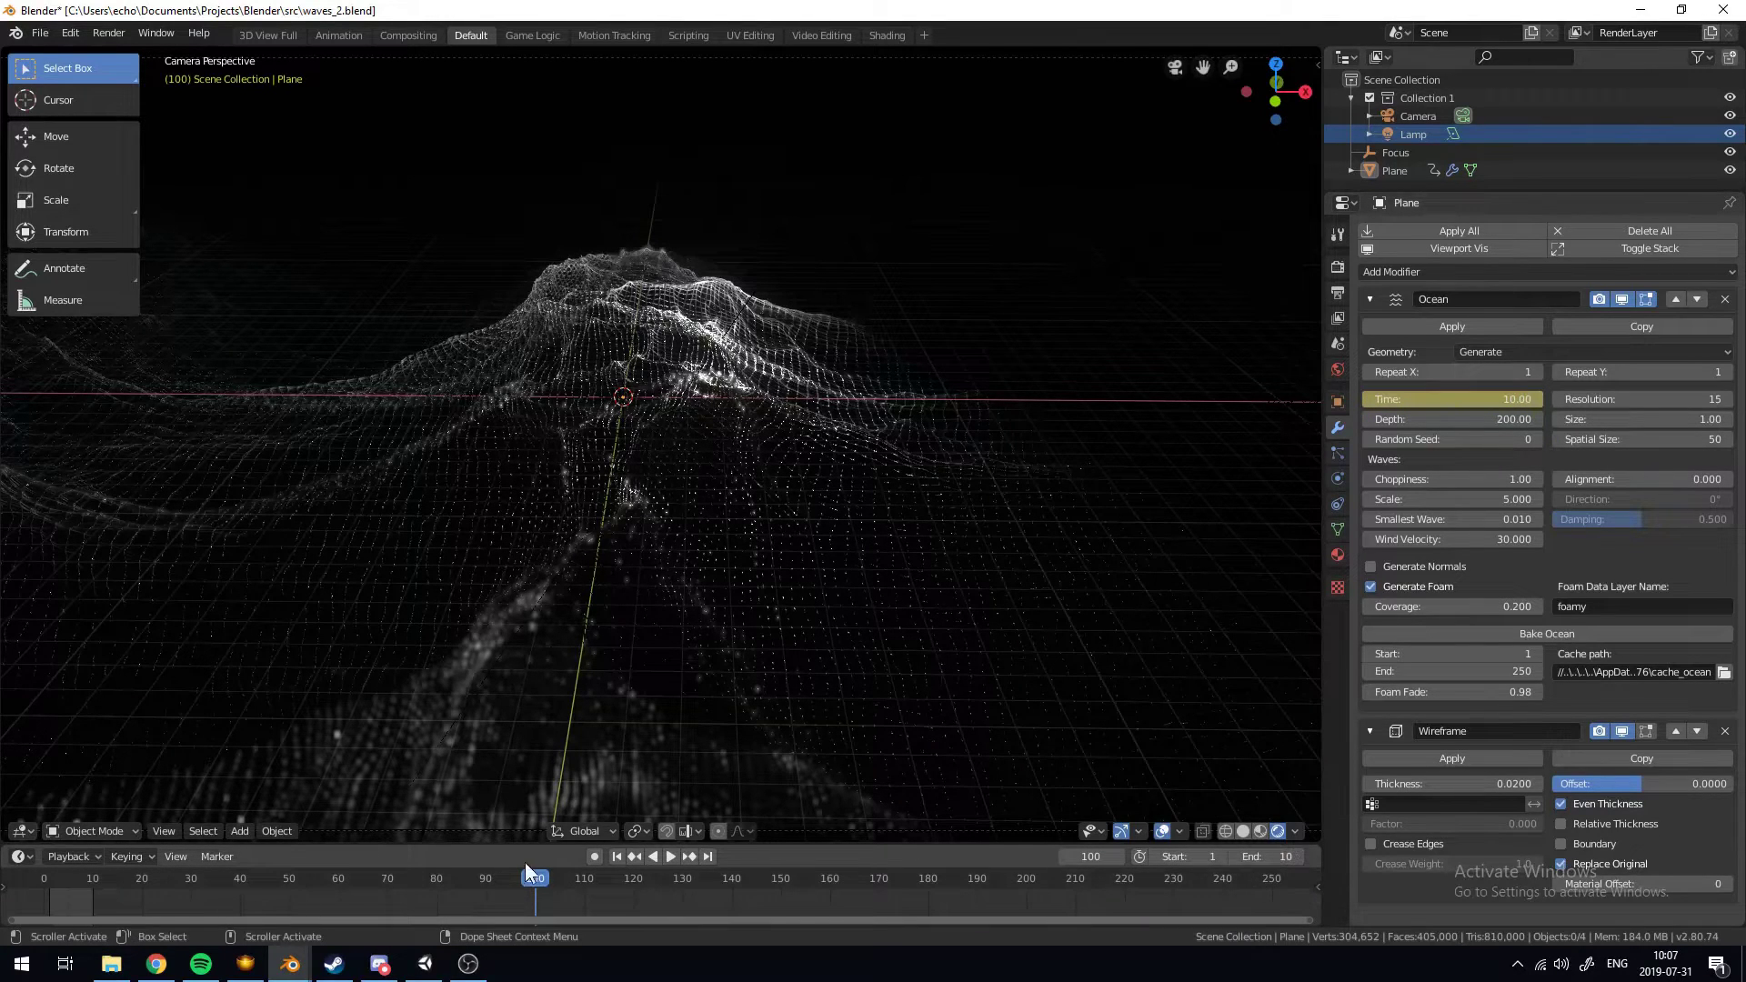
click(1264, 860)
text(100)
key(Return)
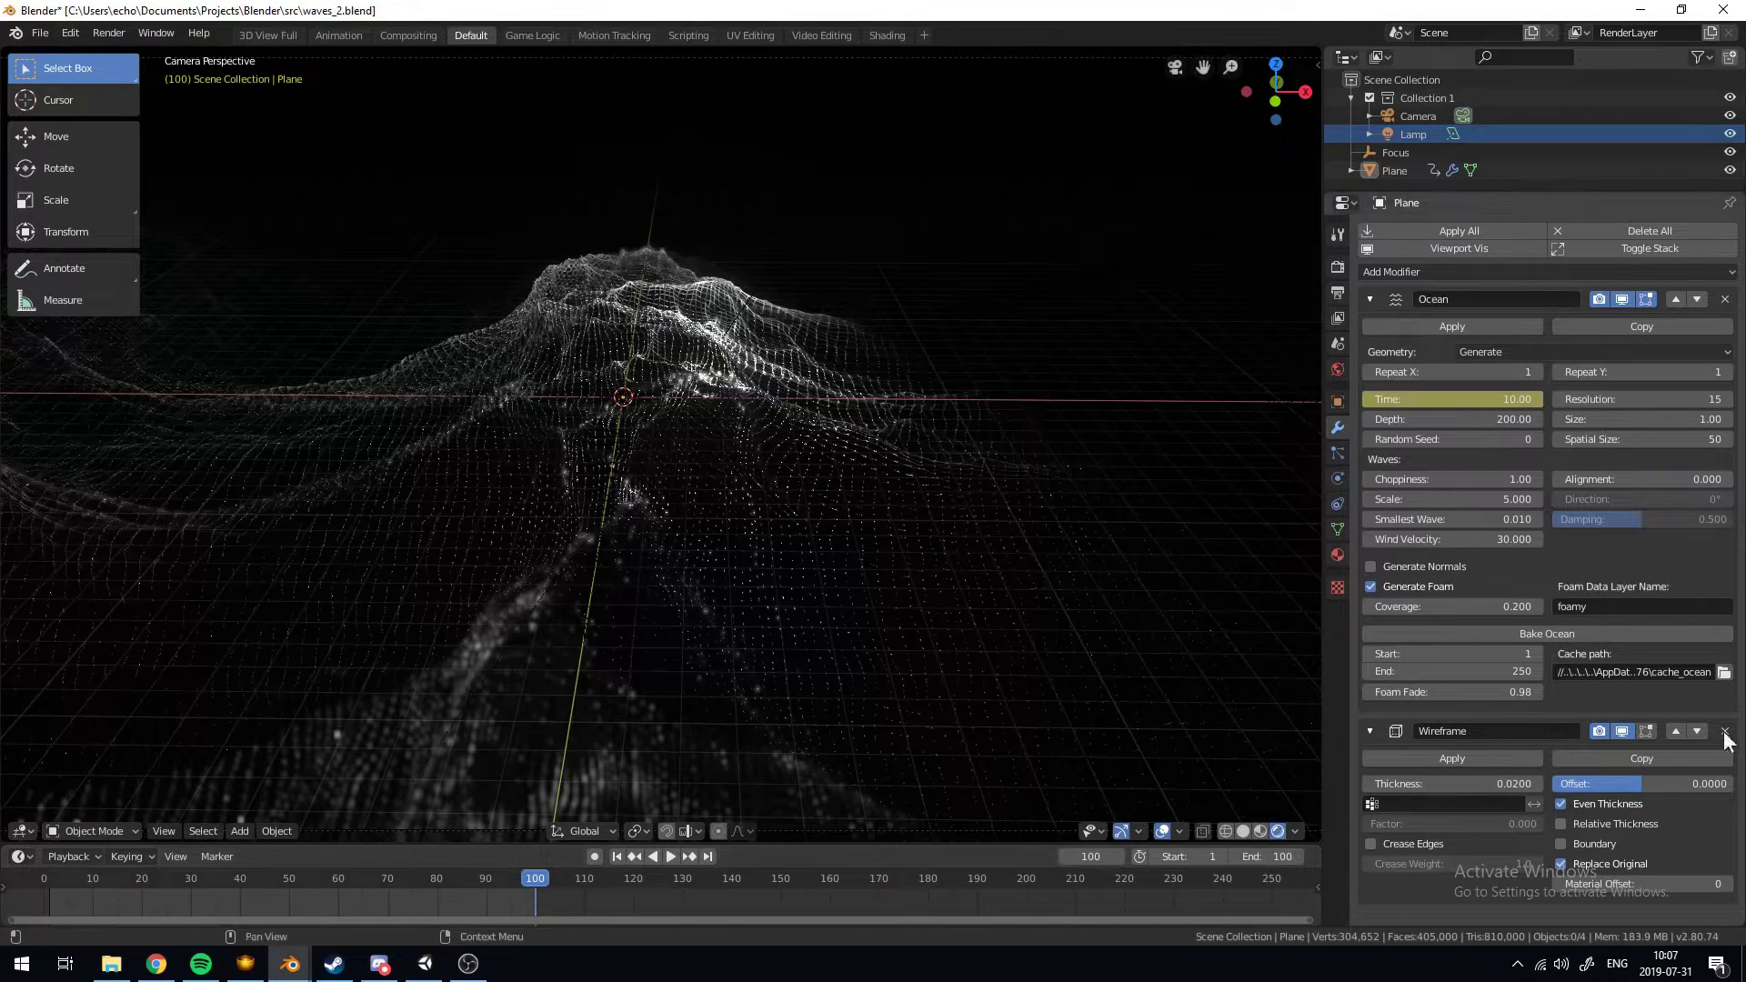
Switch the viewport to Solid shading and play the wave animation in reverse, stopping around frame 18
scroll(588, 465, down, 3)
key(z)
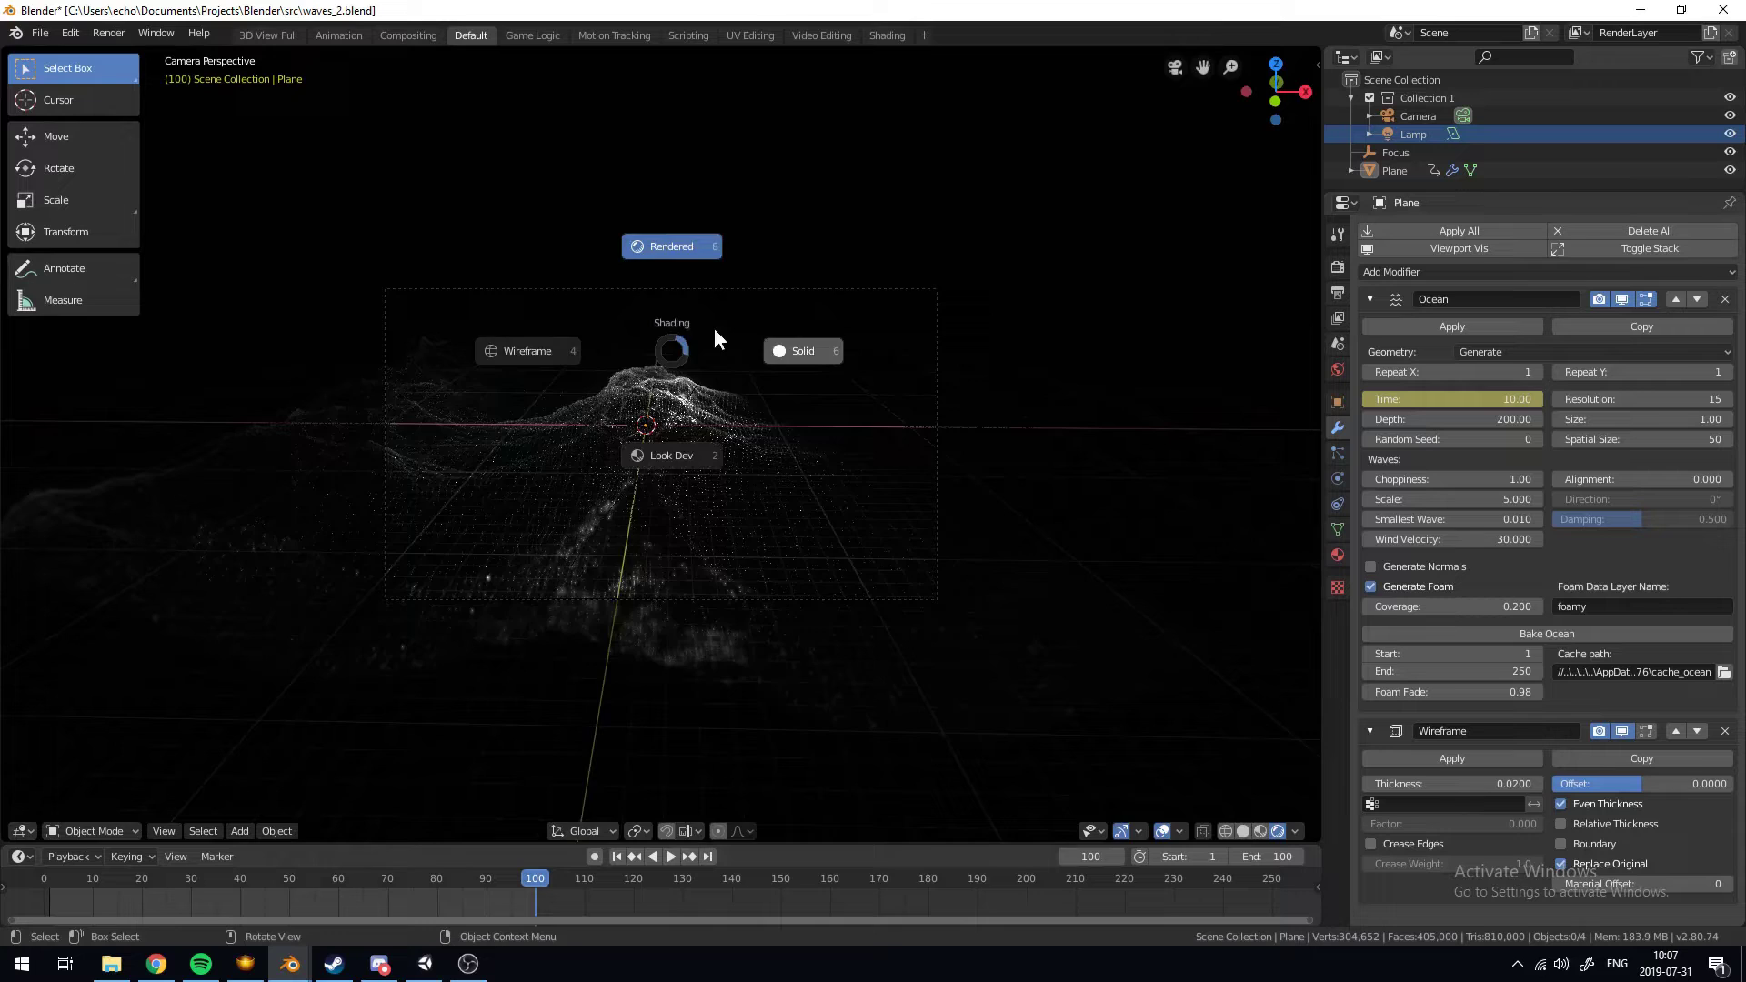
click(784, 336)
scroll(662, 504, up, 2)
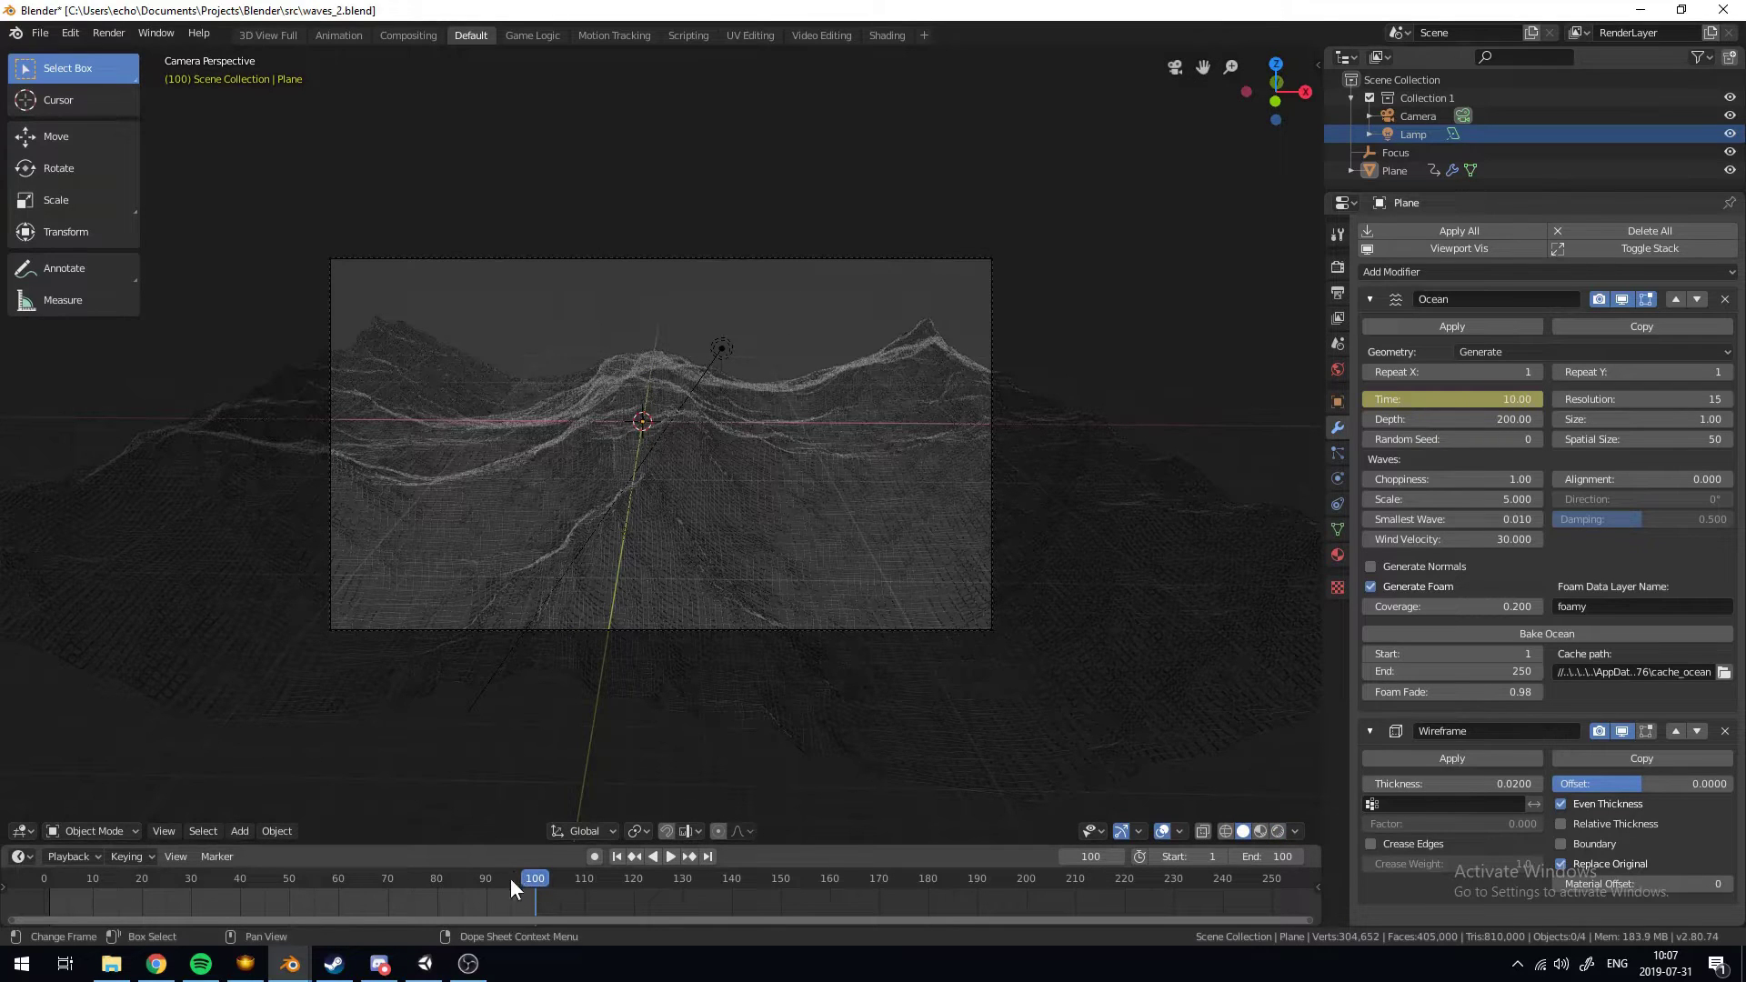
key(shift+ctrl+space)
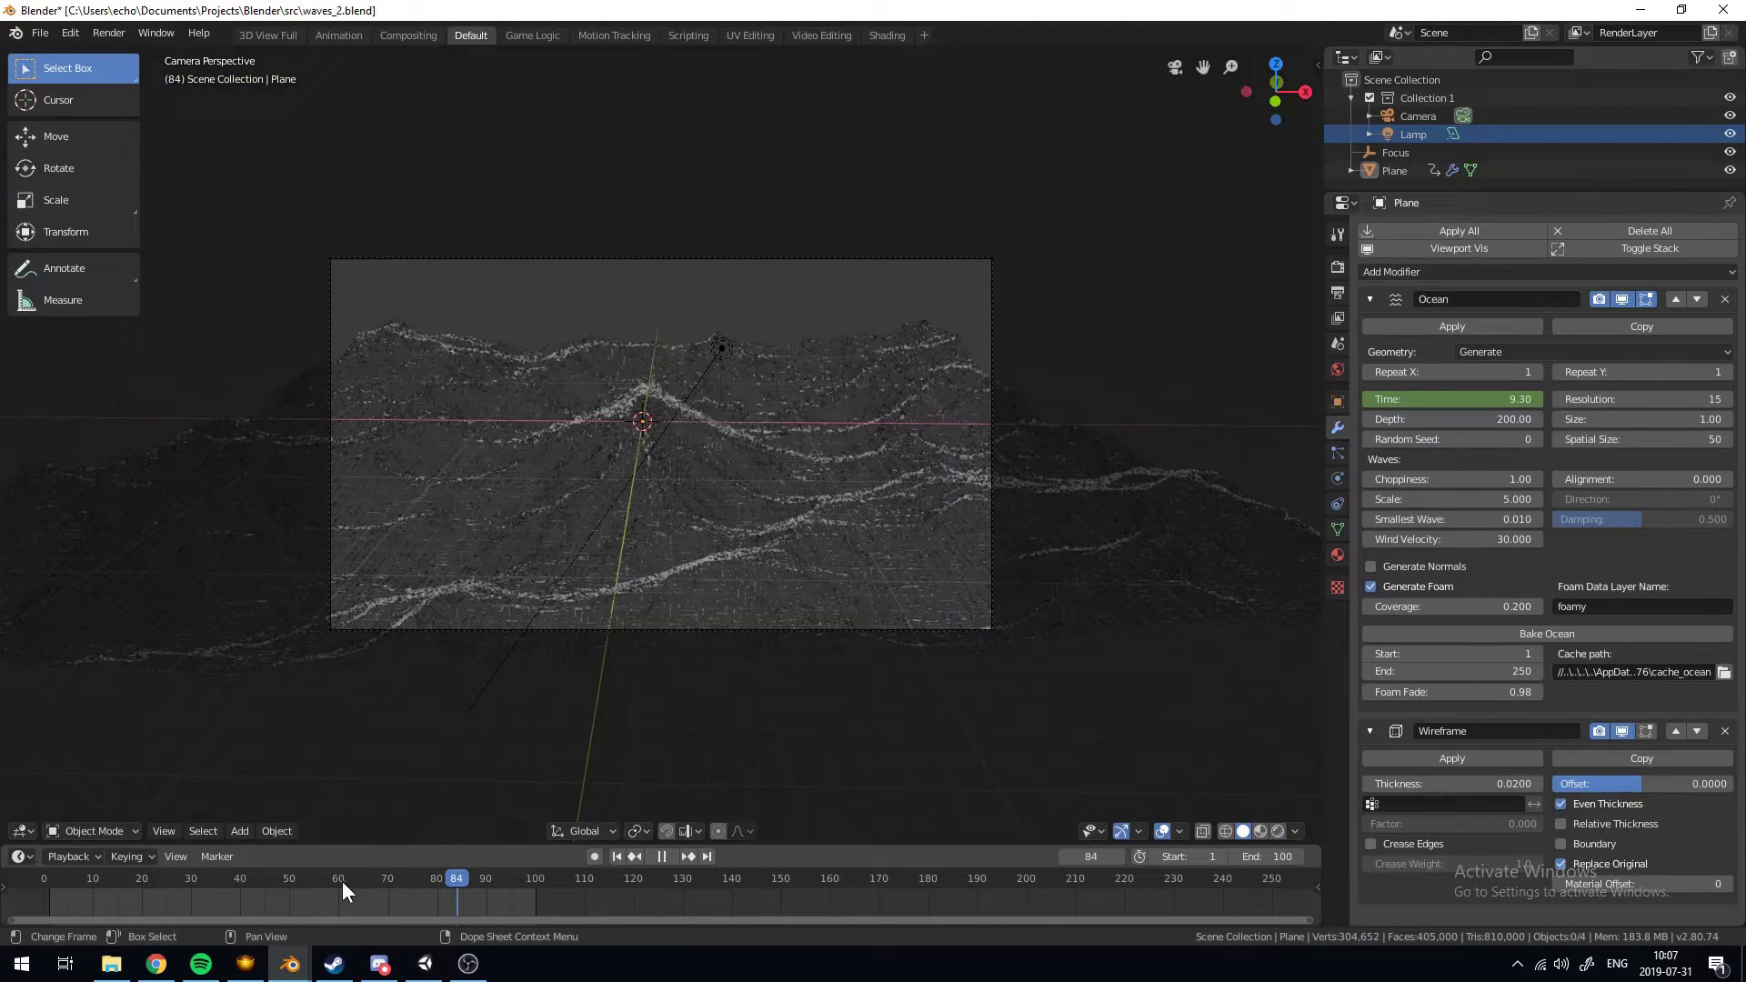
click(131, 870)
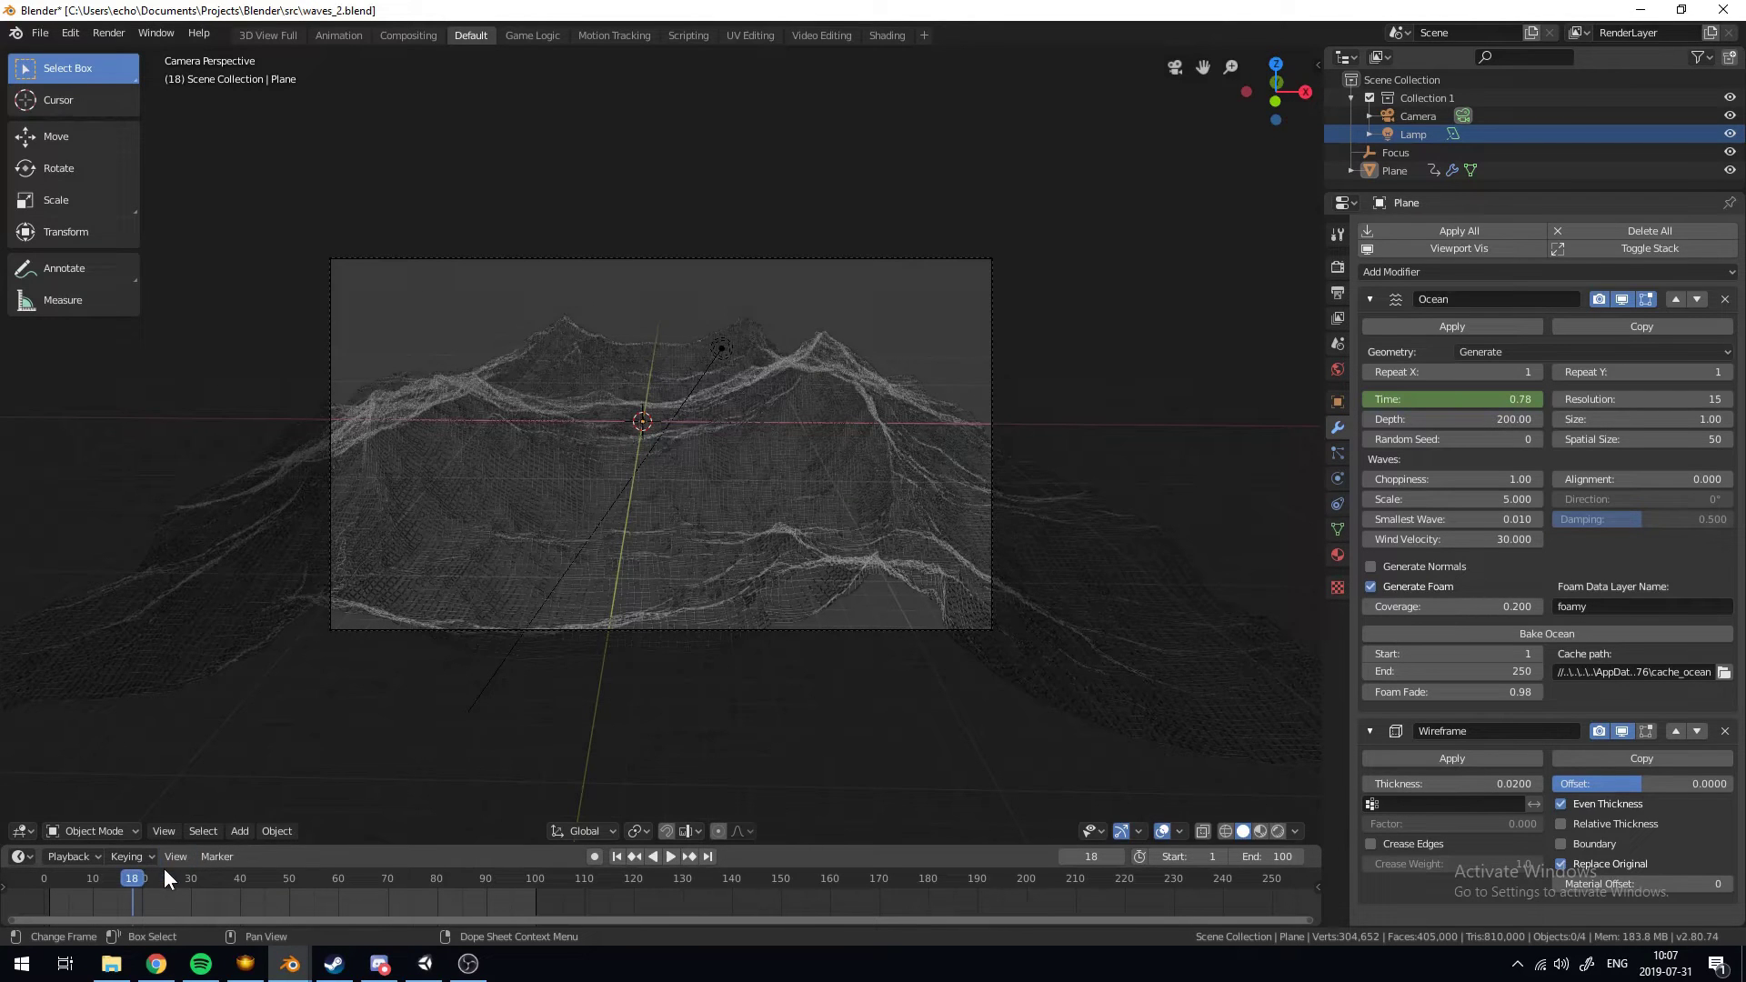
Advance to frame 20 and lower the camera slightly to about Z 12.70
click(817, 629)
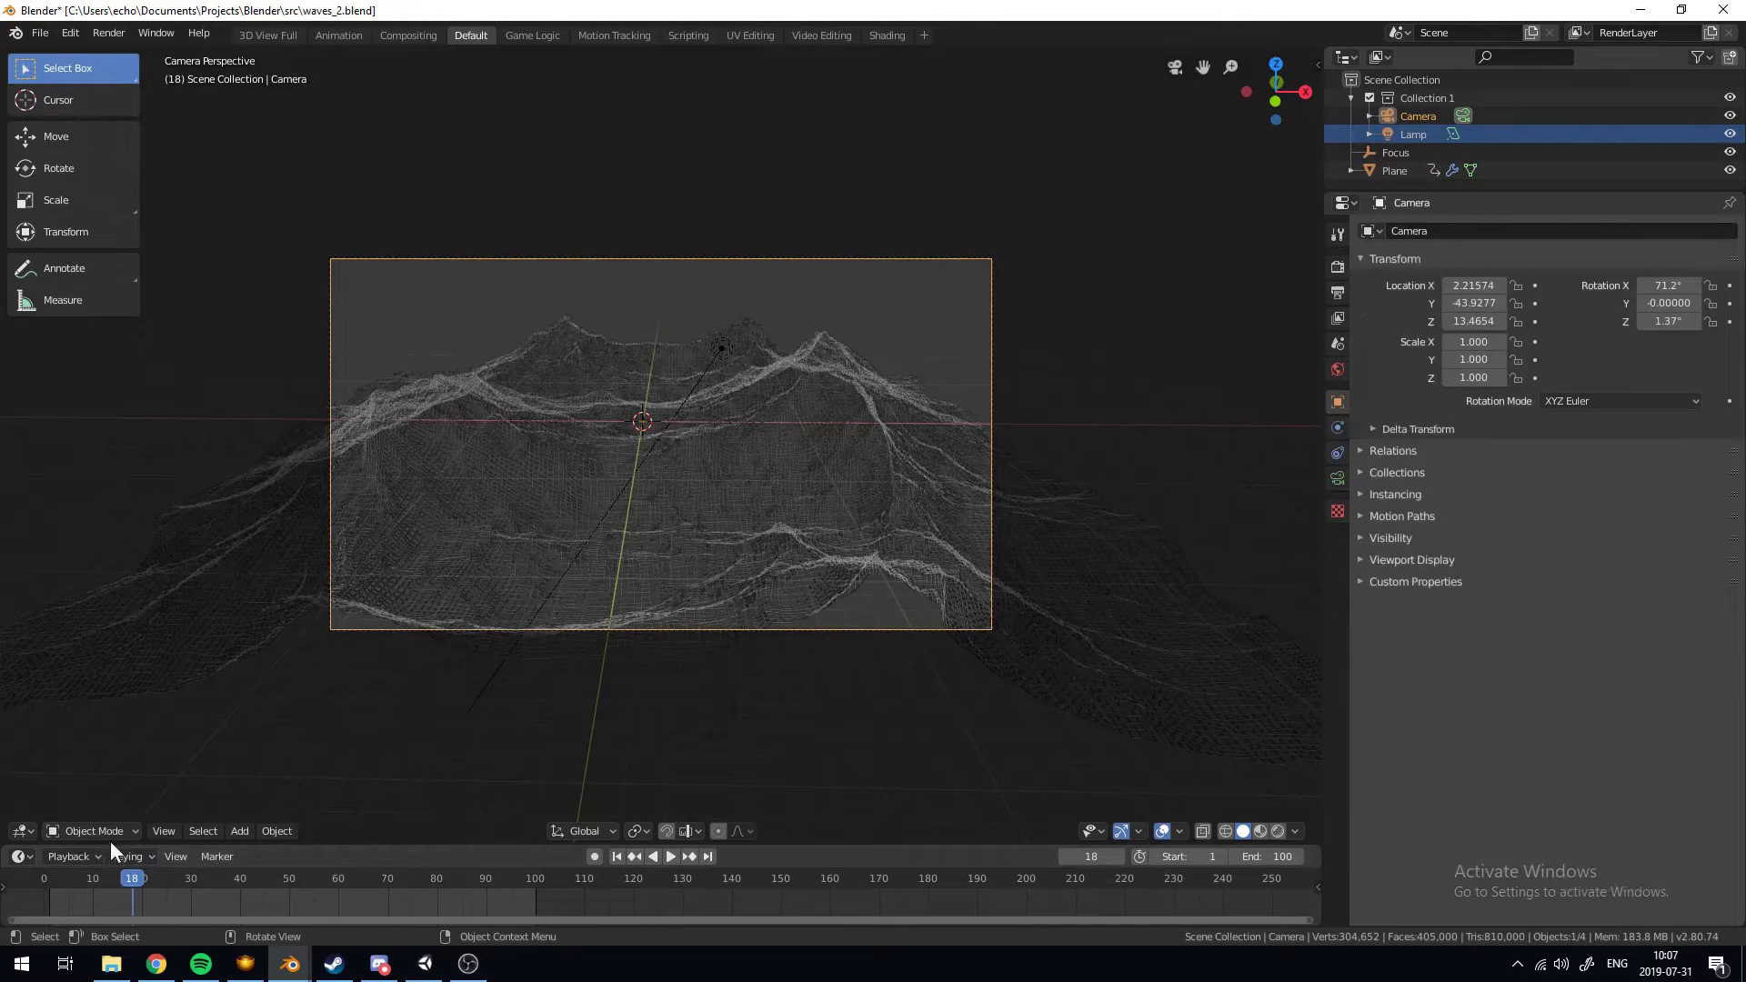
key(Right)
key(Right)
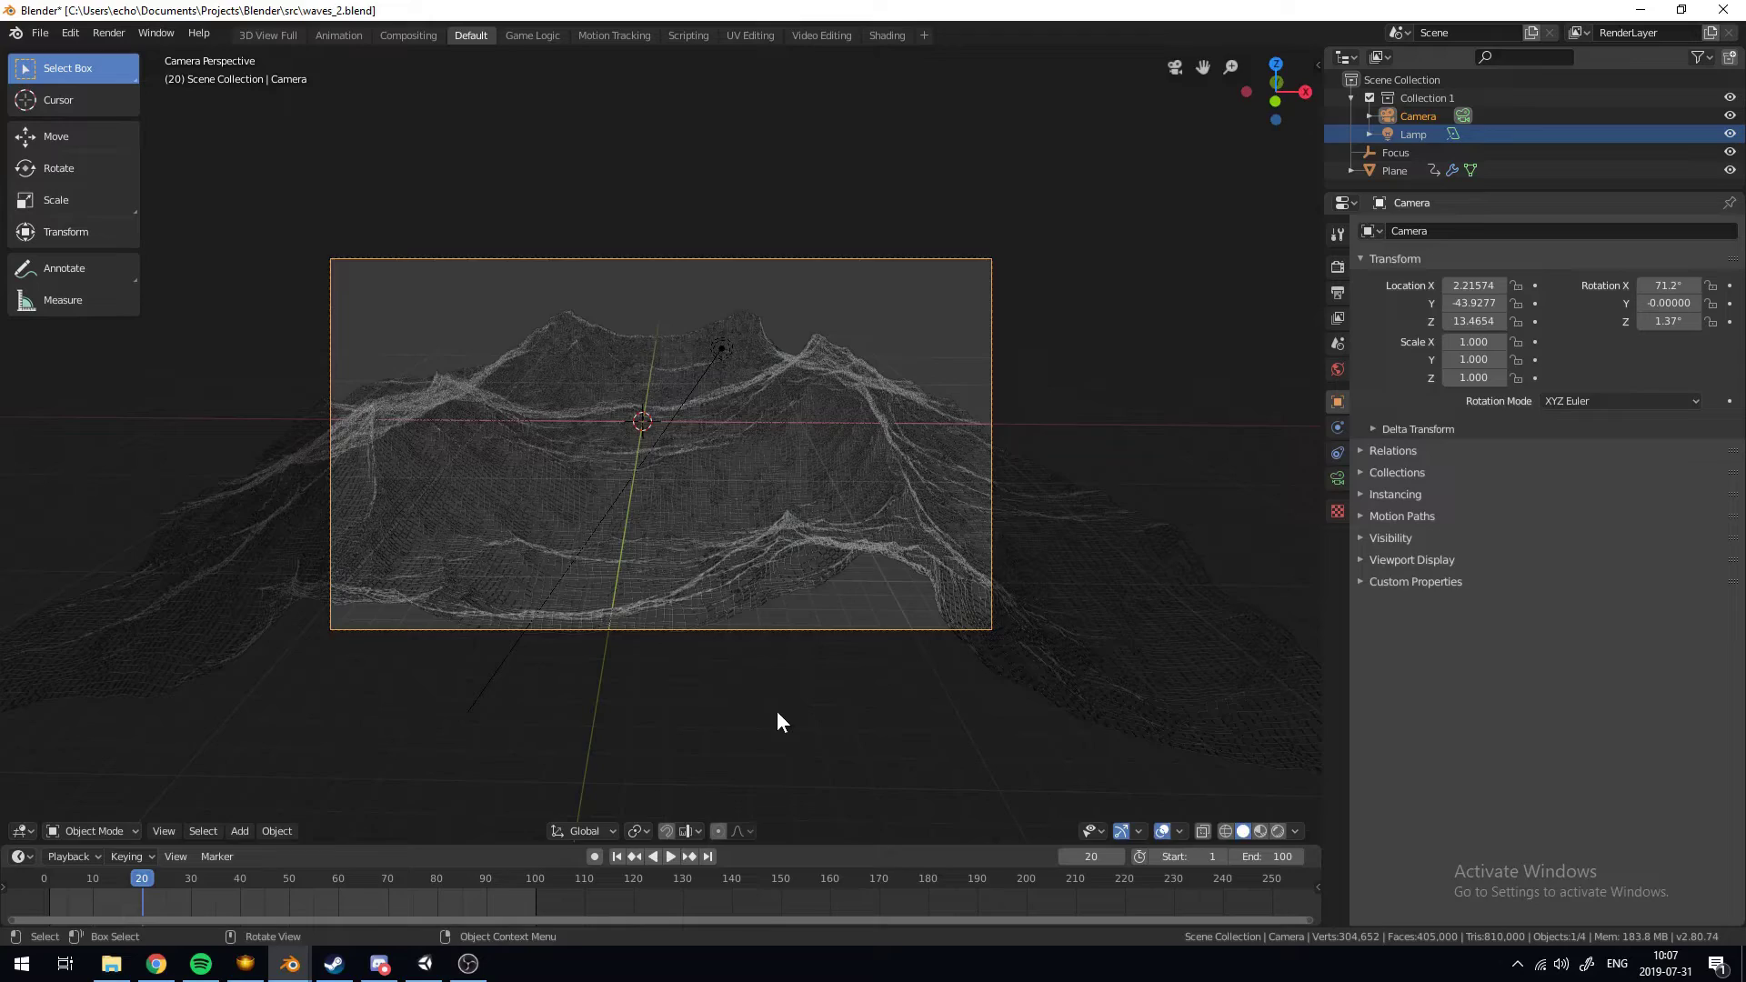
key(g)
click(781, 809)
Switch the viewport back to Rendered shading and raise the camera along Z to about 19.11
key(z)
click(866, 536)
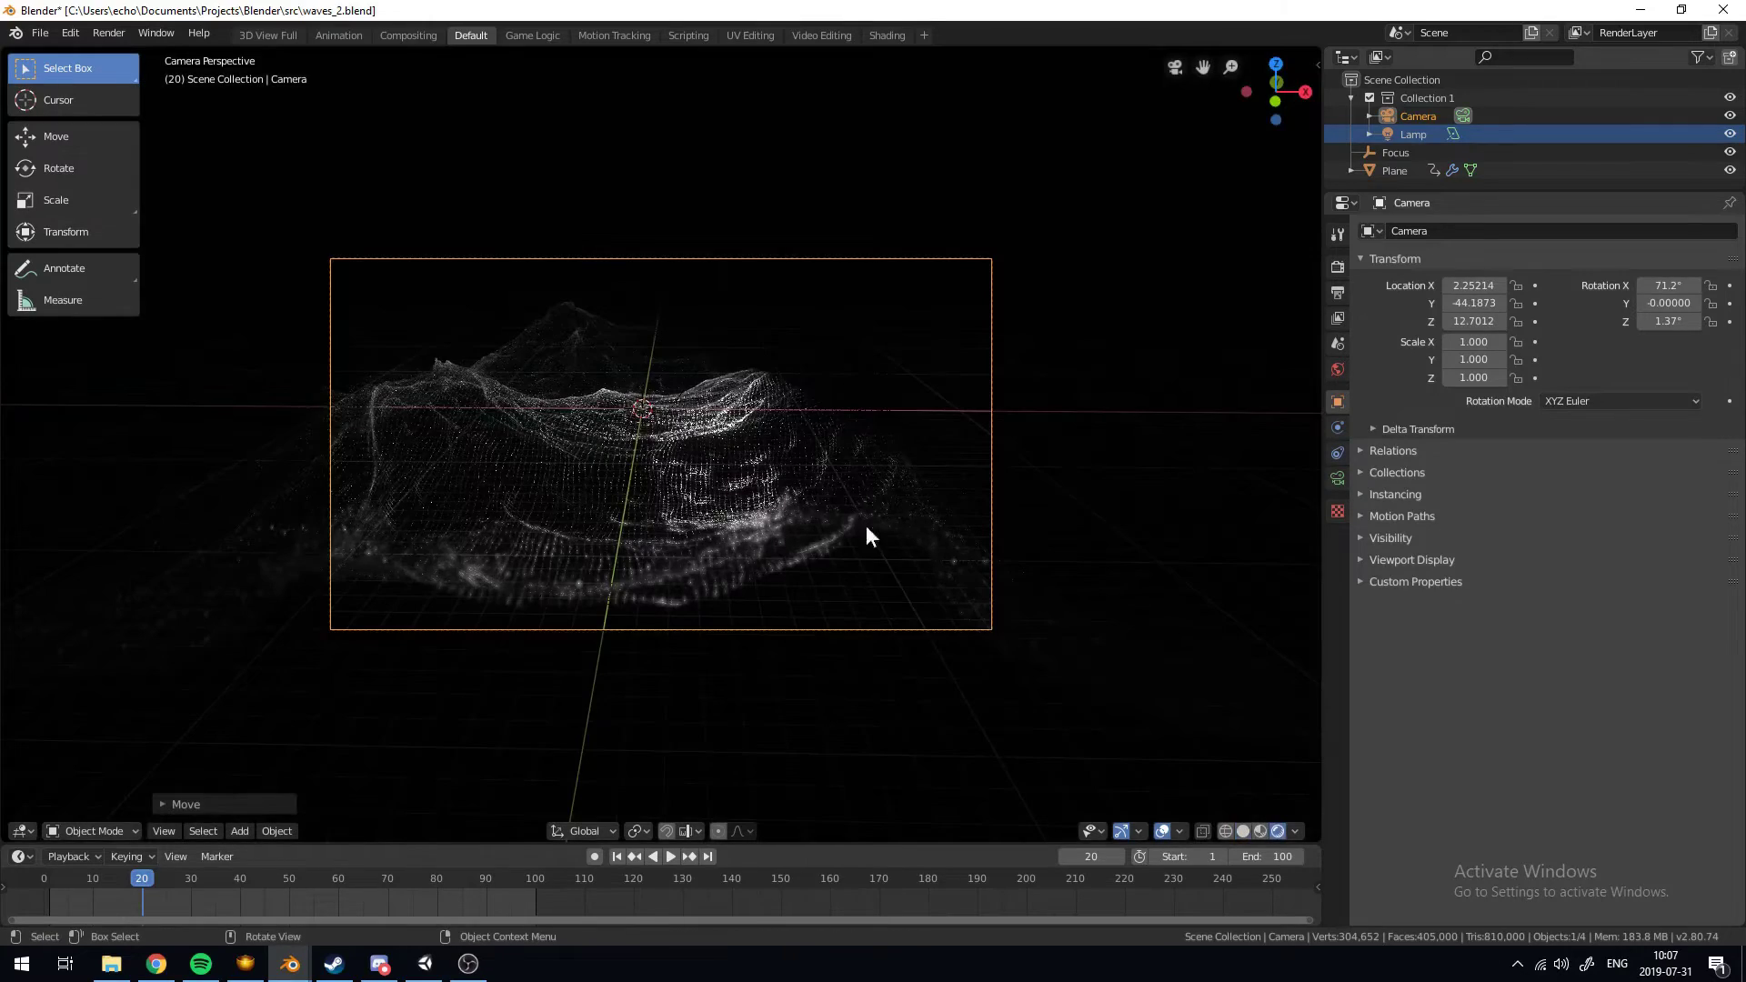
key(g)
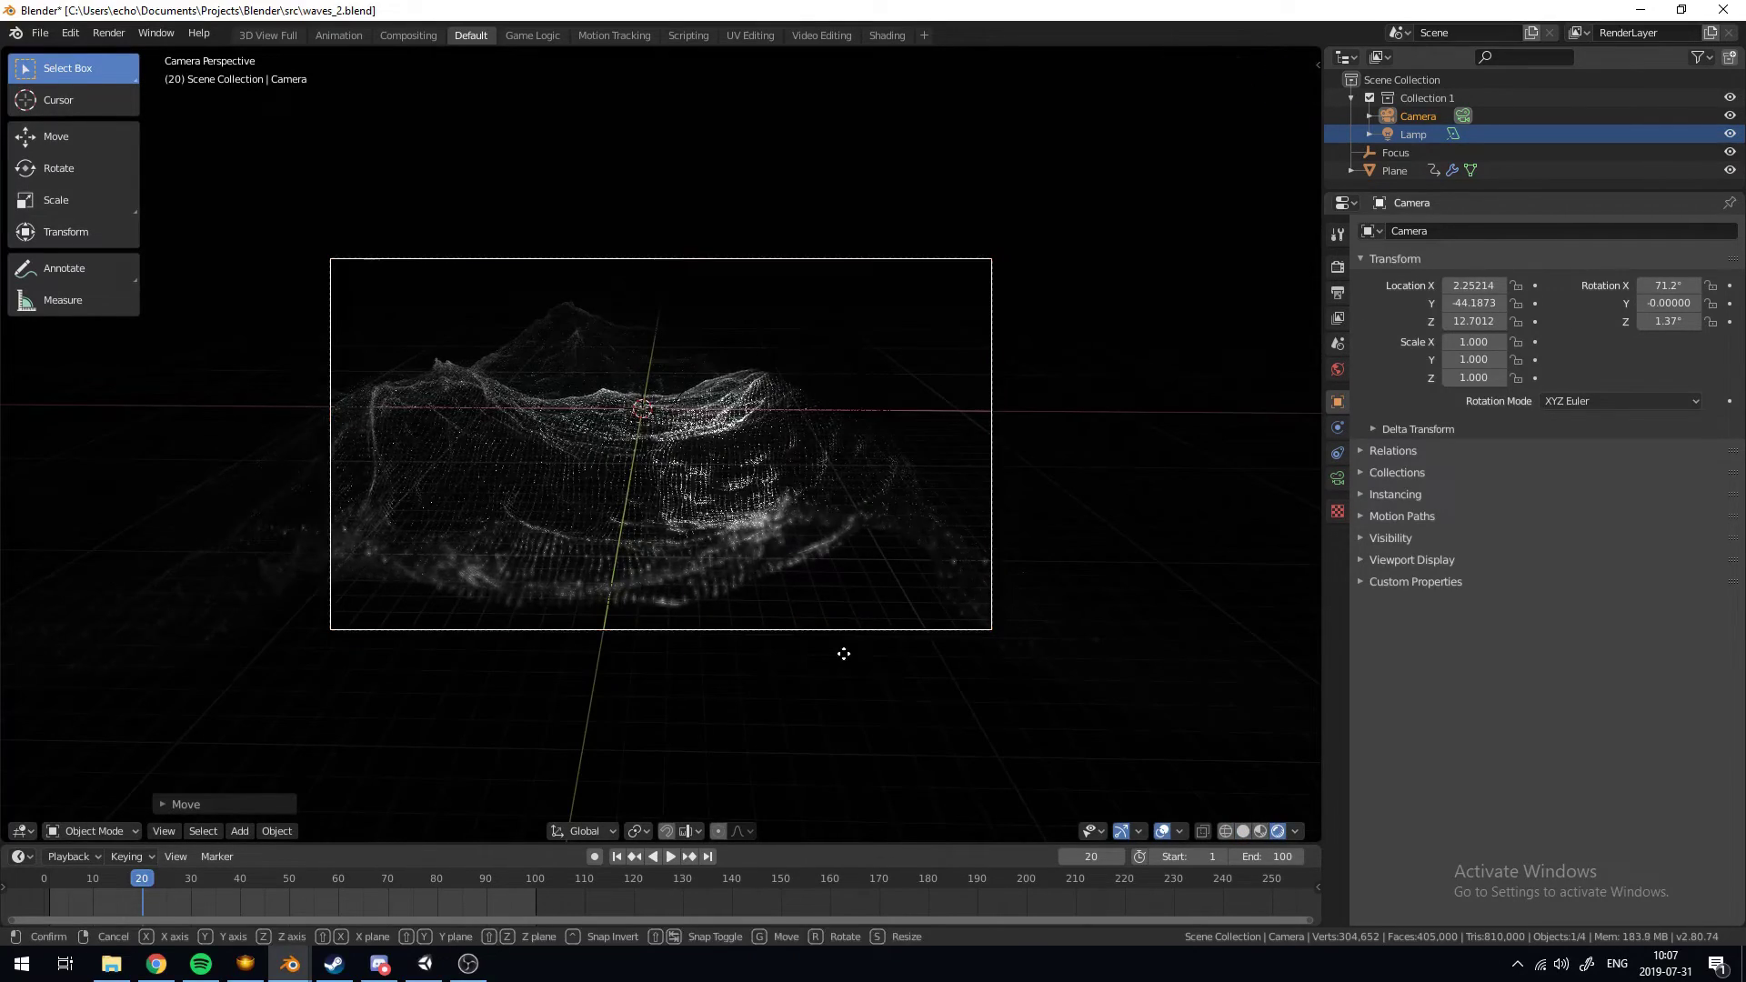
key(z)
click(640, 373)
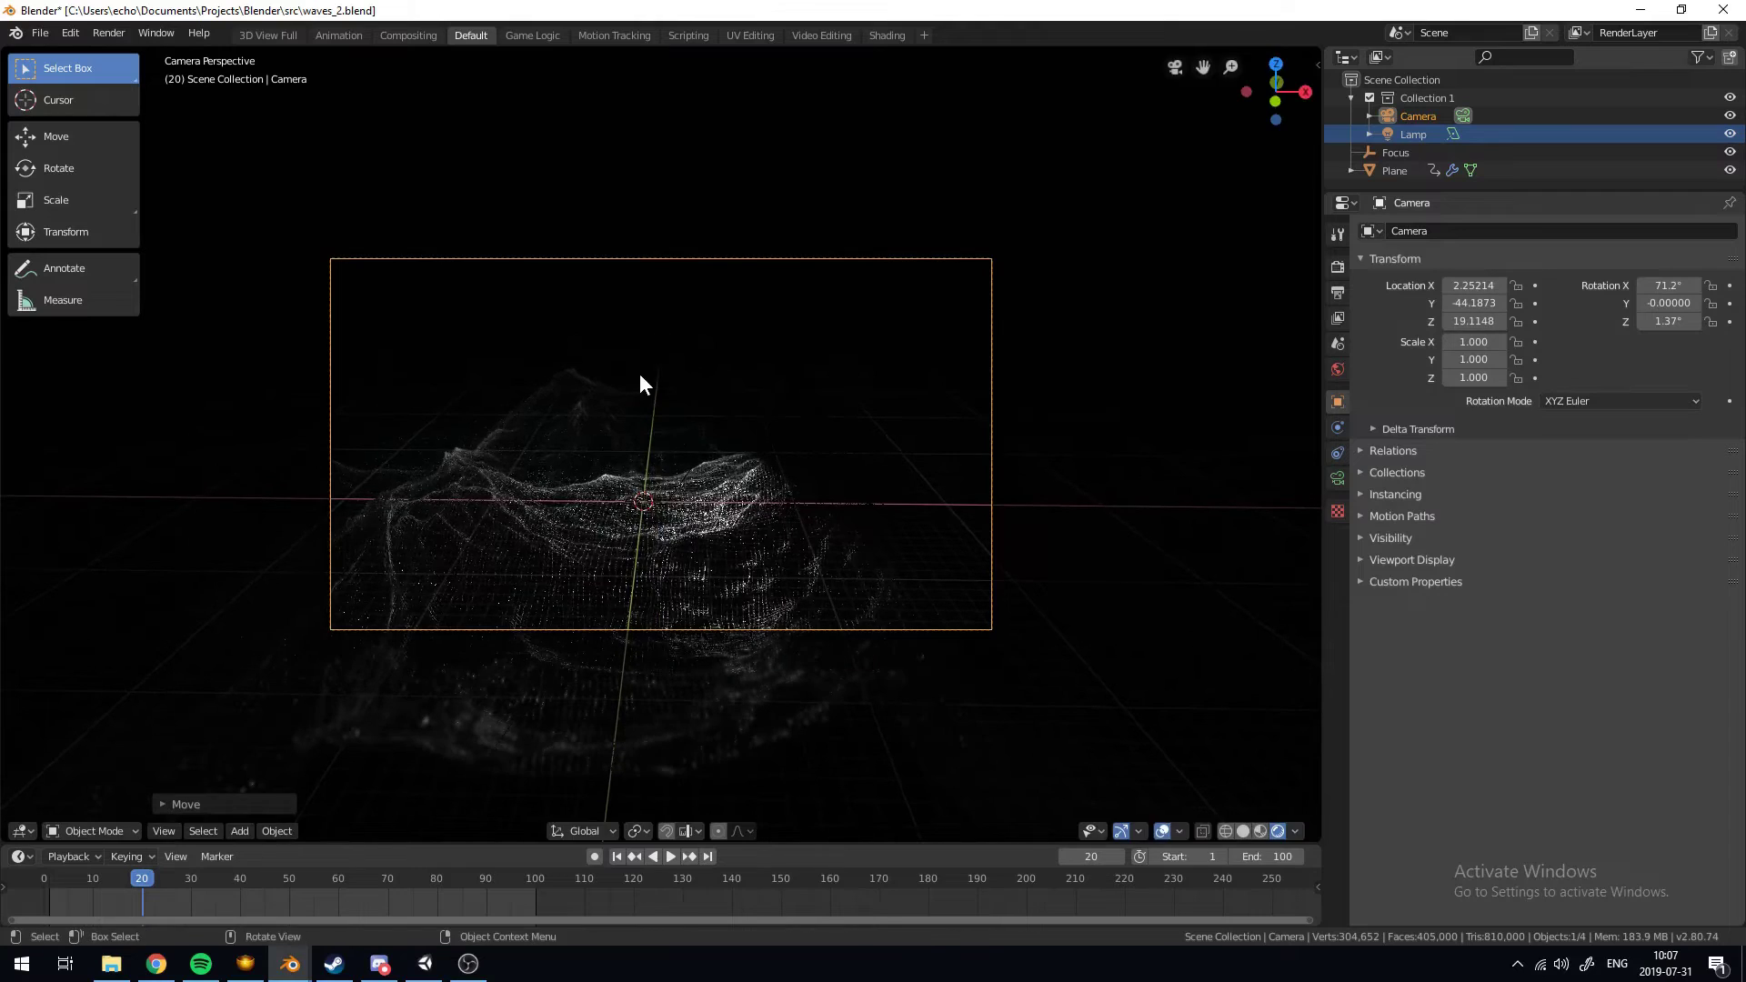
Tilt the camera down around X to about 60° and raise it to about Z 21.21
key(r)
key(x)
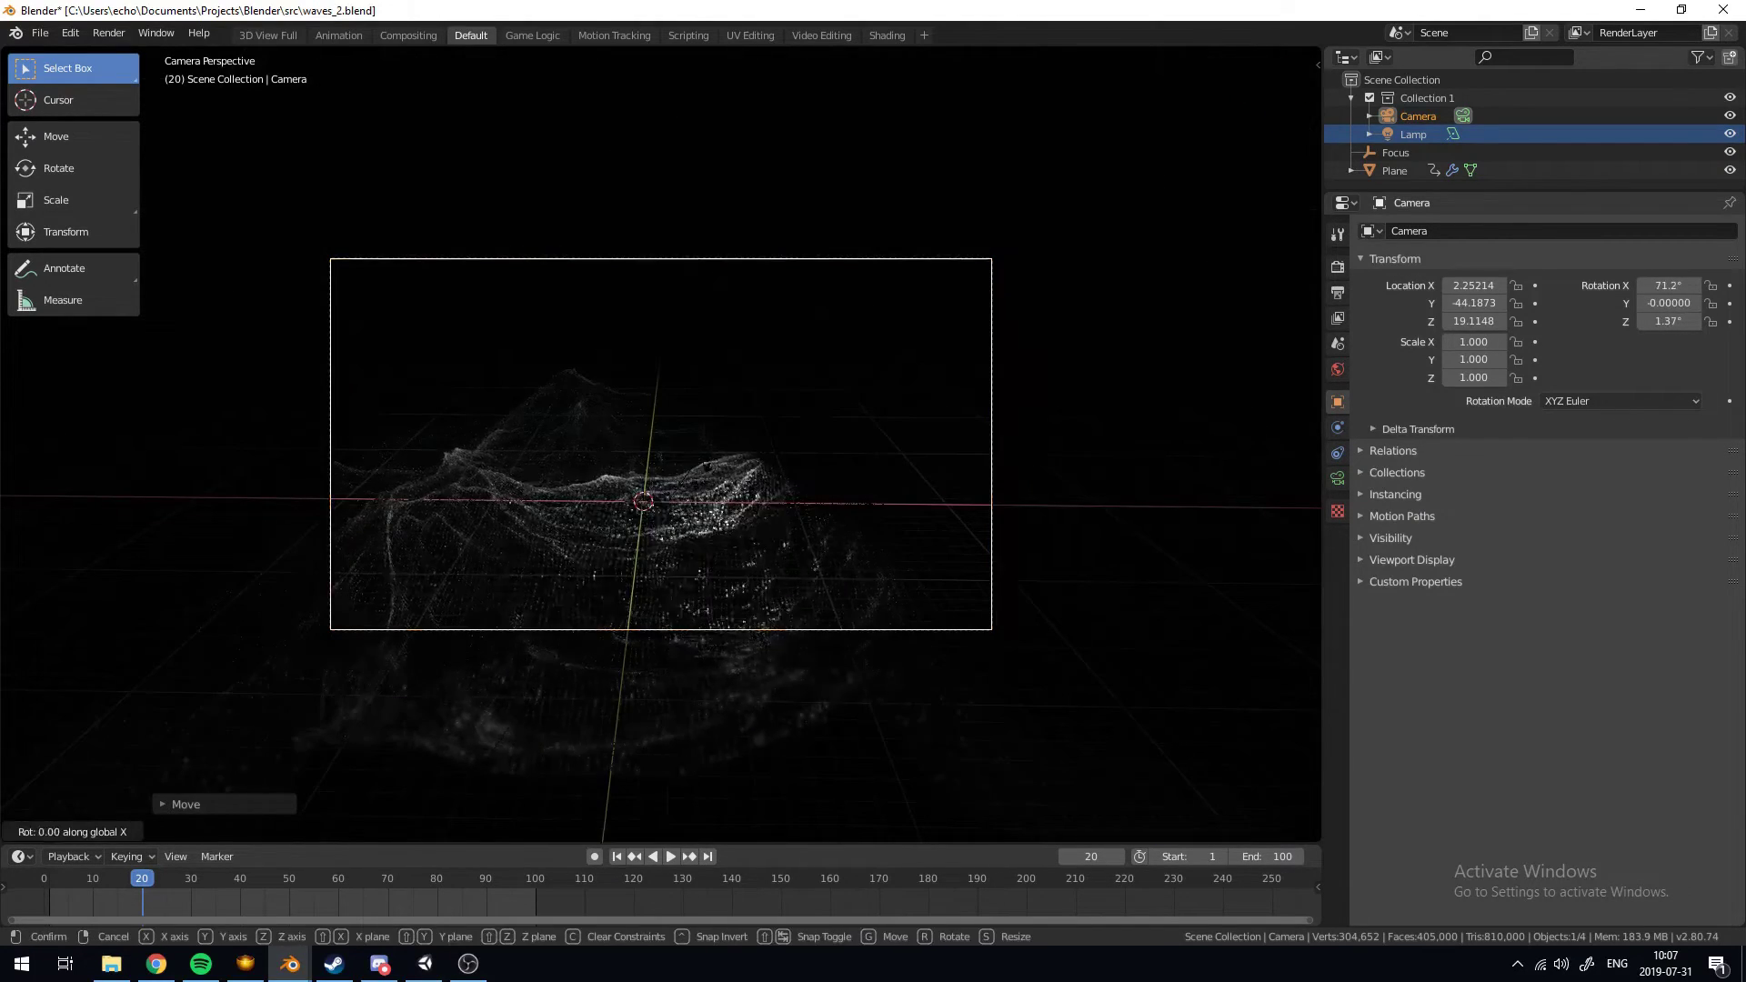
click(698, 428)
key(g)
key(z)
click(701, 238)
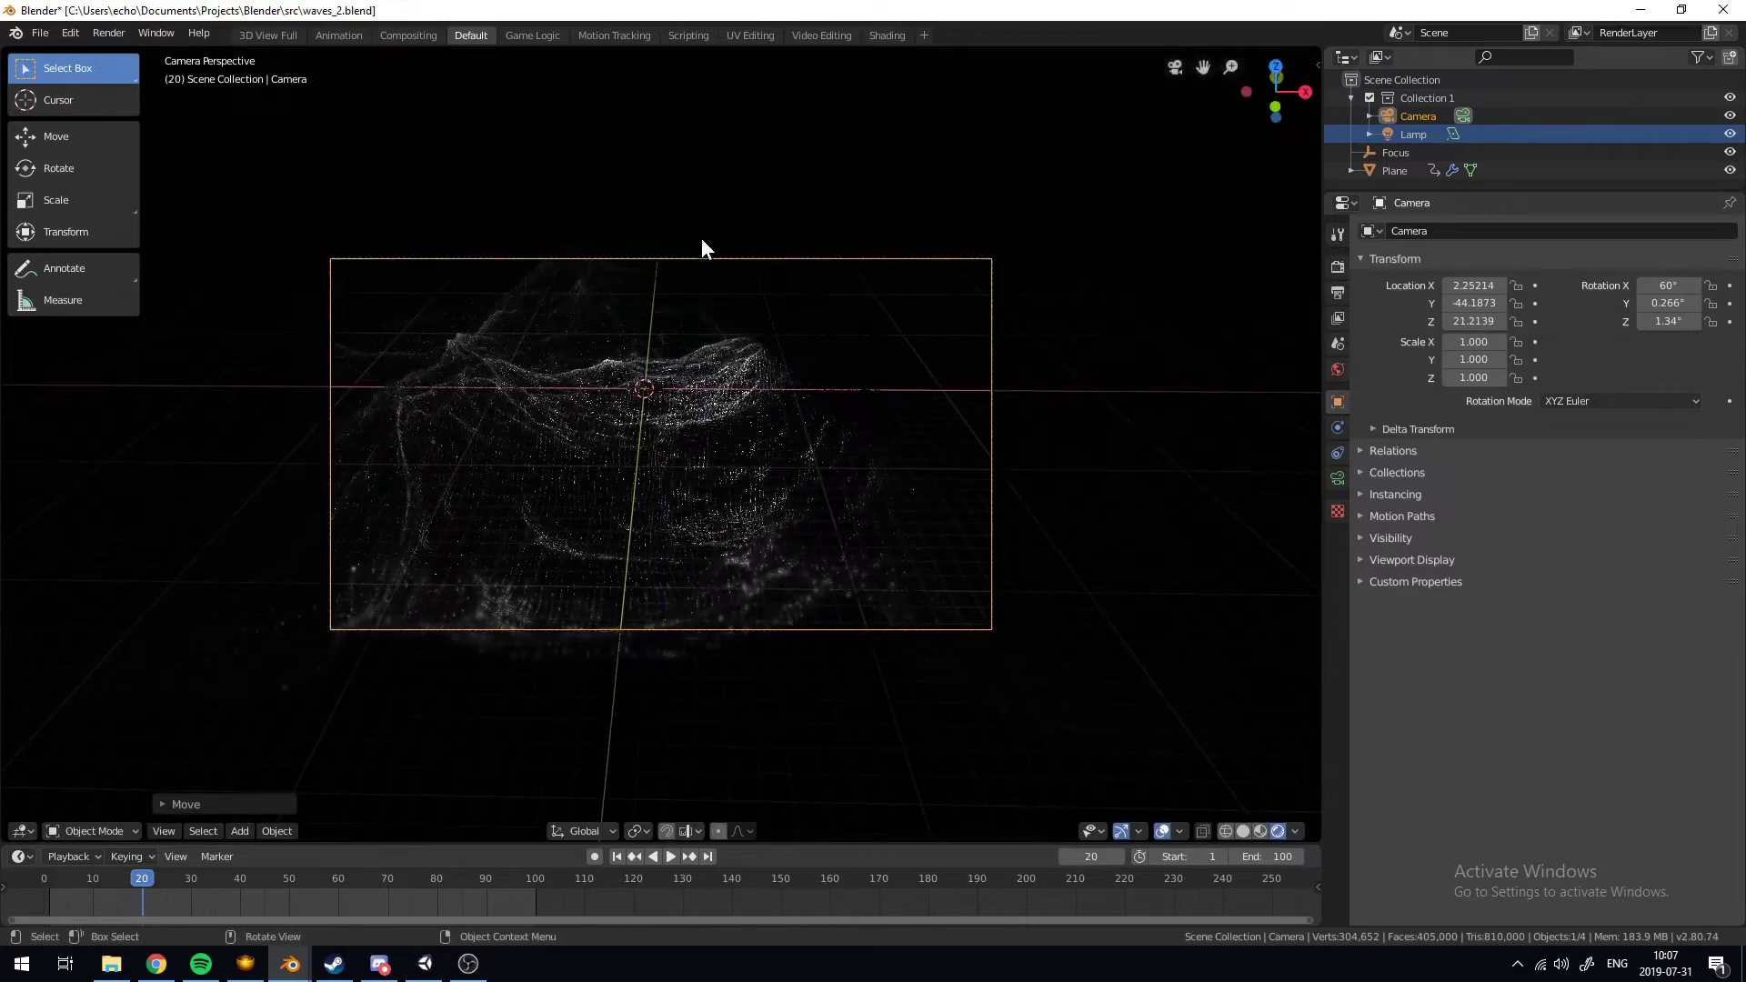
Move the camera closer along its local Z axis and shift it sideways to about X 0.18, Y -32.31, Z 14.53
key(g)
key(z)
key(z)
click(654, 140)
key(g)
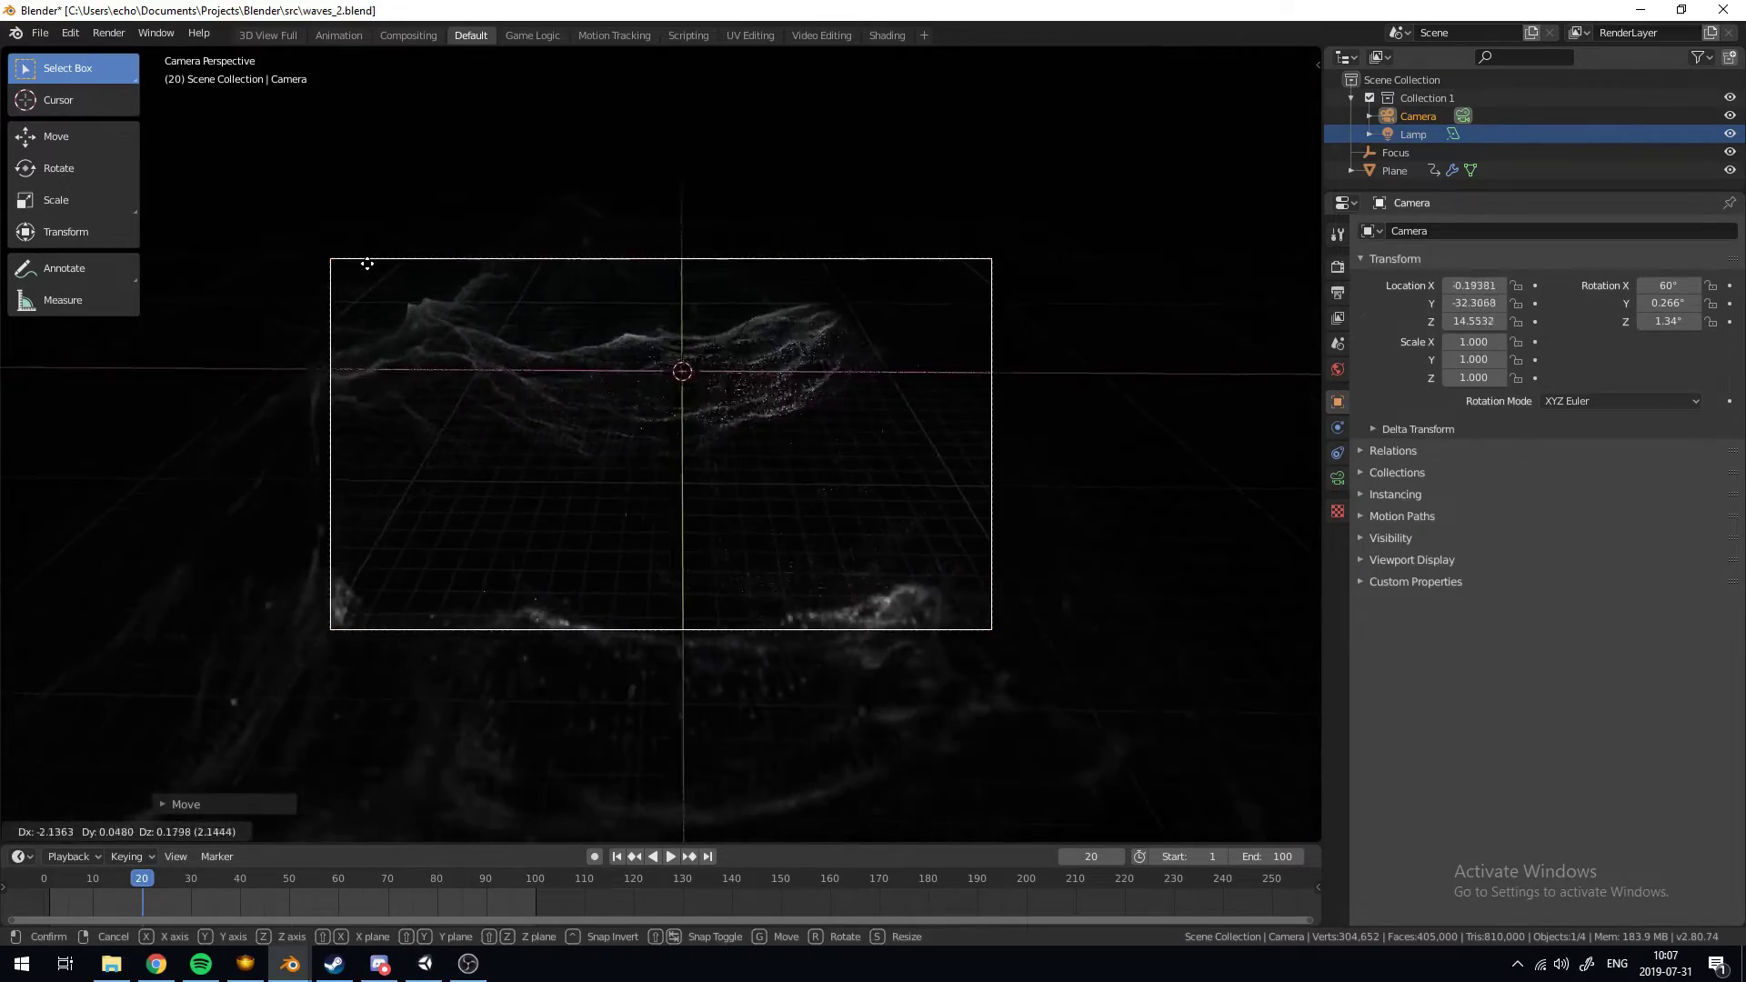
click(412, 269)
scroll(556, 381, up, 4)
scroll(556, 380, down, 2)
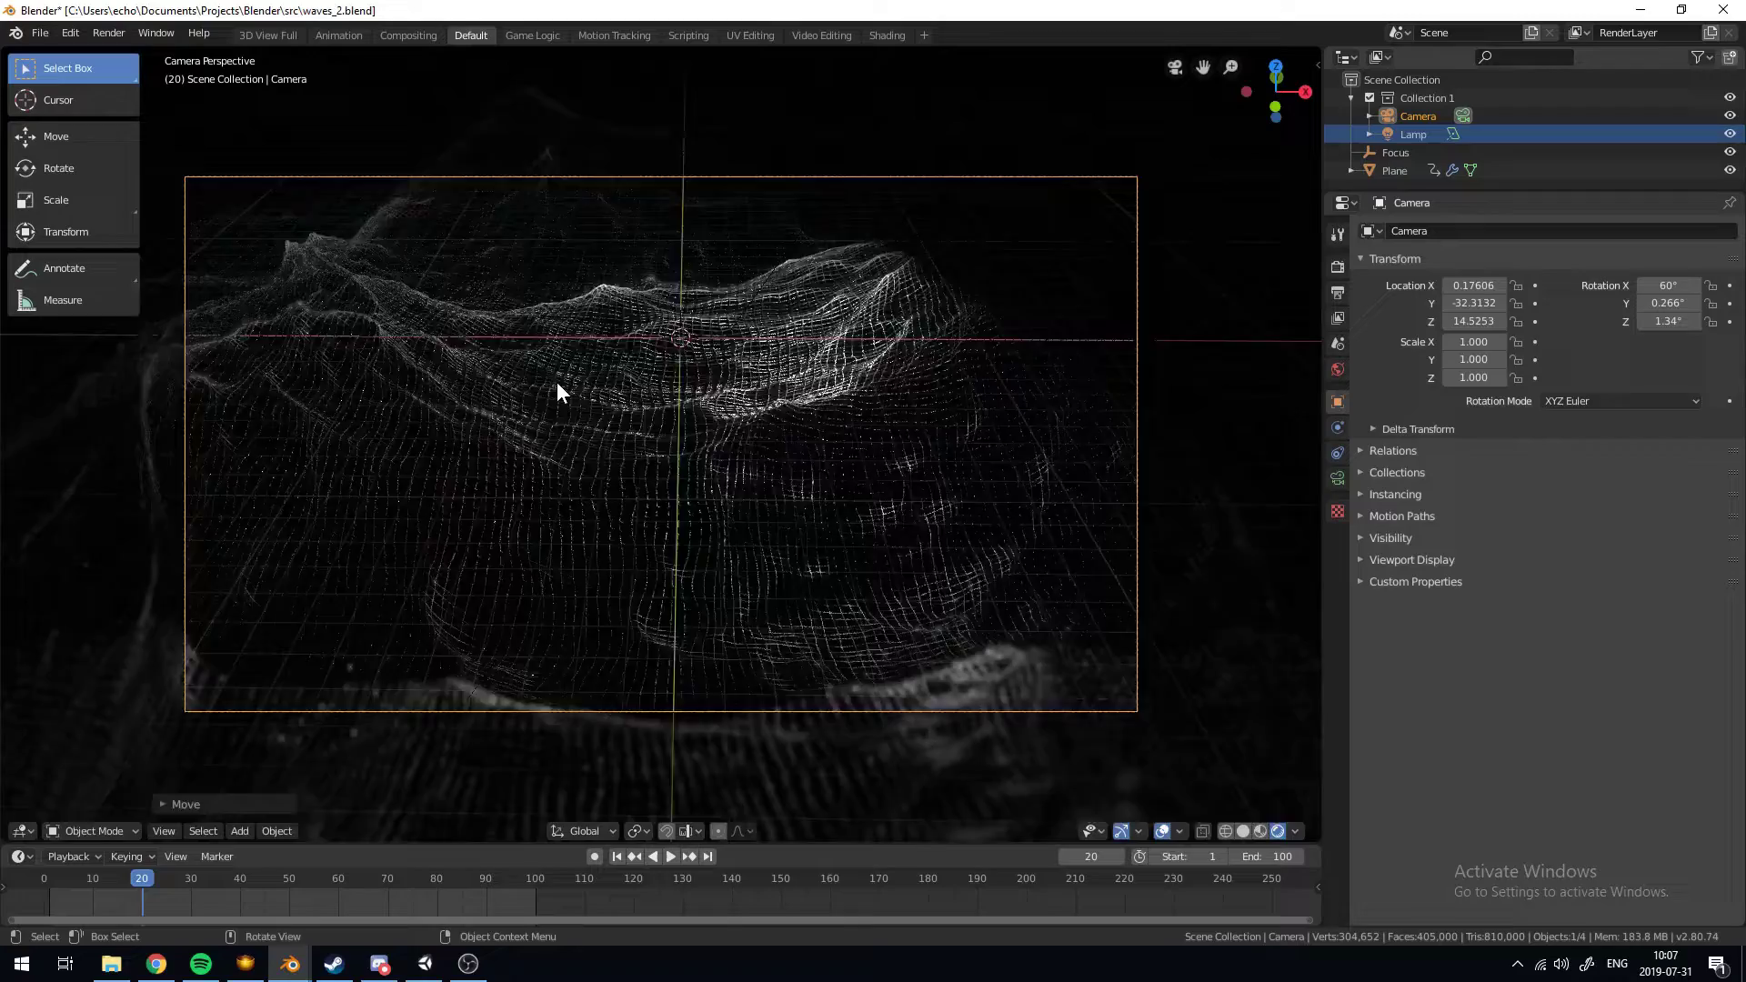
Bring up the wave plane's modifier settings and clear the selection to view the reframed waves
key(alt+a)
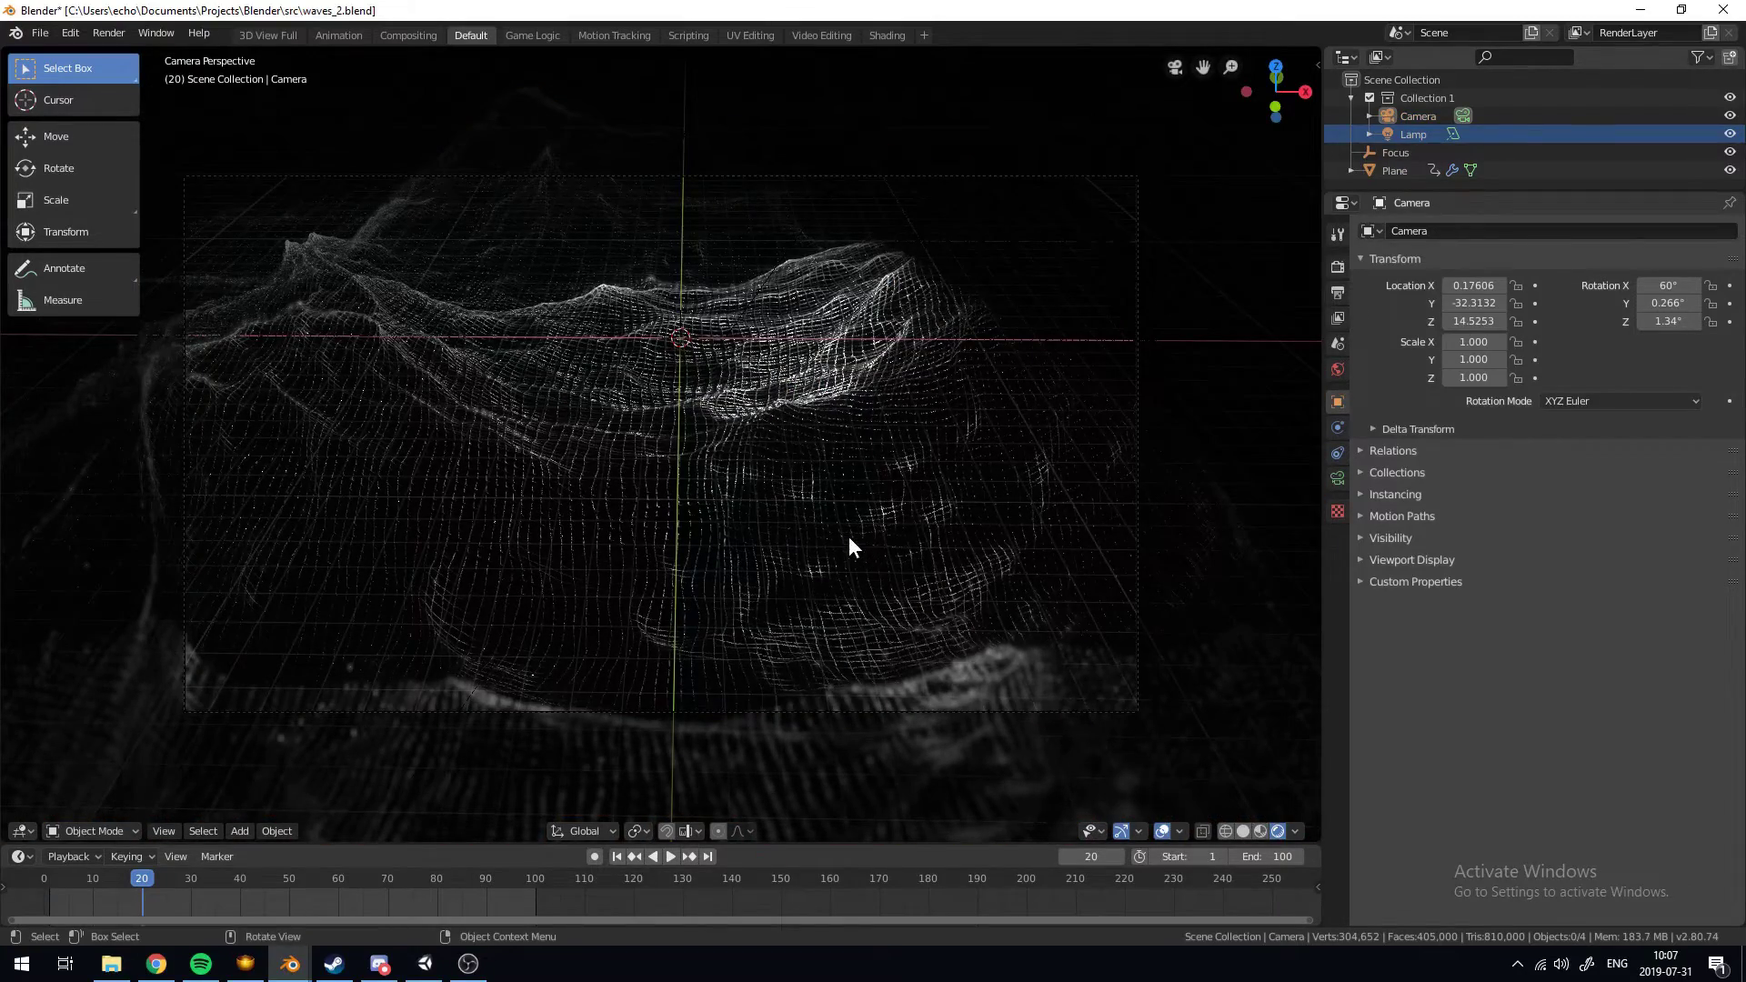
click(875, 227)
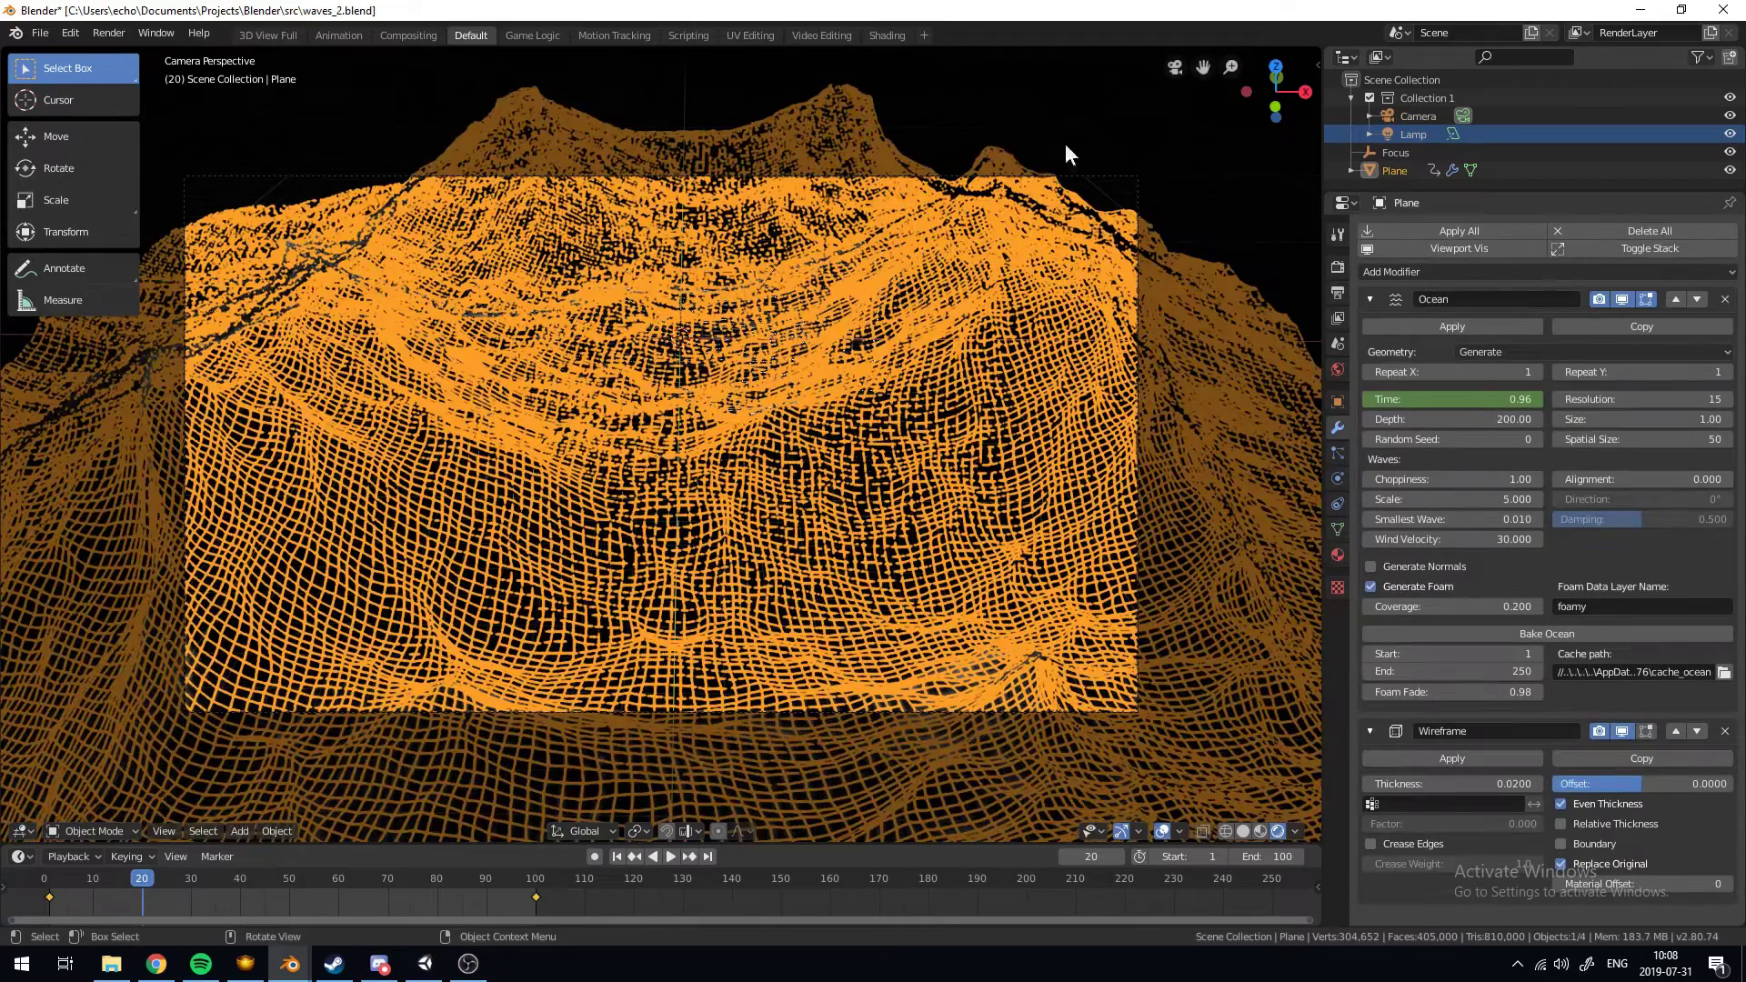
click(1277, 136)
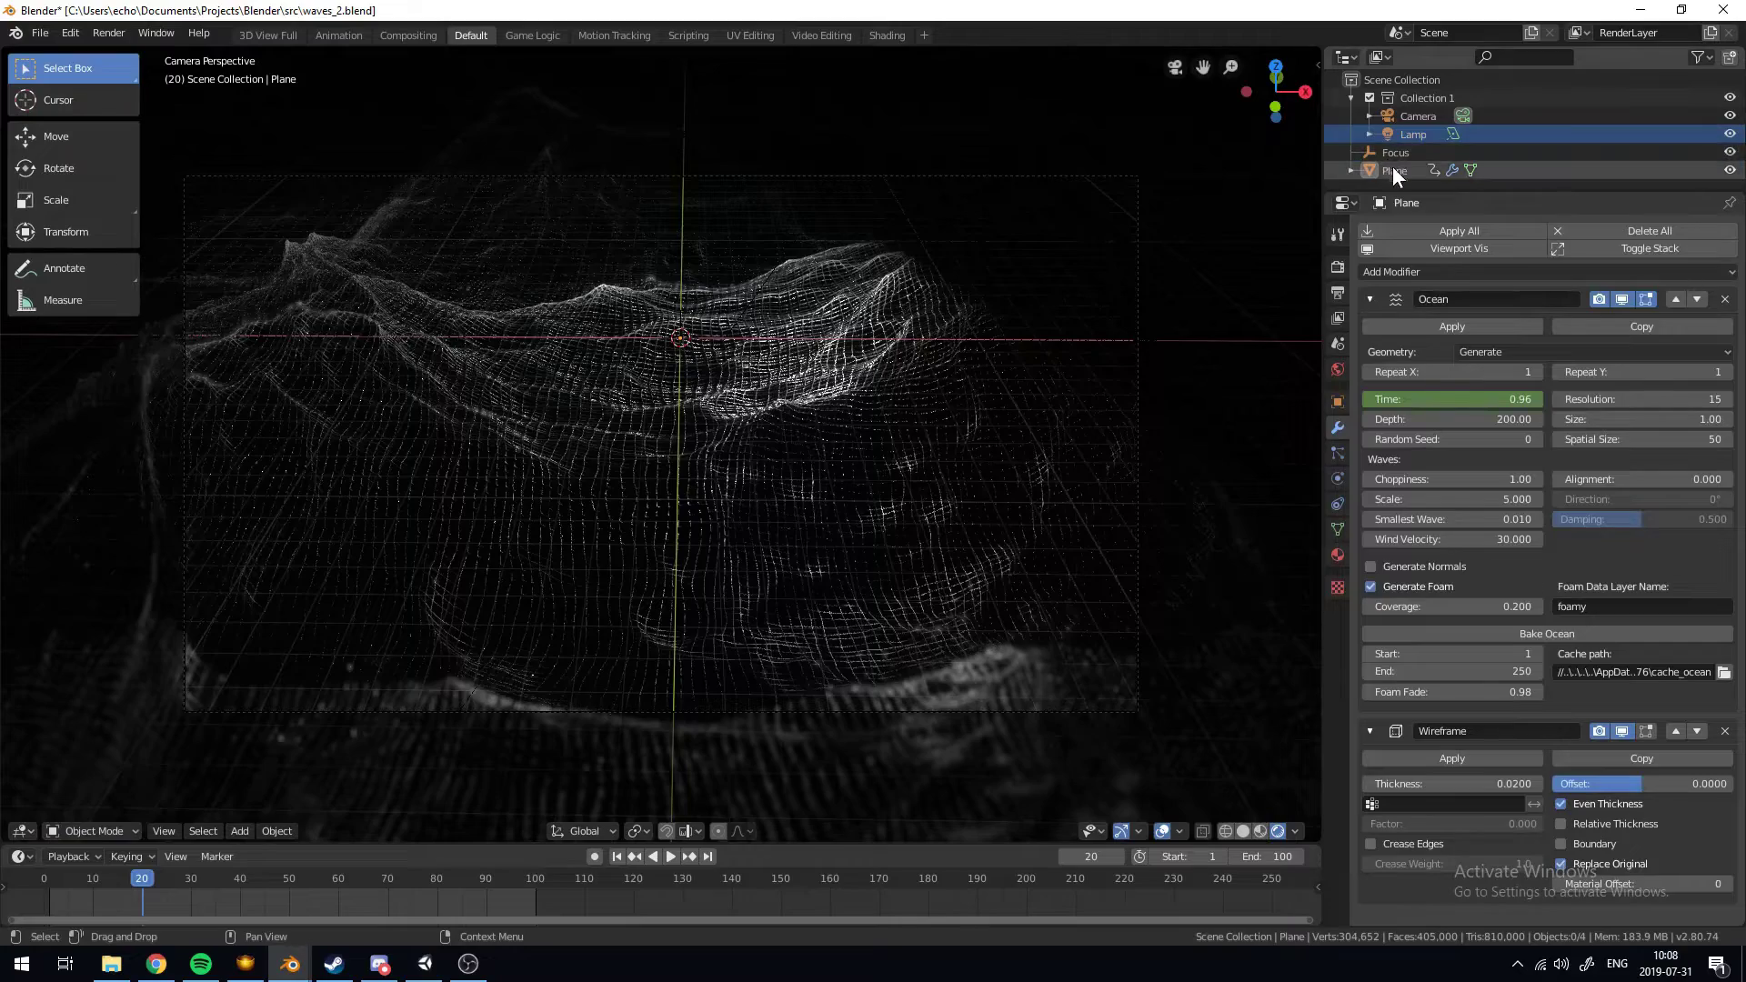
Change the lamp to a Point light and move it by about X -4.88, Y -3.43, Z -5.71, close to the waves' centre
click(1408, 134)
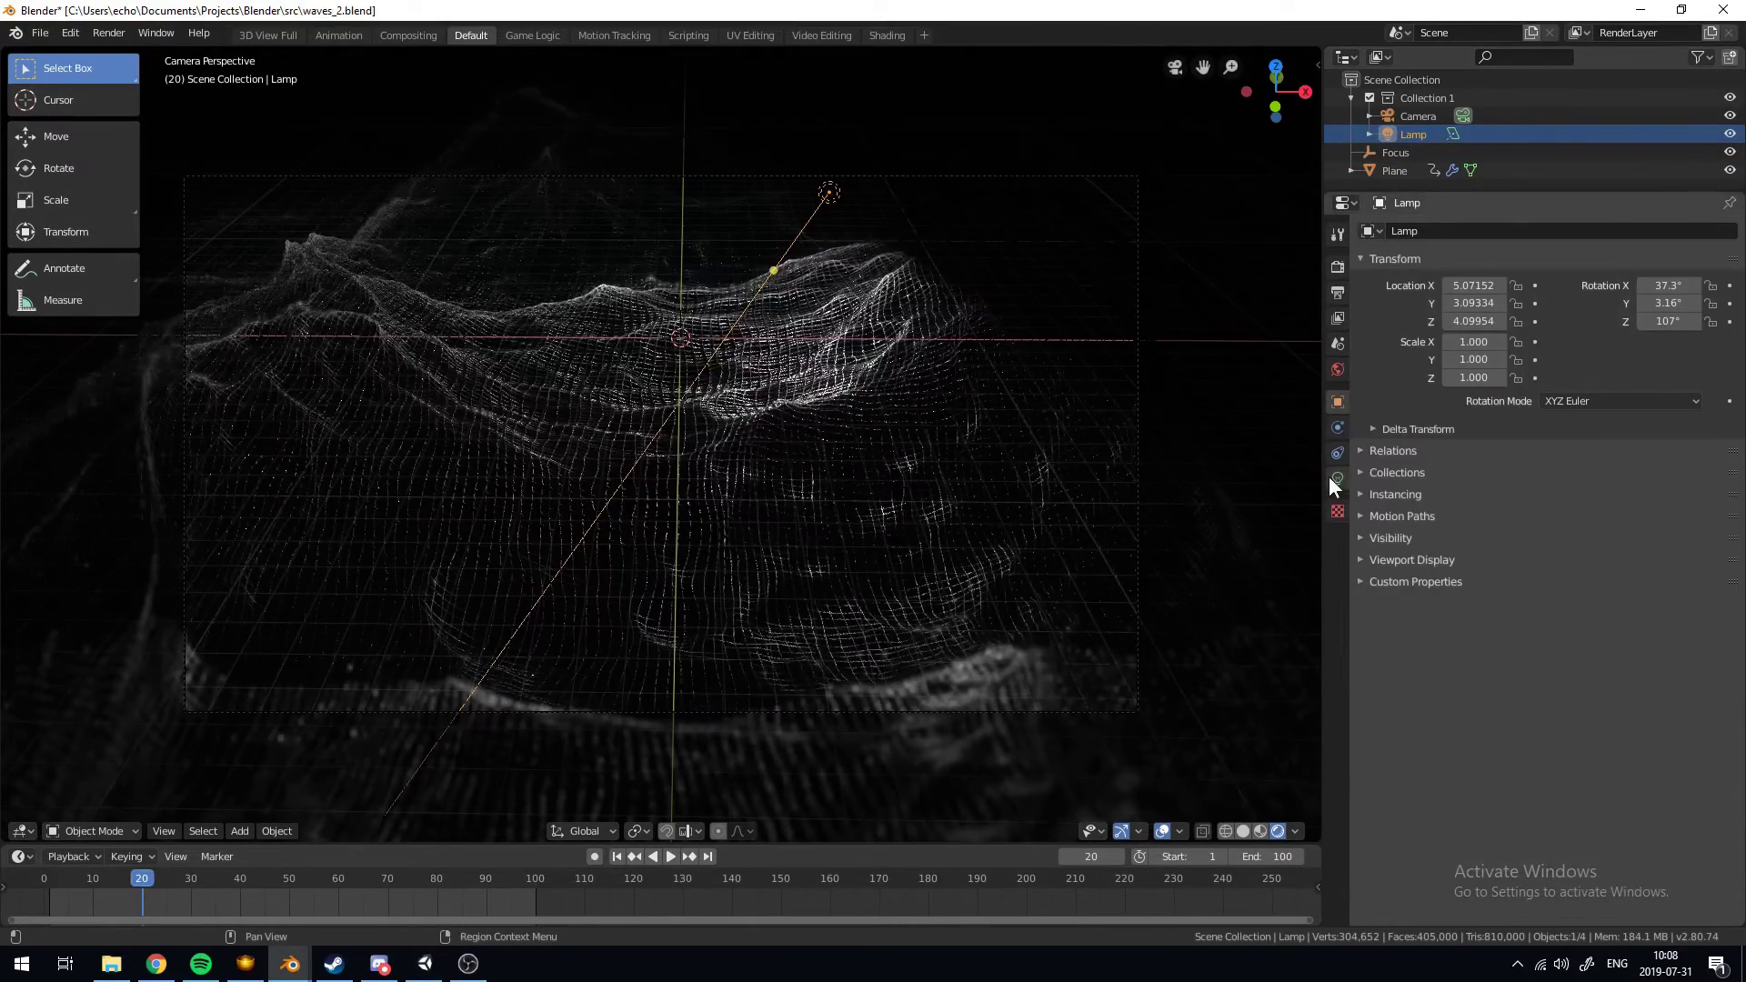
click(1338, 478)
click(1419, 307)
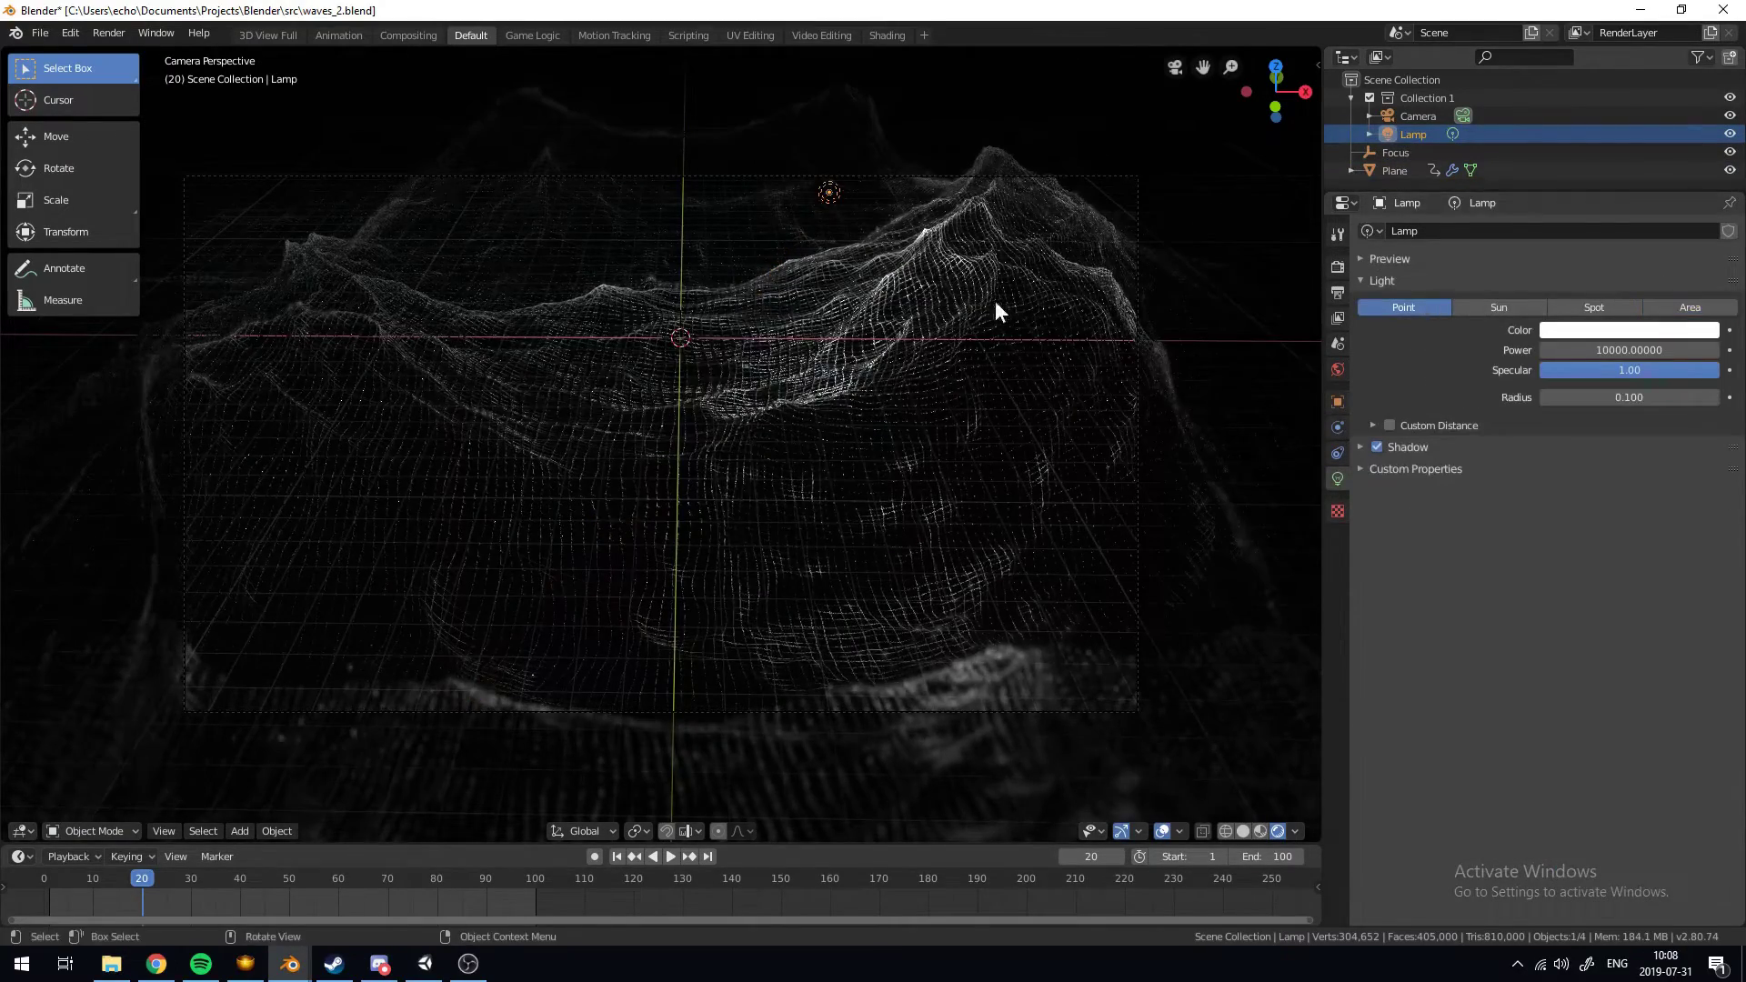
key(g)
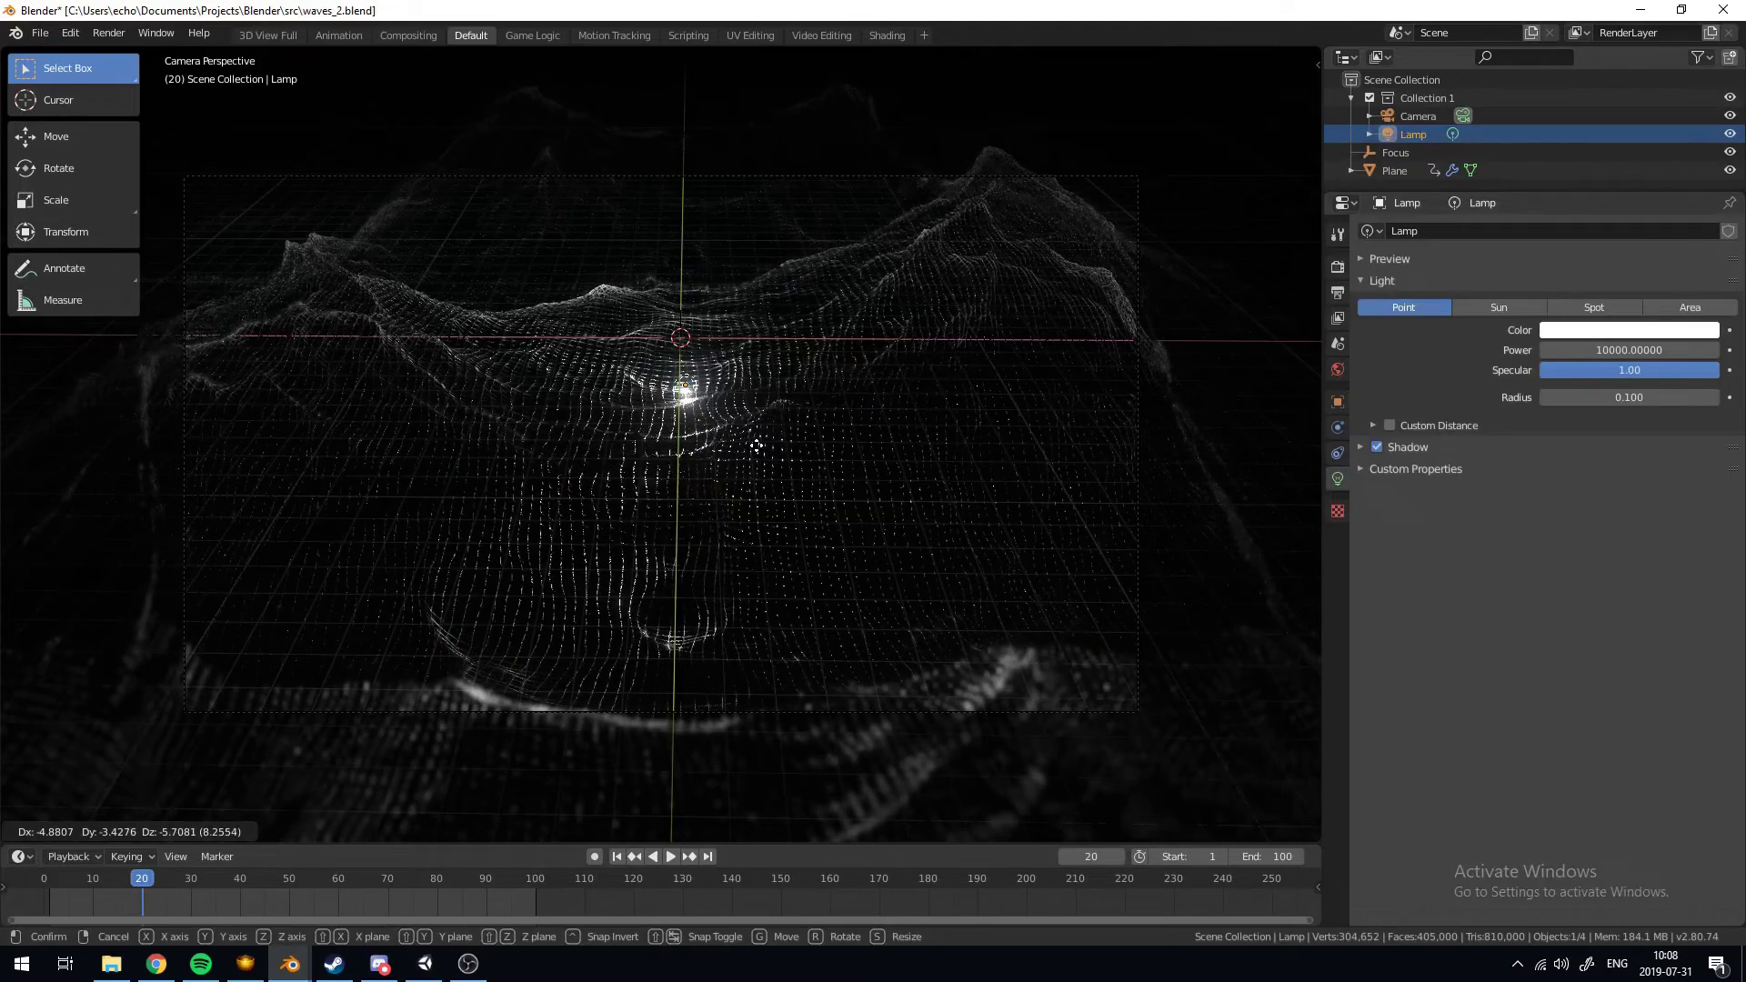
click(757, 443)
click(765, 450)
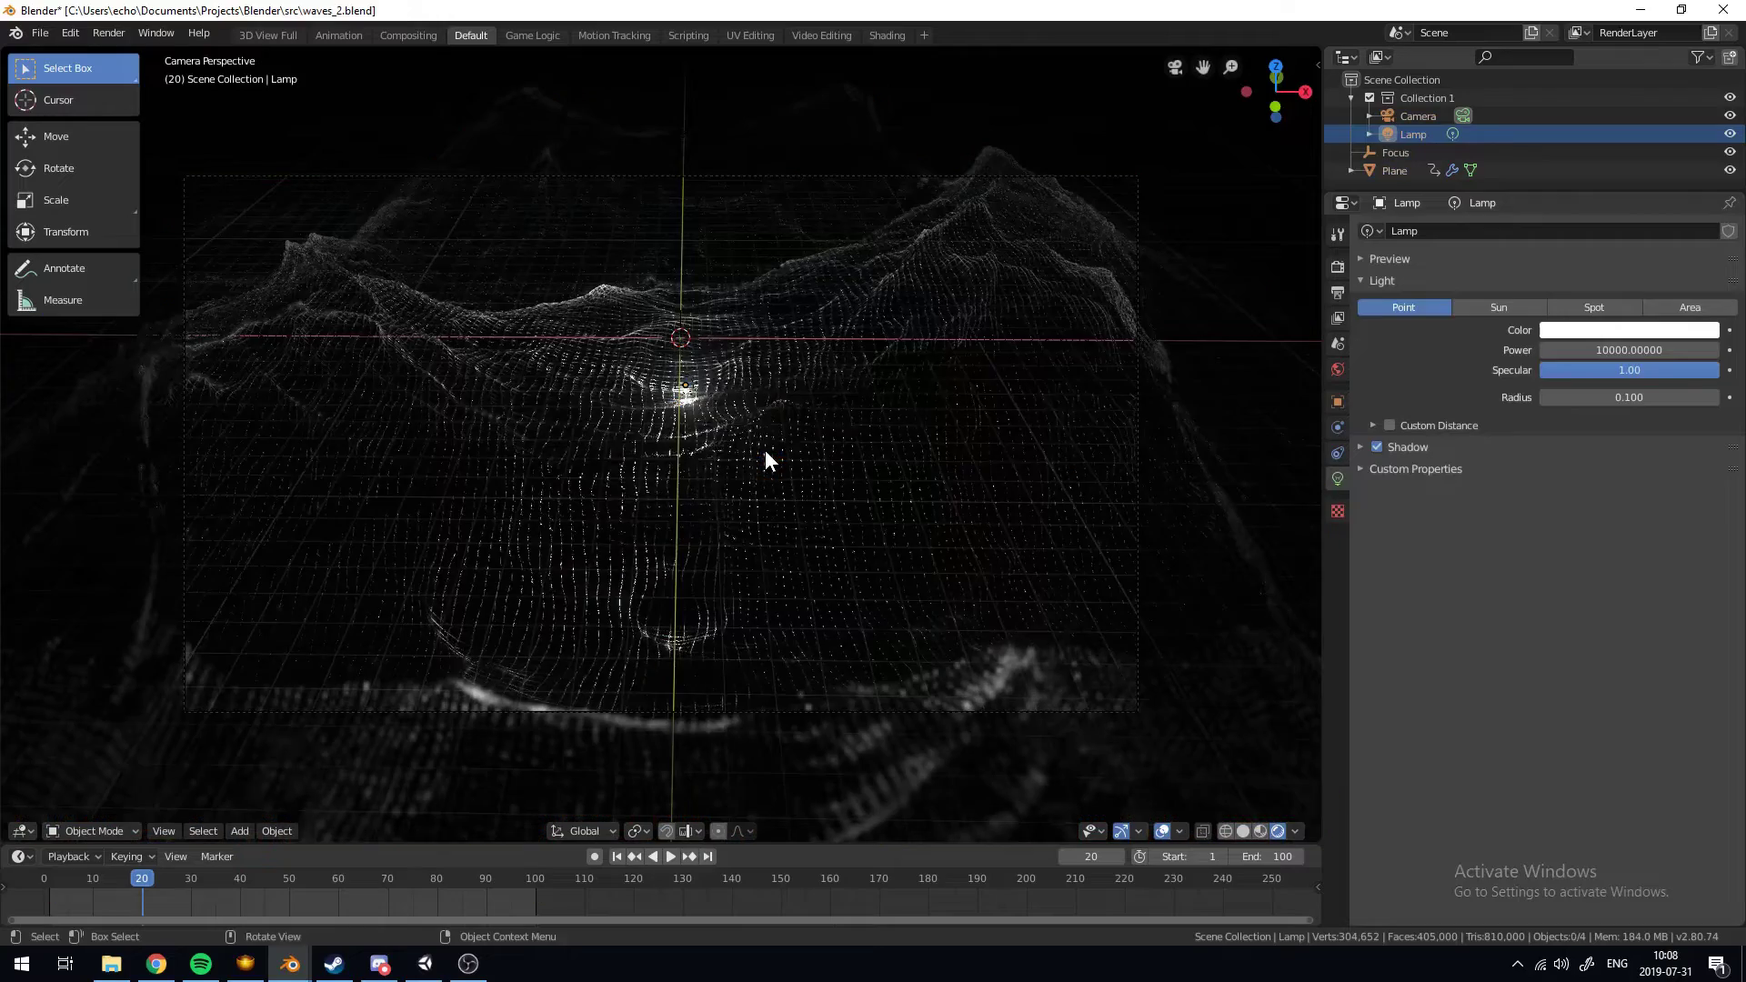
Change the lamp to a Sun light and set its strength to 10
click(1509, 308)
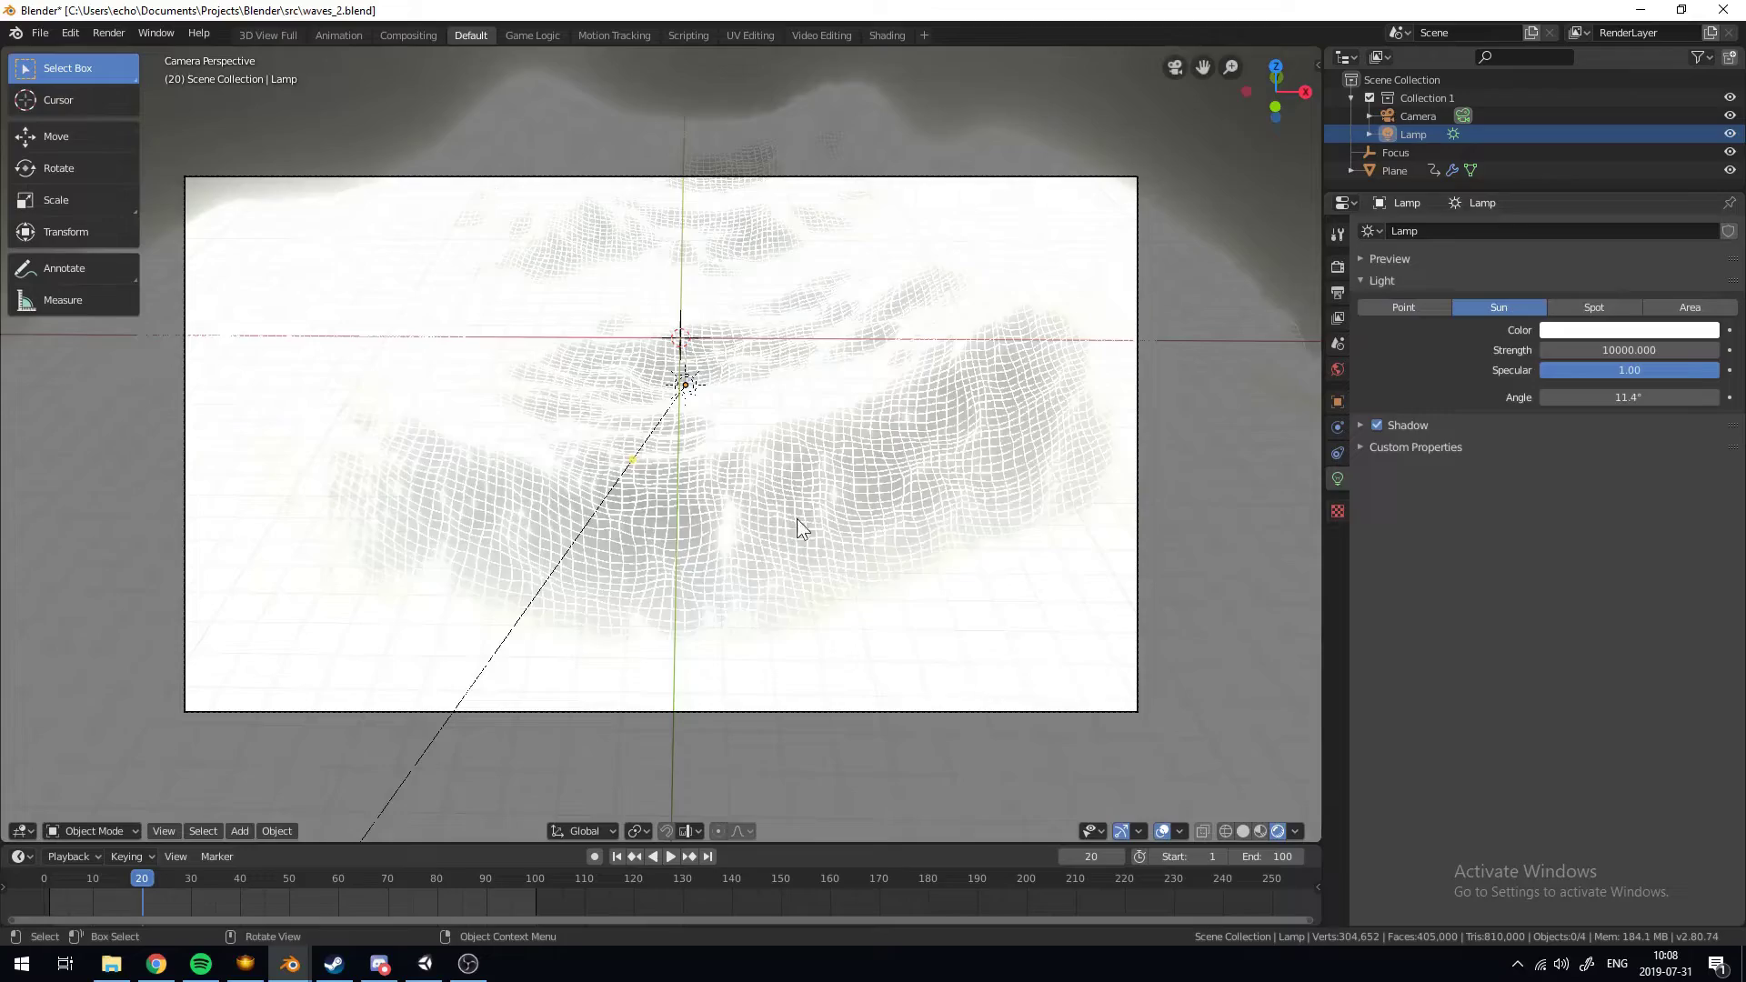
key(a)
key(alt+a)
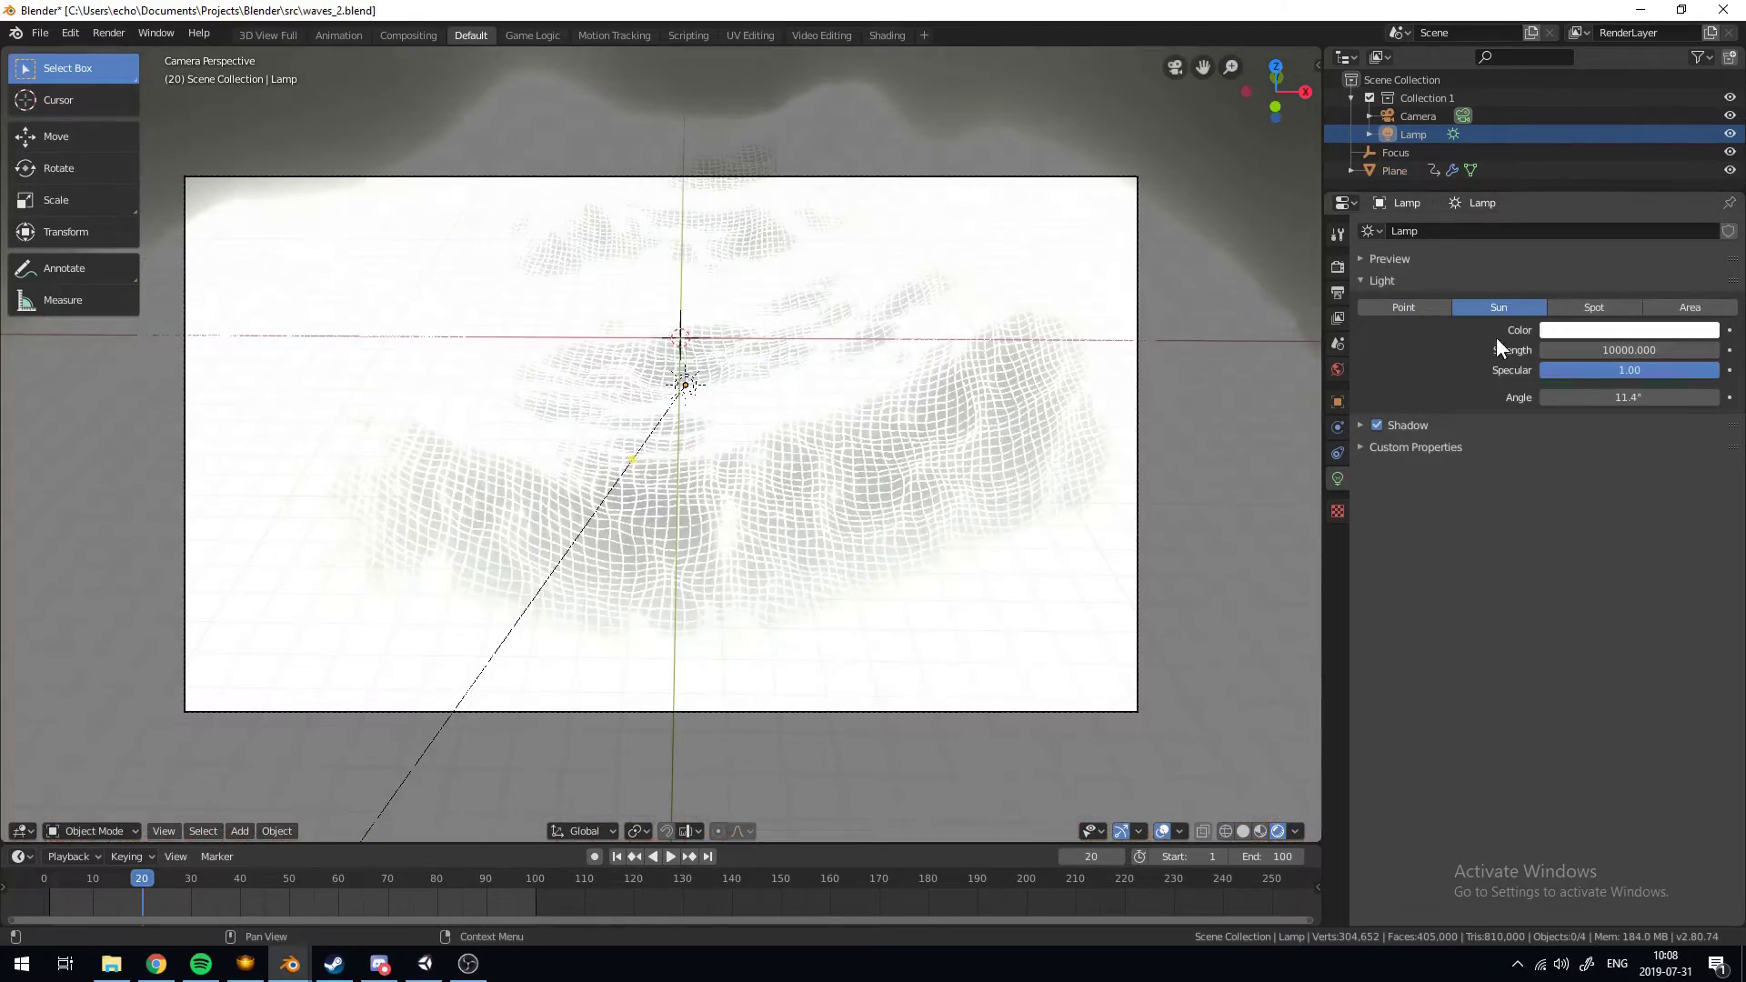
click(1606, 350)
text(10)
key(Return)
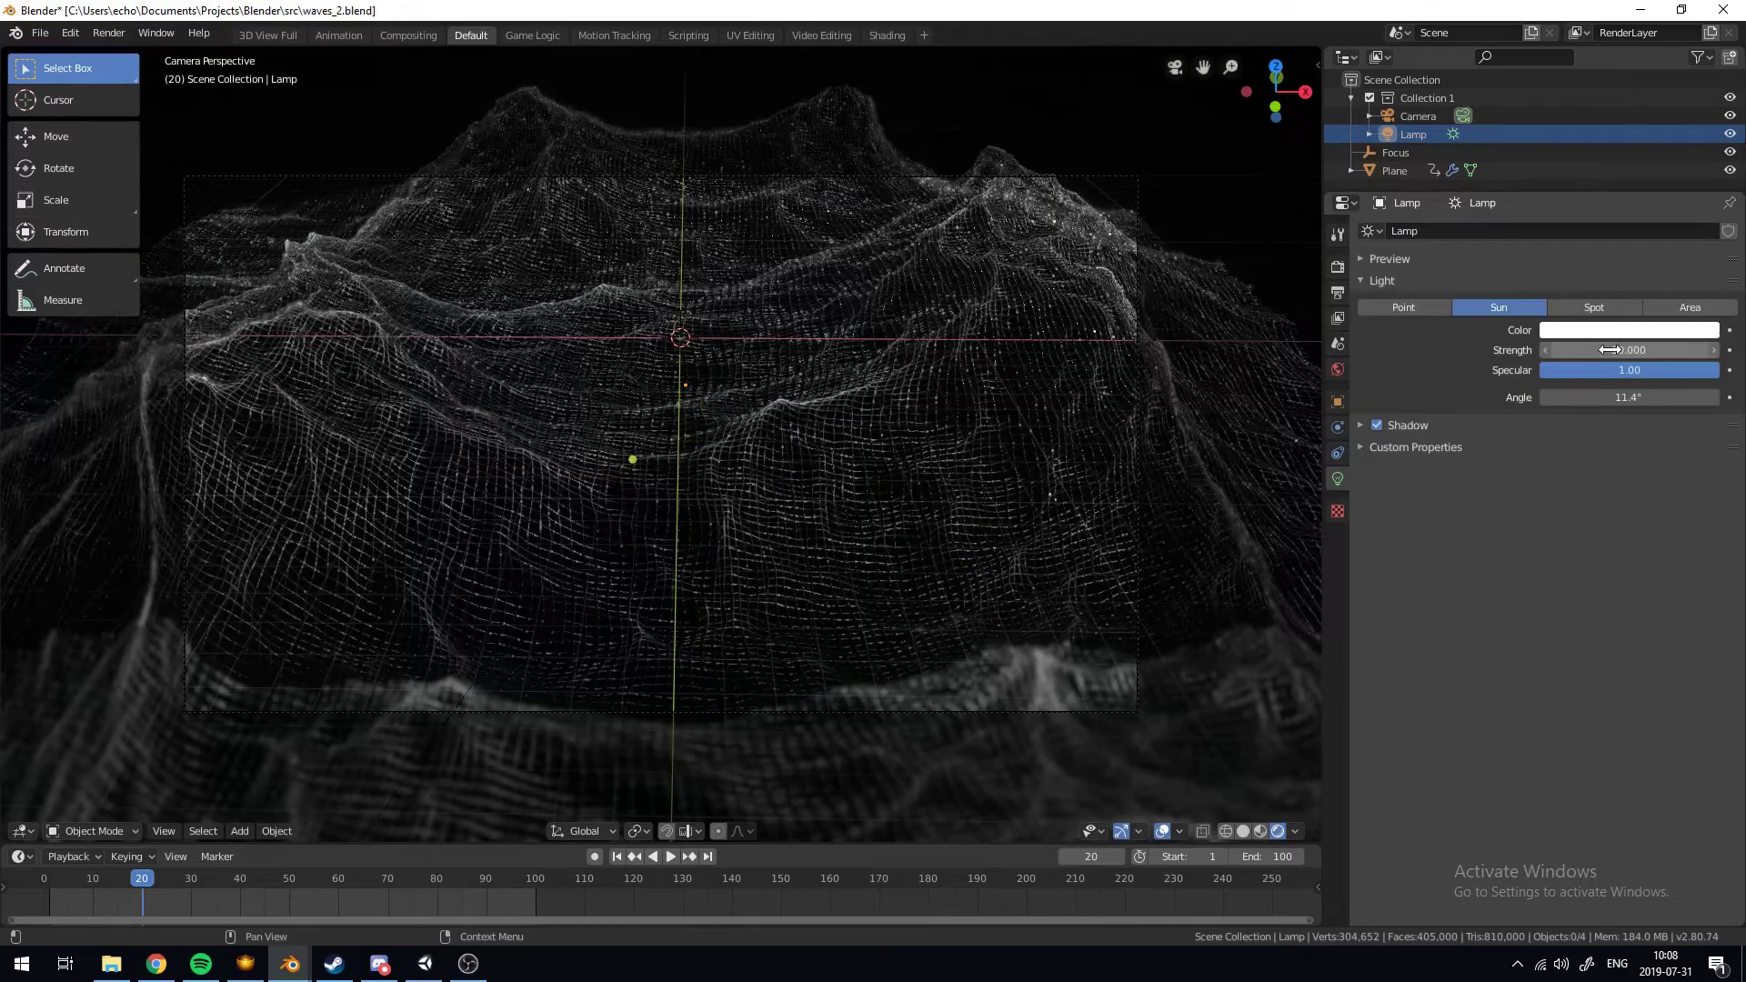
Try sun strengths of 20 and 5 on the waves
click(1609, 350)
text(20)
key(Return)
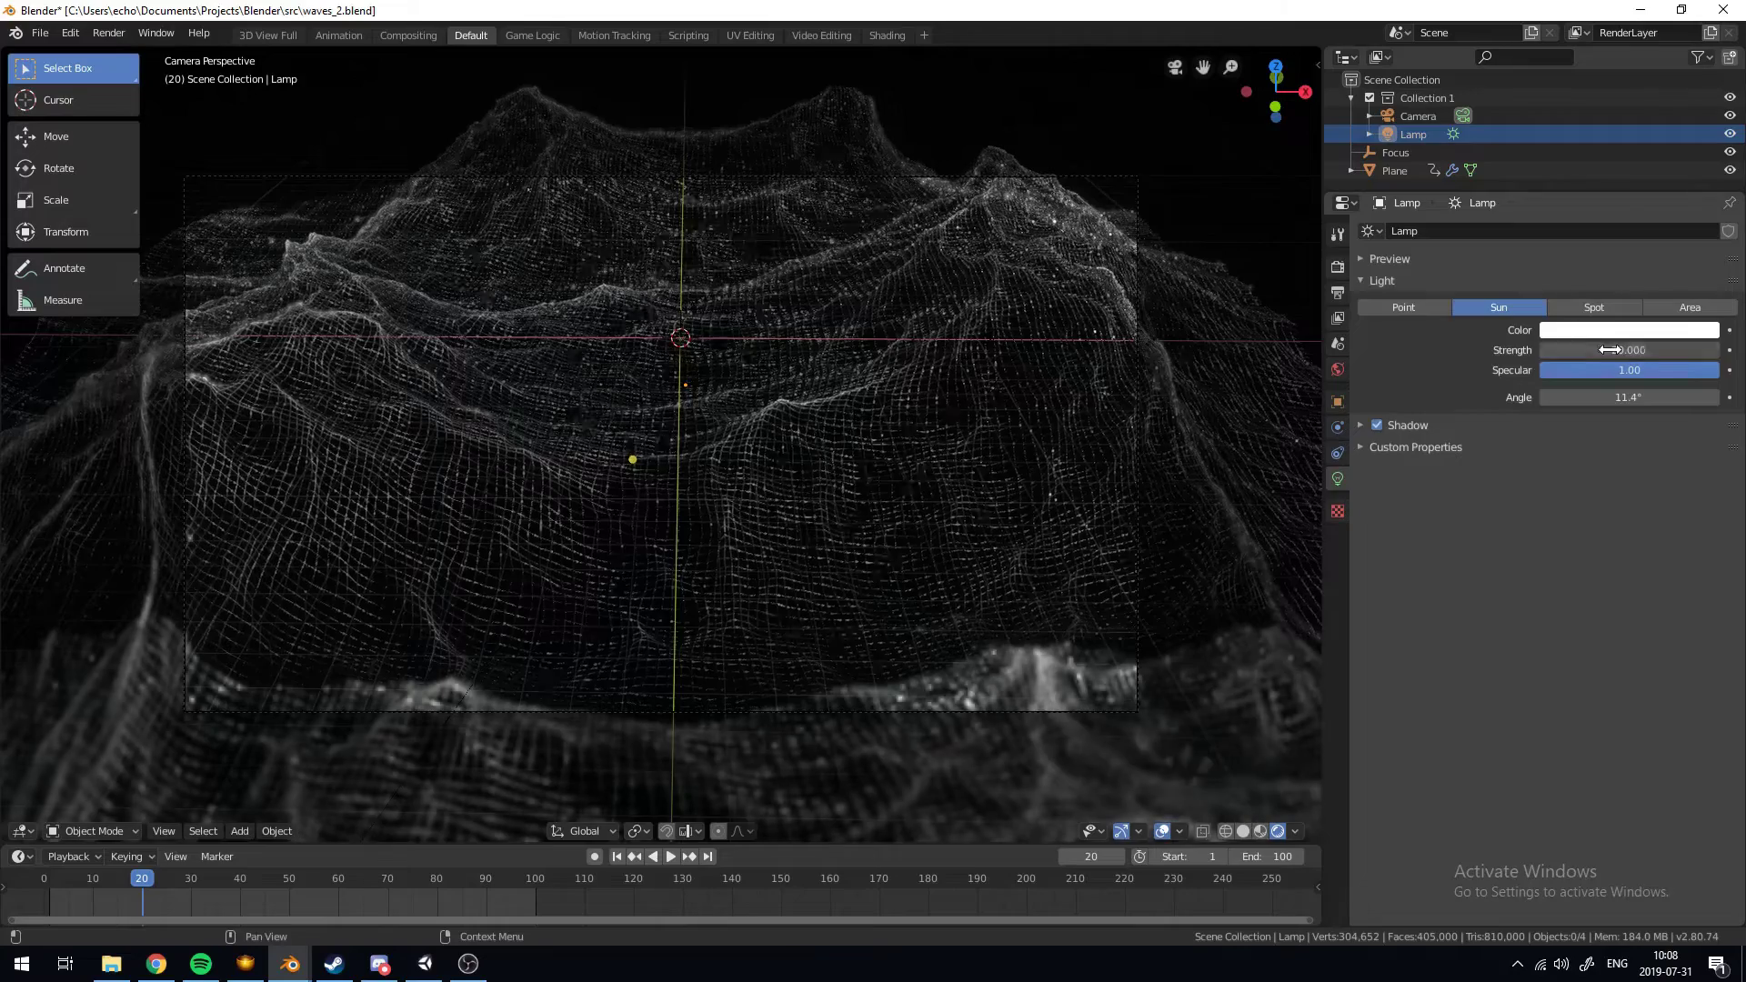
click(1607, 349)
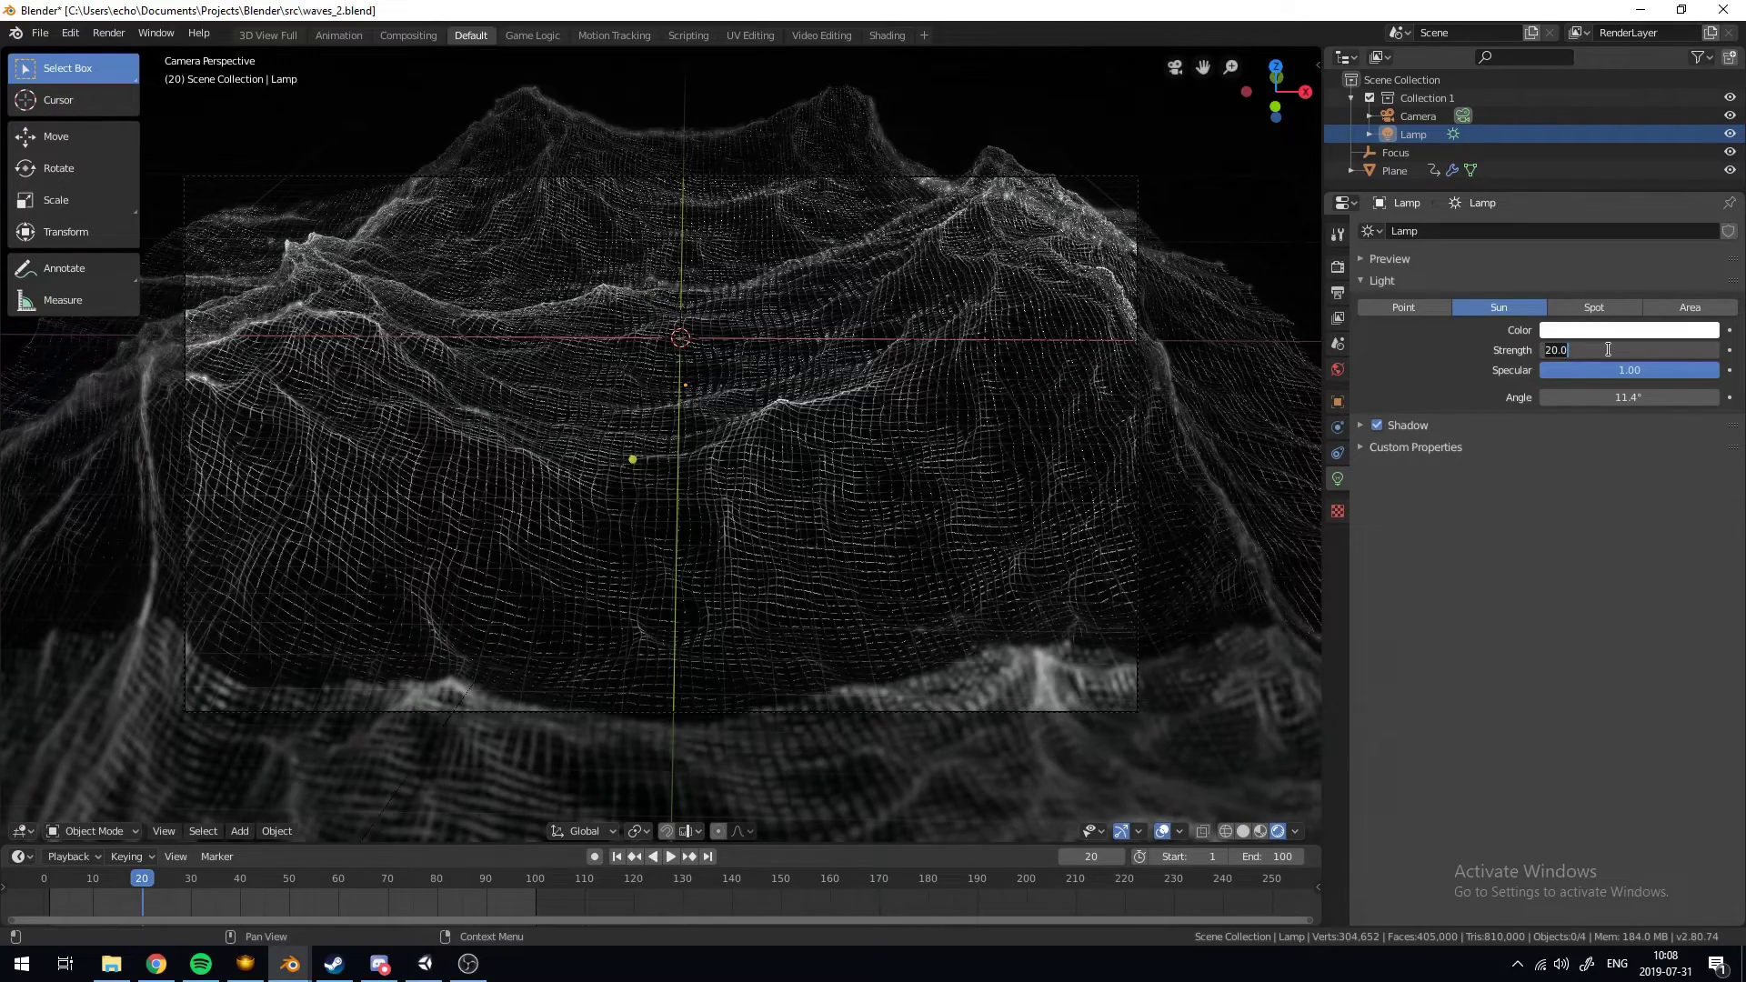
text(5)
key(Return)
Set the sun lamp's strength to 1
click(1610, 349)
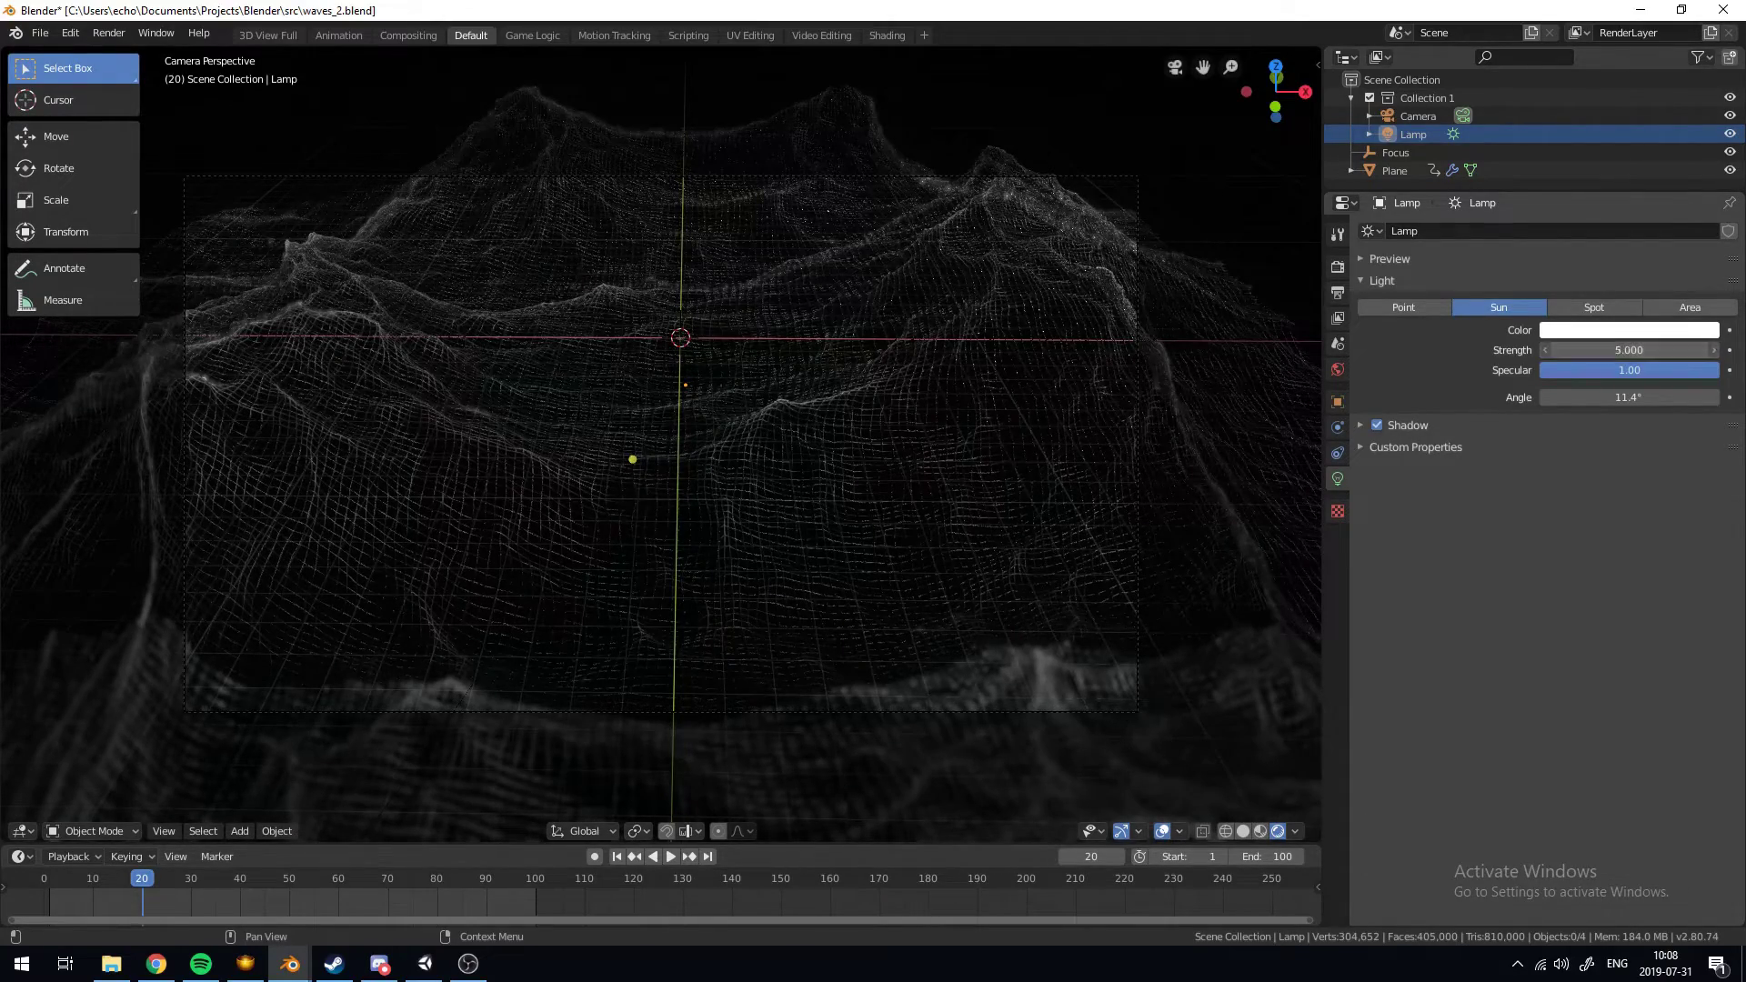
text(1)
key(Return)
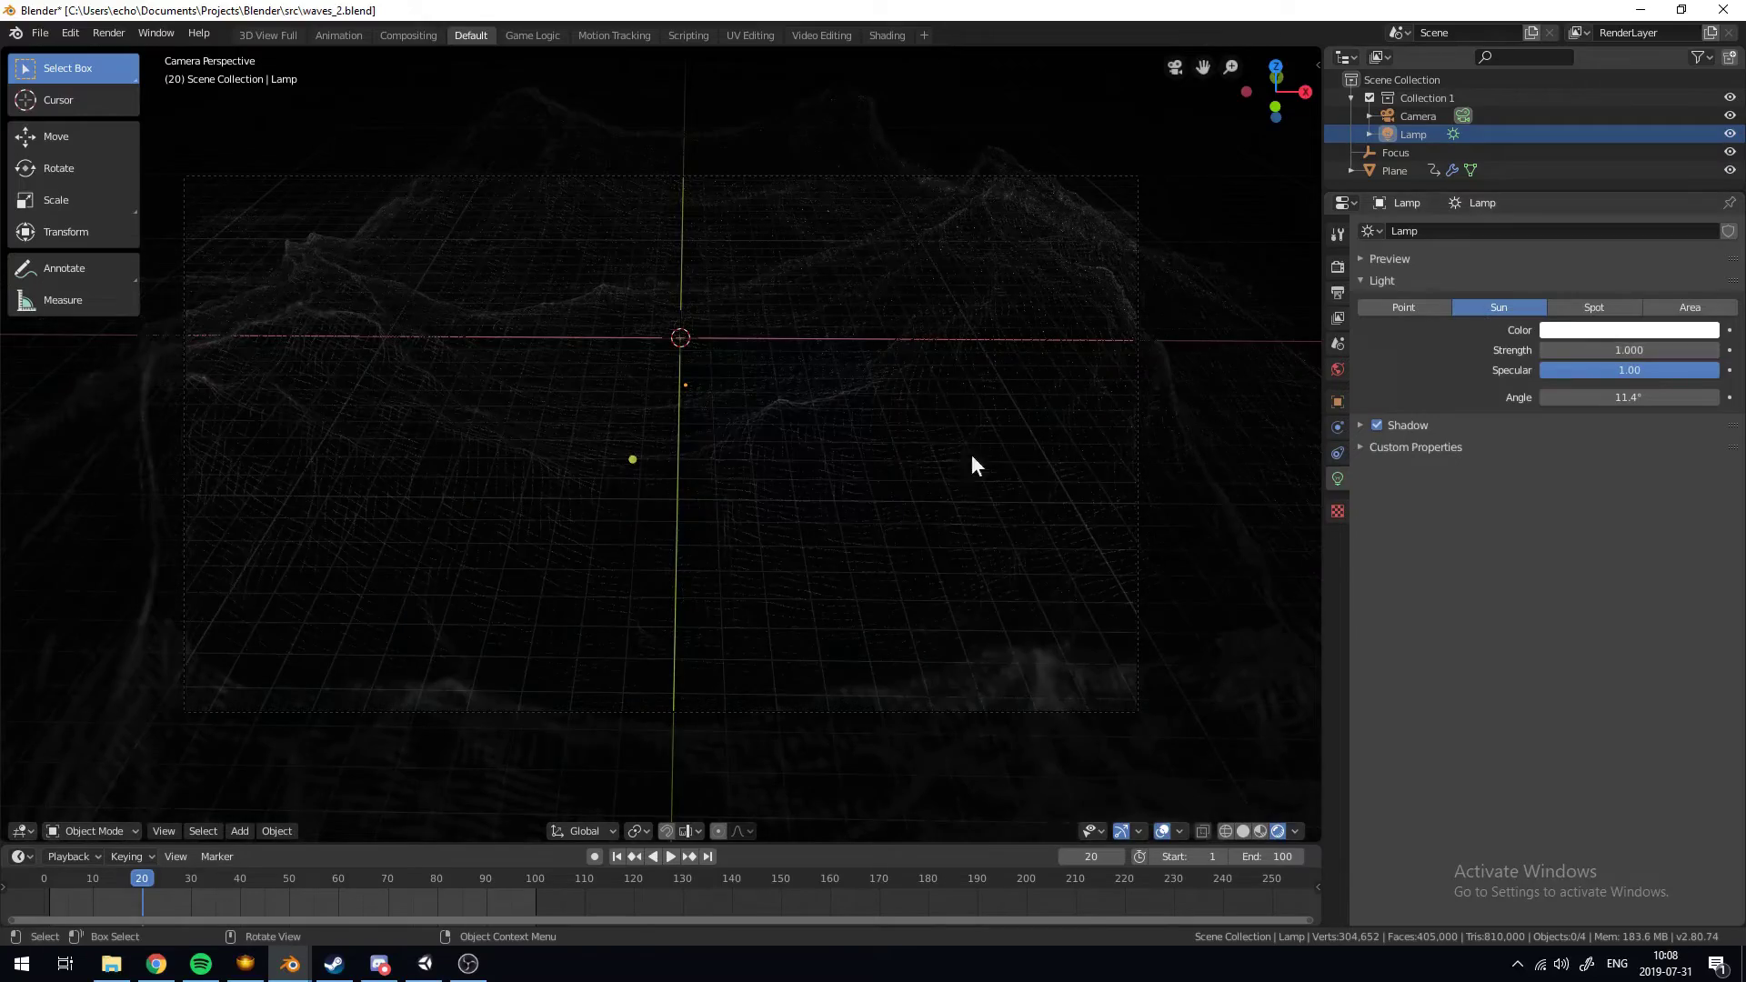
Reselect the sun lamp and raise it above the wave landscape
click(636, 459)
key(g)
right_click(703, 13)
click(719, 88)
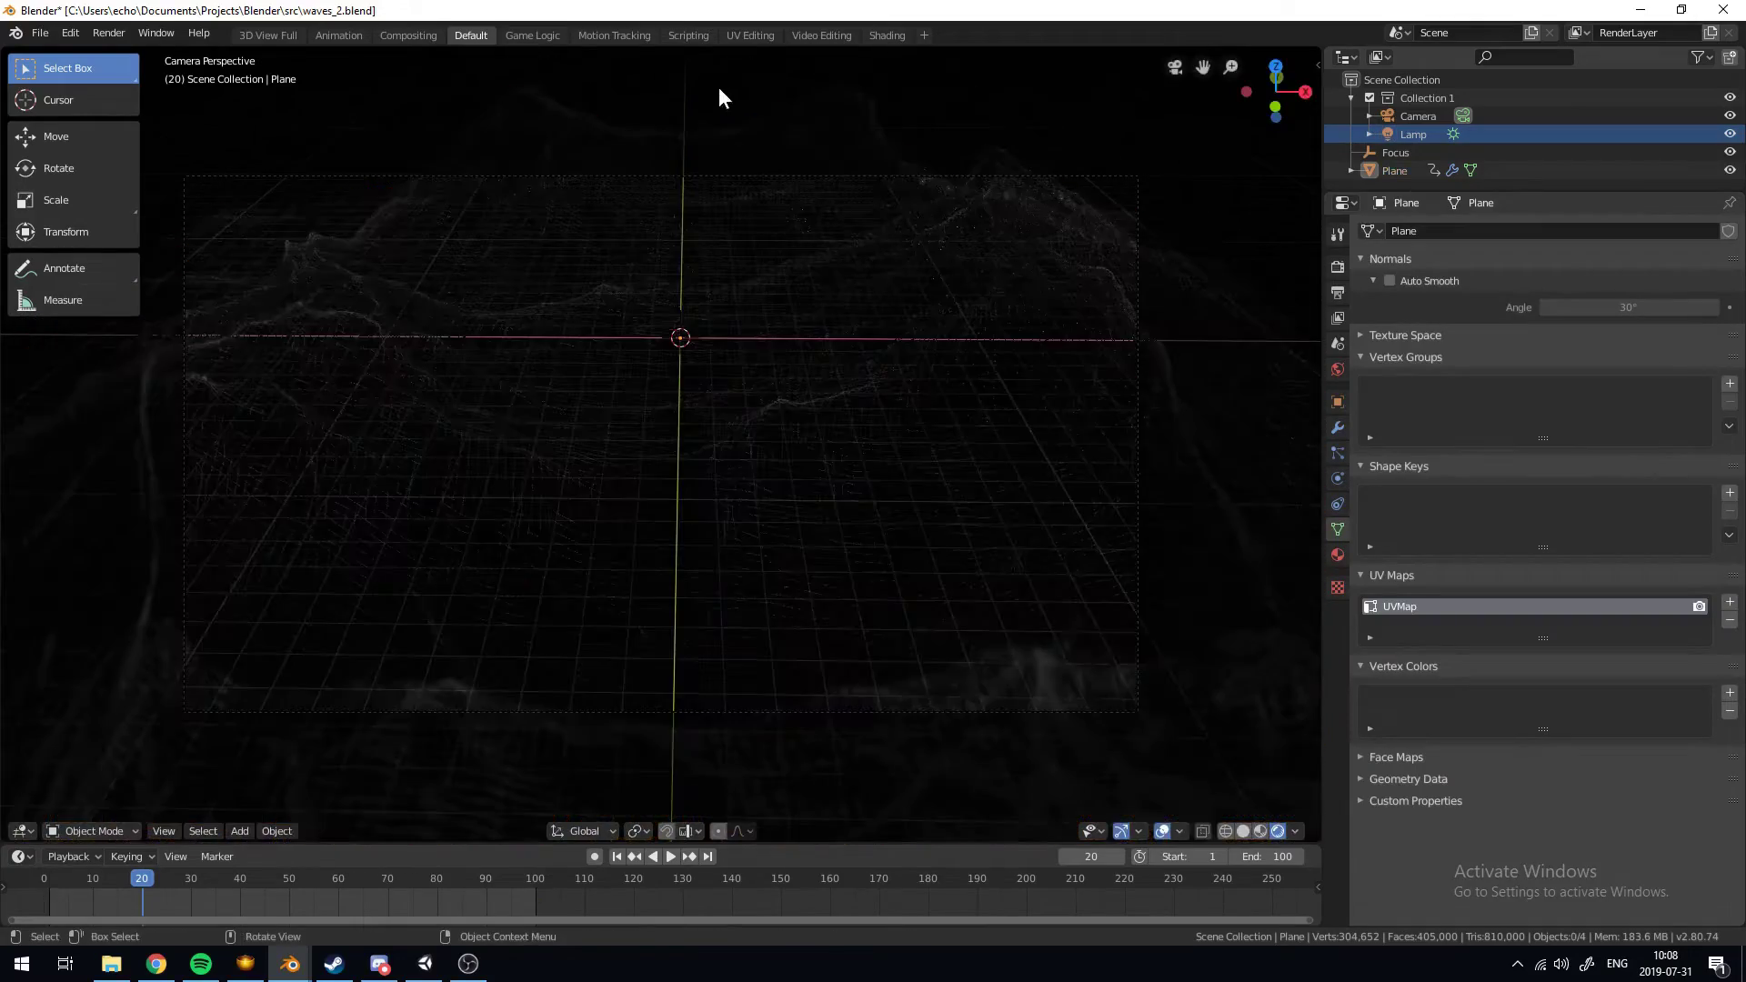
click(1400, 136)
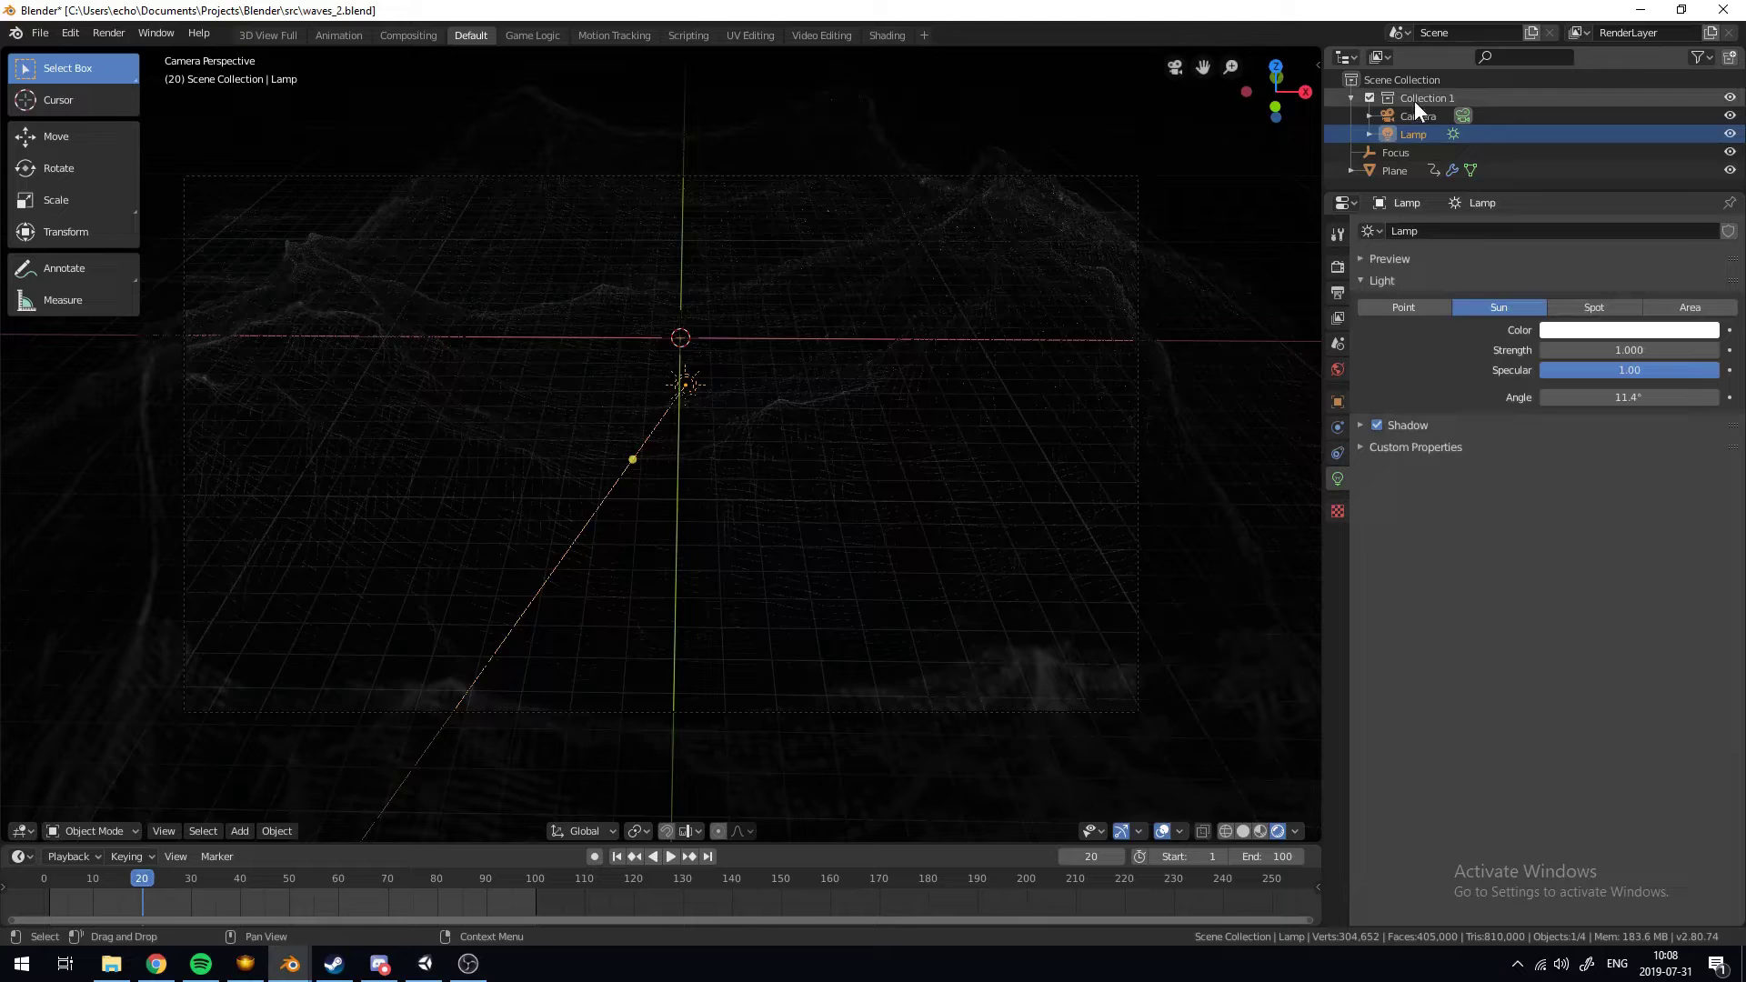
key(g)
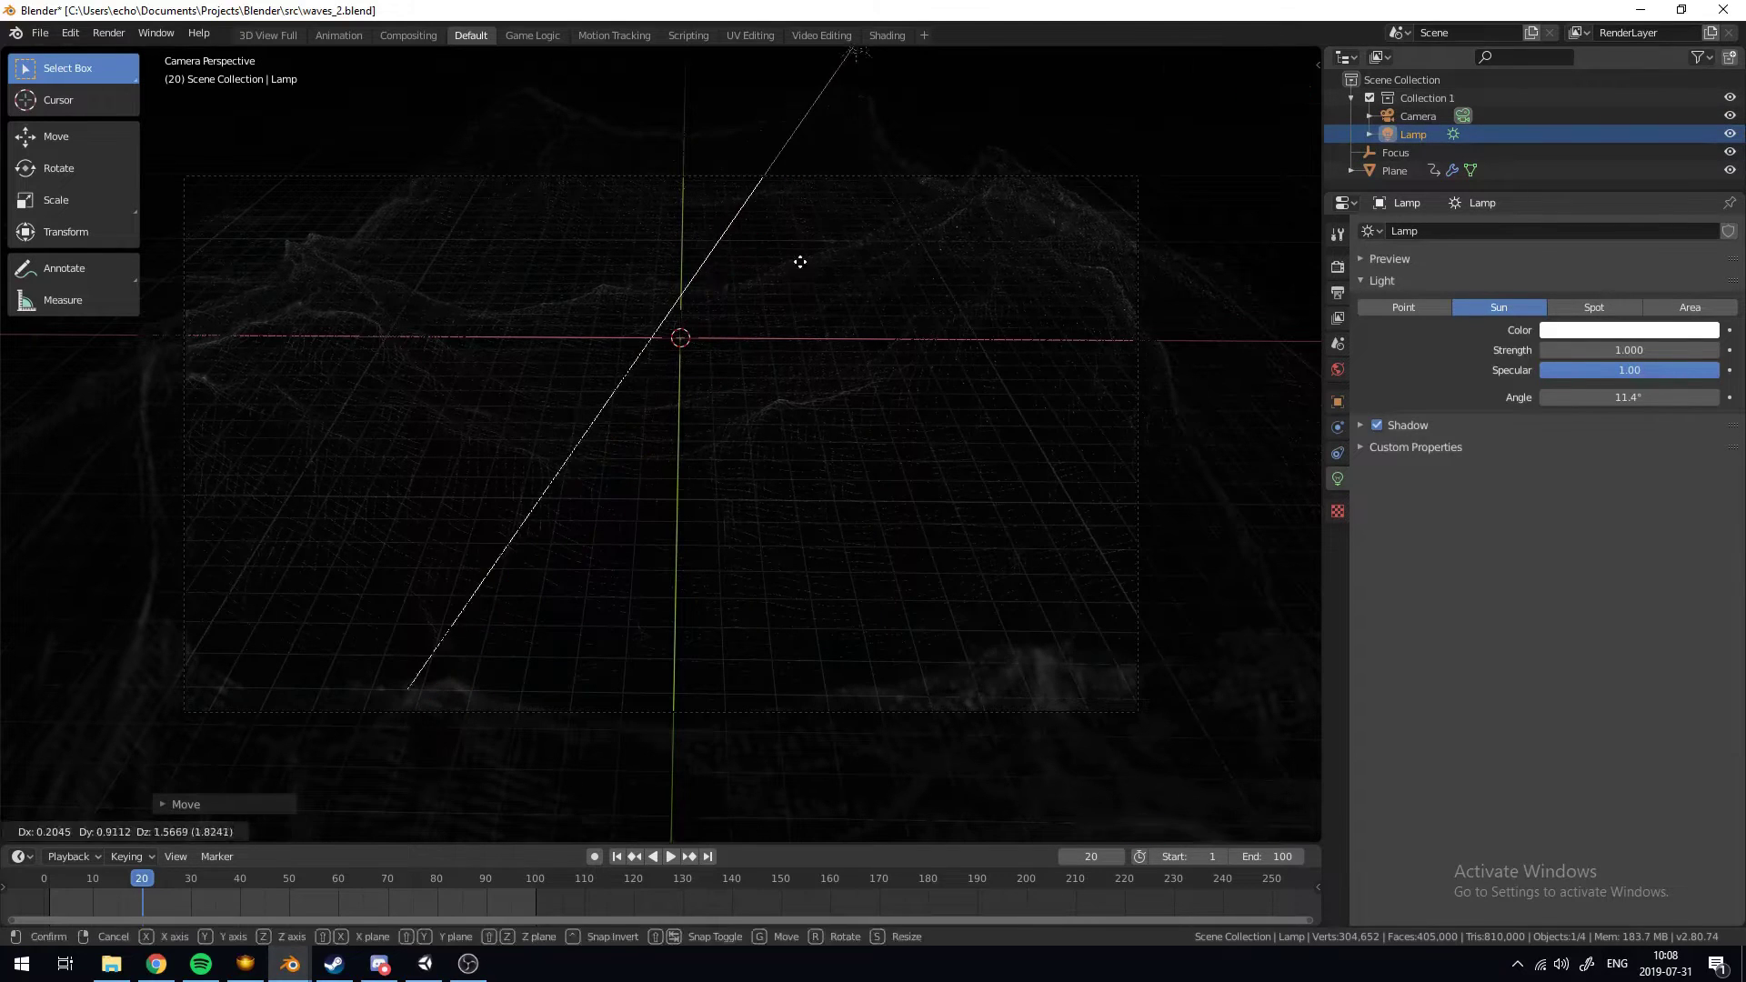
click(775, 286)
Duplicate the sun lamp and try the copy as a Point light over the far side of the waves
key(shift+d)
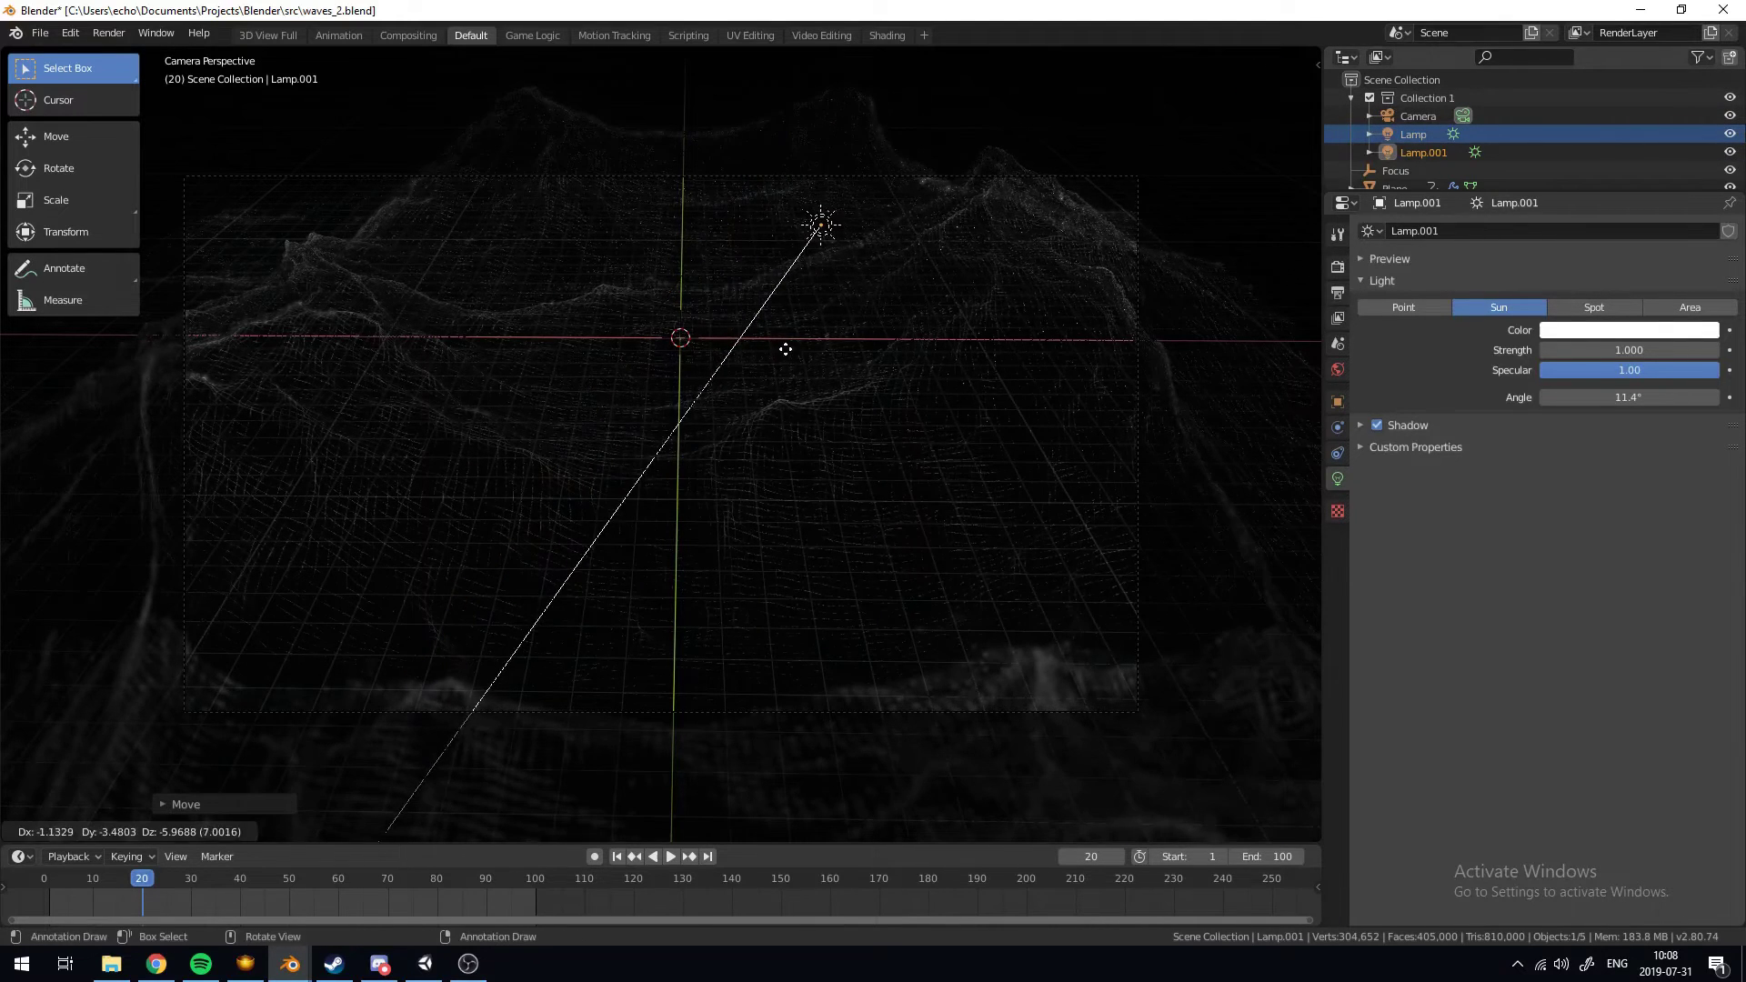
click(783, 351)
click(1391, 307)
key(g)
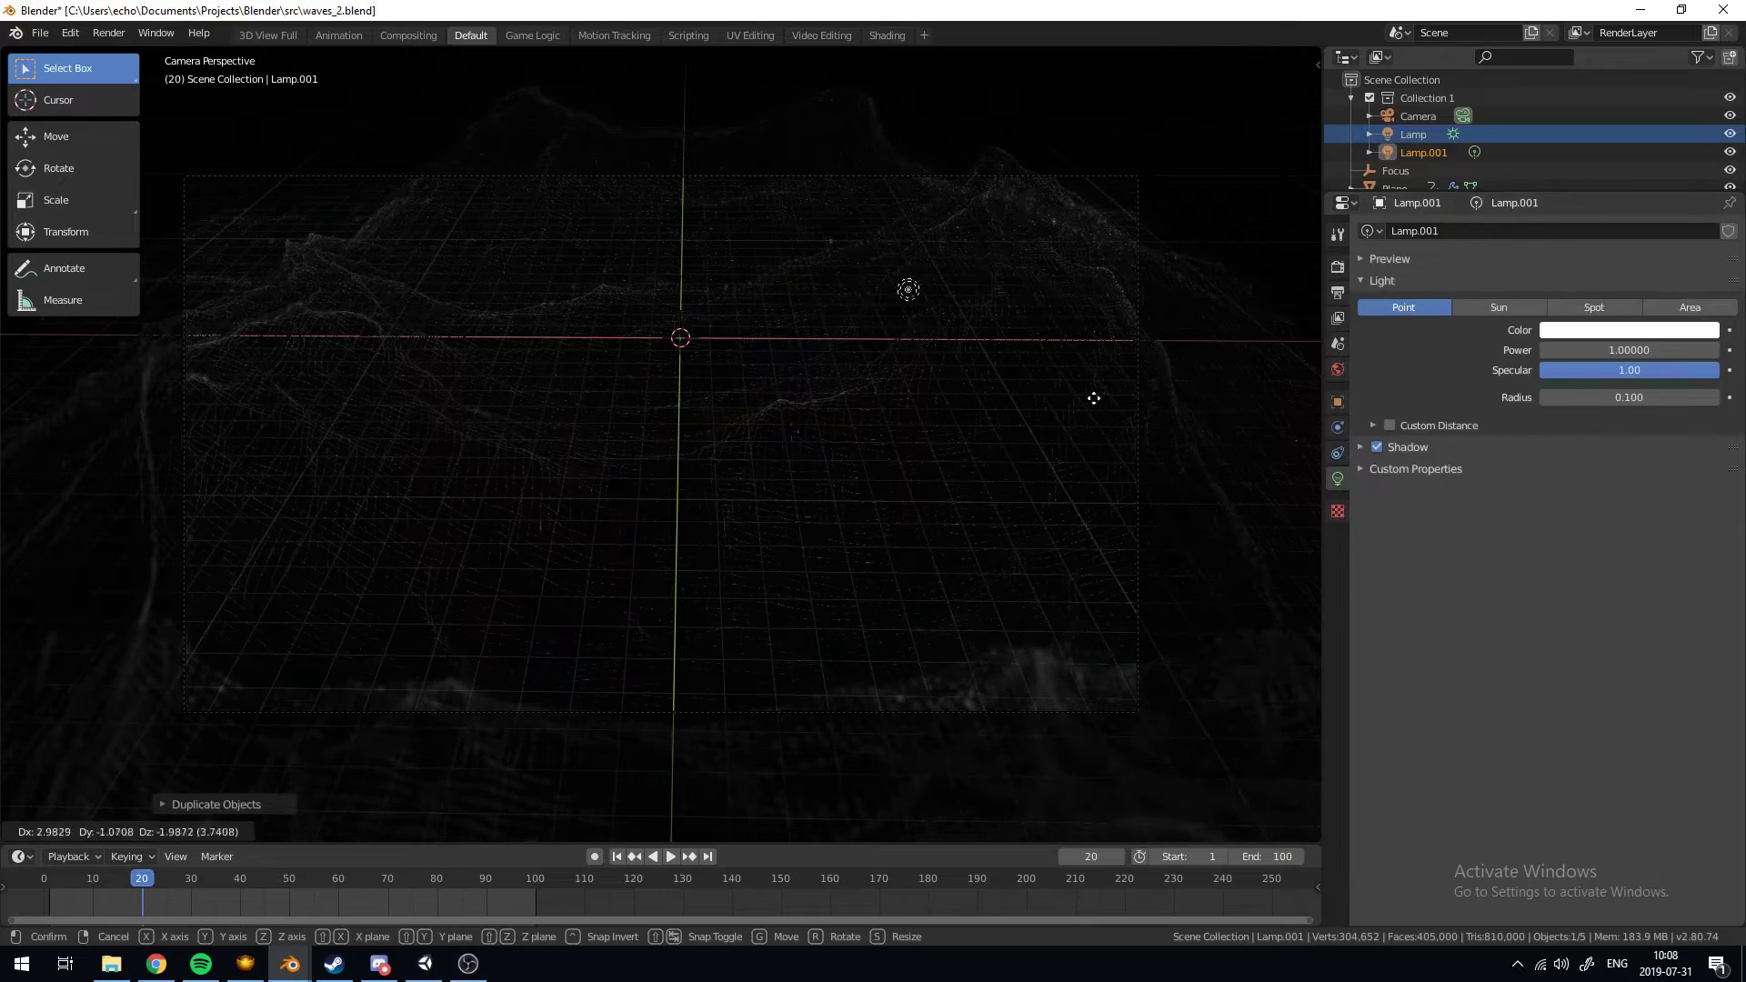
click(864, 320)
Turn the duplicated lamp into an Area light and position it above and behind the centre of the waves
click(1664, 308)
key(g)
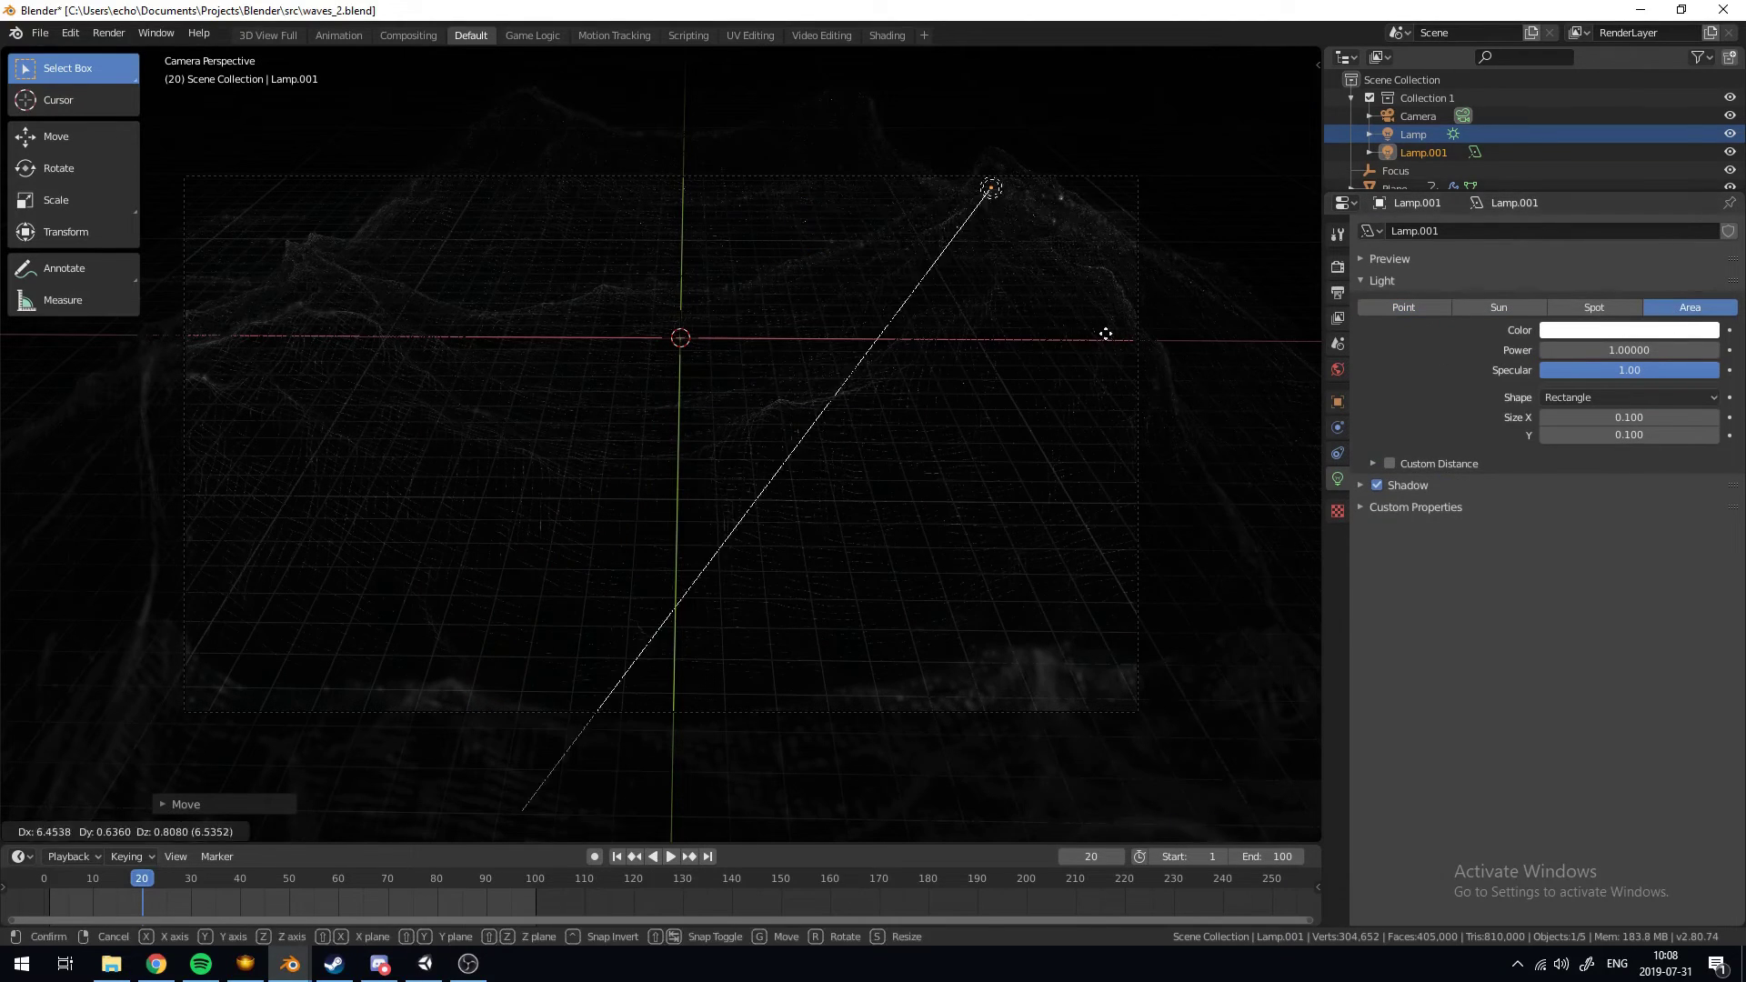
click(1065, 311)
key(g)
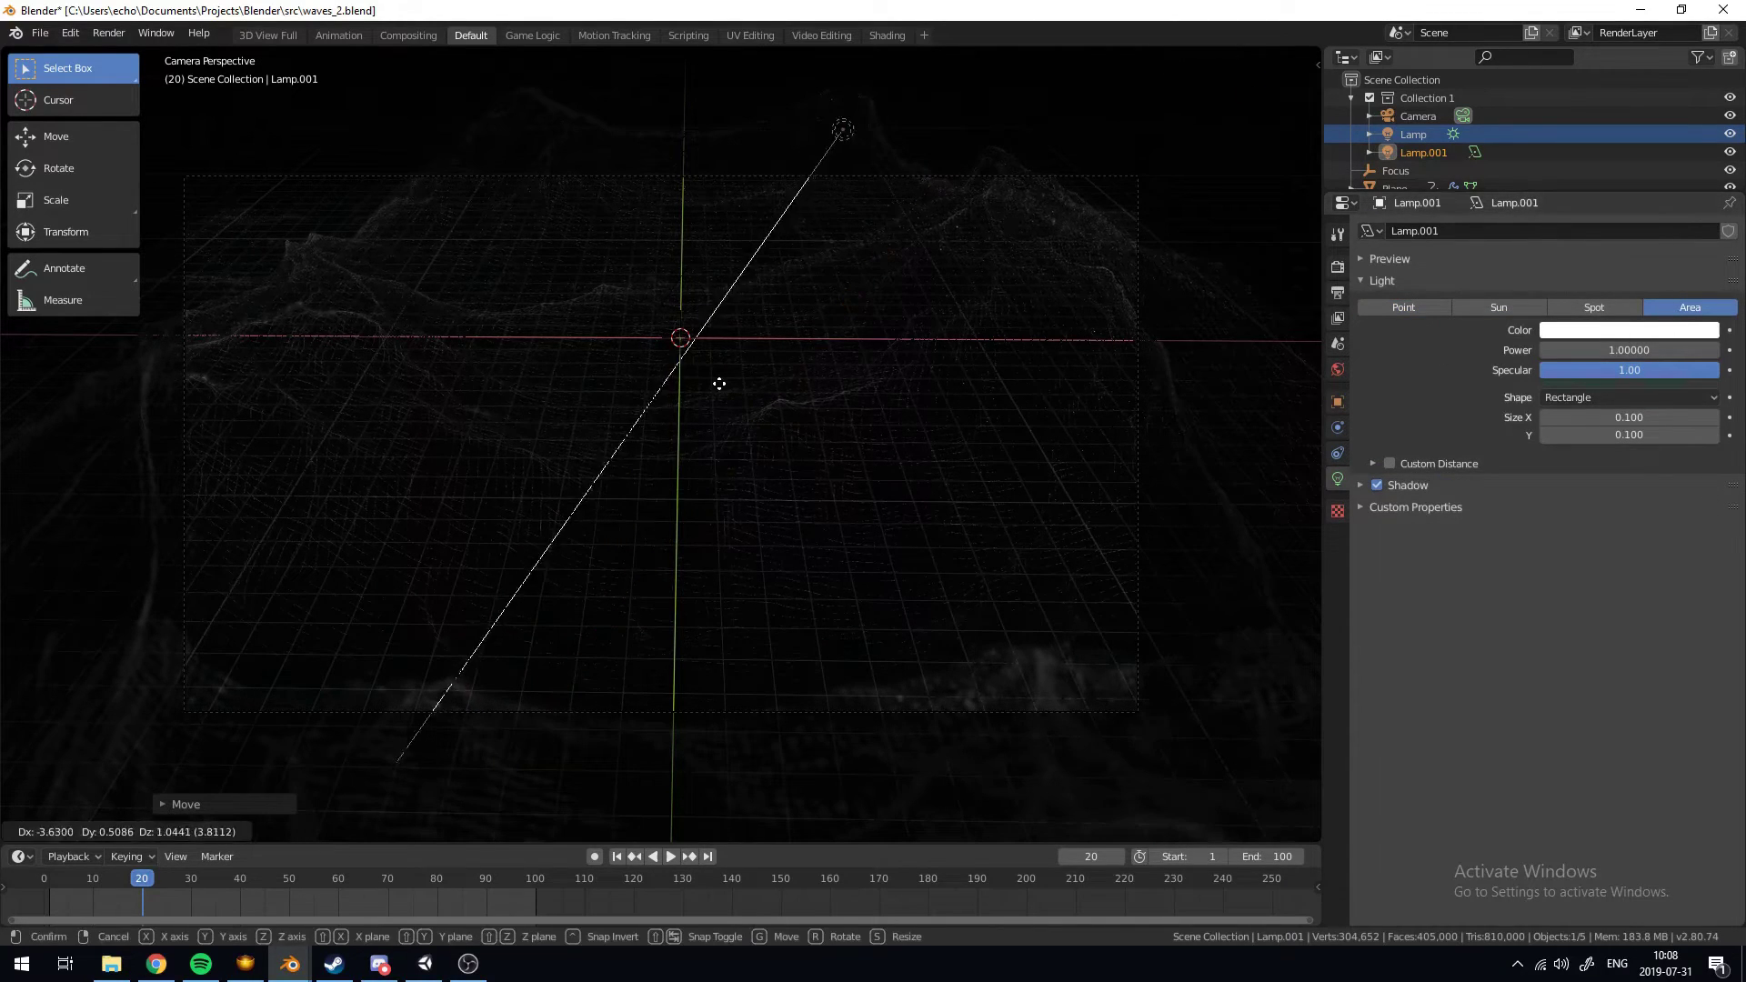
click(711, 379)
middle_drag(711, 379, 670, 600)
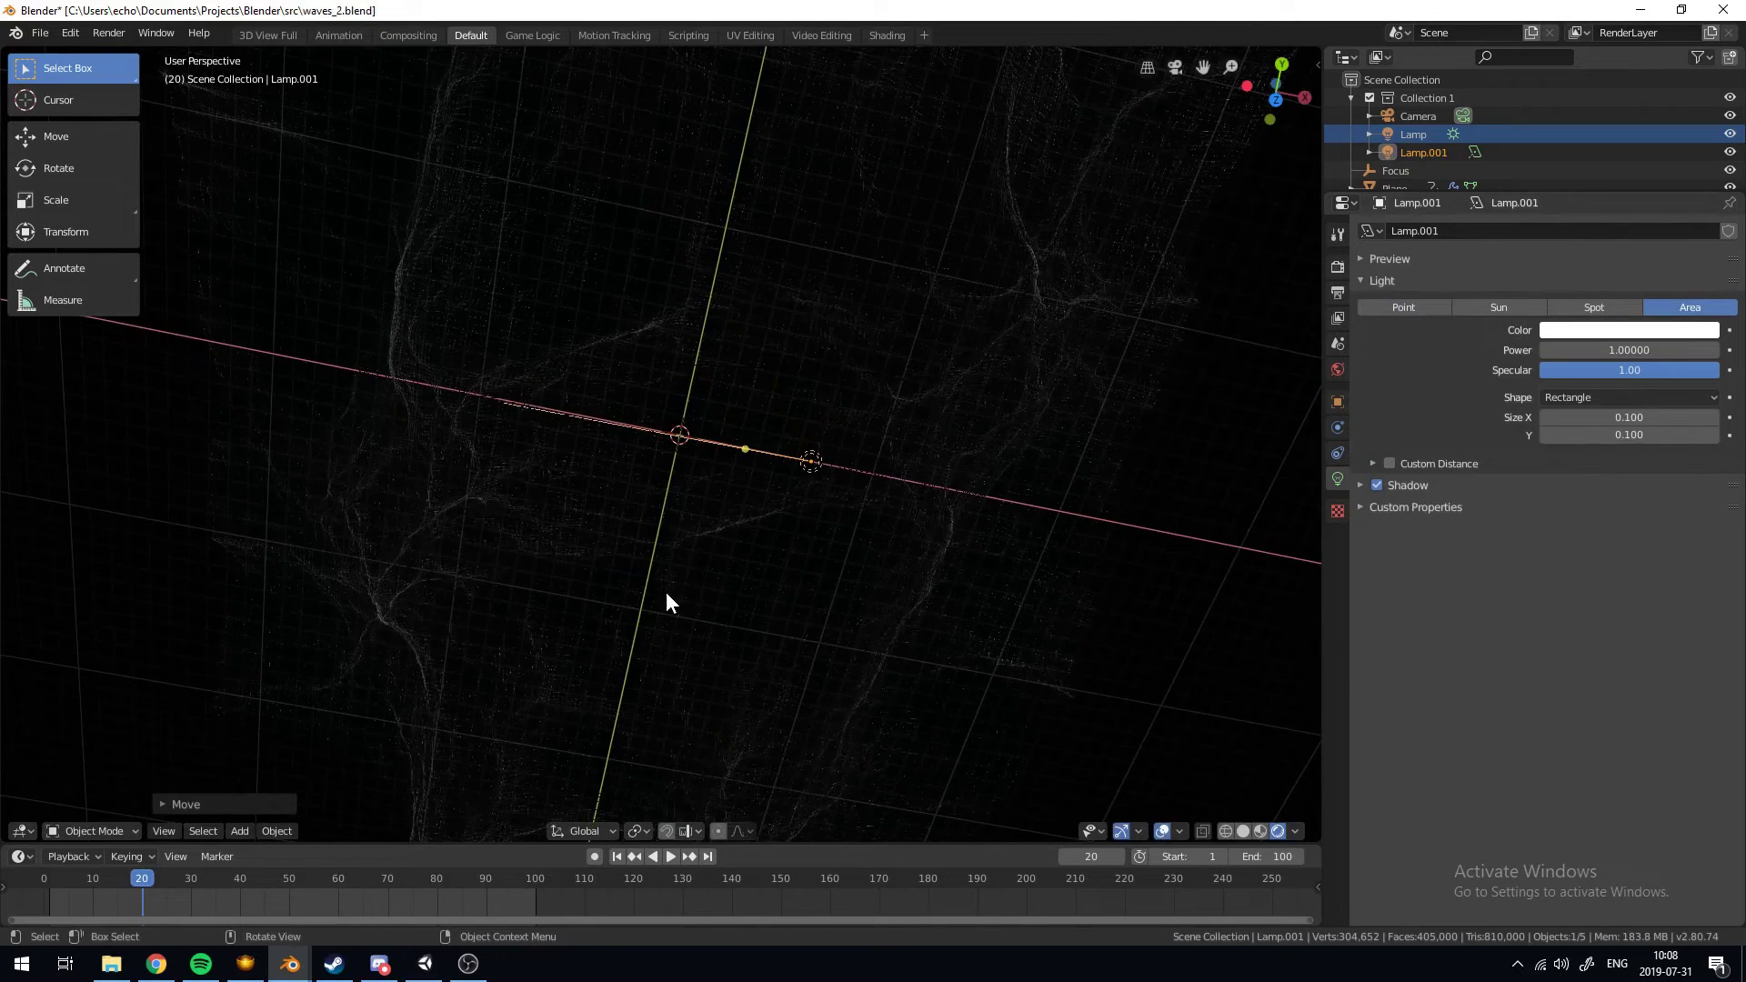
key(KP_0)
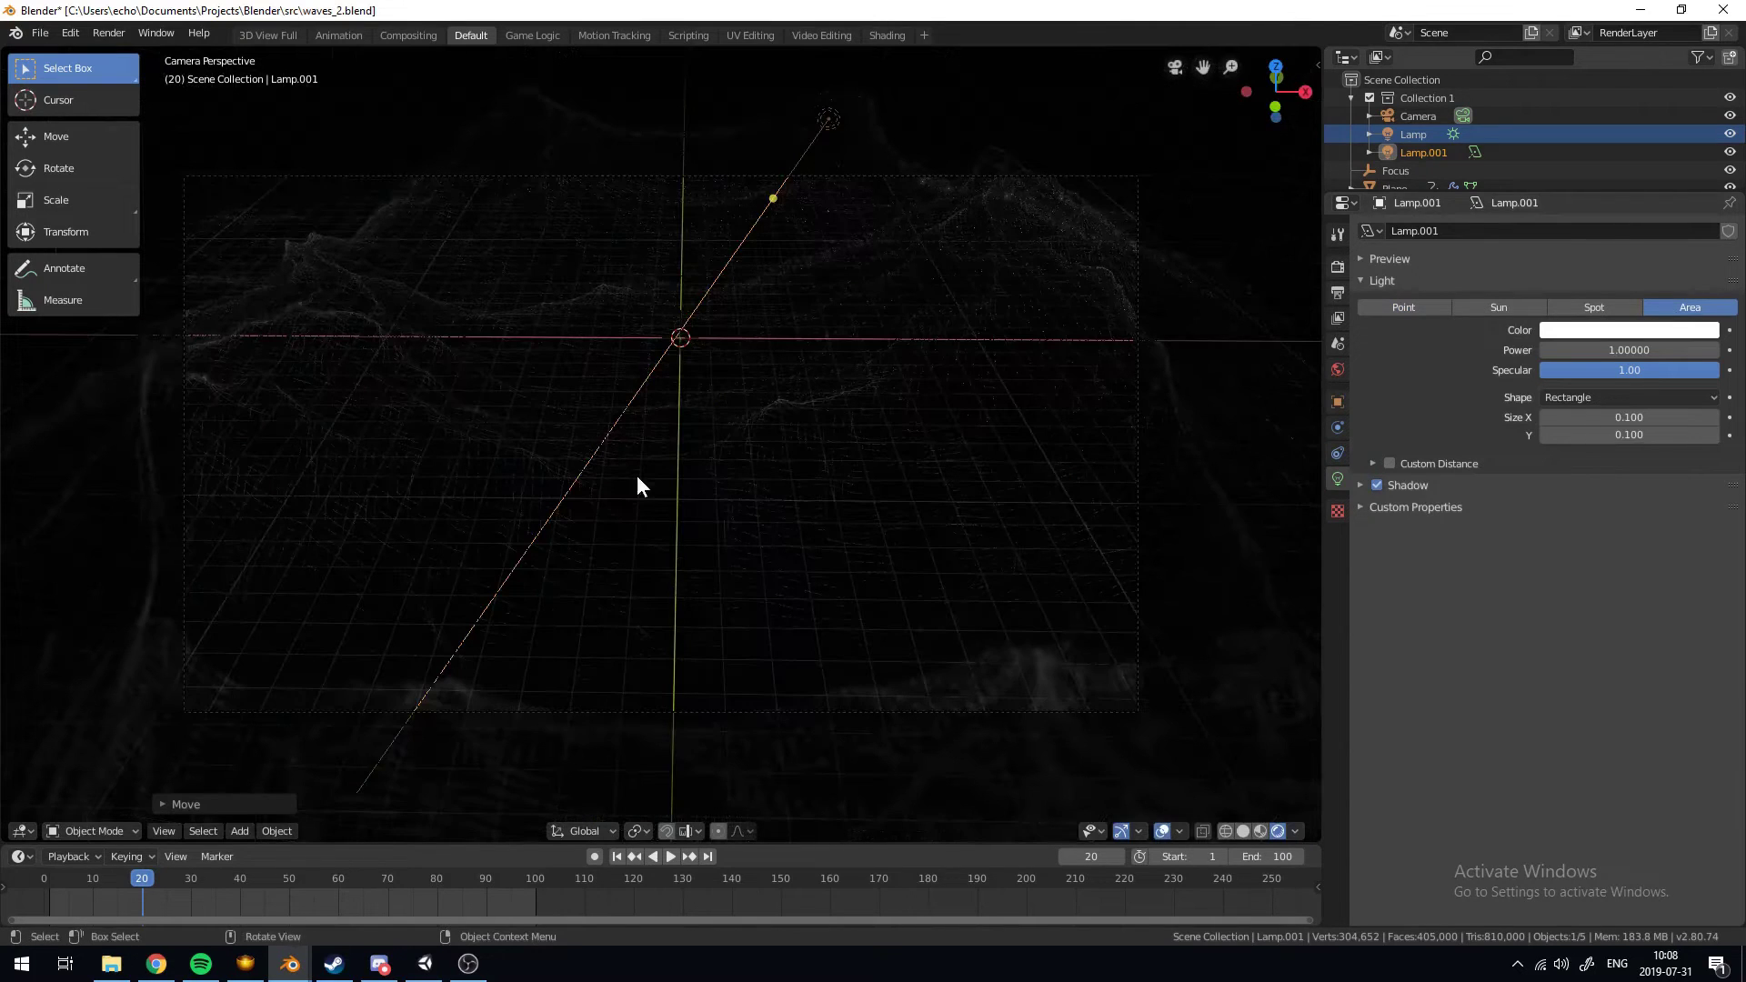
Set the area light's power to 1000 and preview its effect by playing the animation up to frame 73
click(1617, 351)
text(1000)
key(Return)
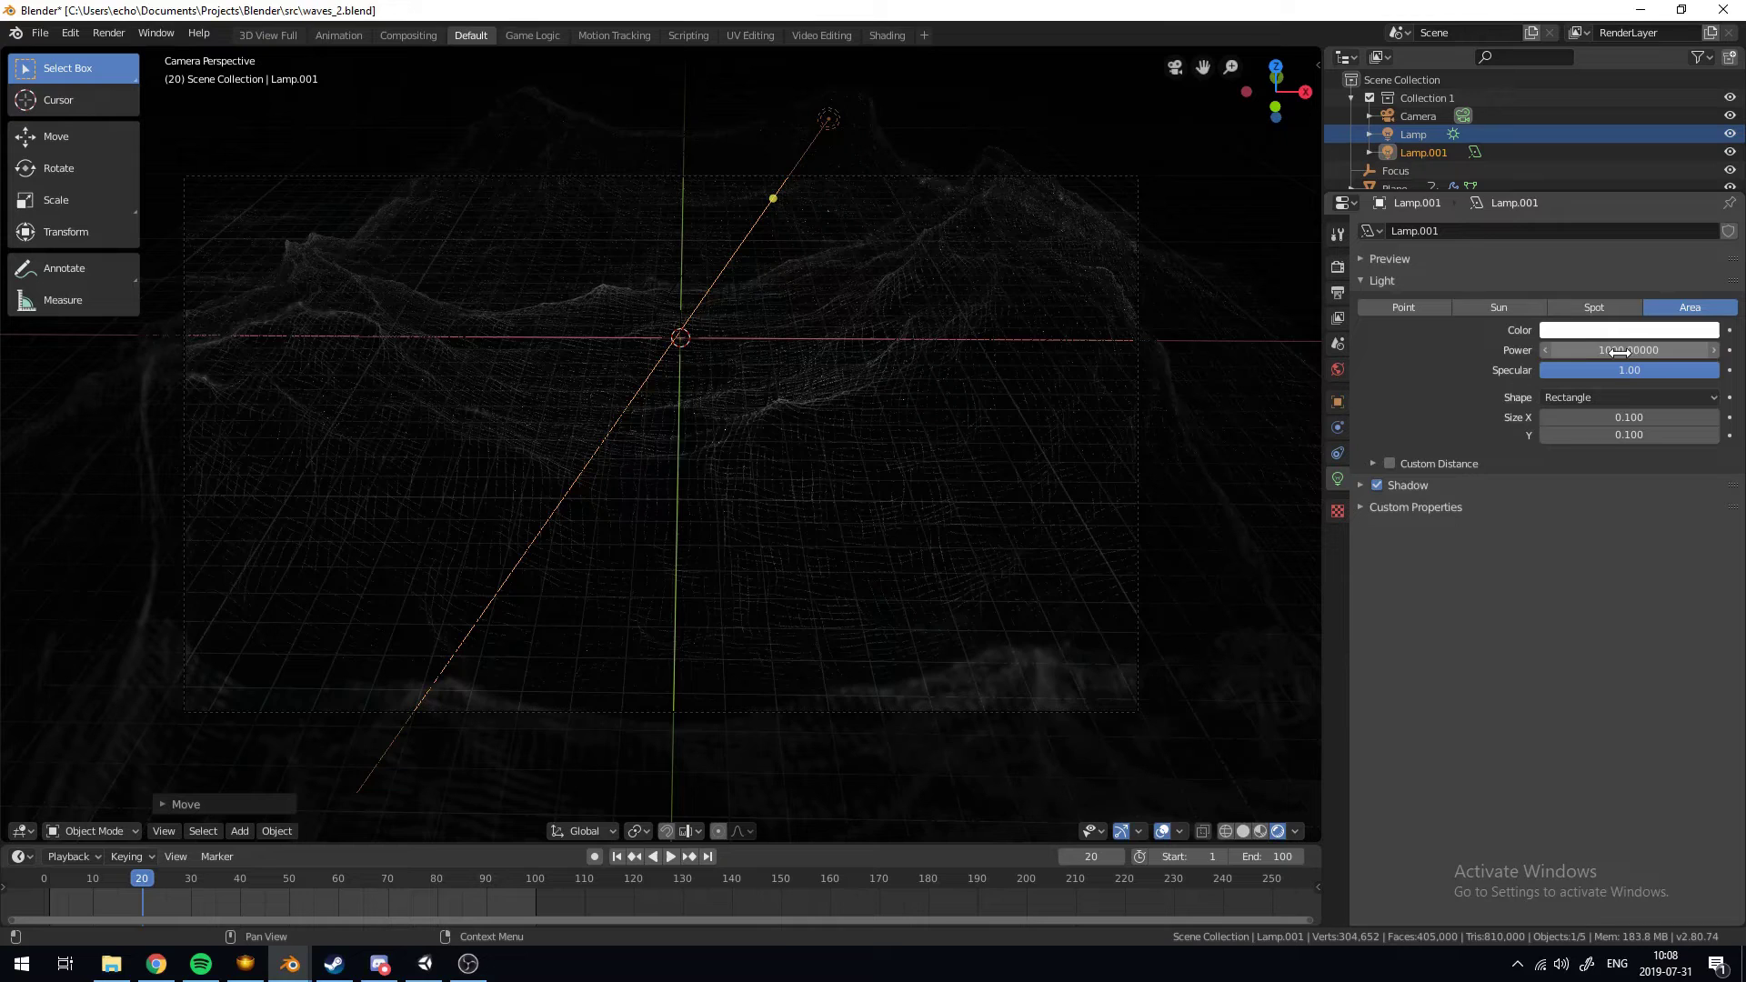
click(275, 881)
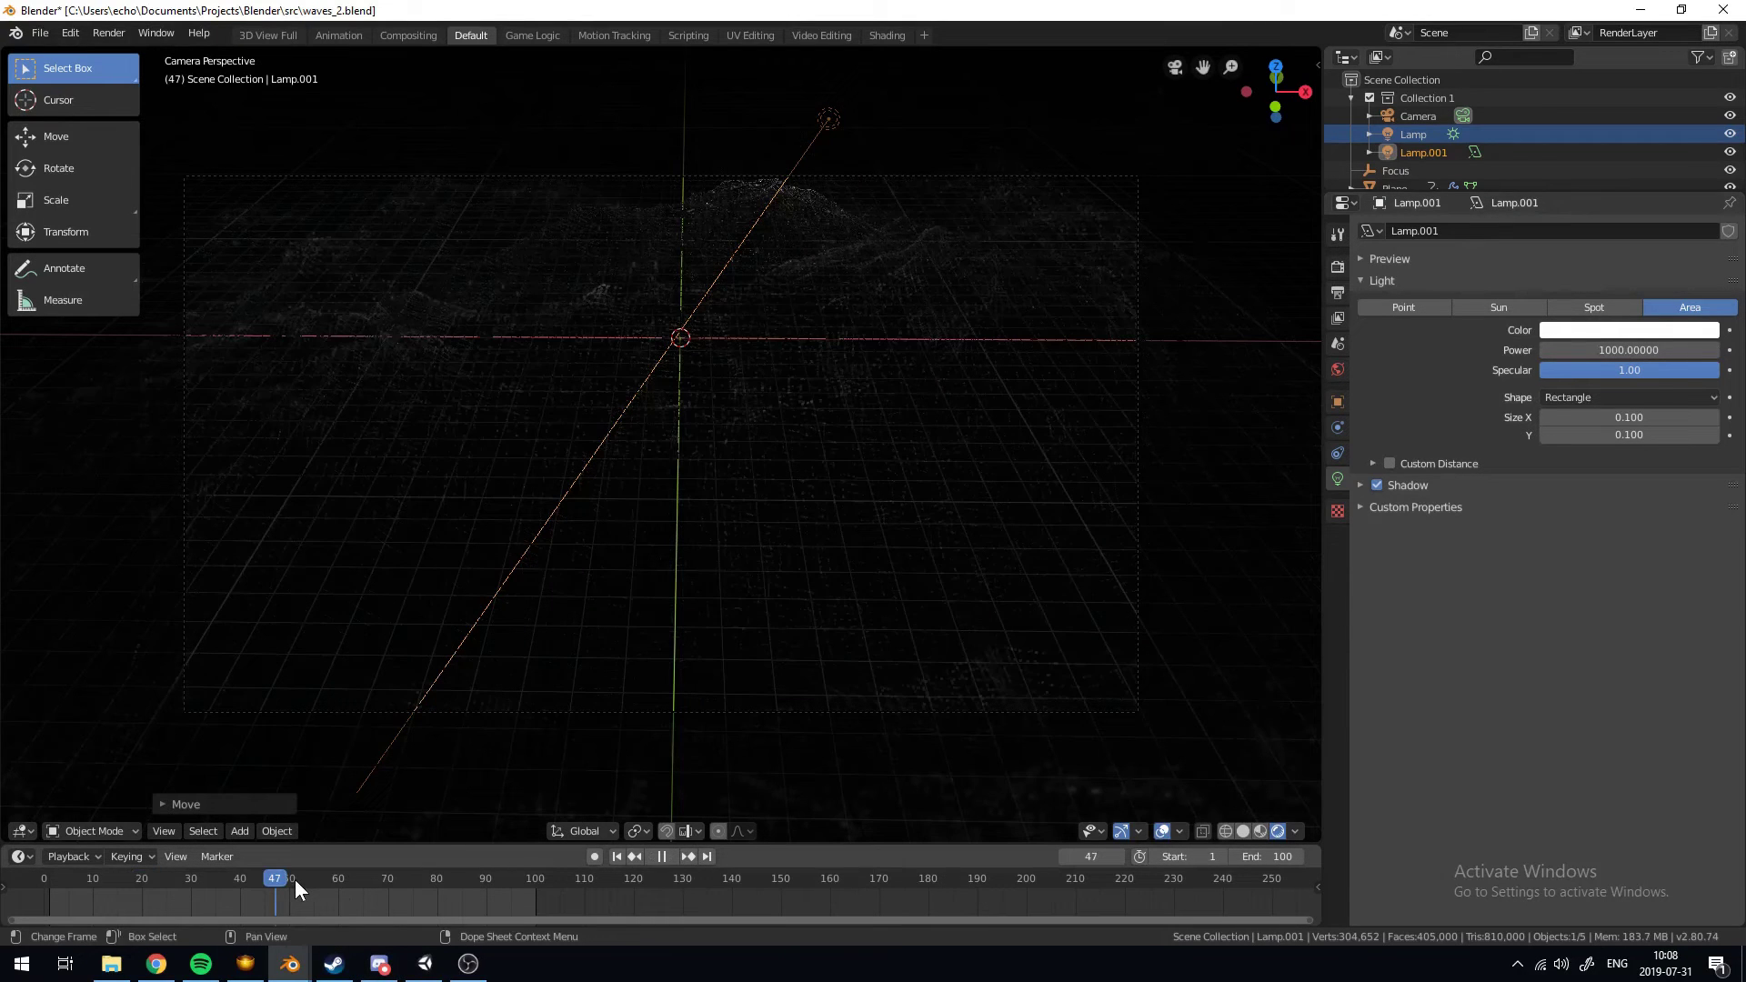
click(342, 886)
key(space)
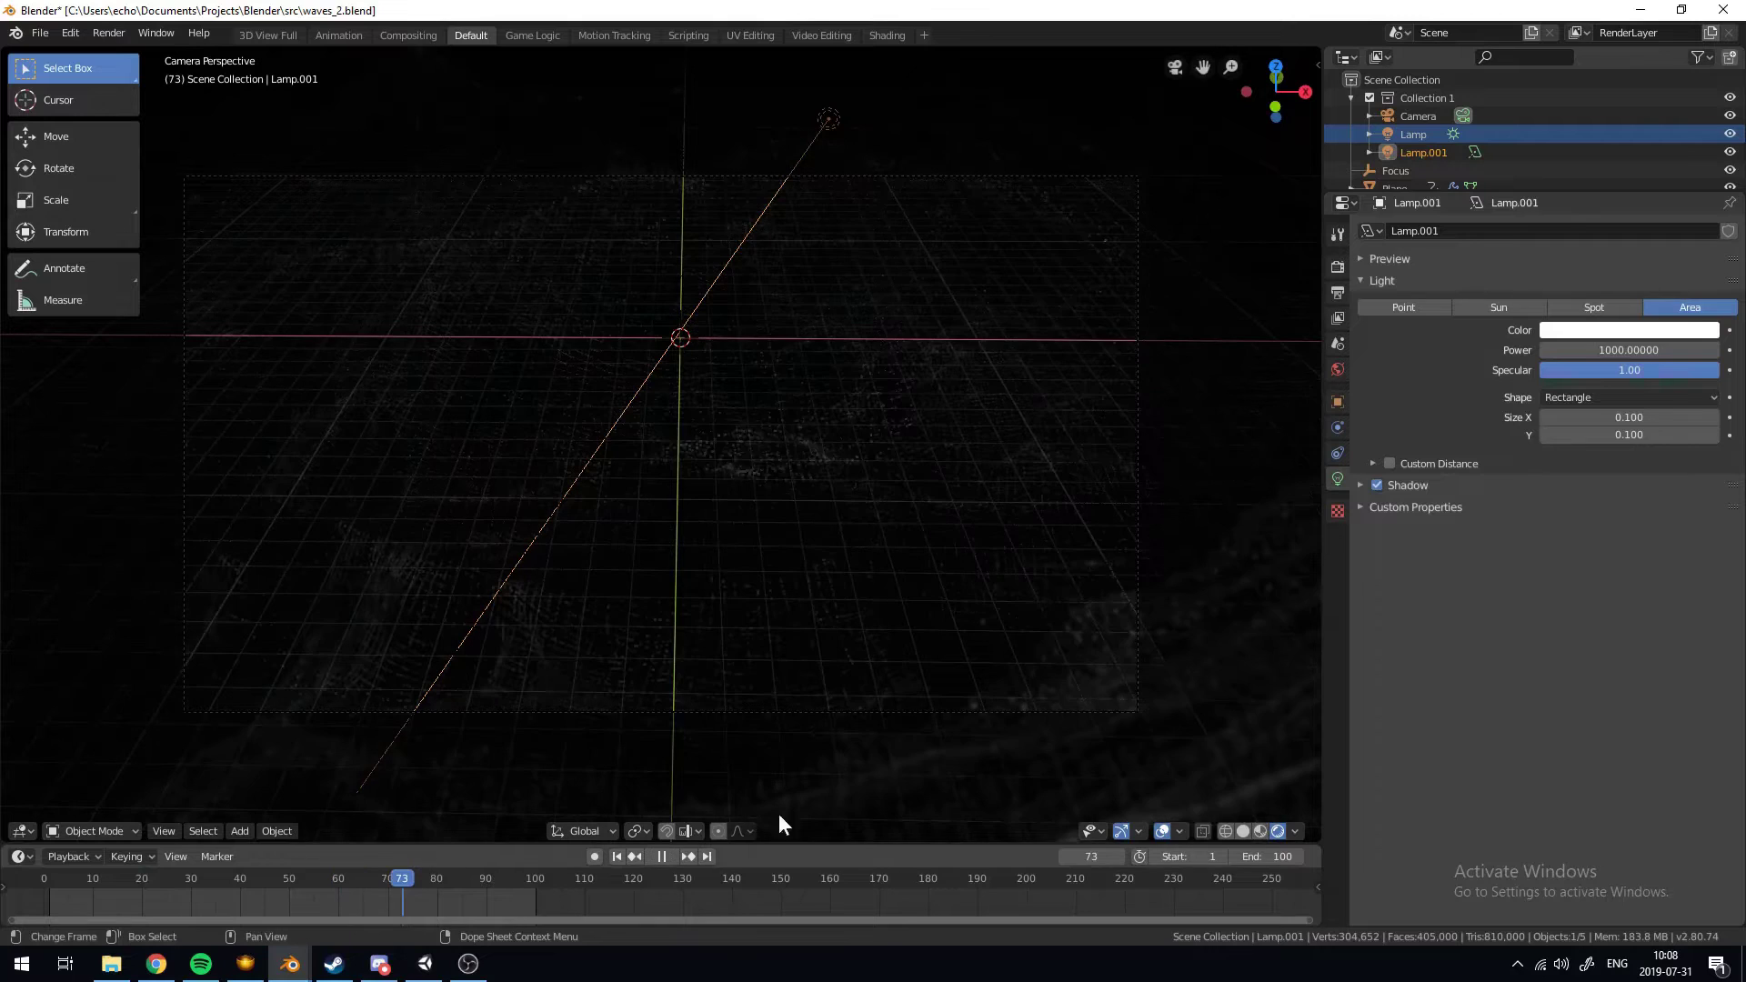
key(space)
Set the area light's power to 5000 and scrub the animation to frame 58 to check the lighting
click(1637, 350)
text(50)
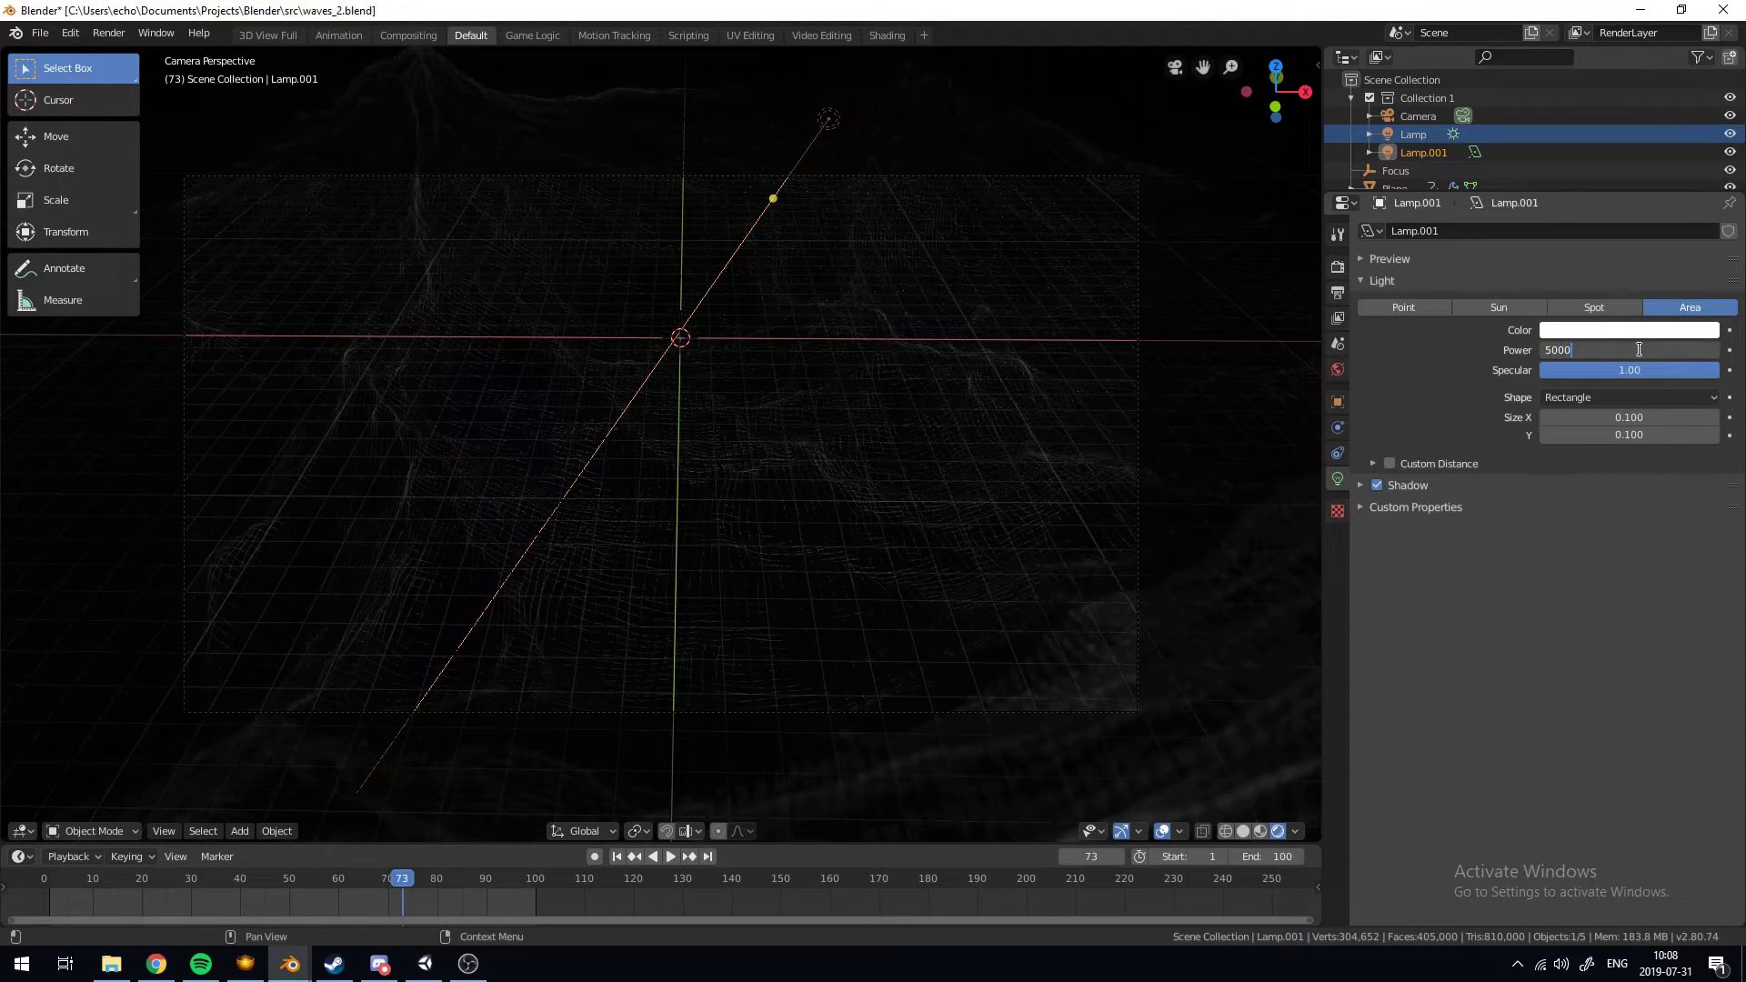
key(Return)
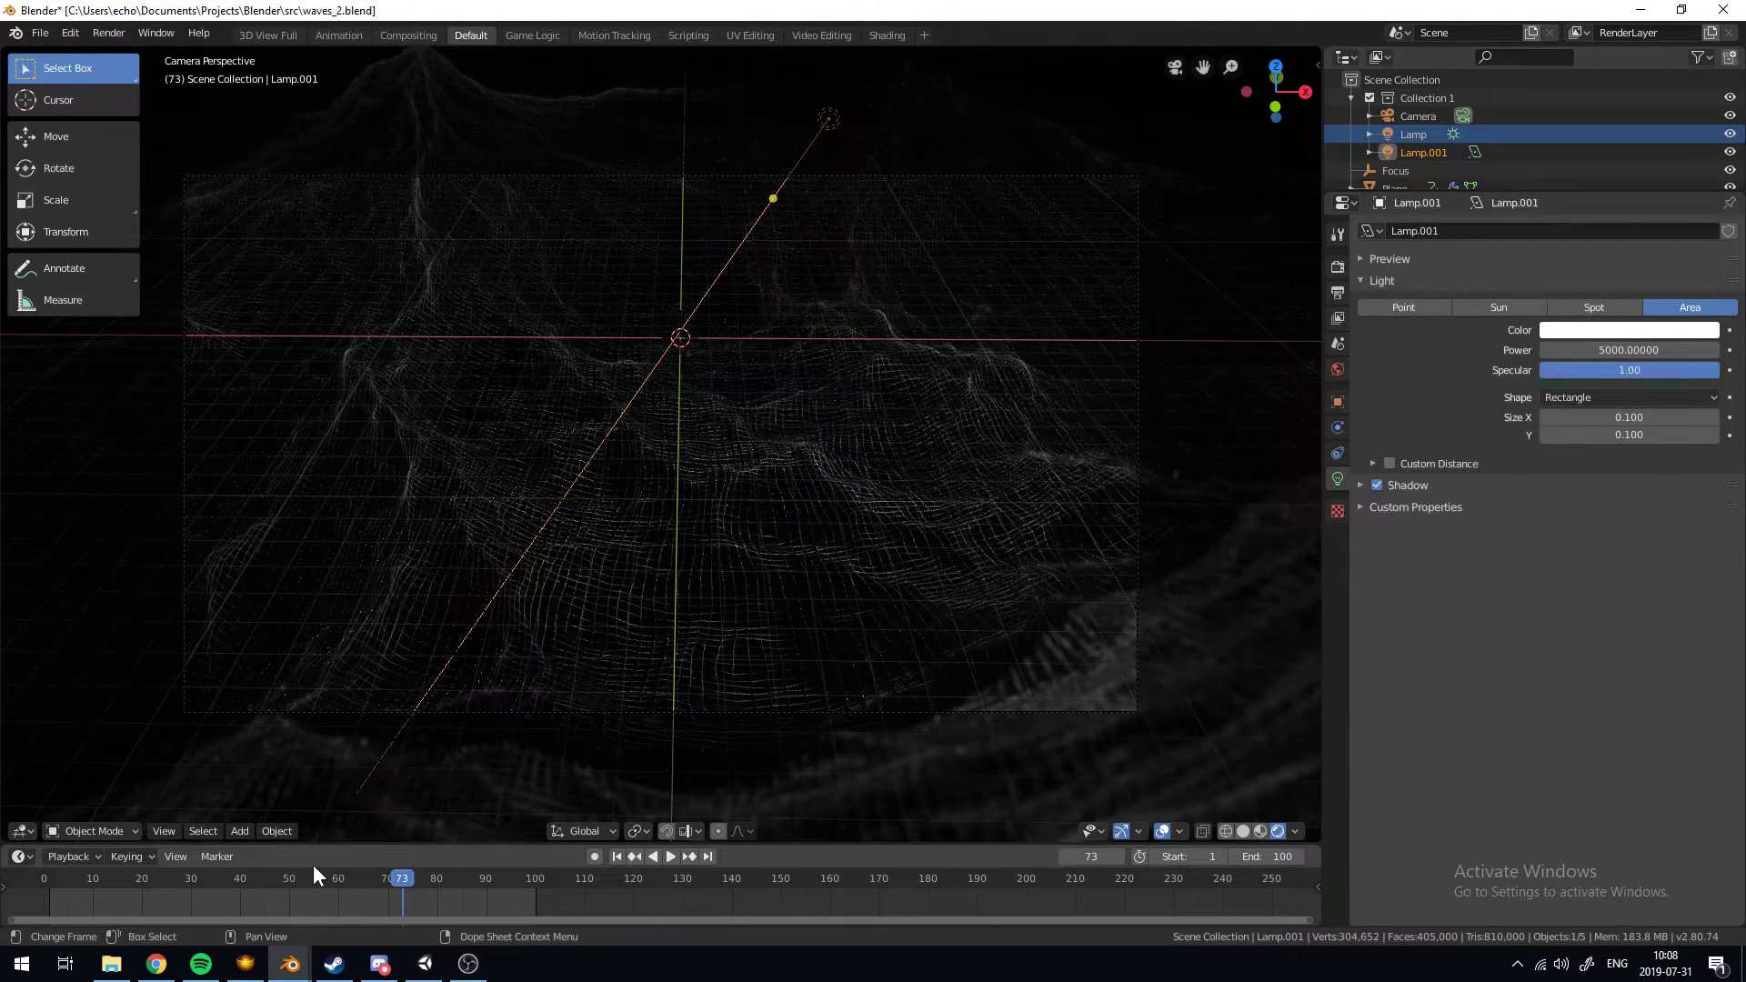
drag(271, 865, 482, 876)
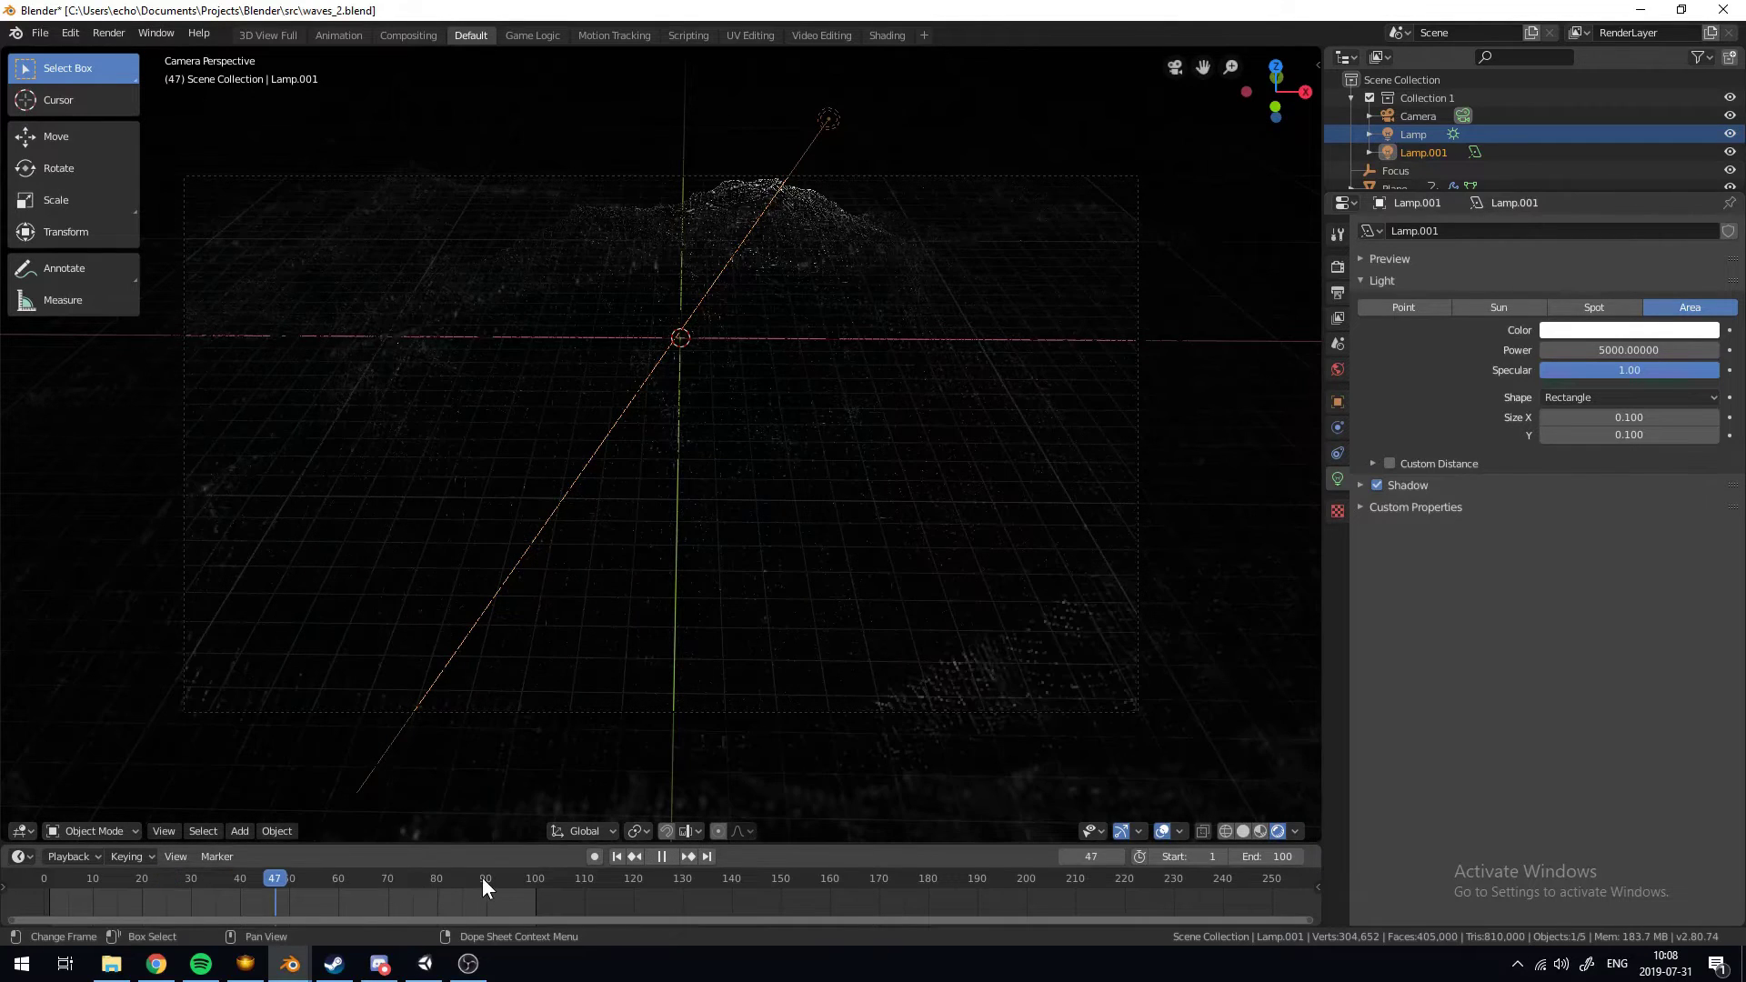
drag(329, 881, 329, 880)
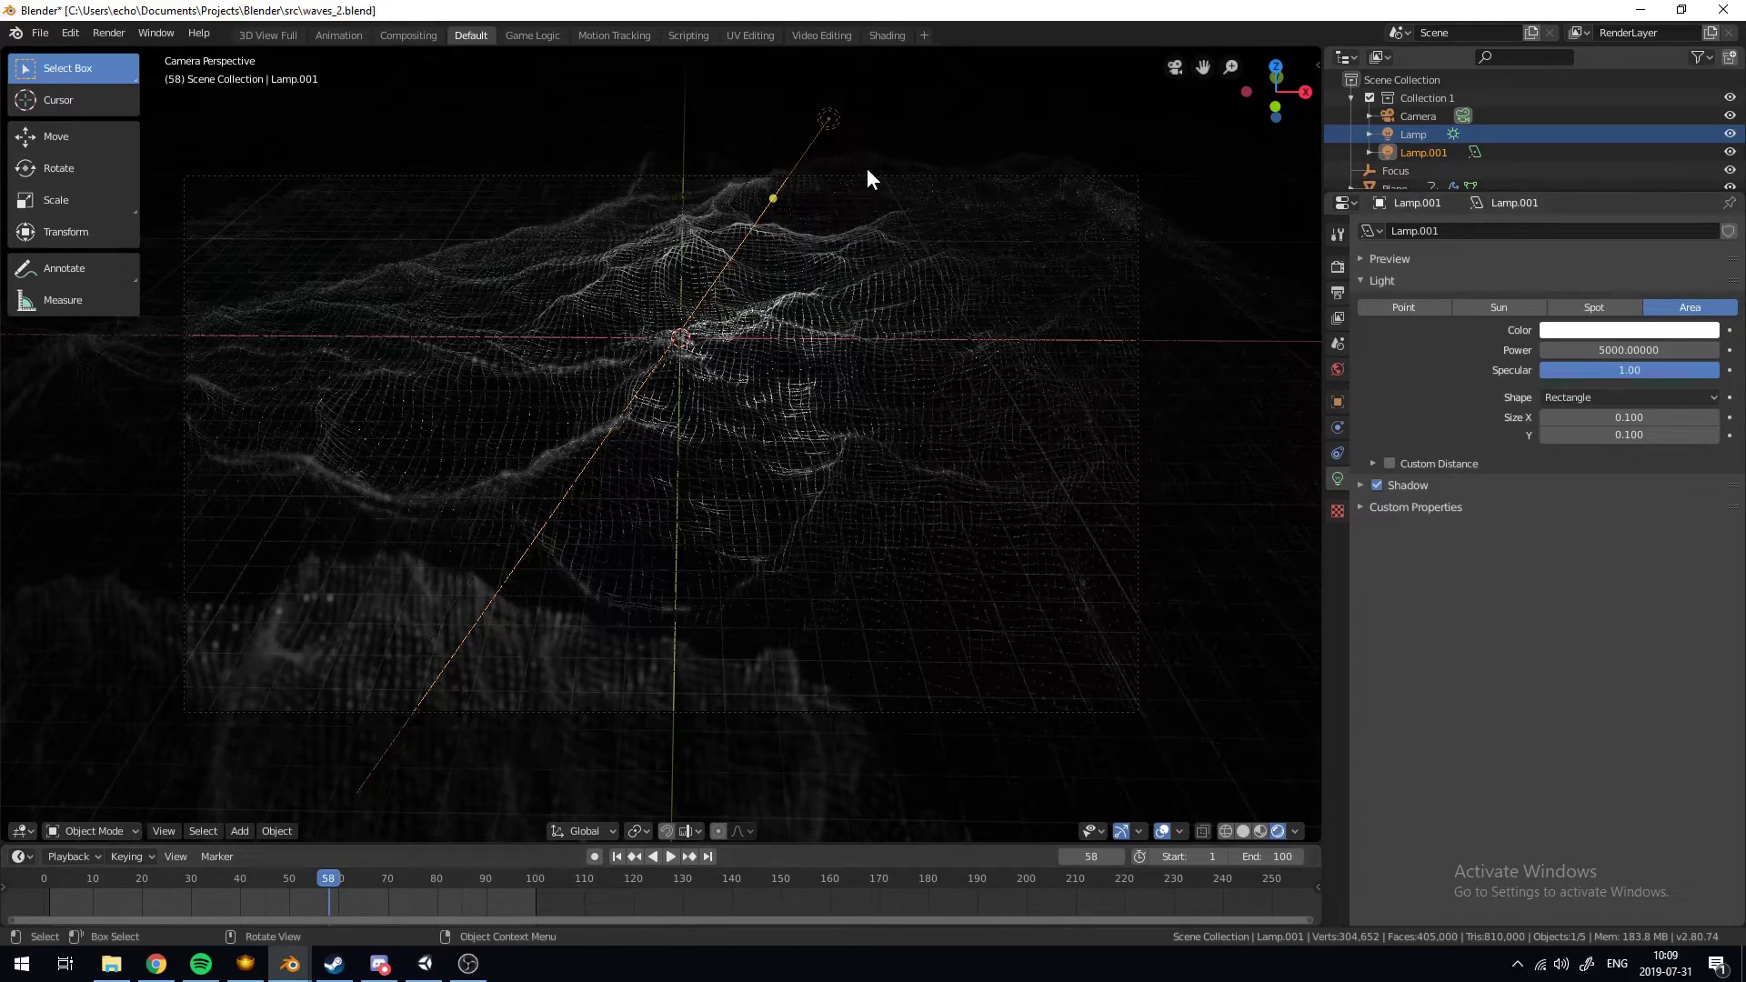
Raise the area light's power to 10000
scroll(630, 310, up, 4)
scroll(942, 183, up, 2)
scroll(942, 182, down, 6)
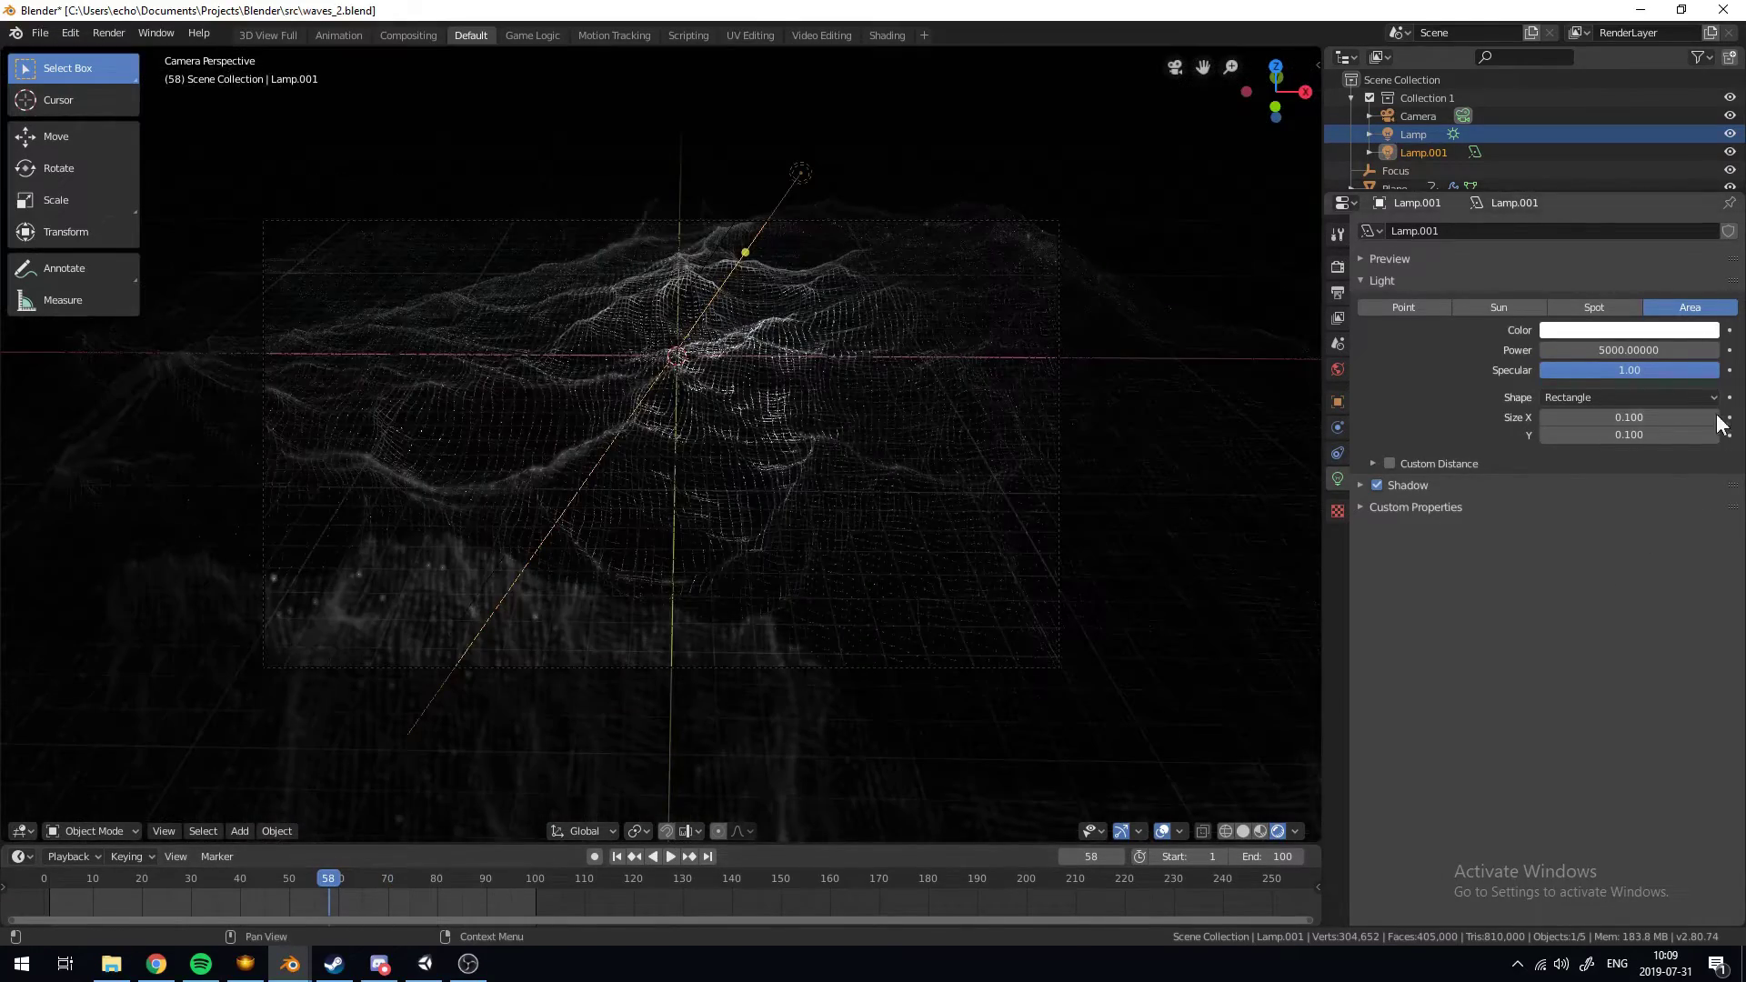
click(1626, 346)
text(100)
key(Return)
scroll(846, 264, up, 1)
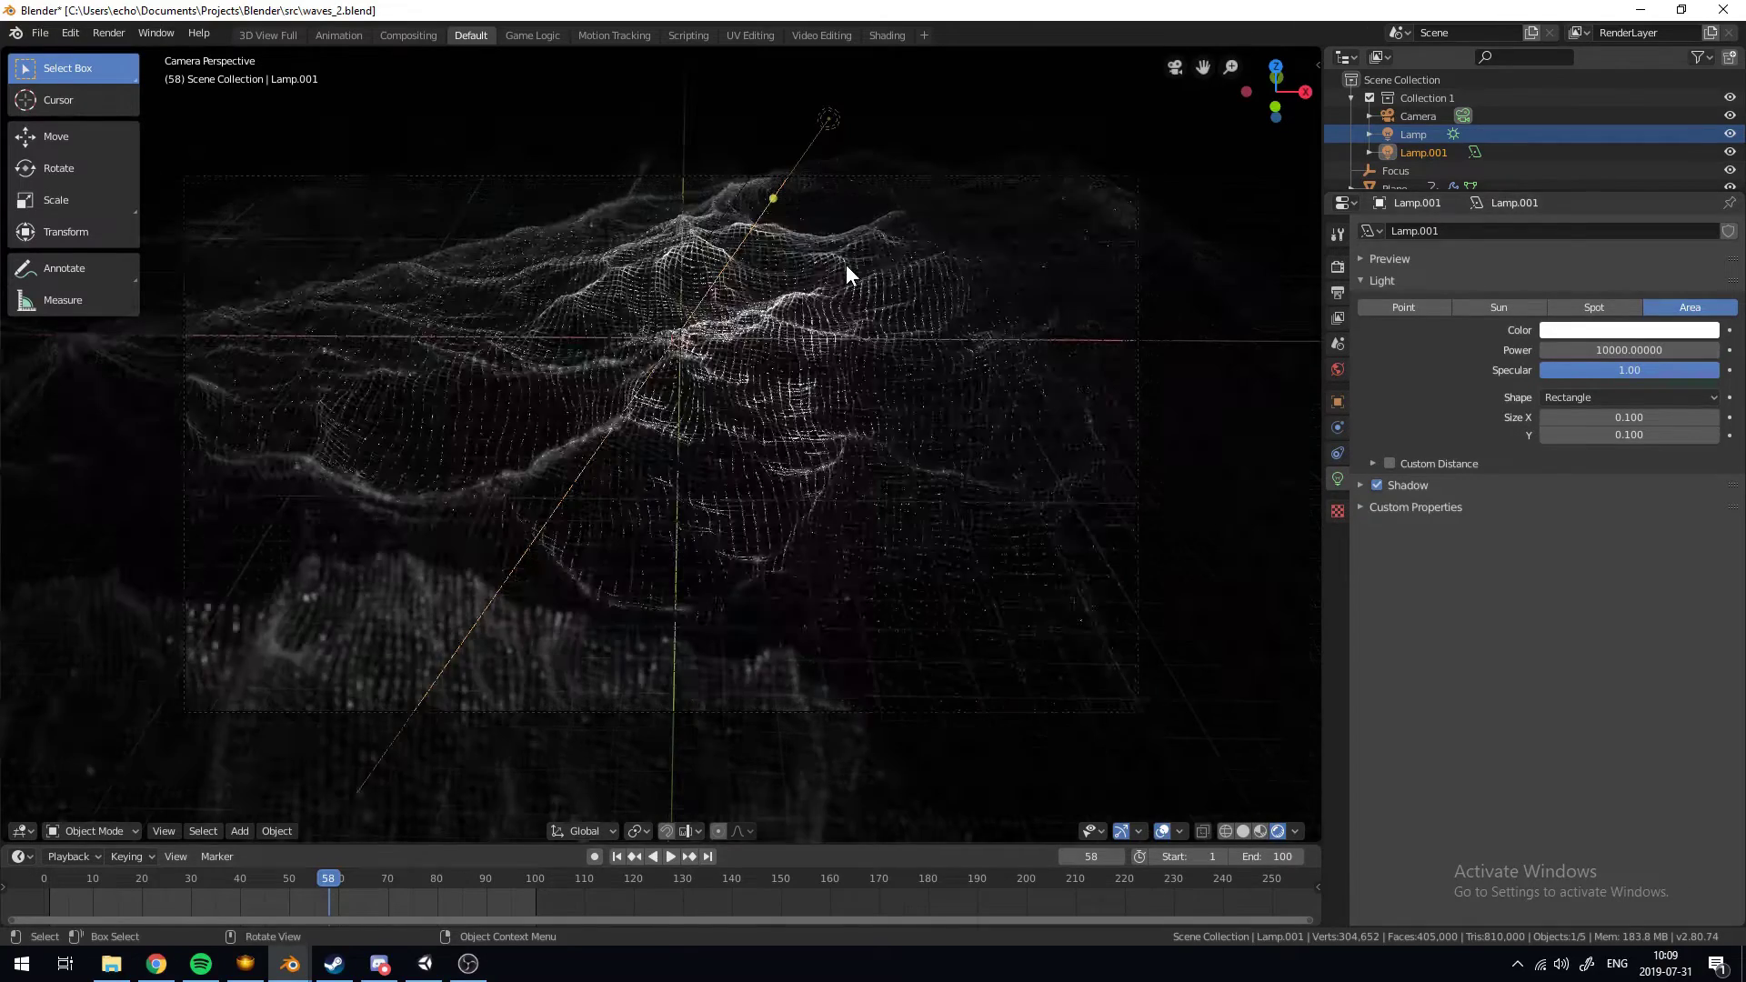
Clear the selection and examine the lit waves up close at frames 44 and 11
key(a)
key(a)
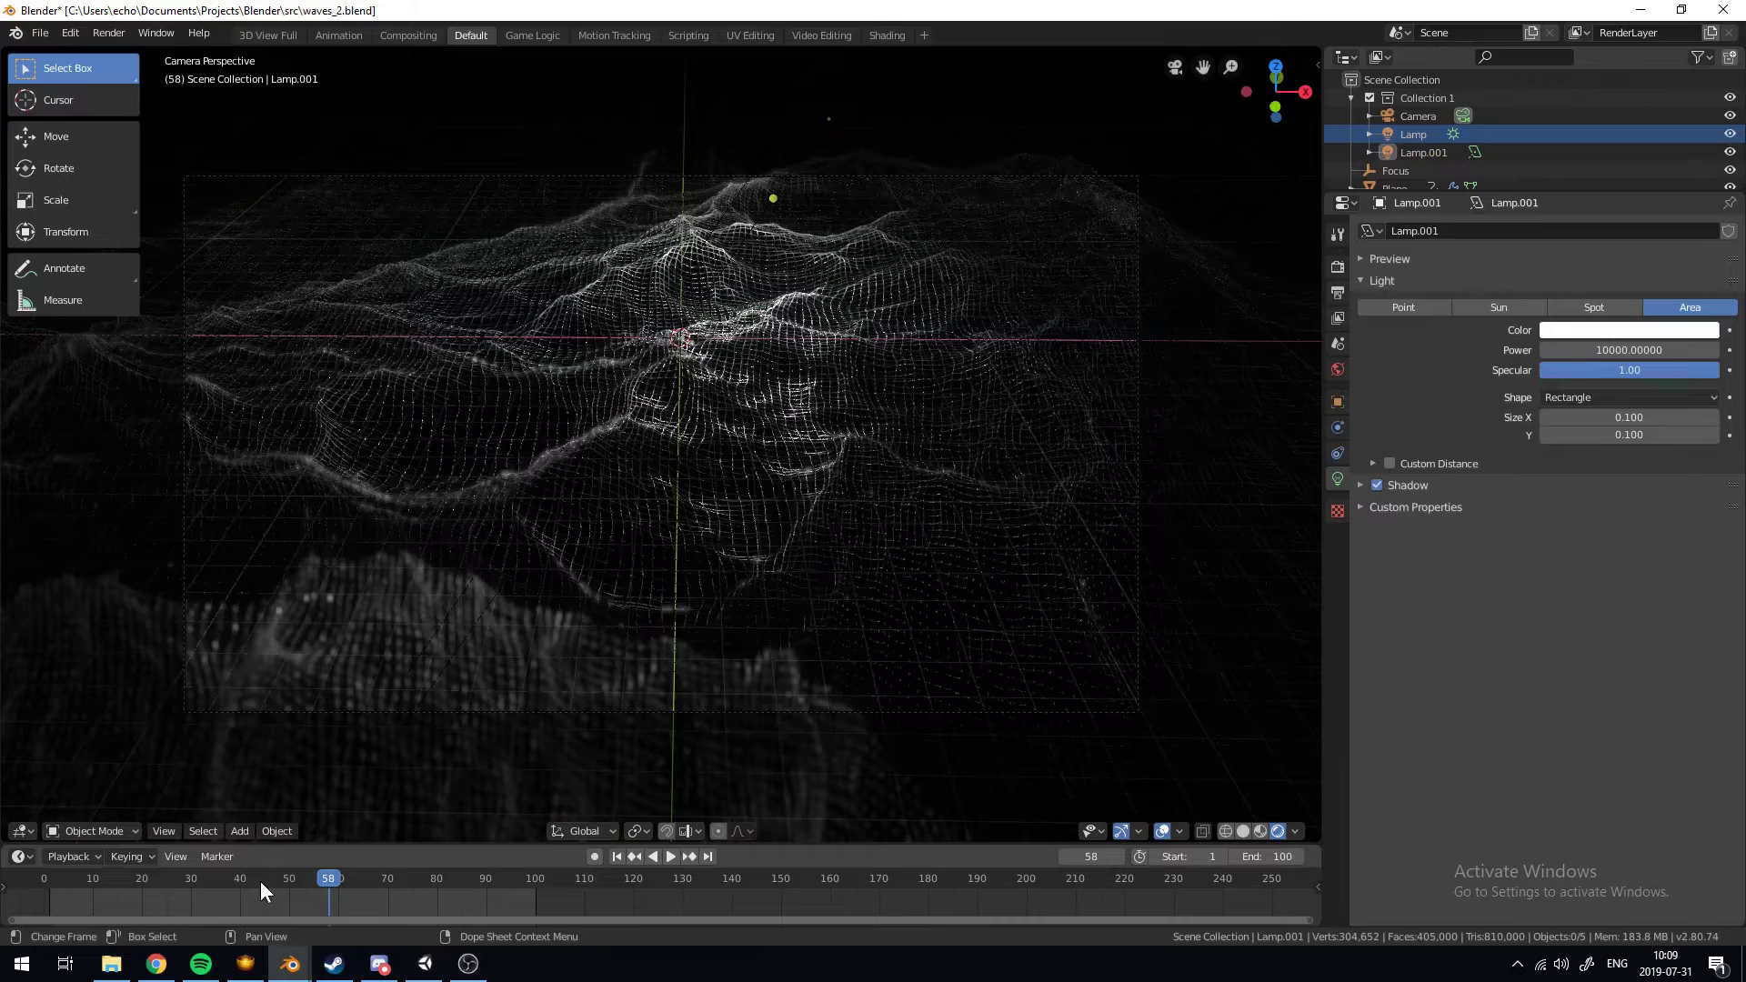
key(Down)
click(134, 864)
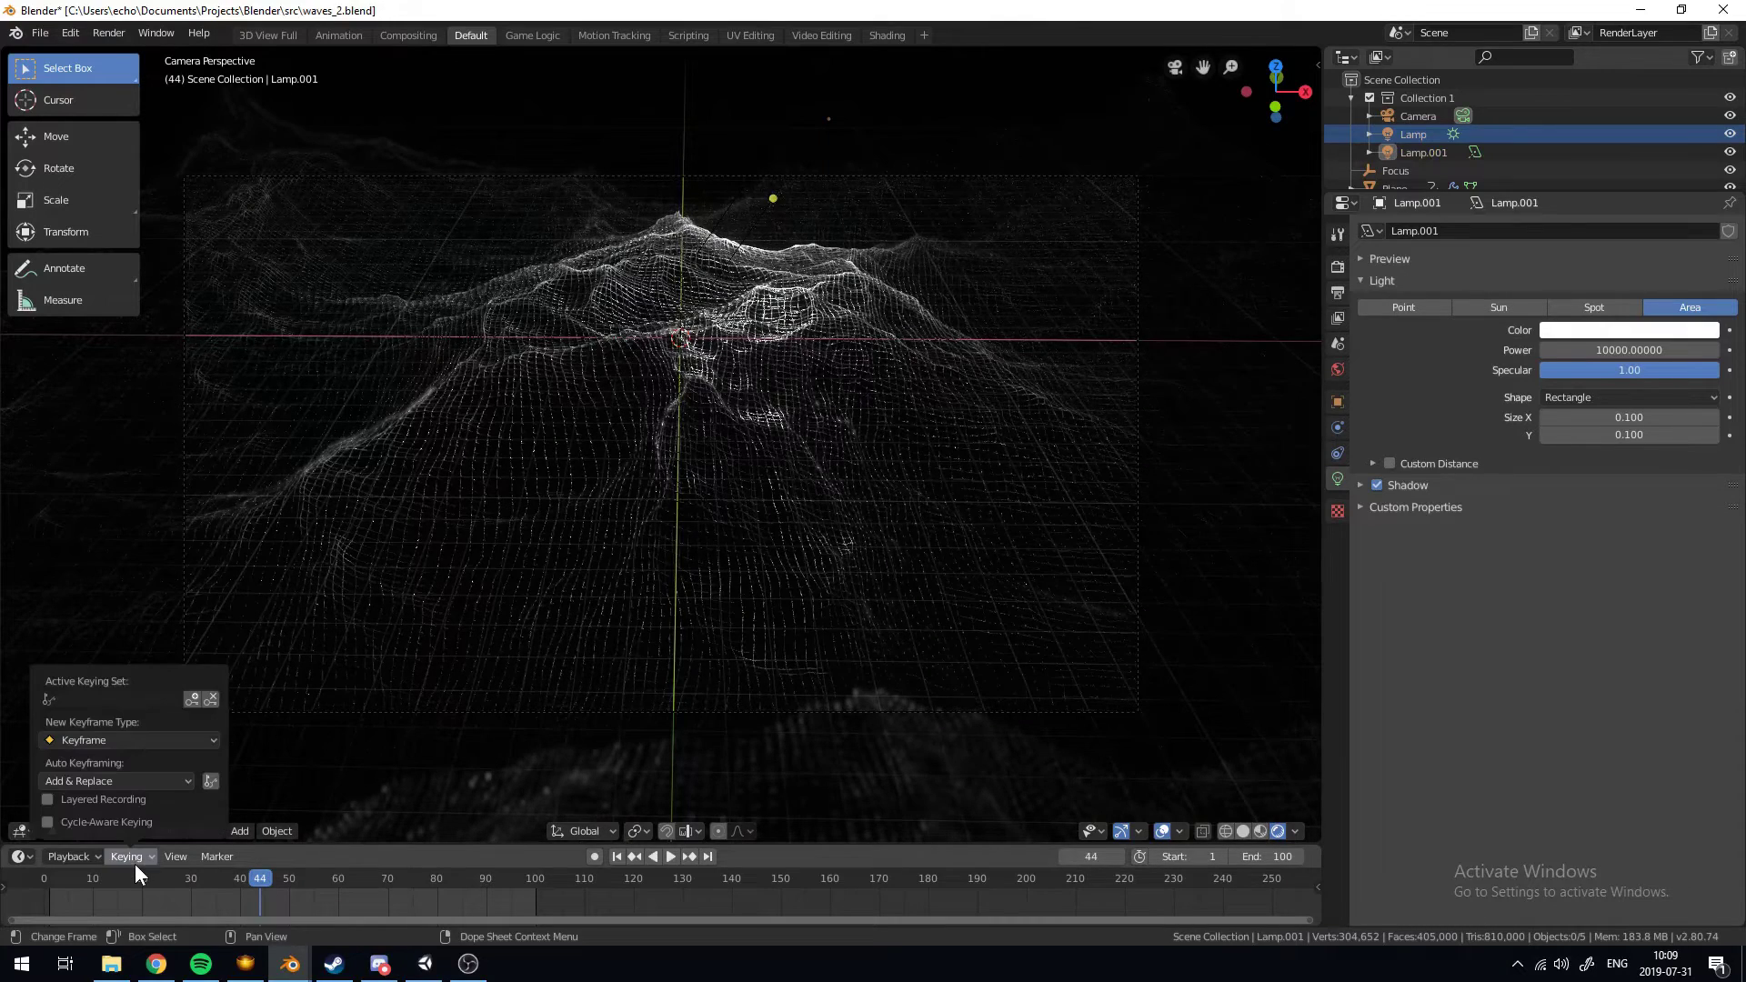
click(96, 880)
click(97, 881)
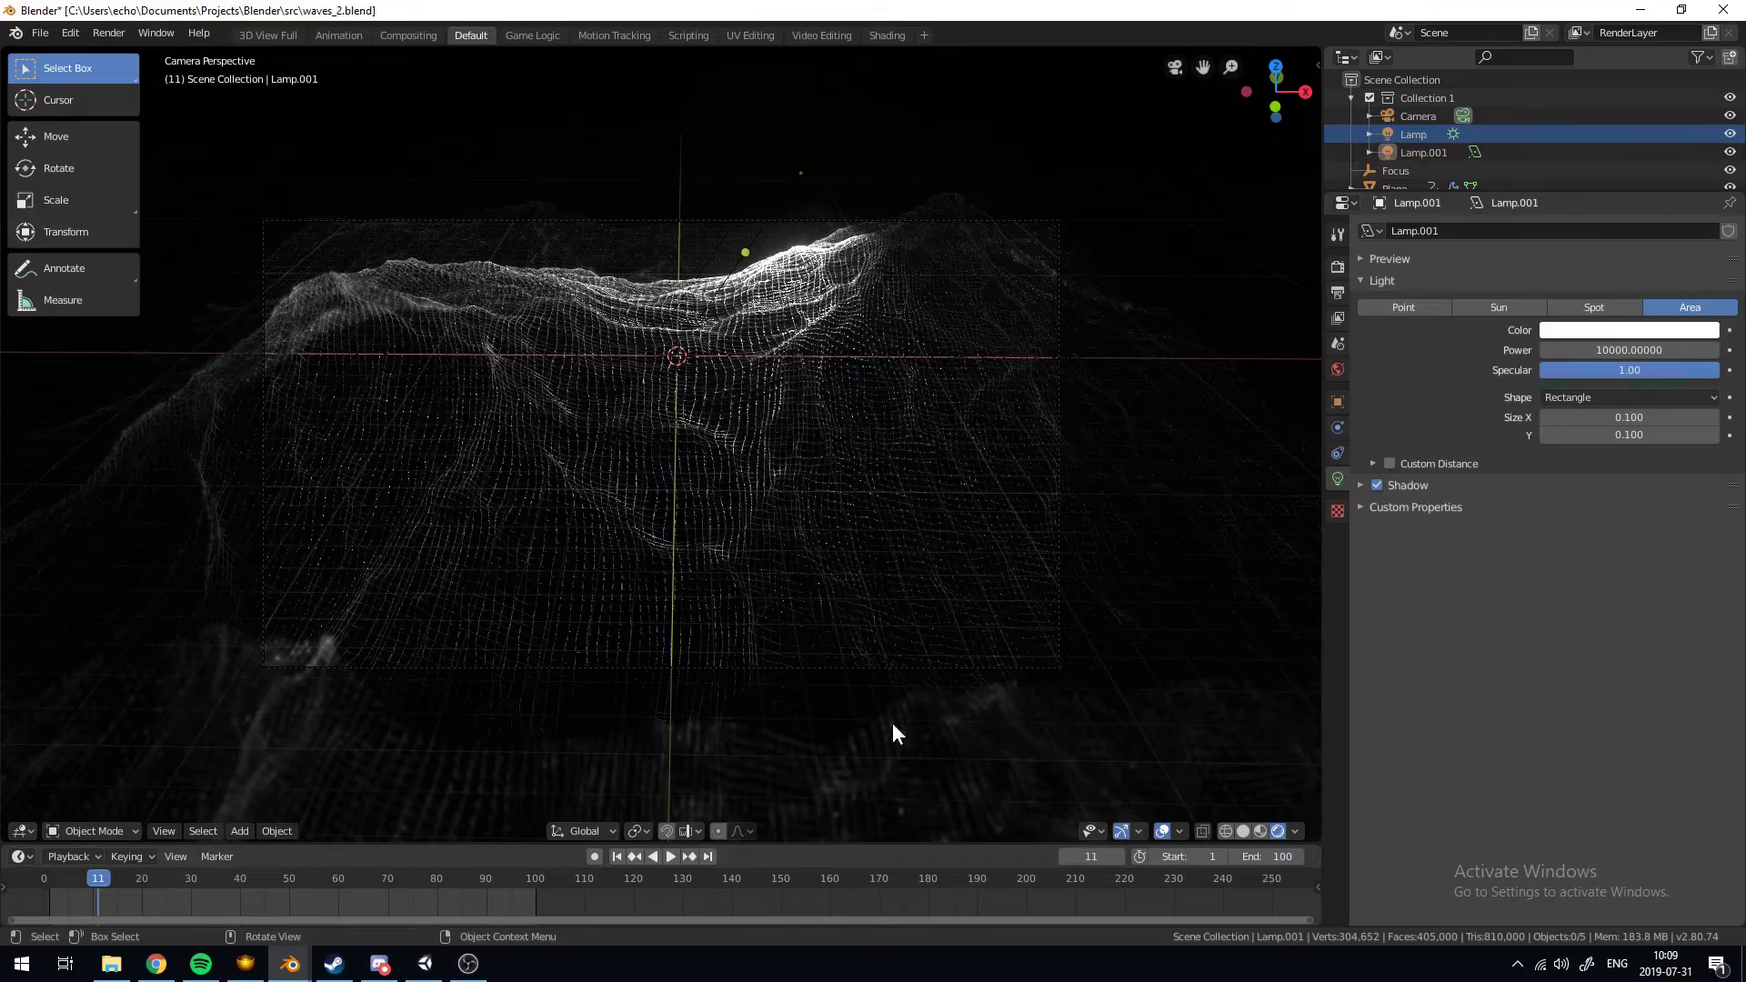
scroll(882, 326, up, 8)
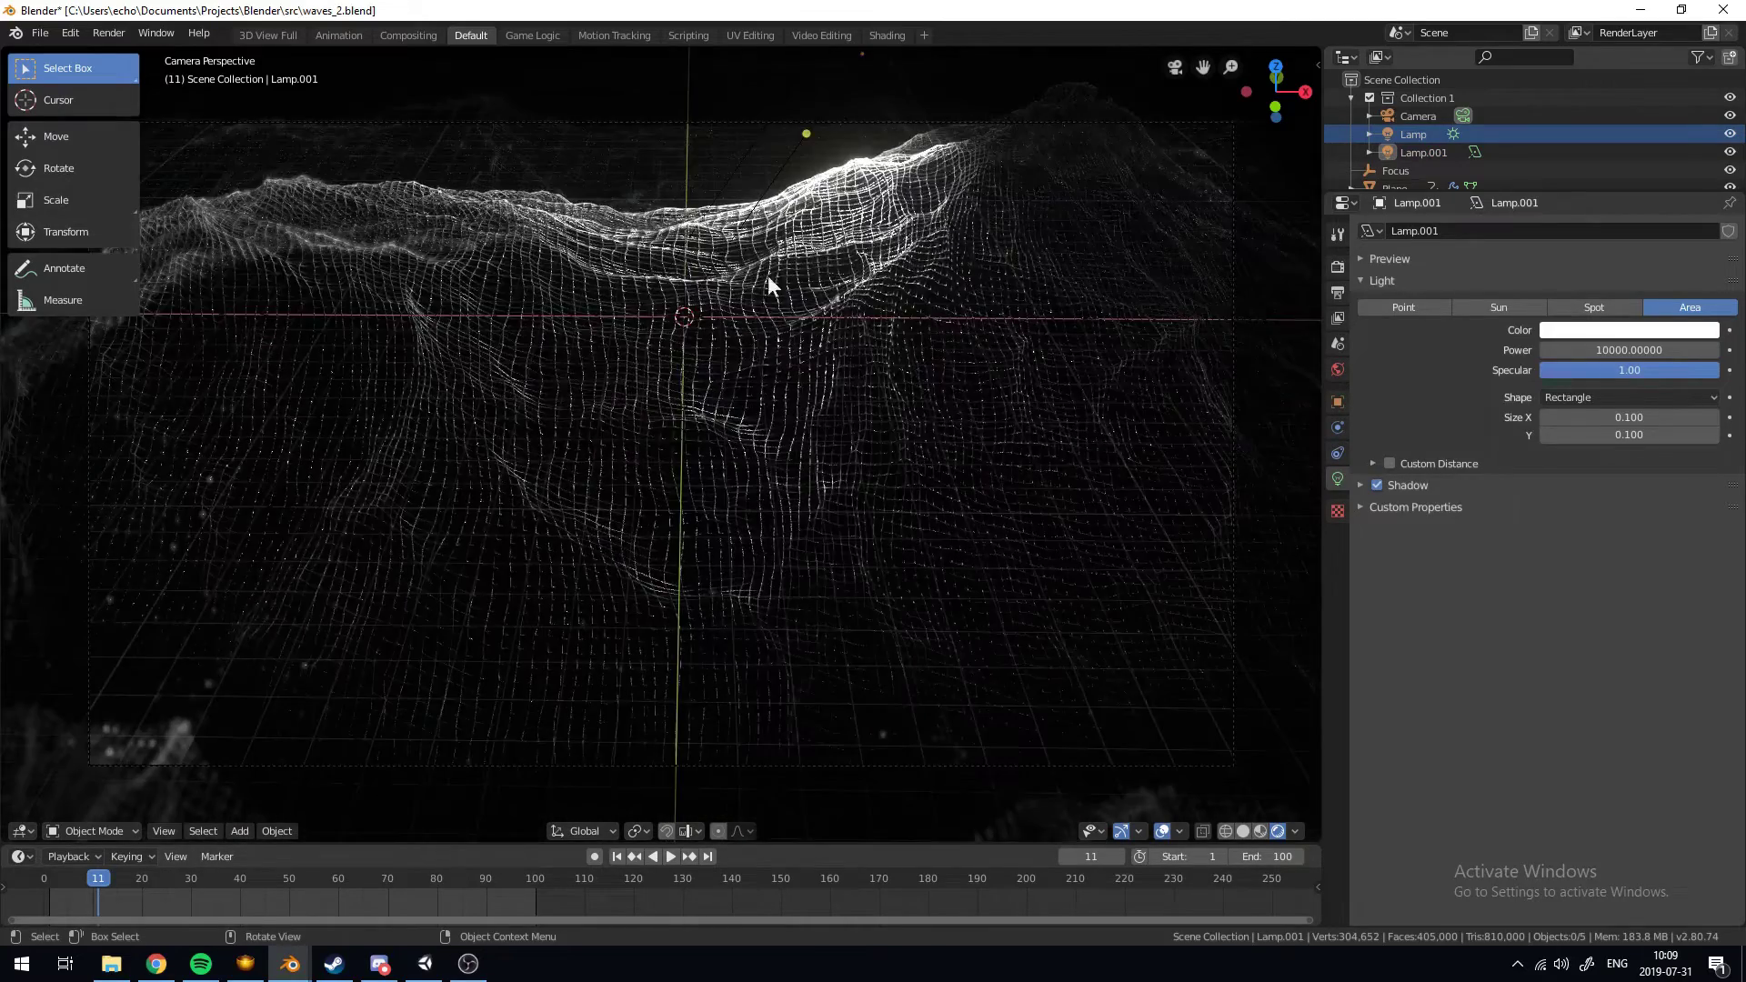
scroll(1154, 447, down, 6)
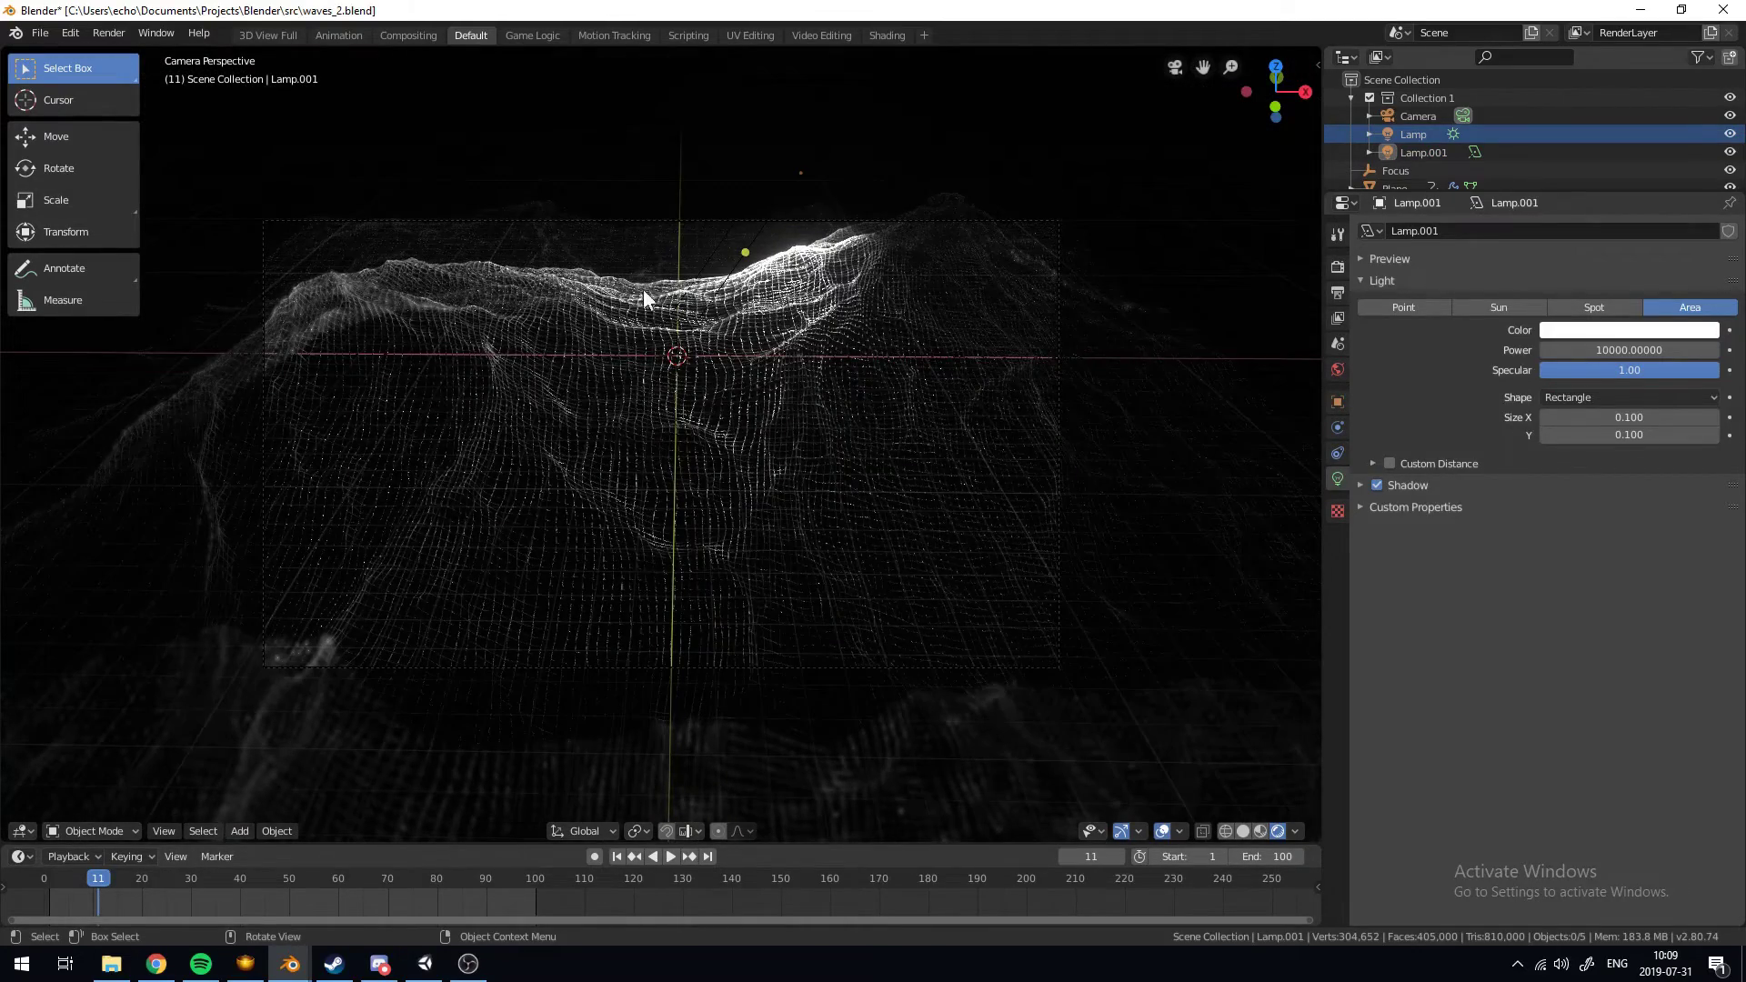
scroll(643, 293, up, 5)
key(Home)
scroll(799, 456, up, 5)
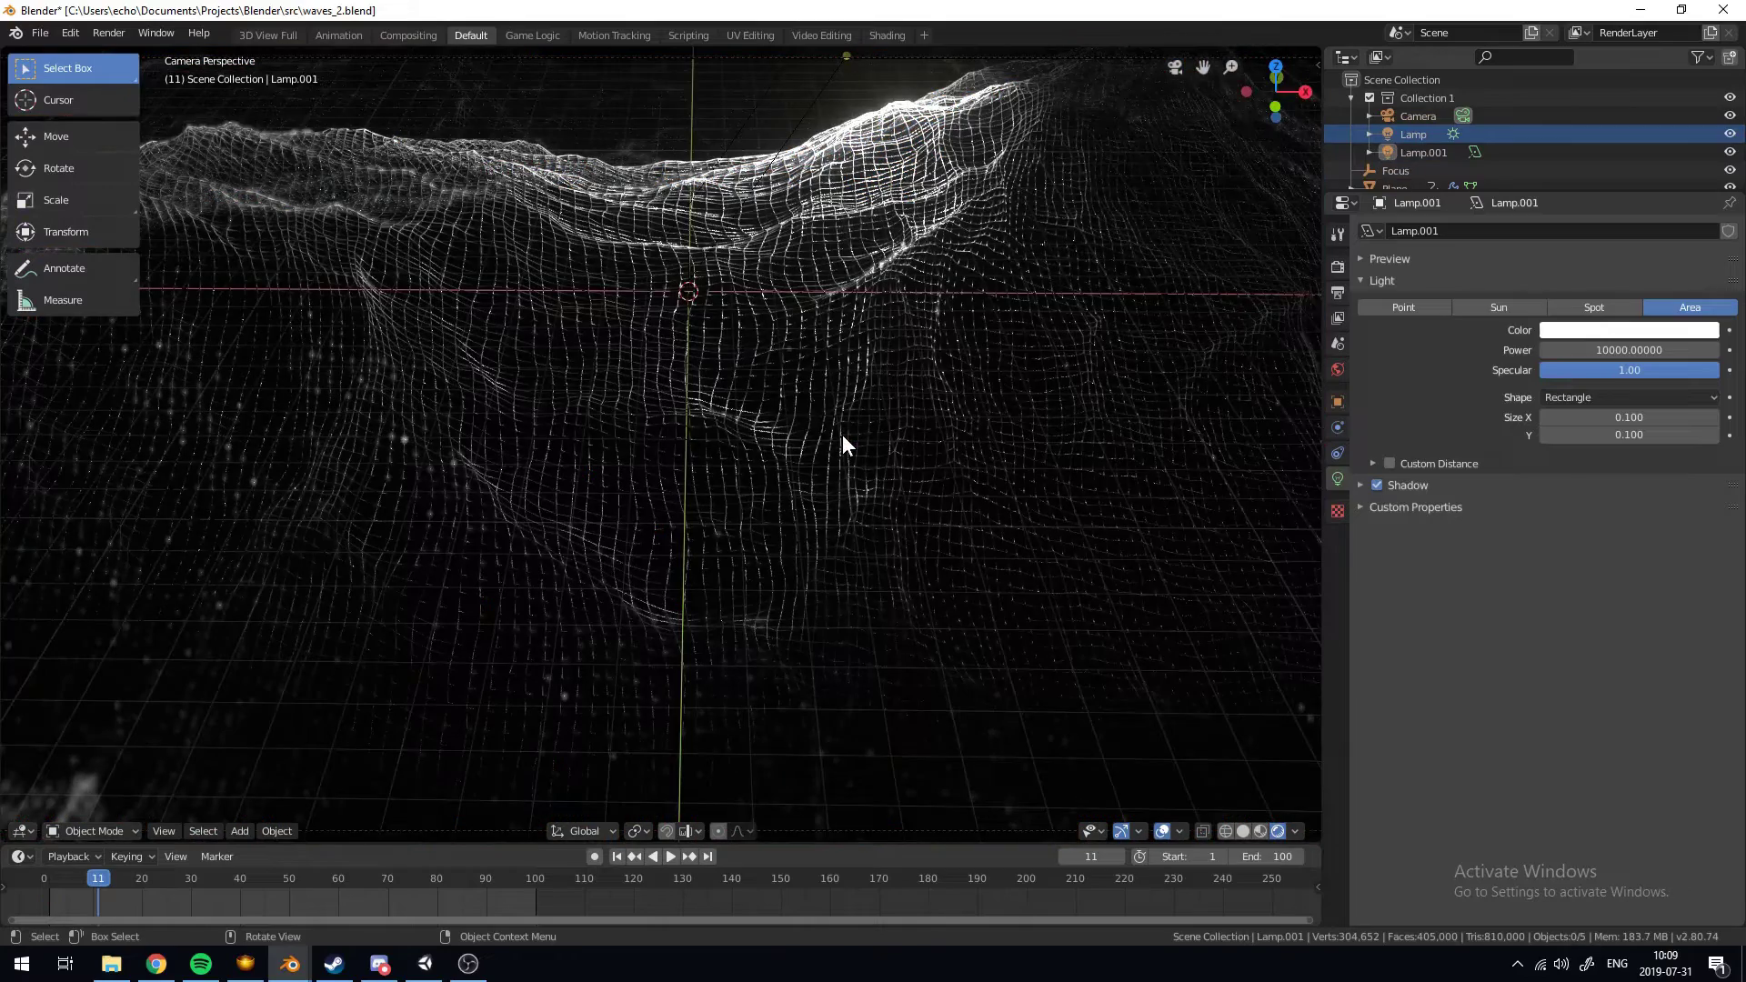
Examine the lit wave dots up close and across the full camera frame at frame 11
scroll(620, 748, up, 6)
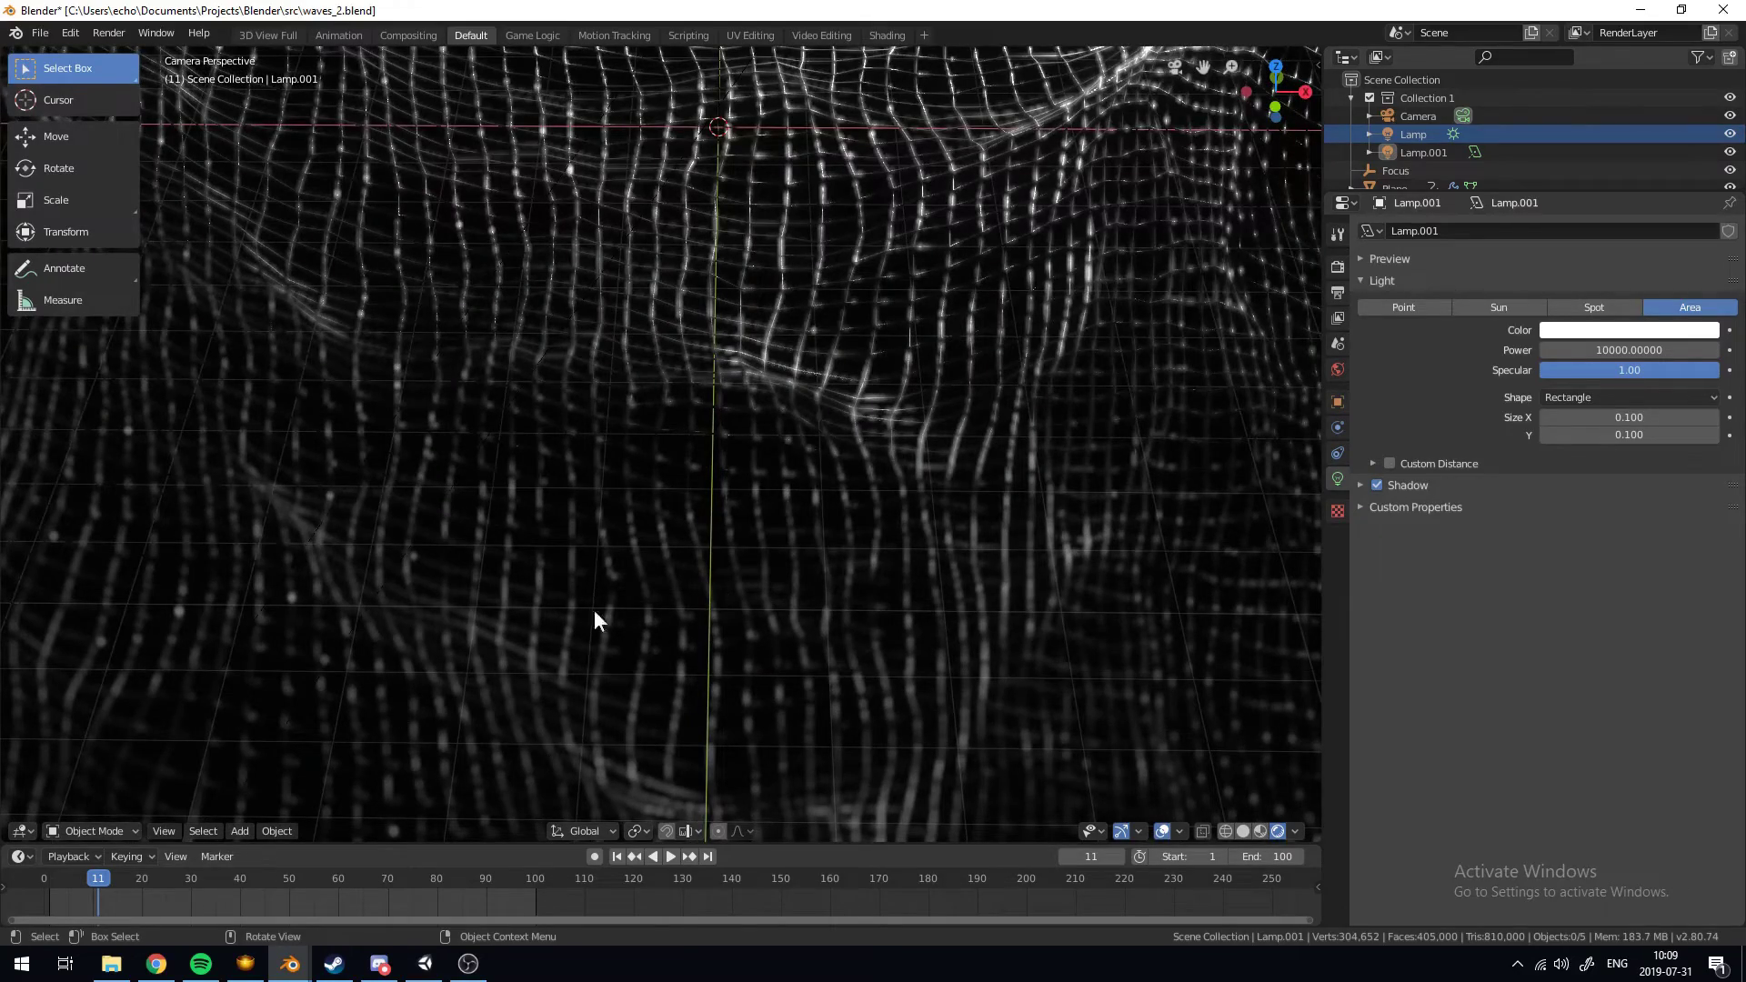
scroll(679, 624, down, 6)
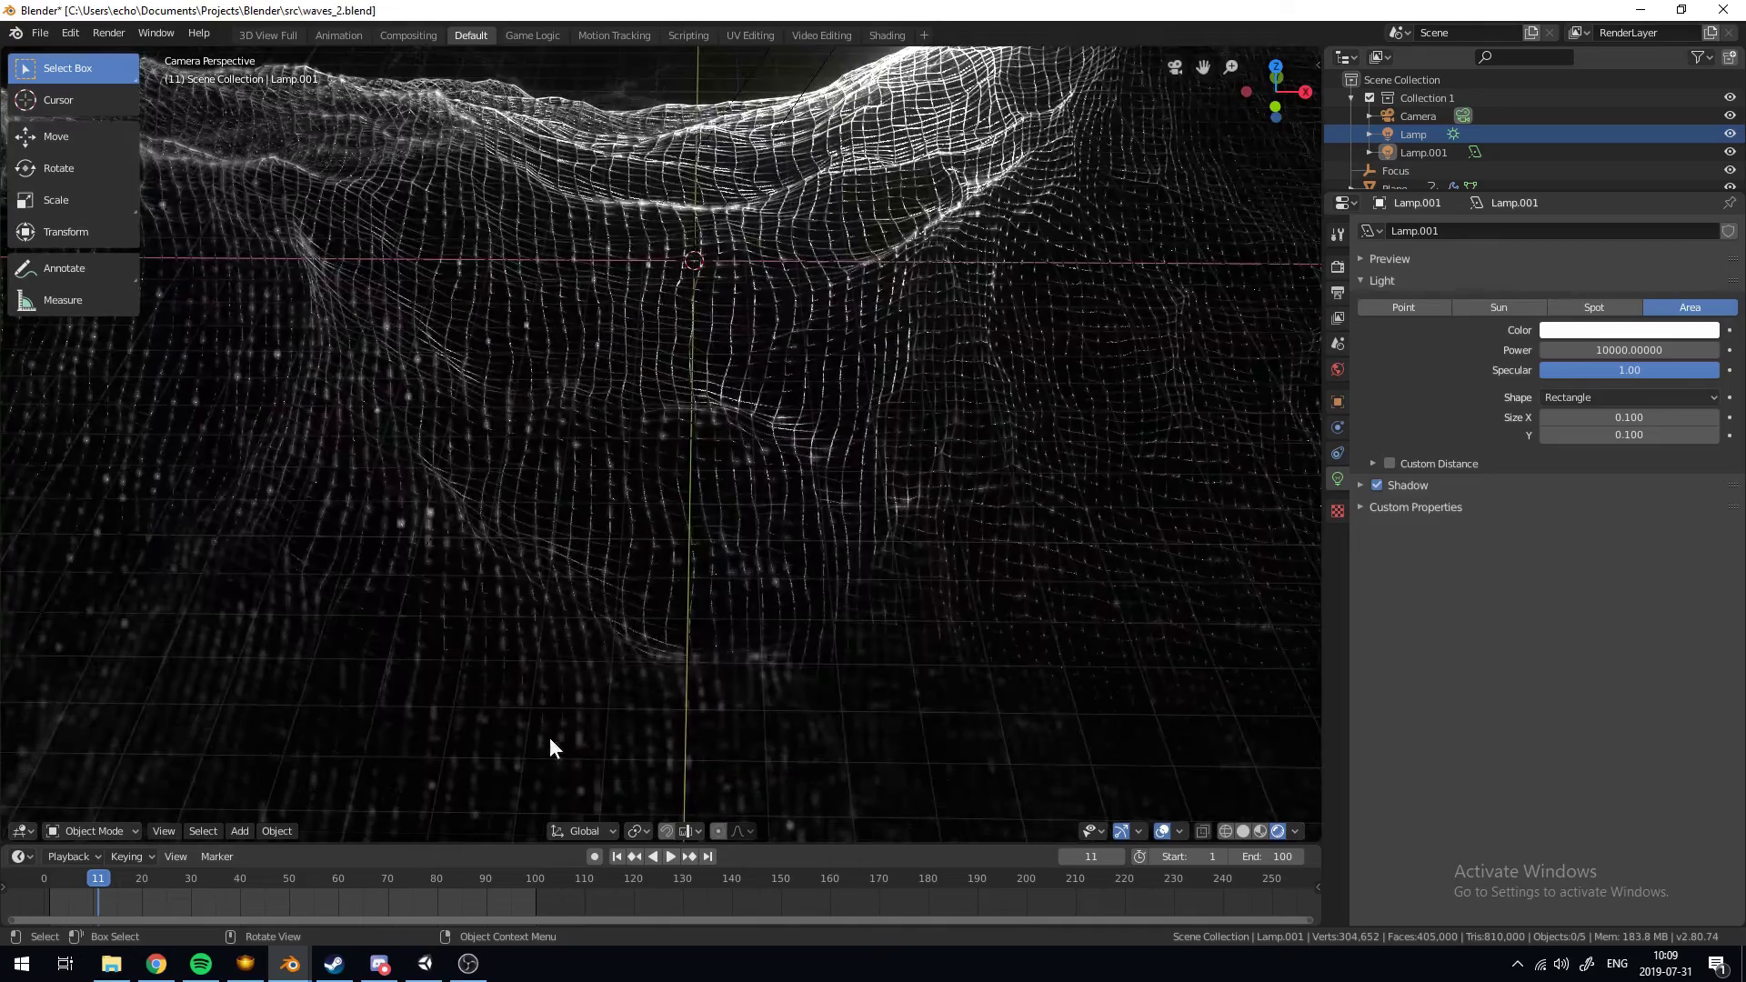
scroll(414, 706, down, 3)
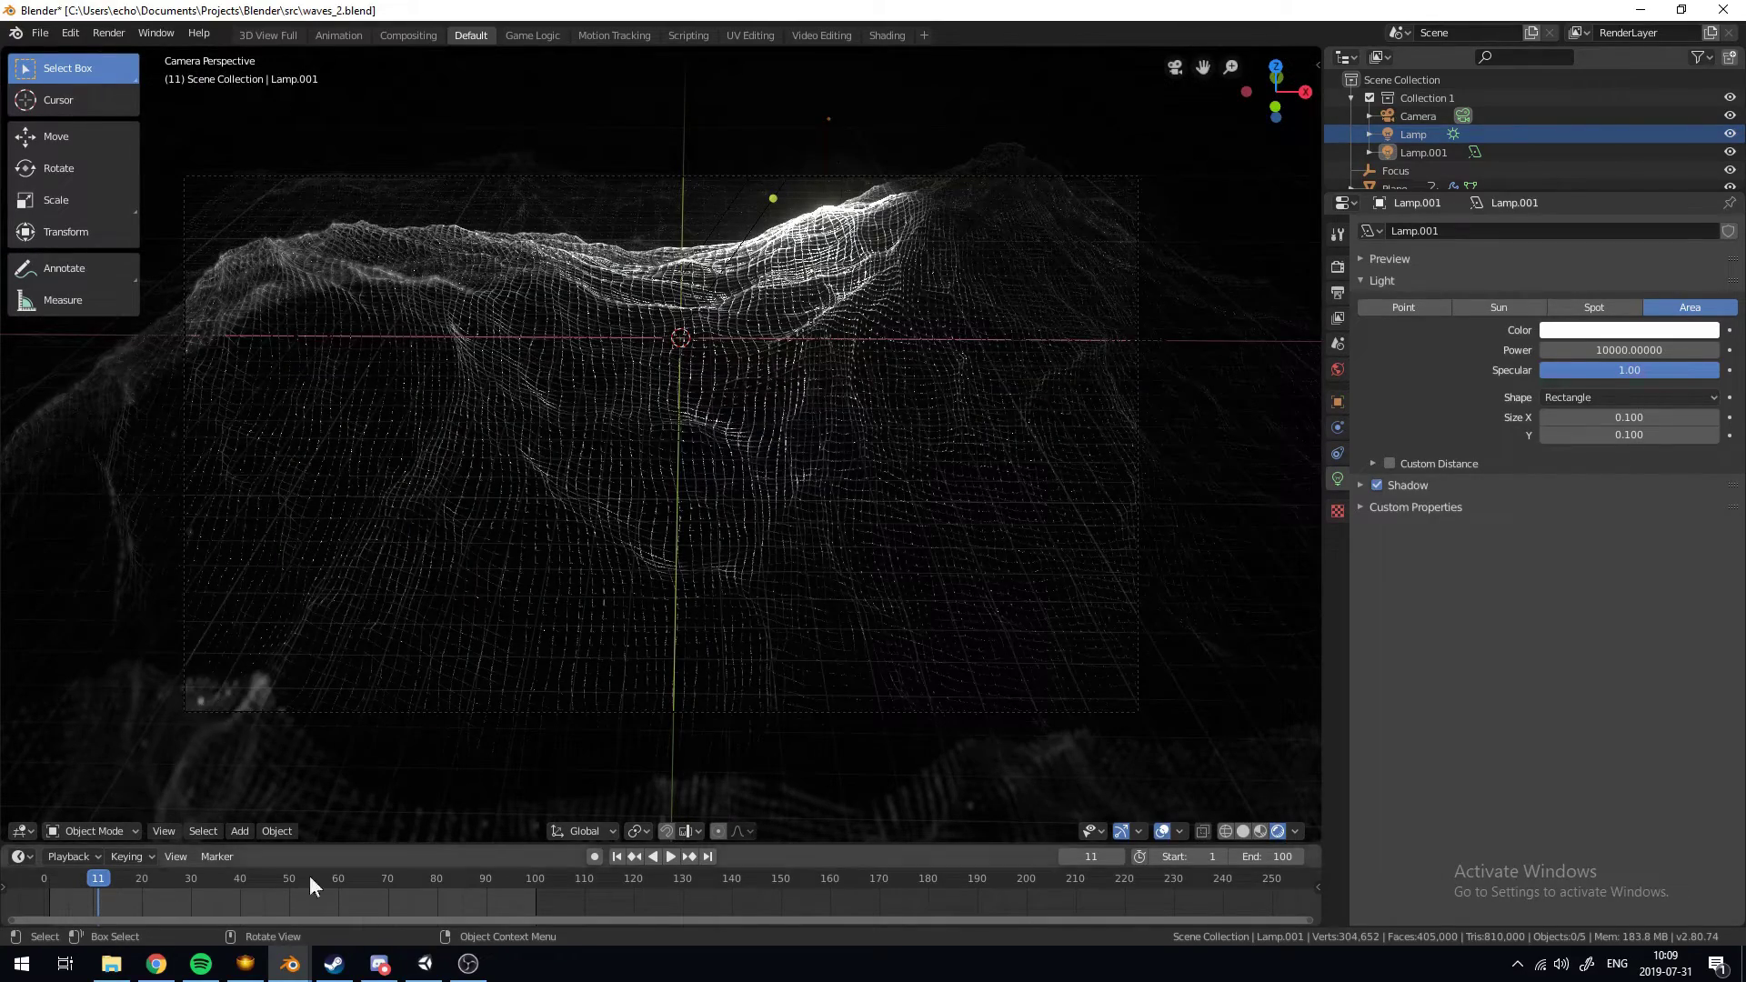
scroll(325, 380, up, 3)
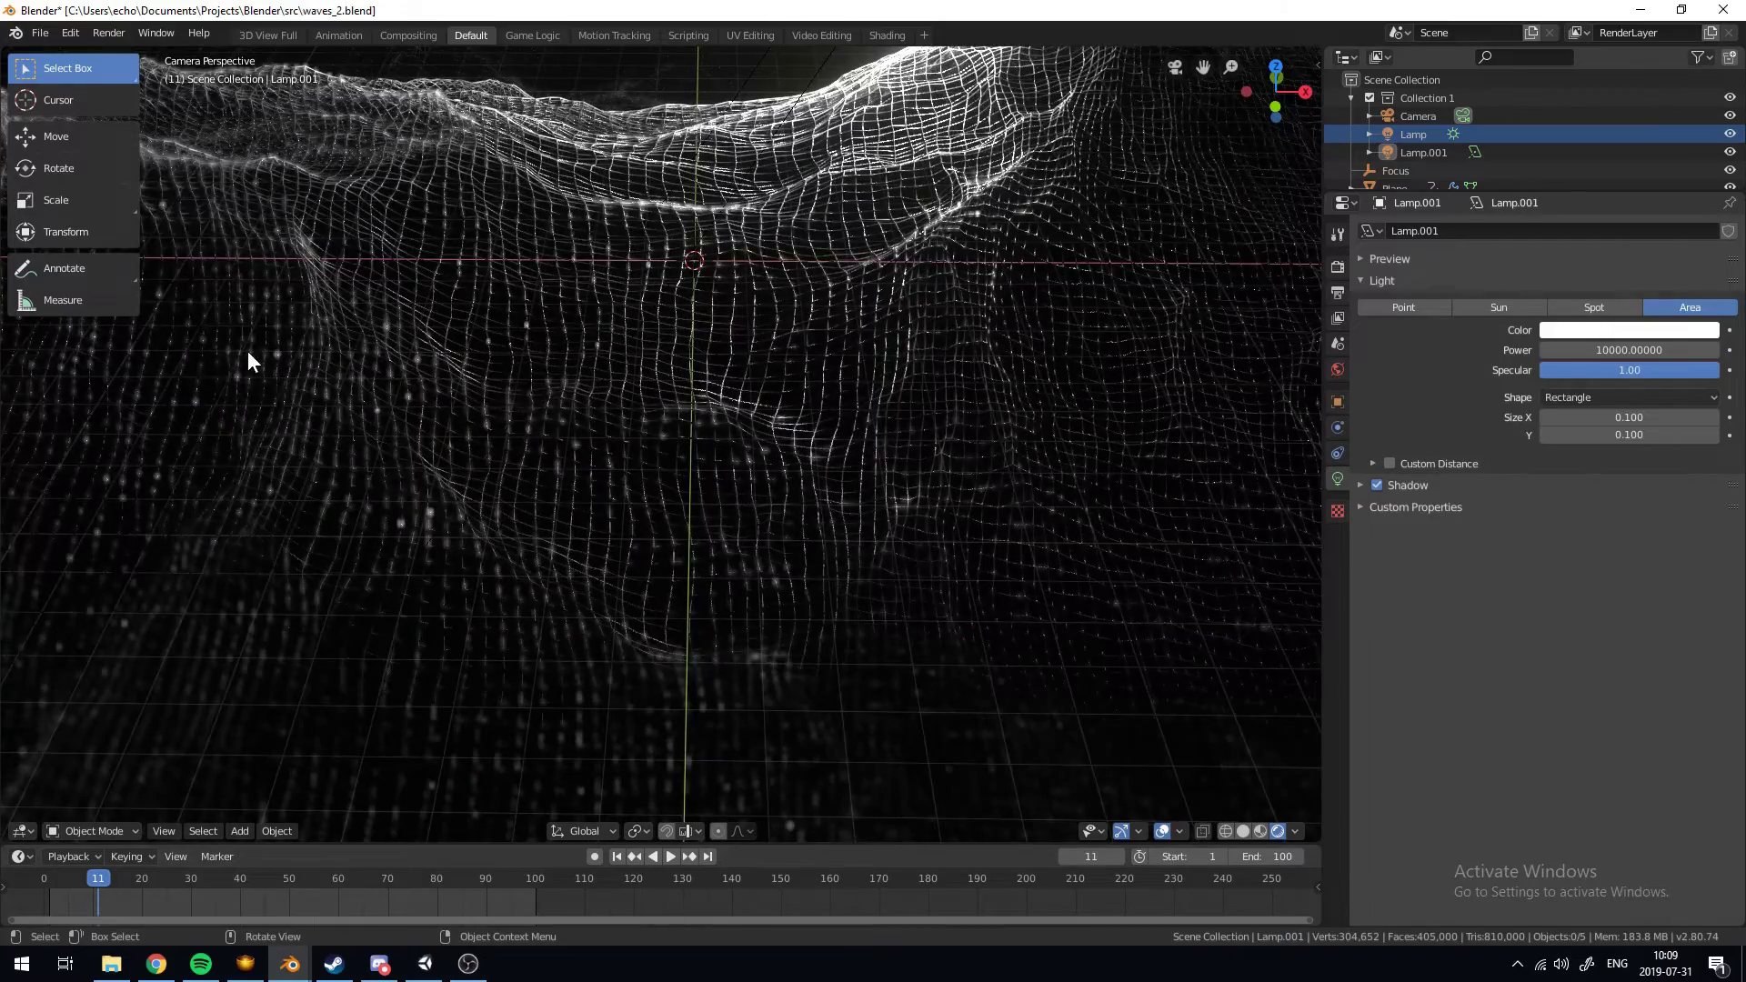
scroll(248, 357, down, 3)
scroll(303, 275, up, 3)
scroll(418, 358, up, 4)
scroll(820, 297, down, 4)
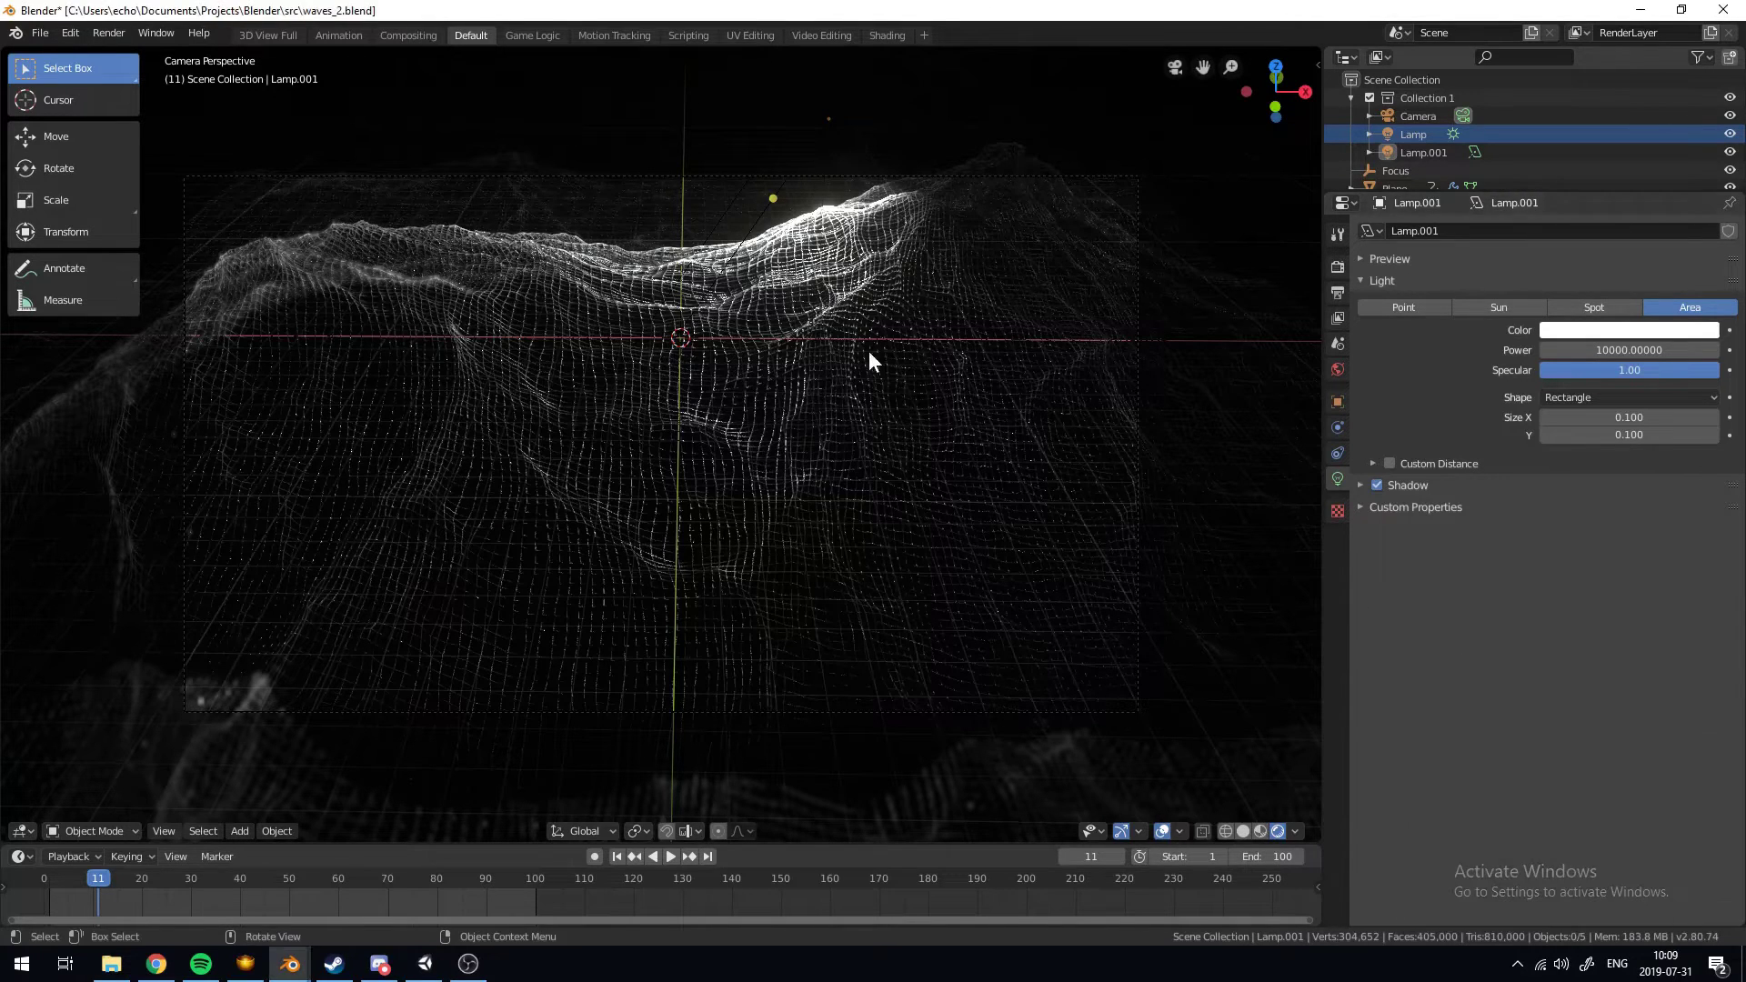
Switch to the Compositing workspace, enable Use Nodes, and spread the Render Layers and Composite nodes apart
click(411, 37)
click(211, 548)
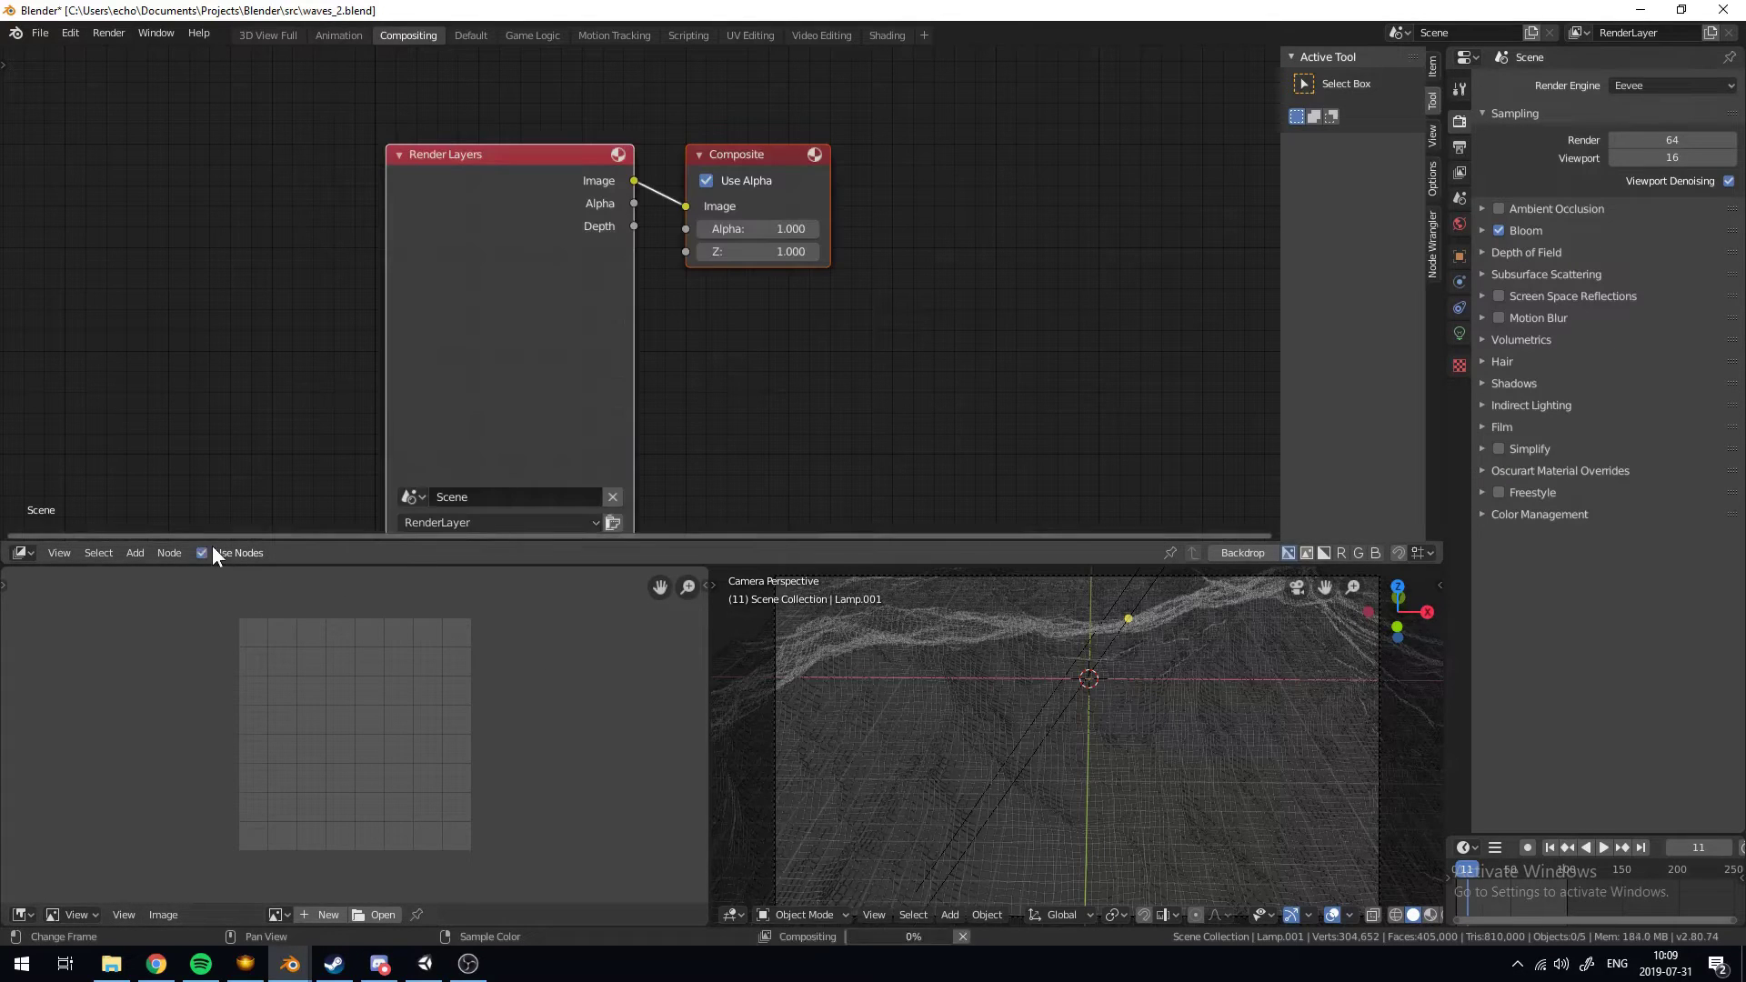
middle_drag(751, 206, 1011, 177)
drag(713, 186, 310, 177)
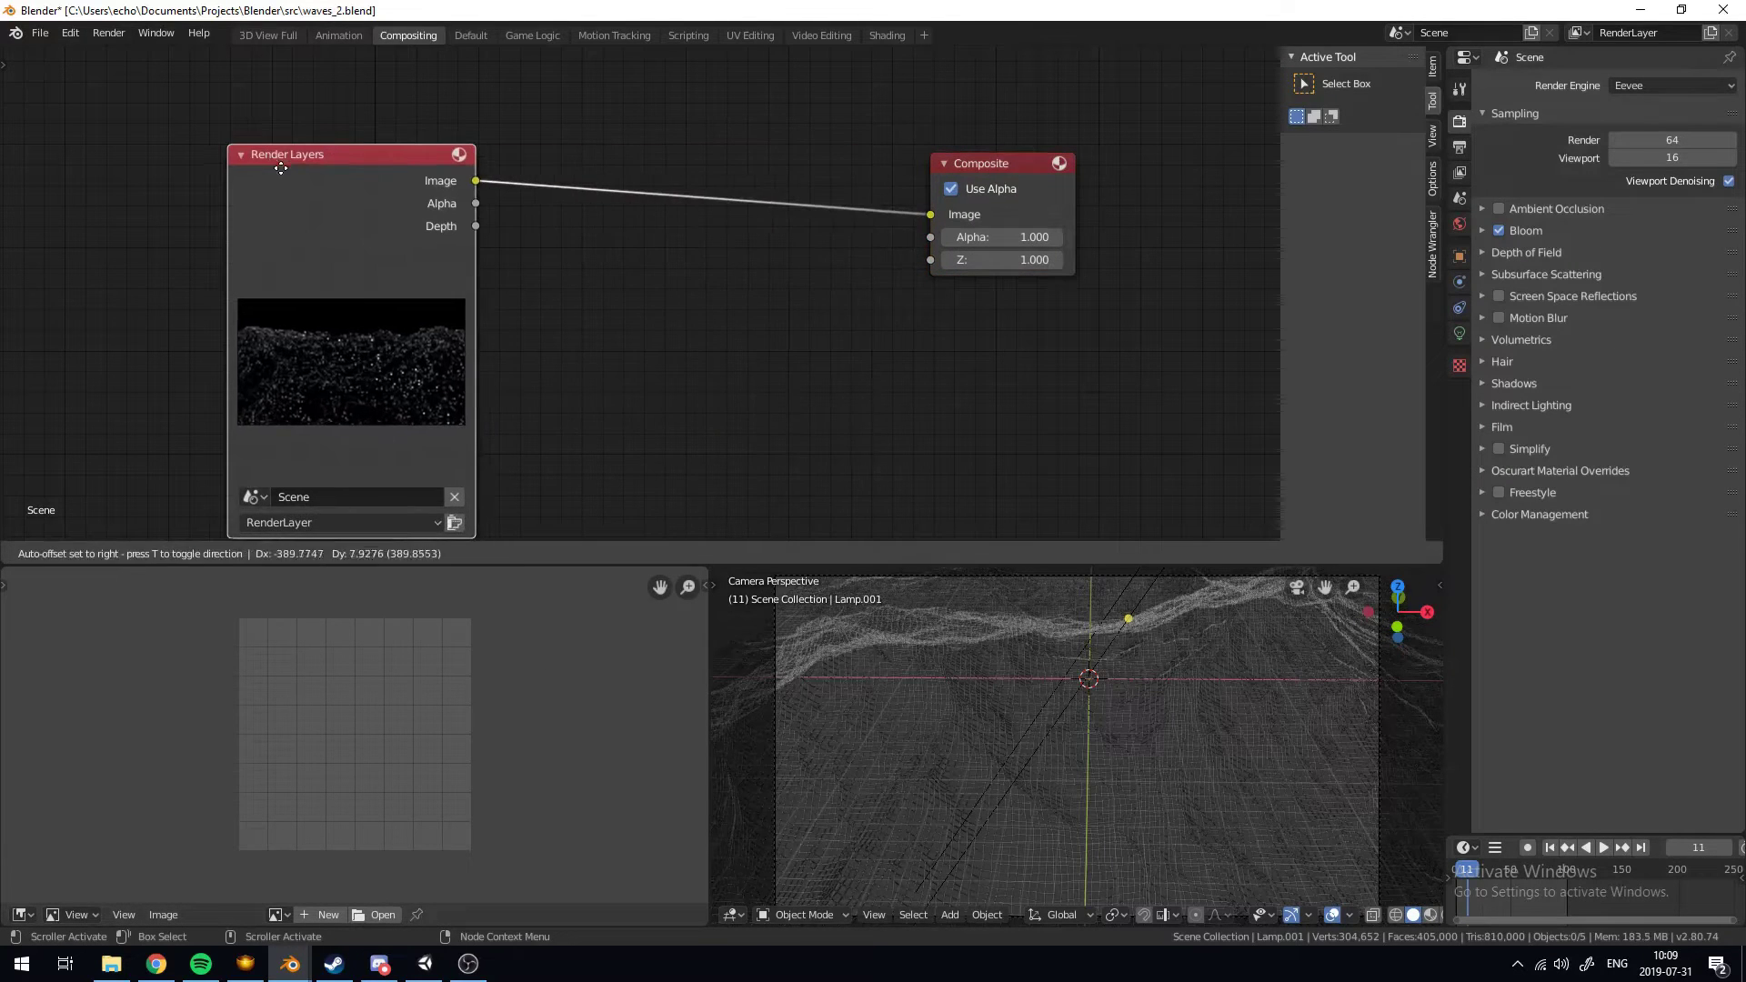
Insert a Lens Distortion node between Render Layers and Composite, and enable its Projector option
key(shift+a)
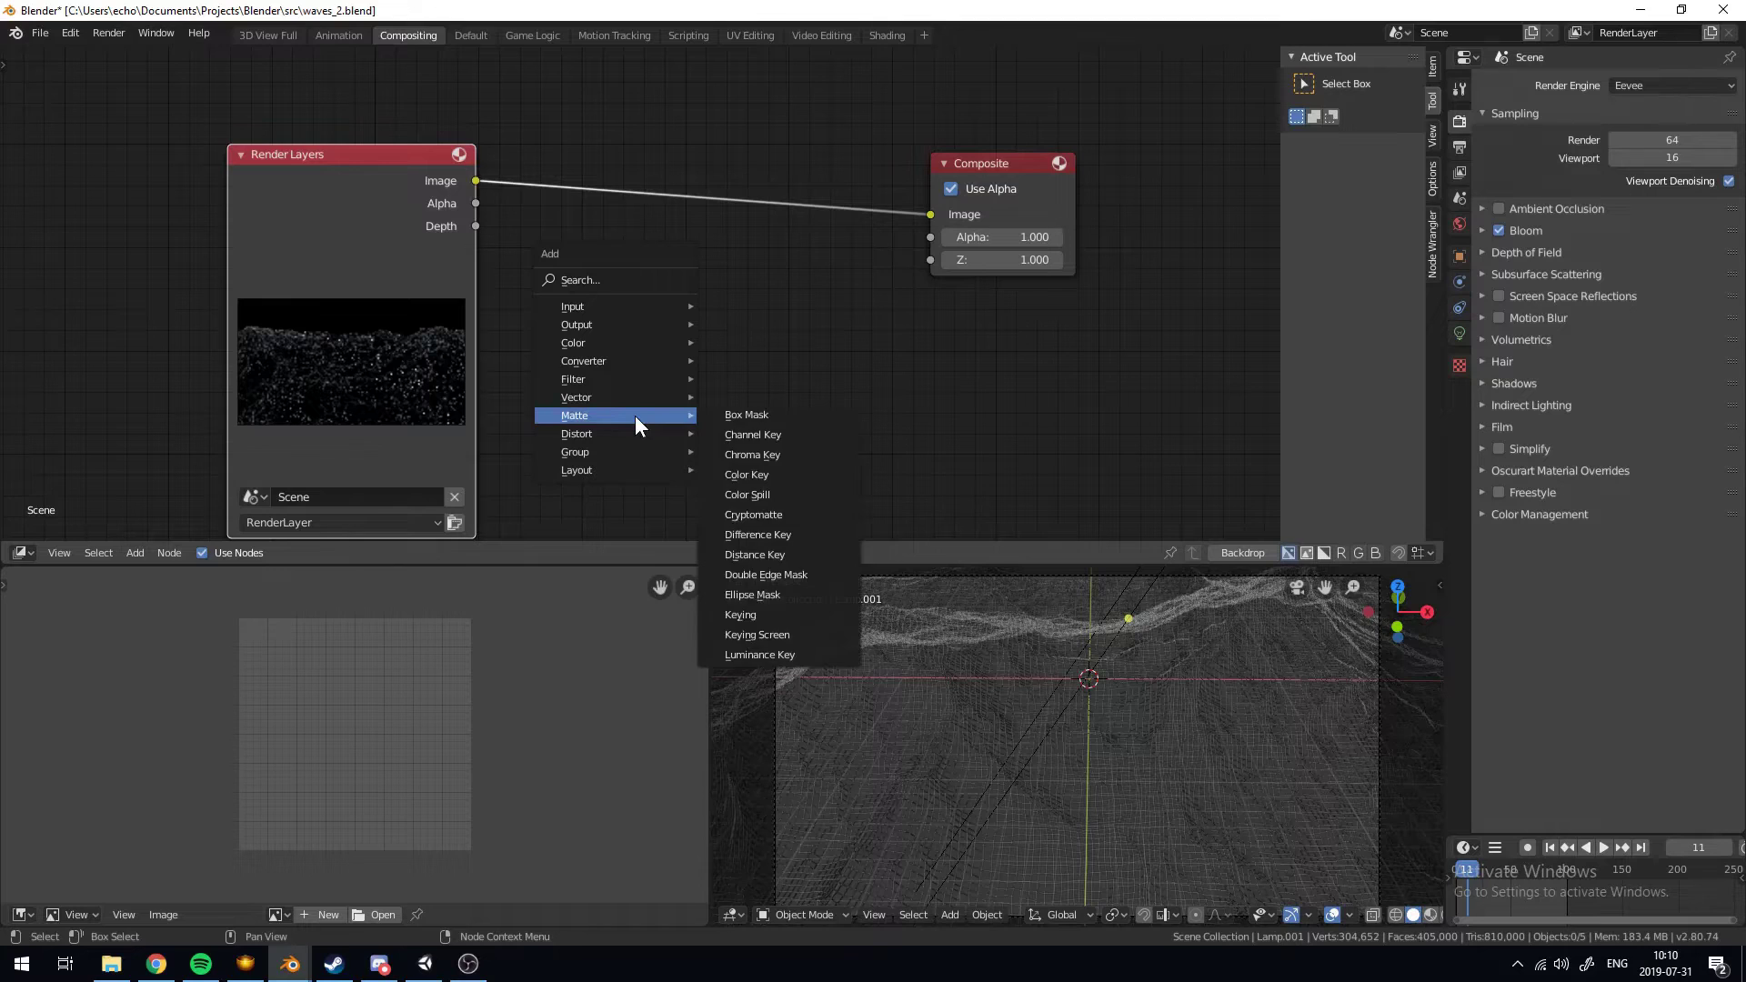
mouse_move(643, 375)
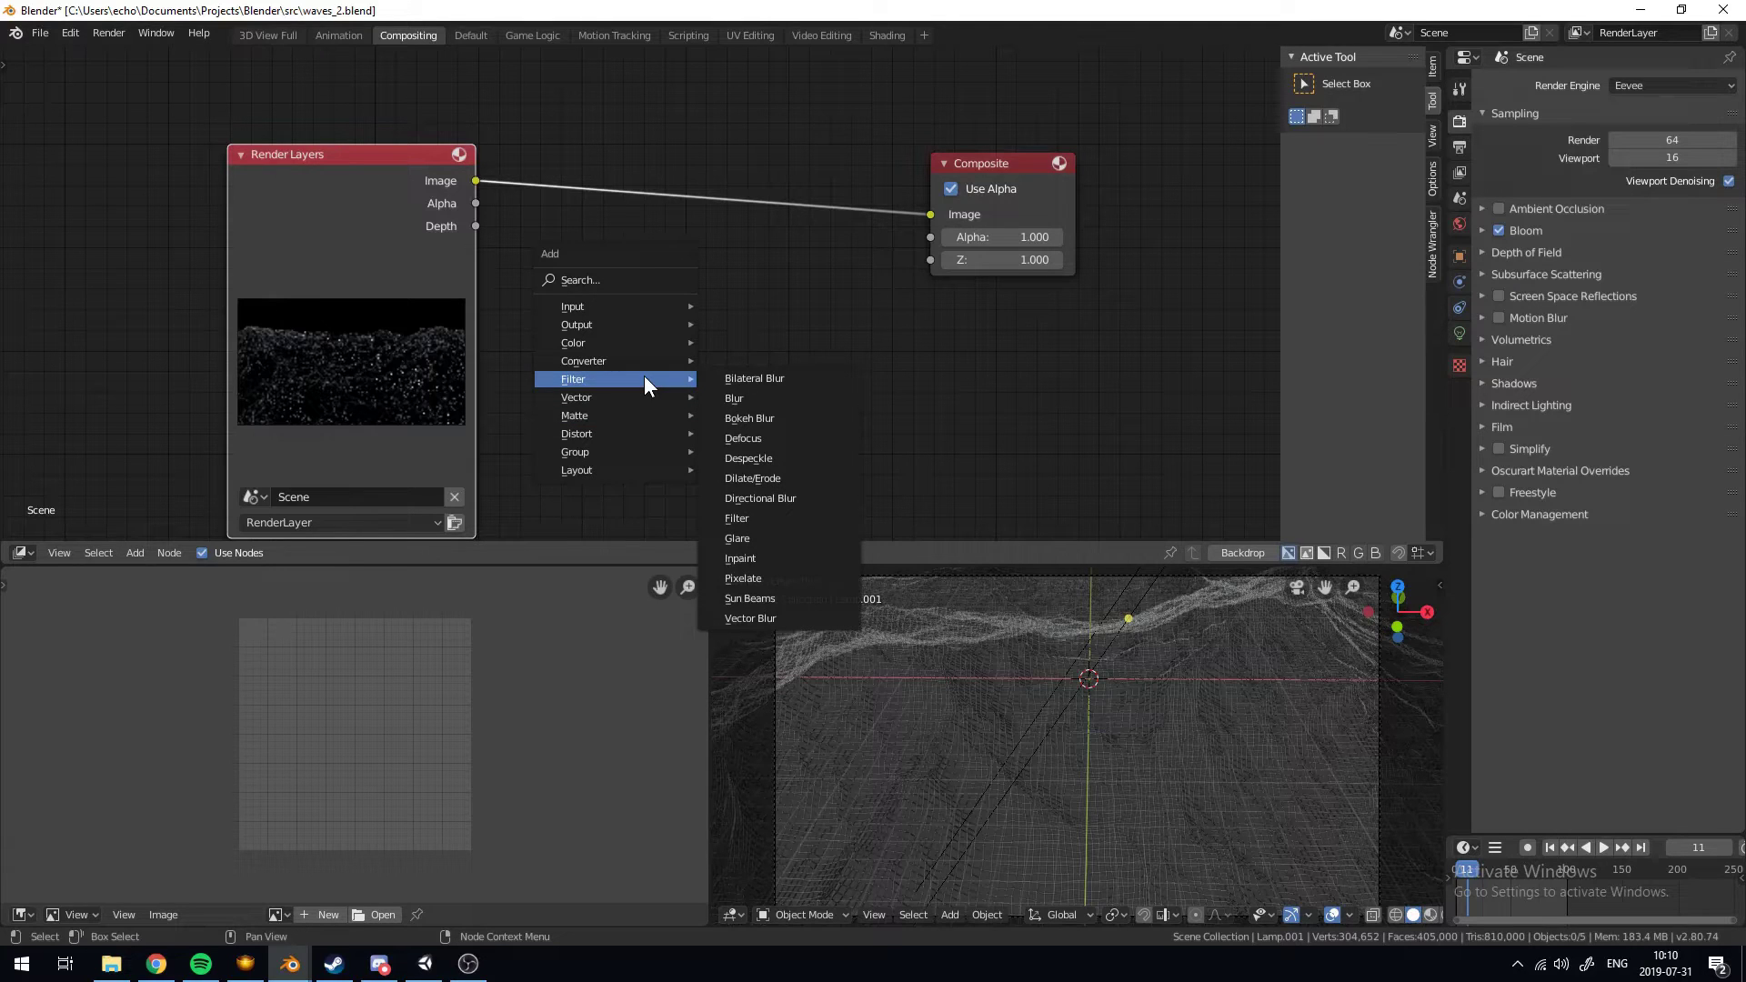
mouse_move(613, 433)
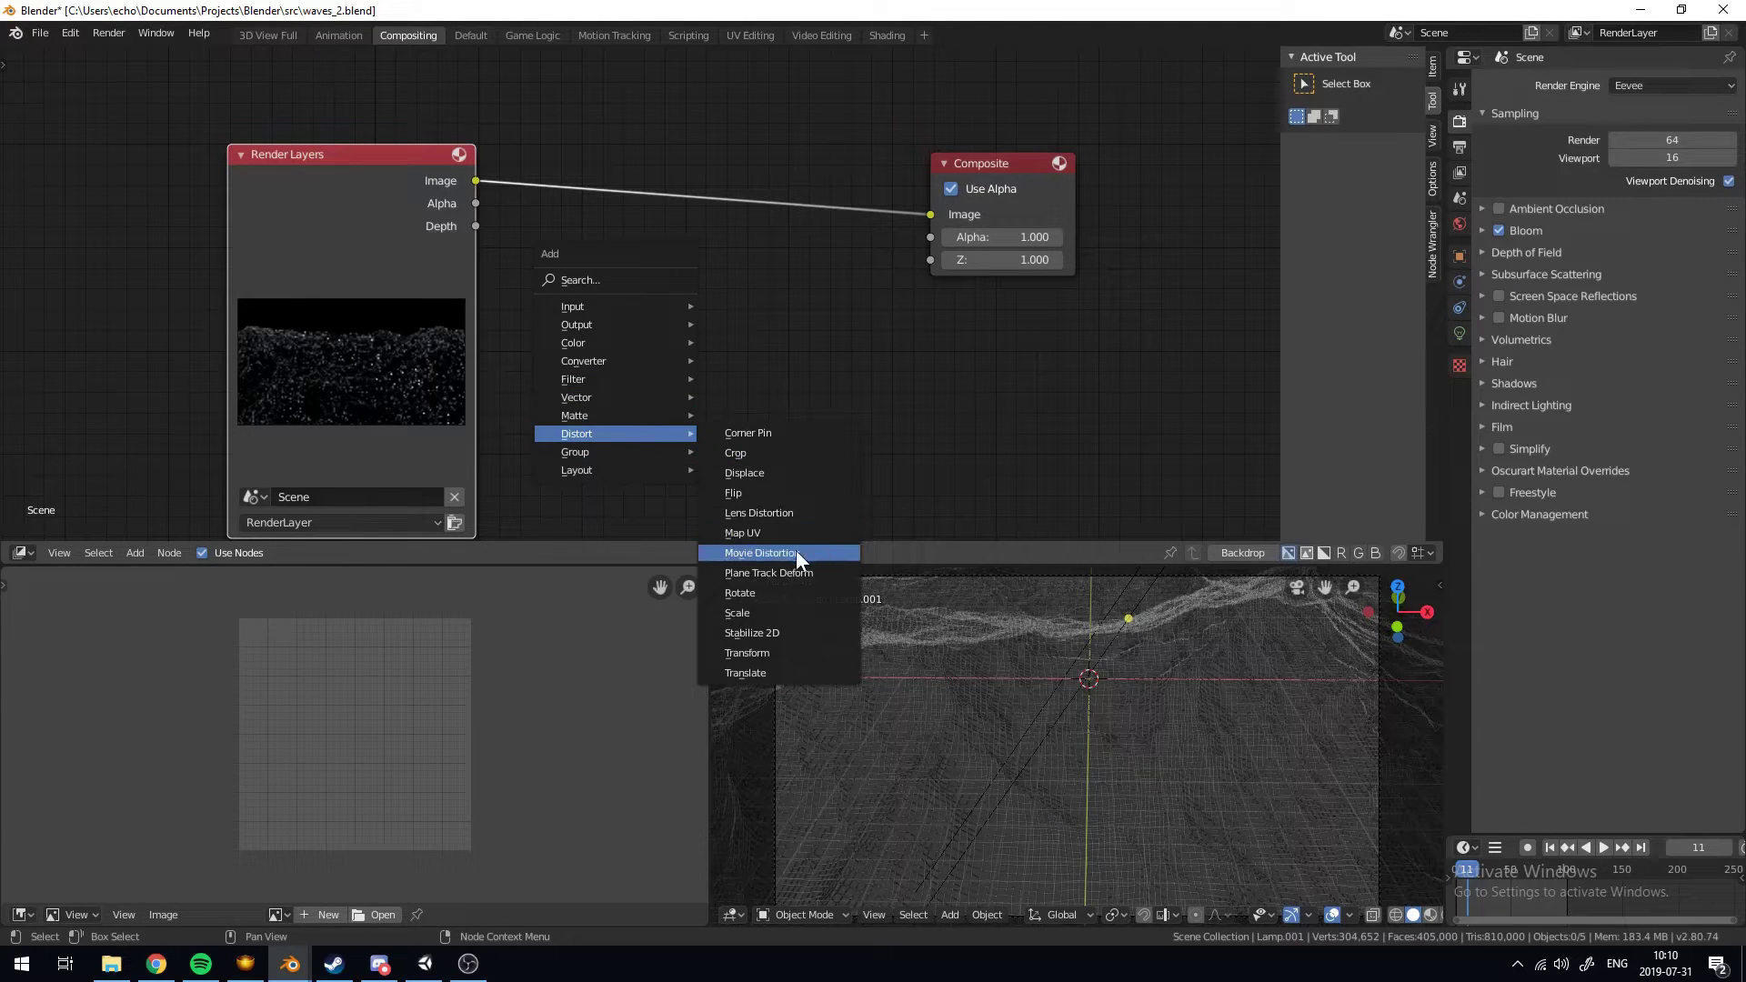
click(795, 515)
click(611, 199)
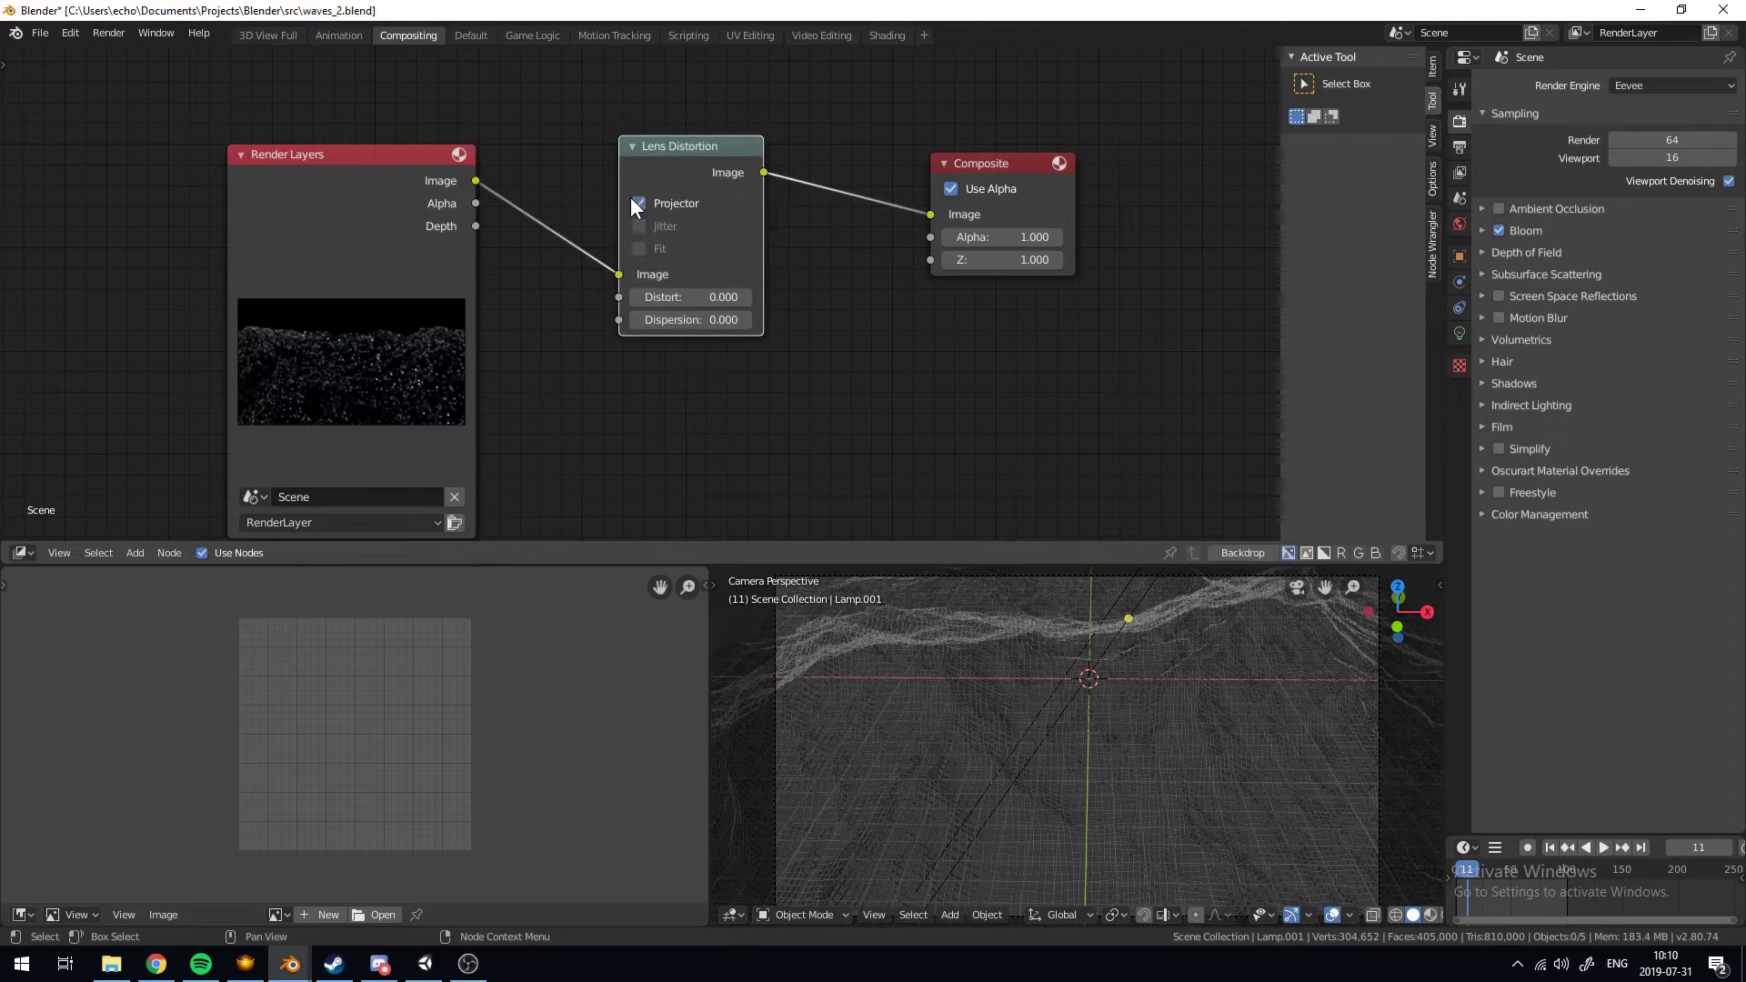
click(632, 201)
Render frame 11 through the compositor and enlarge the node setup and render result
scroll(482, 740, down, 3)
key(F12)
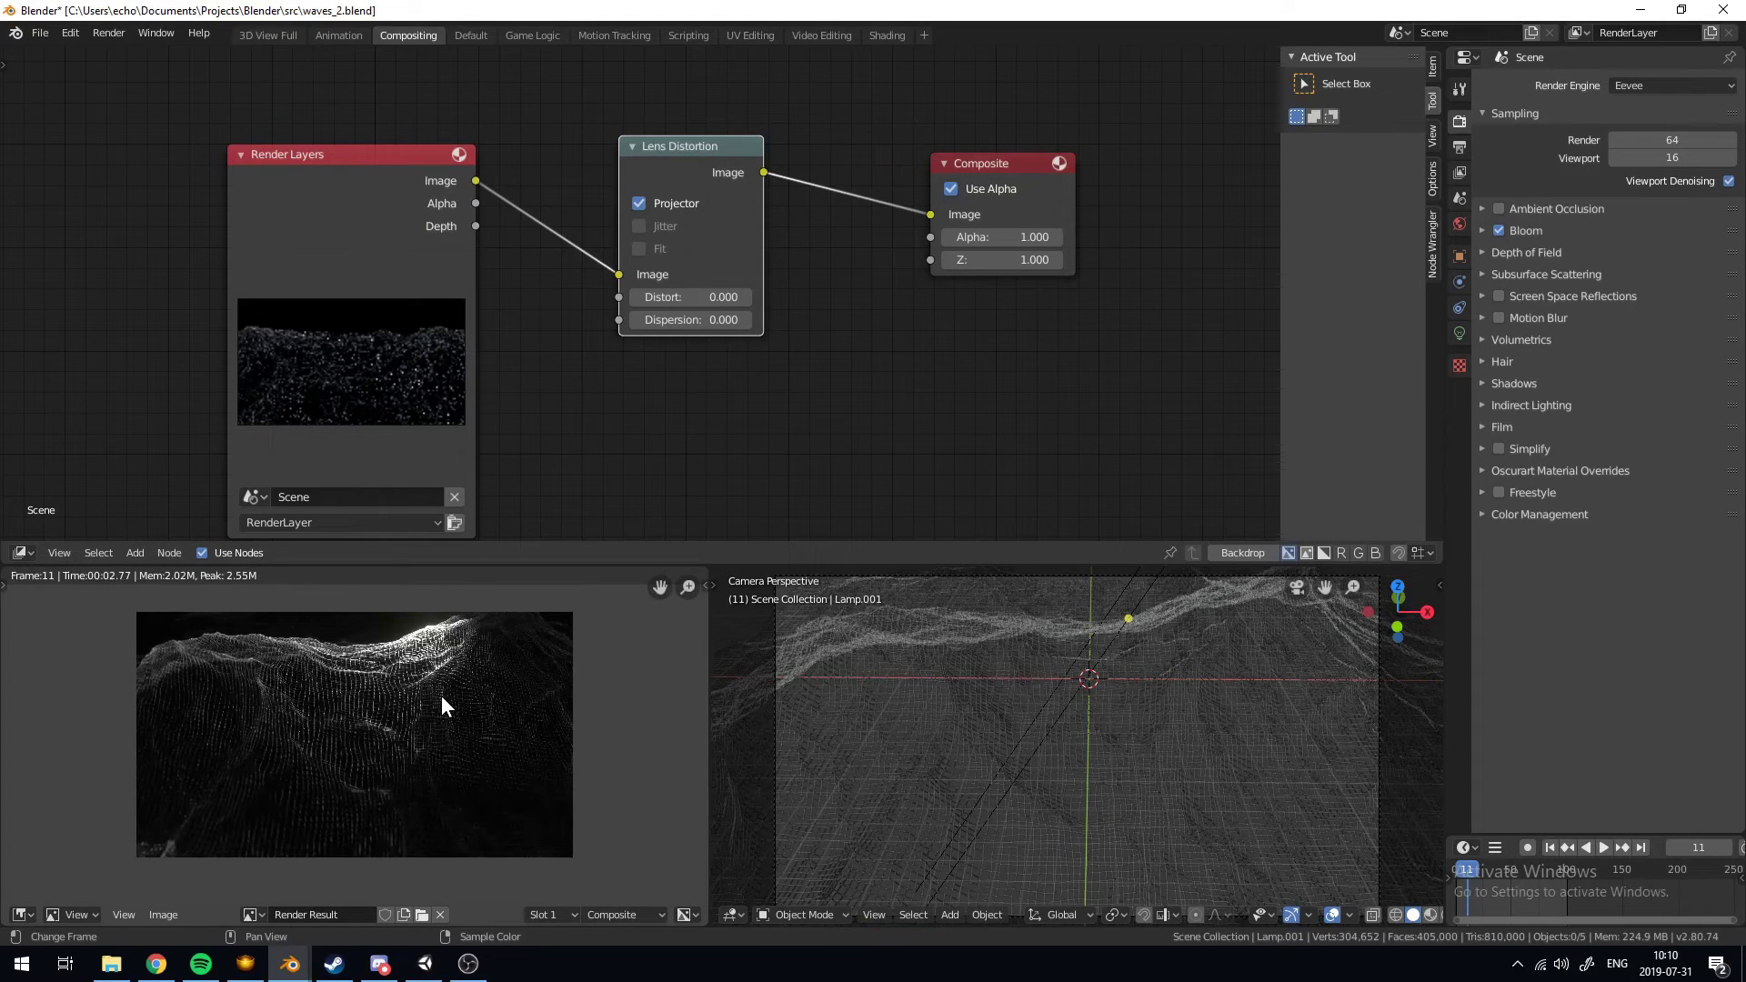
scroll(440, 696, up, 1)
scroll(597, 341, up, 3)
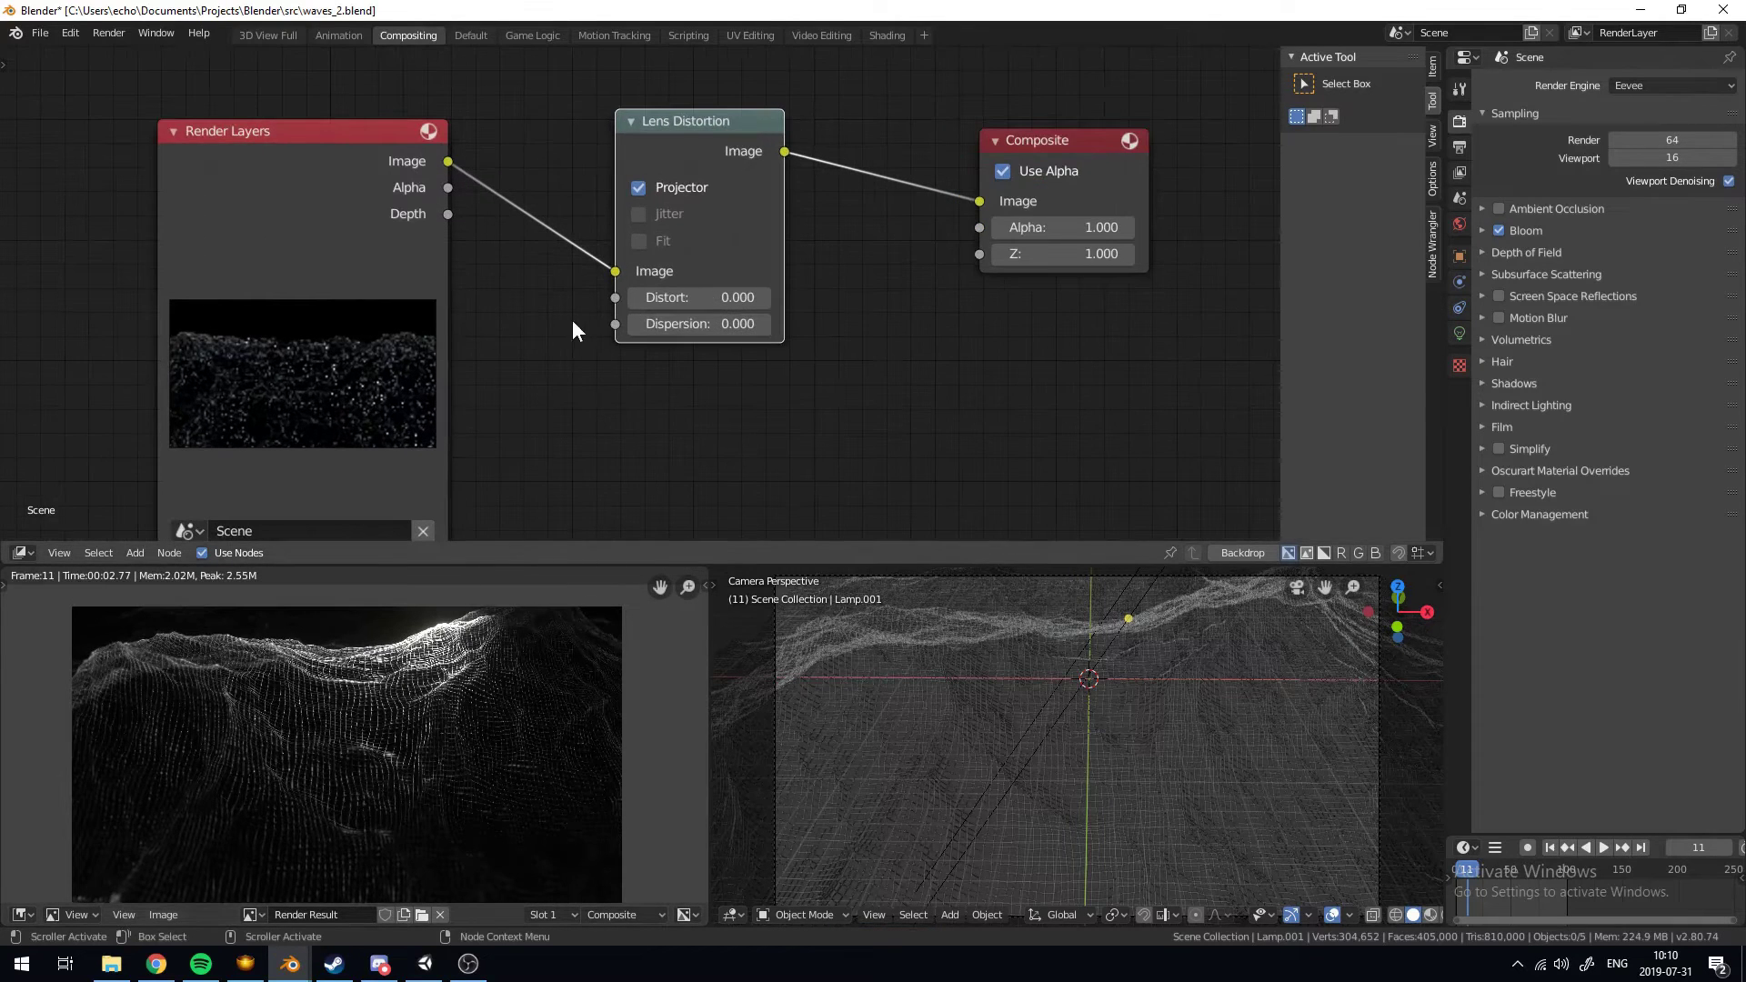
Try dispersion values of 2 and 1 on the Lens Distortion node, comparing the colour fringing in the render
click(688, 332)
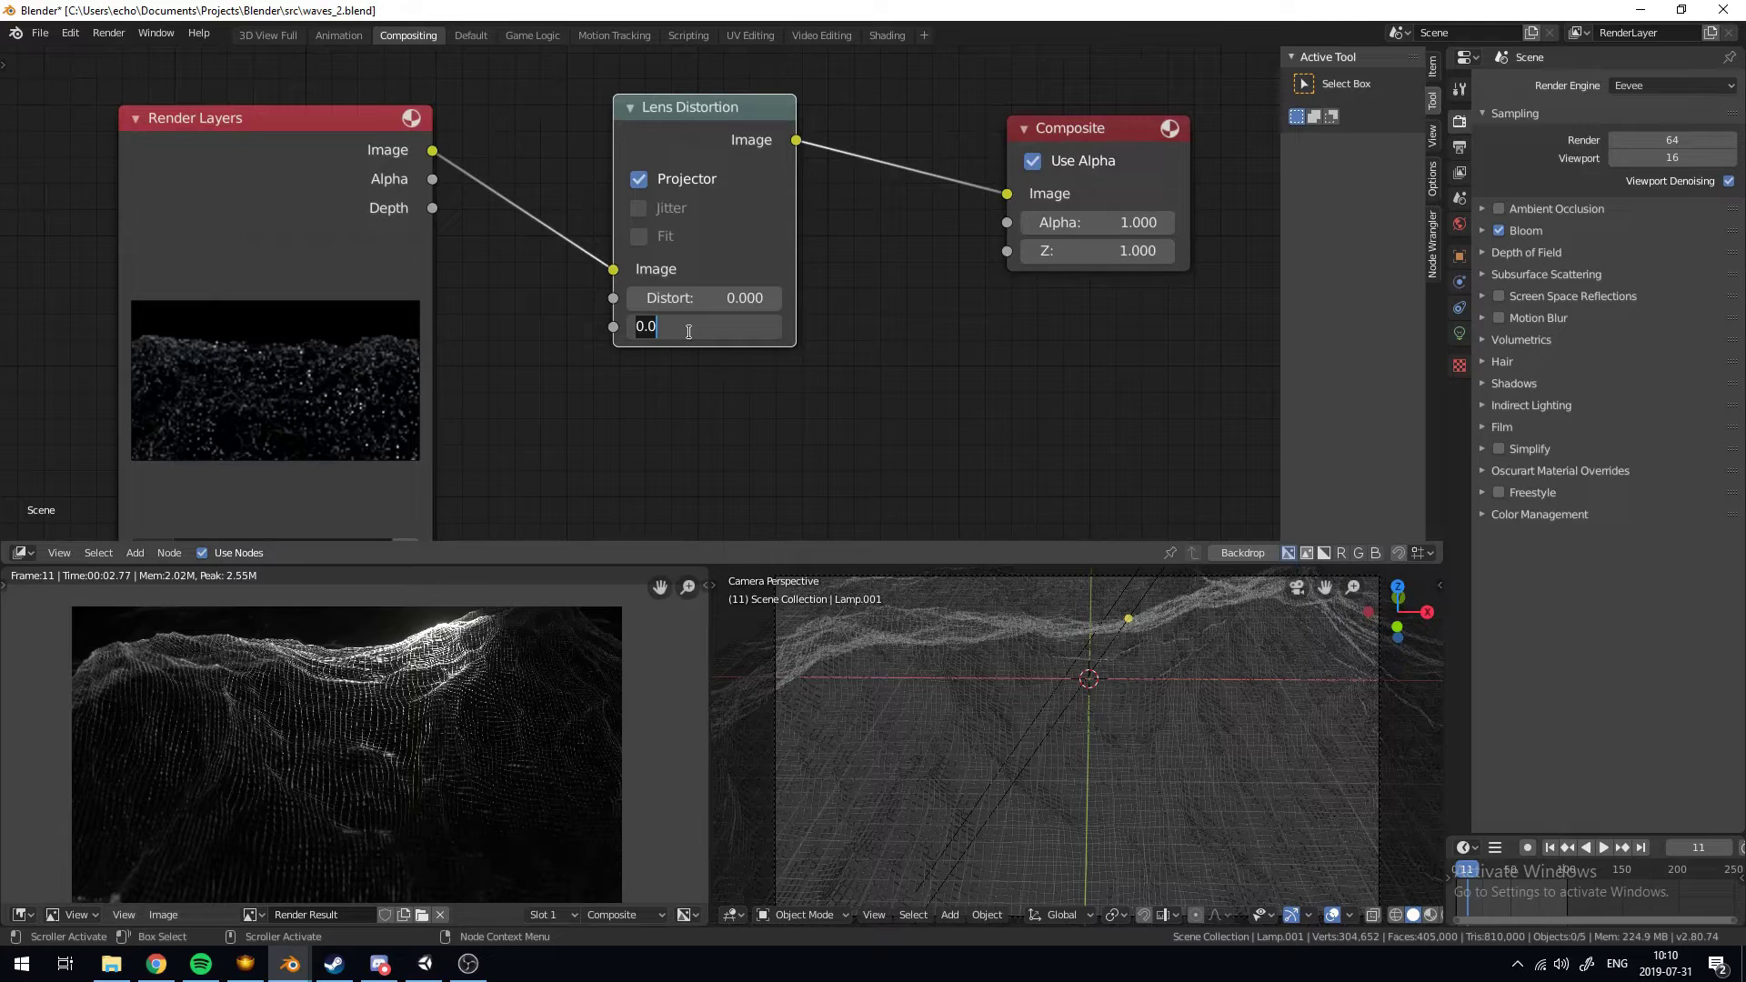
text(2)
key(Return)
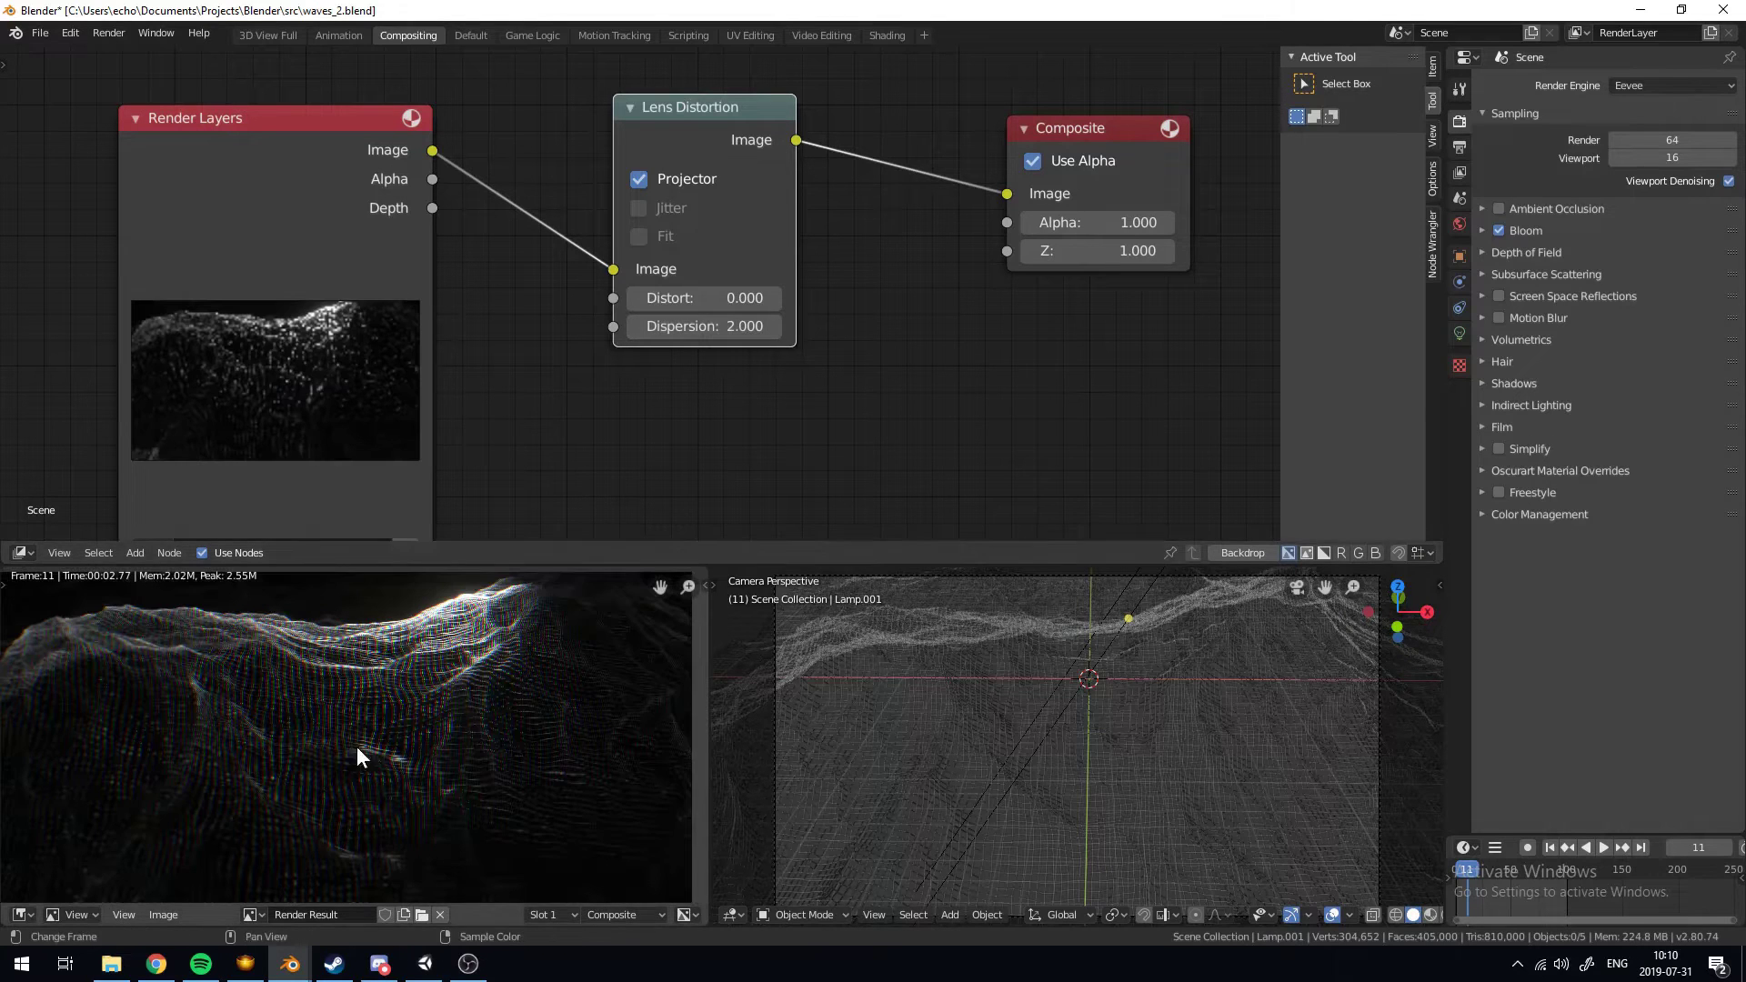
click(684, 329)
text(1)
key(Return)
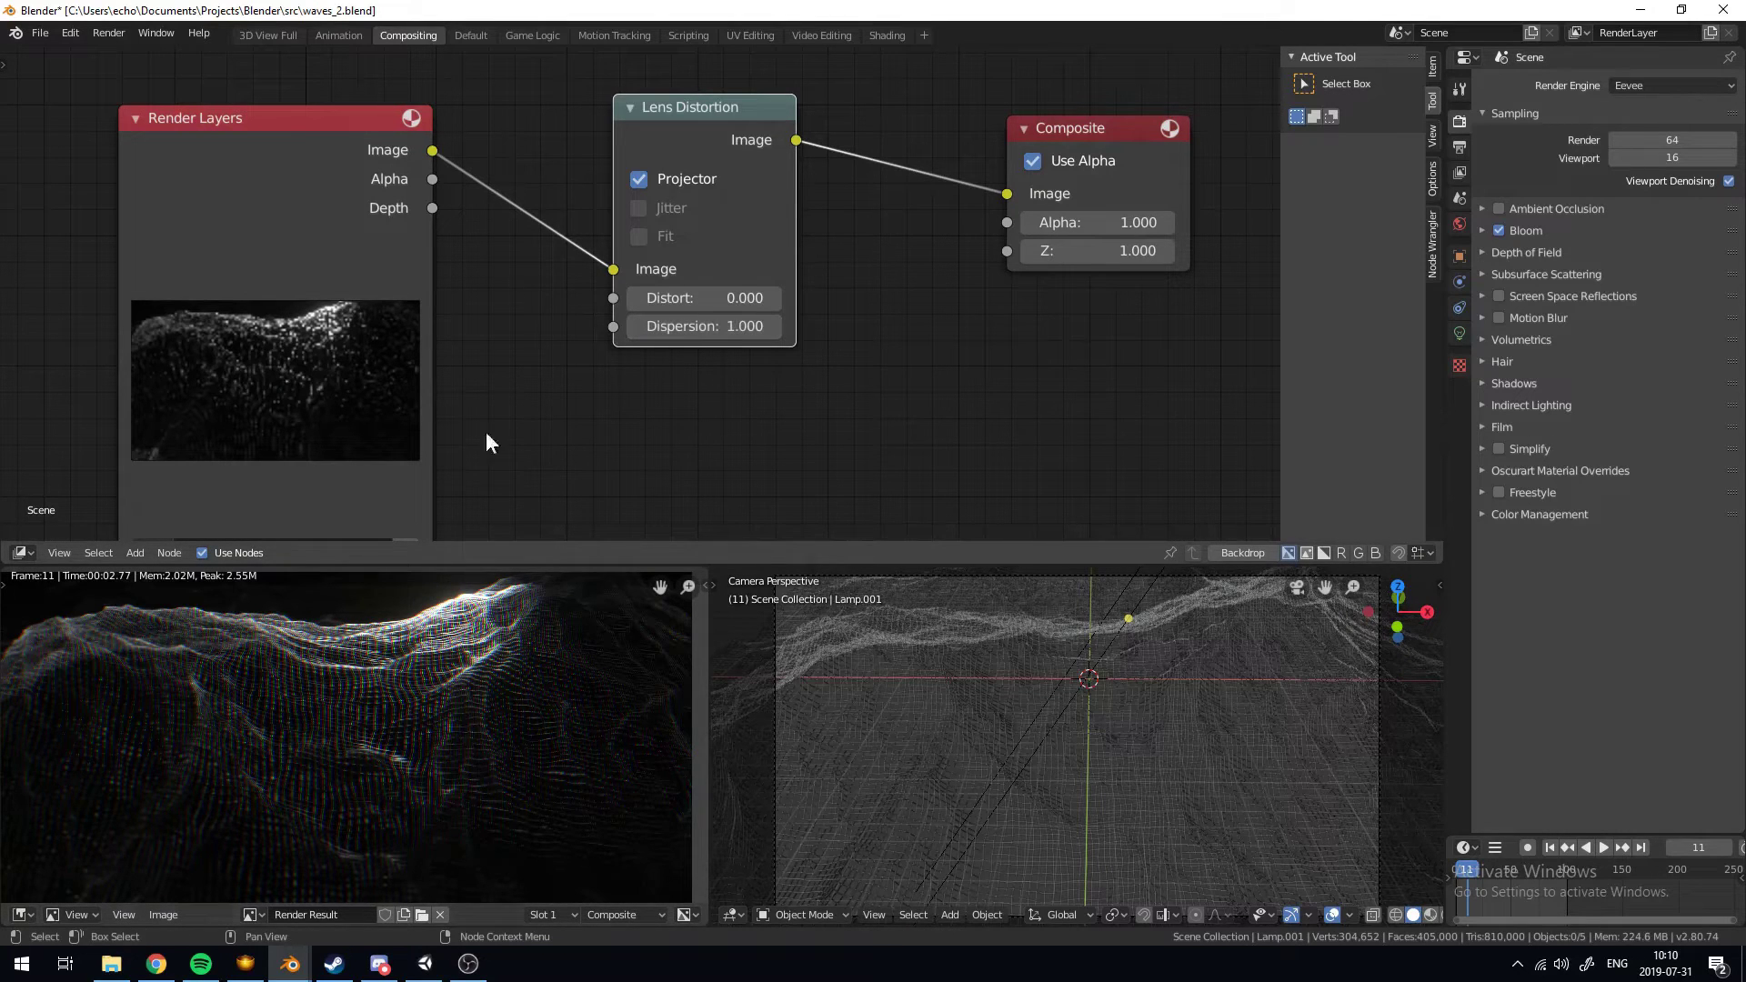
scroll(342, 713, up, 4)
scroll(342, 713, down, 2)
Try dispersion values of 0.2 and 0.9 on the Lens Distortion node, then set it to 0.4
click(716, 325)
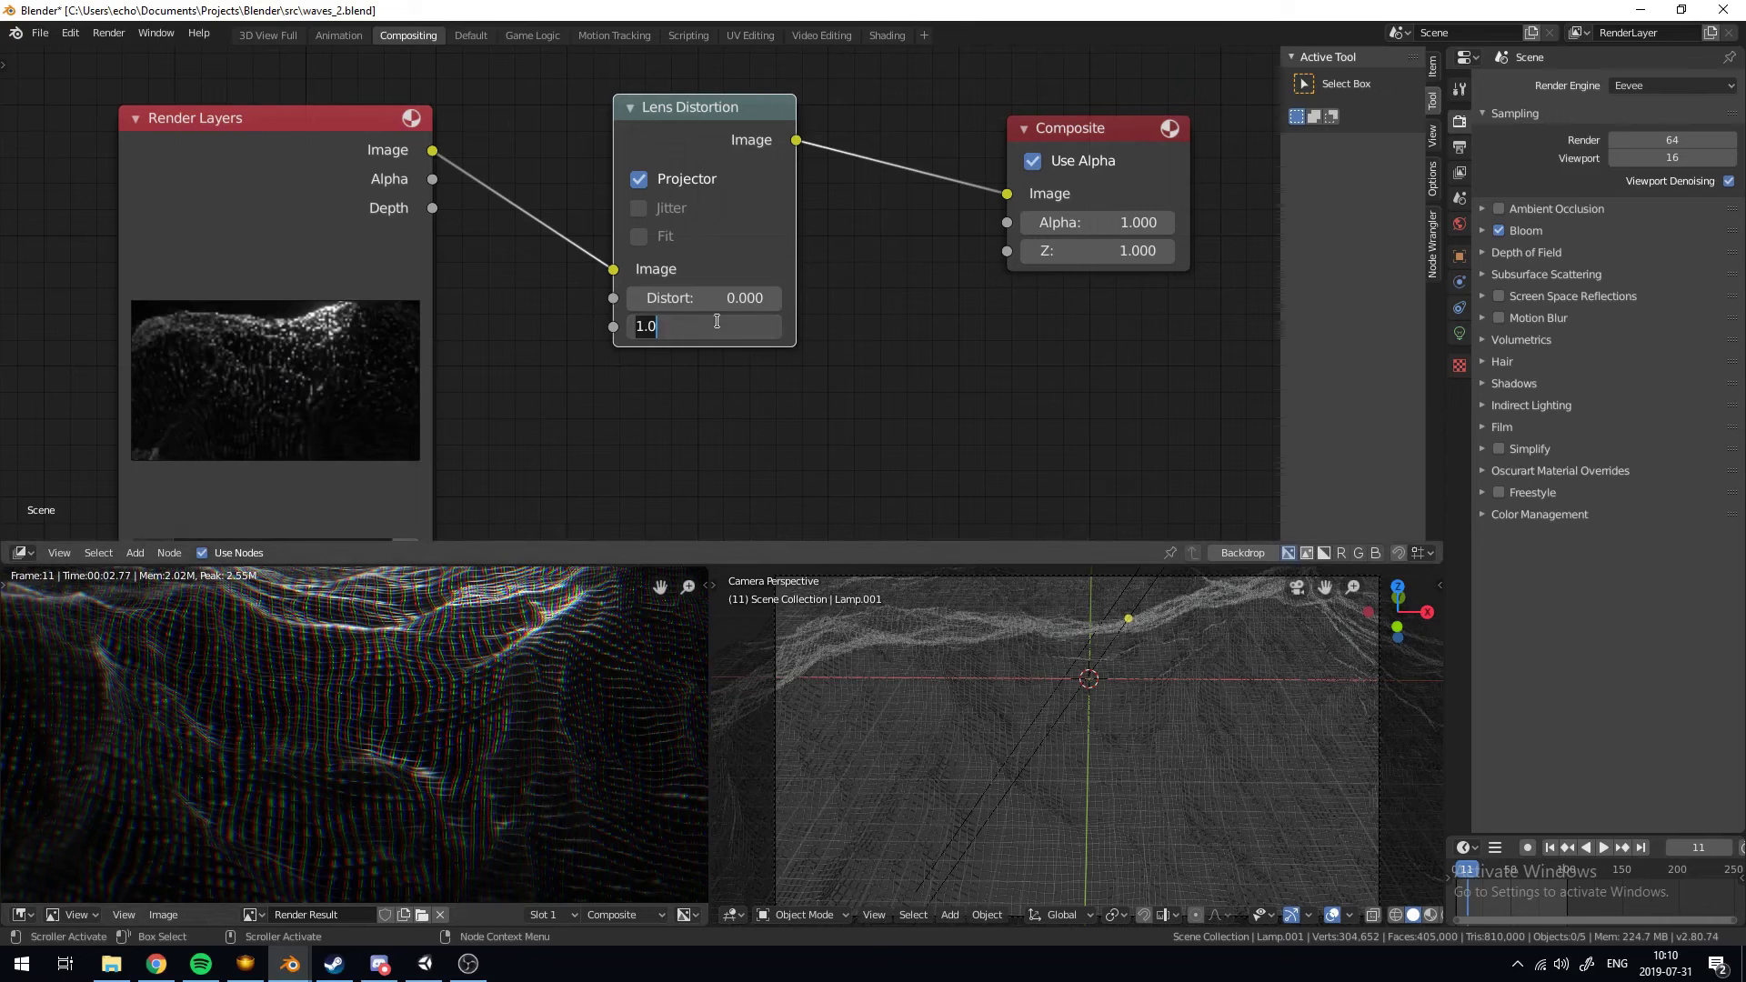
text(0.9)
key(Return)
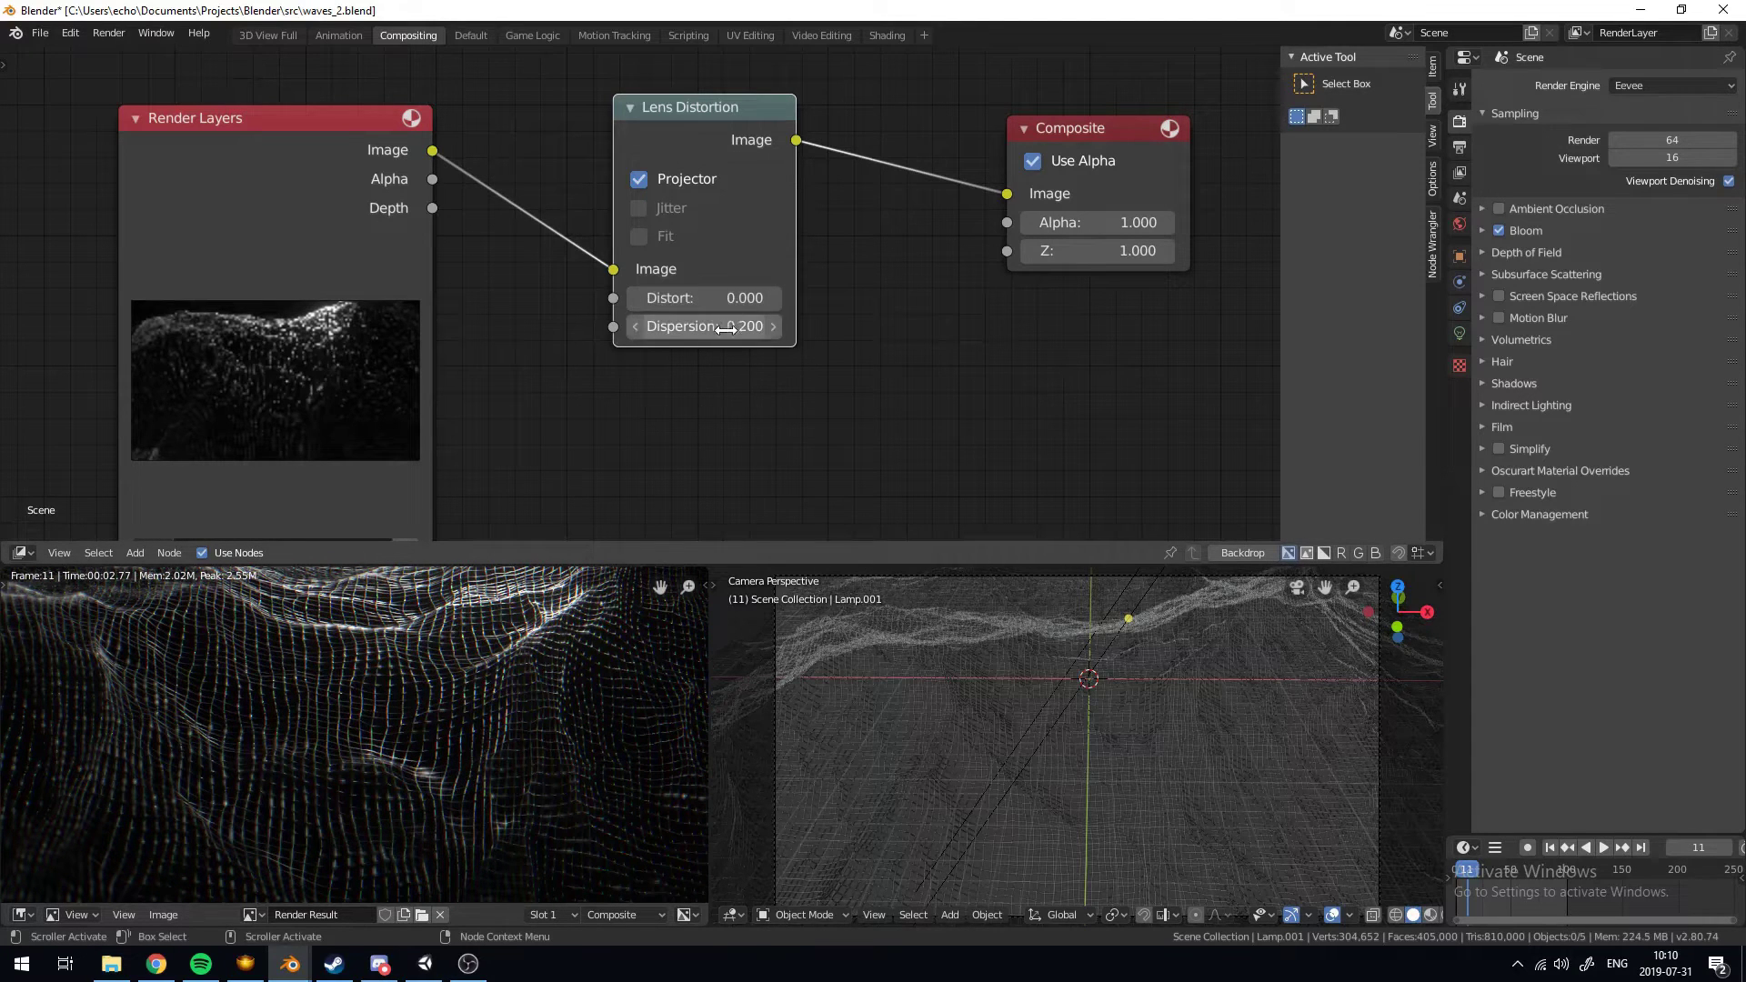
click(690, 325)
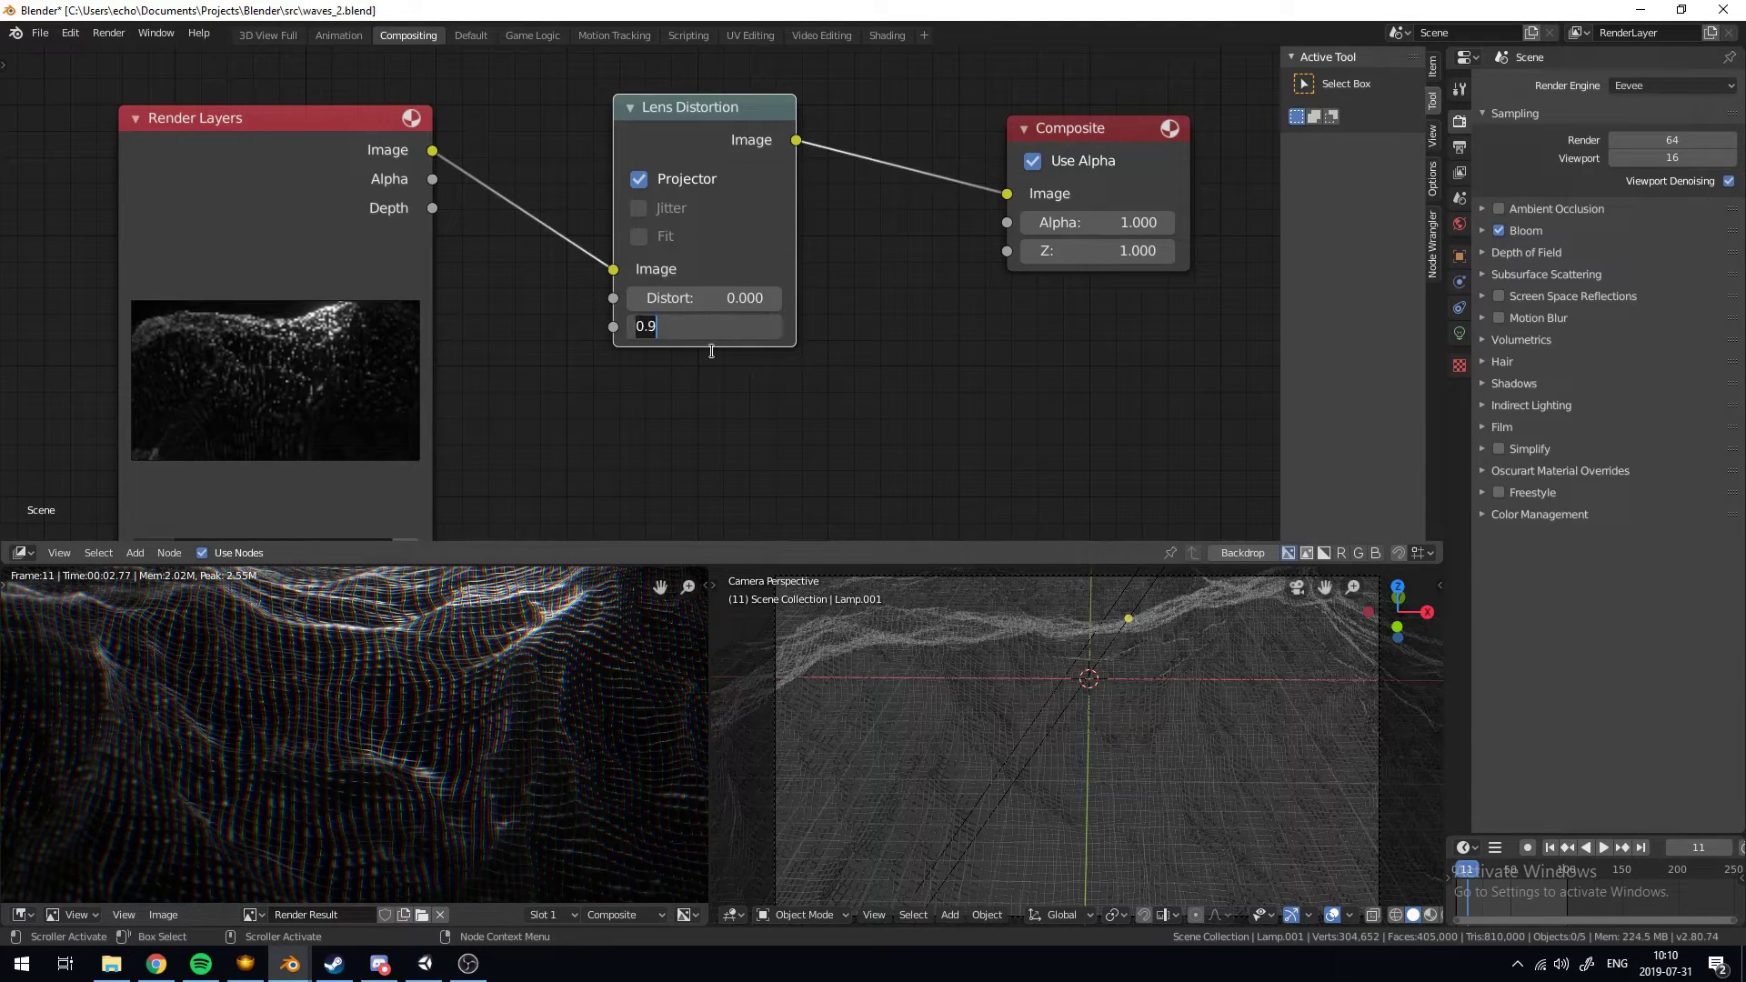
key(Return)
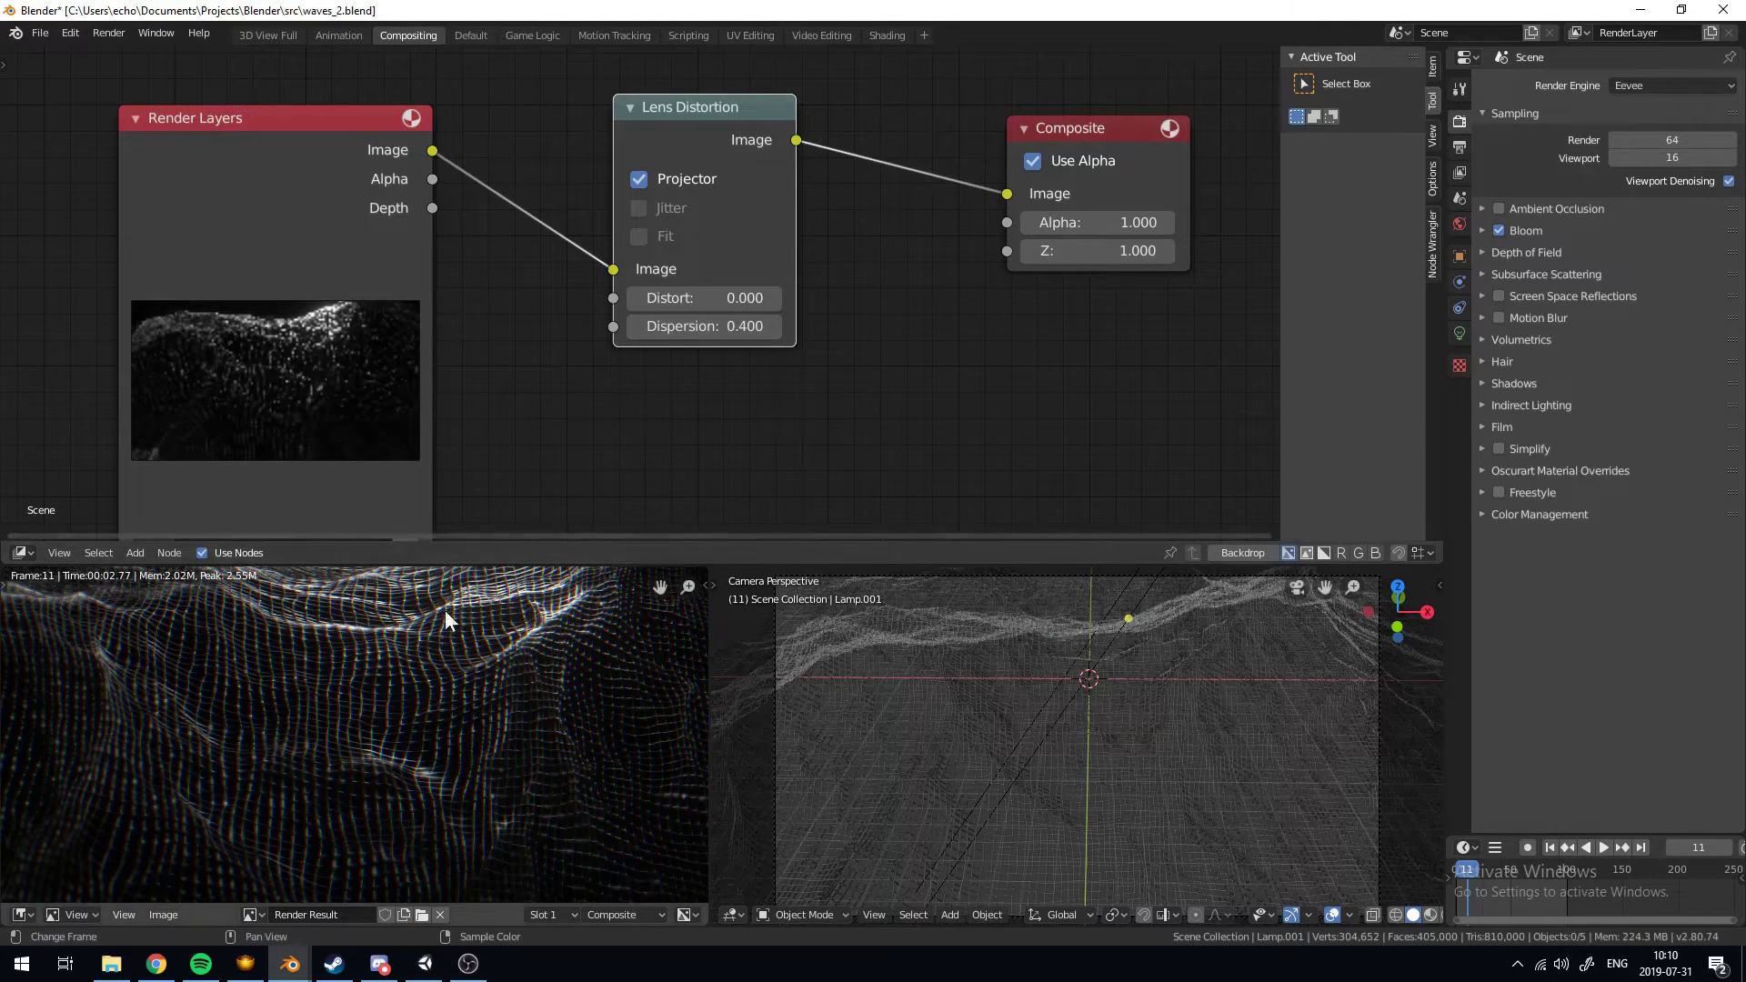
Examine the colour fringing in the render result at several magnifications and view the scene from outside the camera
scroll(432, 627, down, 3)
scroll(430, 711, up, 10)
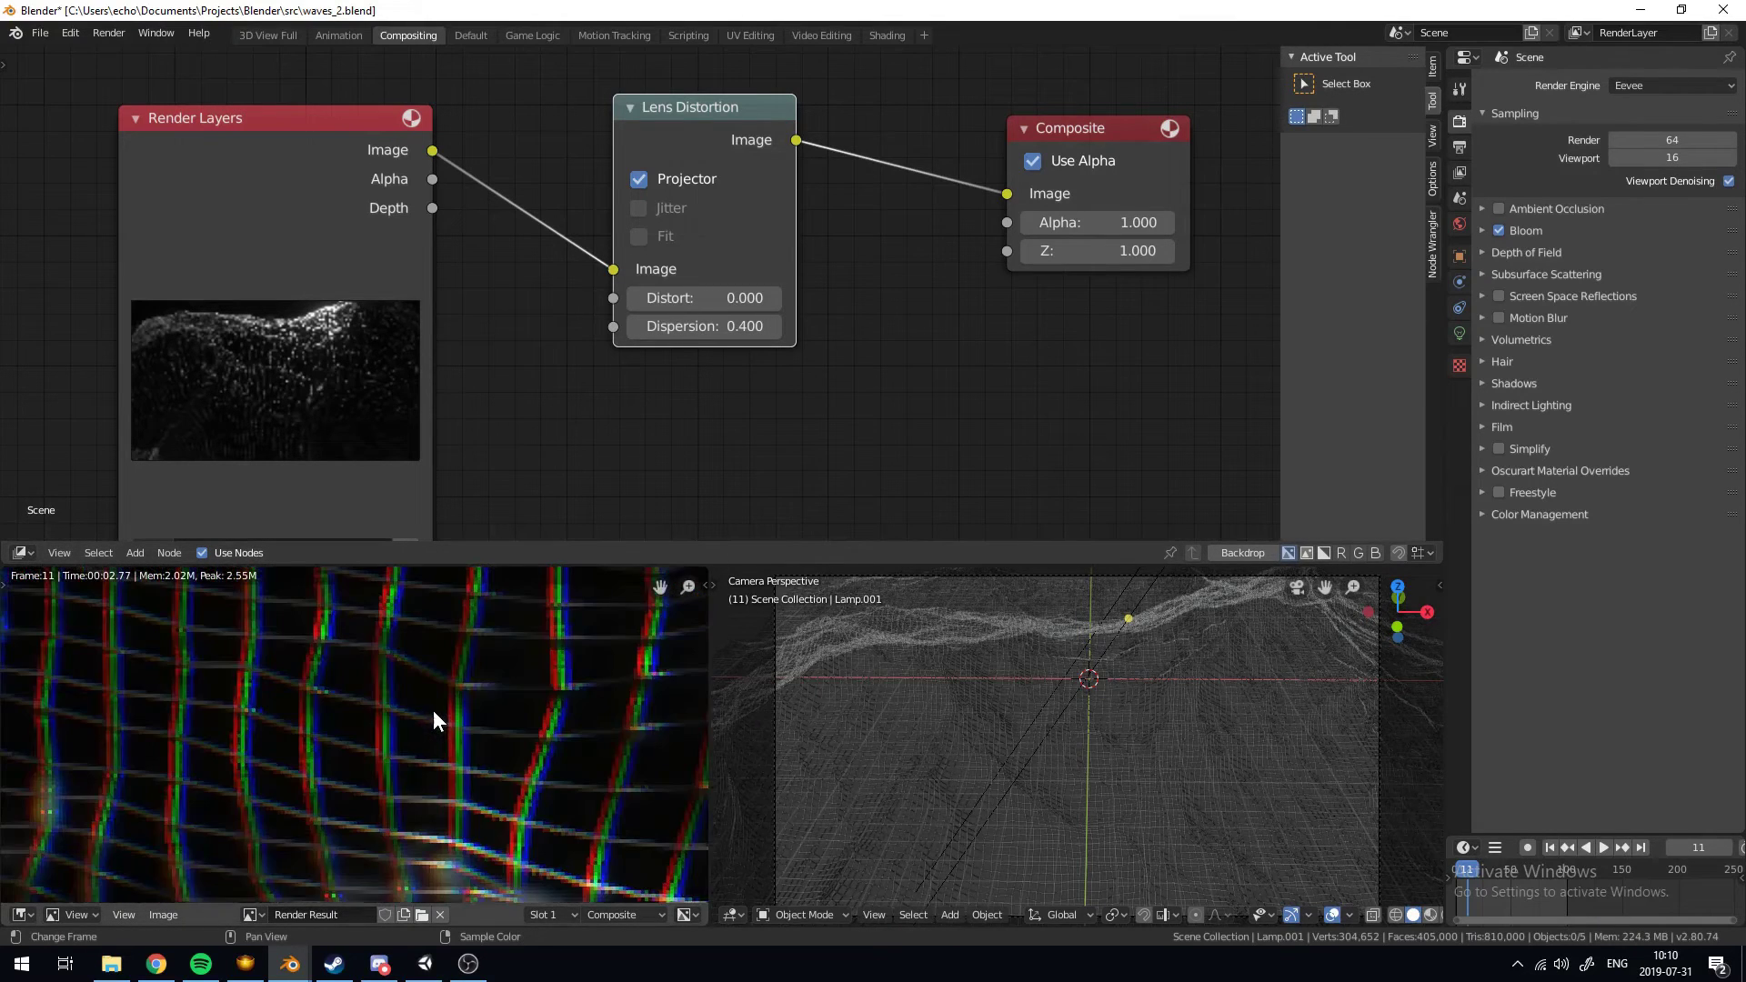
scroll(435, 707, down, 2)
scroll(409, 523, down, 5)
scroll(368, 609, down, 10)
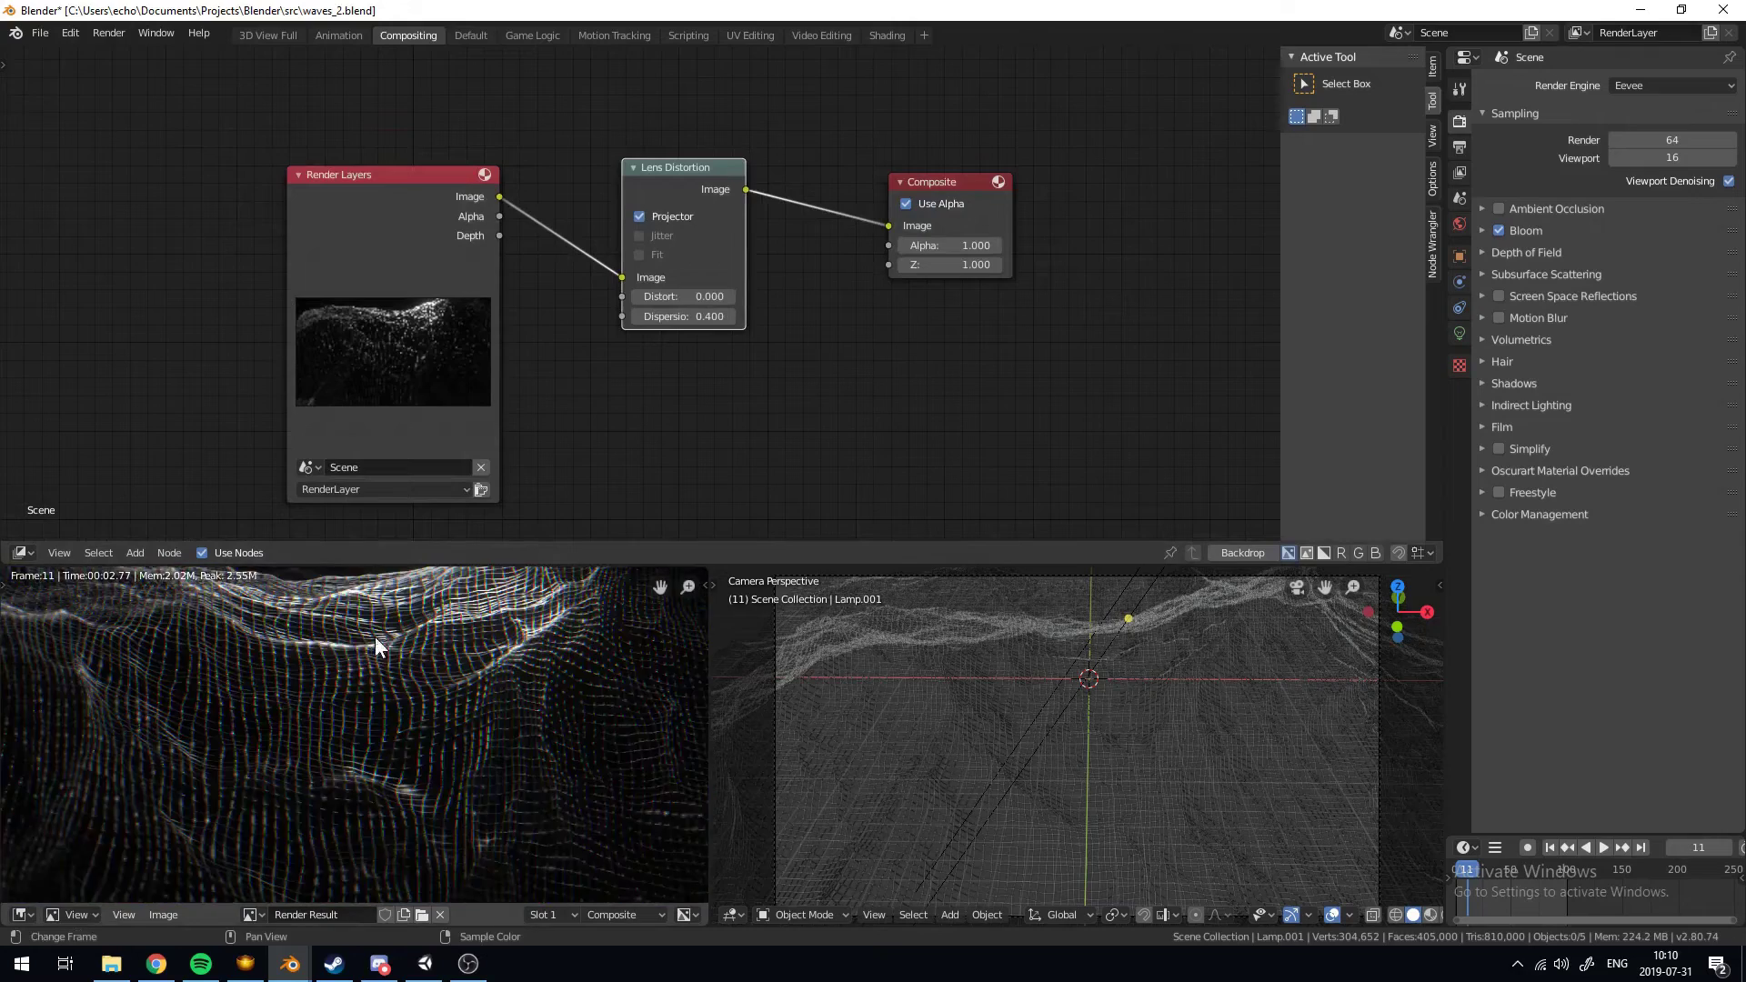
middle_drag(375, 636, 556, 649)
scroll(391, 752, up, 3)
scroll(413, 755, down, 5)
scroll(556, 649, down, 1)
scroll(554, 647, down, 3)
scroll(1092, 717, down, 3)
middle_drag(1072, 721, 1203, 735)
scroll(430, 694, up, 5)
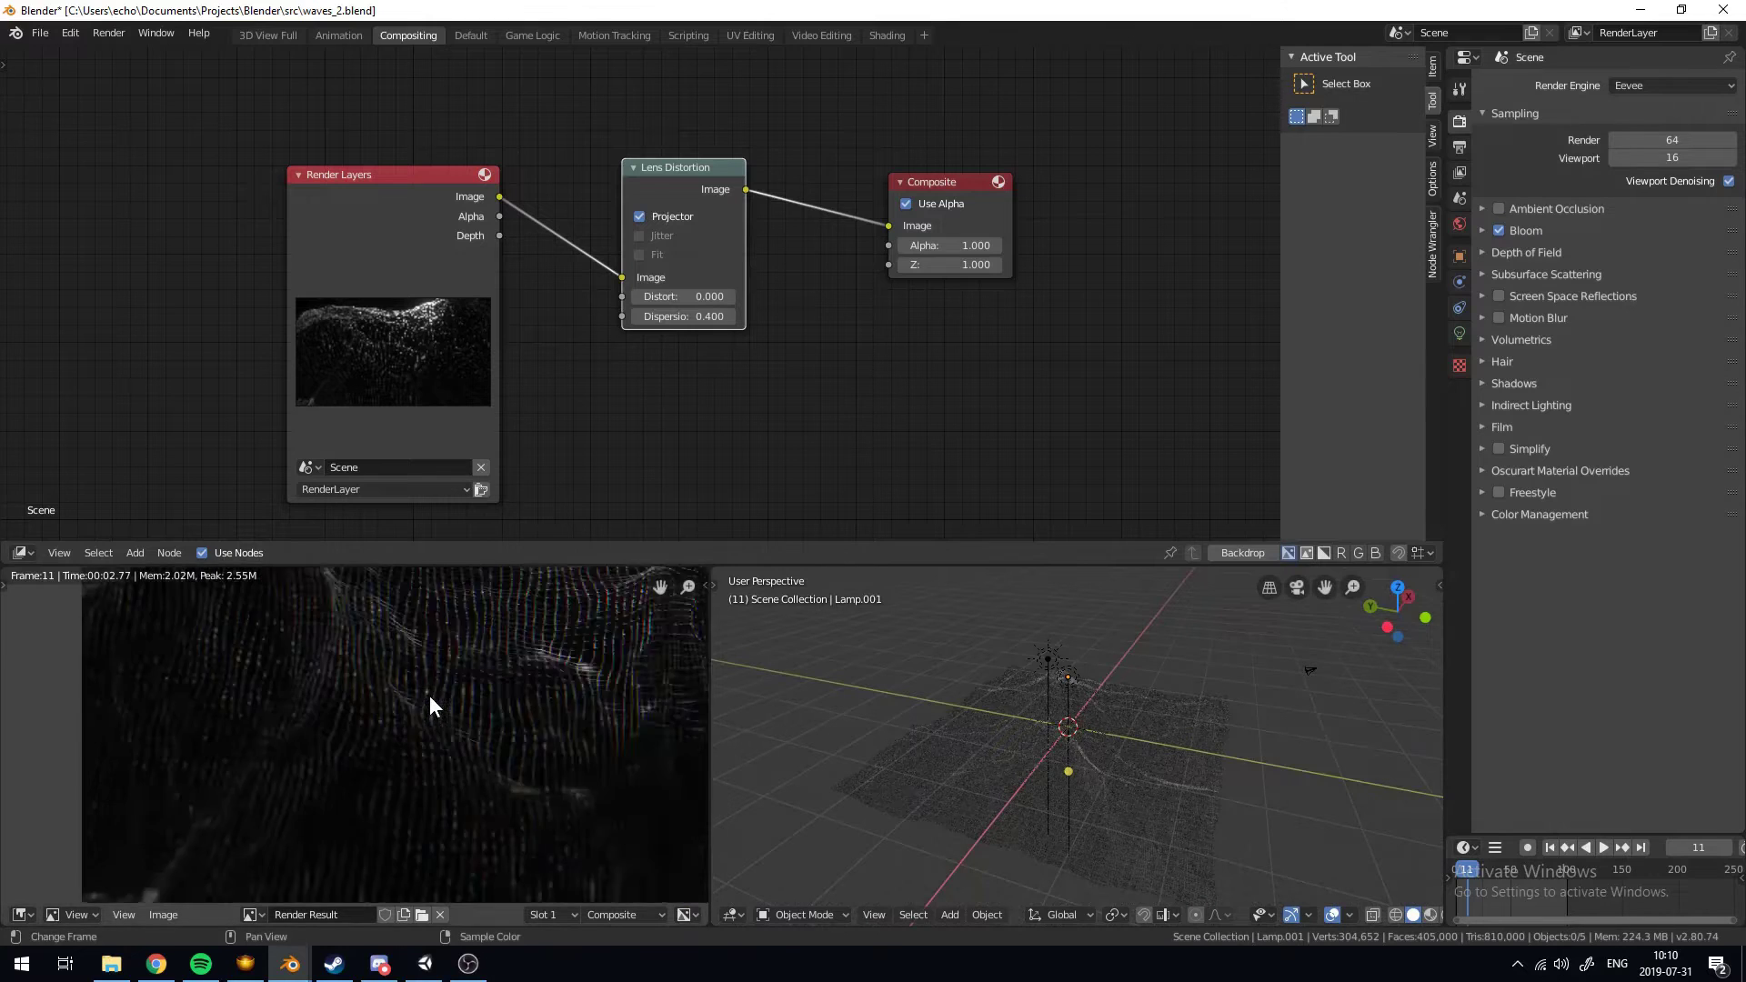
middle_drag(430, 695, 408, 737)
scroll(333, 805, down, 4)
scroll(419, 768, up, 2)
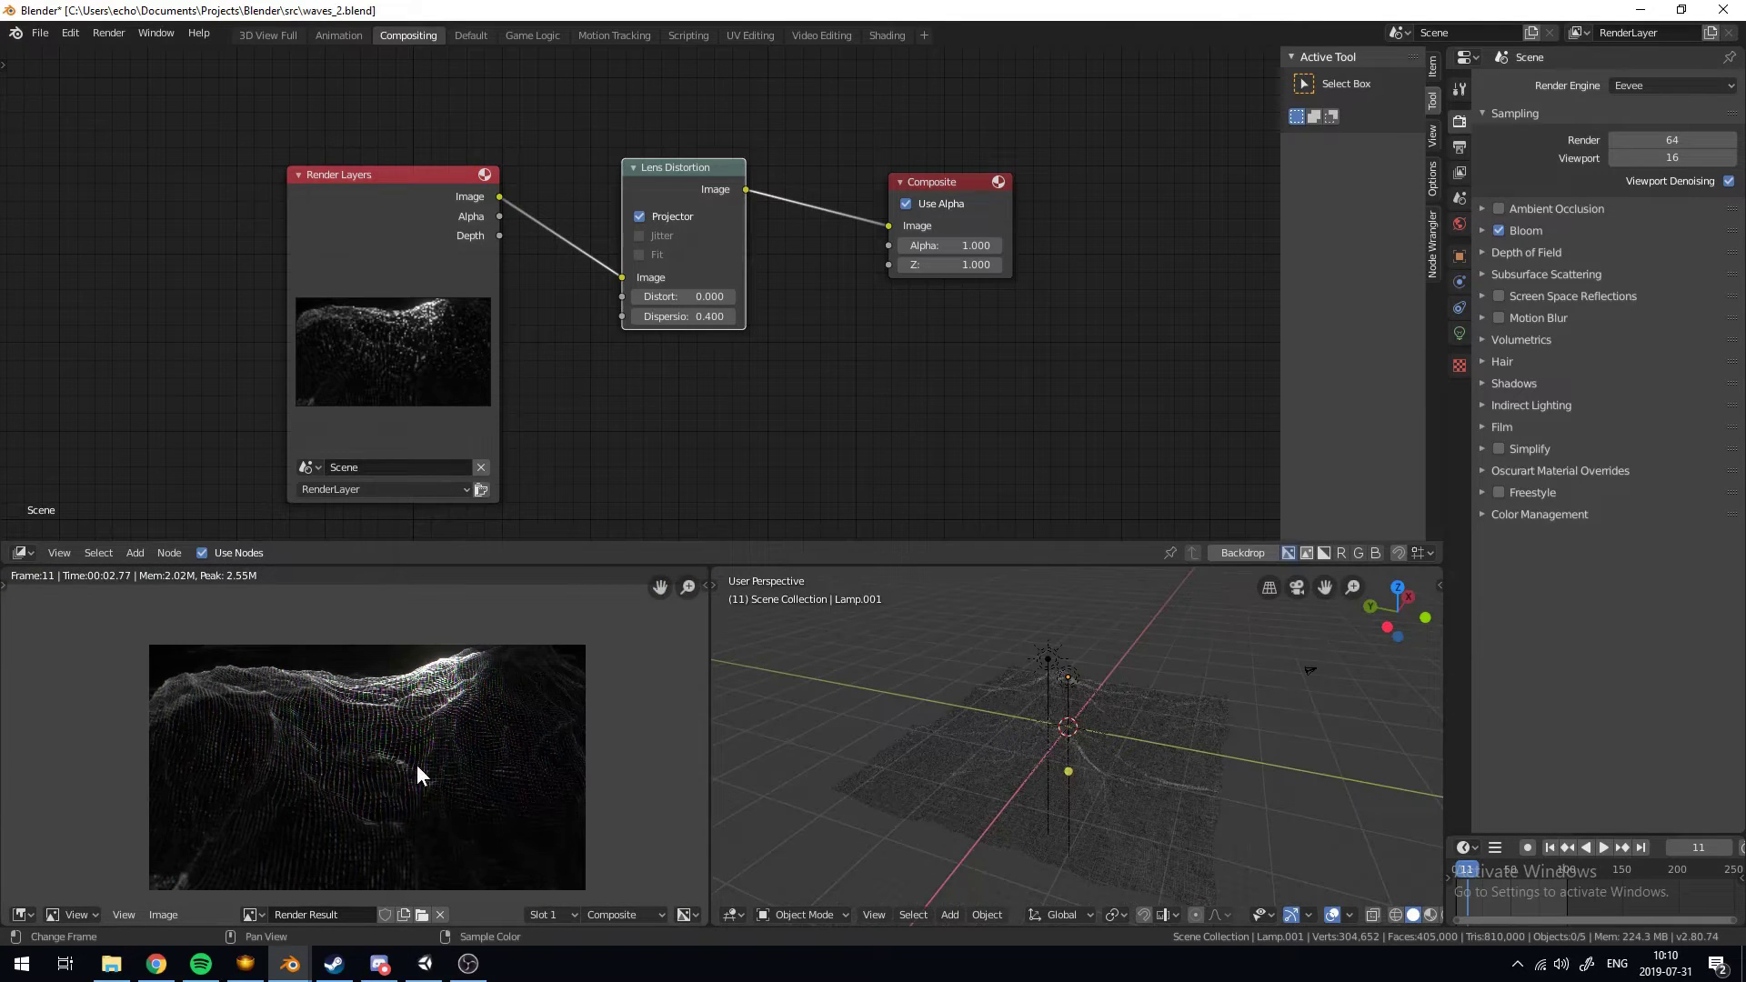
scroll(436, 742, up, 2)
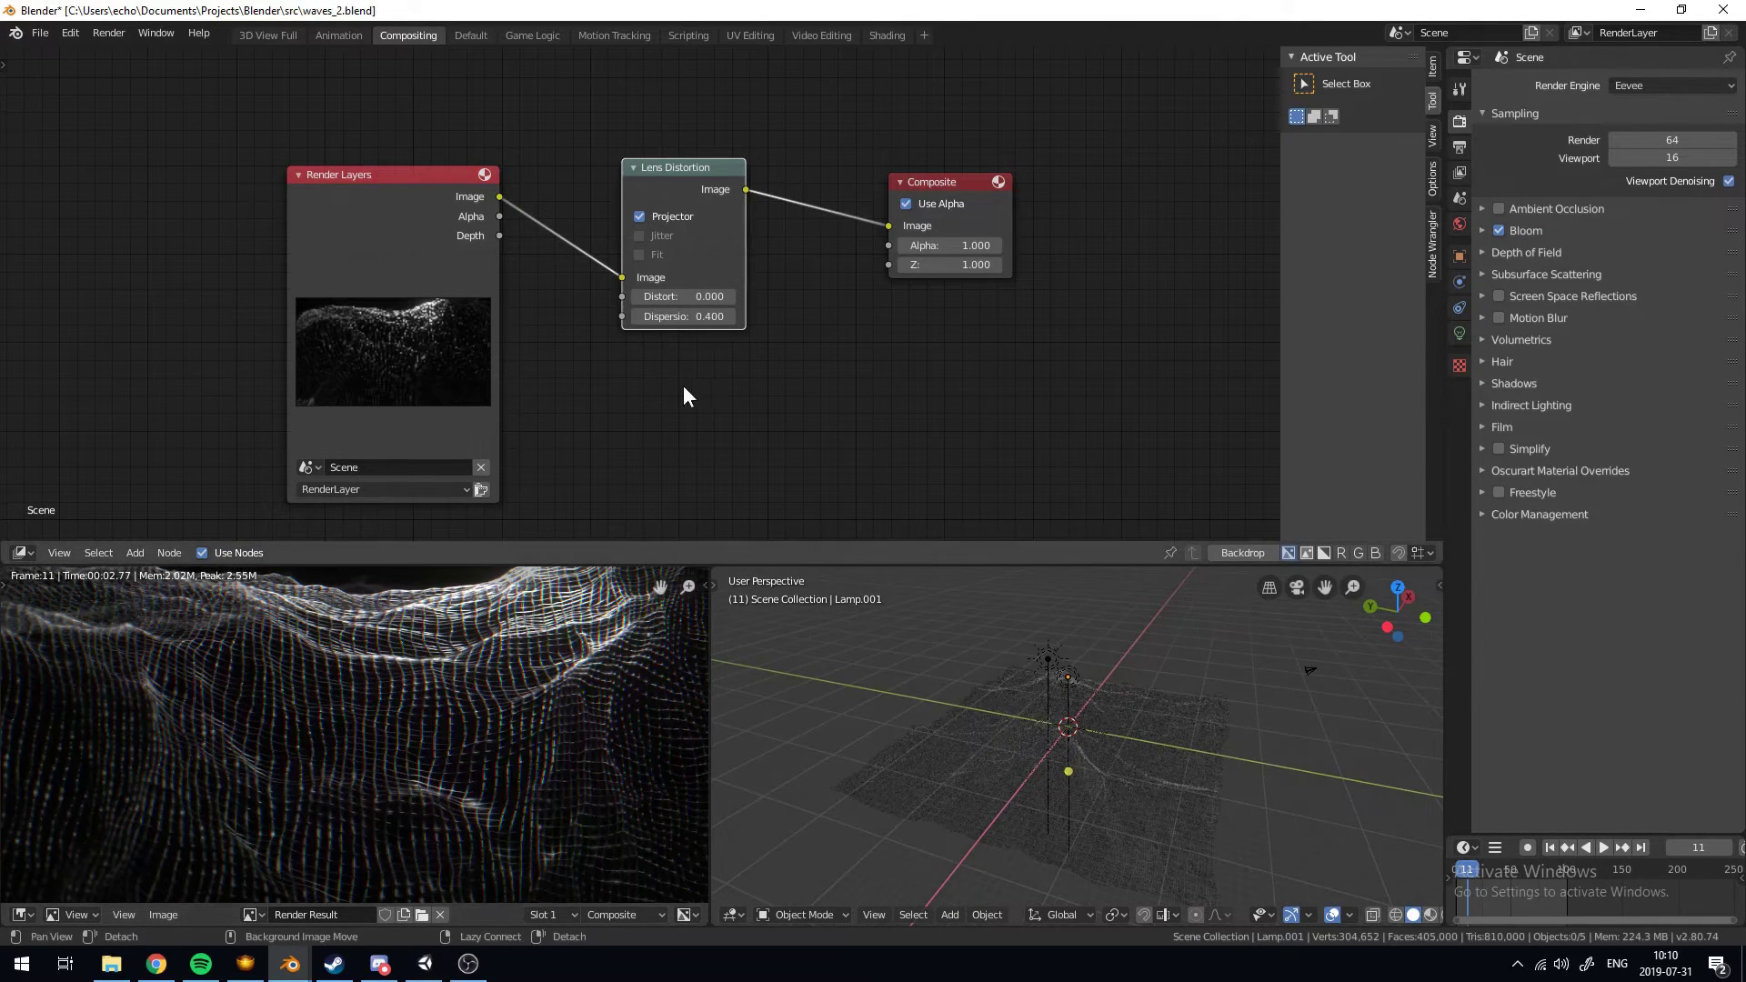
Try inserting a Glare node between Lens Distortion and Composite, and check the render
middle_drag(831, 385, 725, 423)
key(shift+a)
mouse_move(716, 368)
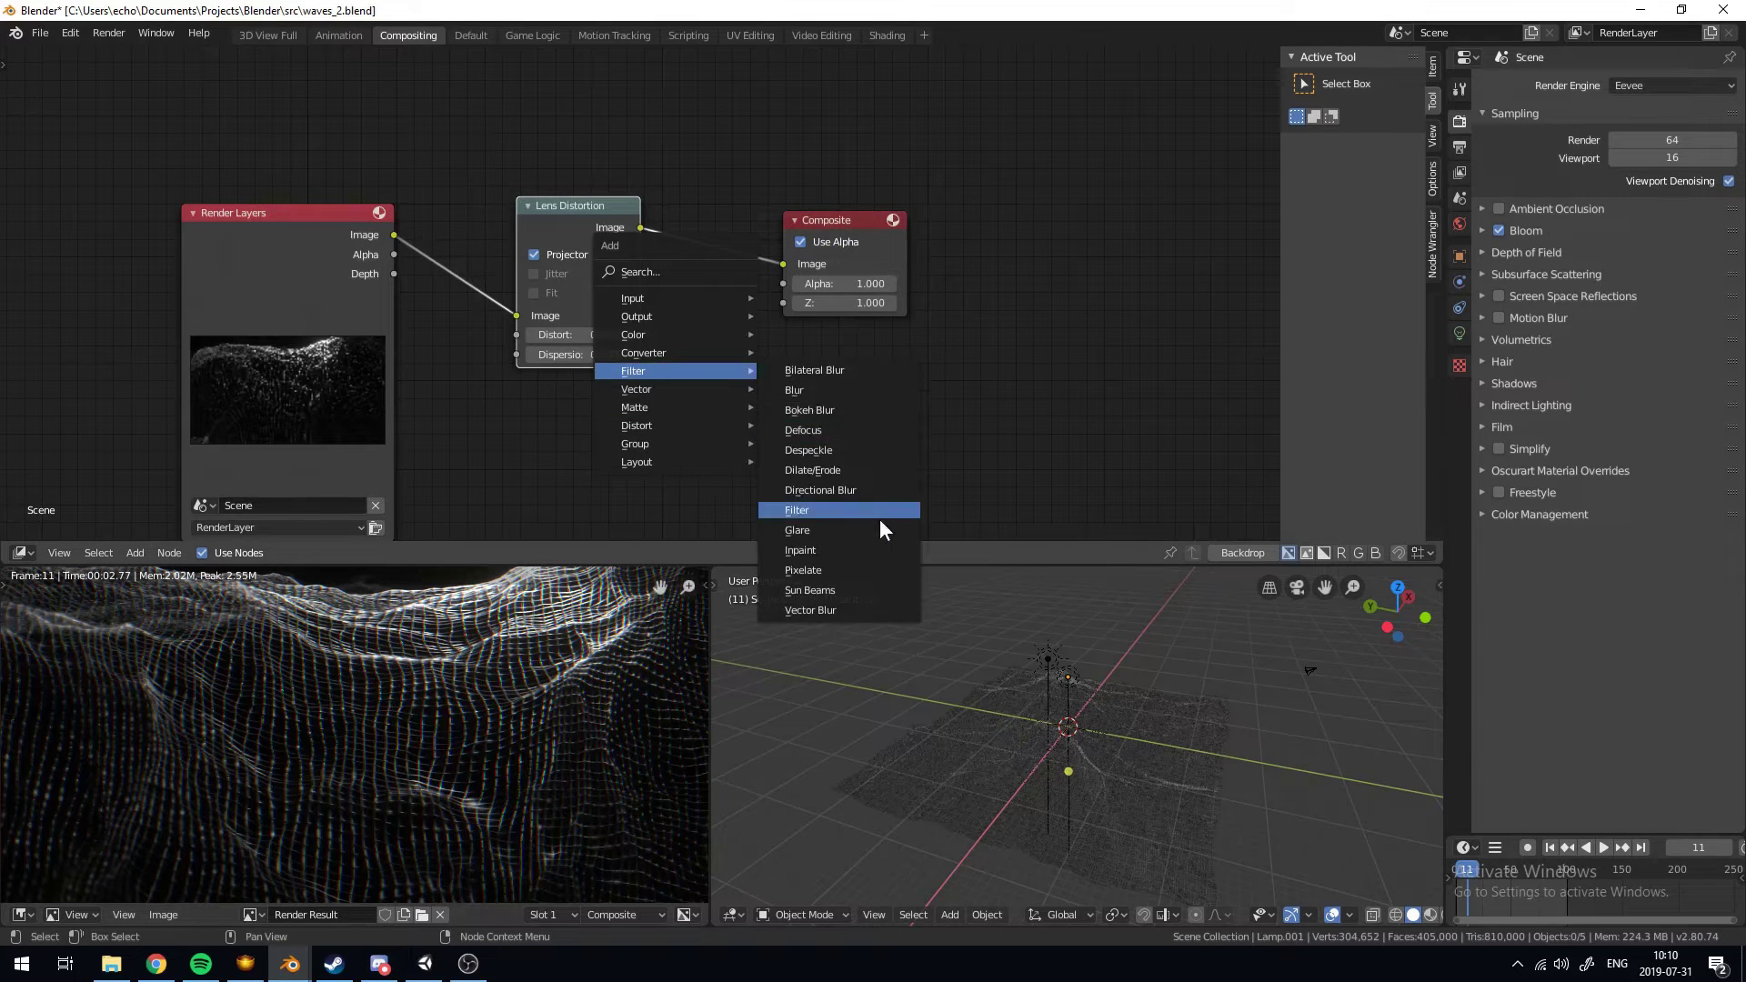
click(880, 513)
click(687, 139)
scroll(380, 638, down, 2)
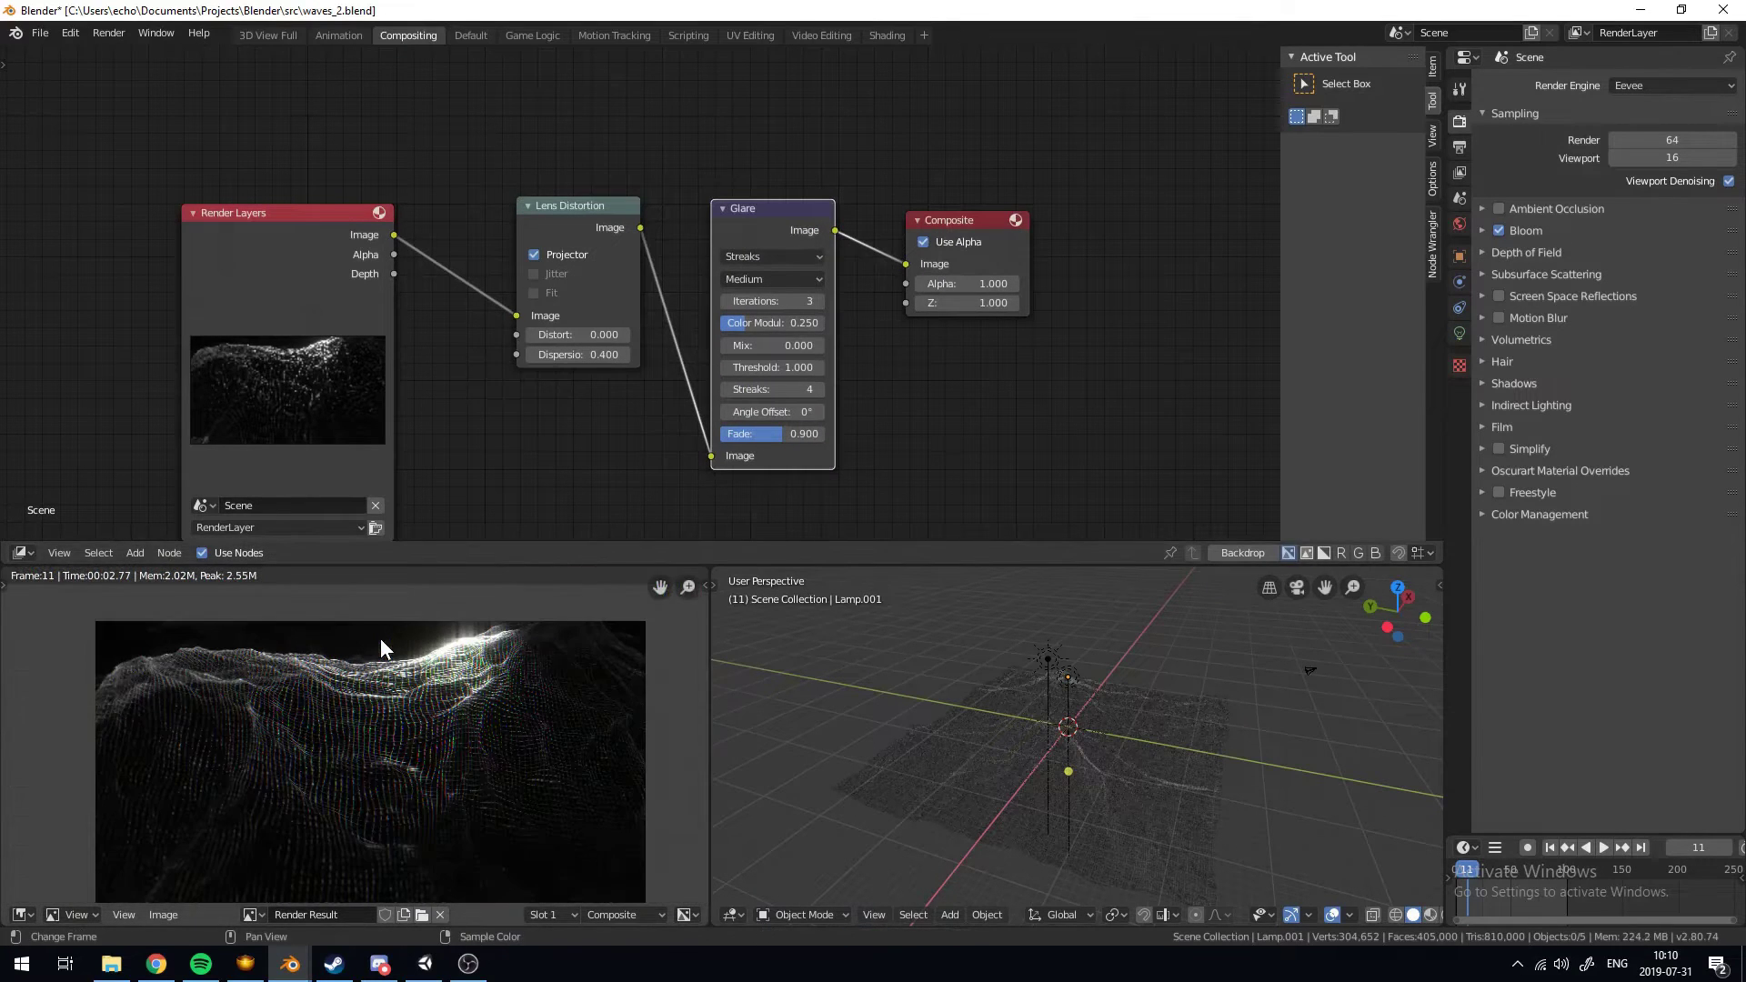
Delete the Glare node, reconnect Lens Distortion's image output to Composite, and move Lens Distortion closer to Composite
key(x)
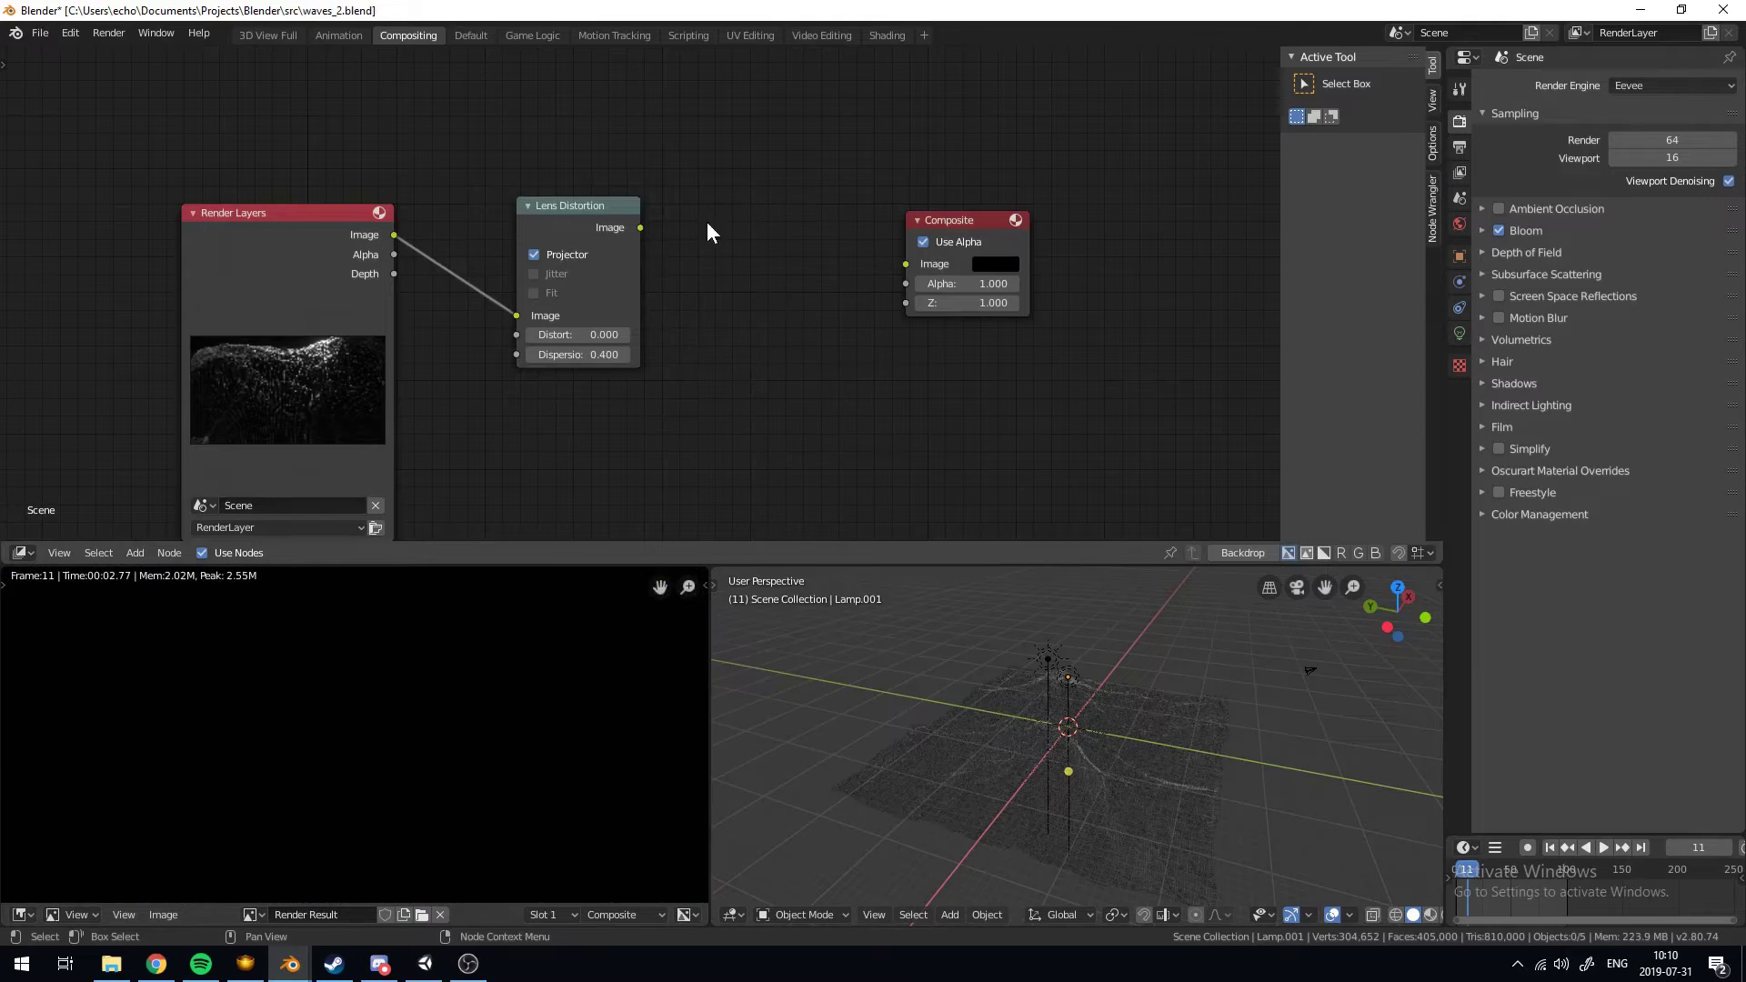
drag(641, 227, 914, 260)
drag(568, 281, 776, 278)
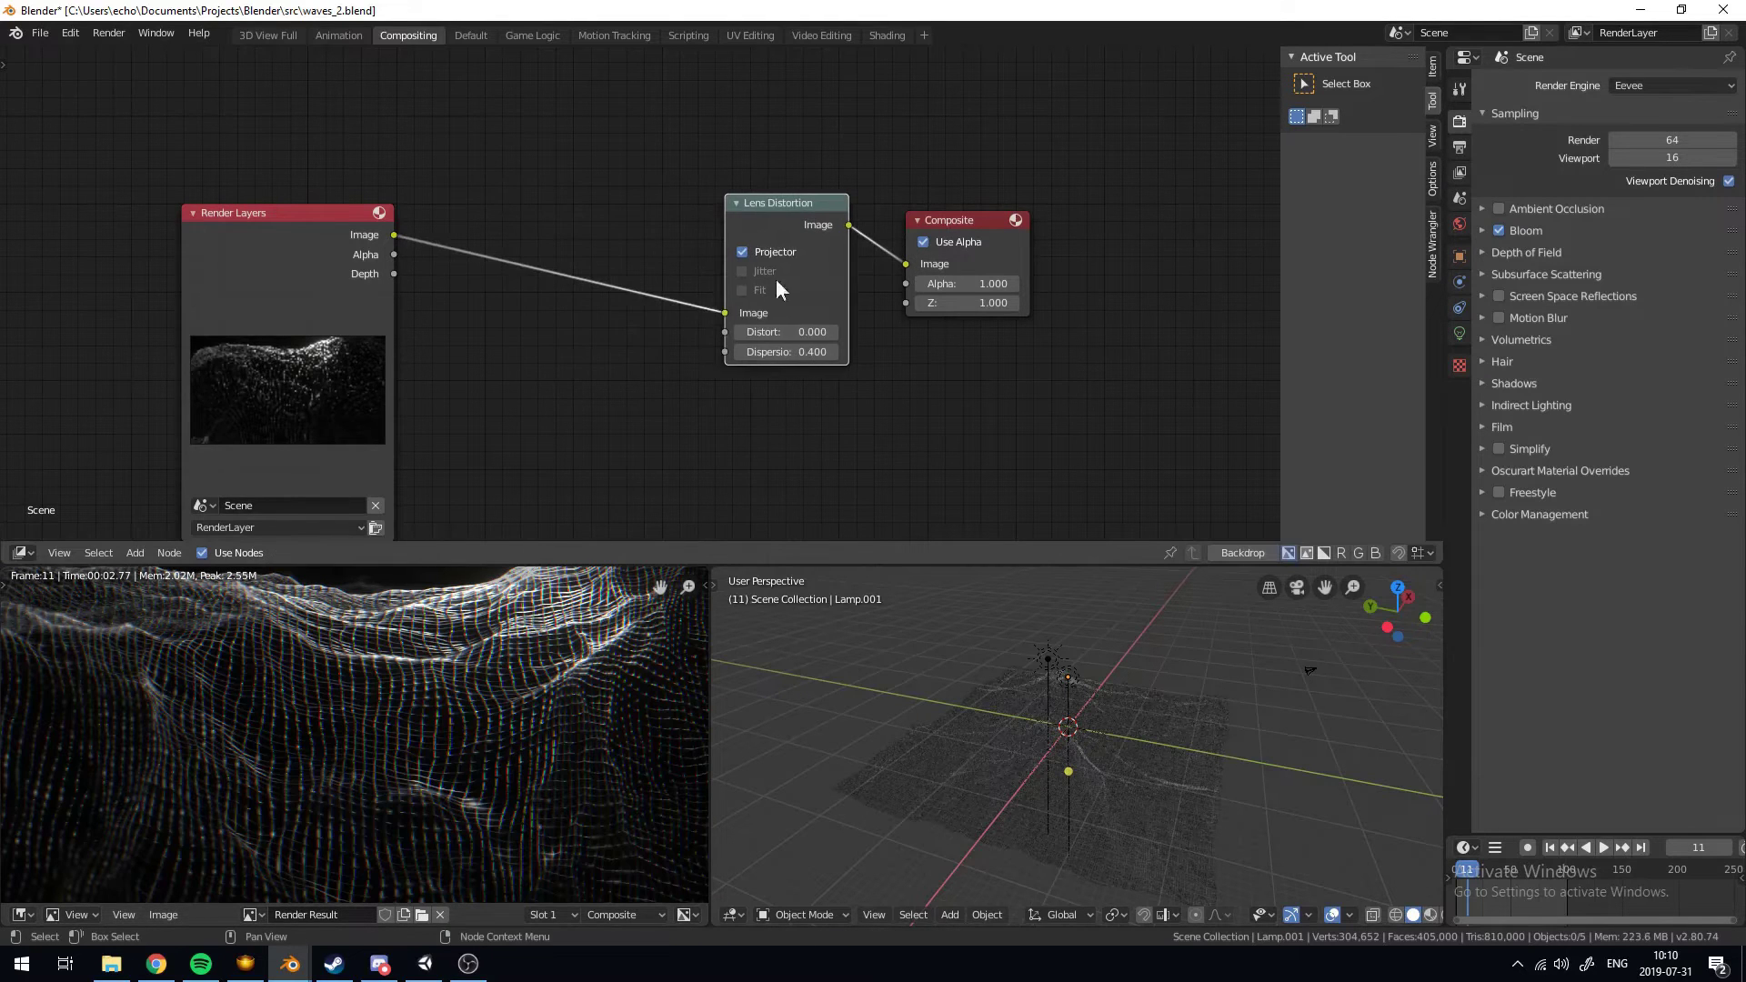
Insert a Glare node between Render Layers and Lens Distortion
key(shift+a)
mouse_move(692, 438)
click(763, 599)
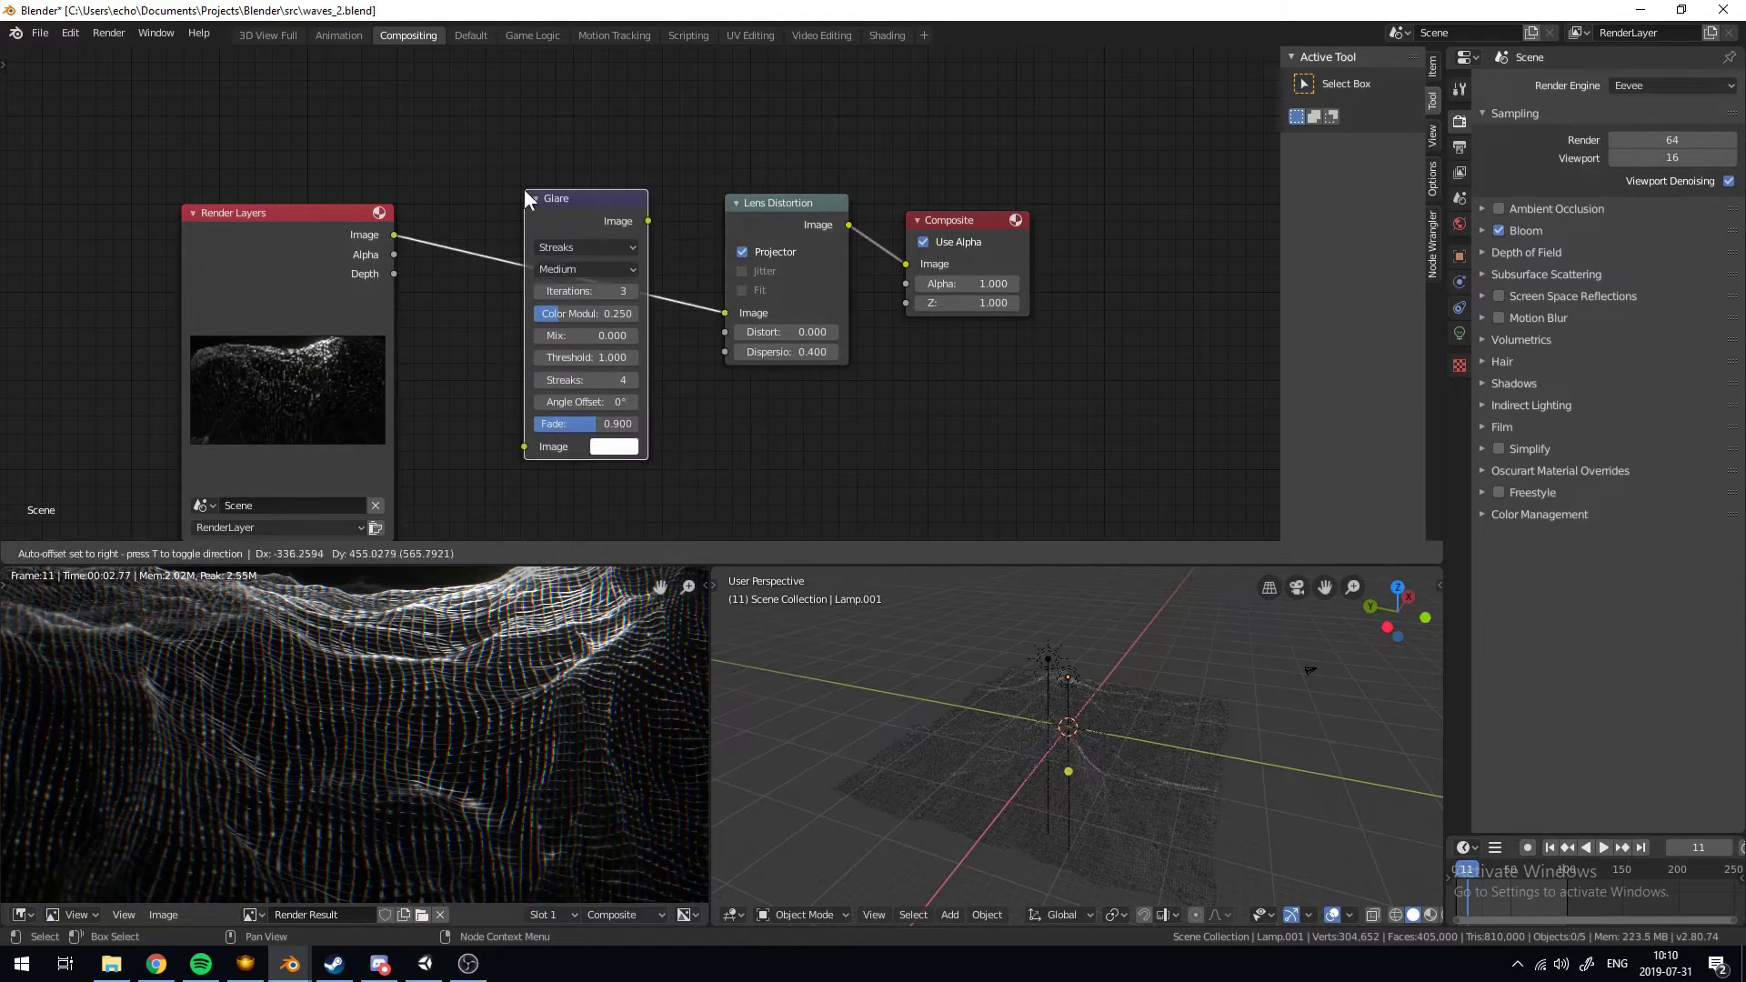
click(582, 252)
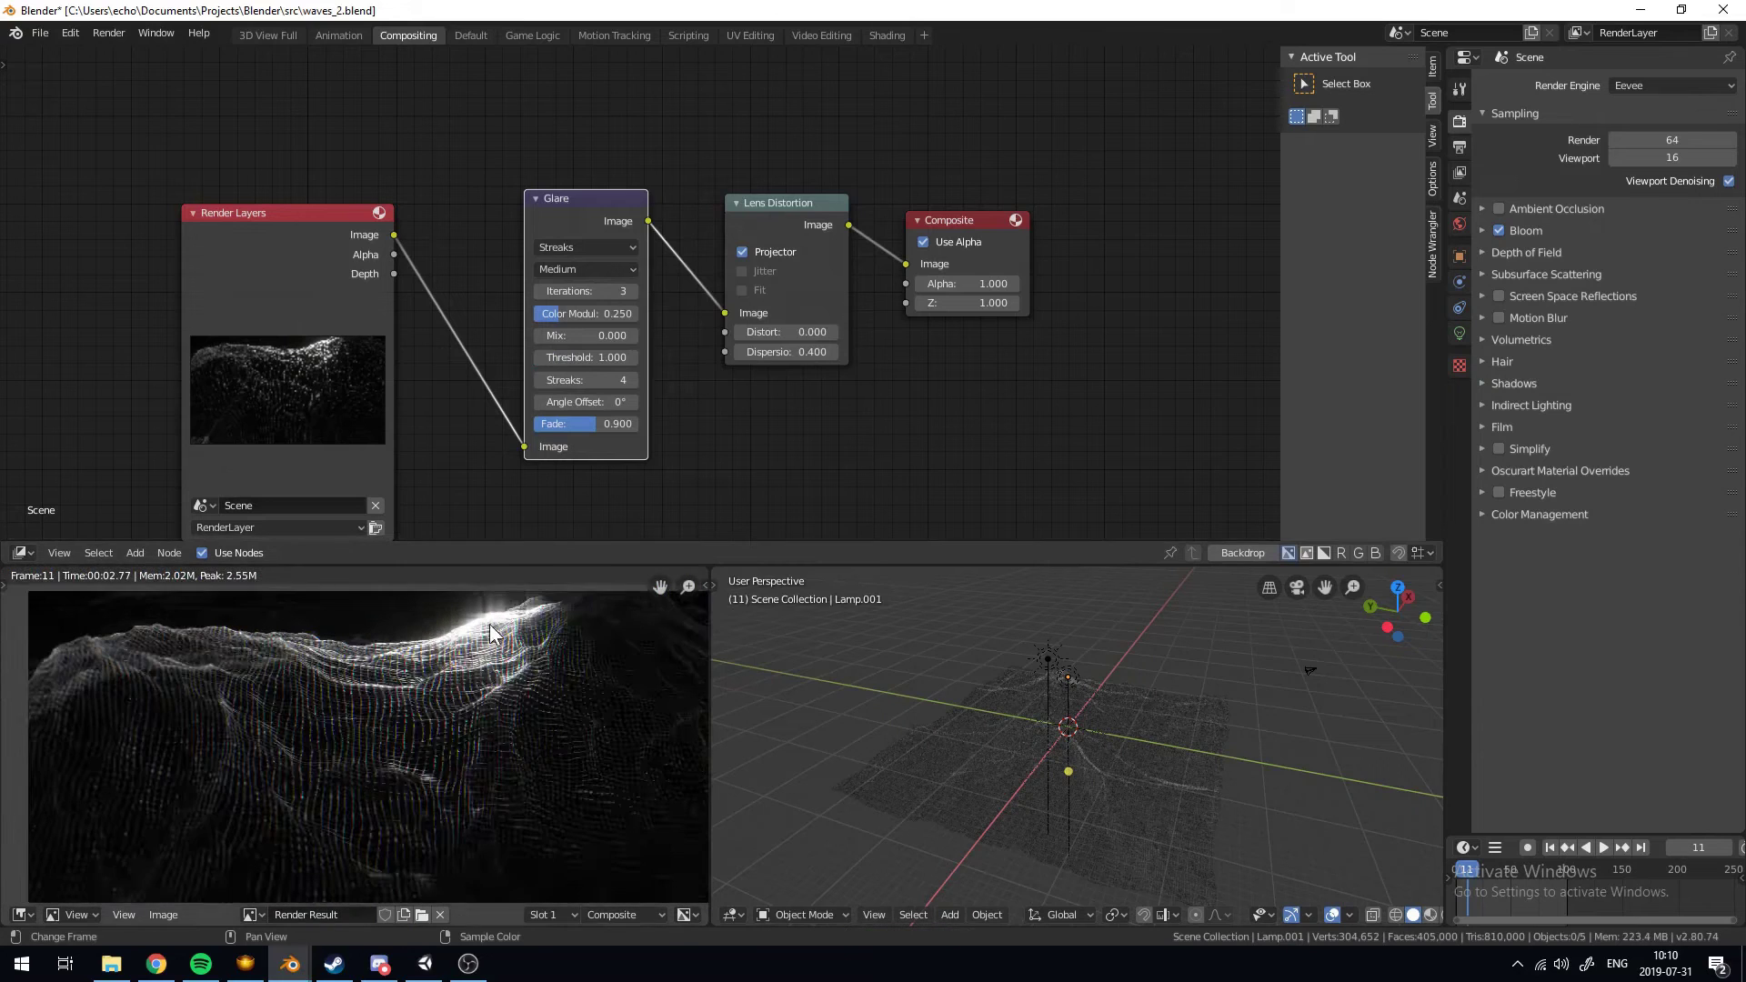
Set the Glare node's type to Fog Glow and inspect the rendered glow up close
click(587, 247)
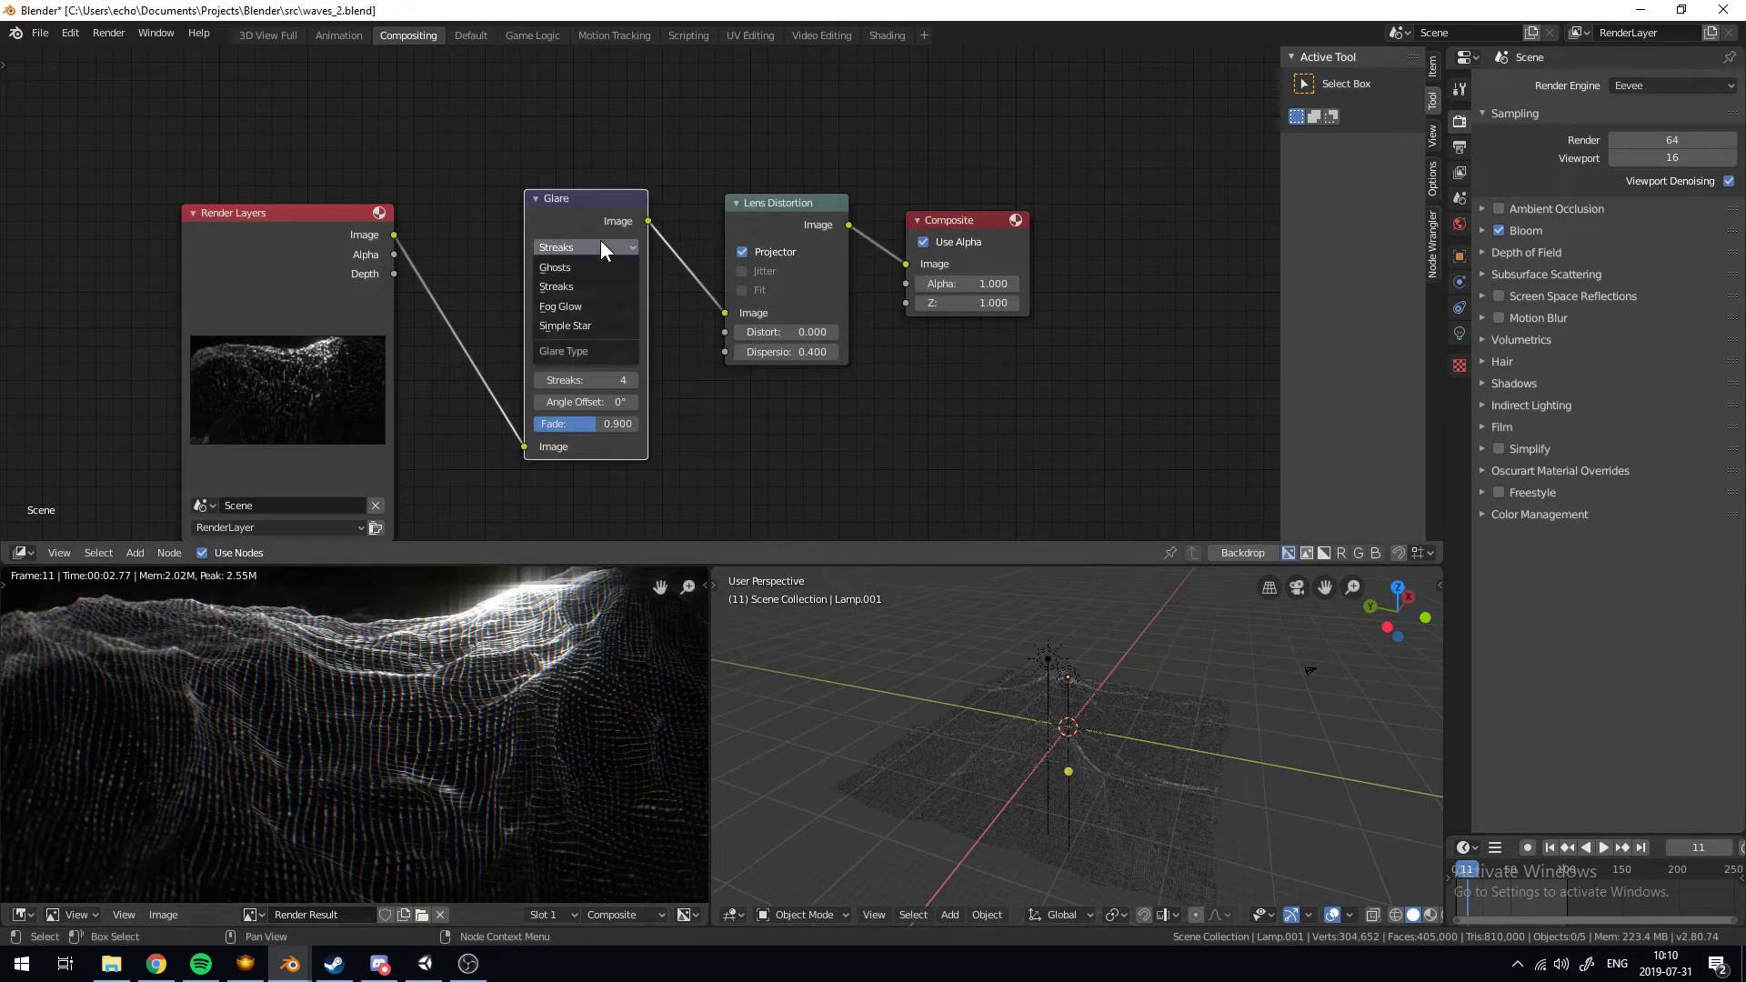
click(591, 305)
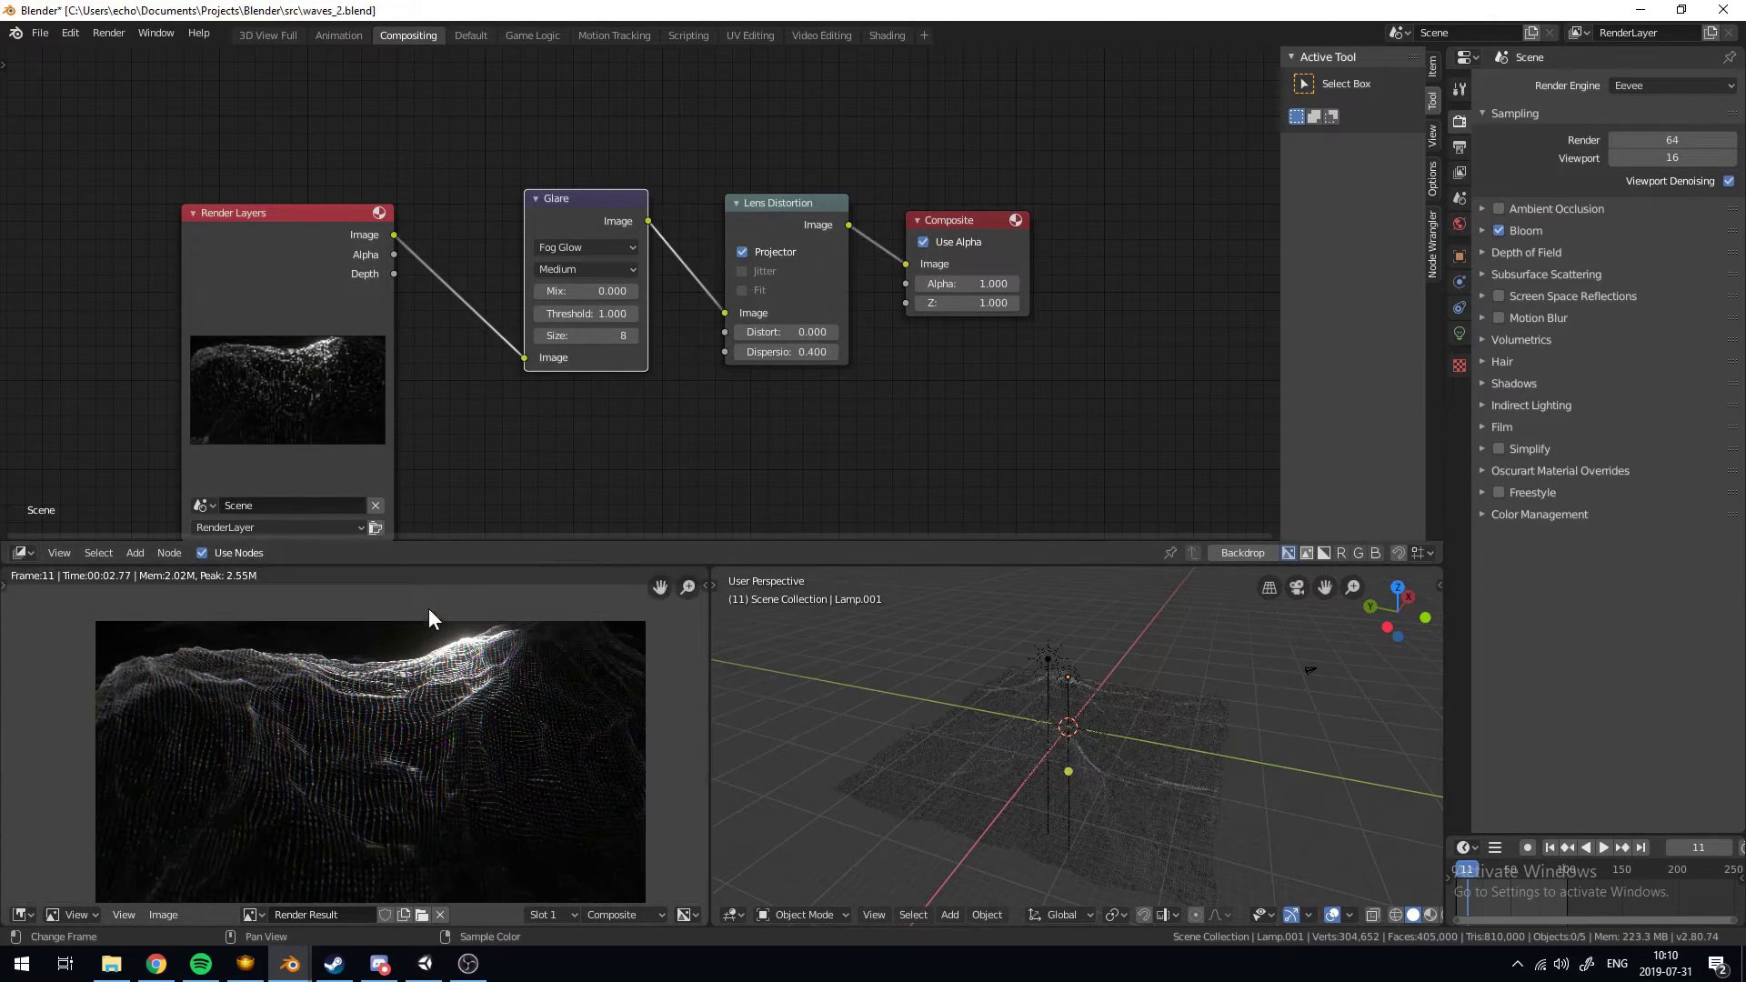
scroll(404, 674, up, 2)
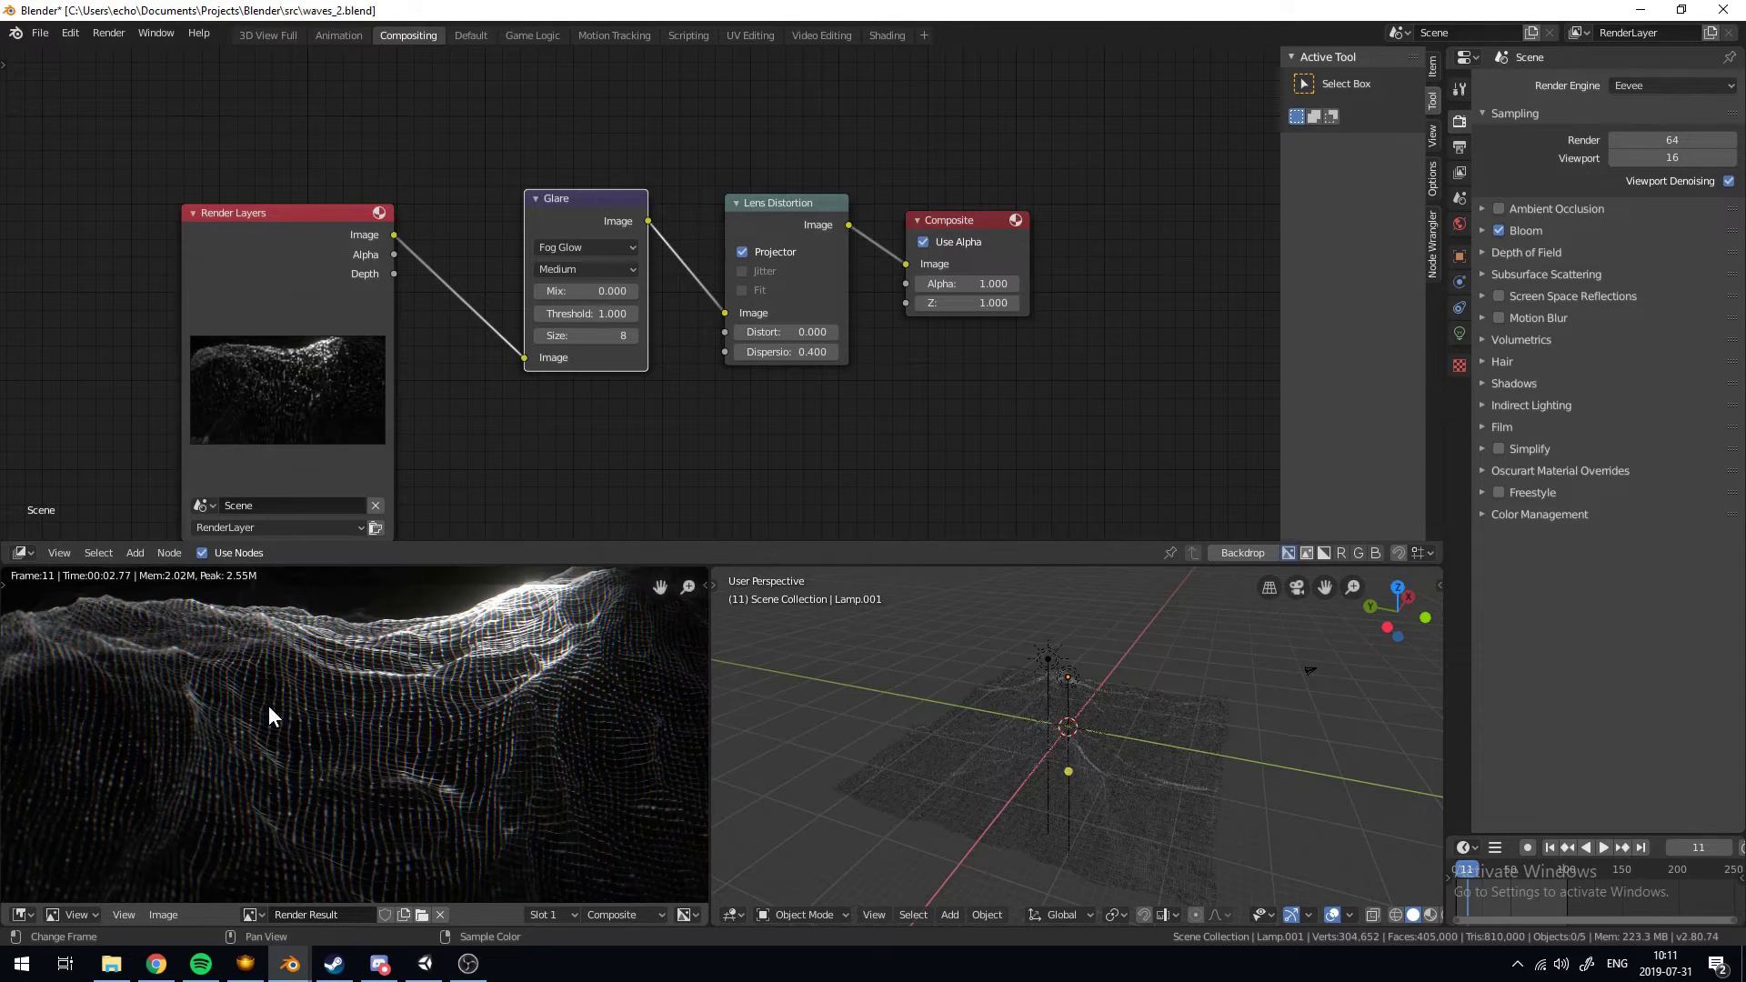
scroll(280, 742, down, 4)
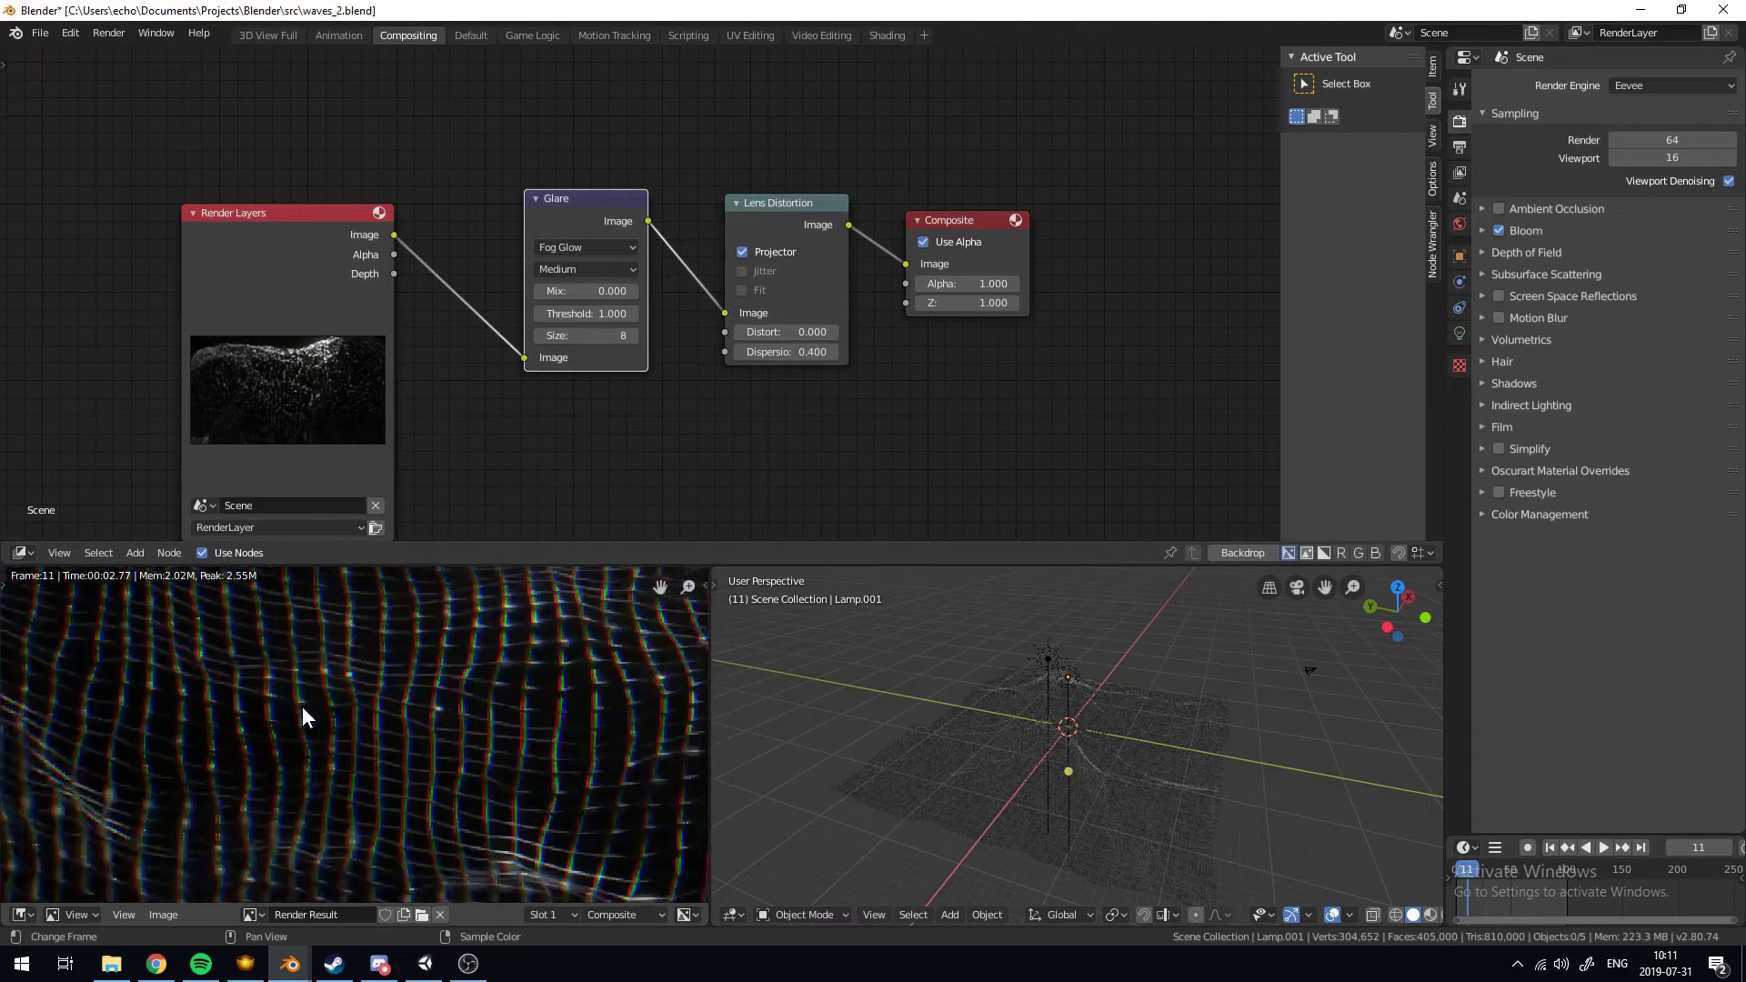
Select the wave plane, switch to the Shading workspace, and open the base color of the black Principled BSDF node
click(931, 795)
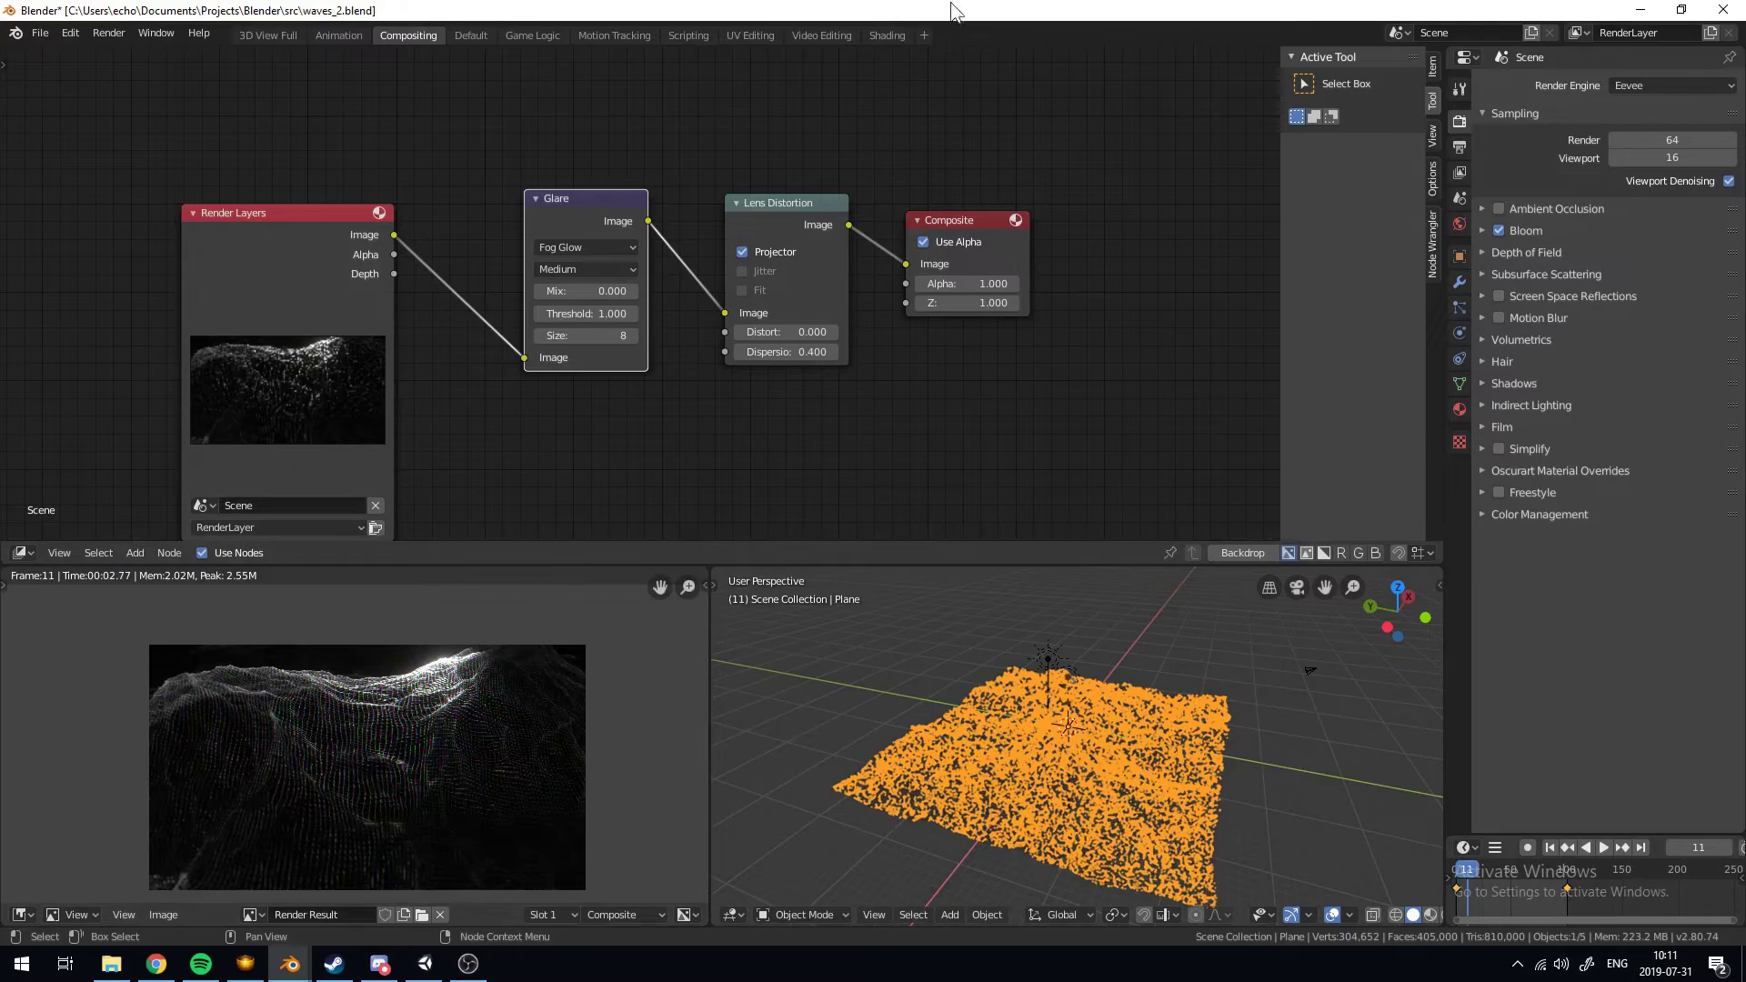
click(886, 36)
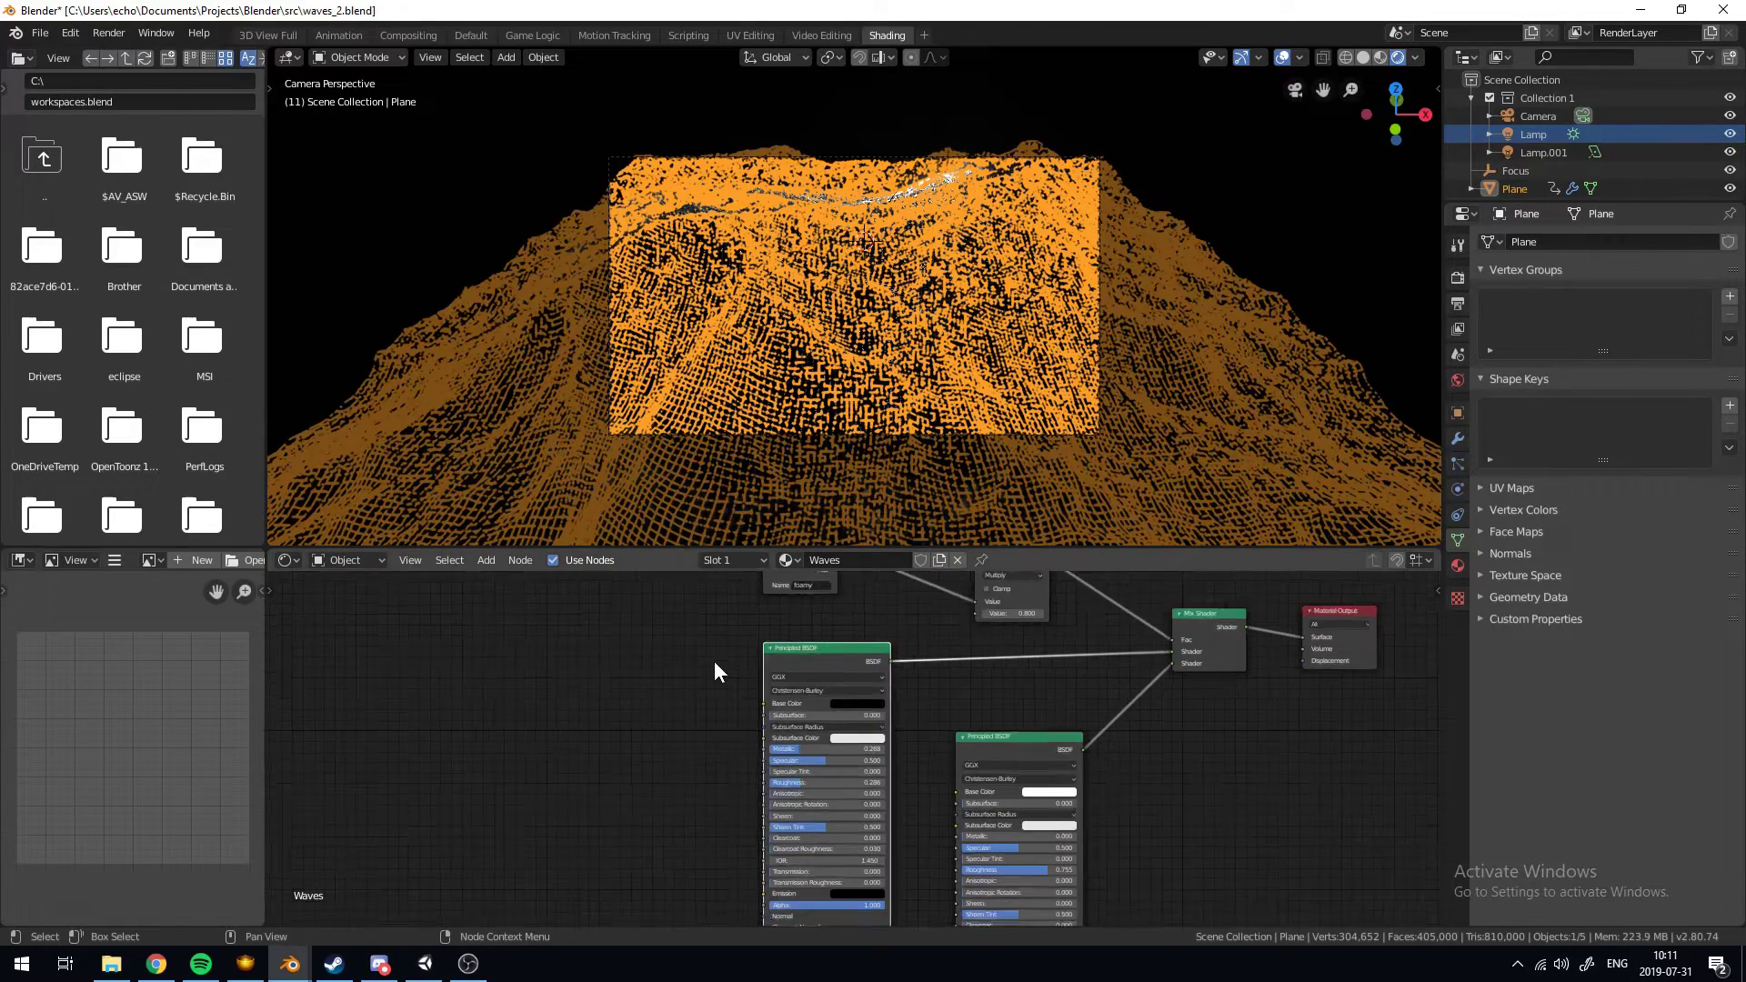
click(871, 705)
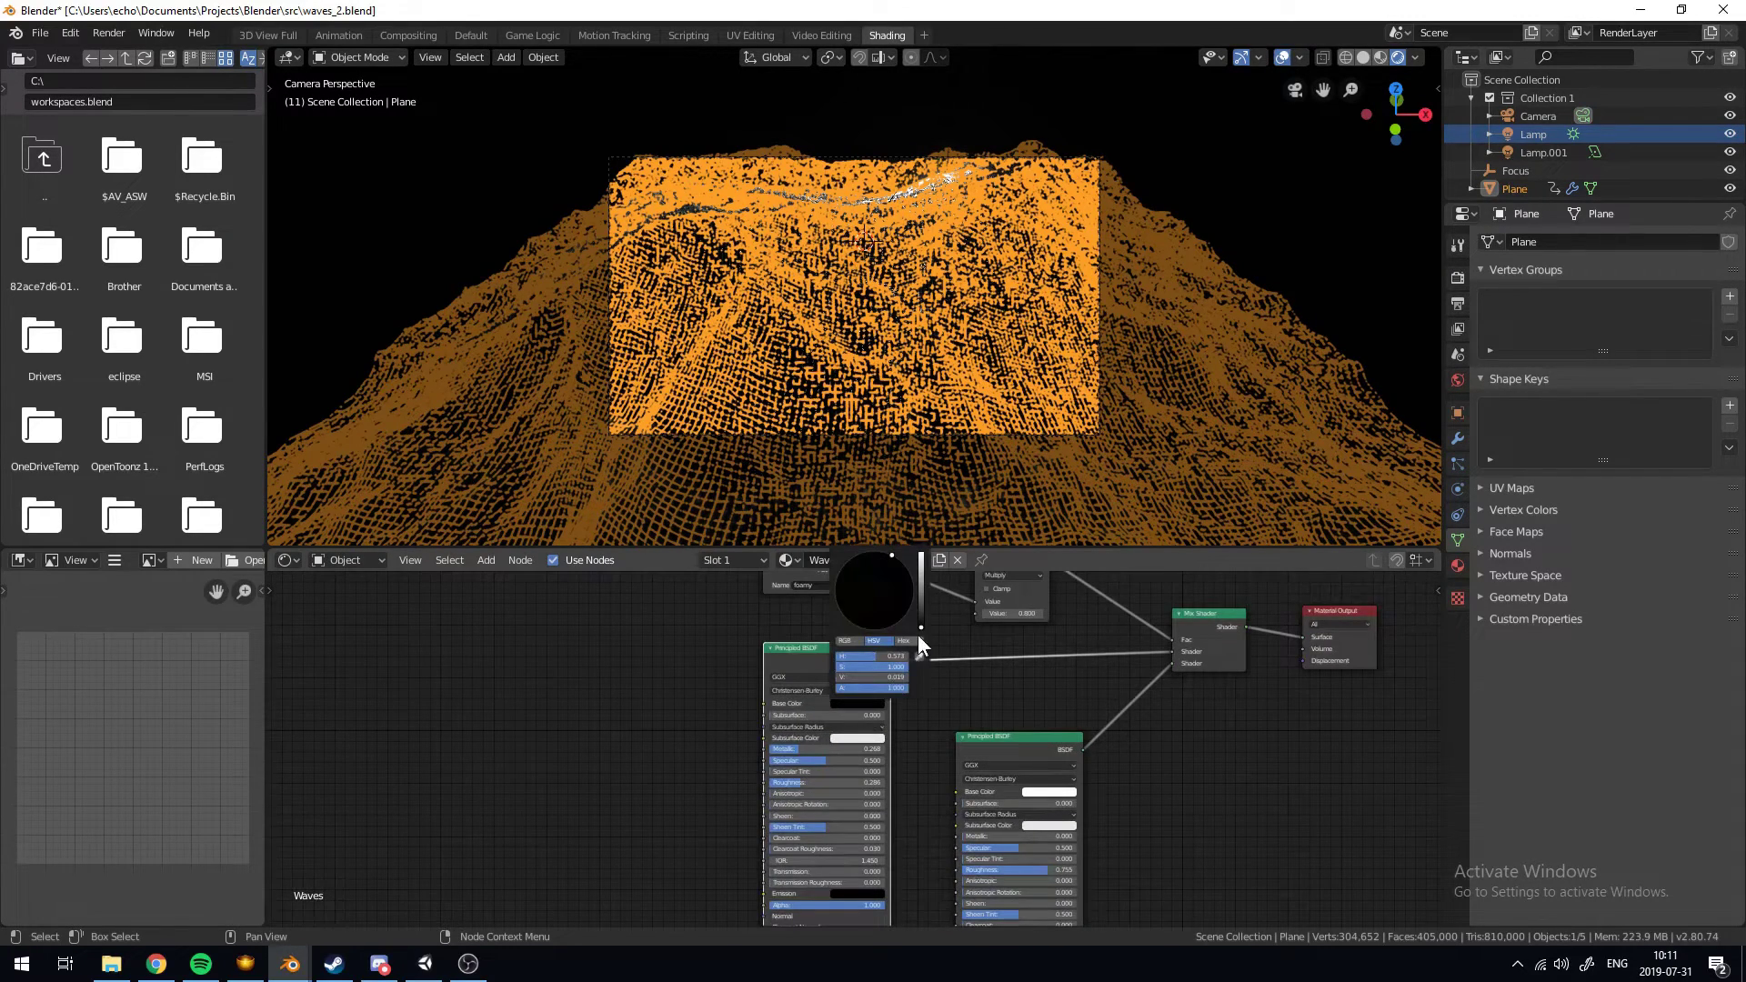
Deselect everything in the rendered camera view to inspect the waves, and move the white Principled BSDF node slightly upward
key(z)
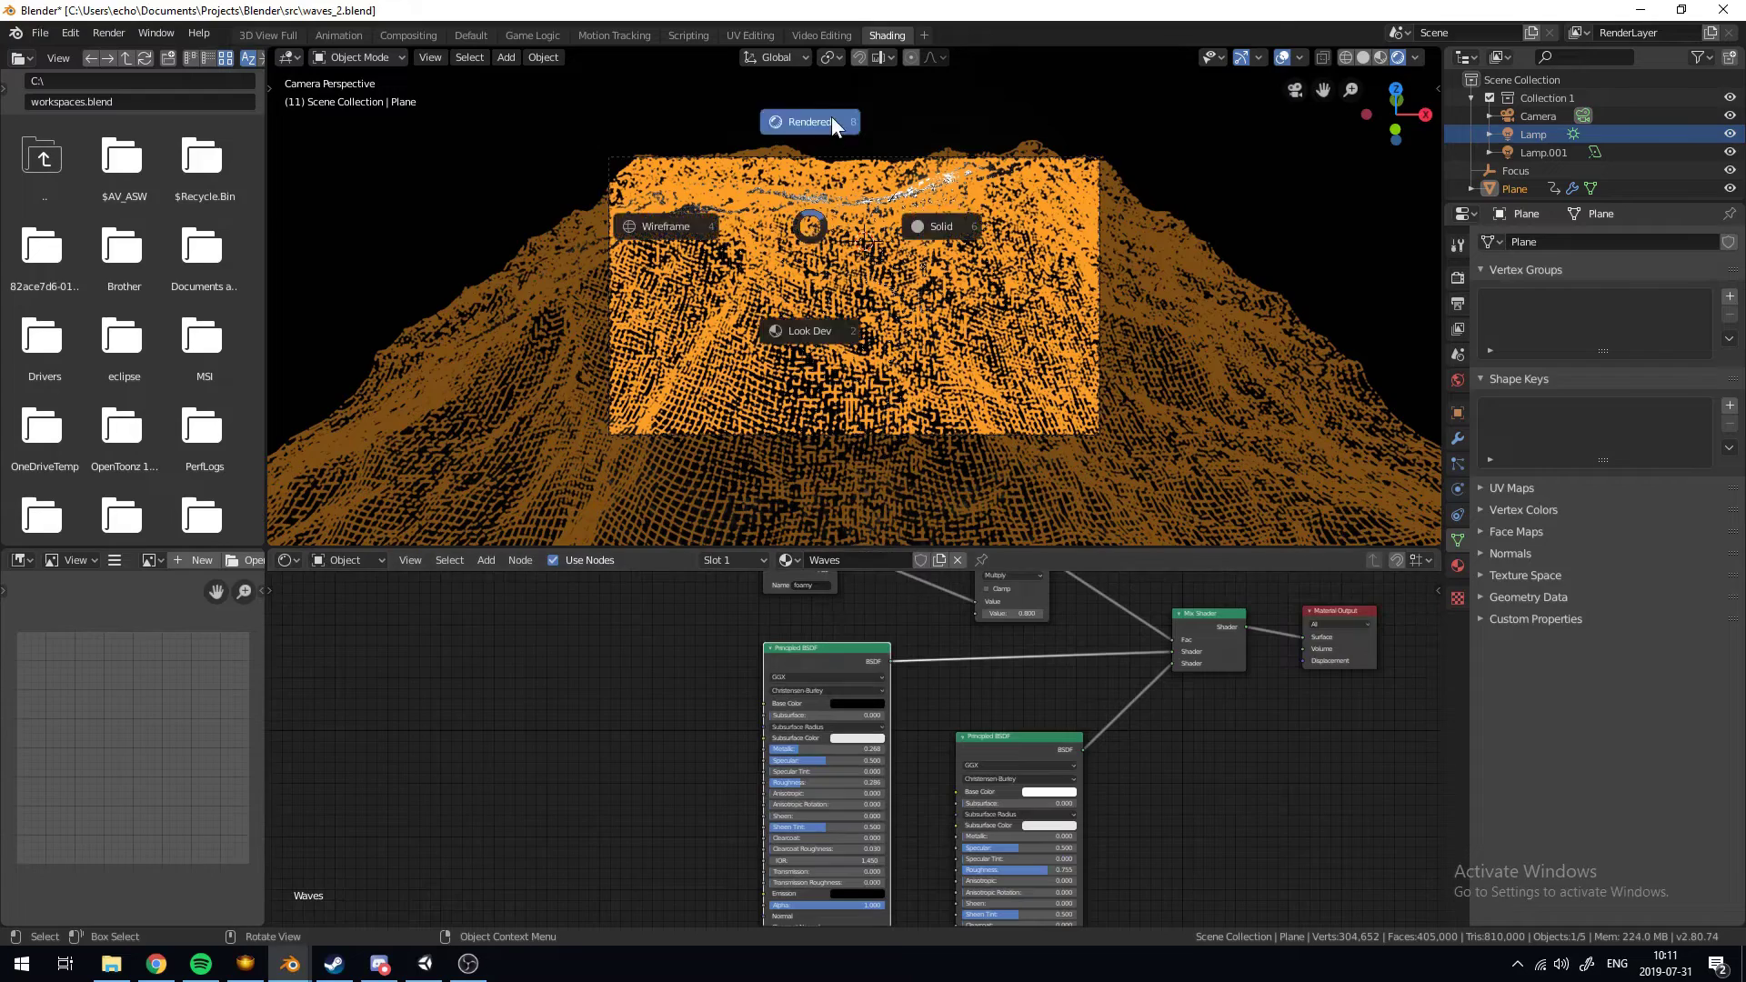
click(831, 116)
key(a)
key(alt+a)
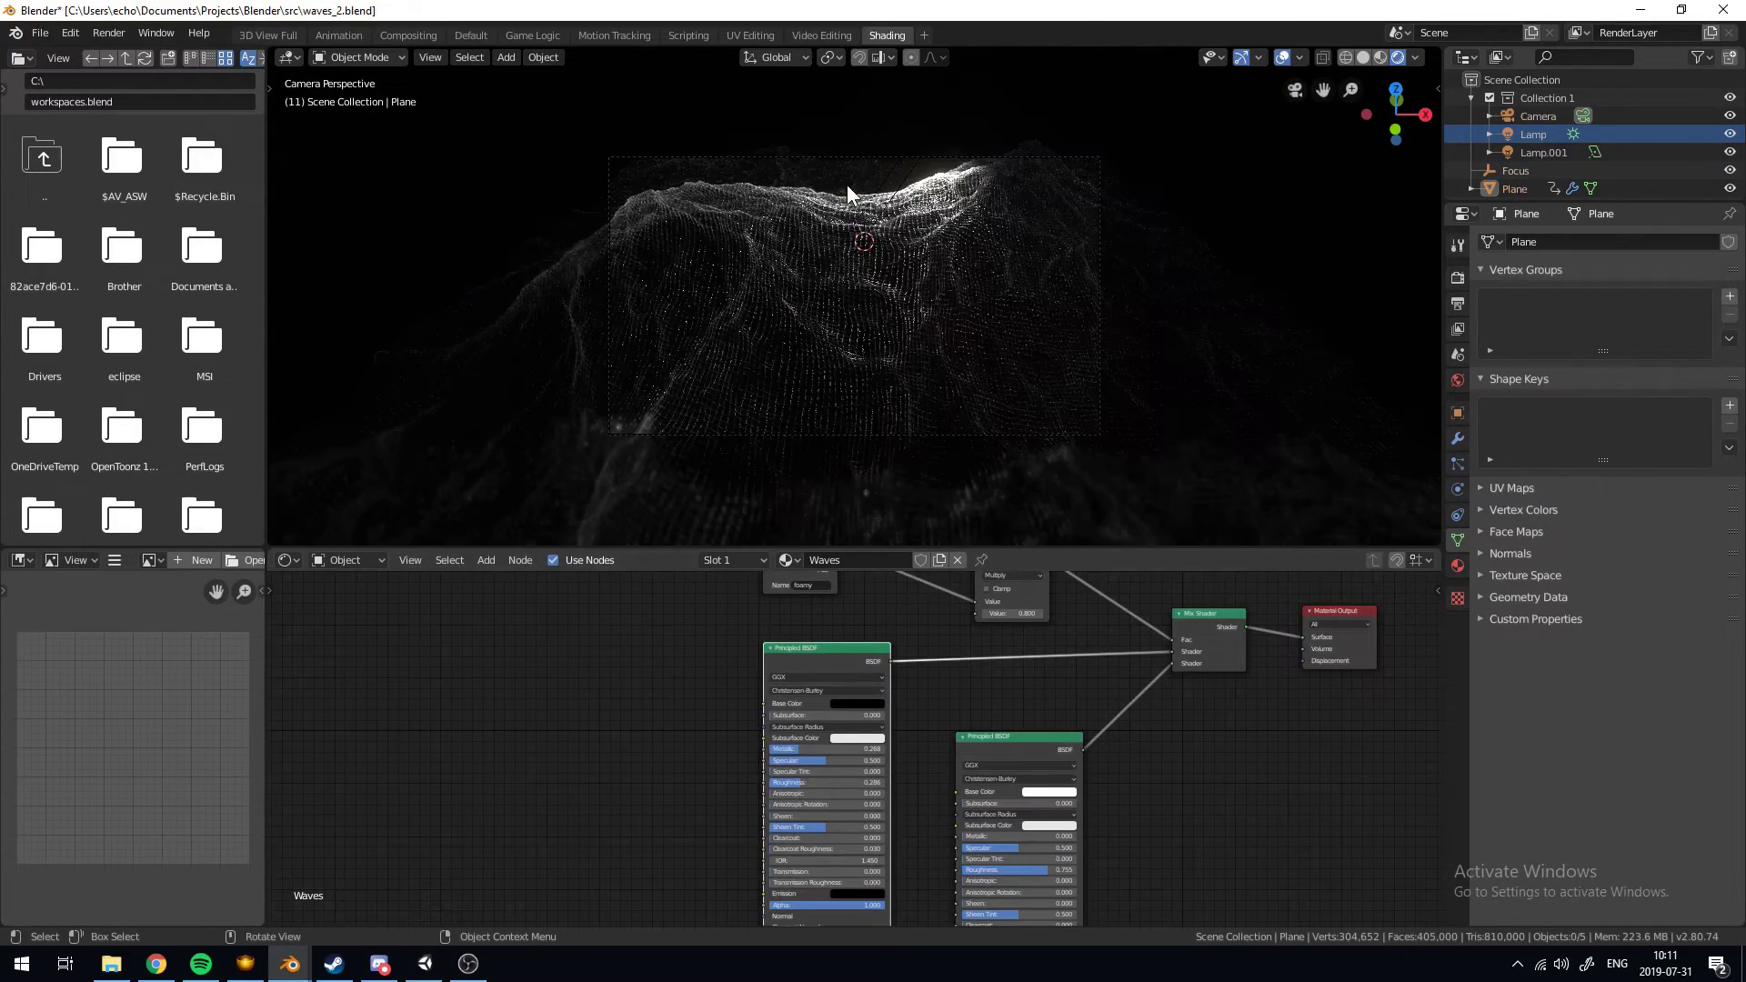
scroll(835, 221, up, 4)
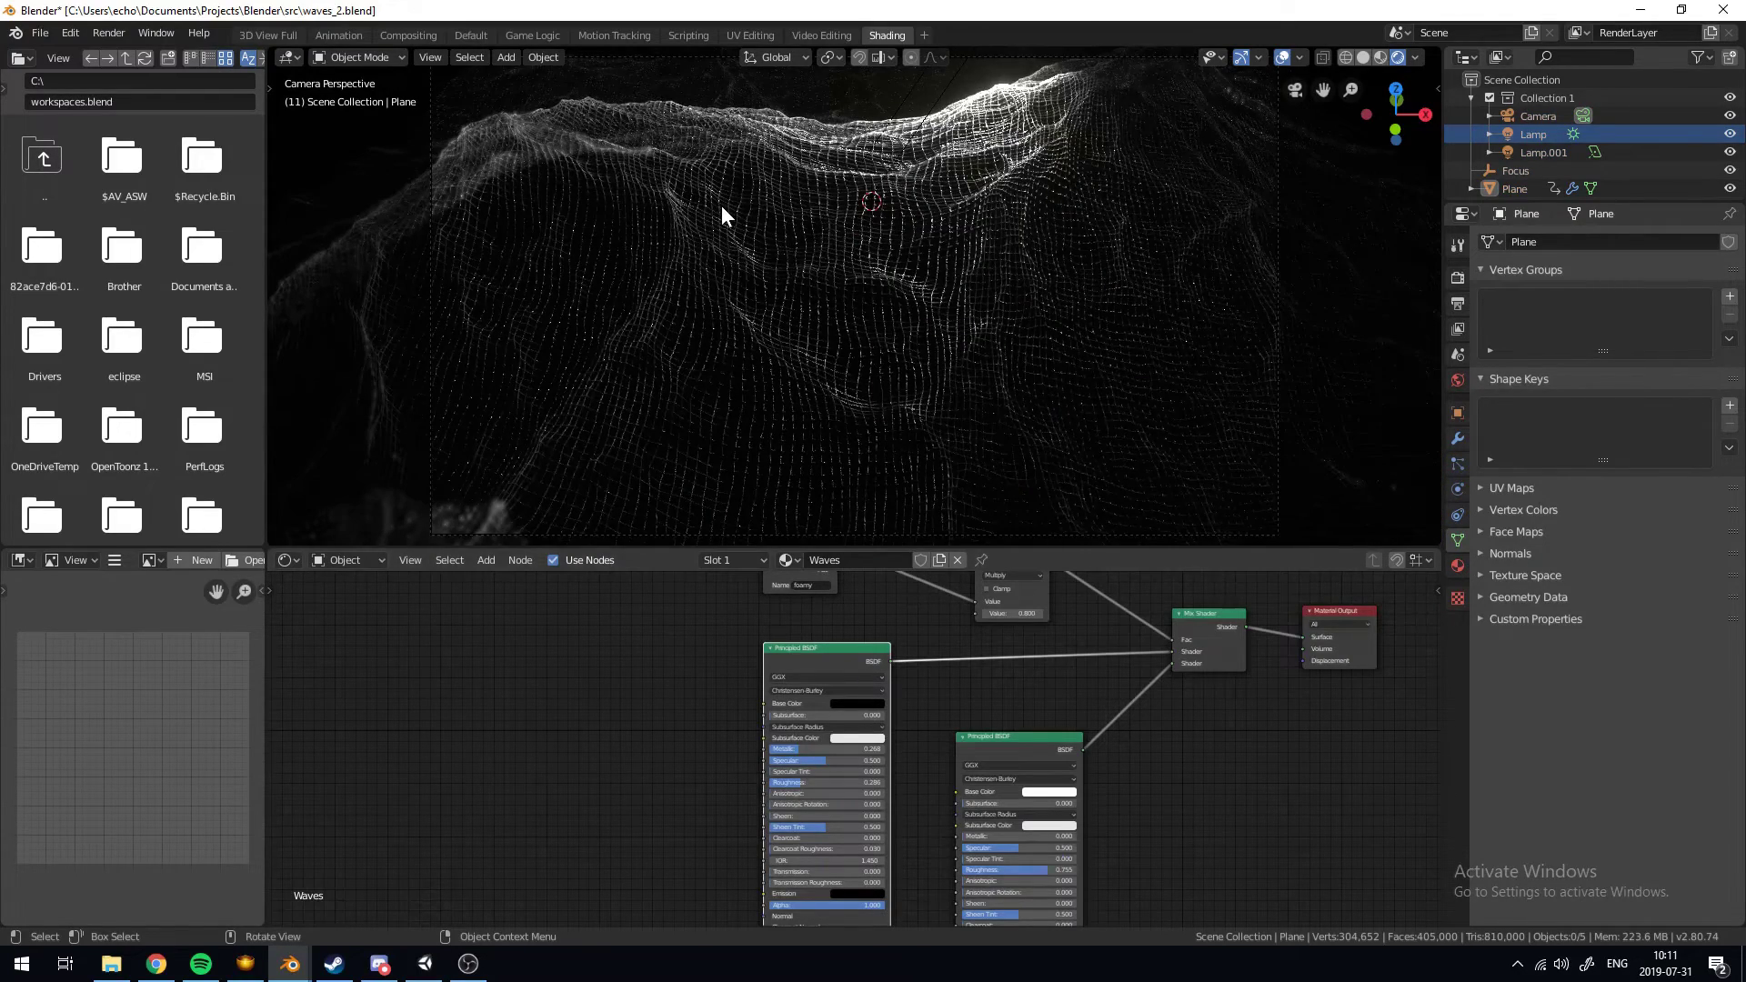
scroll(722, 208, down, 3)
drag(1011, 738, 994, 697)
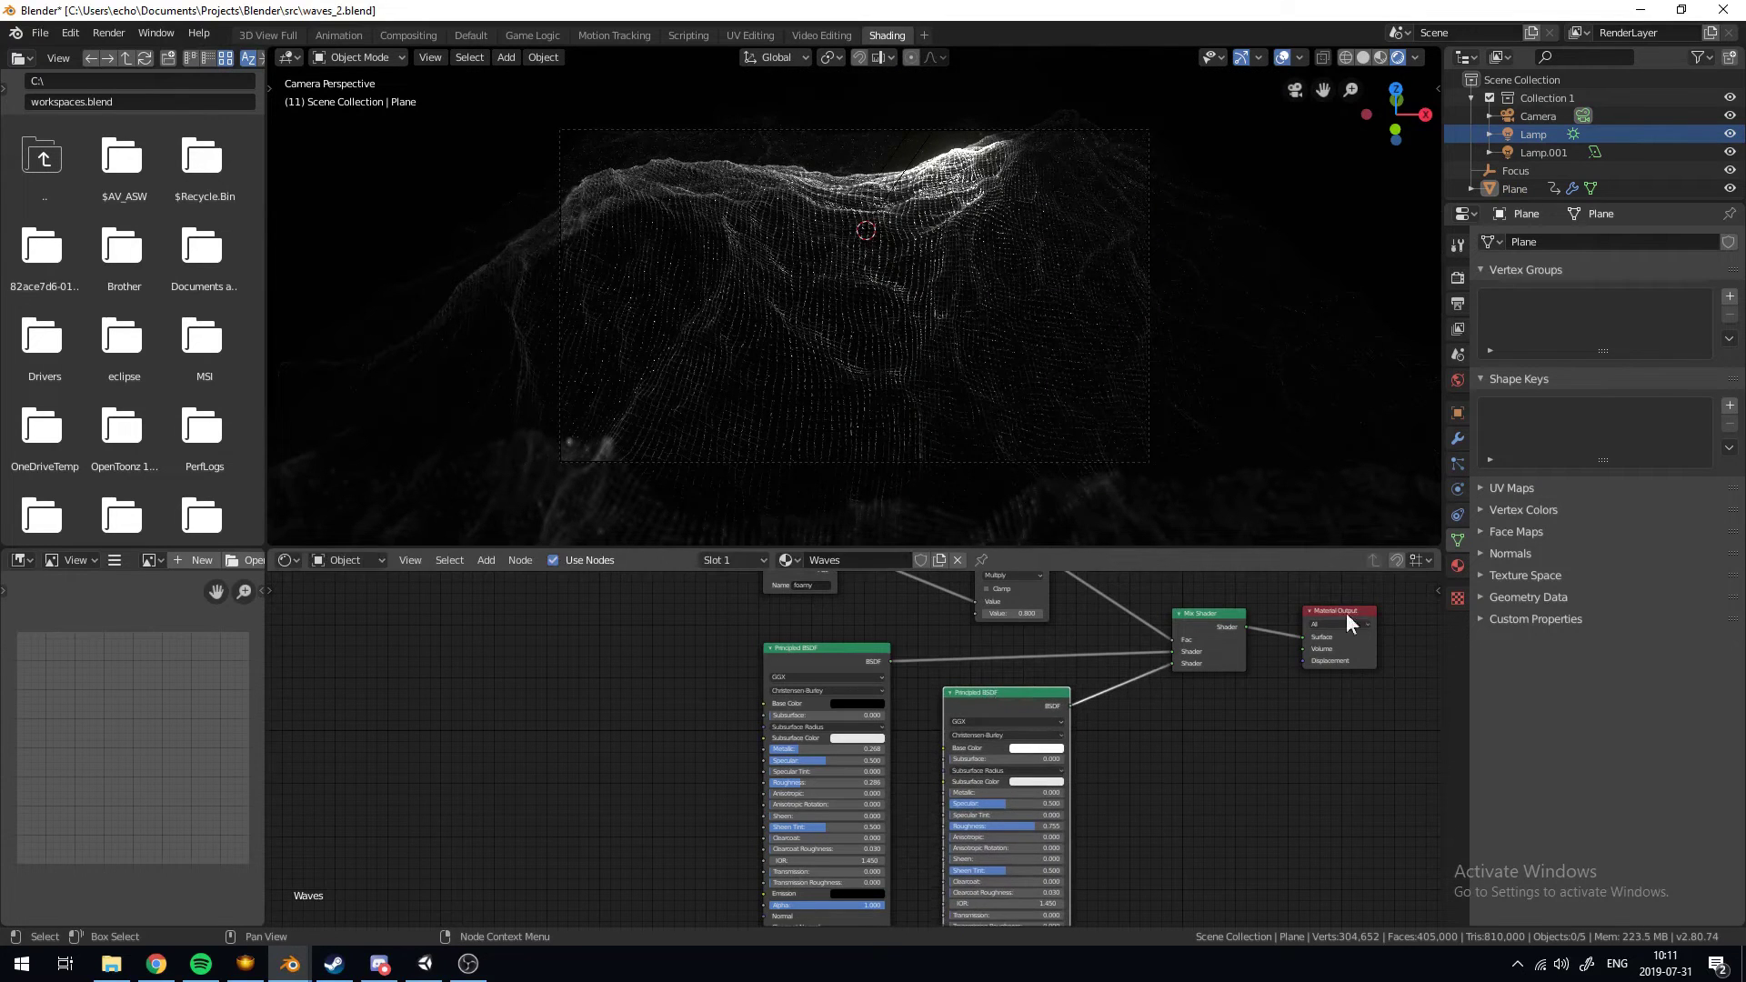
Look through the scene's render, output and view layer settings, finishing on the render settings
click(1457, 279)
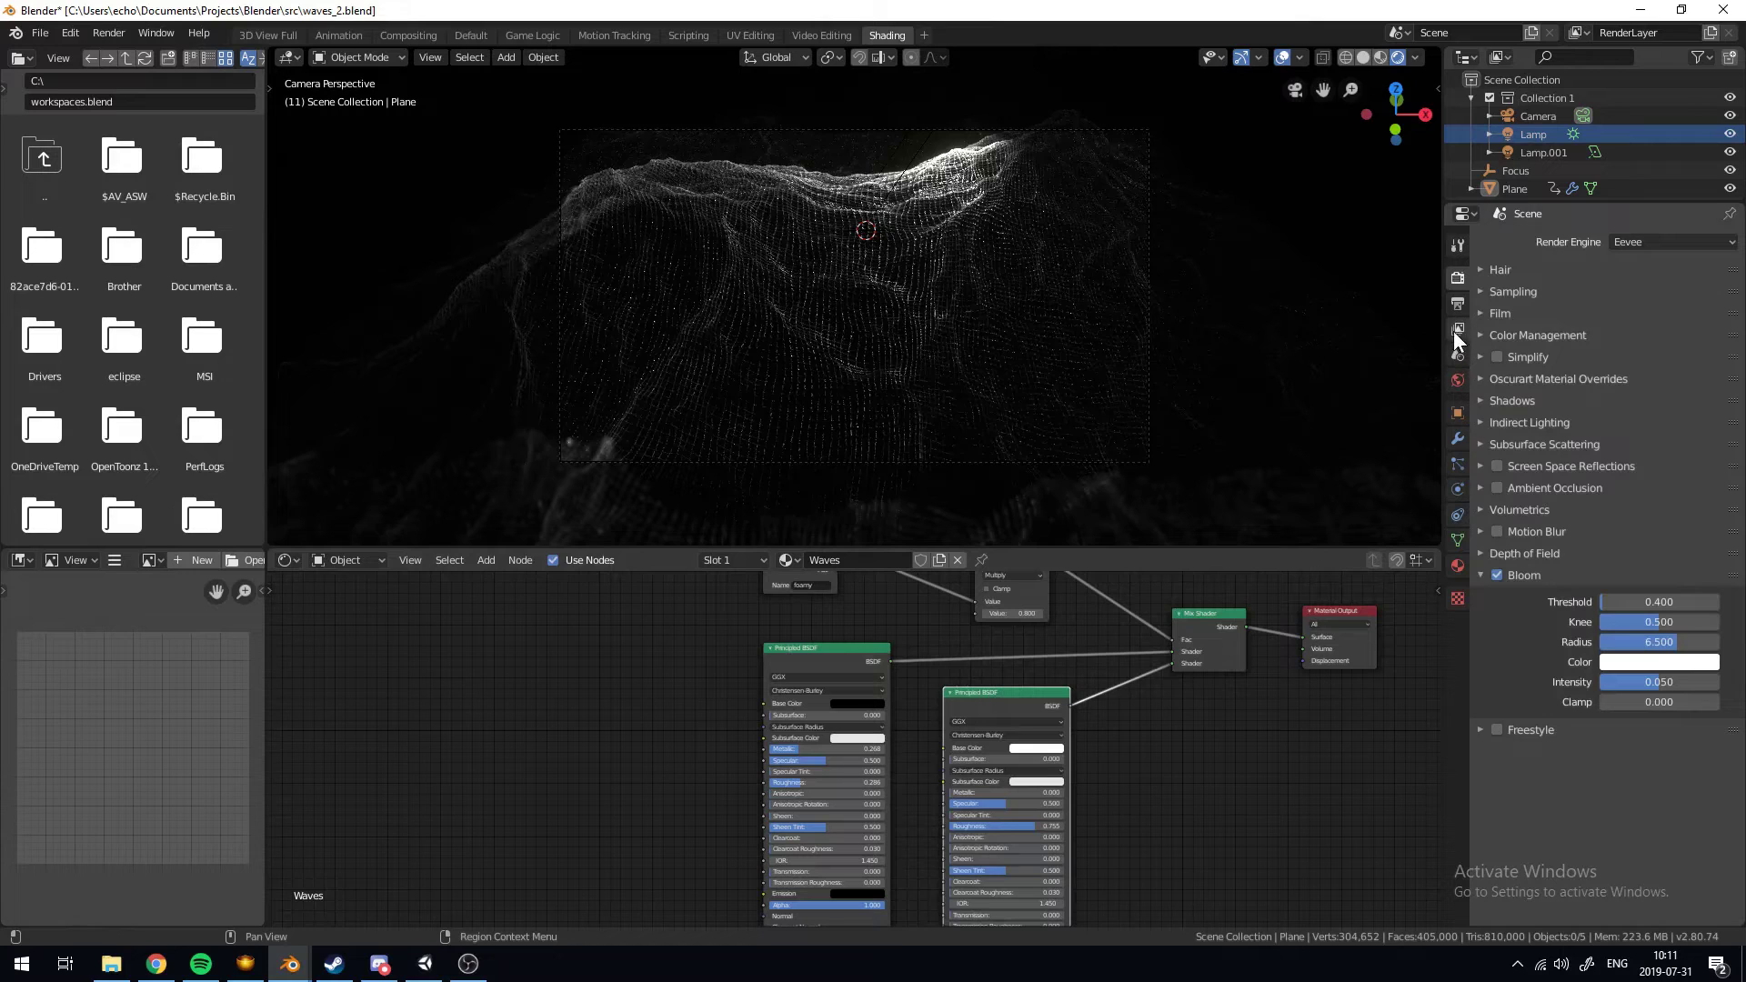
click(1454, 298)
click(1458, 329)
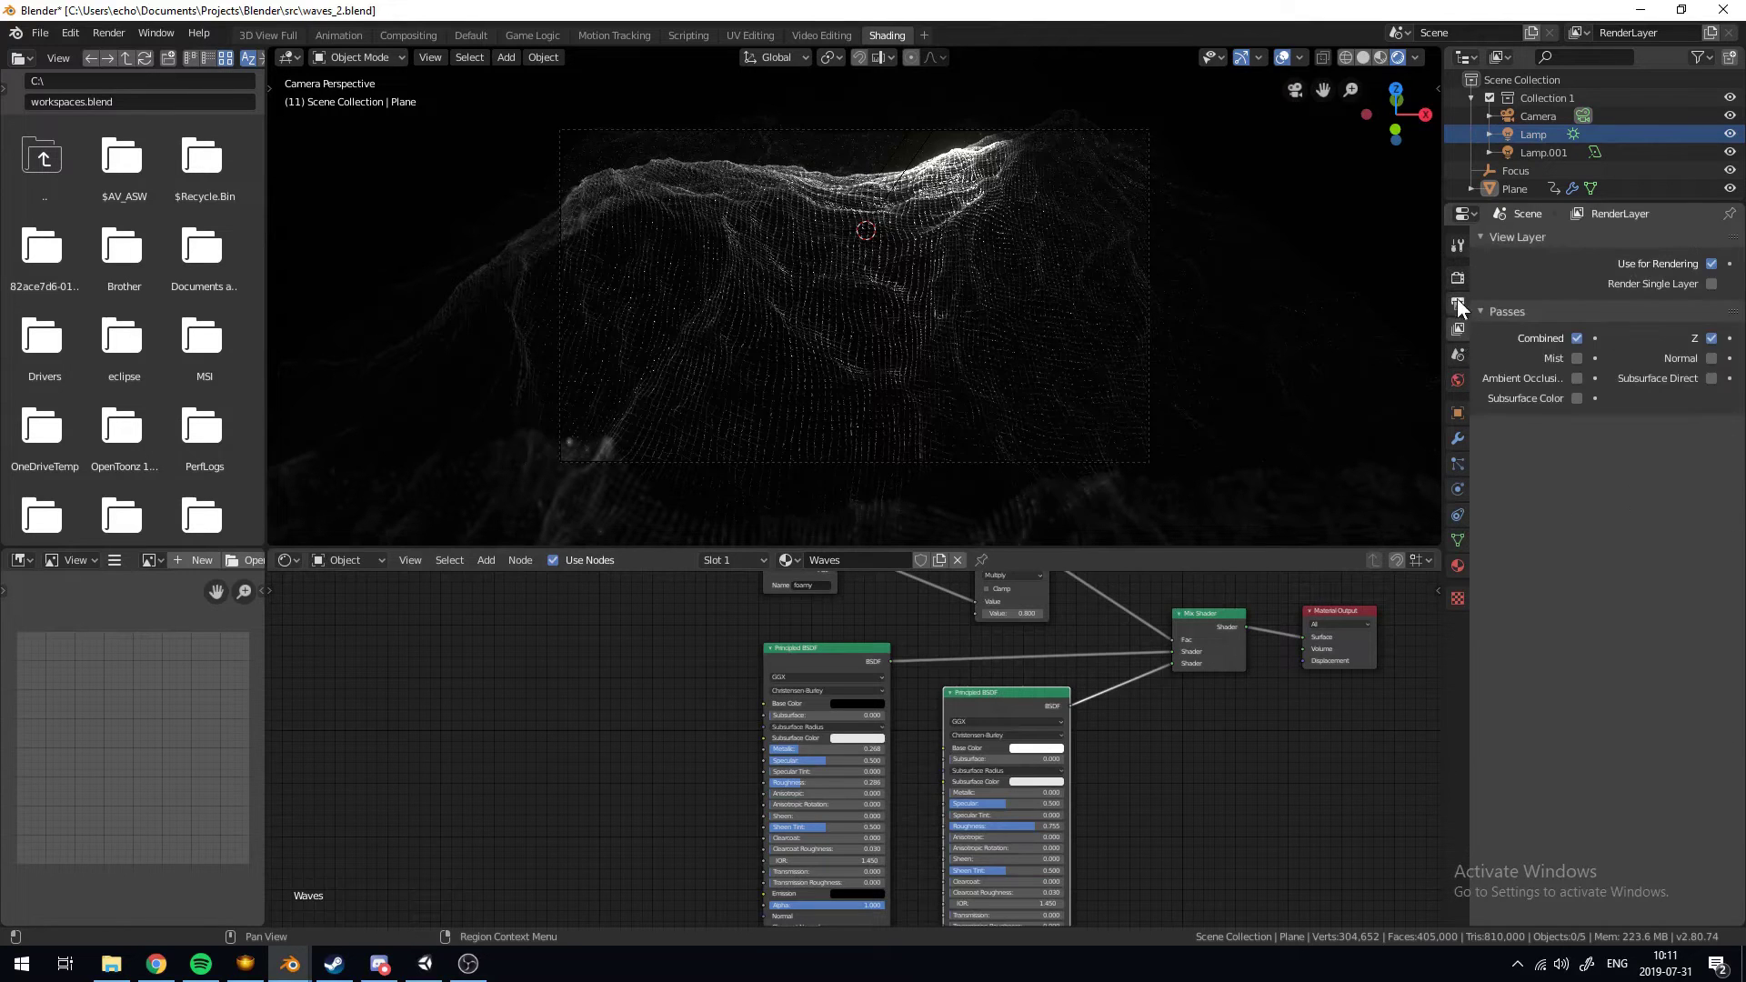
click(1453, 280)
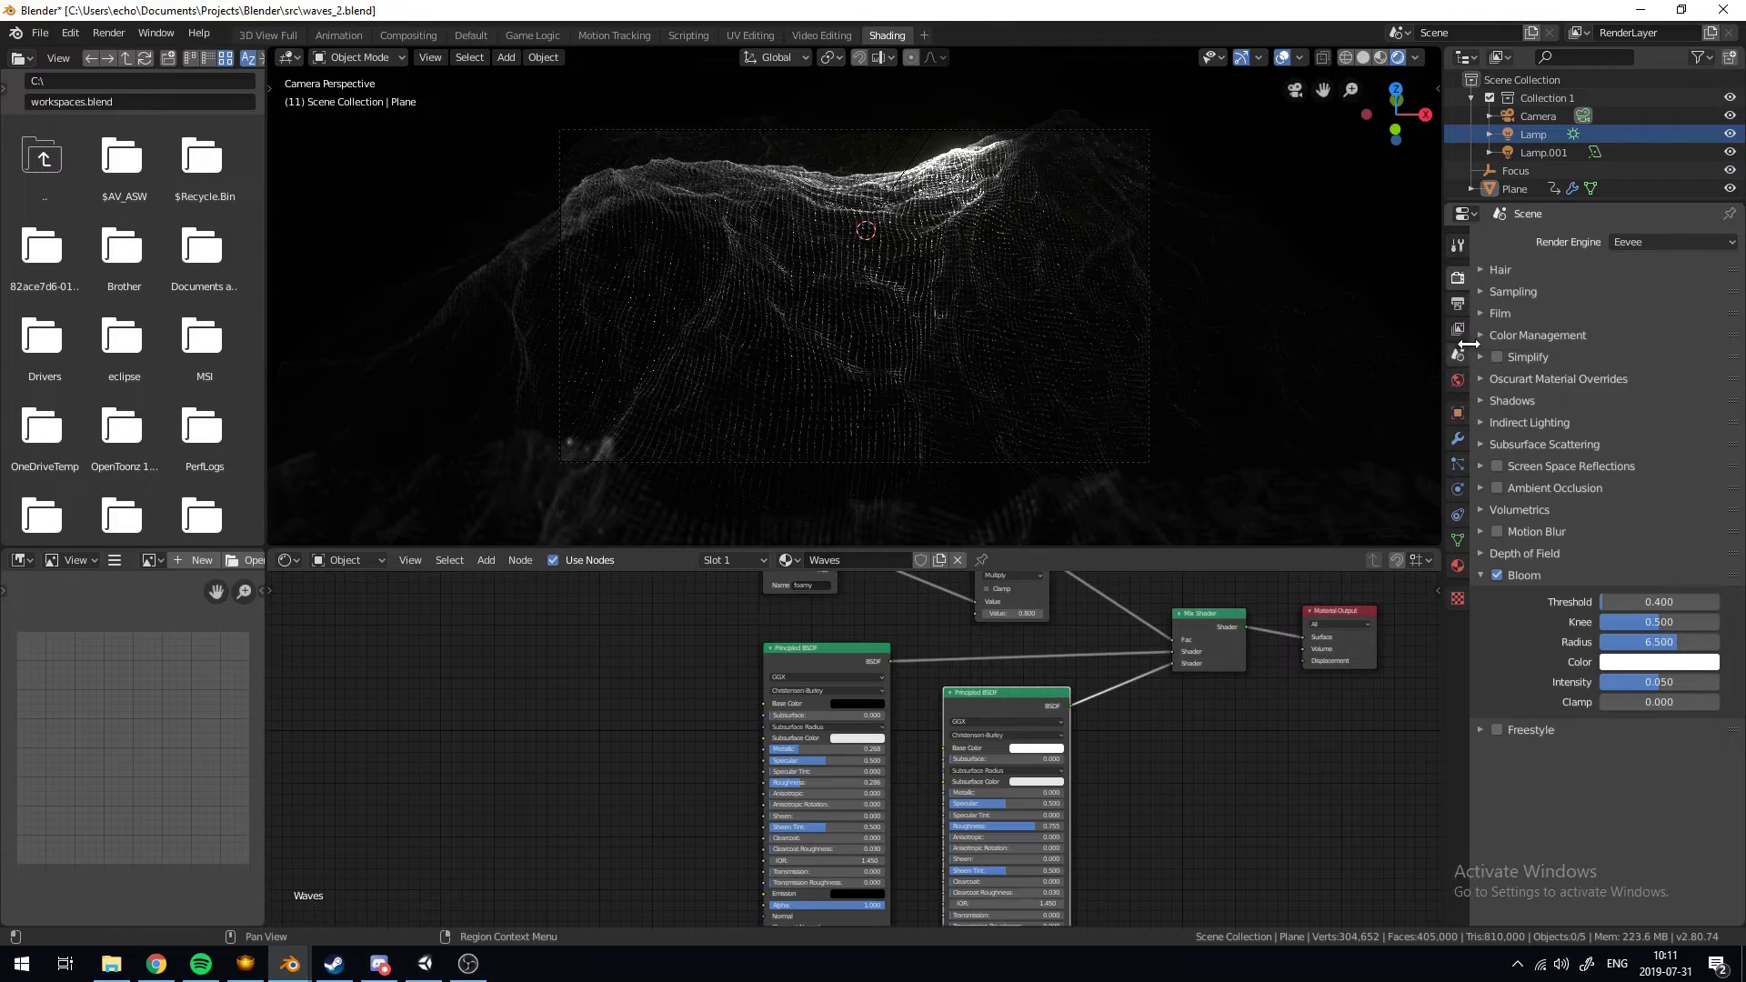
click(1456, 327)
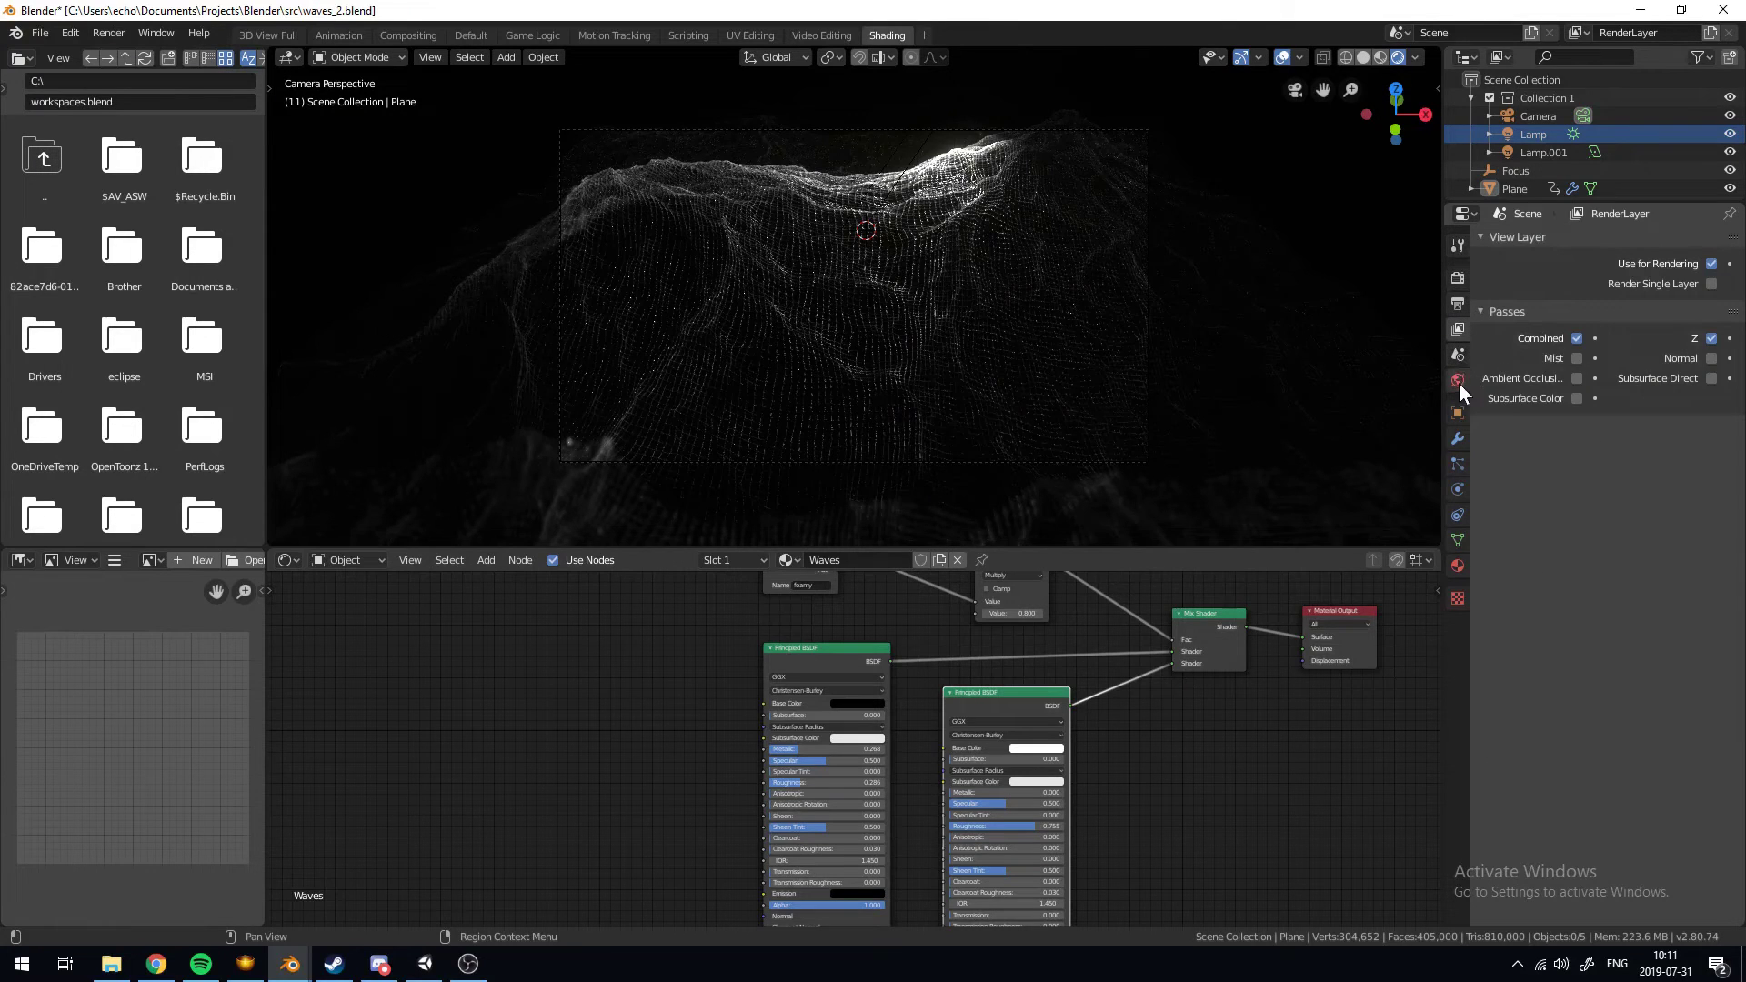
click(1456, 279)
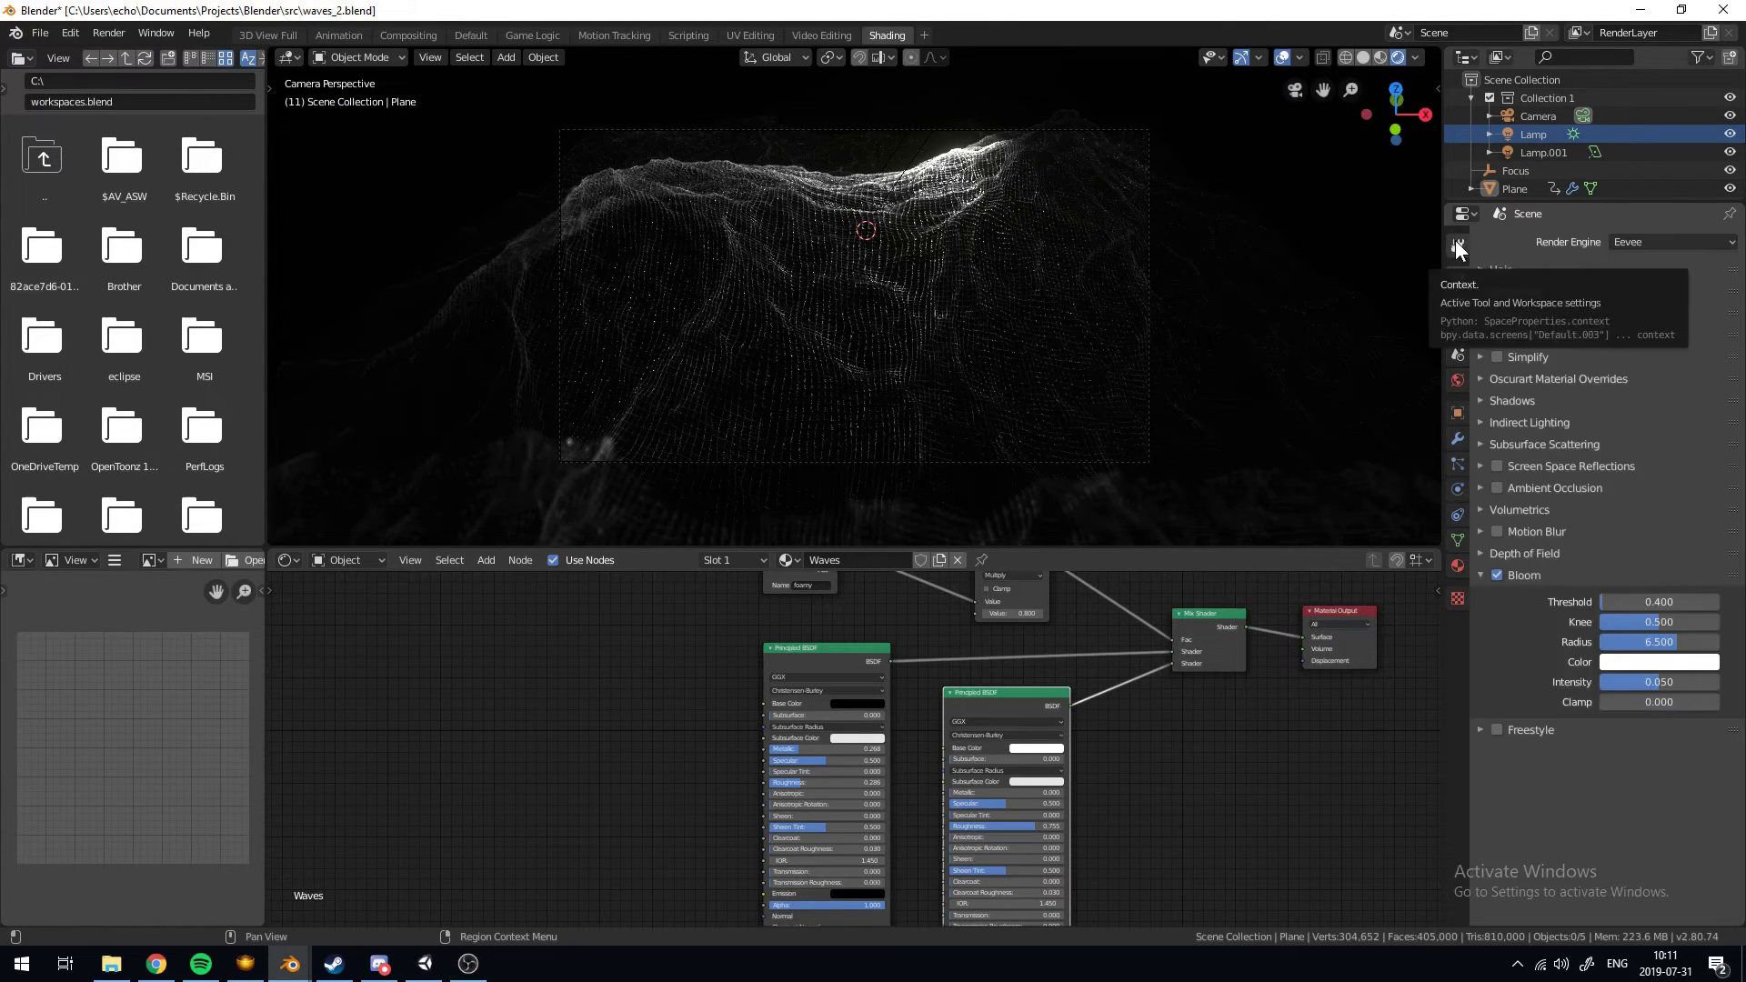